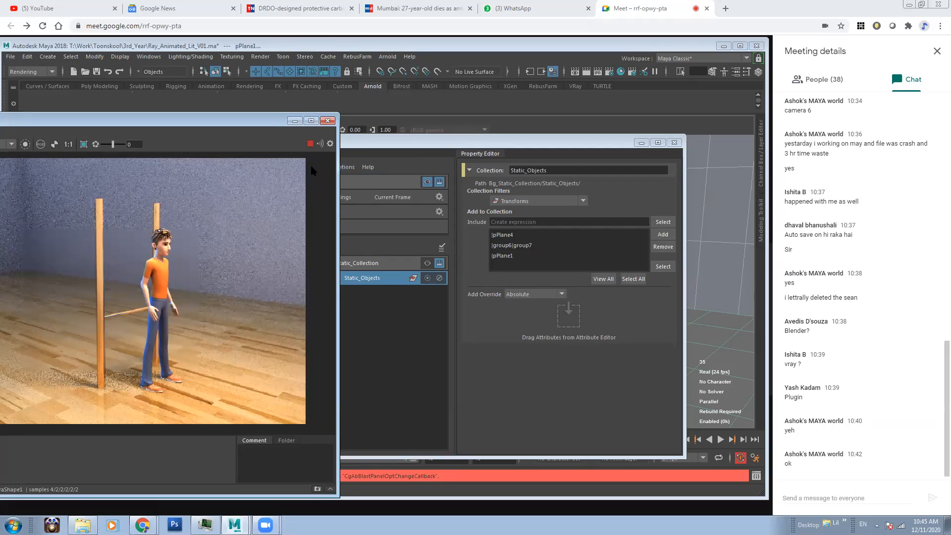
Stop the running render, make the Bg_Static_Collection layer visible and render it in the Arnold RenderView.
{"action": "left_click", "coordinate": [309, 144]}
{"action": "left_click", "coordinate": [438, 265]}
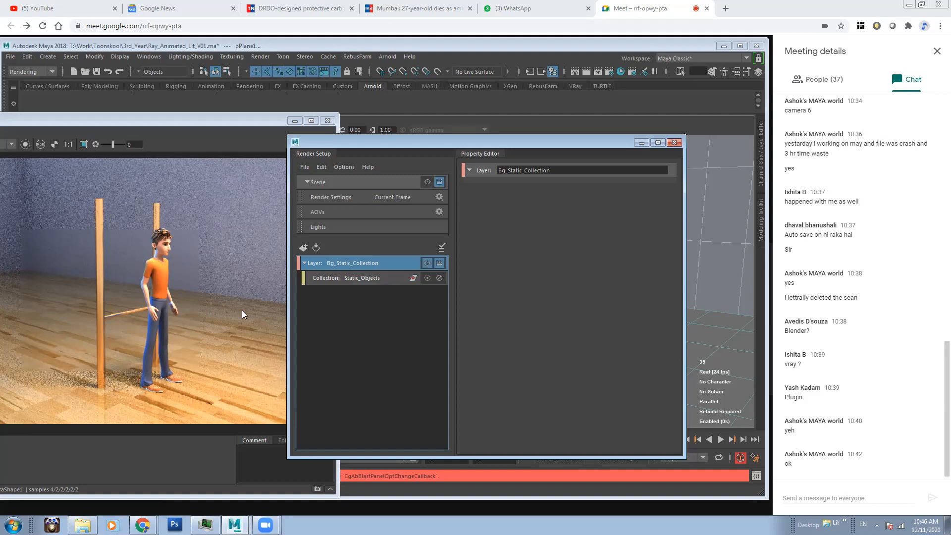
{"action": "left_click", "coordinate": [267, 123]}
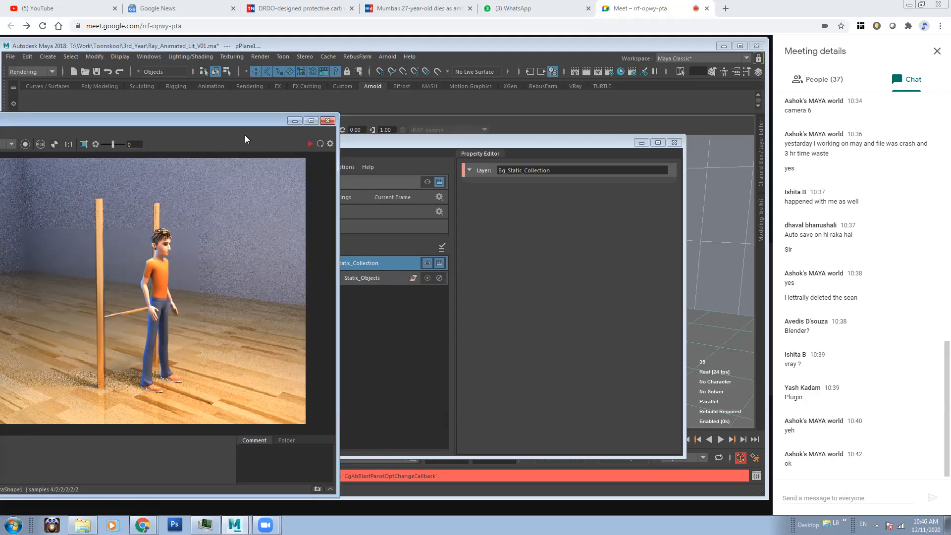
{"action": "left_click_drag", "start_coordinate": [239, 121], "coordinate": [261, 123]}
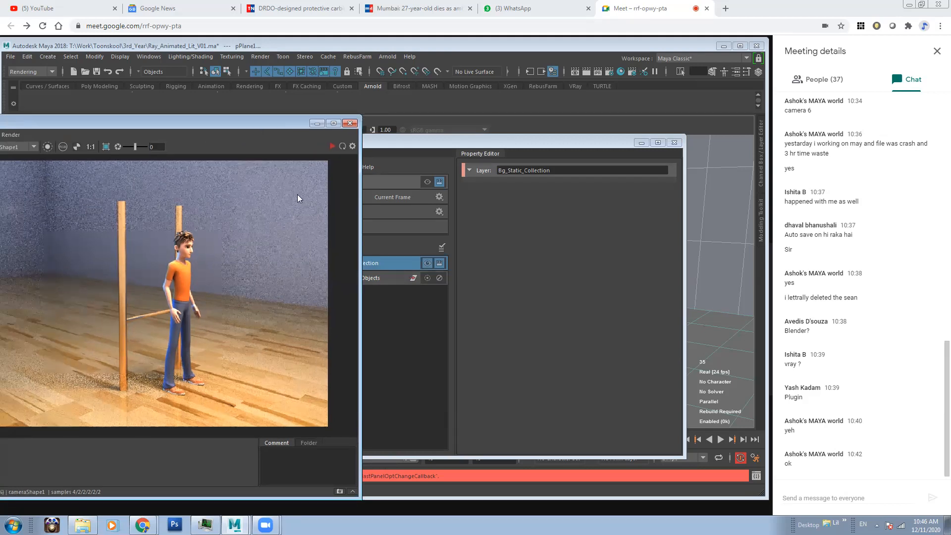
{"action": "left_click", "coordinate": [332, 146]}
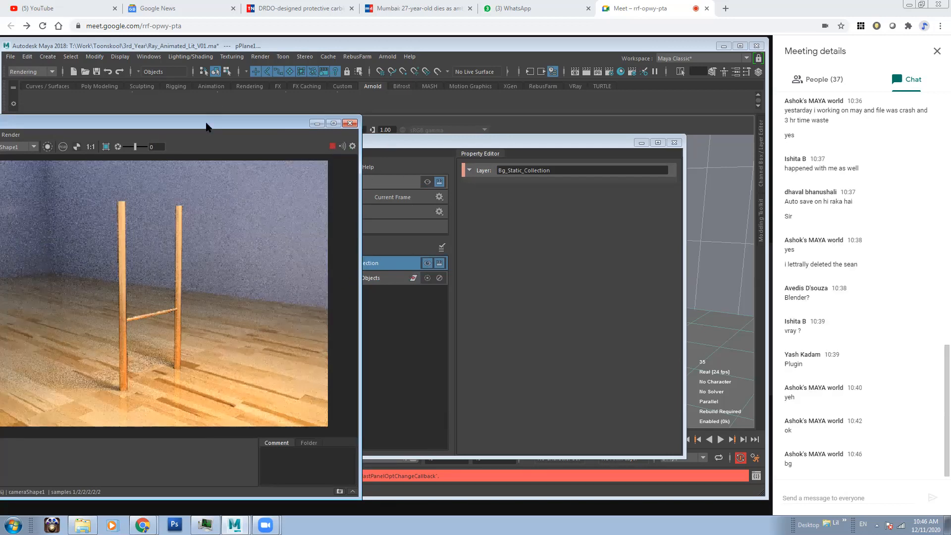
{"action": "left_click_drag", "start_coordinate": [207, 123], "coordinate": [258, 123]}
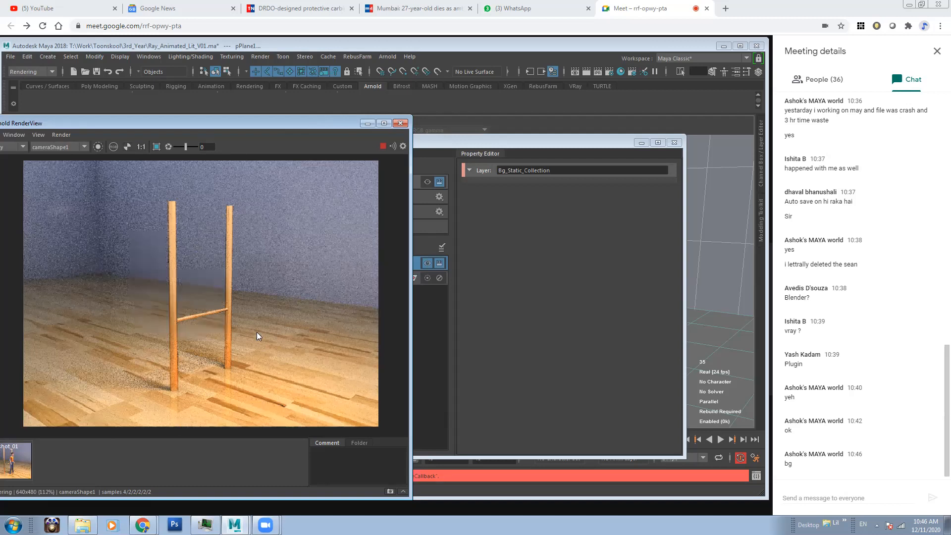
Stop the render and create a new render layer named Ch_Anim_Collection below the background layer.
{"action": "left_click", "coordinate": [382, 147]}
{"action": "left_click_drag", "start_coordinate": [323, 128], "coordinate": [235, 128]}
{"action": "left_click_drag", "start_coordinate": [431, 140], "coordinate": [512, 144]}
{"action": "left_click", "coordinate": [387, 268]}
{"action": "left_click", "coordinate": [438, 314]}
{"action": "left_click", "coordinate": [385, 249]}
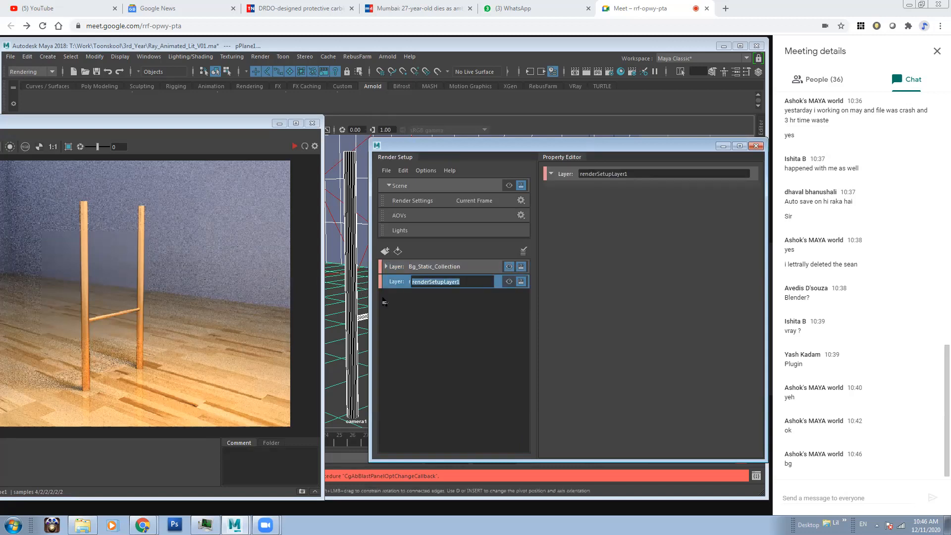
{"action": "type", "text": "Ch_Anim_Collection"}
{"action": "key", "text": "Return"}
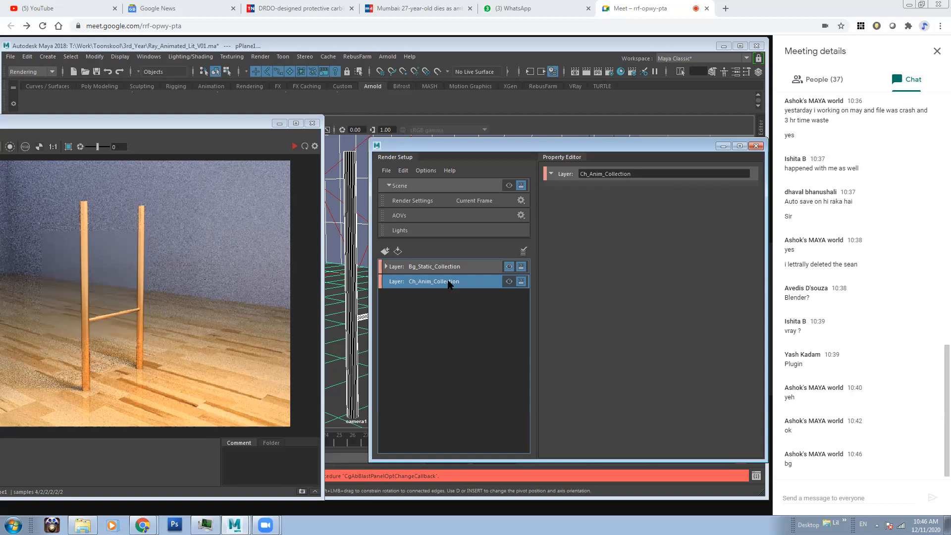
Bring up the Outliner to examine the scene's objects, then minimise it.
{"action": "left_click", "coordinate": [279, 123]}
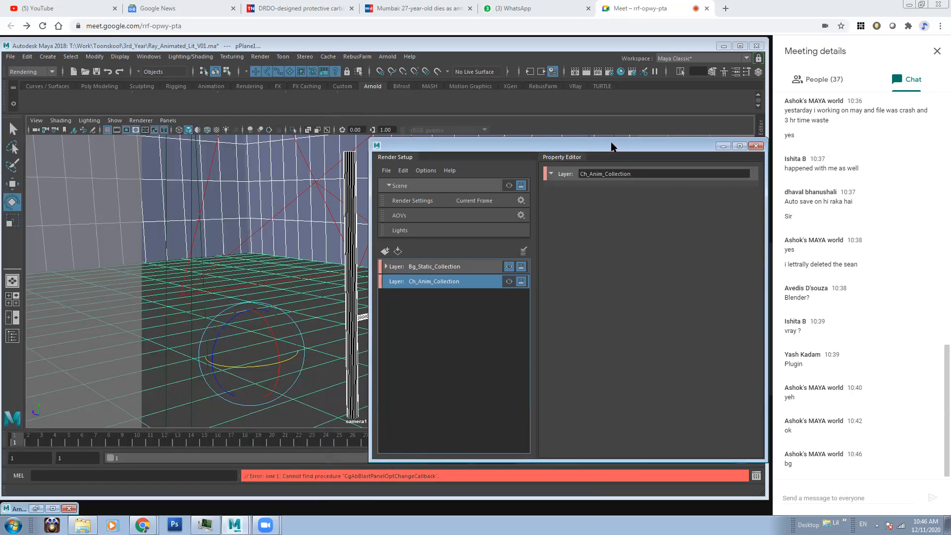
{"action": "left_click_drag", "start_coordinate": [612, 149], "coordinate": [561, 335]}
{"action": "left_click", "coordinate": [148, 57]}
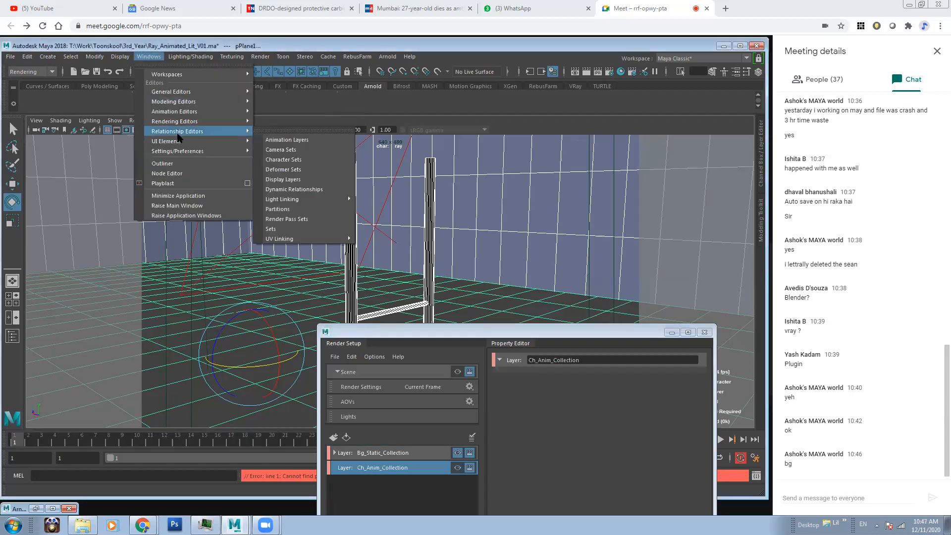
{"action": "left_click", "coordinate": [164, 163]}
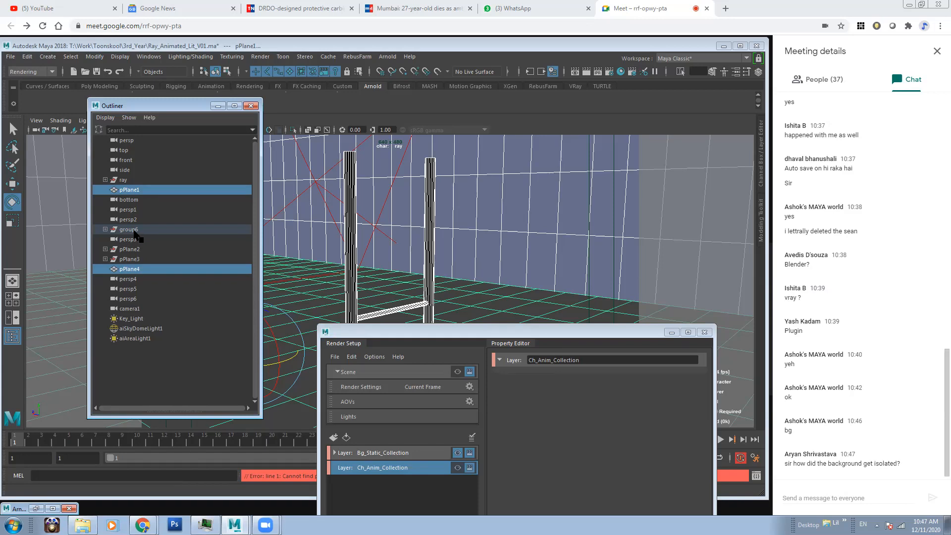
{"action": "left_click_drag", "start_coordinate": [505, 332], "coordinate": [487, 181]}
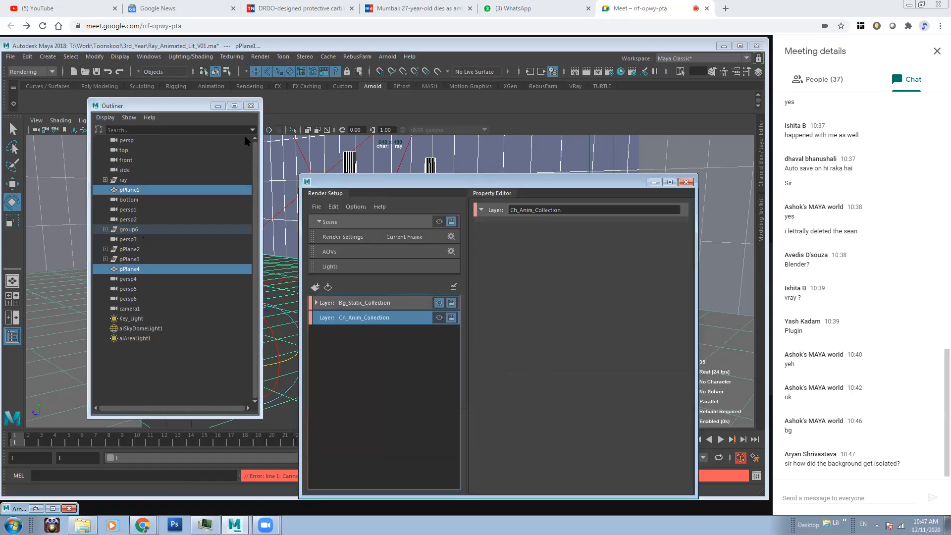
{"action": "left_click", "coordinate": [218, 106]}
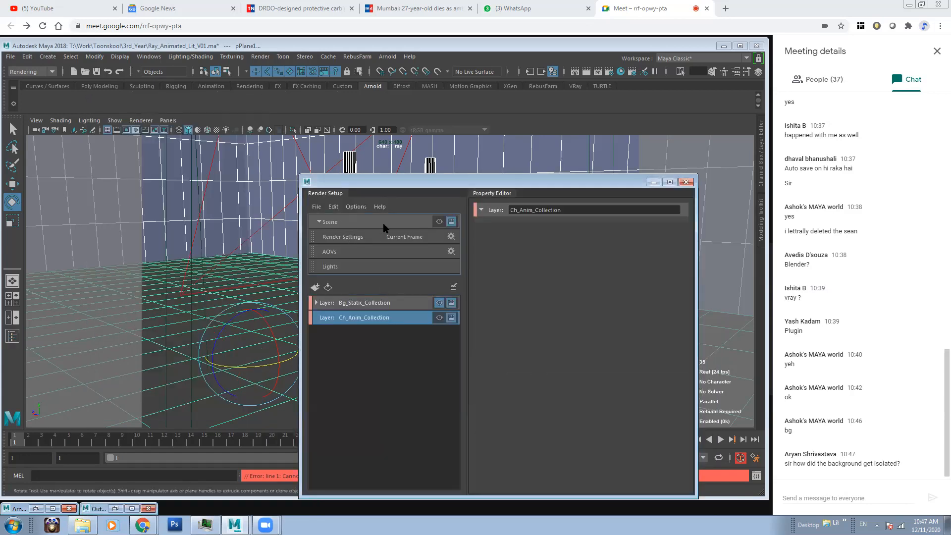
Restore the Arnold RenderView, switch visibility to the full Scene and render it with the character included.
{"action": "left_click", "coordinate": [35, 509]}
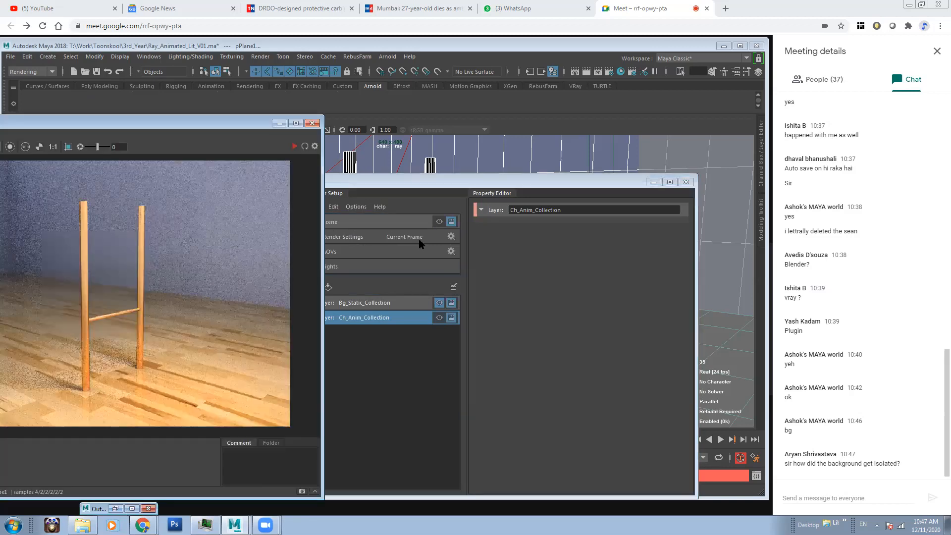
{"action": "left_click_drag", "start_coordinate": [438, 187], "coordinate": [527, 153]}
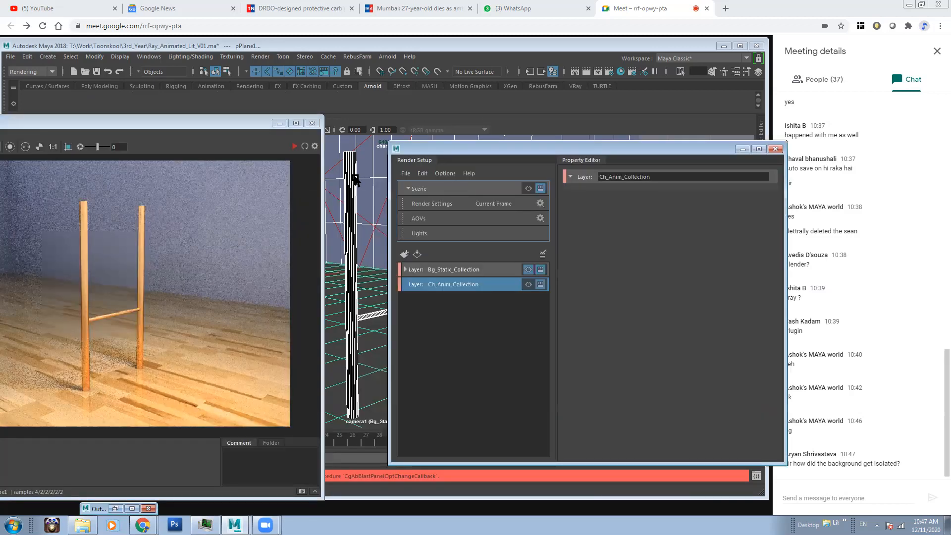
{"action": "left_click", "coordinate": [527, 189]}
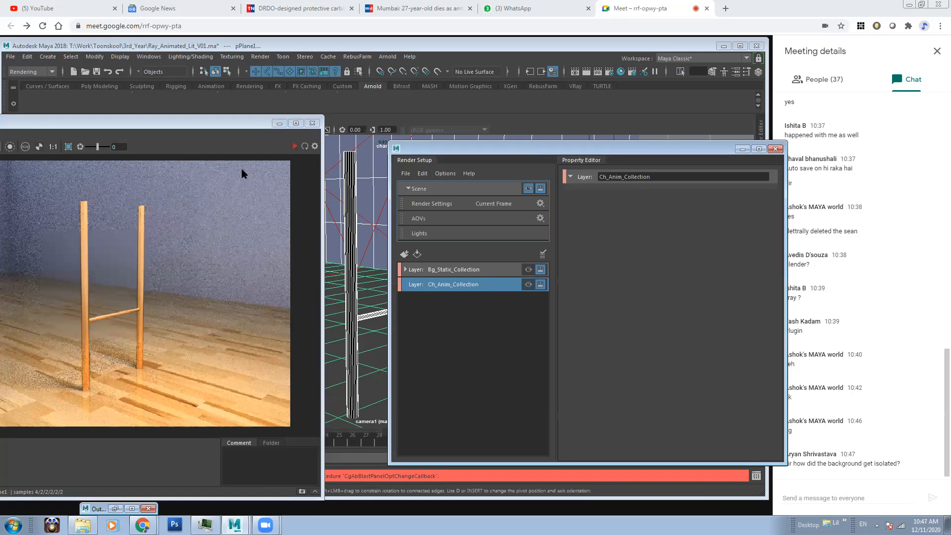
{"action": "left_click", "coordinate": [294, 146]}
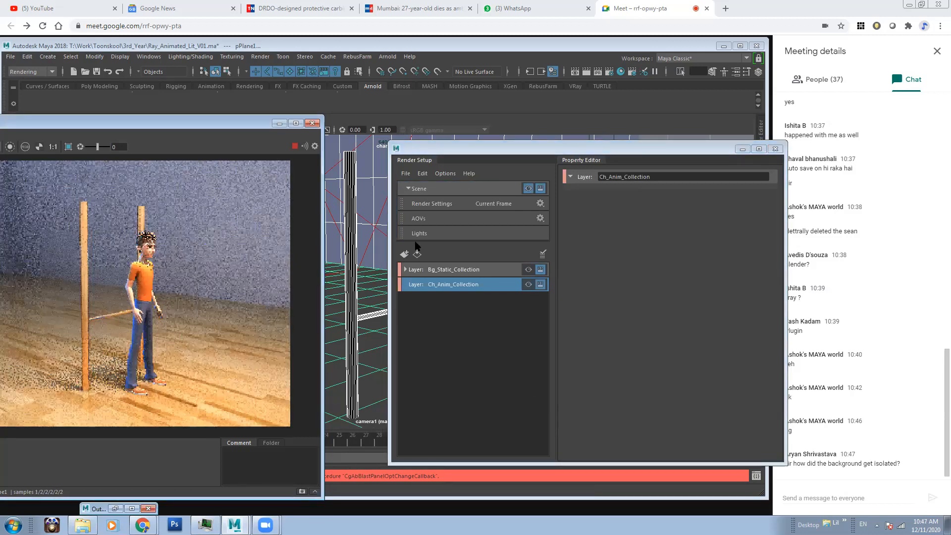
{"action": "left_click", "coordinate": [475, 282]}
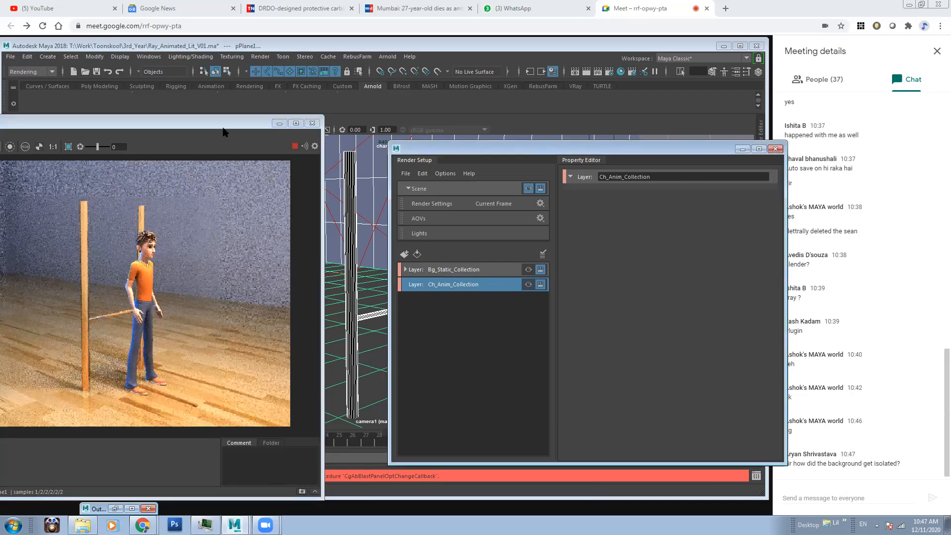
Expand the Bg_Static_Collection layer and examine the objects included in its Static_Objects collection.
{"action": "left_click", "coordinate": [472, 276]}
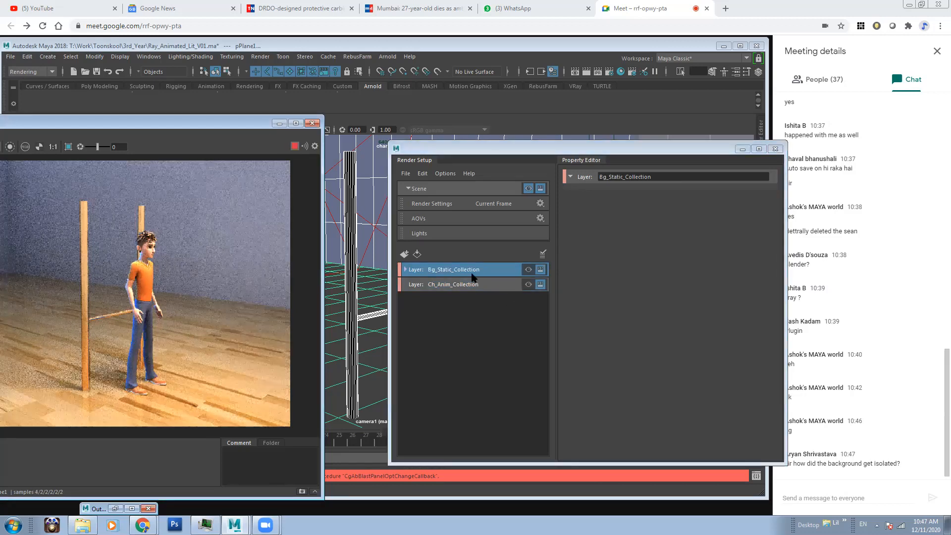
{"action": "left_click", "coordinate": [404, 270]}
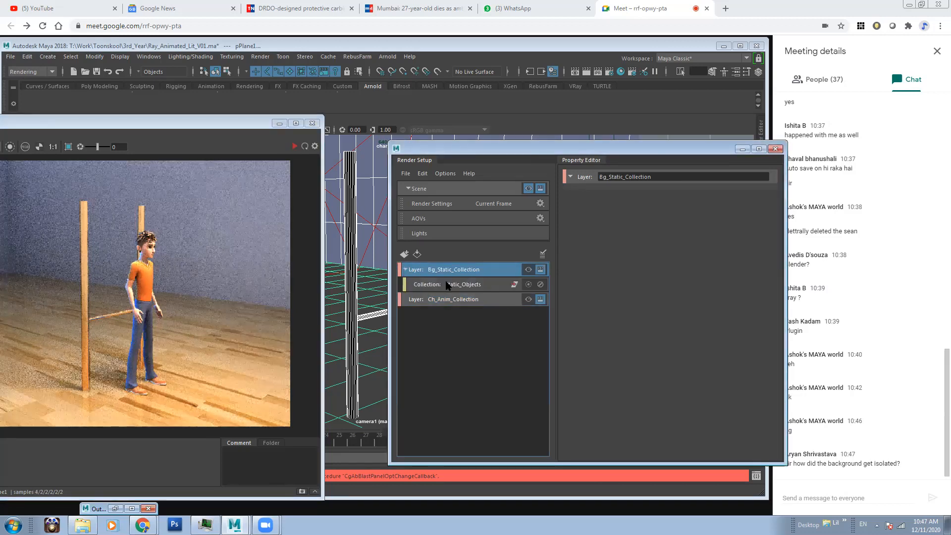
{"action": "right_click", "coordinate": [478, 271]}
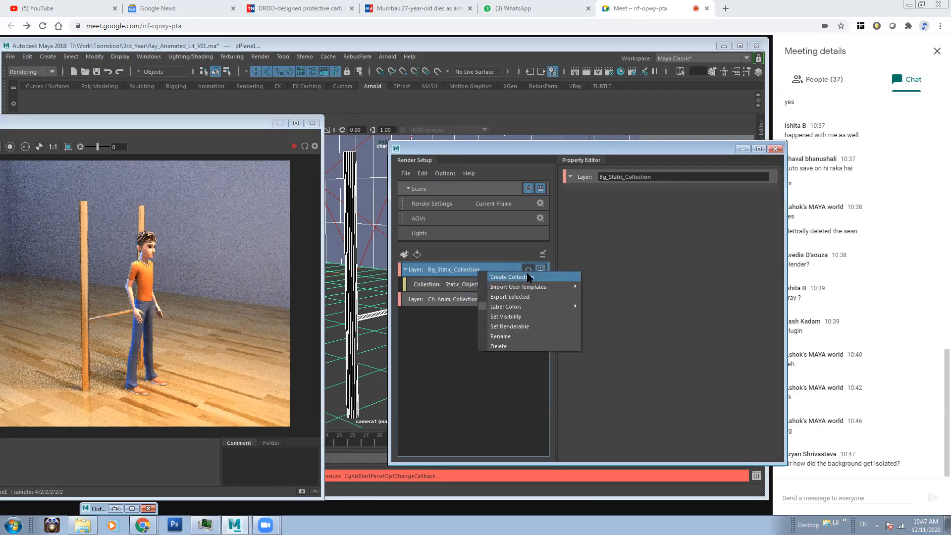
{"action": "left_click", "coordinate": [436, 285]}
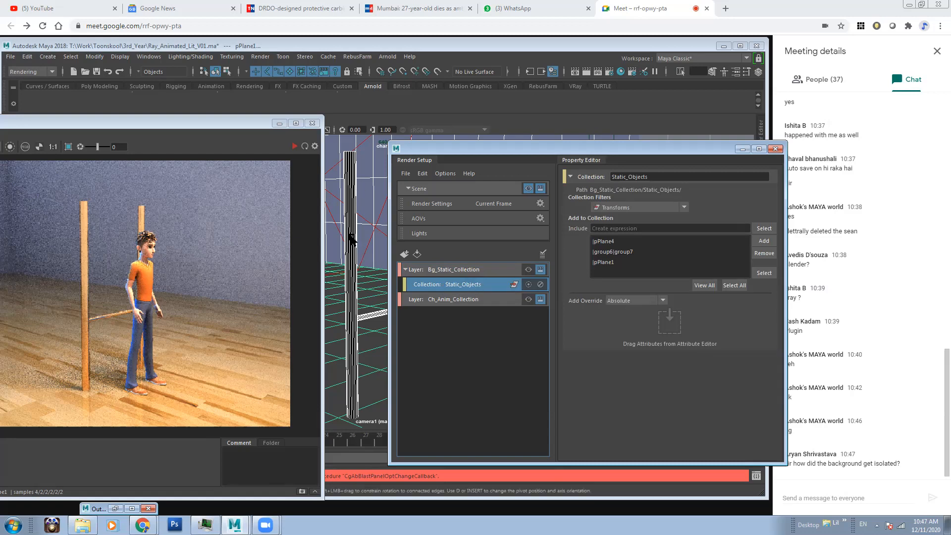
Uncover the viewport and select the wooden post group, followed by the background planes, to identify the static objects.
{"action": "left_click_drag", "start_coordinate": [587, 151], "coordinate": [675, 150]}
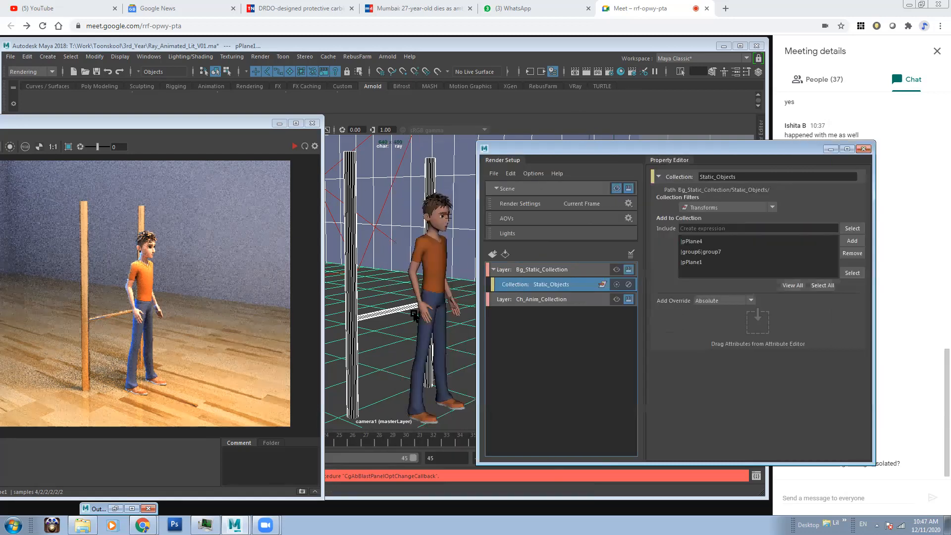
{"action": "left_click", "coordinate": [363, 313]}
{"action": "key", "text": "Up"}
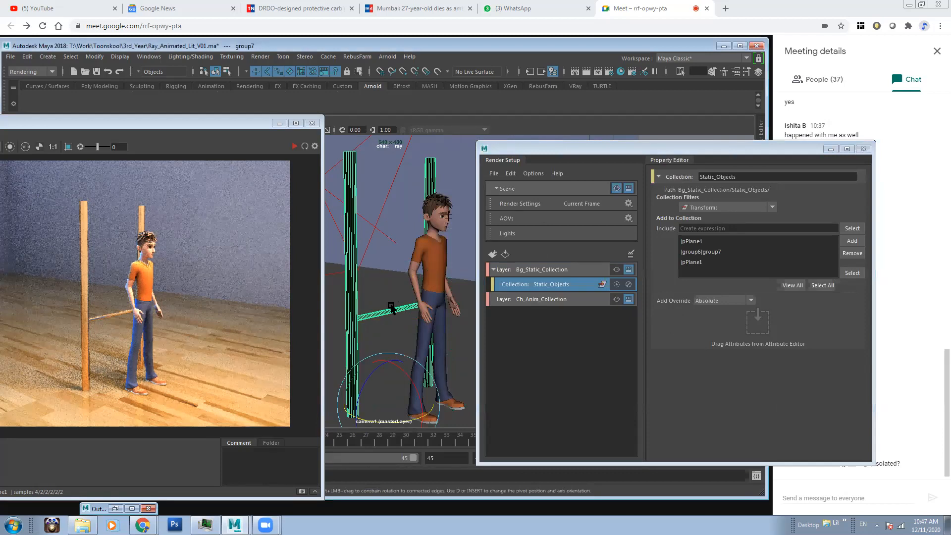
{"action": "left_click", "coordinate": [382, 293]}
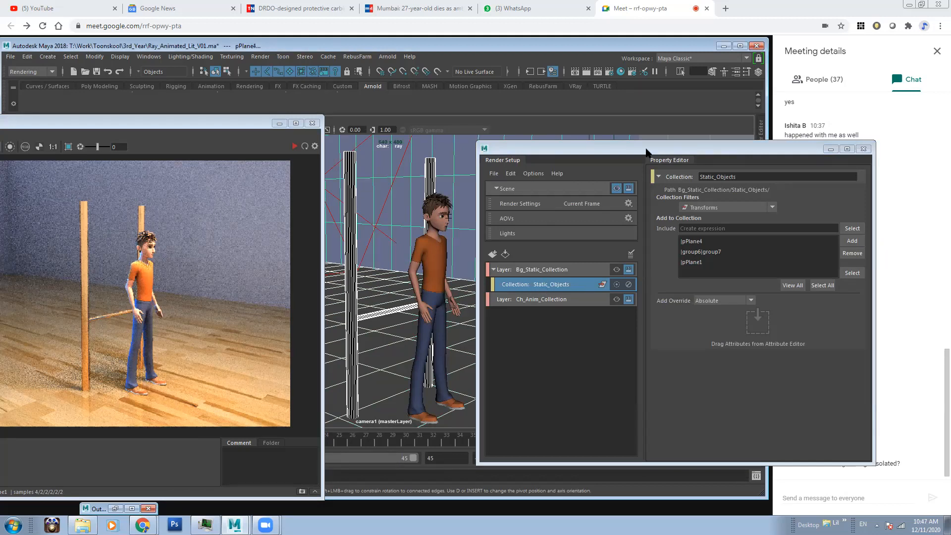
{"action": "left_click_drag", "start_coordinate": [640, 152], "coordinate": [499, 146]}
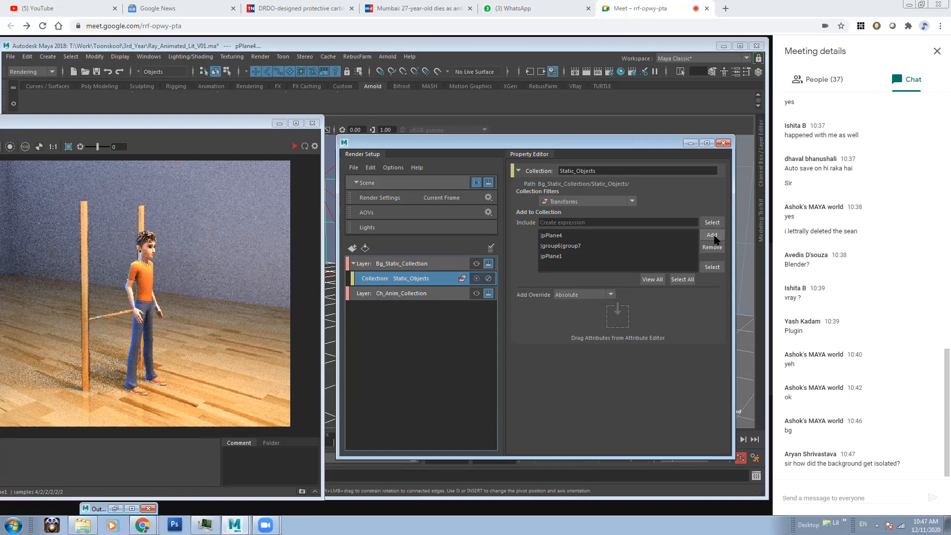
Make the Bg_Static_Collection layer visible again, render it and review its Static_Objects collection.
{"action": "left_click", "coordinate": [416, 360]}
{"action": "left_click", "coordinate": [396, 264]}
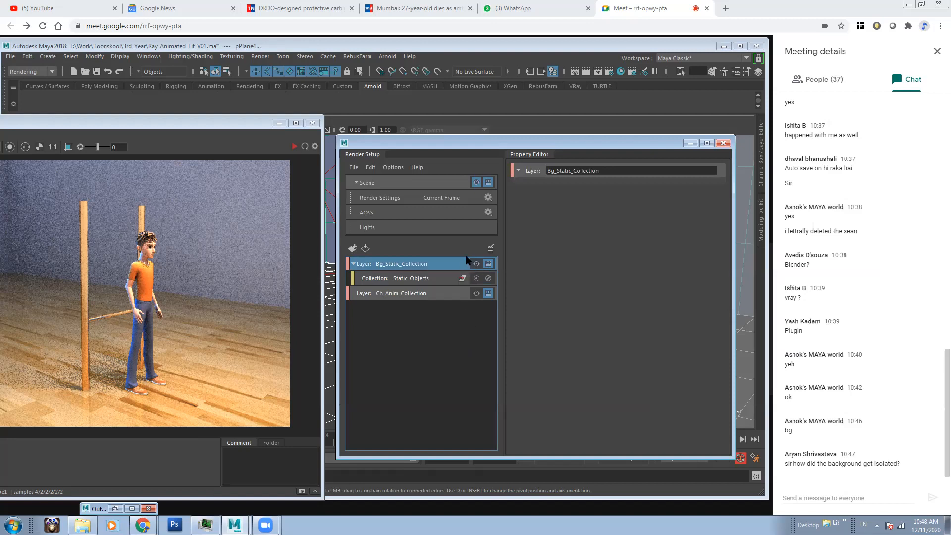
{"action": "left_click", "coordinate": [477, 263]}
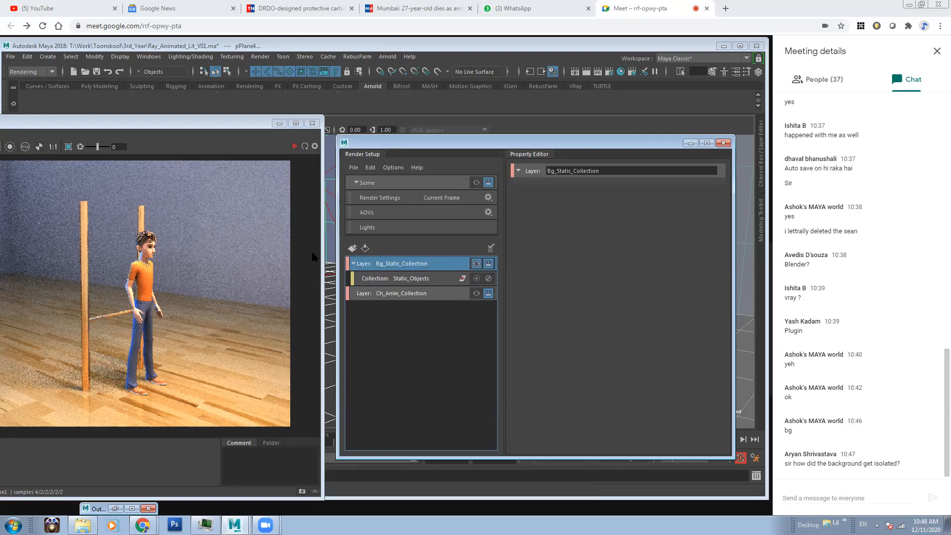
{"action": "left_click", "coordinate": [302, 146]}
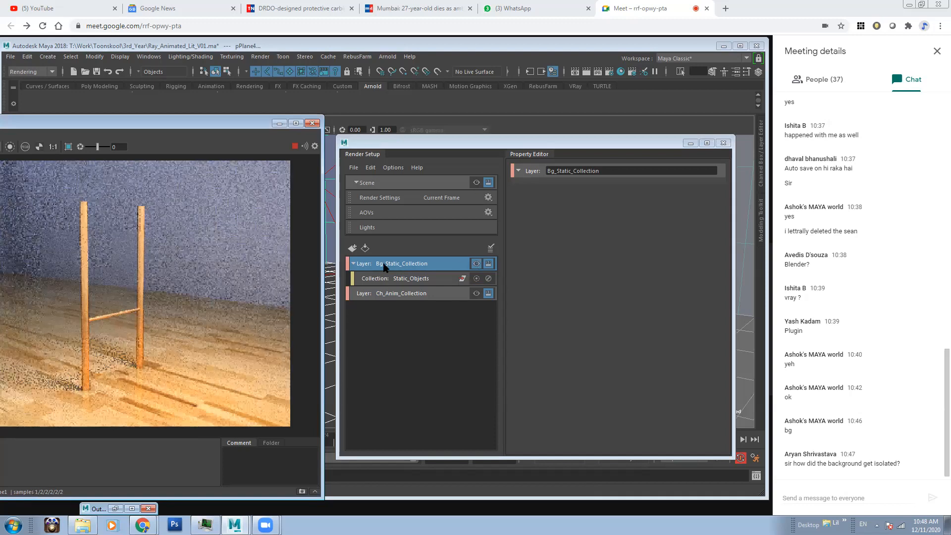
{"action": "left_click", "coordinate": [476, 263]}
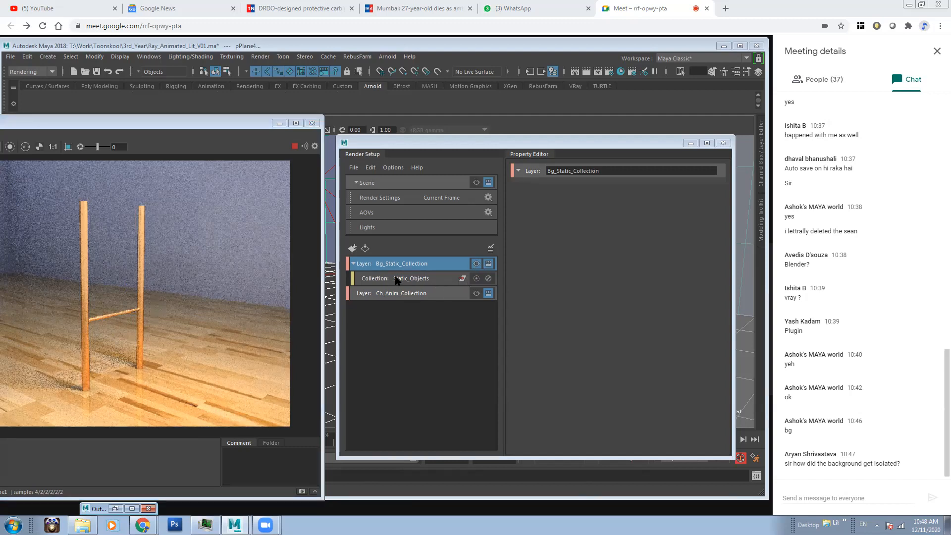
{"action": "left_click", "coordinate": [436, 282]}
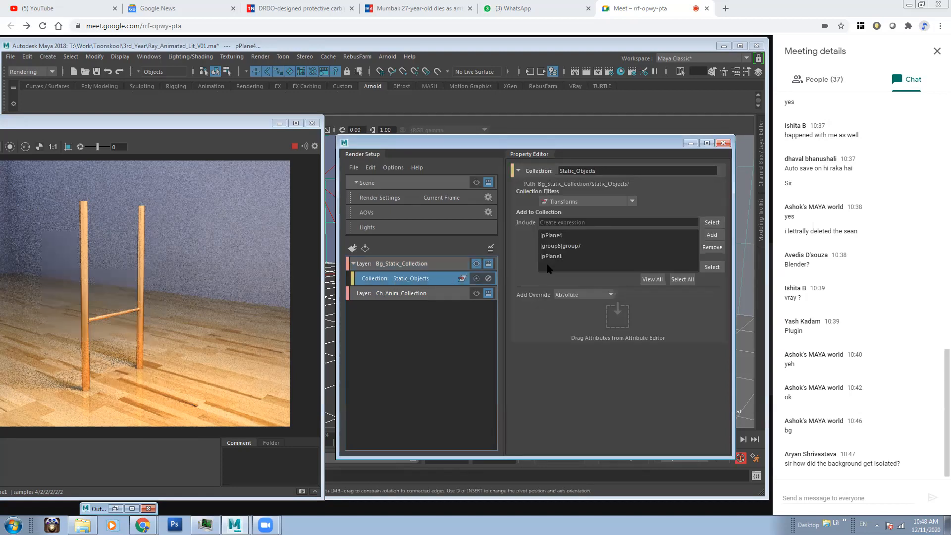
{"action": "left_click", "coordinate": [417, 331]}
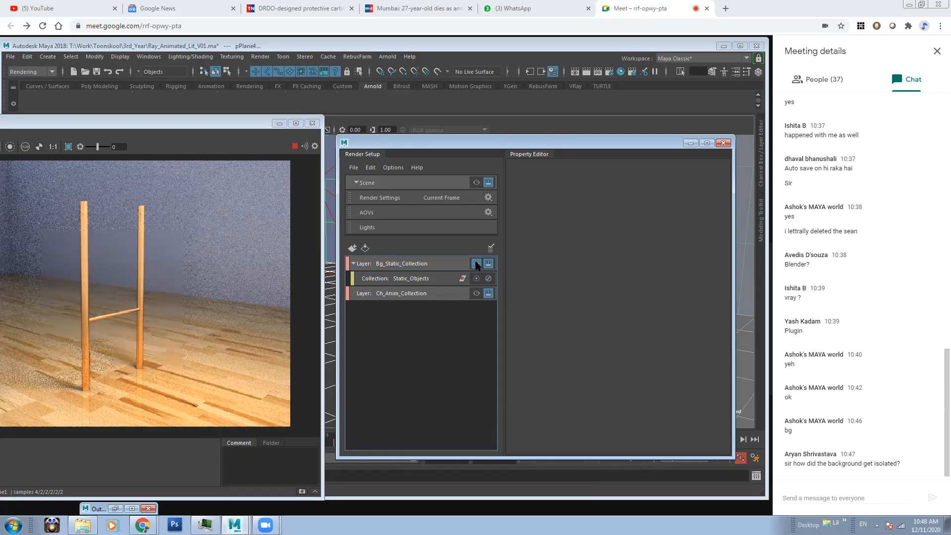
Make the Ch_Anim_Collection layer visible and check its result in the Arnold RenderView.
{"action": "left_click", "coordinate": [461, 294]}
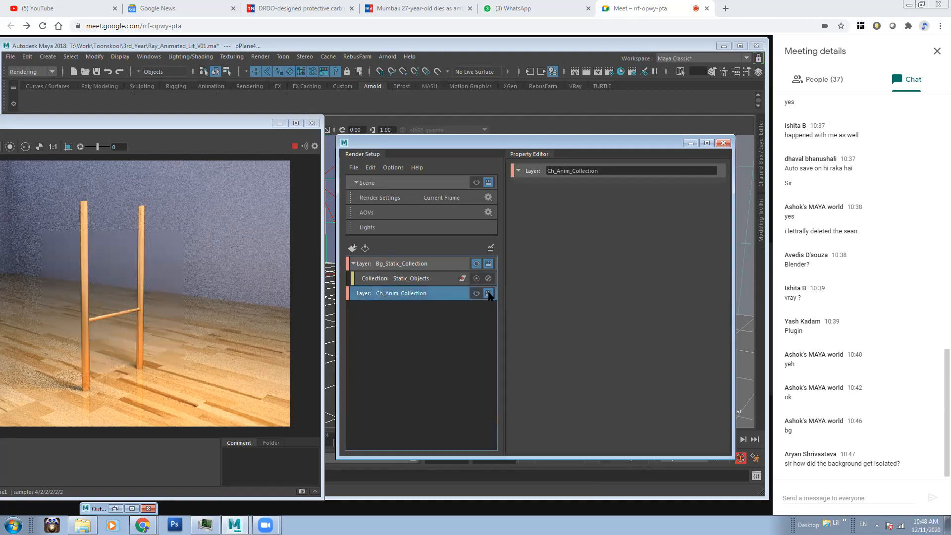
{"action": "left_click", "coordinate": [476, 293]}
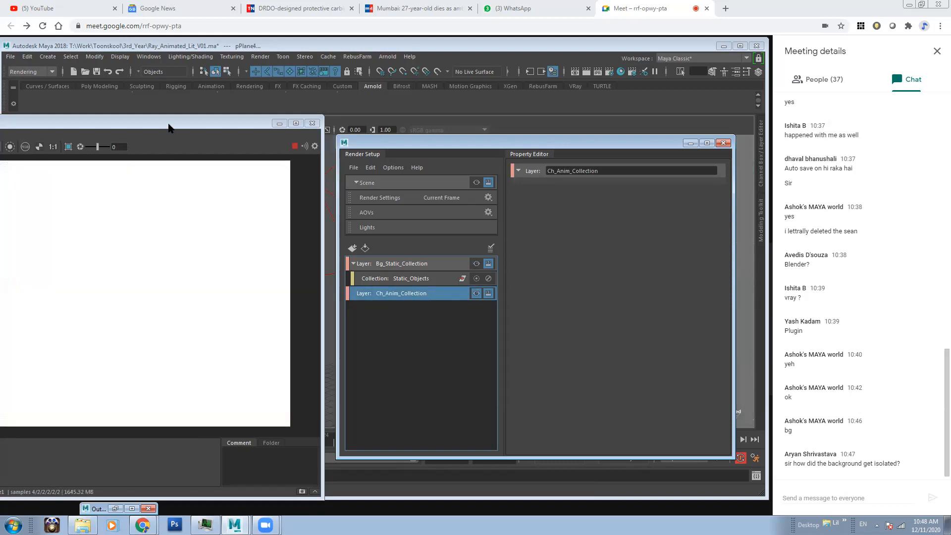
{"action": "left_click_drag", "start_coordinate": [170, 126], "coordinate": [323, 143]}
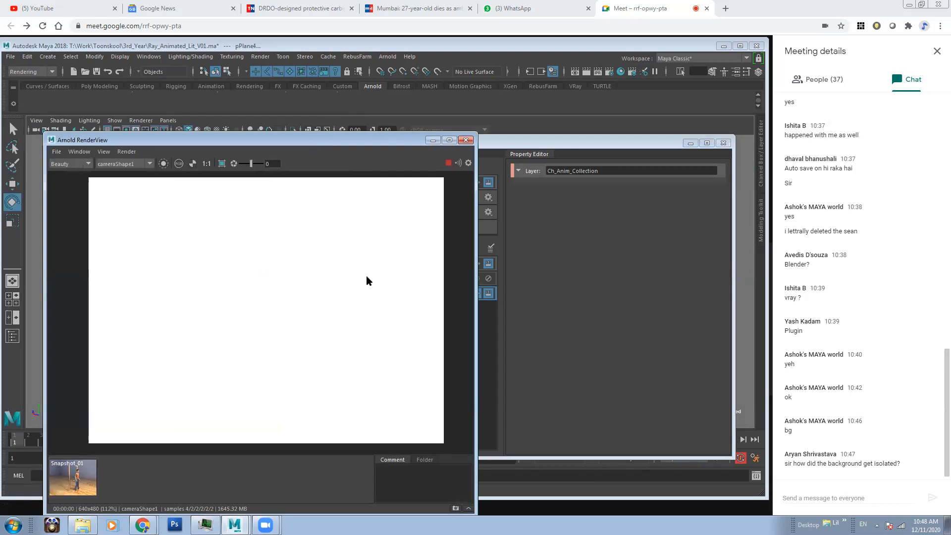
{"action": "left_click_drag", "start_coordinate": [403, 139], "coordinate": [268, 129]}
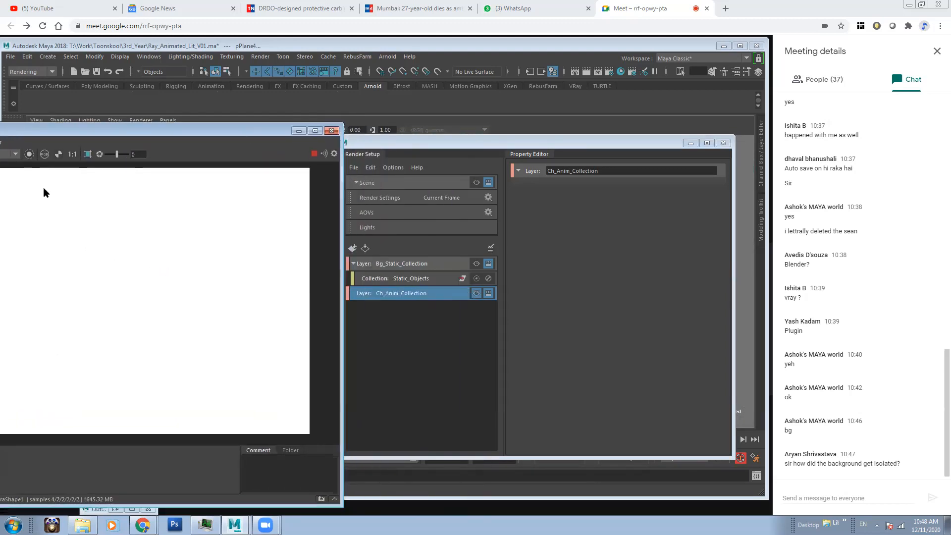
Create a collection inside the Ch_Anim_Collection layer and name it Ch_Anim.
{"action": "left_click", "coordinate": [407, 351]}
{"action": "left_click", "coordinate": [414, 293]}
{"action": "right_click", "coordinate": [424, 296]}
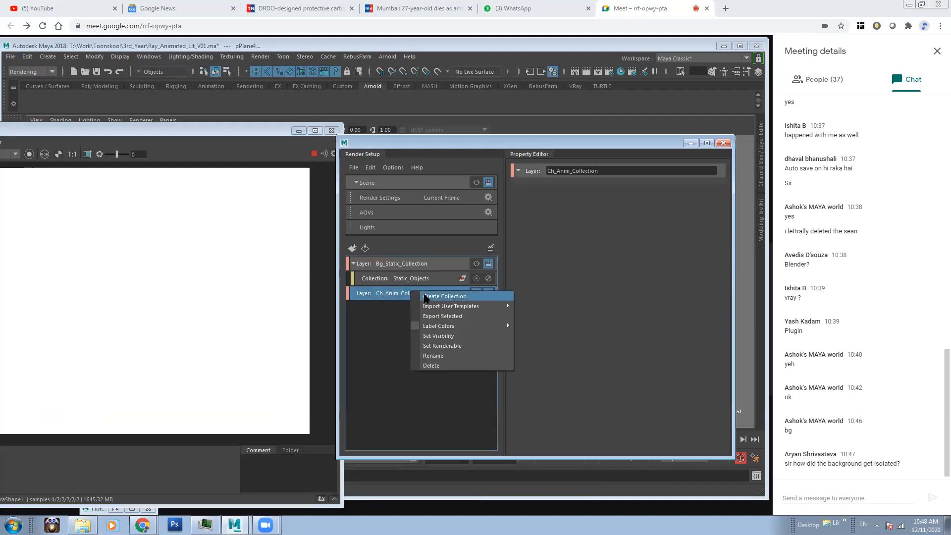
{"action": "left_click", "coordinate": [425, 296]}
{"action": "double_click", "coordinate": [391, 308]}
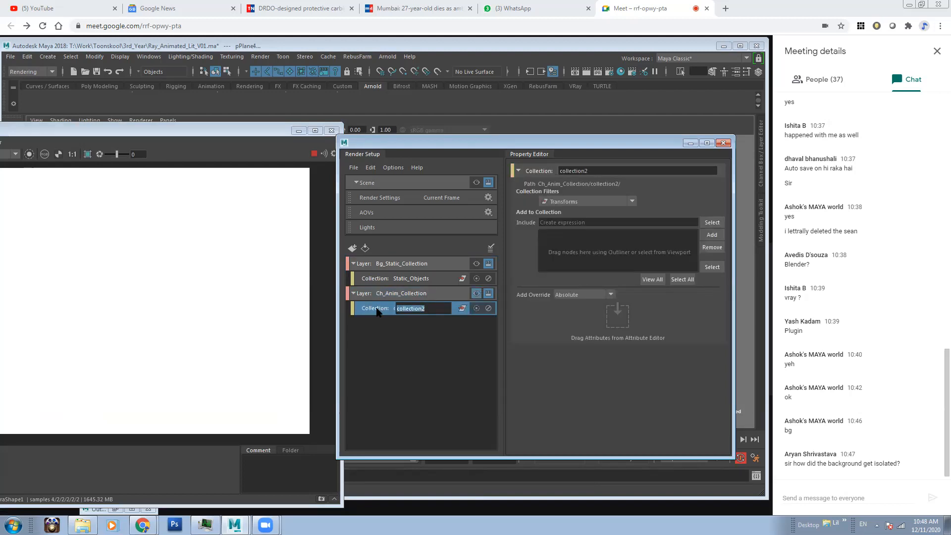
{"action": "type", "text": "Ch_Anim"}
{"action": "key", "text": "Return"}
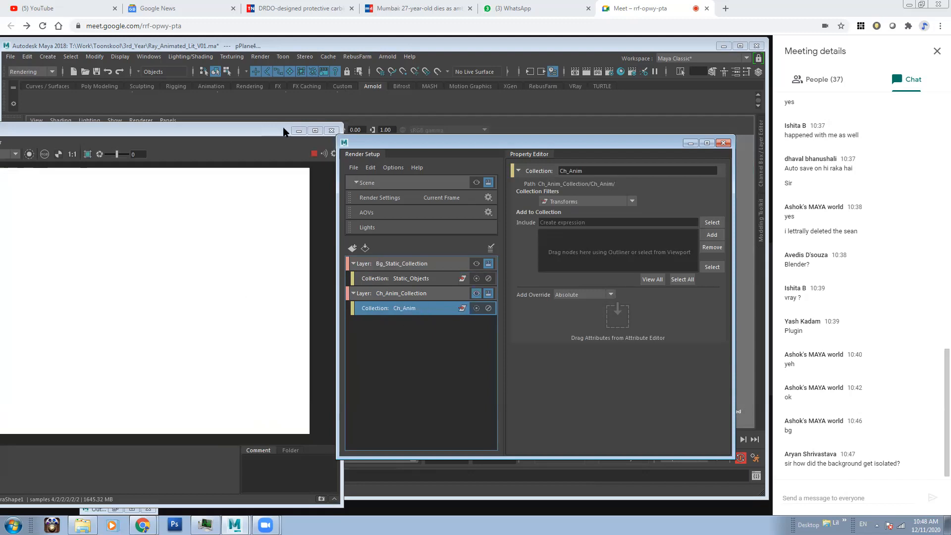
Uncover the viewport and switch it to the persp6 perspective view.
{"action": "left_click", "coordinate": [296, 131]}
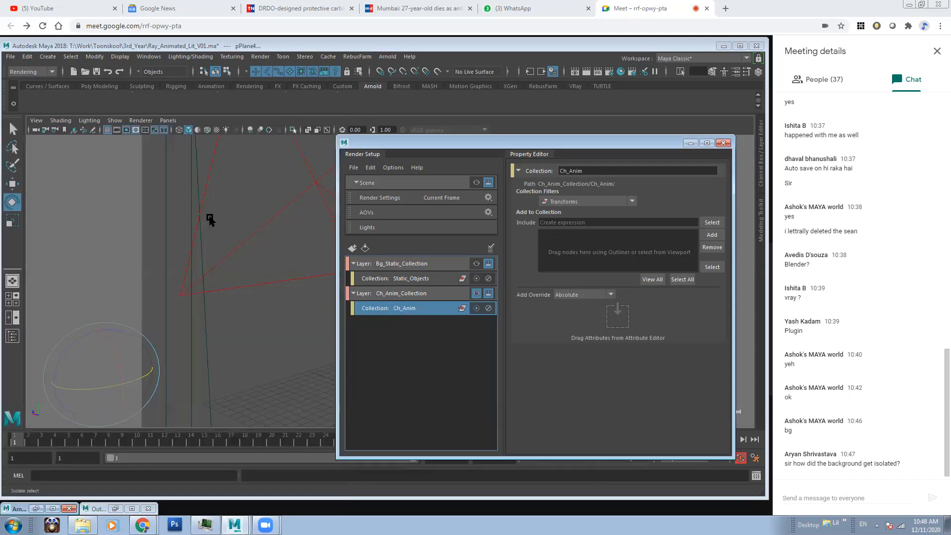
{"action": "left_click", "coordinate": [691, 143]}
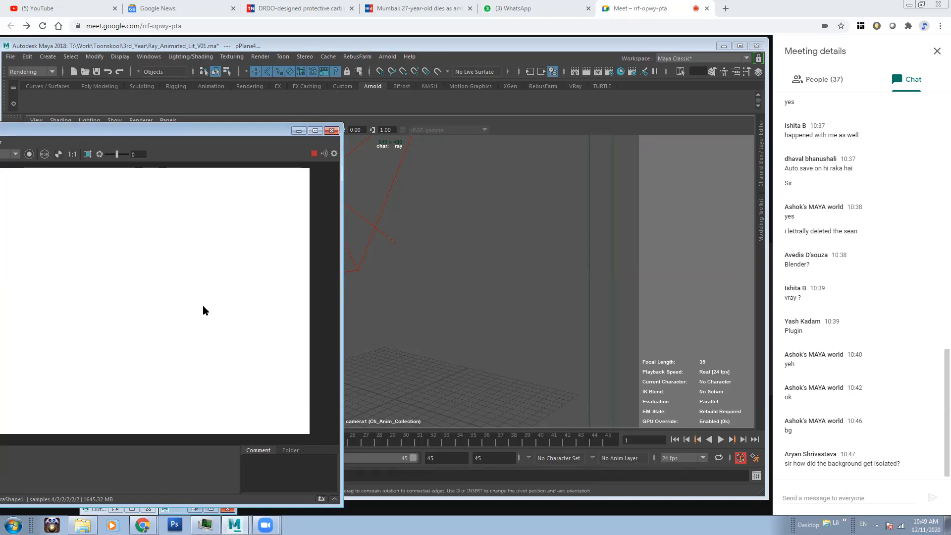
{"action": "left_click", "coordinate": [299, 130]}
{"action": "left_click", "coordinate": [168, 120]}
{"action": "mouse_move", "coordinate": [185, 129]}
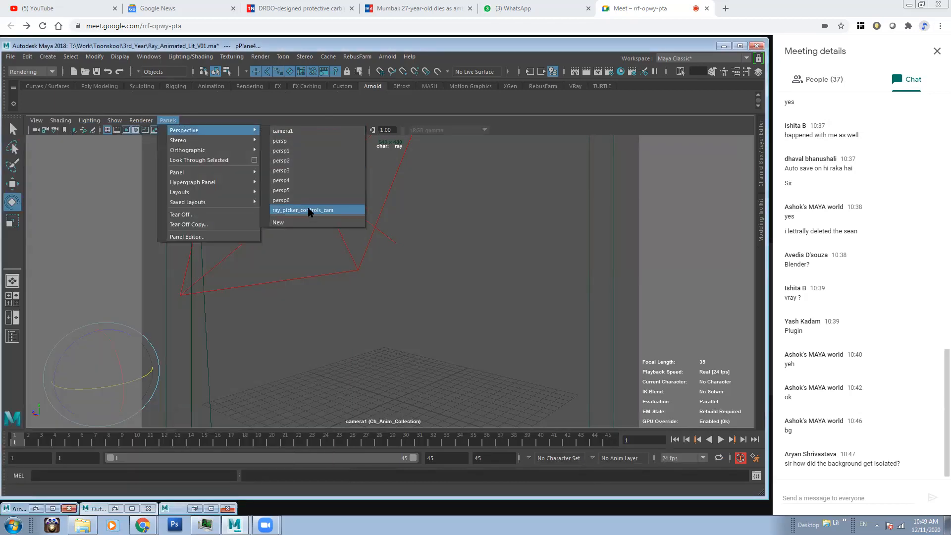
{"action": "left_click", "coordinate": [295, 200]}
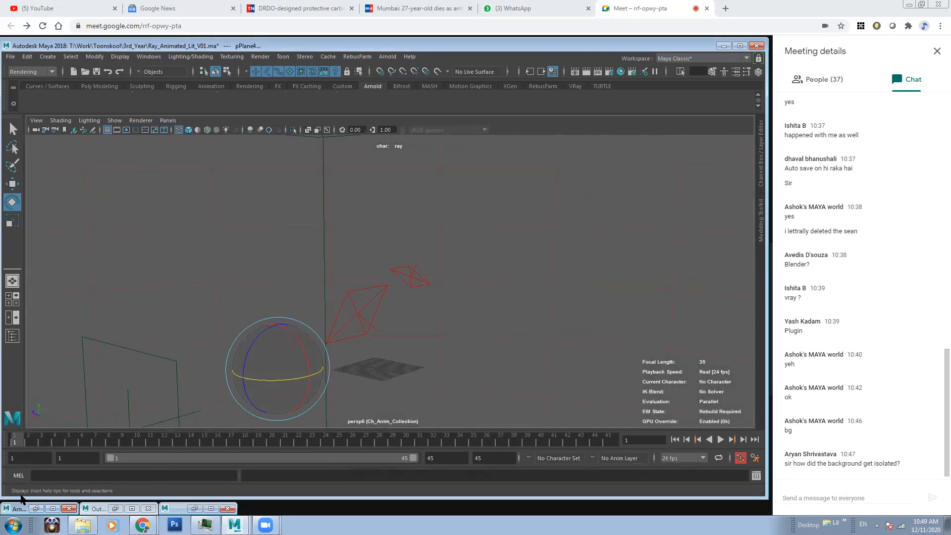
Bring back the Arnold RenderView, select the sky dome light in the viewport beside it and open the light's attributes.
{"action": "left_click", "coordinate": [36, 509]}
{"action": "key", "text": "4"}
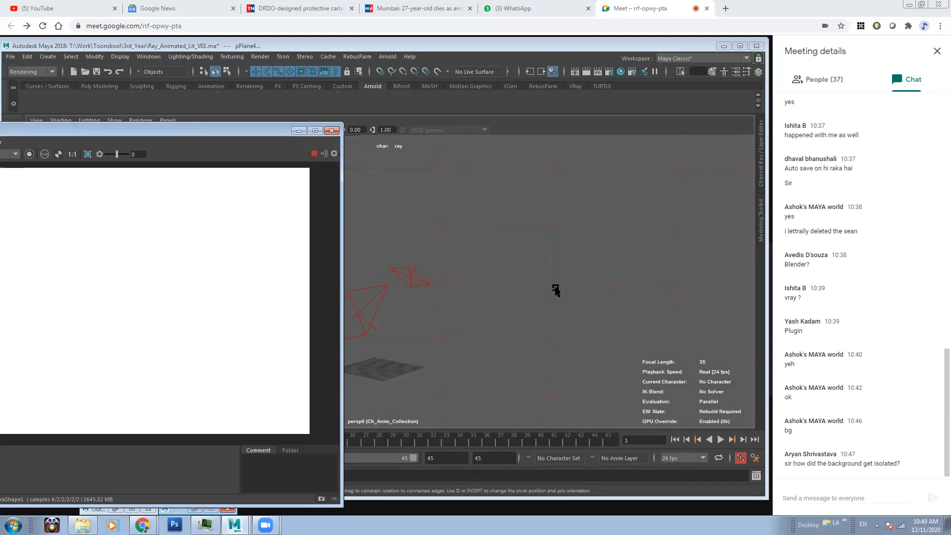
{"action": "double_click", "coordinate": [157, 132]}
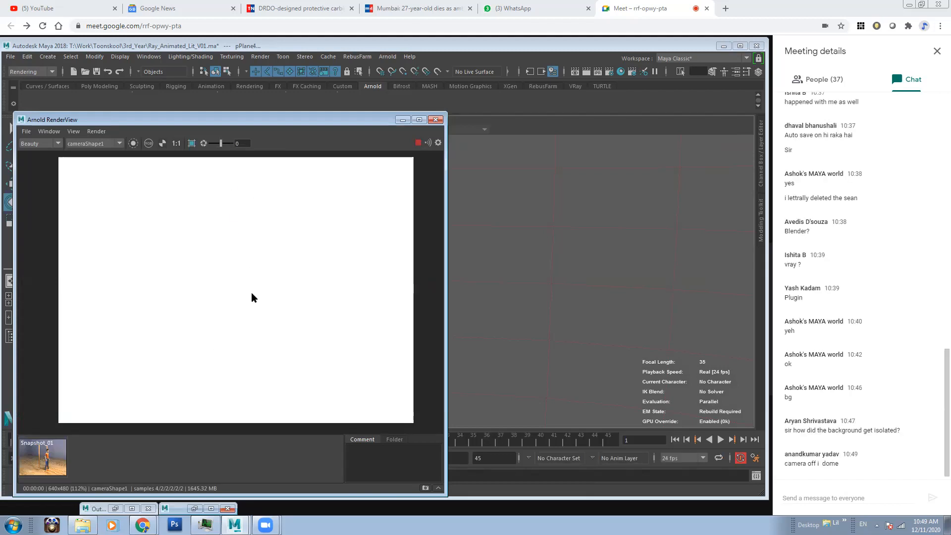
{"action": "left_click_drag", "start_coordinate": [511, 239], "coordinate": [534, 318]}
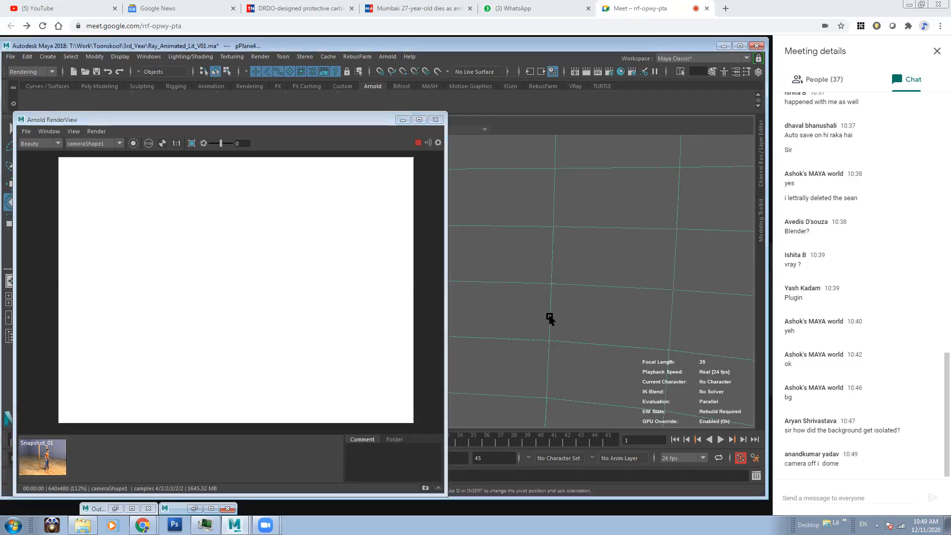
{"action": "left_click", "coordinate": [732, 73]}
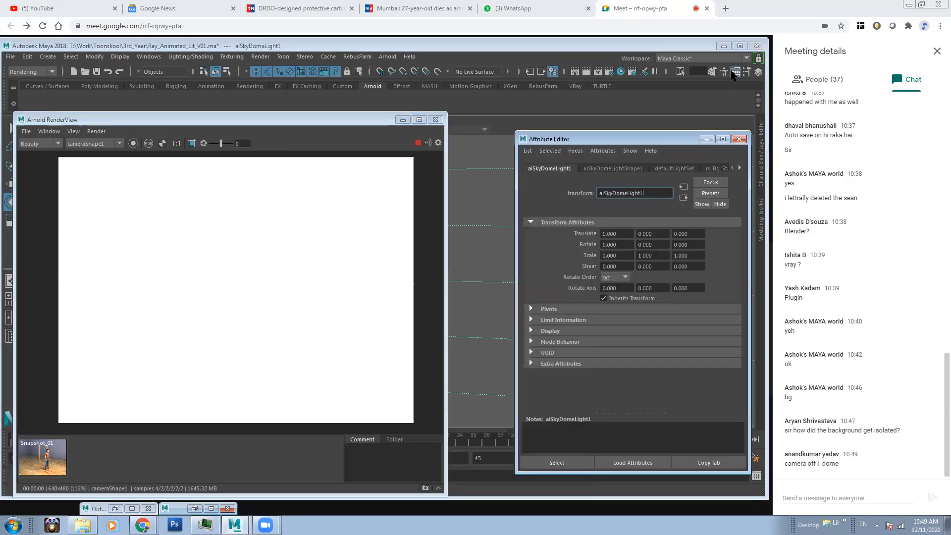
Set the Camera visibility of aiSkyDomeLightShape1 to 0 so the dome does not render as a background.
{"action": "left_click", "coordinate": [740, 168]}
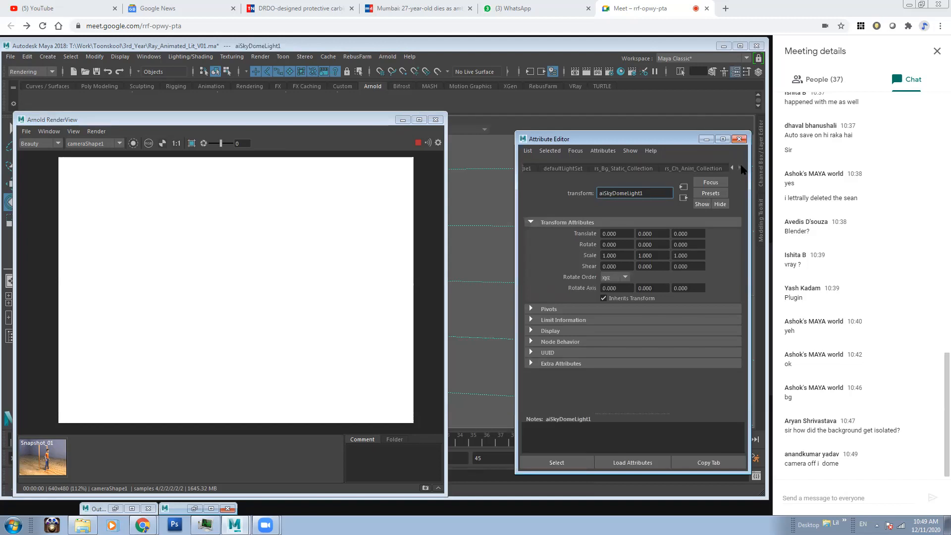
{"action": "left_click", "coordinate": [732, 168]}
{"action": "left_click", "coordinate": [732, 168]}
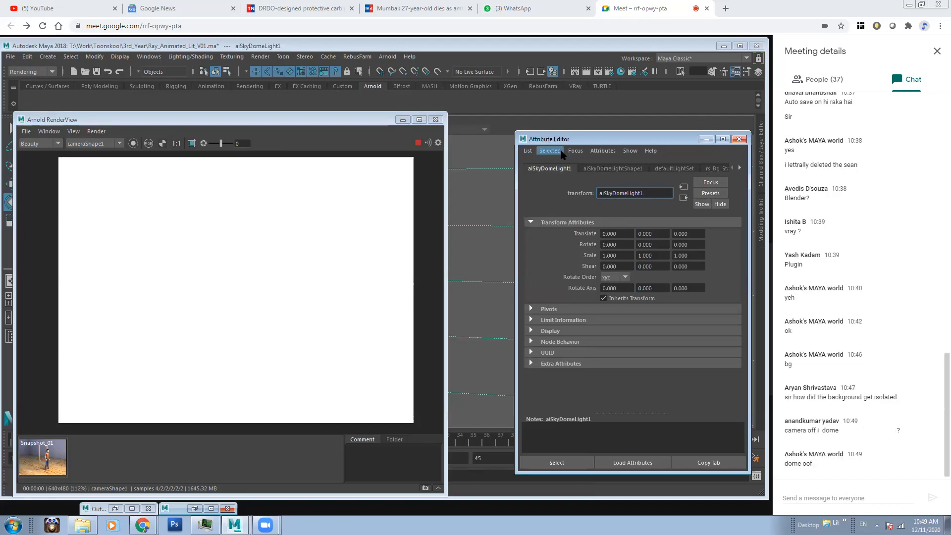
{"action": "left_click", "coordinate": [605, 167]}
{"action": "scroll", "coordinate": [631, 329], "scroll_direction": "down", "scroll_amount": 5}
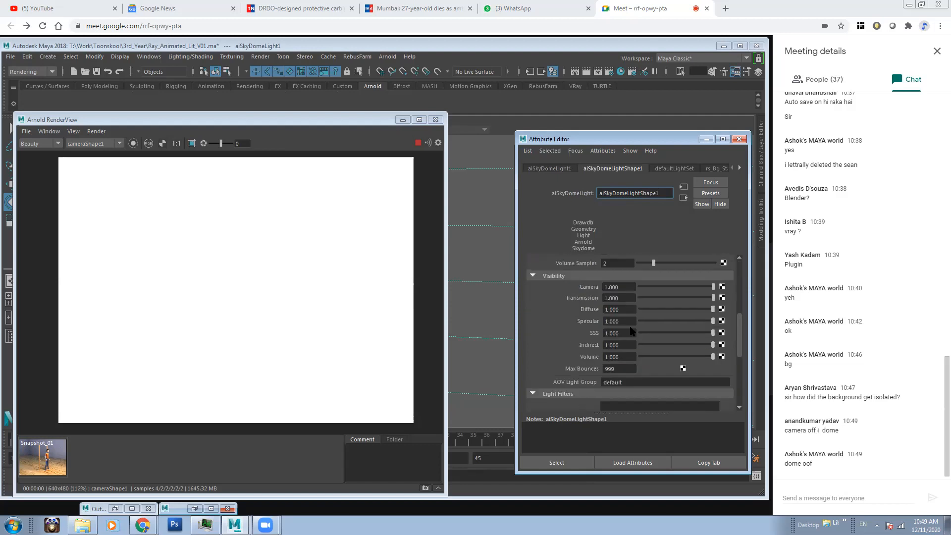
{"action": "scroll", "coordinate": [706, 290], "scroll_direction": "up", "scroll_amount": 2}
{"action": "left_click_drag", "start_coordinate": [713, 287], "coordinate": [640, 290]}
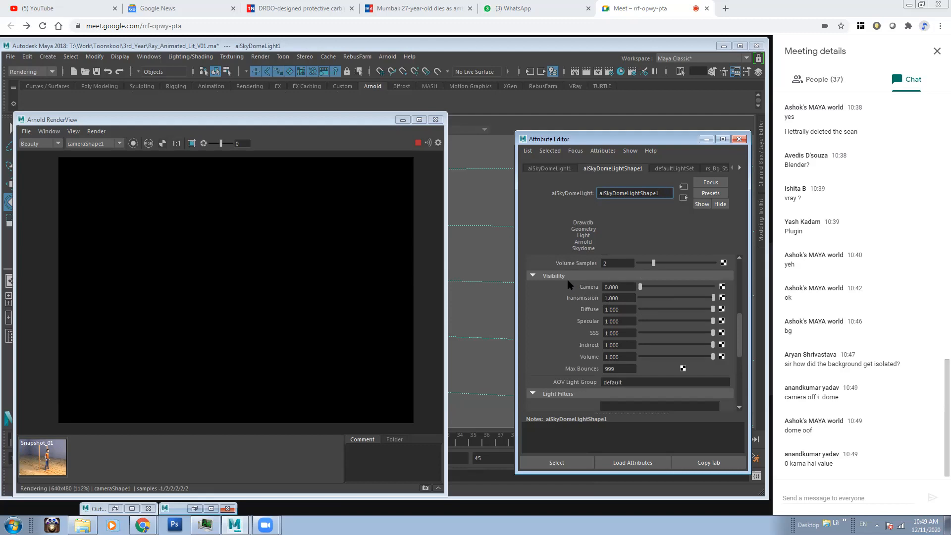
Deselect the sky dome light, examine what the Ch_Anim_Collection layer shows in the viewport and check its Arnold render.
{"action": "left_click", "coordinate": [403, 119]}
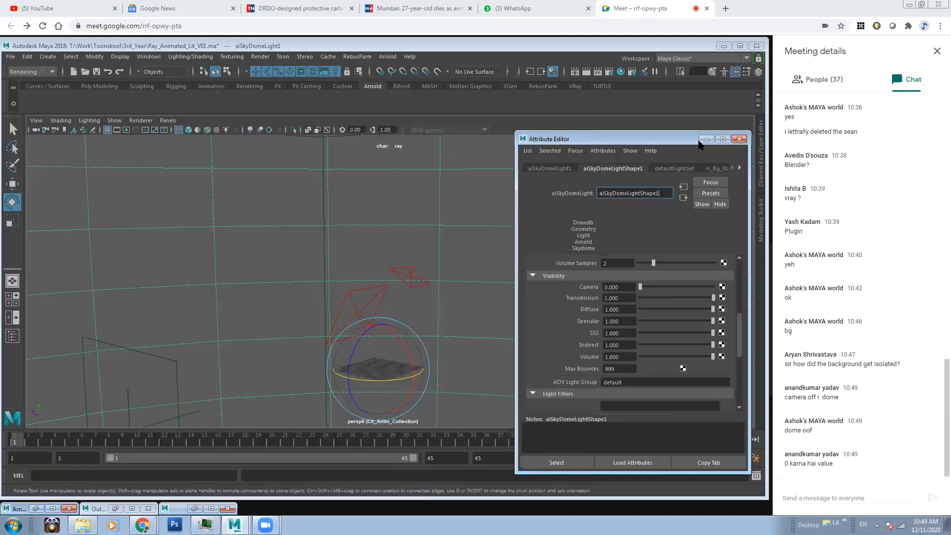
{"action": "left_click", "coordinate": [706, 139]}
{"action": "left_click", "coordinate": [515, 312]}
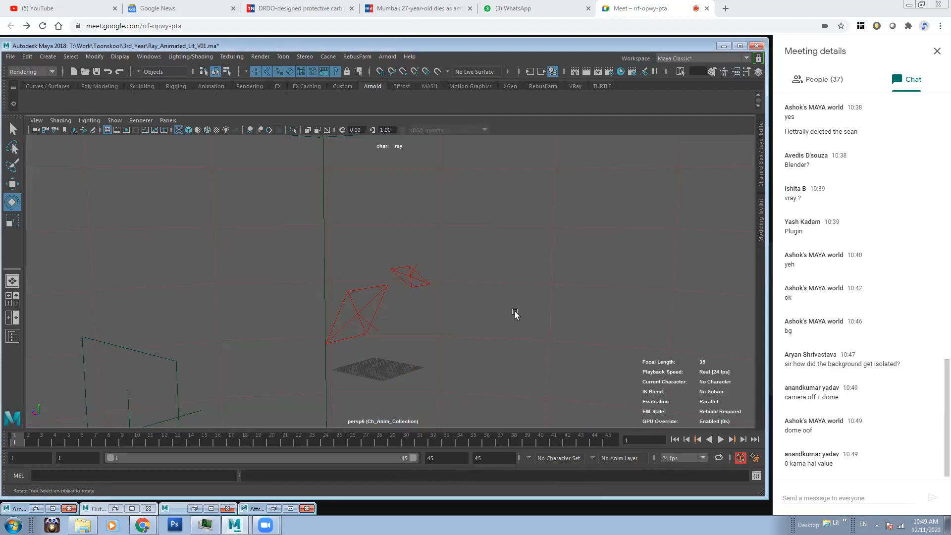
{"action": "left_click_drag", "start_coordinate": [349, 281], "coordinate": [352, 285], "text": "alt"}
{"action": "right_click_drag", "start_coordinate": [352, 283], "coordinate": [426, 317], "text": "alt"}
{"action": "middle_click_drag", "start_coordinate": [408, 277], "coordinate": [388, 228], "text": "alt"}
{"action": "middle_click_drag", "start_coordinate": [408, 271], "coordinate": [408, 252], "text": "alt"}
{"action": "scroll", "coordinate": [346, 314], "scroll_direction": "up", "scroll_amount": 3}
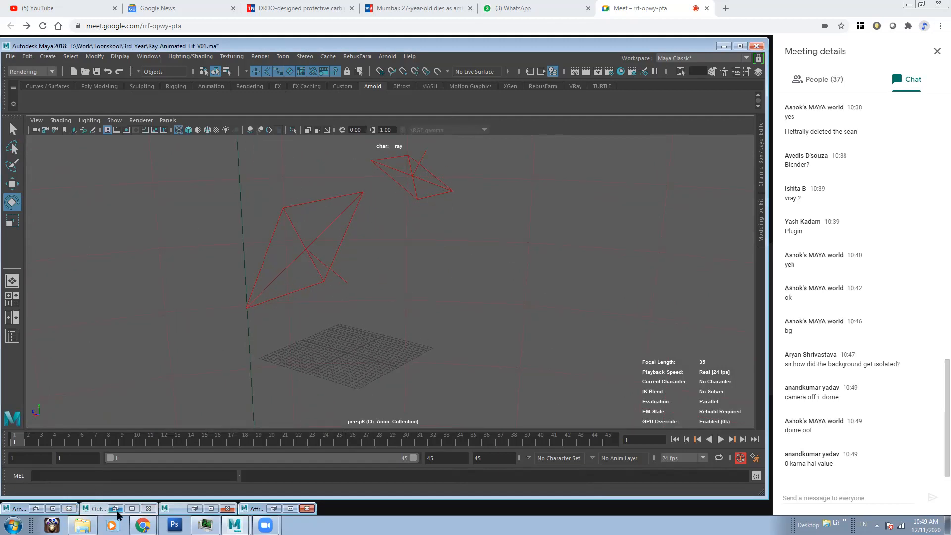
{"action": "left_click", "coordinate": [36, 508]}
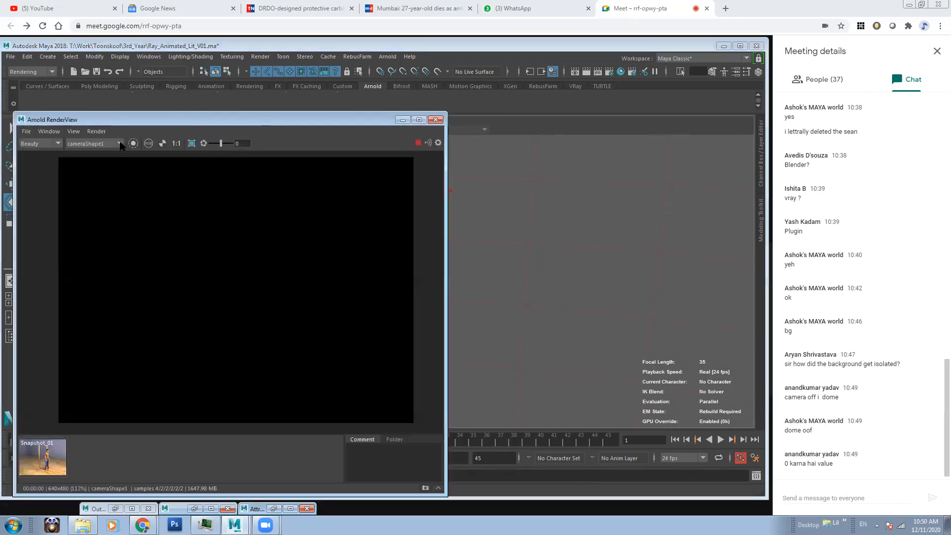
{"action": "left_click", "coordinate": [402, 119]}
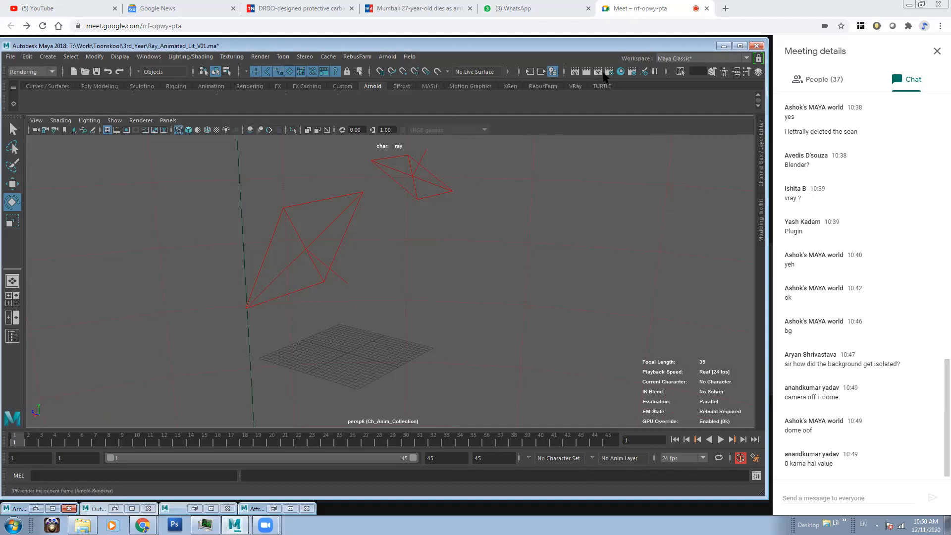
Reopen Render Setup, review the Ch_Anim collection's included objects and clear the collection selection.
{"action": "left_click", "coordinate": [632, 72]}
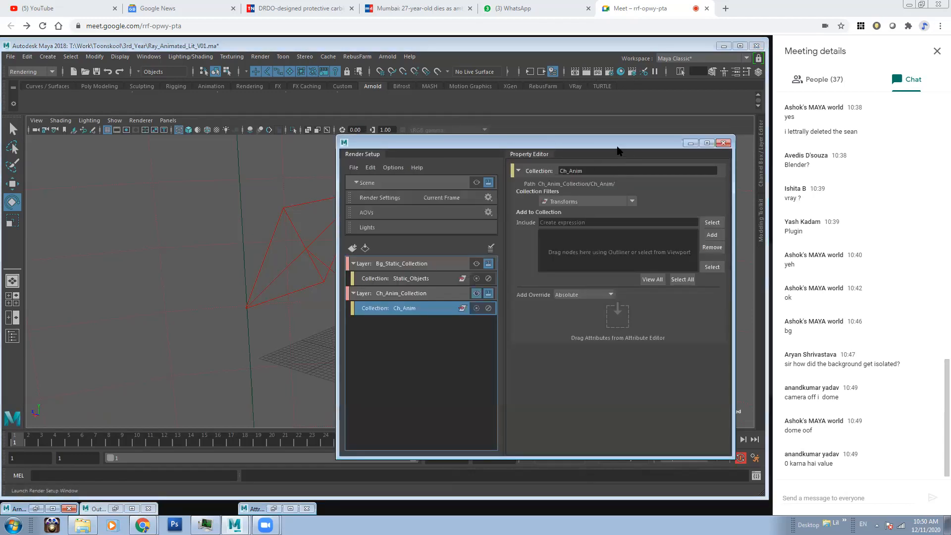
{"action": "left_click_drag", "start_coordinate": [619, 150], "coordinate": [437, 151]}
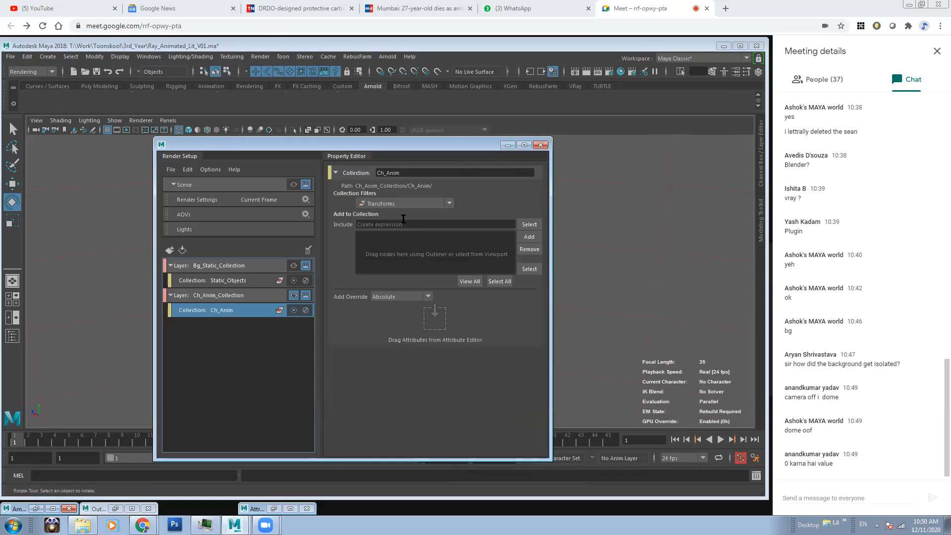
{"action": "left_click", "coordinate": [252, 370]}
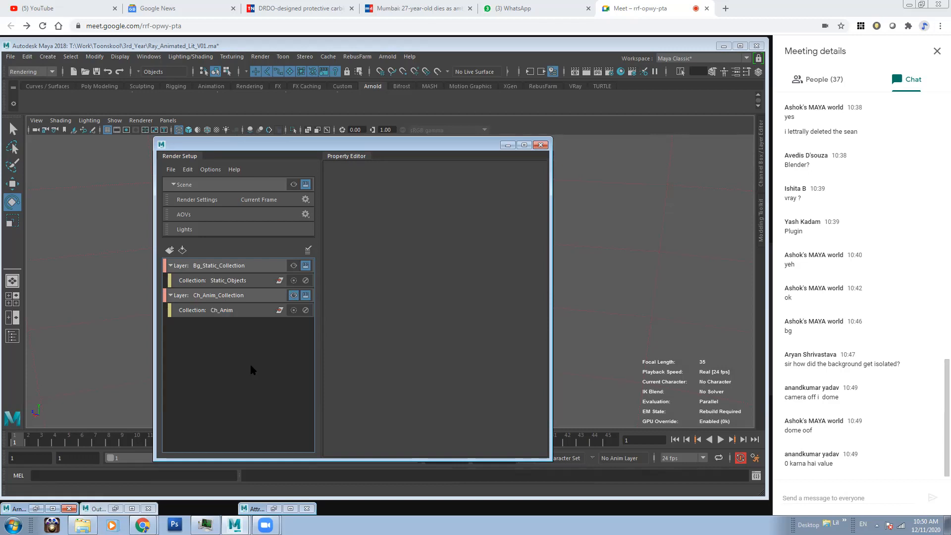
{"action": "left_click", "coordinate": [507, 145]}
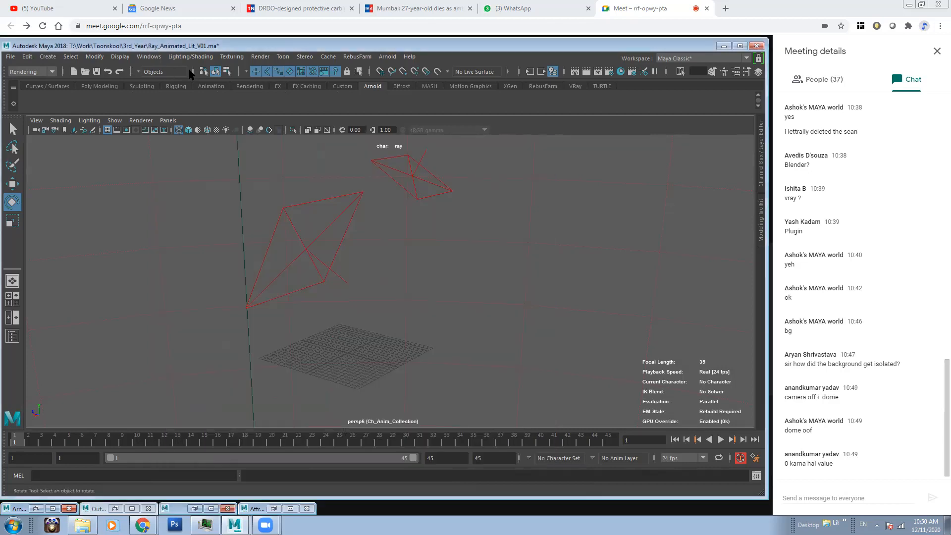
Open the Outliner, select the ray character group with the full scene visible, and move Render Setup clear of it.
{"action": "left_click", "coordinate": [149, 56]}
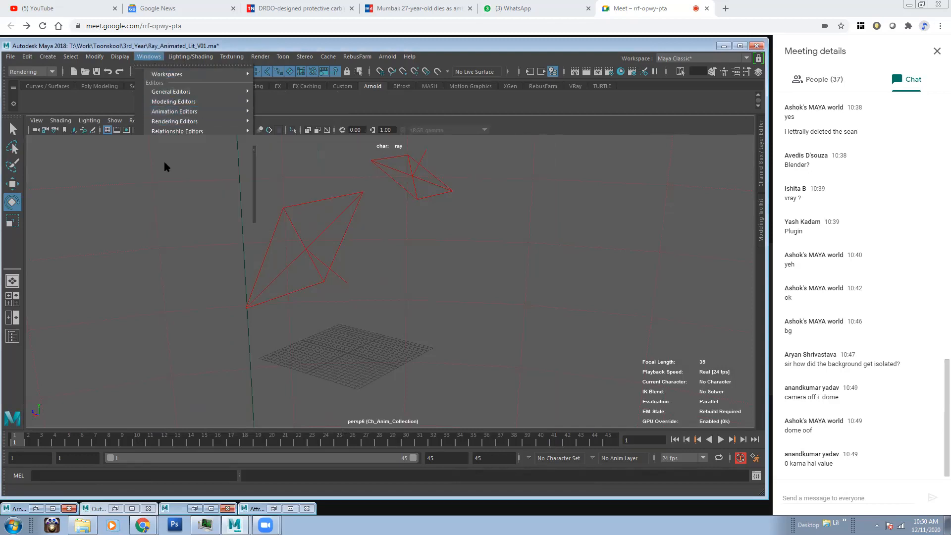
{"action": "left_click", "coordinate": [165, 166]}
{"action": "left_click", "coordinate": [148, 181]}
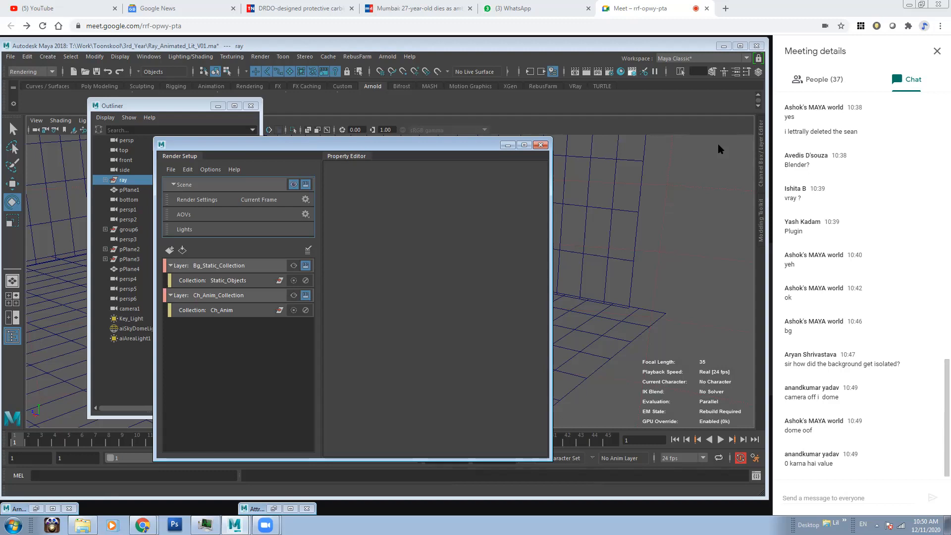
{"action": "left_click_drag", "start_coordinate": [347, 145], "coordinate": [610, 156]}
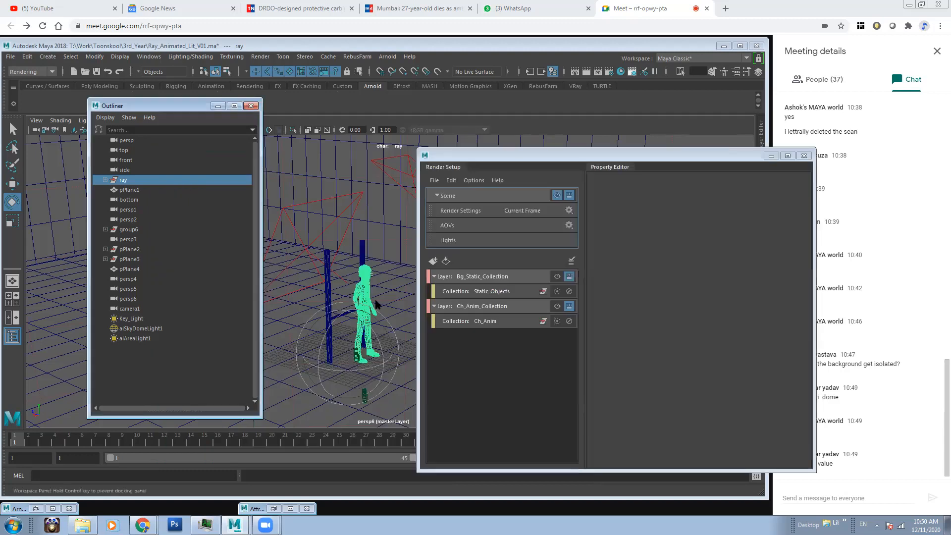
Add the selected ray character to the Ch_Anim collection, keeping the Arnold RenderView in sight.
{"action": "left_click", "coordinate": [478, 316]}
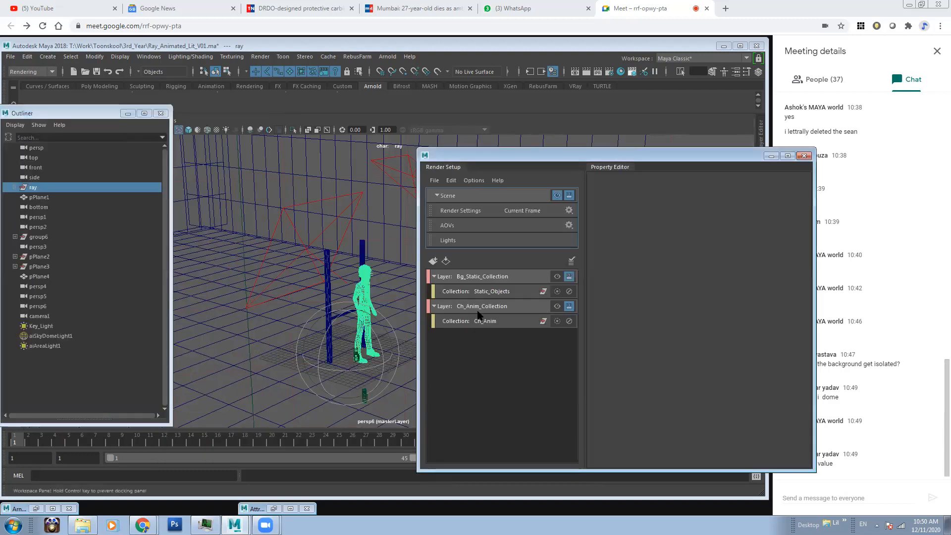
{"action": "left_click", "coordinate": [406, 322]}
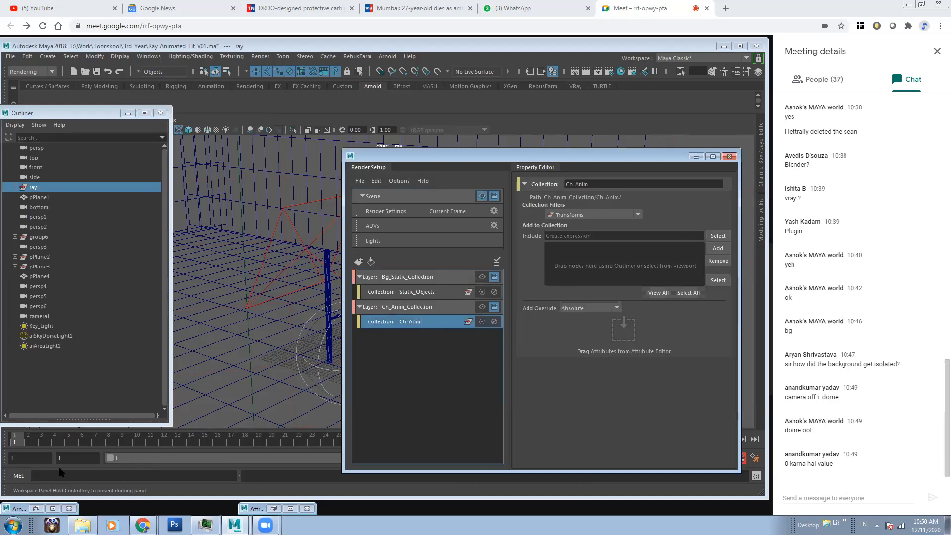
{"action": "left_click", "coordinate": [36, 509]}
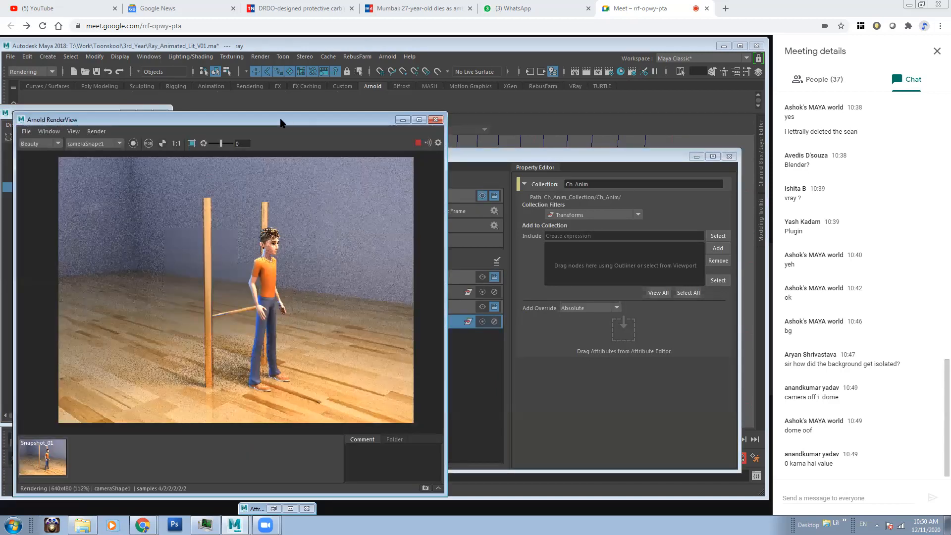
{"action": "left_click_drag", "start_coordinate": [280, 122], "coordinate": [218, 121]}
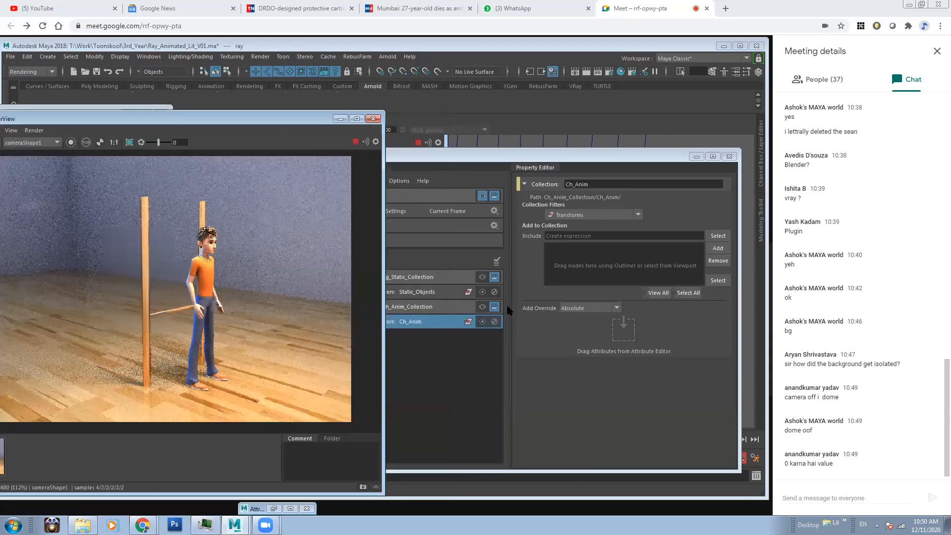
{"action": "left_click", "coordinate": [720, 249]}
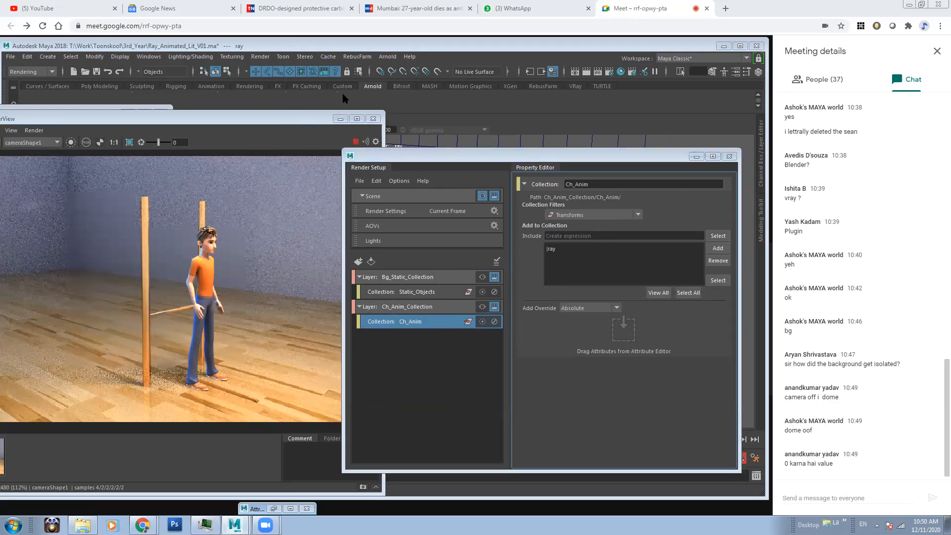
Move the Arnold RenderView fully into sight and make the Ch_Anim_Collection layer visible to render only the character.
{"action": "left_click_drag", "start_coordinate": [287, 119], "coordinate": [350, 90]}
{"action": "left_click", "coordinate": [482, 308]}
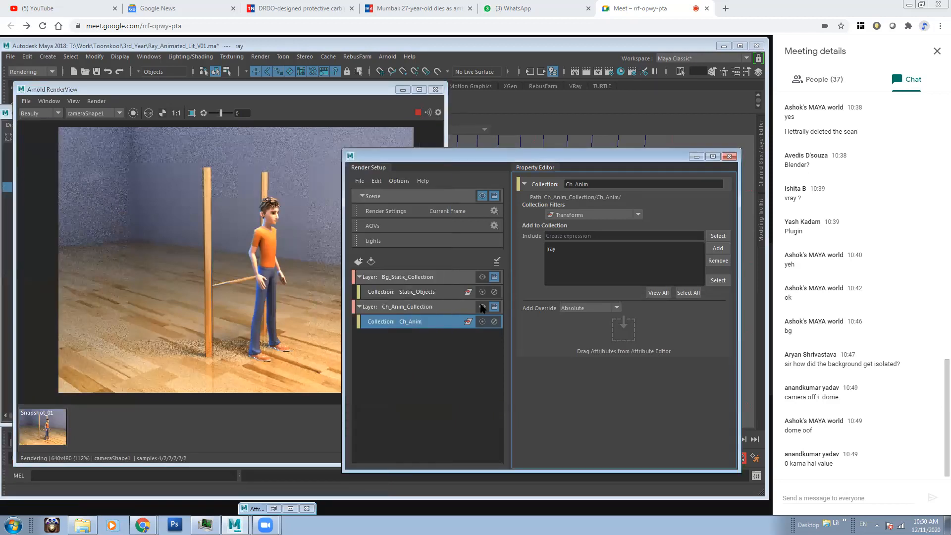
{"action": "left_click", "coordinate": [482, 307]}
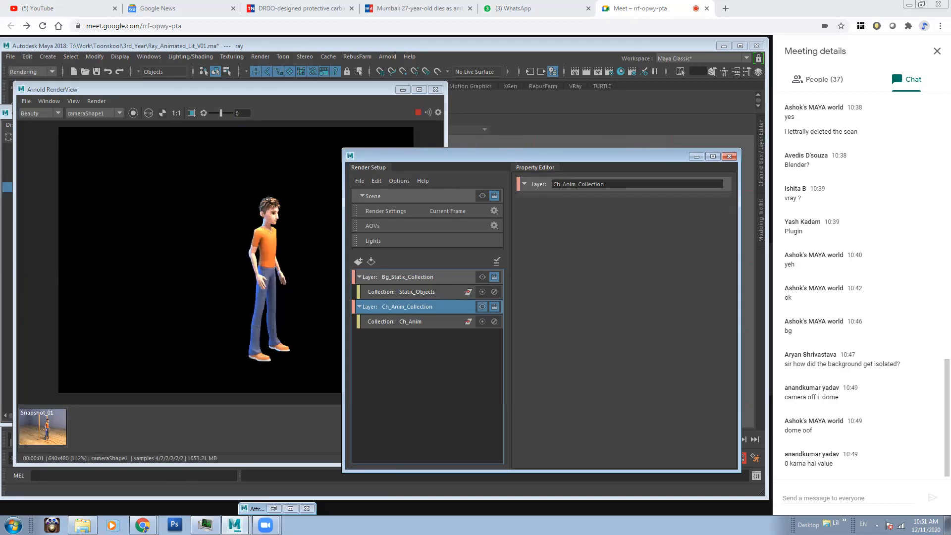
Toggle the Arnold RenderView between the colour image and alpha channel to examine the character's matte.
{"action": "left_click", "coordinate": [162, 114]}
{"action": "left_click", "coordinate": [162, 113]}
{"action": "left_click", "coordinate": [163, 114]}
{"action": "left_click", "coordinate": [163, 114]}
{"action": "left_click", "coordinate": [162, 114]}
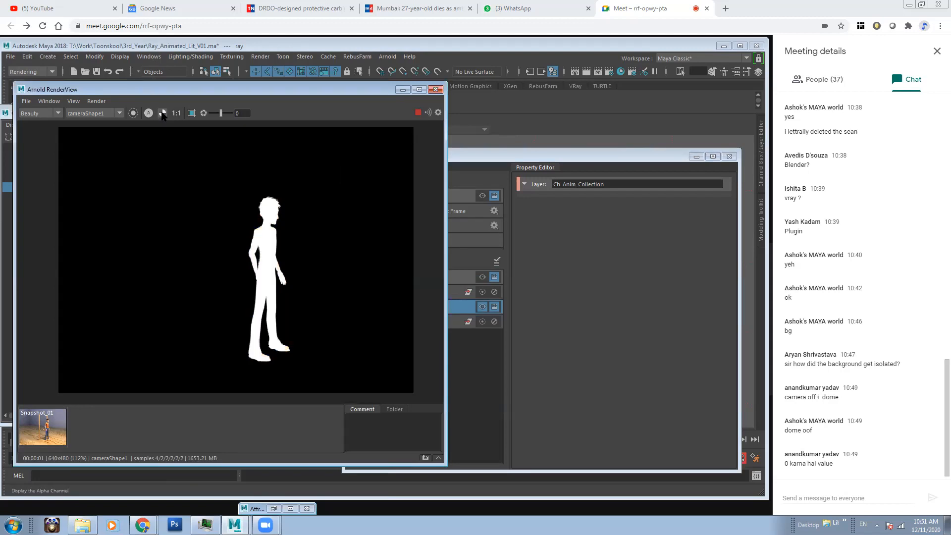
Return the Arnold RenderView from the alpha channel to the colour image and store a snapshot of the character-only render.
{"action": "left_click", "coordinate": [162, 113]}
{"action": "left_click", "coordinate": [162, 114]}
{"action": "left_click", "coordinate": [163, 113]}
{"action": "left_click", "coordinate": [163, 113]}
{"action": "left_click", "coordinate": [163, 113]}
{"action": "scroll", "coordinate": [283, 312], "scroll_direction": "up", "scroll_amount": 2}
{"action": "scroll", "coordinate": [277, 317], "scroll_direction": "down", "scroll_amount": 2}
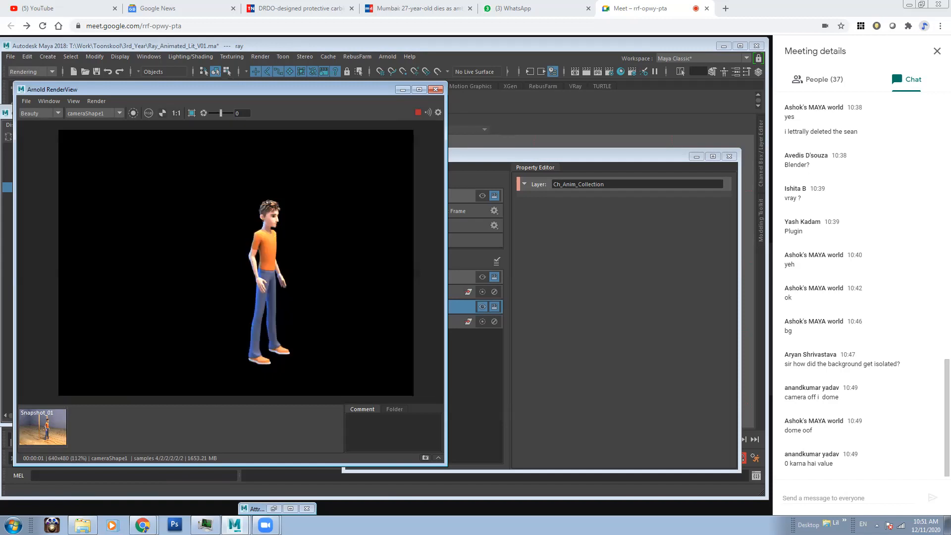
{"action": "left_click", "coordinate": [424, 458]}
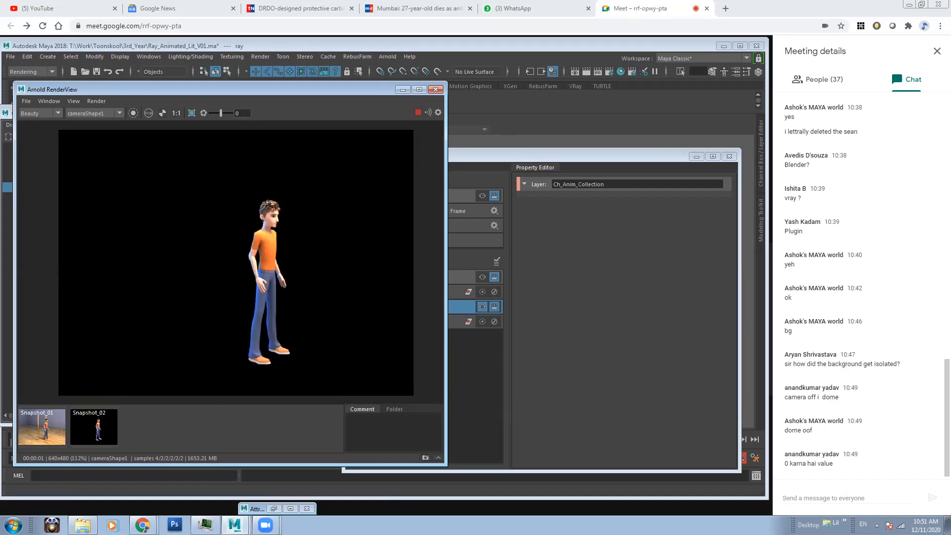
Zoom in on the character's head and shoulders and compare Snapshot_01 with Snapshot_02.
{"action": "scroll", "coordinate": [255, 277], "scroll_direction": "up", "scroll_amount": 4}
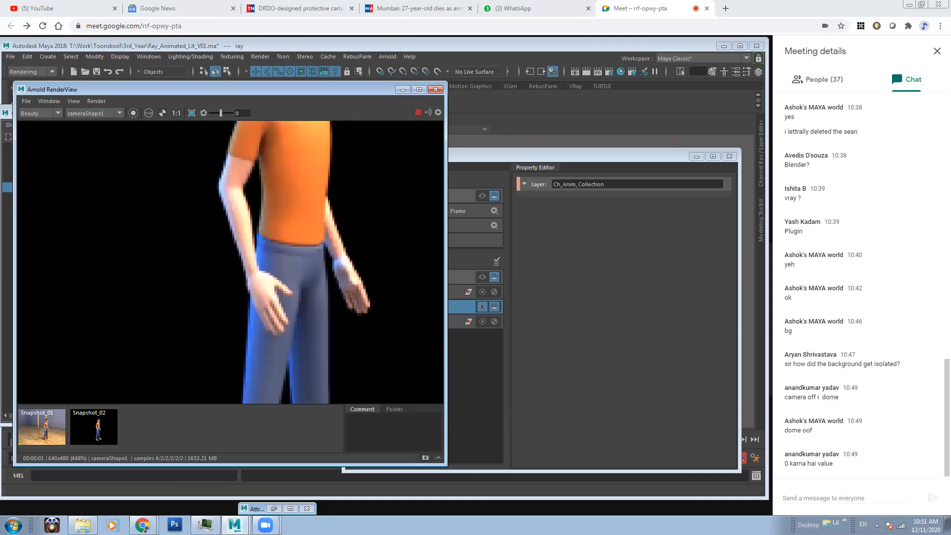
{"action": "scroll", "coordinate": [366, 163], "scroll_direction": "down", "scroll_amount": 1}
{"action": "scroll", "coordinate": [357, 253], "scroll_direction": "down", "scroll_amount": 1}
{"action": "middle_click_drag", "start_coordinate": [305, 144], "coordinate": [262, 260]}
{"action": "scroll", "coordinate": [278, 210], "scroll_direction": "up", "scroll_amount": 1}
{"action": "scroll", "coordinate": [262, 258], "scroll_direction": "up", "scroll_amount": 1}
{"action": "left_click", "coordinate": [52, 425]}
{"action": "left_click", "coordinate": [79, 426]}
{"action": "left_click", "coordinate": [58, 426]}
{"action": "left_click", "coordinate": [79, 426]}
{"action": "left_click", "coordinate": [53, 420]}
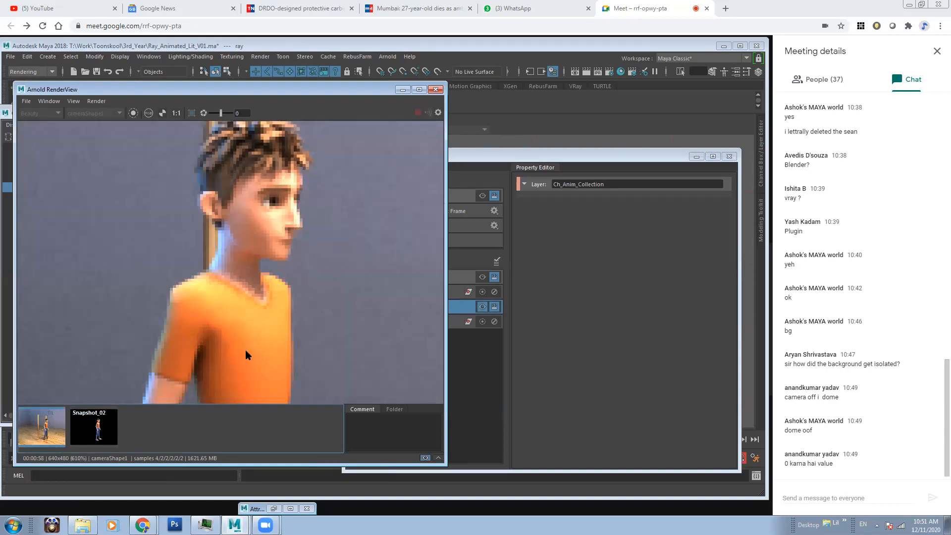
Zoom in on the character's legs and shoes and switch between the two snapshots to compare floor bounce and contact shading.
{"action": "scroll", "coordinate": [247, 255], "scroll_direction": "down", "scroll_amount": 1}
{"action": "middle_click_drag", "start_coordinate": [267, 367], "coordinate": [280, 156]}
{"action": "middle_click_drag", "start_coordinate": [264, 191], "coordinate": [257, 144]}
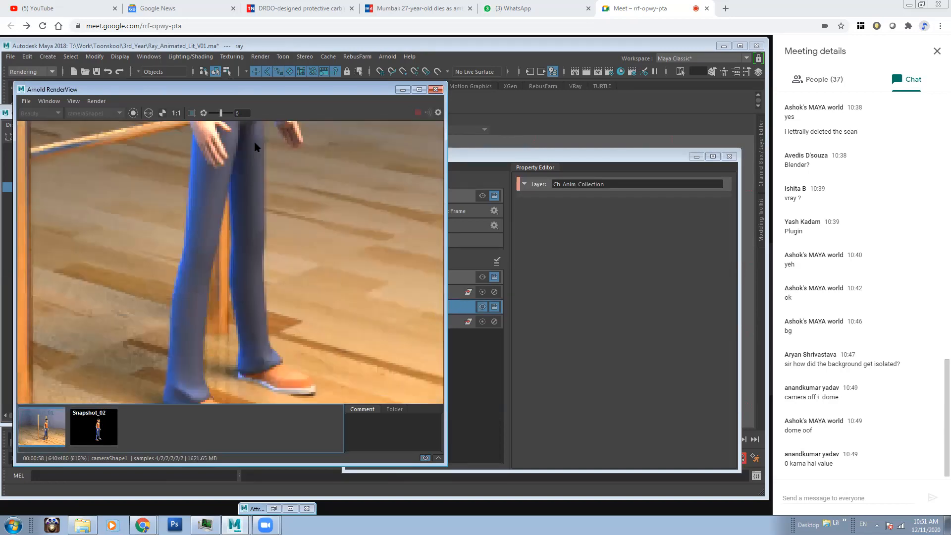
{"action": "middle_click_drag", "start_coordinate": [176, 337], "coordinate": [160, 210]}
{"action": "scroll", "coordinate": [201, 242], "scroll_direction": "up", "scroll_amount": 1}
{"action": "scroll", "coordinate": [201, 242], "scroll_direction": "up", "scroll_amount": 2}
{"action": "middle_click_drag", "start_coordinate": [201, 243], "coordinate": [250, 335]}
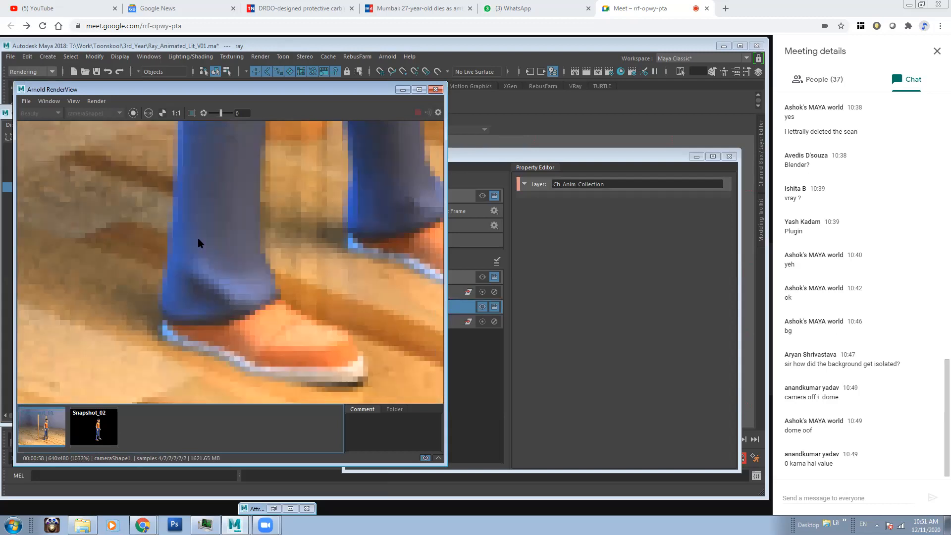
{"action": "left_click", "coordinate": [93, 426]}
{"action": "left_click", "coordinate": [56, 423]}
{"action": "left_click", "coordinate": [94, 426]}
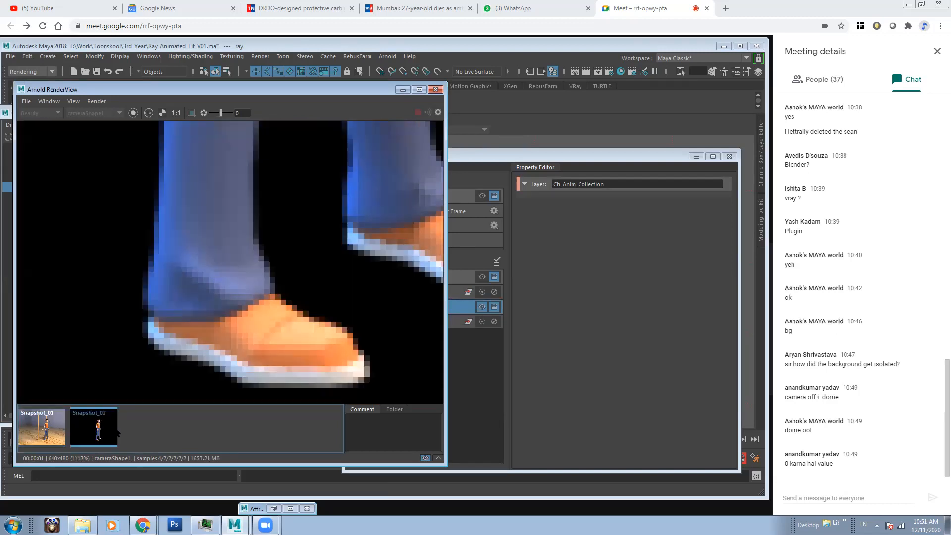
{"action": "left_click", "coordinate": [54, 425]}
{"action": "left_click", "coordinate": [93, 426]}
{"action": "left_click", "coordinate": [55, 424]}
{"action": "left_click", "coordinate": [93, 426]}
{"action": "left_click", "coordinate": [55, 425]}
{"action": "left_click", "coordinate": [93, 426]}
{"action": "left_click", "coordinate": [35, 424]}
Compare the character's face and shirt in both snapshots, ending on the whole figure in Snapshot_02.
{"action": "scroll", "coordinate": [243, 277], "scroll_direction": "down", "scroll_amount": 1}
{"action": "scroll", "coordinate": [232, 283], "scroll_direction": "down", "scroll_amount": 14}
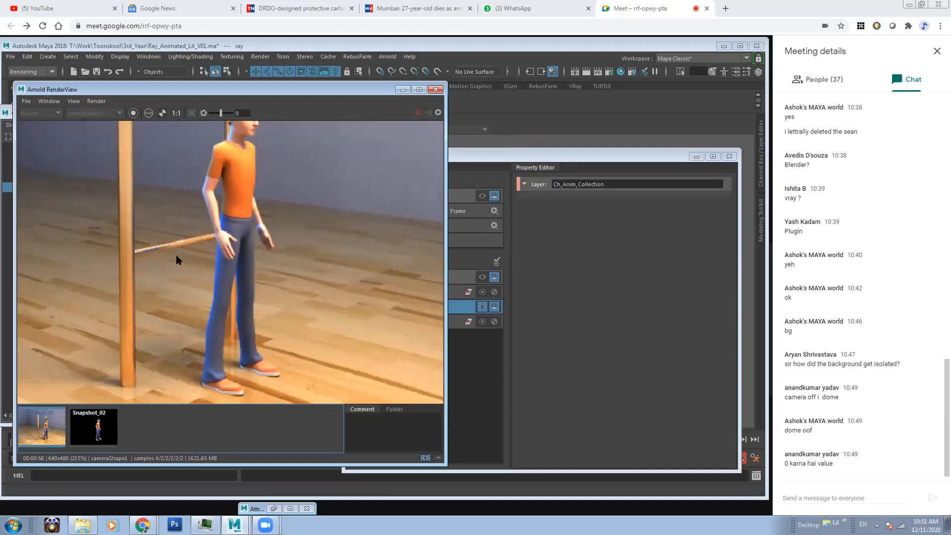
{"action": "scroll", "coordinate": [240, 282], "scroll_direction": "up", "scroll_amount": 4}
{"action": "scroll", "coordinate": [276, 277], "scroll_direction": "up", "scroll_amount": 2}
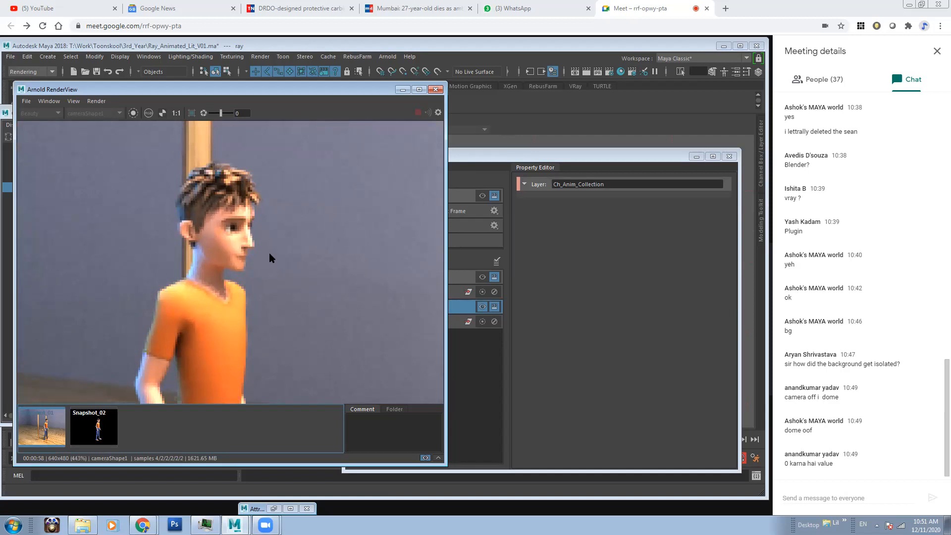
{"action": "left_click", "coordinate": [94, 426]}
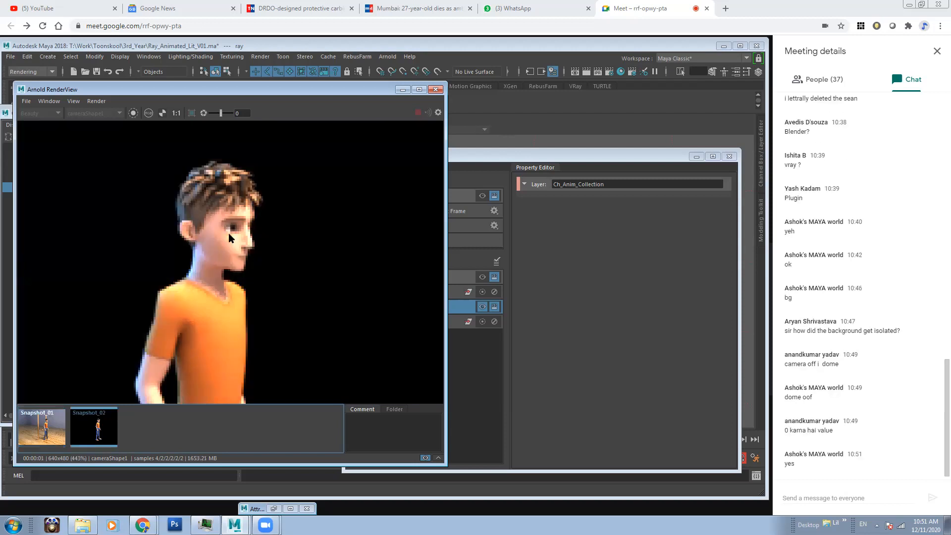
{"action": "scroll", "coordinate": [228, 237], "scroll_direction": "down", "scroll_amount": 8}
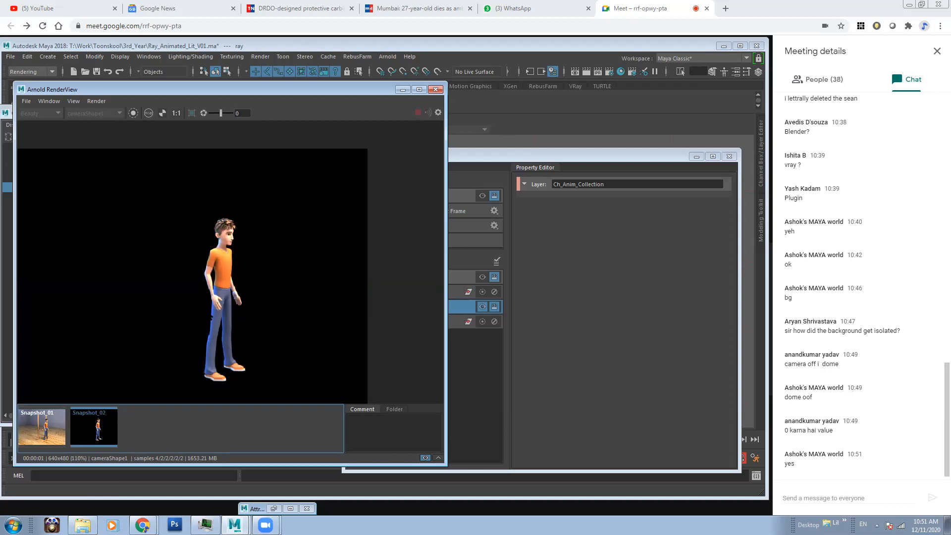
Clear away the Arnold RenderView and create a collection named Bg_Primary_Off in the Ch_Anim_Collection layer.
{"action": "left_click", "coordinate": [403, 90]}
{"action": "left_click", "coordinate": [440, 386]}
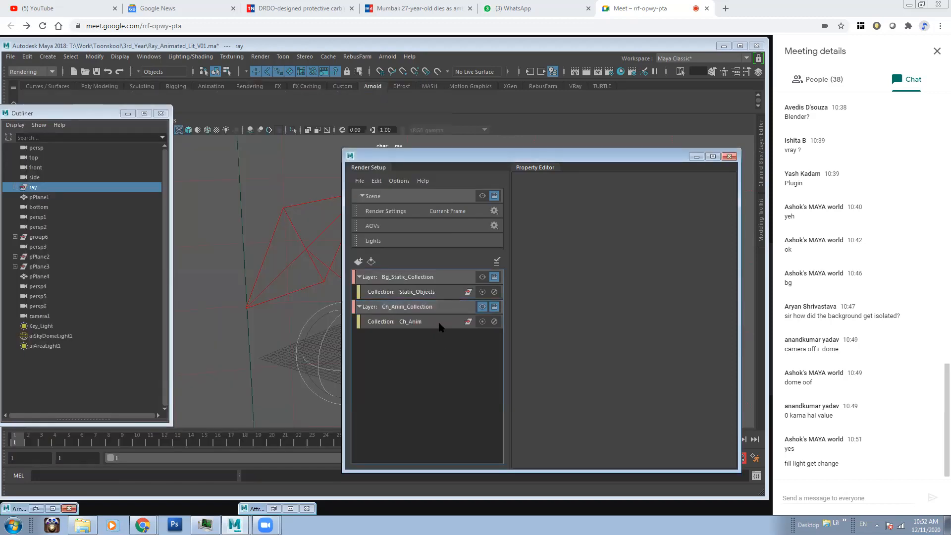
{"action": "left_click", "coordinate": [440, 322]}
{"action": "left_click", "coordinate": [434, 351]}
{"action": "left_click", "coordinate": [436, 322]}
{"action": "left_click", "coordinate": [436, 327]}
{"action": "left_click", "coordinate": [430, 323]}
{"action": "left_click", "coordinate": [439, 309]}
{"action": "right_click", "coordinate": [447, 307]}
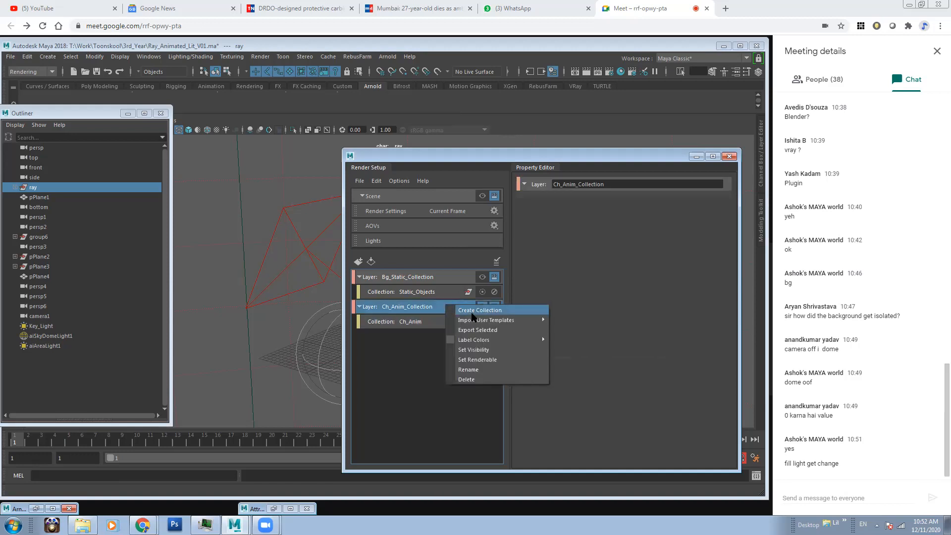
{"action": "left_click", "coordinate": [473, 311]}
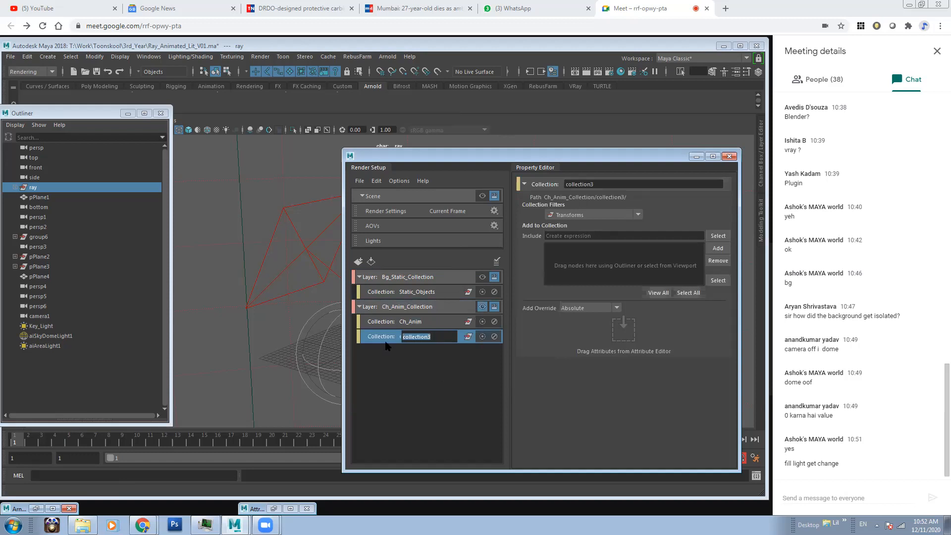
{"action": "type", "text": "Bg_Primary_Off"}
{"action": "key", "text": "Return"}
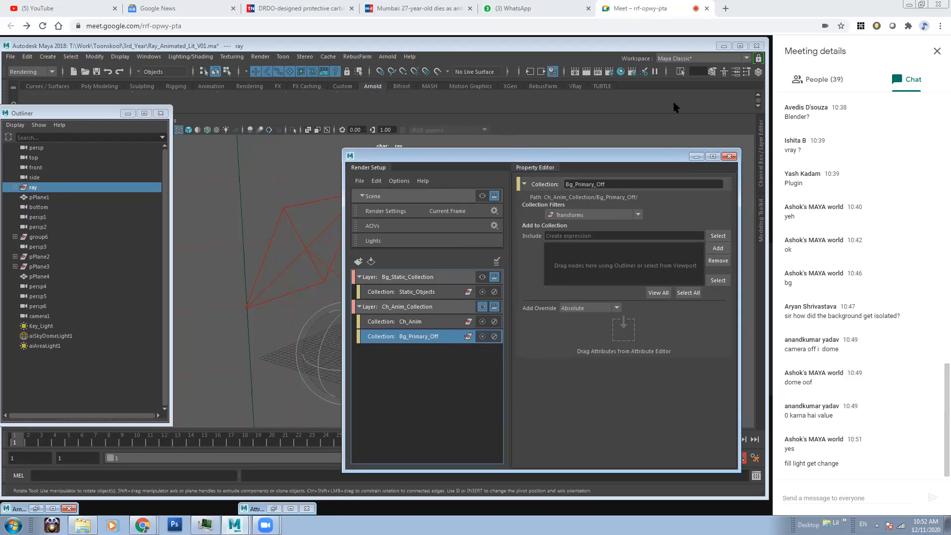
Make the full scene visible in Render Setup, delete Snapshot_02 from the Arnold RenderView and put that window away.
{"action": "left_click_drag", "start_coordinate": [492, 157], "coordinate": [562, 156]}
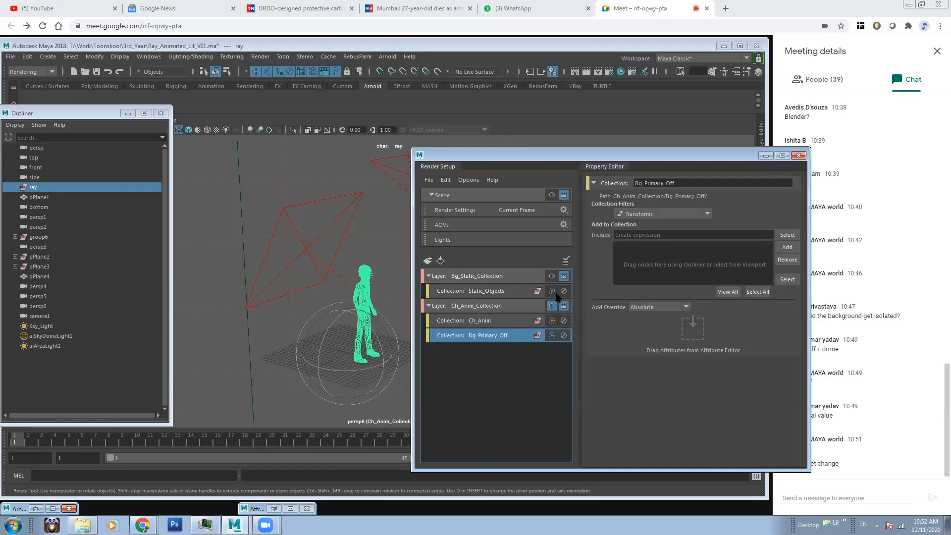
{"action": "left_click", "coordinate": [552, 195]}
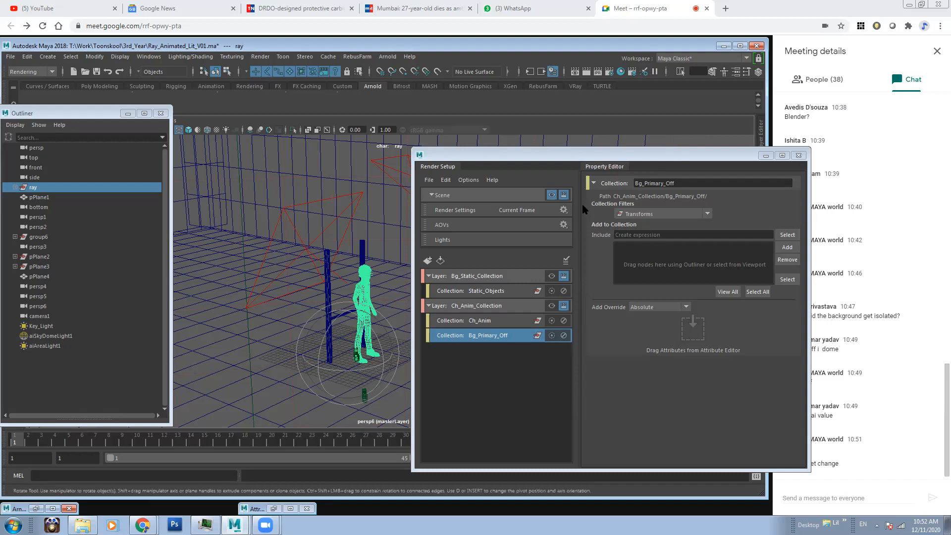
{"action": "left_click", "coordinate": [40, 506]}
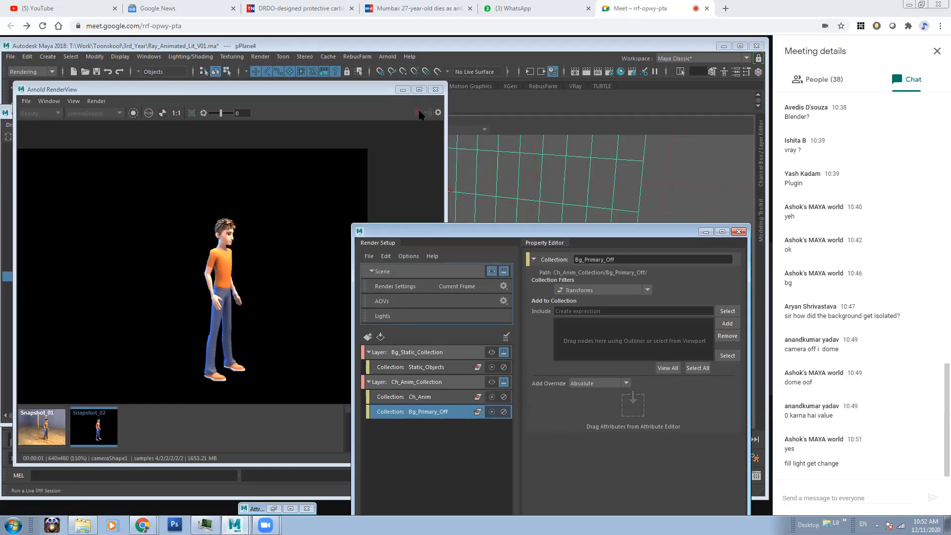
{"action": "left_click", "coordinate": [396, 106]}
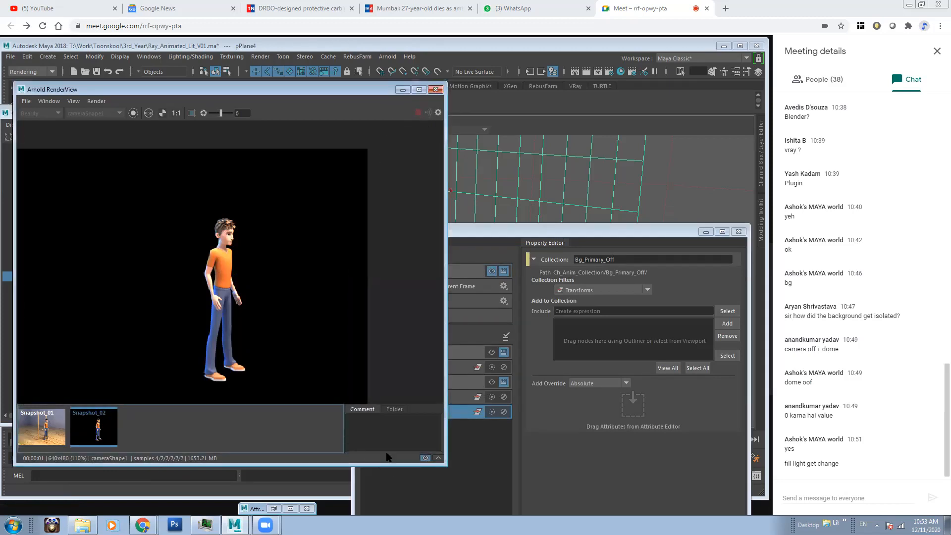
{"action": "key", "text": "Delete"}
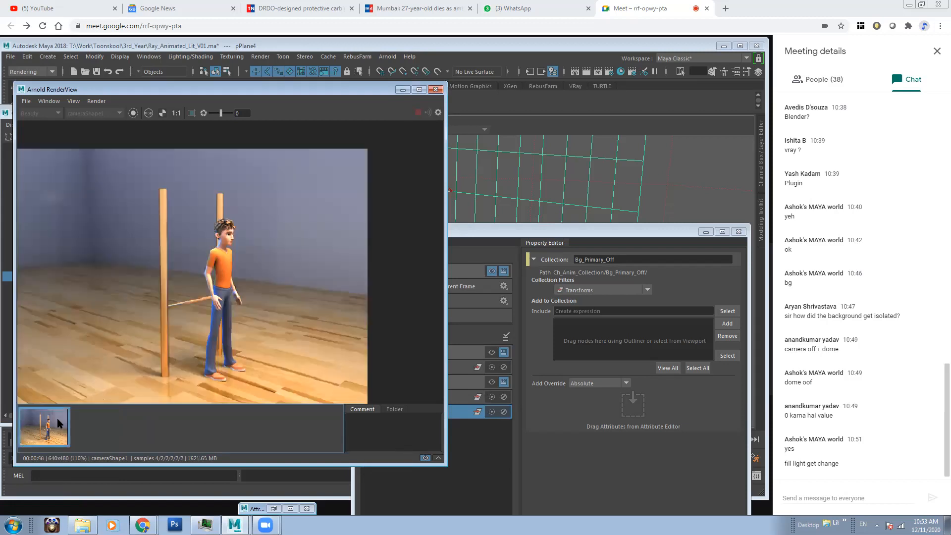
{"action": "left_click", "coordinate": [419, 89]}
{"action": "left_click", "coordinate": [910, 6]}
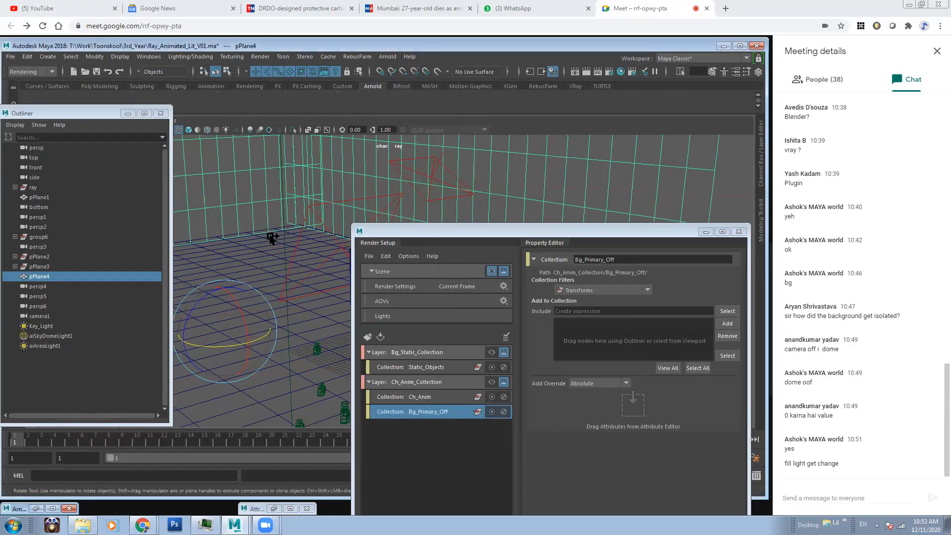
Extend the wall selection with the floor plane and the wooden poles group, and add them all to the Bg_Primary_Off collection.
{"action": "left_click", "coordinate": [256, 261], "text": "shift"}
{"action": "left_click_drag", "start_coordinate": [286, 272], "coordinate": [318, 251], "text": "alt"}
{"action": "left_click", "coordinate": [326, 247], "text": "shift"}
{"action": "key", "text": "ctrl+g"}
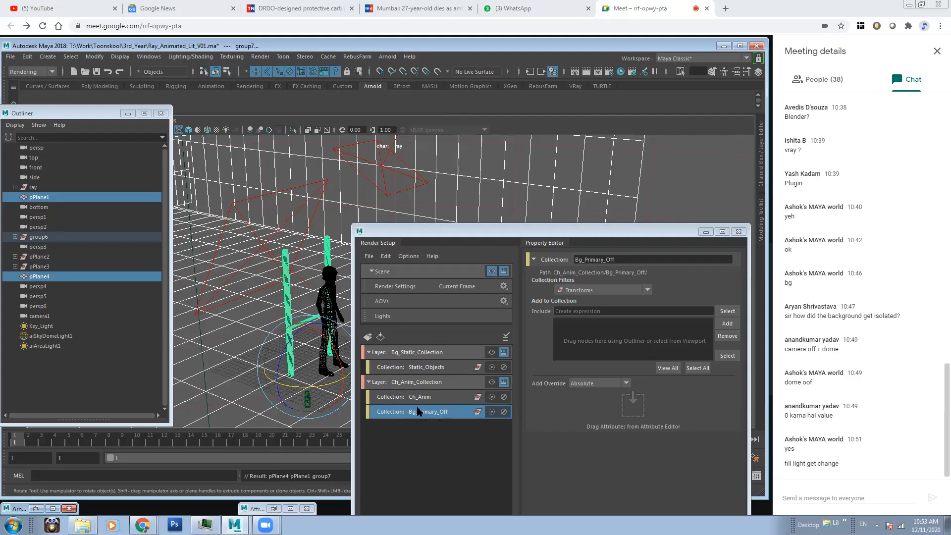
{"action": "left_click_drag", "start_coordinate": [547, 231], "coordinate": [539, 224]}
{"action": "left_click", "coordinate": [716, 317]}
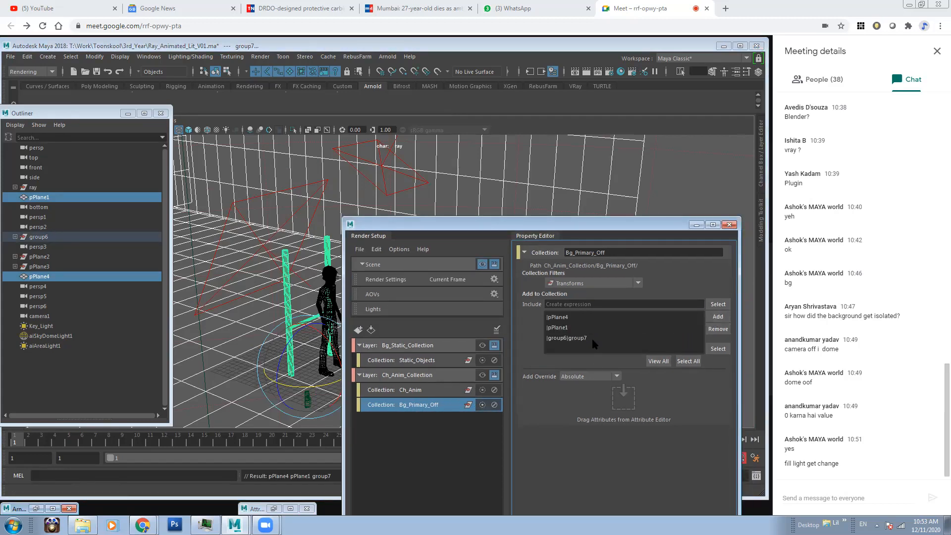
Minimize Render Setup, deselect everything and examine the shaded viewport around the character and poles.
{"action": "left_click", "coordinate": [695, 225]}
{"action": "right_click_drag", "start_coordinate": [382, 255], "coordinate": [436, 280], "text": "alt"}
{"action": "middle_click_drag", "start_coordinate": [421, 312], "coordinate": [492, 303], "text": "alt"}
{"action": "left_click", "coordinate": [466, 320]}
{"action": "left_click_drag", "start_coordinate": [402, 331], "coordinate": [382, 329], "text": "alt"}
{"action": "key", "text": "5"}
{"action": "right_click_drag", "start_coordinate": [502, 306], "coordinate": [371, 297], "text": "alt"}
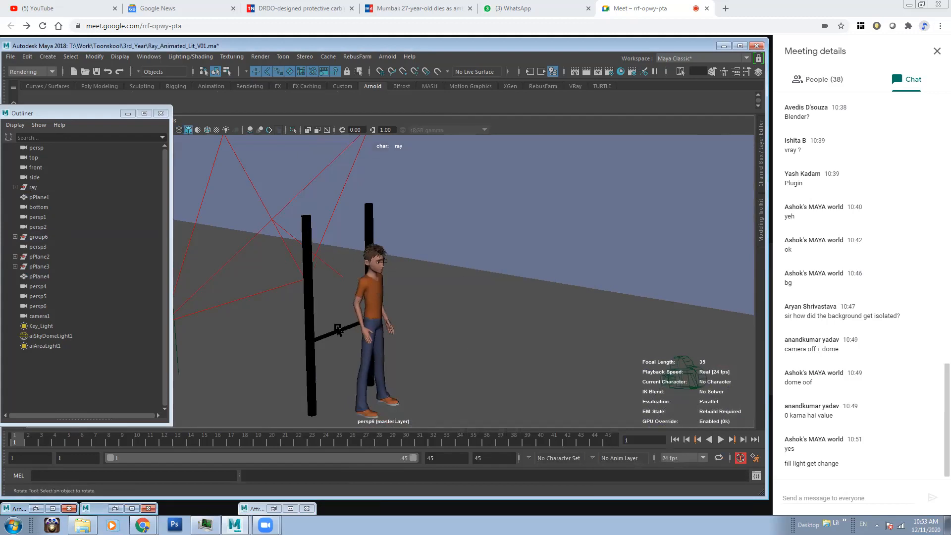
{"action": "right_click_drag", "start_coordinate": [504, 370], "coordinate": [421, 381], "text": "alt"}
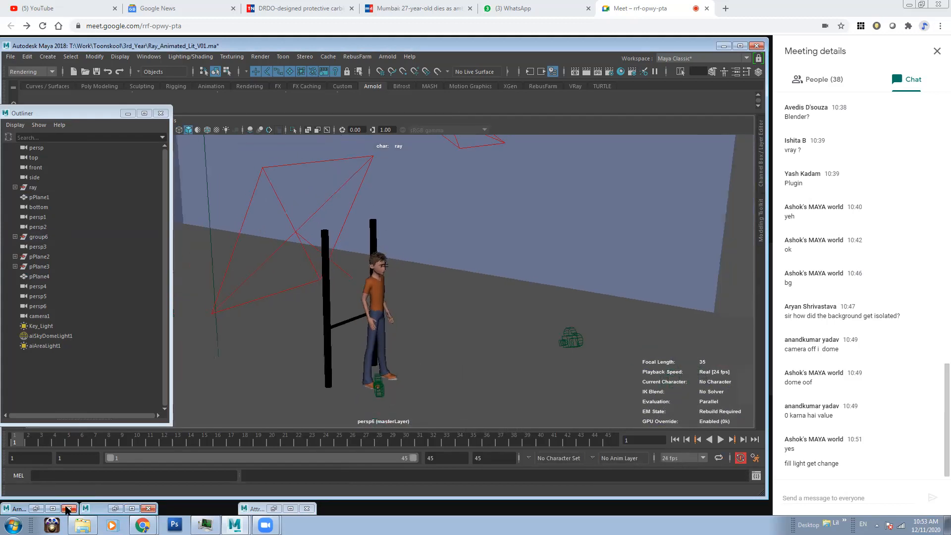
Restore the Arnold RenderView, frame the full image and start a live IPR render of the whole scene.
{"action": "left_click", "coordinate": [36, 509]}
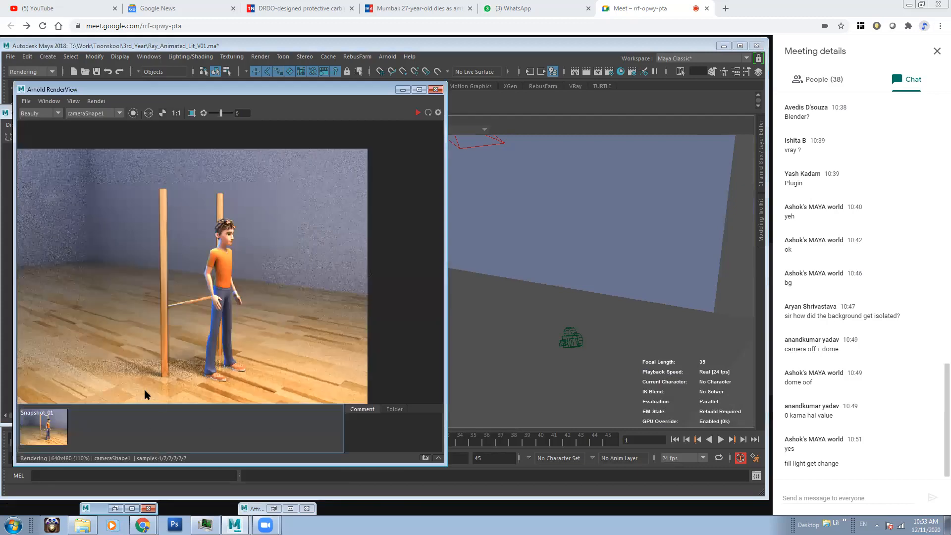
{"action": "middle_click_drag", "start_coordinate": [179, 286], "coordinate": [231, 272]}
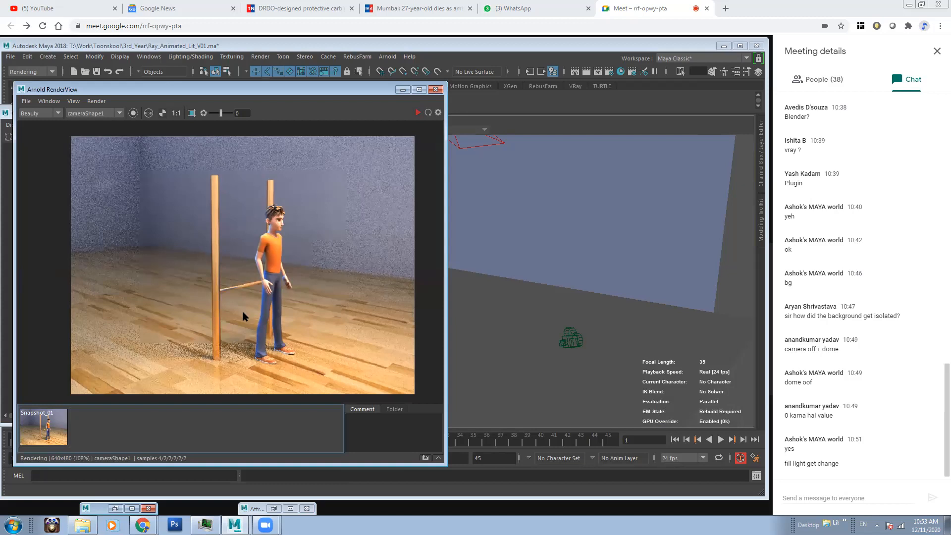
{"action": "middle_click_drag", "start_coordinate": [245, 311], "coordinate": [225, 318]}
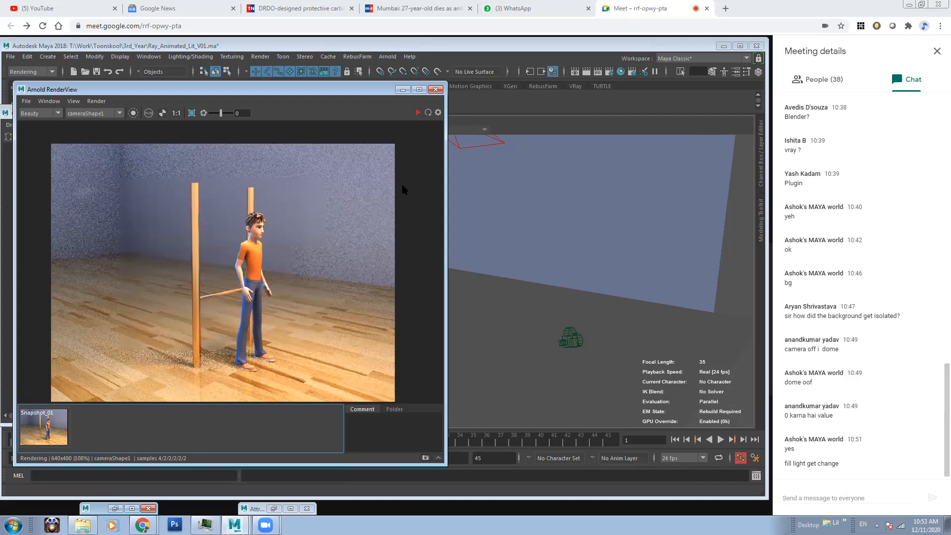
{"action": "left_click", "coordinate": [417, 114]}
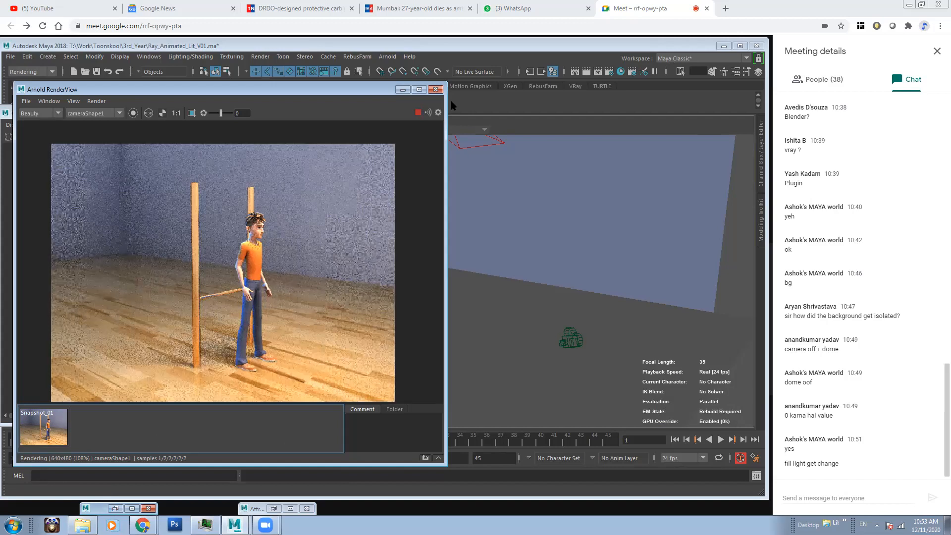
Bring back Render Setup beside the live render and make the Ch_Anim_Collection layer visible.
{"action": "left_click", "coordinate": [634, 72]}
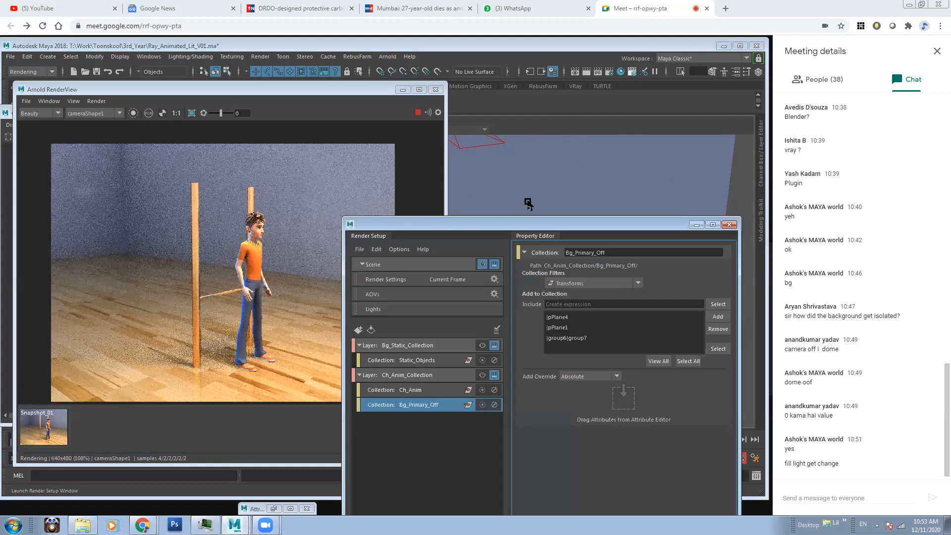
{"action": "left_click", "coordinate": [499, 299]}
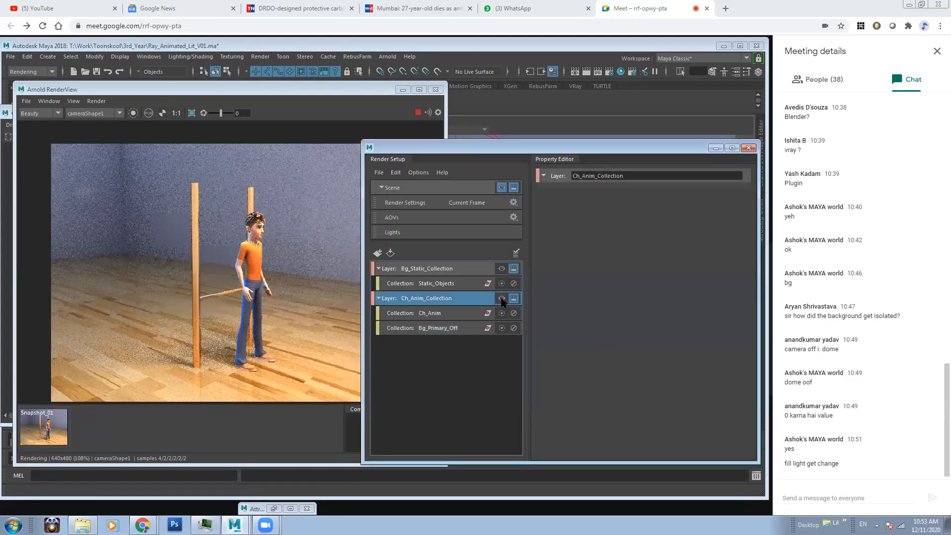
{"action": "left_click", "coordinate": [501, 298]}
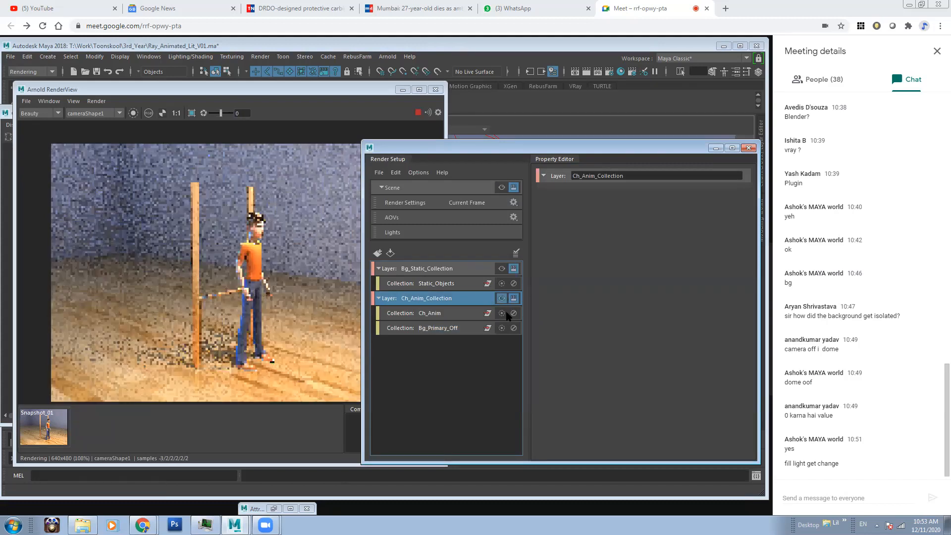
Select the Bg_Primary_Off collection, highlight its pPlane4 member and move Render Setup aside to uncover the viewport.
{"action": "left_click", "coordinate": [427, 329]}
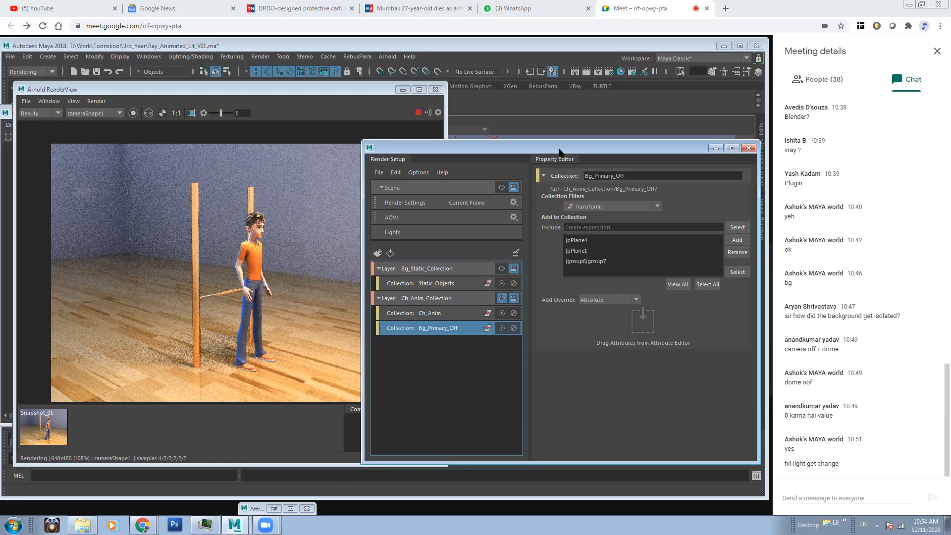
{"action": "left_click_drag", "start_coordinate": [559, 151], "coordinate": [454, 156]}
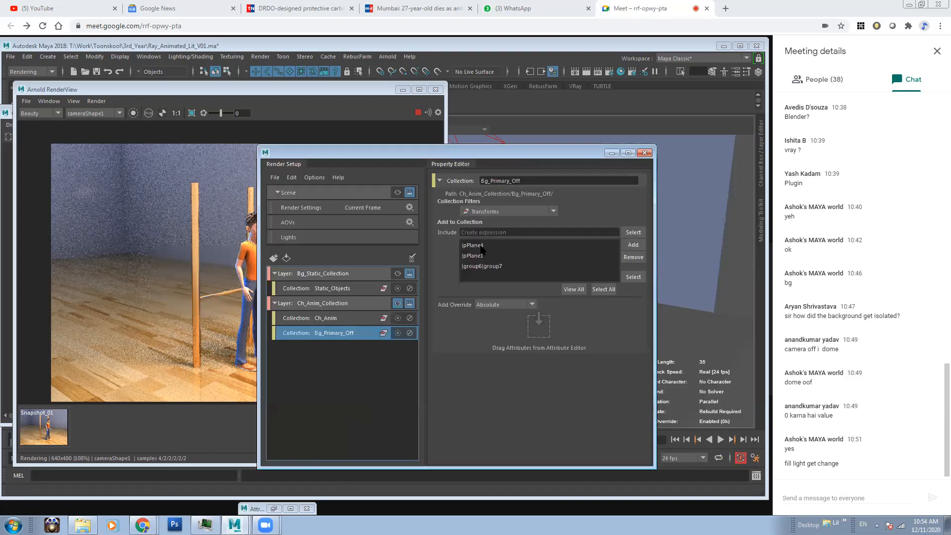
{"action": "left_click", "coordinate": [482, 246]}
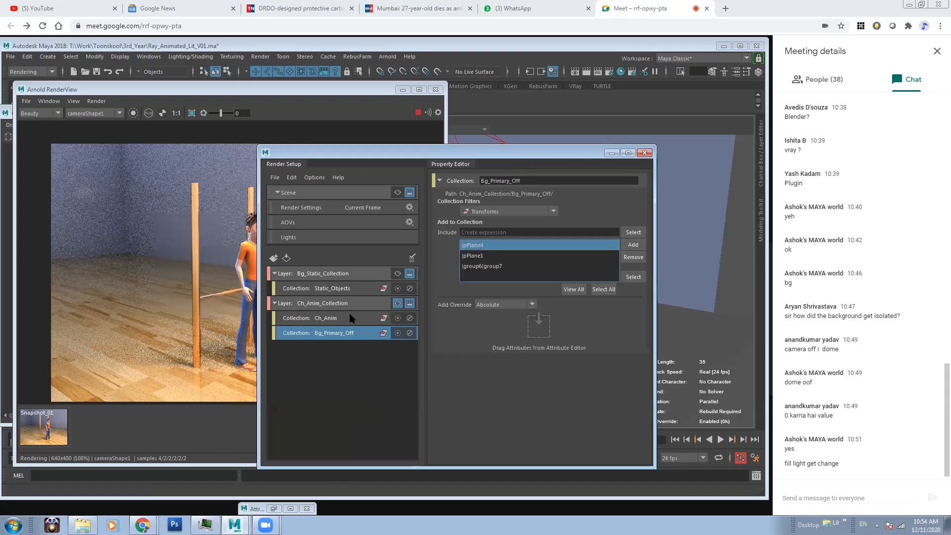
{"action": "left_click_drag", "start_coordinate": [577, 163], "coordinate": [403, 193]}
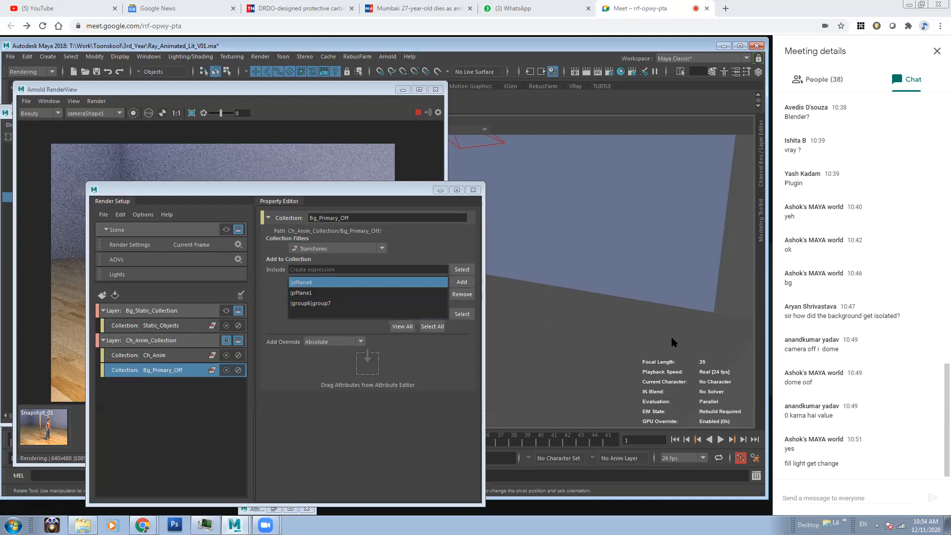
Select the floor plane, stop the live render and display the Arnold visibility attributes of the plane's shape node.
{"action": "left_click", "coordinate": [579, 306]}
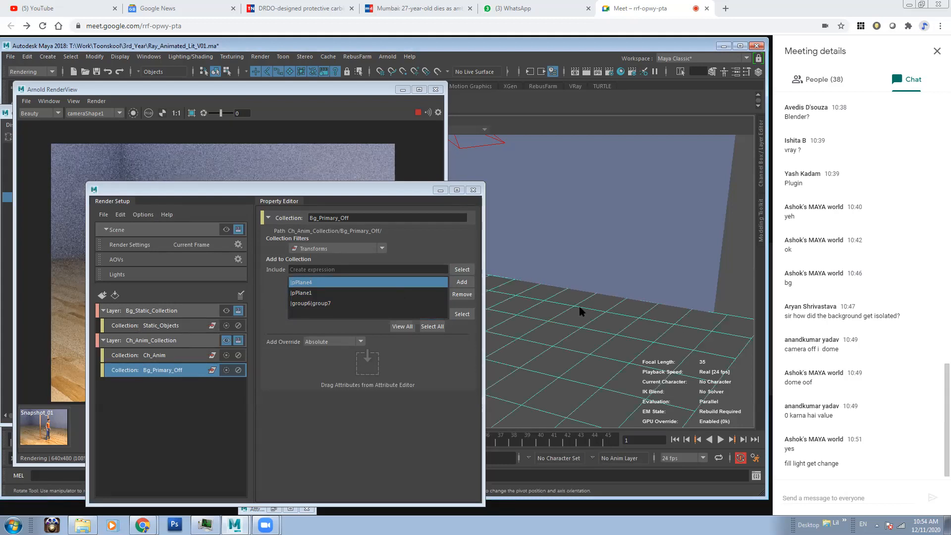
{"action": "left_click", "coordinate": [738, 73]}
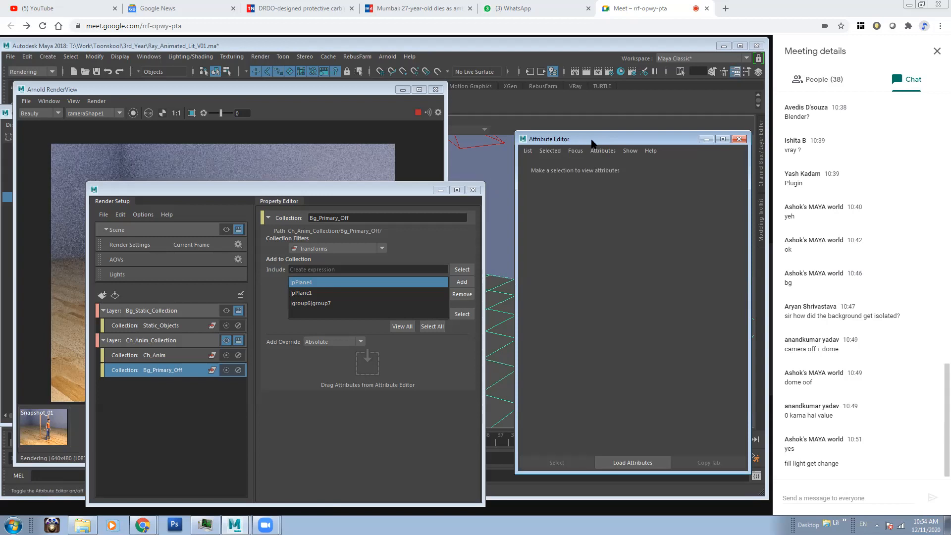
{"action": "left_click", "coordinate": [418, 148]}
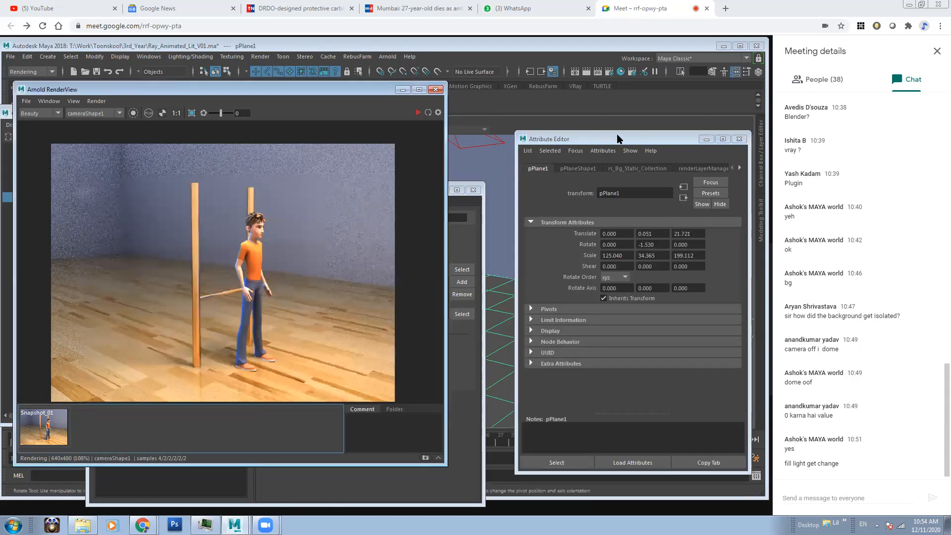
{"action": "left_click_drag", "start_coordinate": [618, 138], "coordinate": [560, 143]}
{"action": "left_click", "coordinate": [523, 173]}
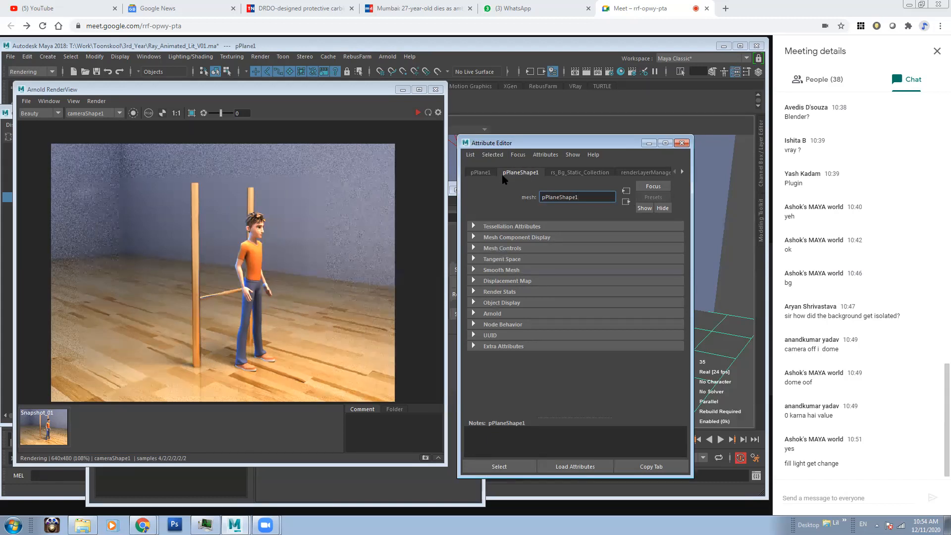
{"action": "left_click", "coordinate": [496, 313]}
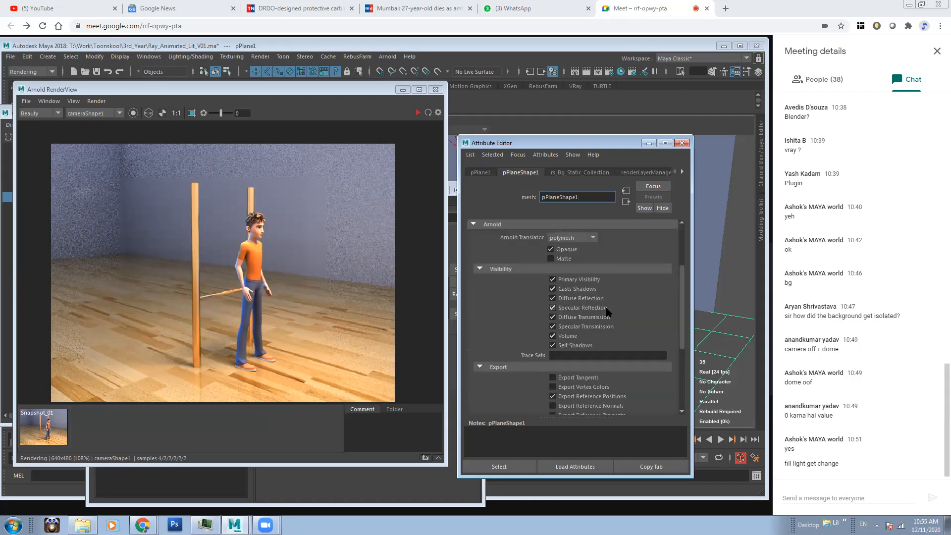
Create an absolute override for the floor shape's Primary Visibility in the visible layer, keeping Render Setup in view.
{"action": "right_click", "coordinate": [576, 282]}
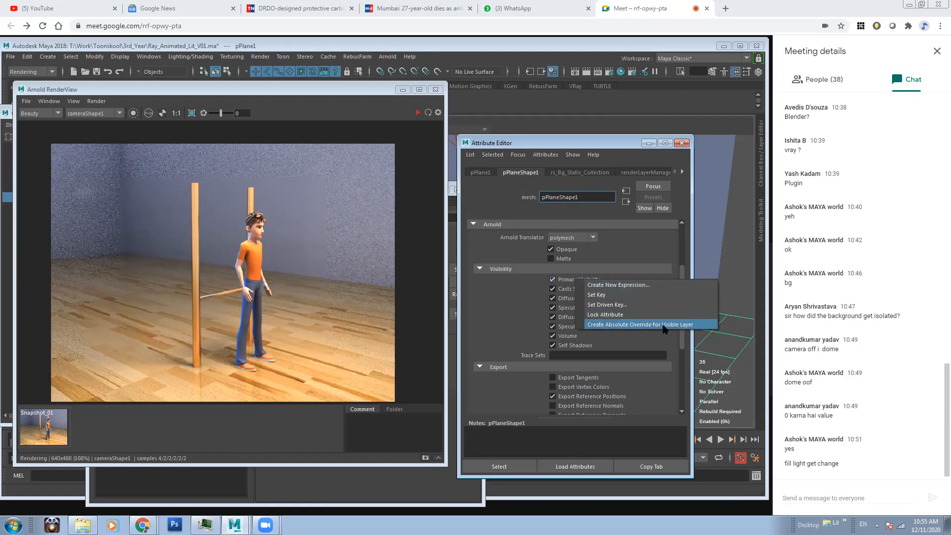
{"action": "left_click", "coordinate": [528, 147]}
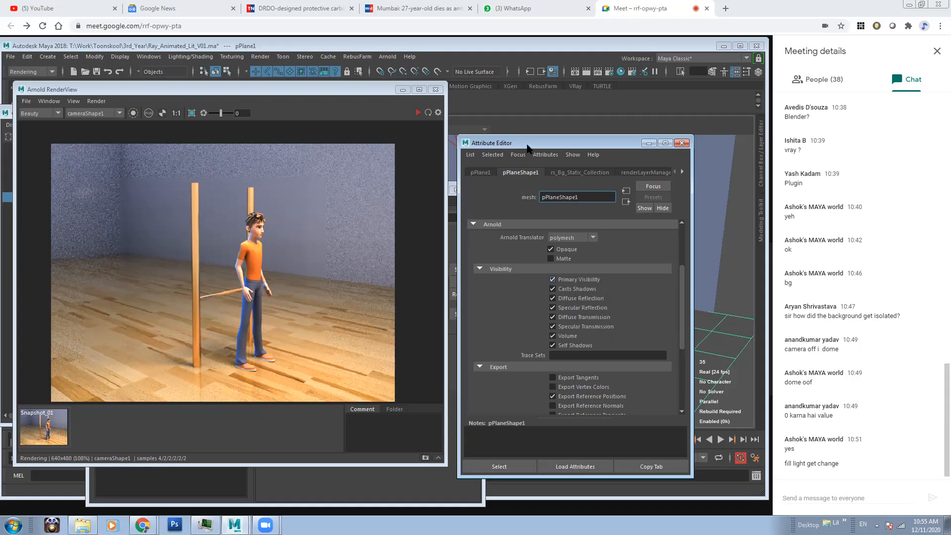
{"action": "left_click_drag", "start_coordinate": [340, 88], "coordinate": [270, 91]}
{"action": "left_click", "coordinate": [383, 210]}
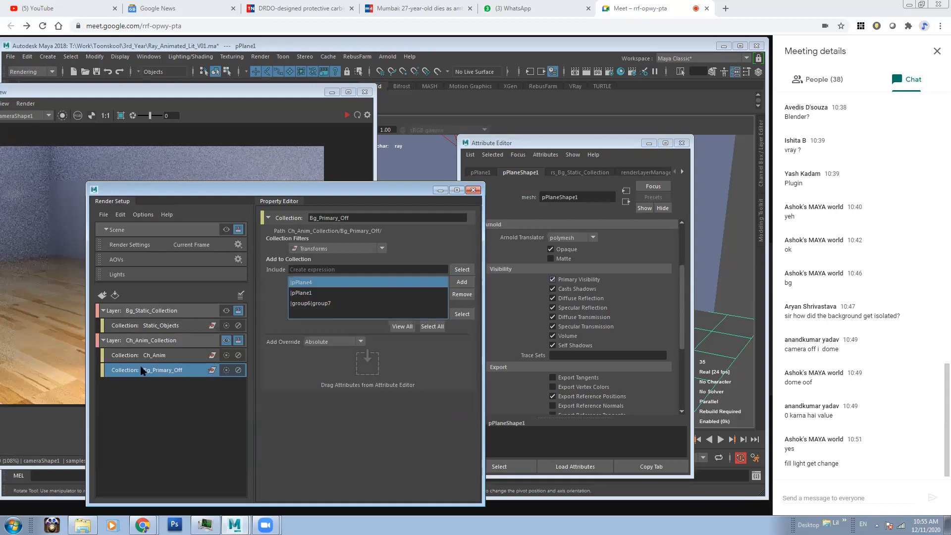
{"action": "right_click", "coordinate": [594, 283]}
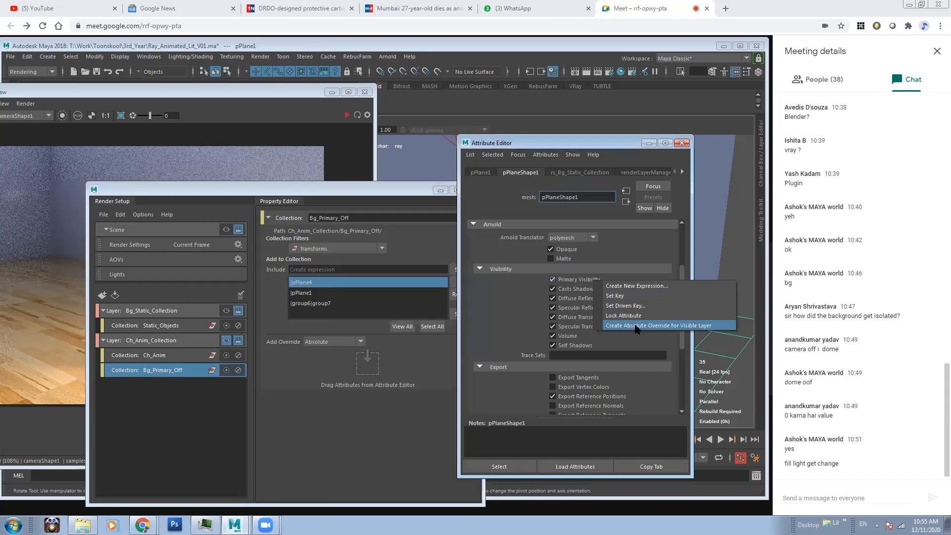
{"action": "left_click", "coordinate": [634, 326]}
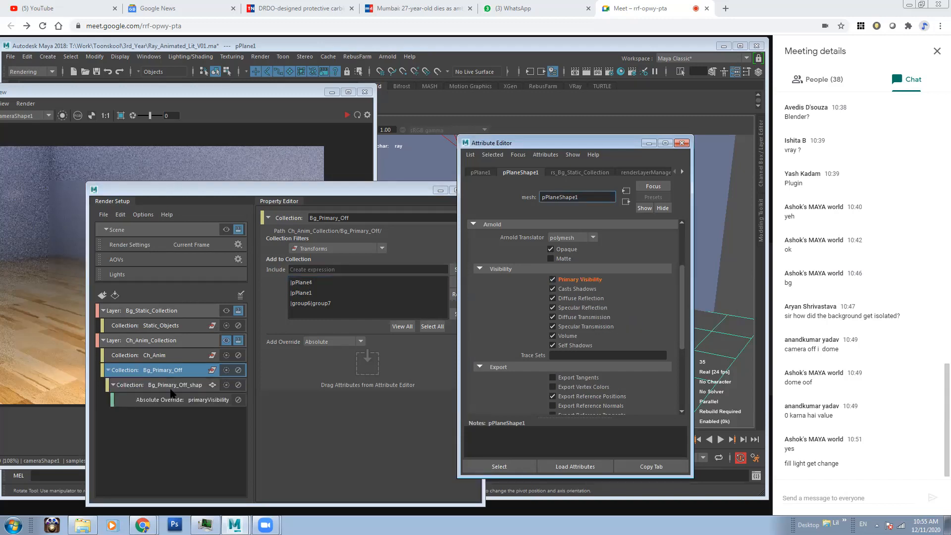
Inspect the Bg_Primary_Off_shapes collection and display the properties of its primaryVisibility override.
{"action": "left_click", "coordinate": [199, 402]}
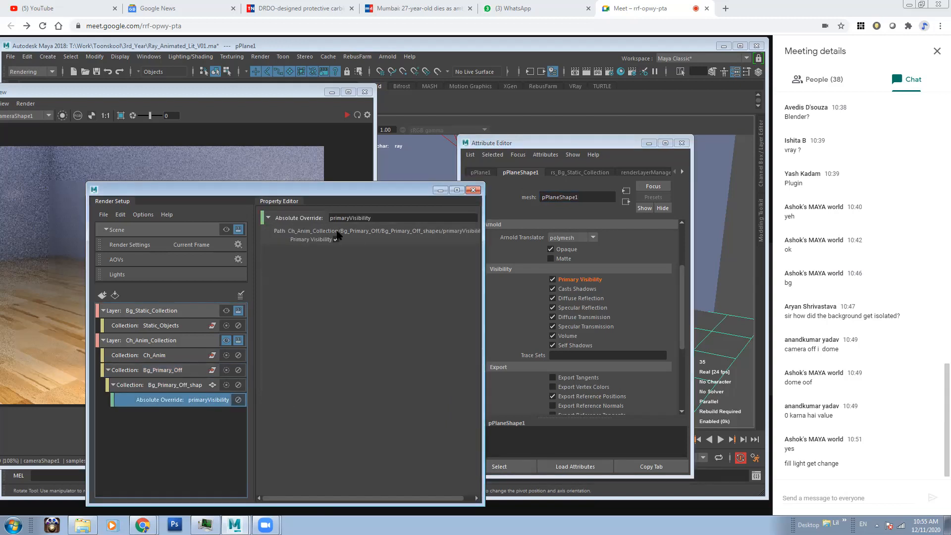
{"action": "left_click_drag", "start_coordinate": [320, 193], "coordinate": [552, 177]}
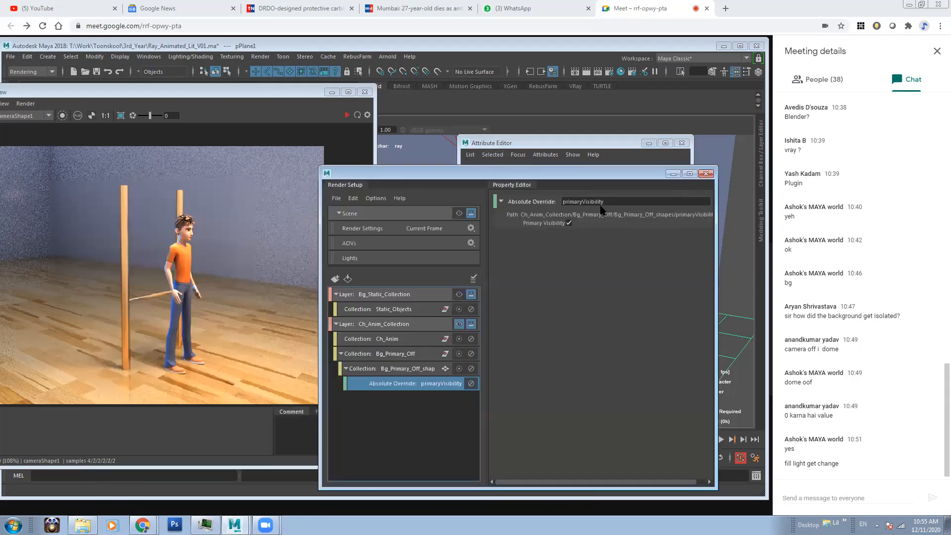
{"action": "left_click", "coordinate": [428, 371]}
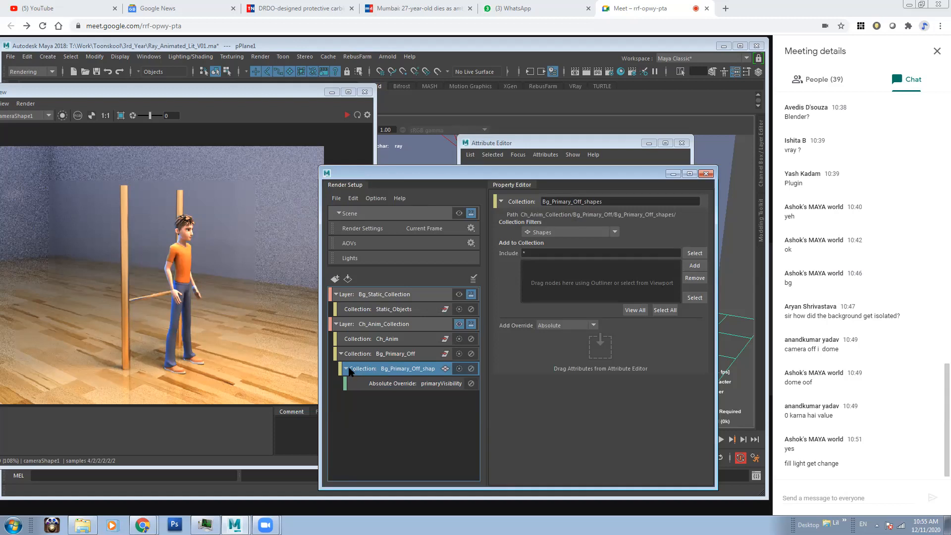
{"action": "left_click", "coordinate": [436, 384]}
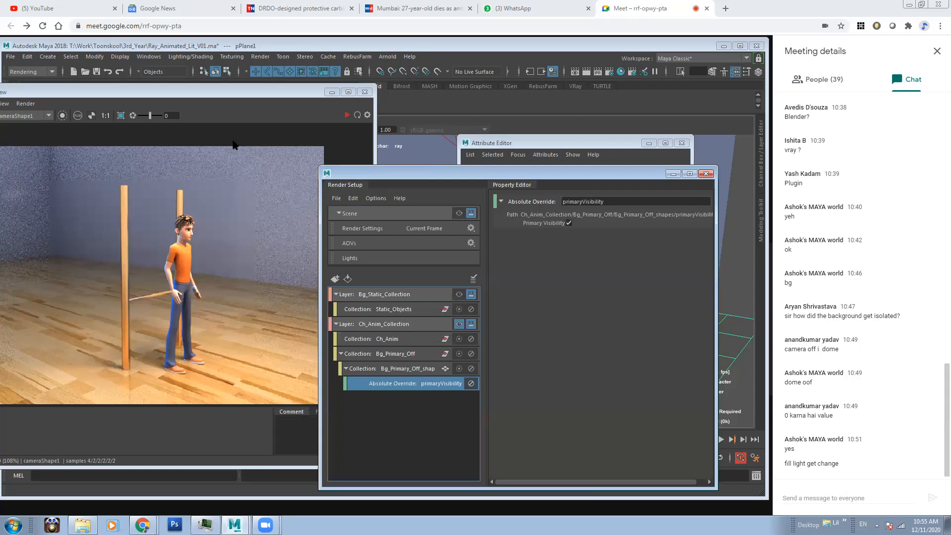
Restart the live render and turn off Primary Visibility in the absolute override to isolate the character.
{"action": "left_click", "coordinate": [263, 93]}
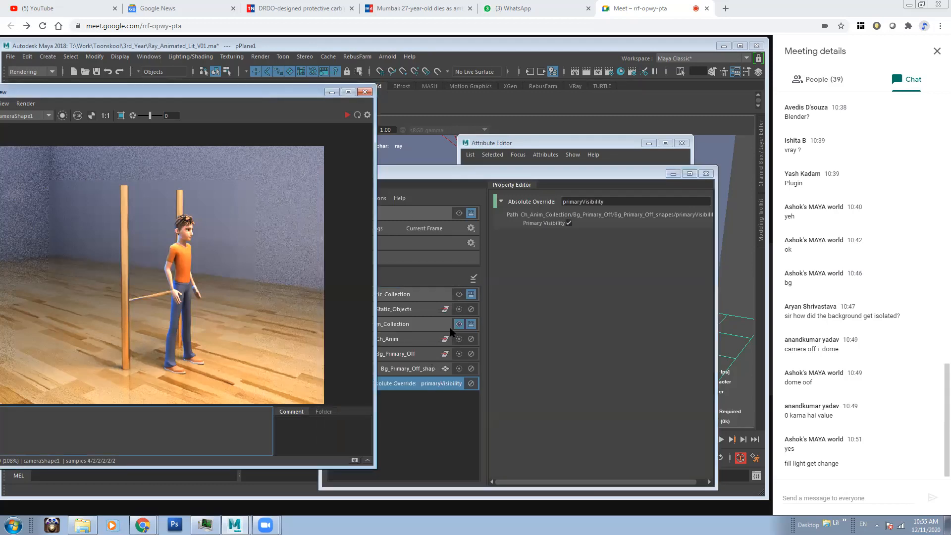
{"action": "left_click", "coordinate": [347, 115]}
{"action": "scroll", "coordinate": [172, 225], "scroll_direction": "up", "scroll_amount": 2}
{"action": "middle_click_drag", "start_coordinate": [262, 254], "coordinate": [244, 234]}
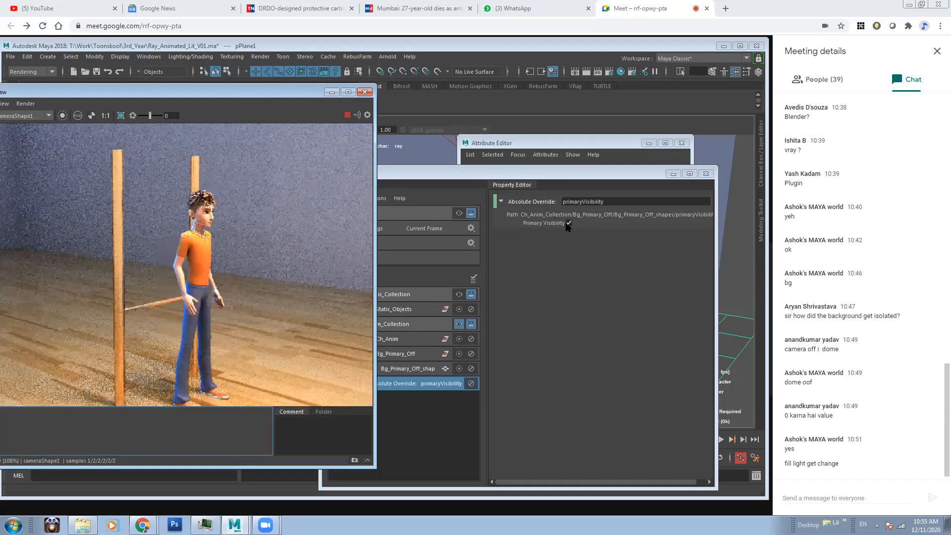
{"action": "left_click", "coordinate": [568, 223]}
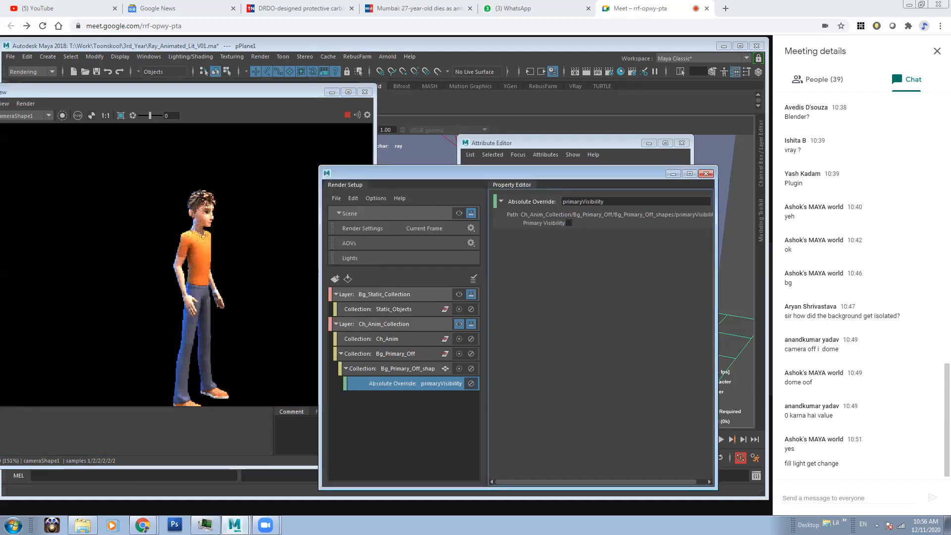
{"action": "left_click", "coordinate": [185, 250]}
{"action": "scroll", "coordinate": [186, 250], "scroll_direction": "down", "scroll_amount": 3}
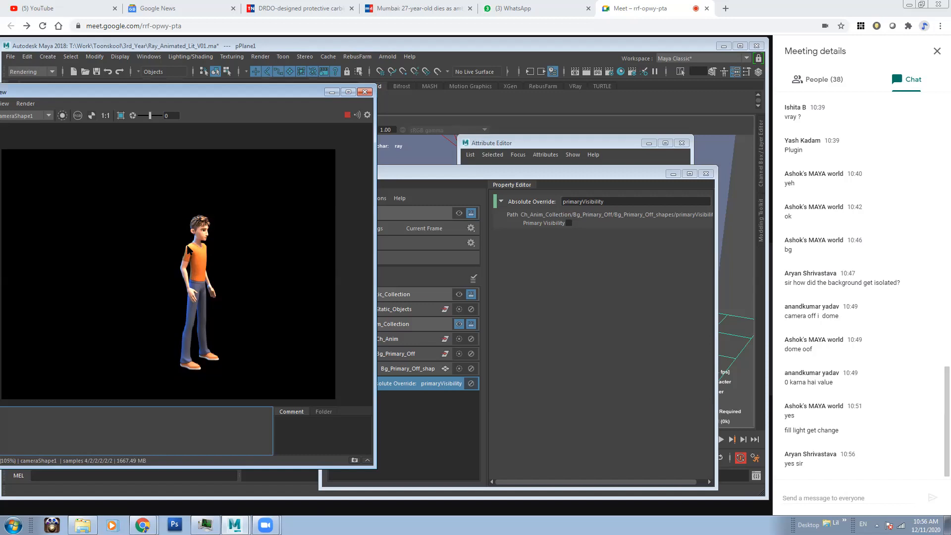
Bring Render Setup forward and collapse the collections and both render layers in its list.
{"action": "left_click_drag", "start_coordinate": [481, 174], "coordinate": [520, 160]}
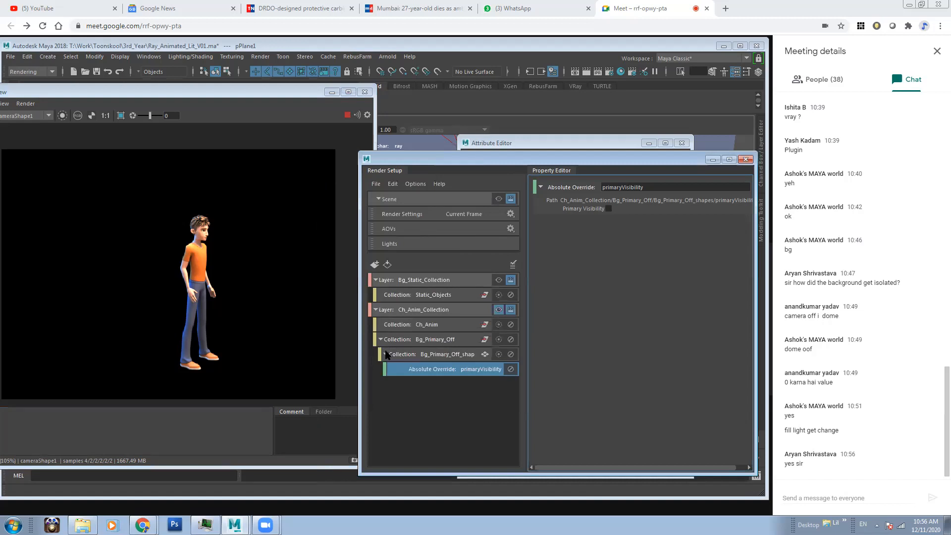
{"action": "left_click", "coordinate": [386, 353]}
{"action": "left_click", "coordinate": [380, 339]}
{"action": "left_click", "coordinate": [376, 310]}
{"action": "left_click", "coordinate": [375, 279]}
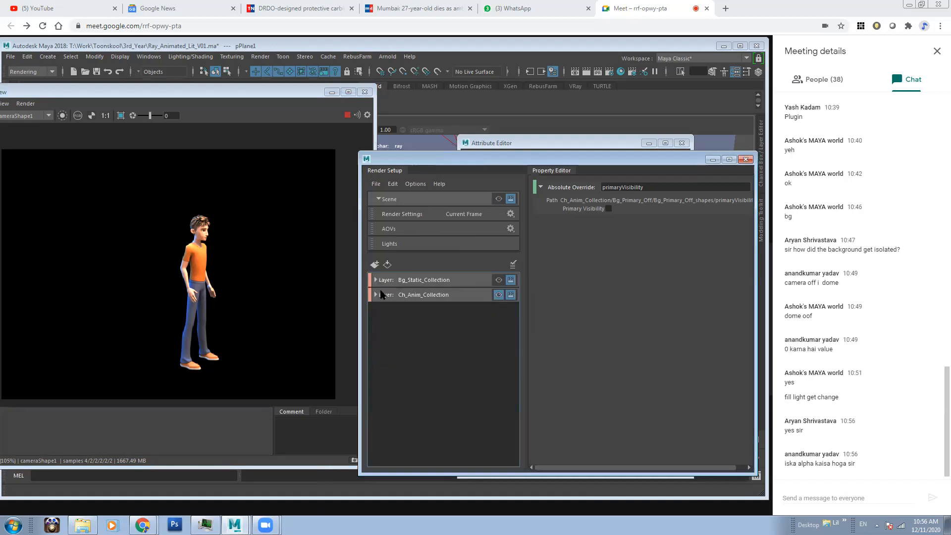
Select the Ch_Anim_Collection layer, check the alpha channel of its render and restore the colour display.
{"action": "left_click", "coordinate": [471, 280]}
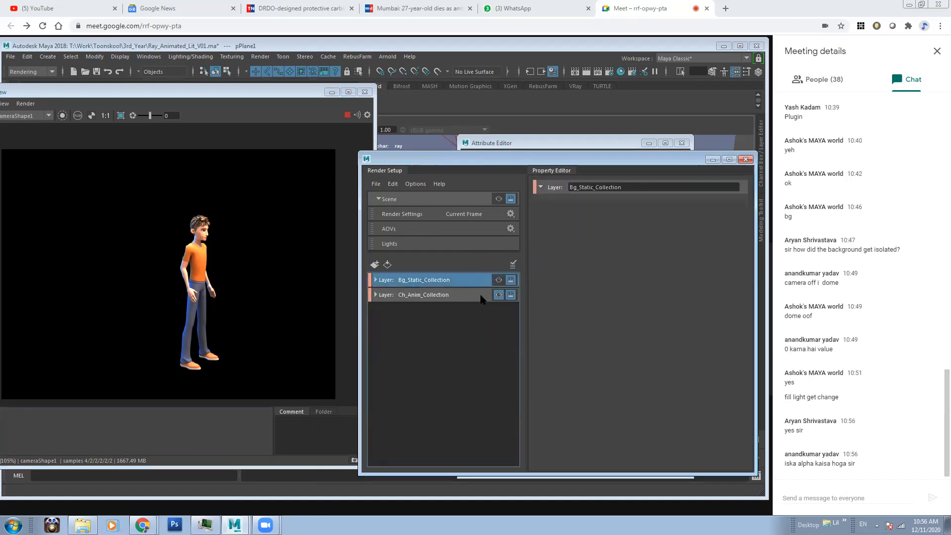
{"action": "left_click", "coordinate": [476, 295]}
{"action": "left_click", "coordinate": [91, 116]}
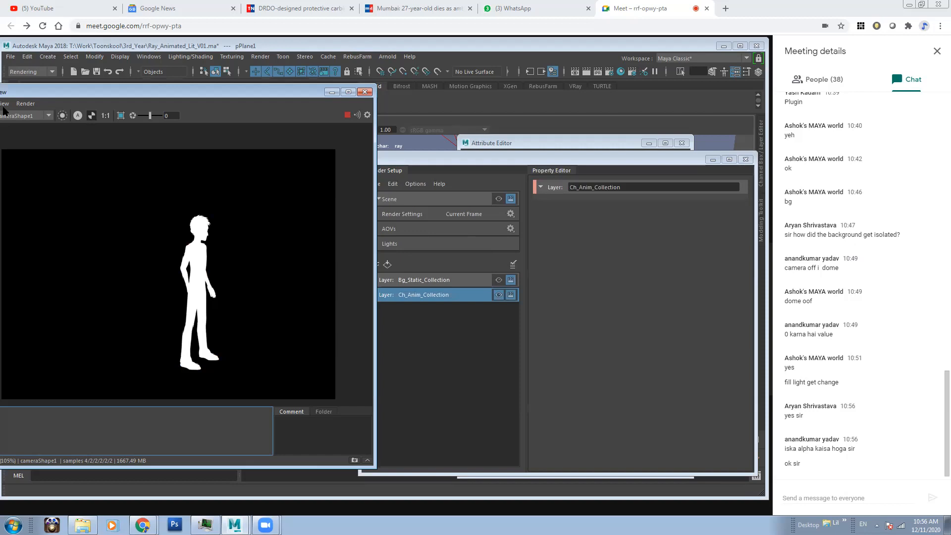
{"action": "left_click", "coordinate": [78, 116]}
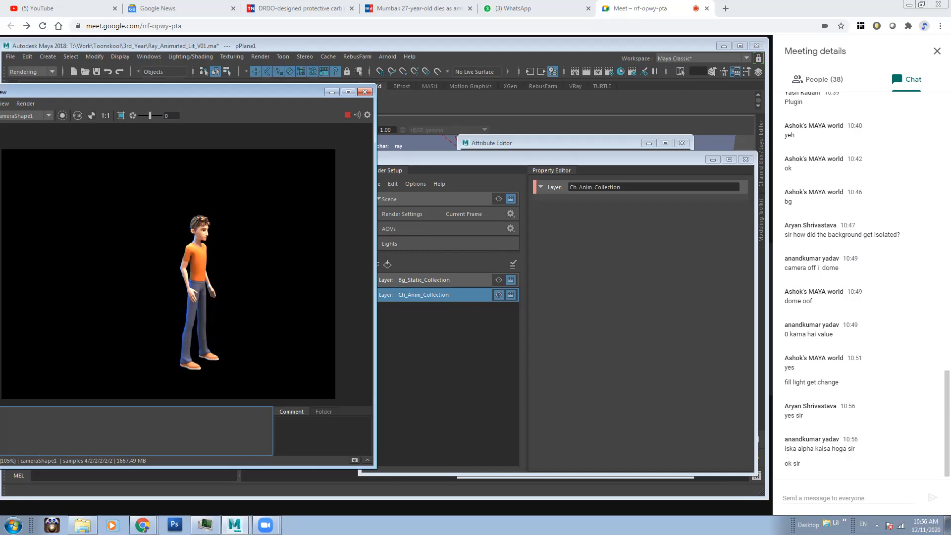
Switch the visible layer between Bg_Static_Collection and Ch_Anim_Collection to compare their live renders.
{"action": "left_click", "coordinate": [498, 280]}
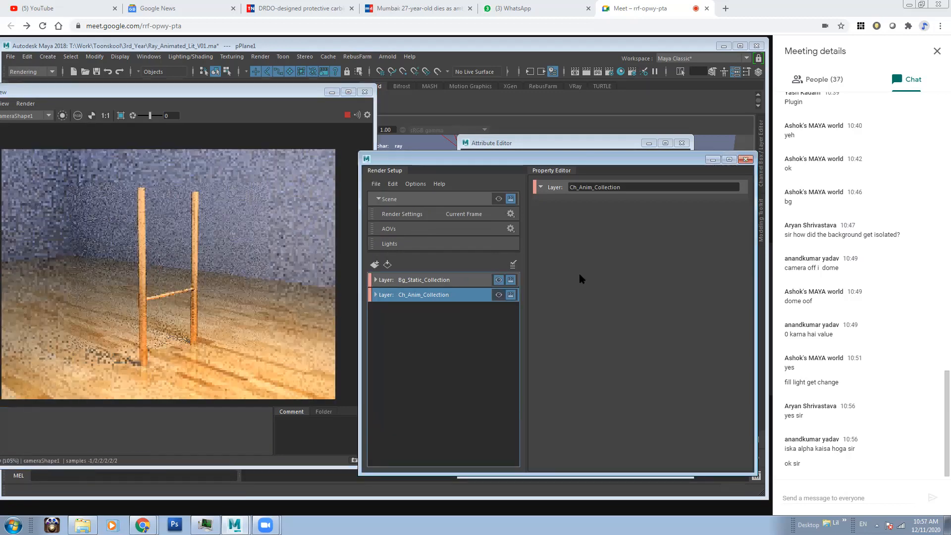
{"action": "left_click", "coordinate": [498, 295]}
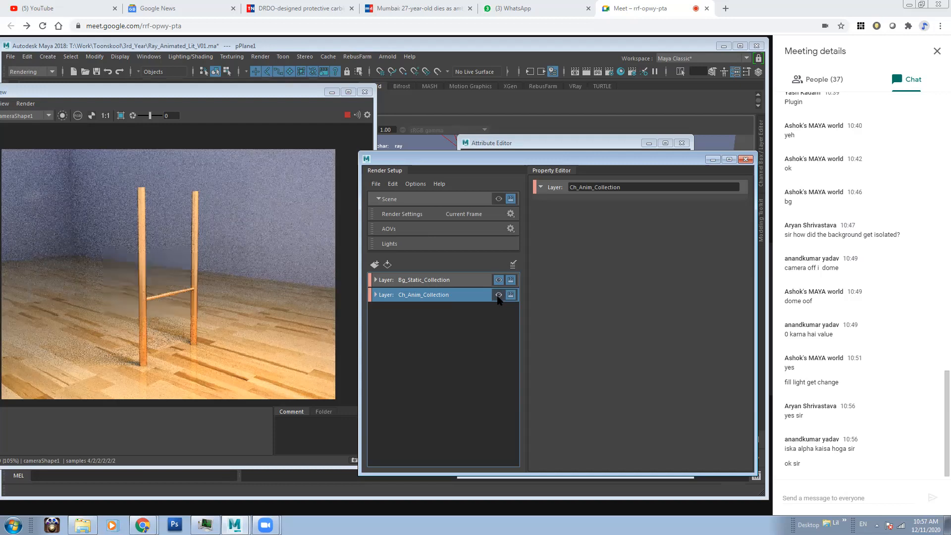
{"action": "left_click", "coordinate": [498, 295]}
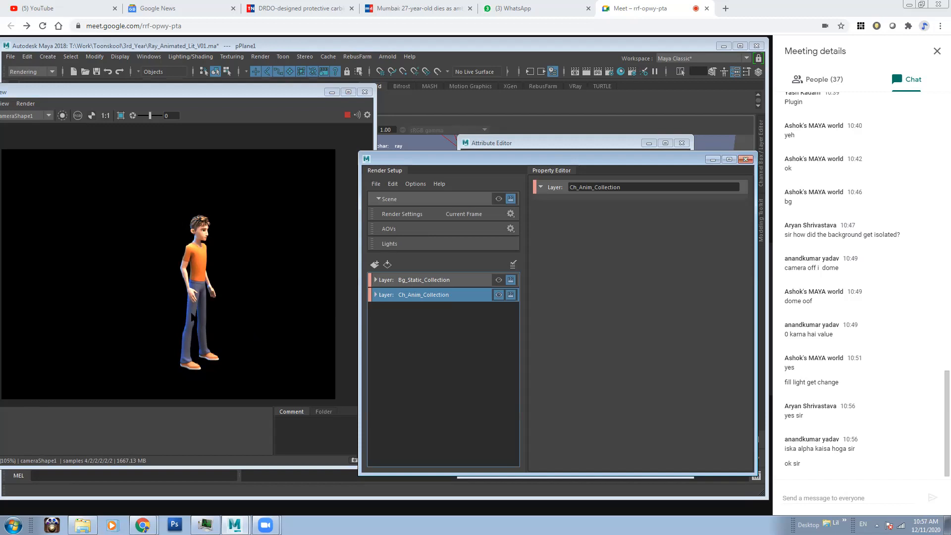
{"action": "left_click", "coordinate": [496, 281]}
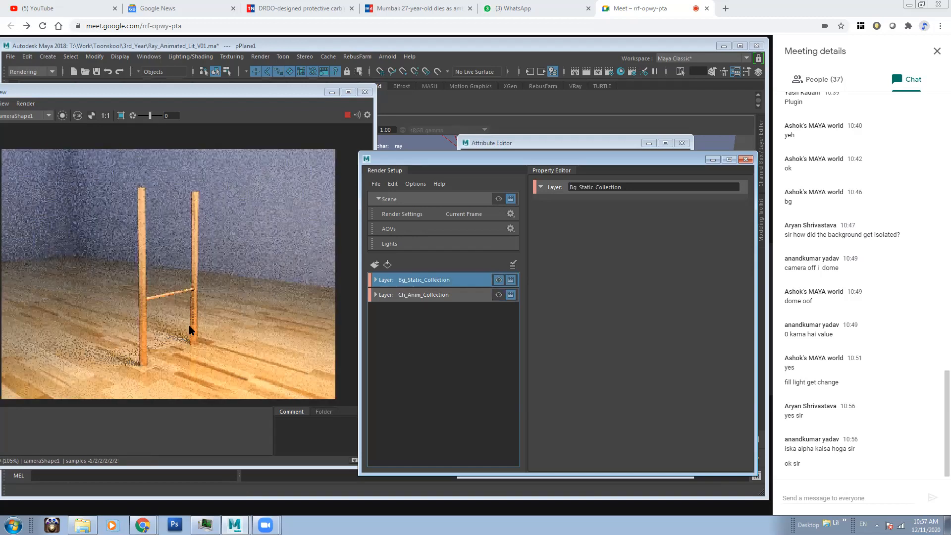
{"action": "left_click", "coordinate": [498, 295]}
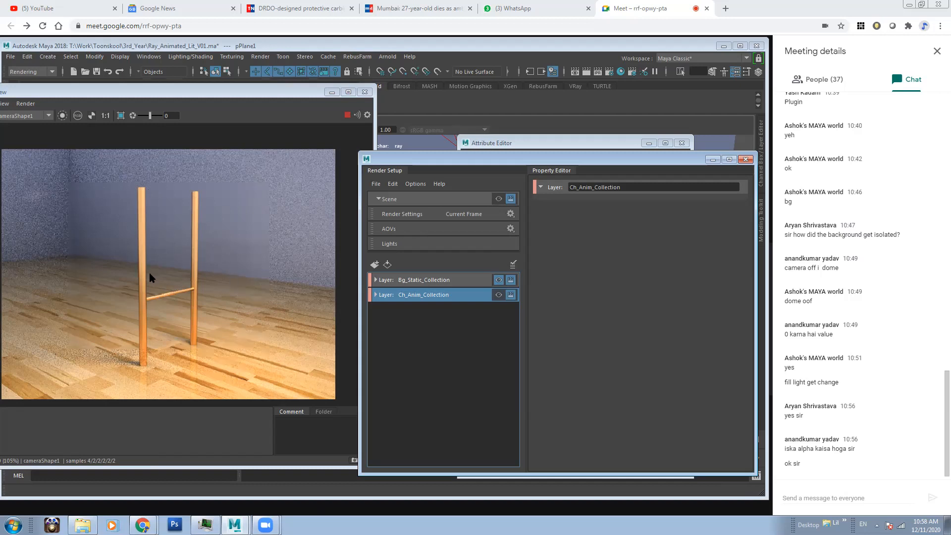
Zoom in on the poles in the background render and move the RenderView fully into view to examine them.
{"action": "left_click", "coordinate": [124, 263]}
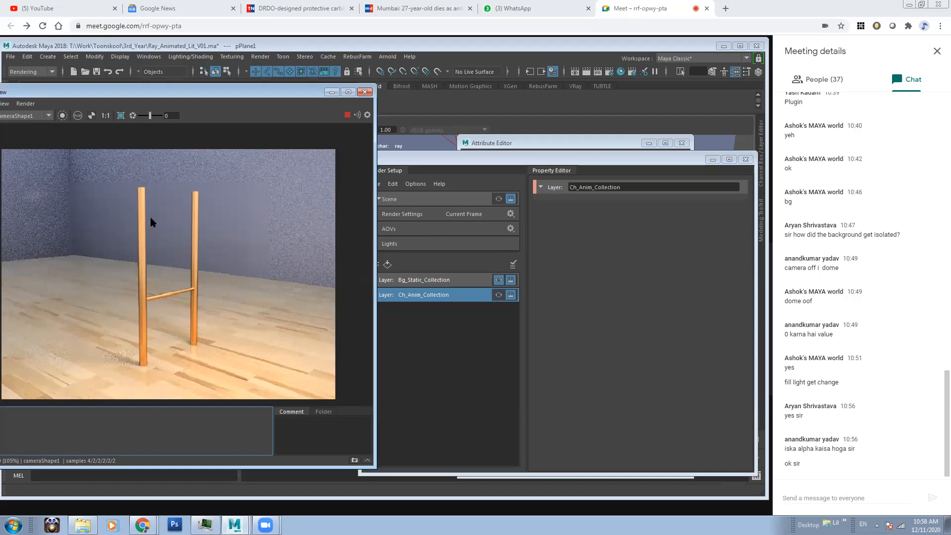
{"action": "scroll", "coordinate": [158, 267], "scroll_direction": "up", "scroll_amount": 2}
{"action": "scroll", "coordinate": [158, 267], "scroll_direction": "down", "scroll_amount": 1}
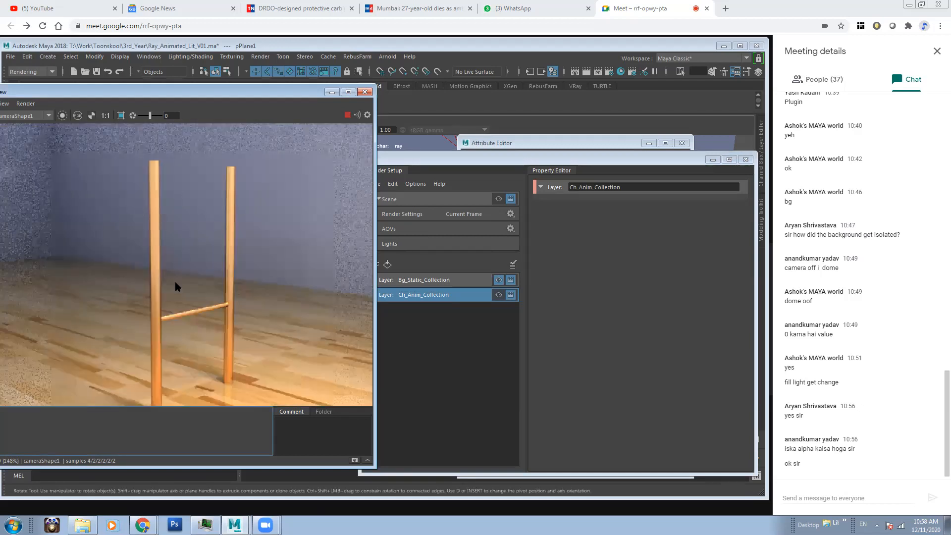
{"action": "left_click_drag", "start_coordinate": [302, 95], "coordinate": [385, 93]}
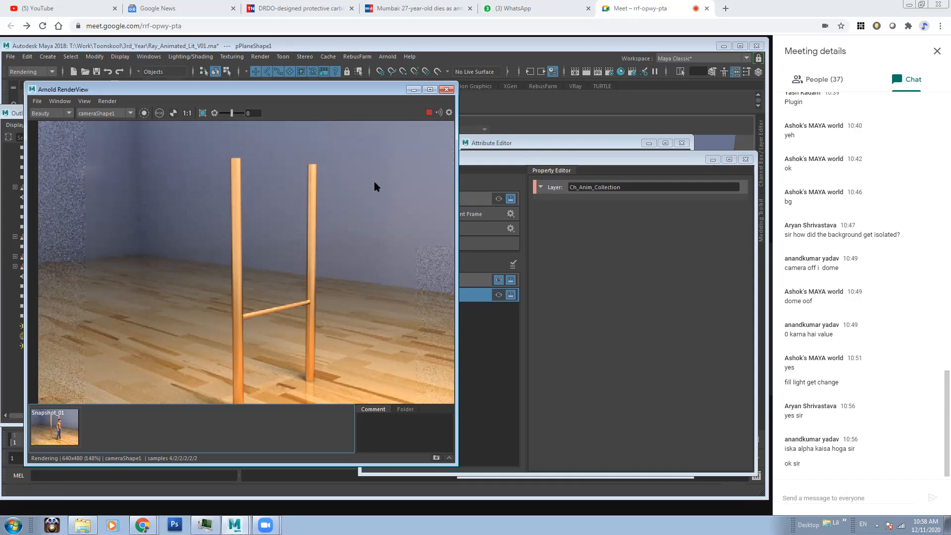
Zoom out to view the whole background render and examine the poles on the wooden floor.
{"action": "scroll", "coordinate": [364, 225], "scroll_direction": "down", "scroll_amount": 2}
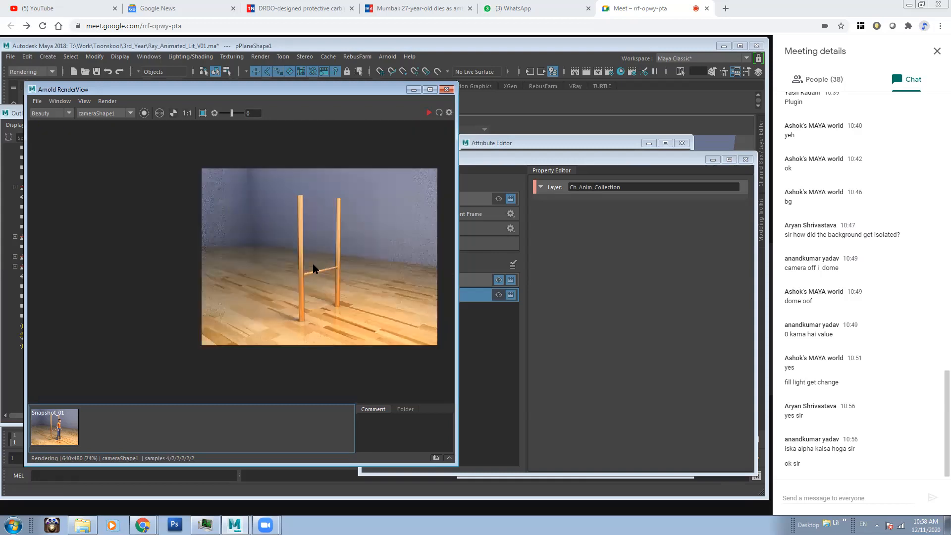
{"action": "scroll", "coordinate": [355, 266], "scroll_direction": "up", "scroll_amount": 1}
{"action": "scroll", "coordinate": [354, 267], "scroll_direction": "down", "scroll_amount": 1}
{"action": "scroll", "coordinate": [353, 223], "scroll_direction": "up", "scroll_amount": 1}
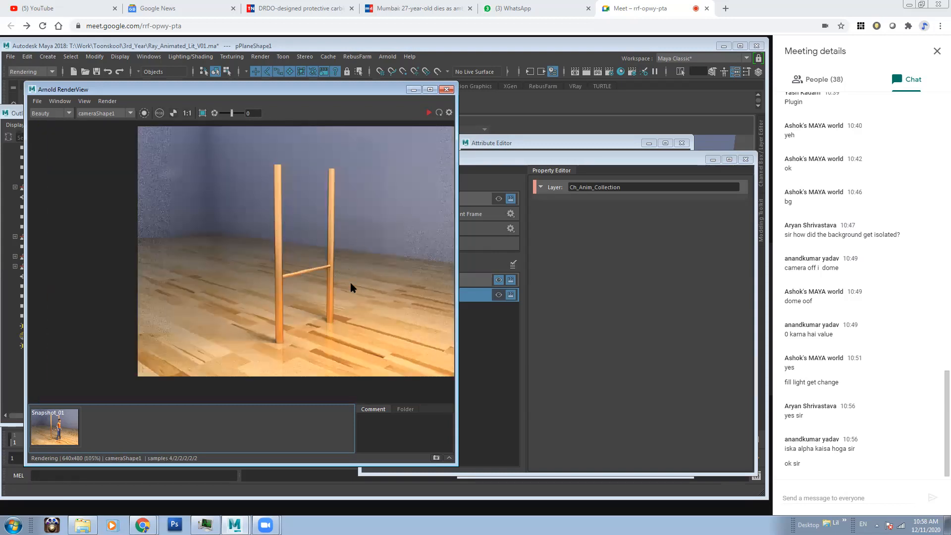
{"action": "key", "text": "e"}
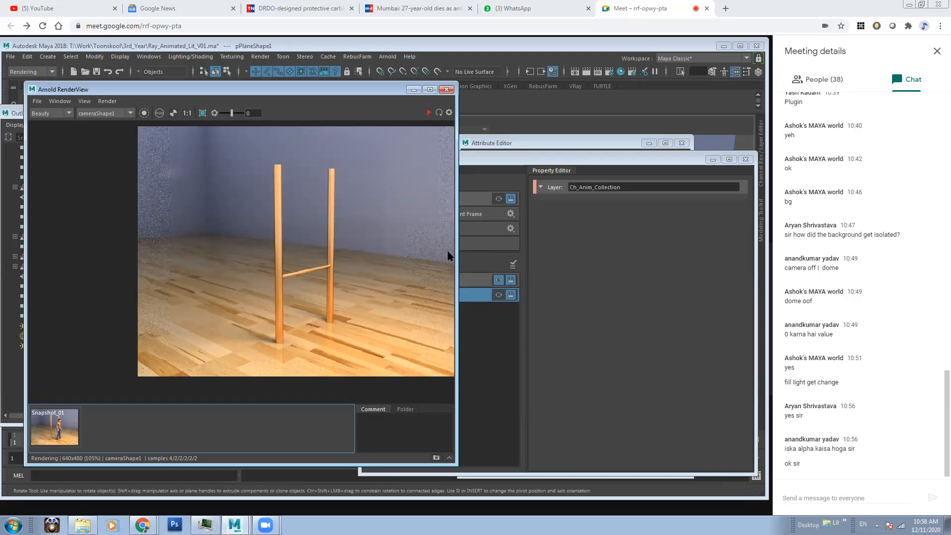
Create a third render layer in Render Setup and name it Passes.
{"action": "left_click", "coordinate": [521, 160]}
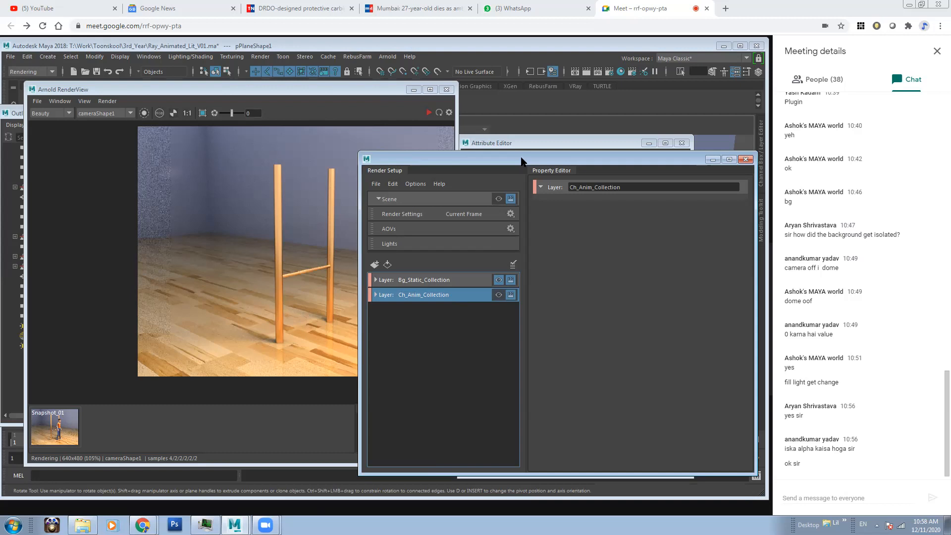
{"action": "left_click", "coordinate": [439, 395]}
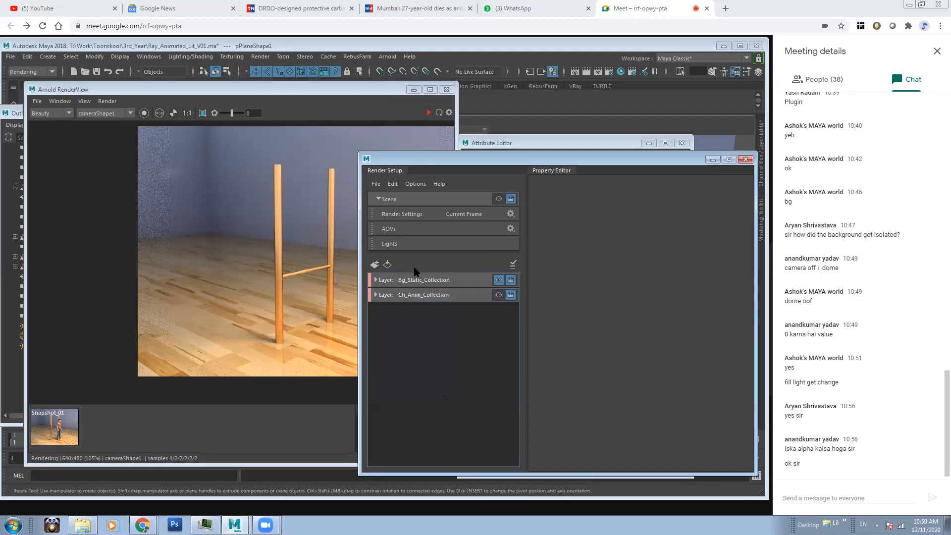
{"action": "left_click", "coordinate": [375, 265]}
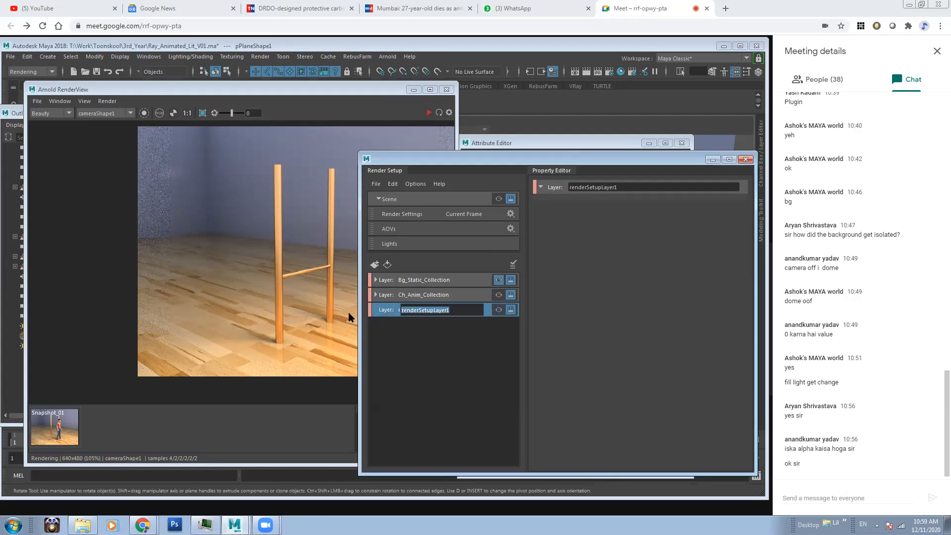
{"action": "type", "text": "Passes"}
{"action": "key", "text": "Return"}
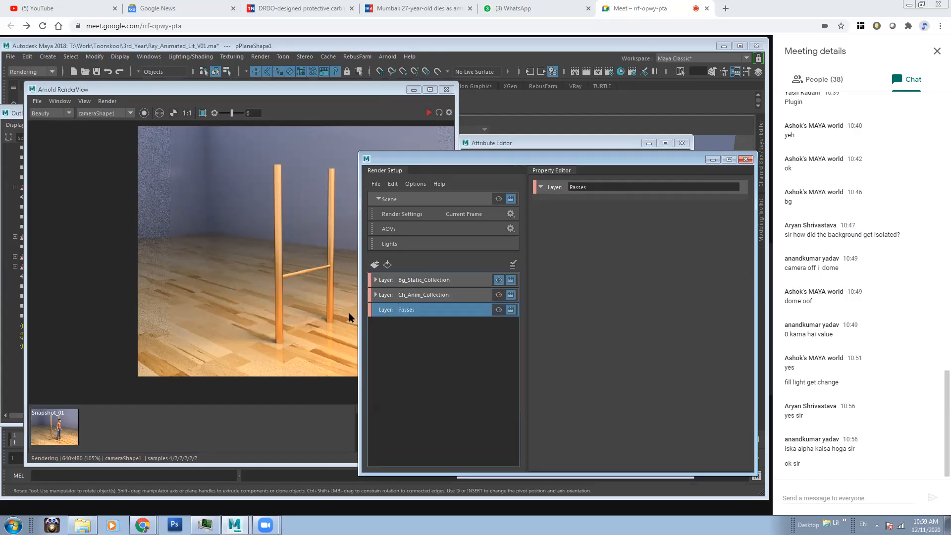
Create a collection named Refl_Shadow inside the Passes layer.
{"action": "right_click", "coordinate": [446, 311]}
{"action": "left_click", "coordinate": [461, 315]}
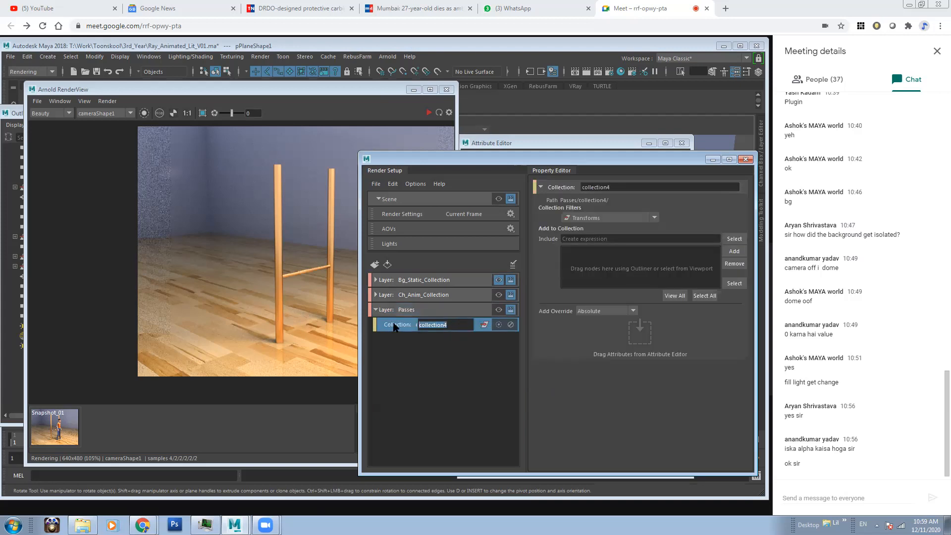
{"action": "type", "text": "Refl_Shadow"}
{"action": "key", "text": "Return"}
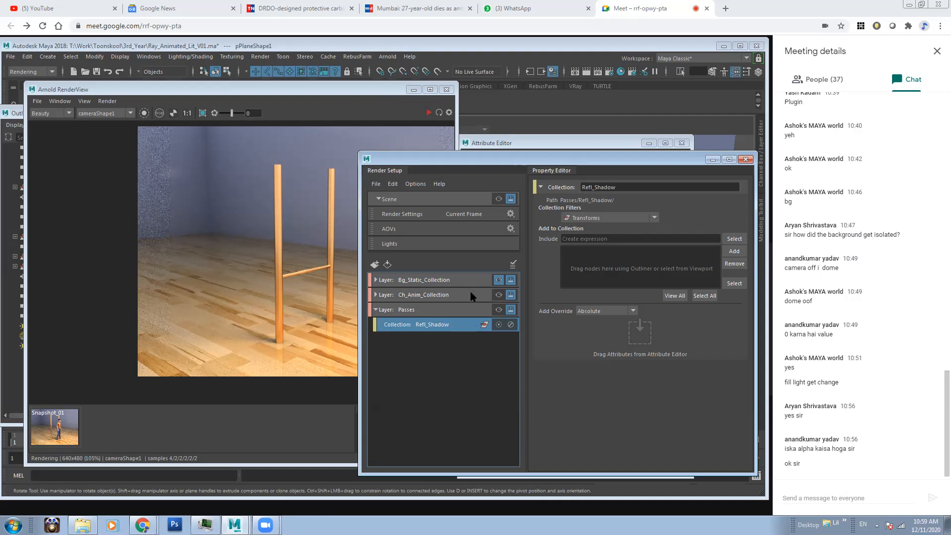
Put the RenderView away and make the master scene layer visible, with Render Setup moved clear of the character.
{"action": "left_click", "coordinate": [414, 90]}
{"action": "left_click", "coordinate": [712, 158]}
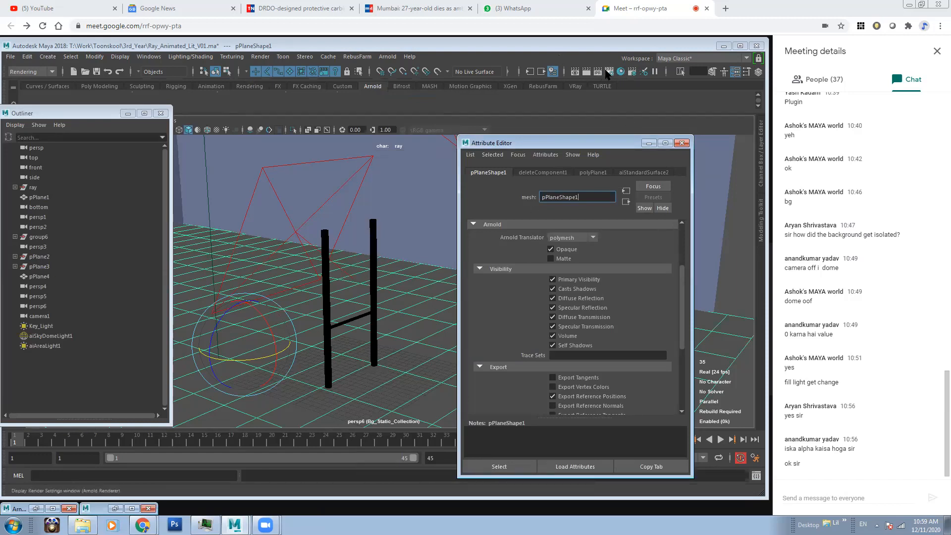
{"action": "left_click", "coordinate": [608, 74]}
{"action": "left_click", "coordinate": [498, 199]}
{"action": "left_click_drag", "start_coordinate": [490, 166], "coordinate": [549, 181]}
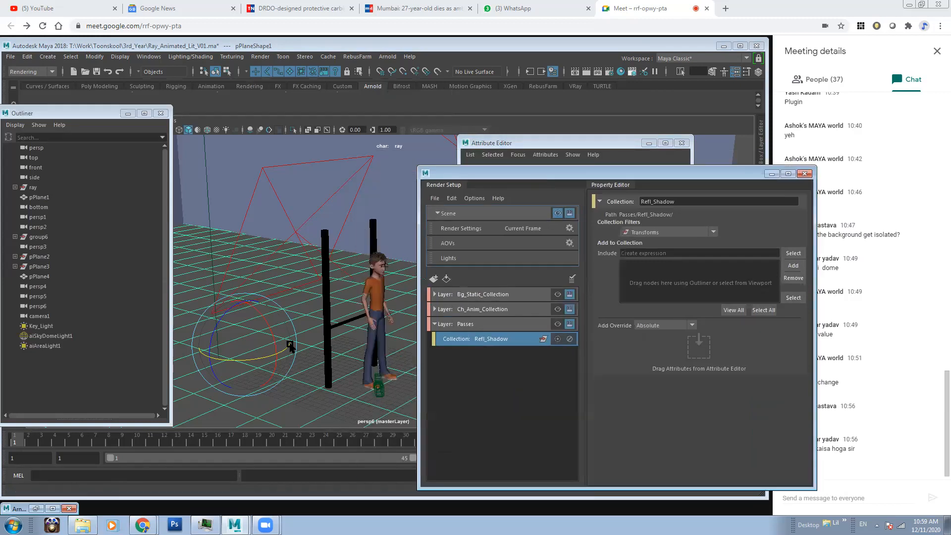
Select the ray character together with the floor plane pPlane1 and the poles' parent group.
{"action": "left_click_drag", "start_coordinate": [79, 114], "coordinate": [123, 117]}
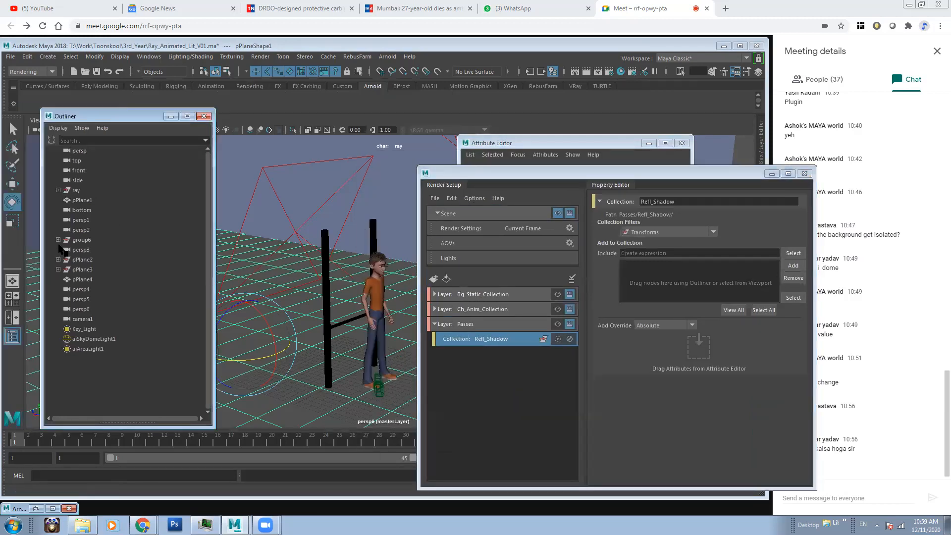
{"action": "left_click", "coordinate": [76, 191]}
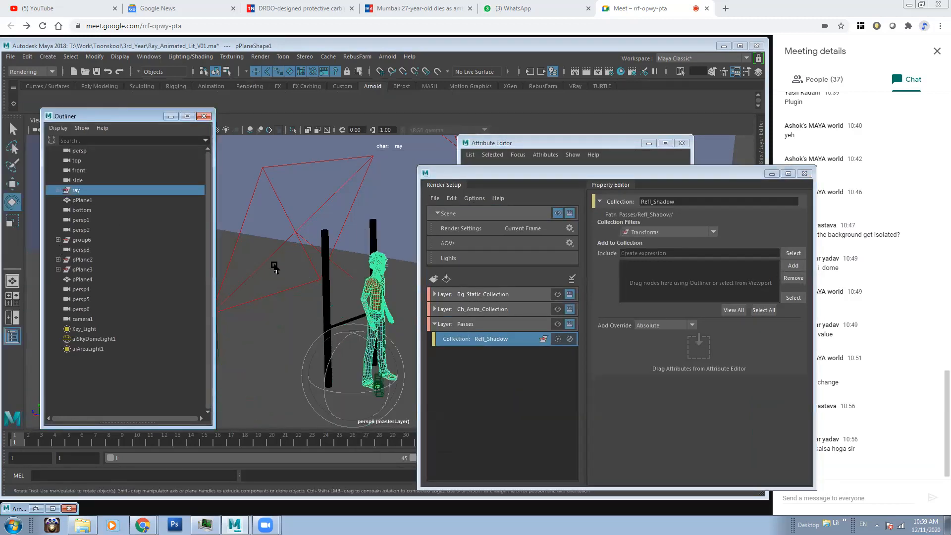
{"action": "left_click", "coordinate": [327, 310]}
{"action": "left_click_drag", "start_coordinate": [328, 310], "coordinate": [346, 272], "text": "alt"}
{"action": "key", "text": "Up"}
{"action": "middle_click_drag", "start_coordinate": [346, 272], "coordinate": [313, 309], "text": "alt"}
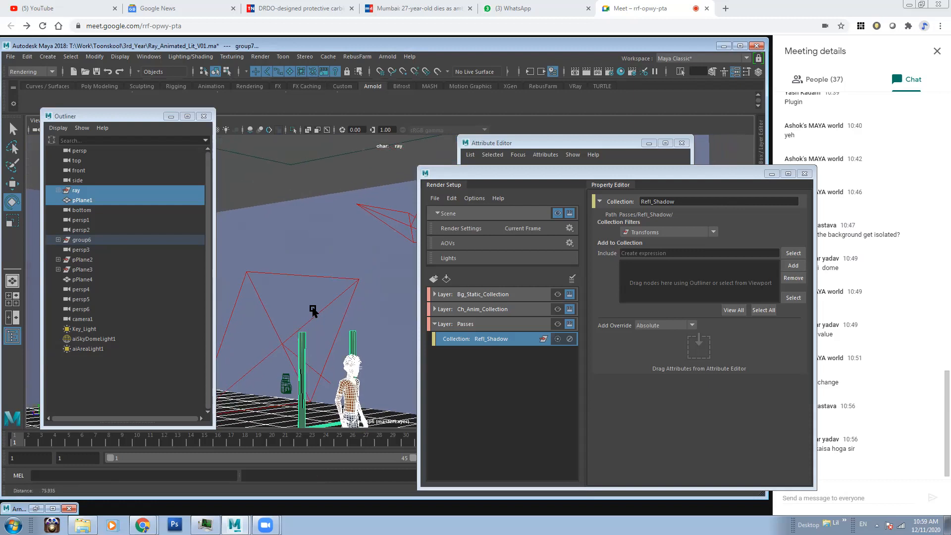
Add the wall plane pPlane4 to the selection of character, floor and poles.
{"action": "left_click", "coordinate": [336, 250], "text": "shift"}
{"action": "left_click_drag", "start_coordinate": [336, 250], "coordinate": [297, 302], "text": "alt"}
{"action": "left_click_drag", "start_coordinate": [306, 346], "coordinate": [356, 333], "text": "alt"}
{"action": "middle_click_drag", "start_coordinate": [345, 298], "coordinate": [335, 236], "text": "alt"}
{"action": "left_click_drag", "start_coordinate": [342, 357], "coordinate": [360, 399], "text": "alt"}
{"action": "middle_click_drag", "start_coordinate": [361, 399], "coordinate": [320, 310], "text": "alt"}
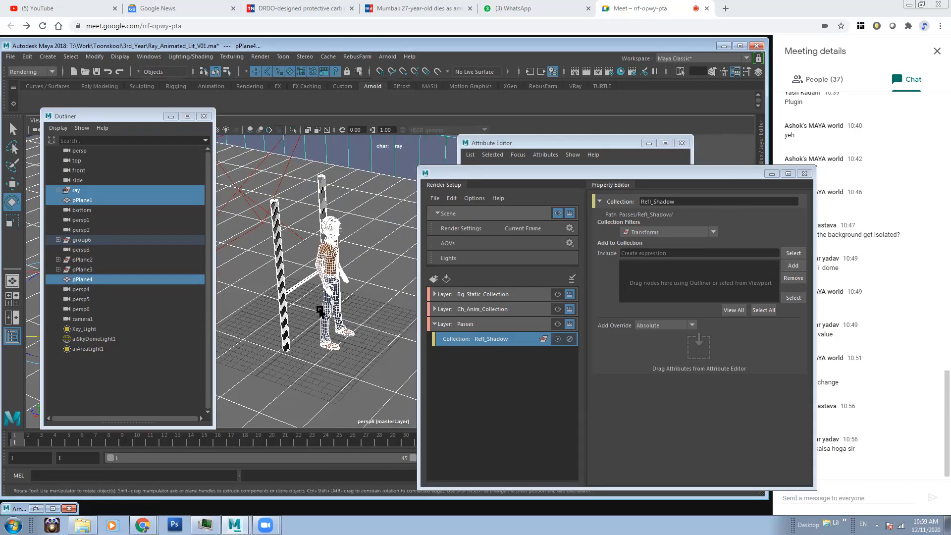
{"action": "left_click_drag", "start_coordinate": [319, 311], "coordinate": [474, 352], "text": "alt"}
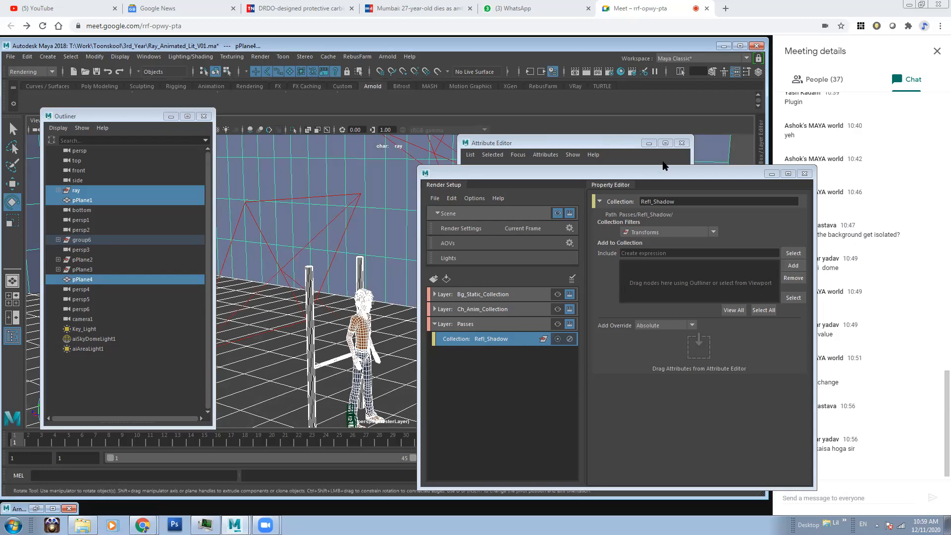
Add the selected character, floor, poles and wall to the Refl_Shadow collection.
{"action": "left_click_drag", "start_coordinate": [618, 175], "coordinate": [567, 176]}
{"action": "left_click", "coordinate": [742, 271]}
{"action": "left_click", "coordinate": [488, 396]}
{"action": "left_click", "coordinate": [431, 342]}
{"action": "left_click_drag", "start_coordinate": [572, 174], "coordinate": [572, 165]}
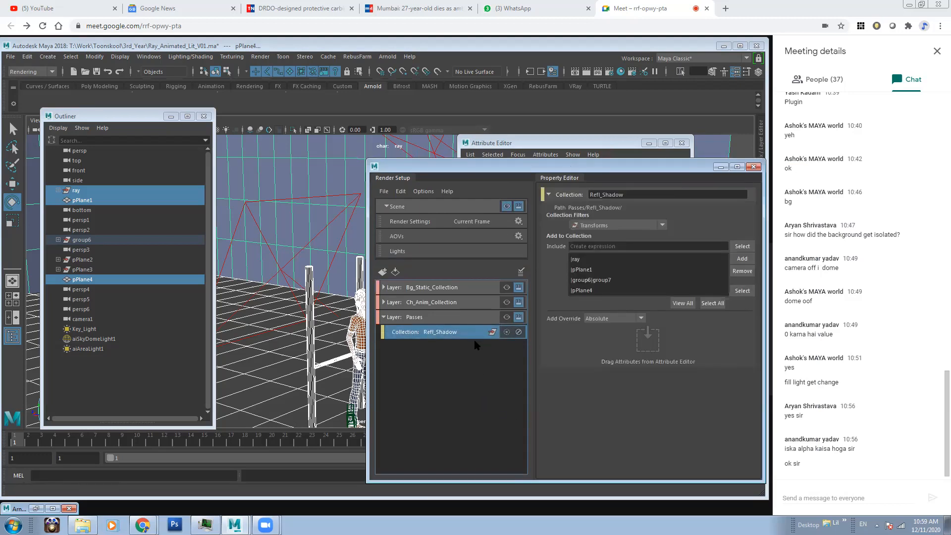
Make the Passes layer visible, put the Attribute Editor away and rearrange the Outliner and Render Setup windows.
{"action": "left_click", "coordinate": [506, 317]}
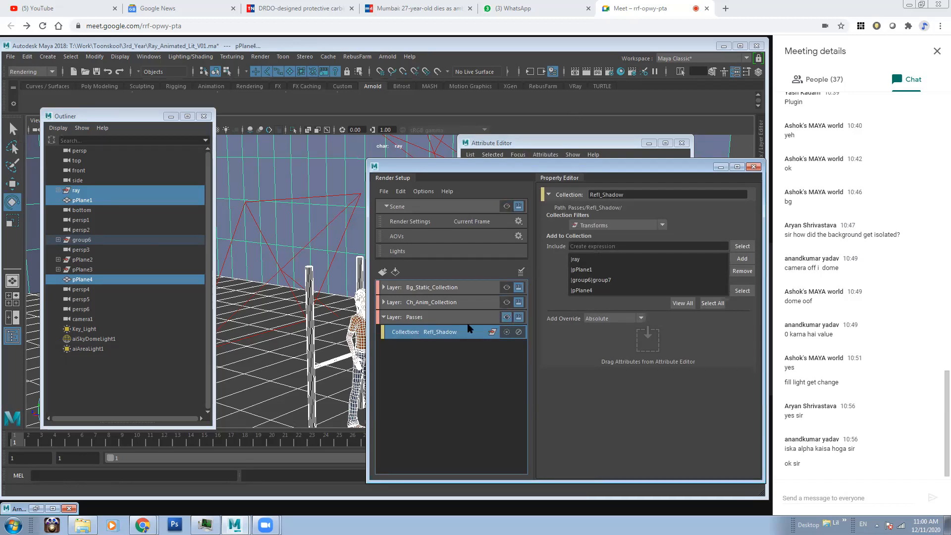
{"action": "left_click_drag", "start_coordinate": [529, 167], "coordinate": [537, 196]}
{"action": "left_click", "coordinate": [648, 144]}
{"action": "left_click_drag", "start_coordinate": [147, 123], "coordinate": [122, 185]}
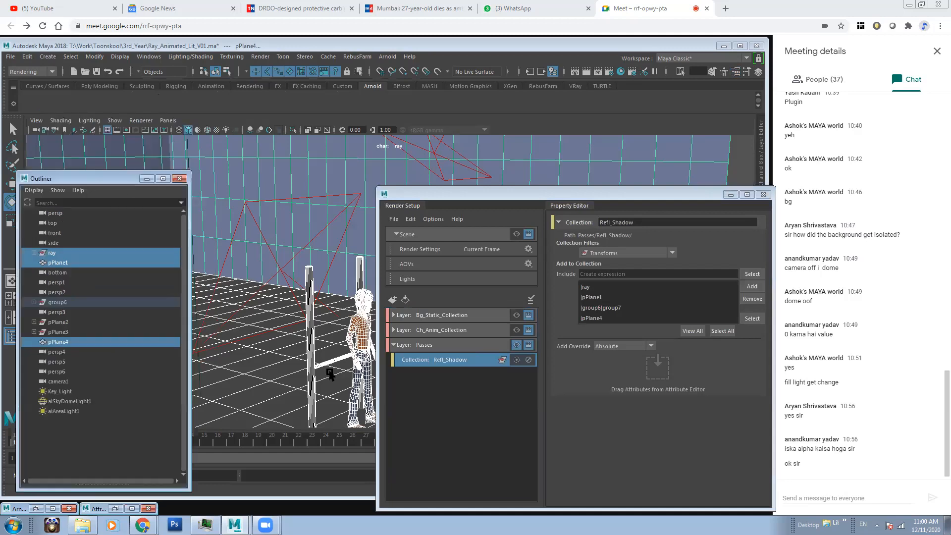
{"action": "left_click", "coordinate": [482, 192]}
{"action": "left_click_drag", "start_coordinate": [481, 189], "coordinate": [455, 169]}
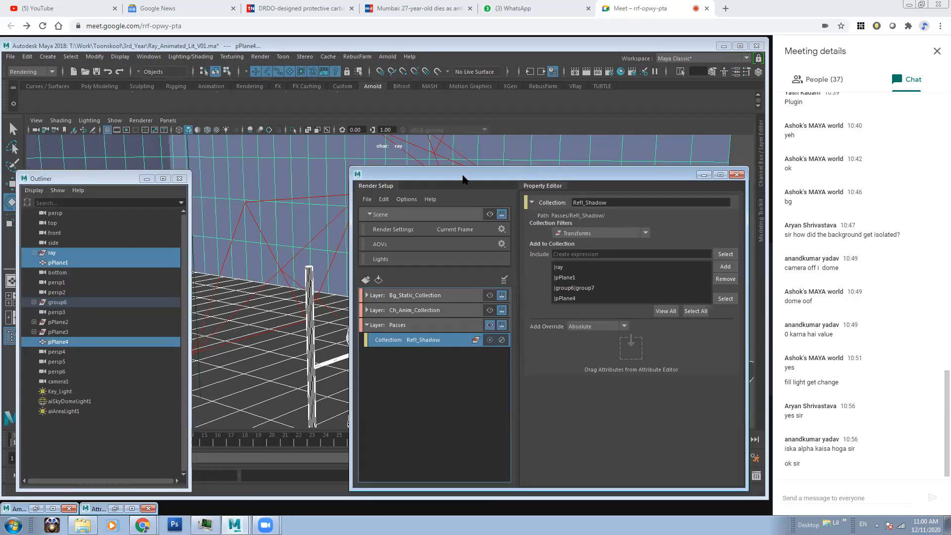
{"action": "left_click_drag", "start_coordinate": [463, 178], "coordinate": [422, 147]}
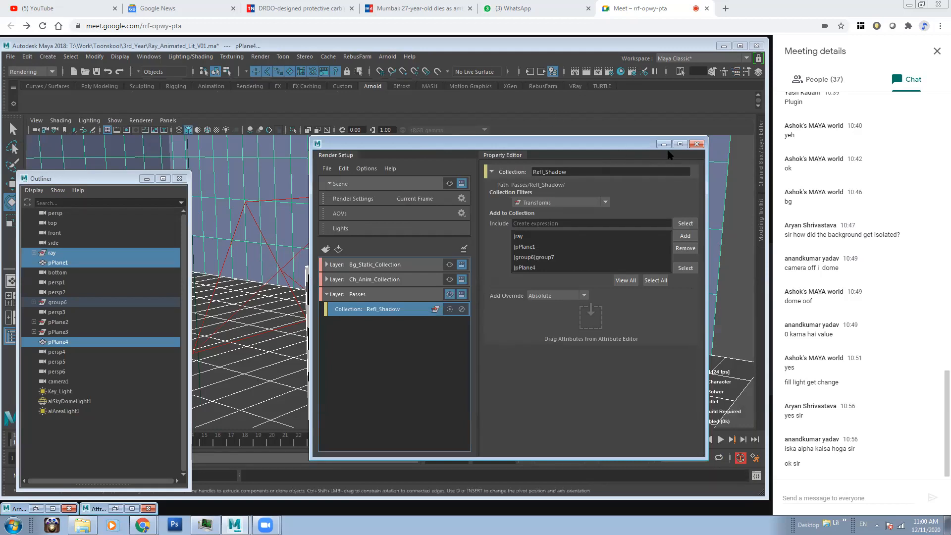
Put Render Setup away, switch the selection to the sky dome light and look at the last render in the RenderView.
{"action": "left_click", "coordinate": [664, 143]}
{"action": "left_click", "coordinate": [502, 322]}
{"action": "middle_click_drag", "start_coordinate": [473, 376], "coordinate": [447, 298], "text": "alt"}
{"action": "scroll", "coordinate": [396, 285], "scroll_direction": "up", "scroll_amount": 3}
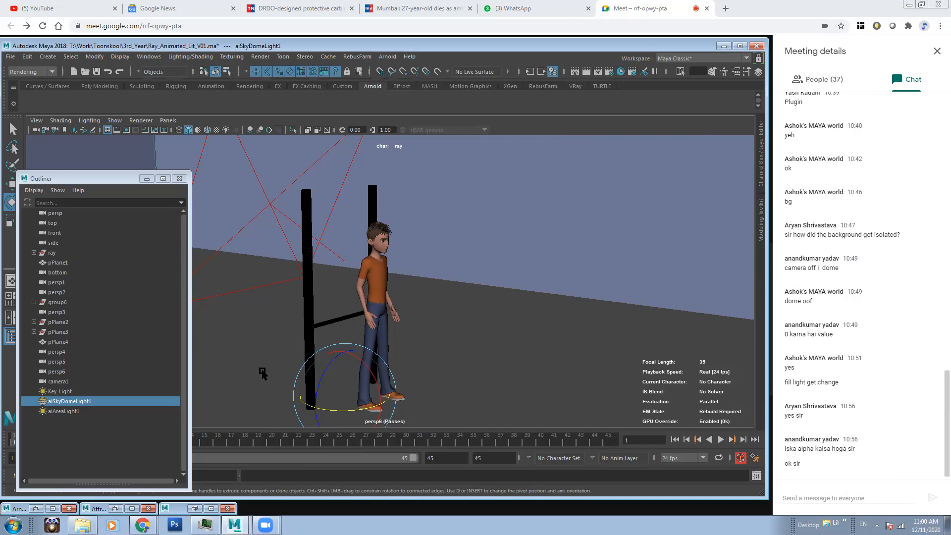
{"action": "left_click", "coordinate": [35, 509]}
{"action": "scroll", "coordinate": [307, 322], "scroll_direction": "down", "scroll_amount": 1}
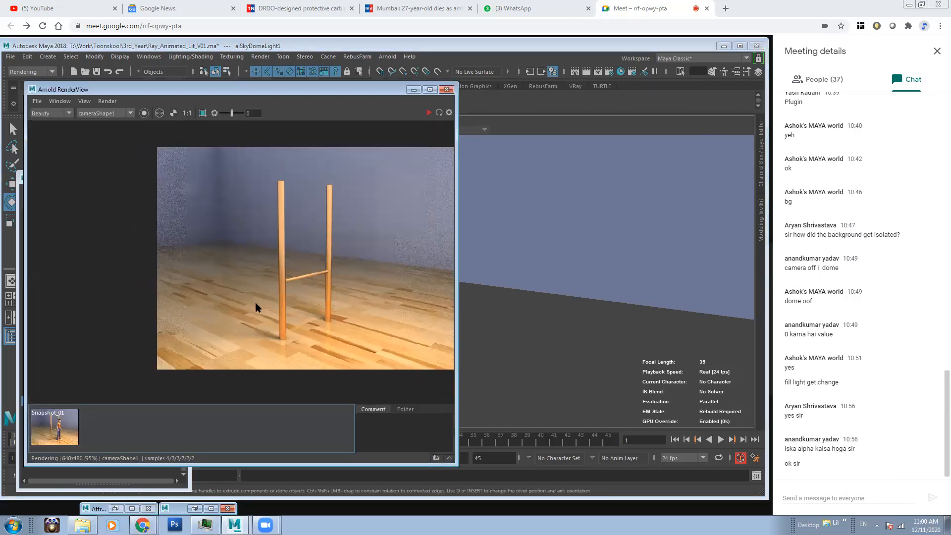
{"action": "left_click", "coordinate": [413, 90]}
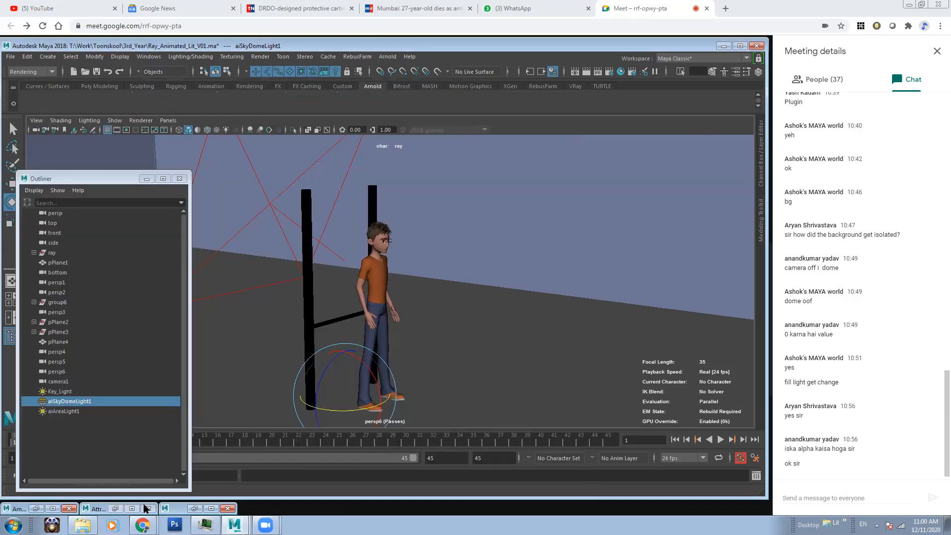
Bring back Render Setup and the RenderView, place them side by side and render the Passes layer live.
{"action": "left_click", "coordinate": [631, 73]}
{"action": "left_click", "coordinate": [386, 344]}
{"action": "left_click", "coordinate": [418, 310]}
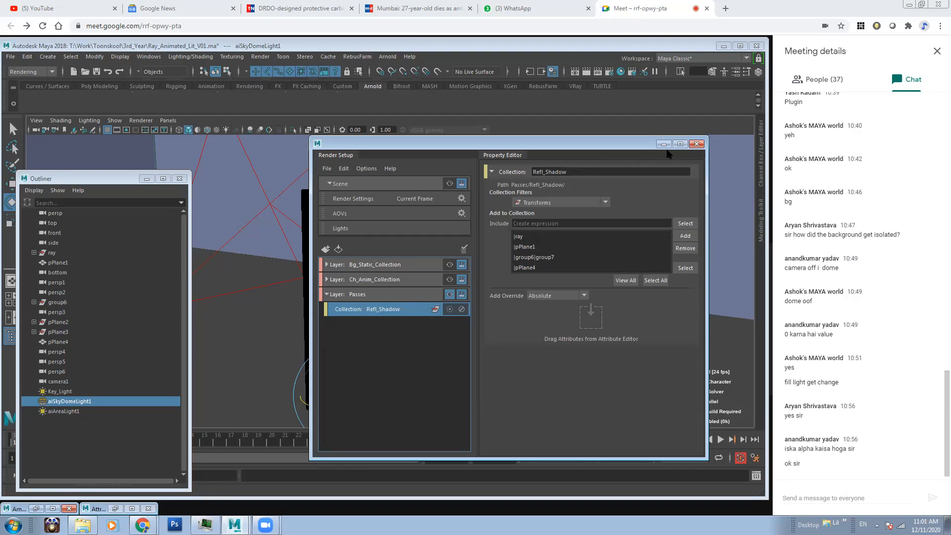
{"action": "left_click_drag", "start_coordinate": [607, 154], "coordinate": [587, 183]}
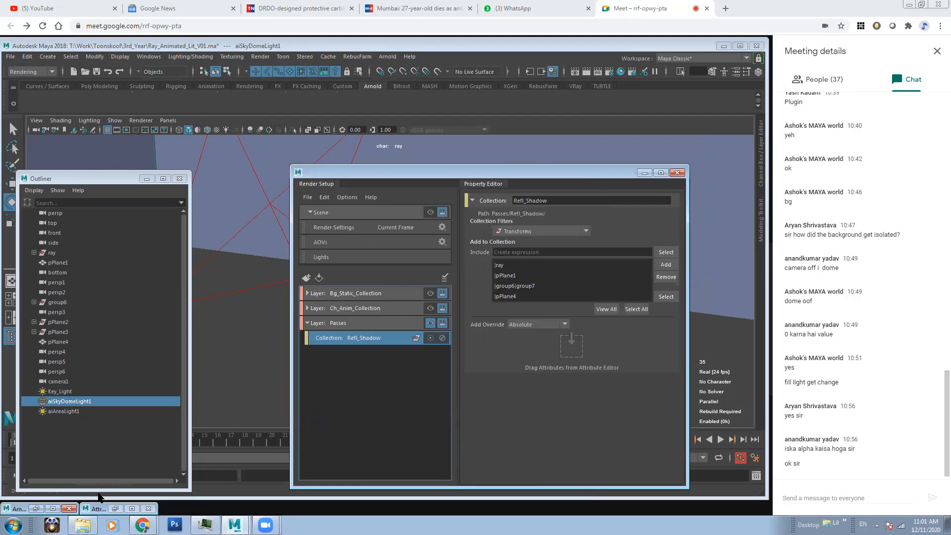
{"action": "left_click", "coordinate": [36, 509]}
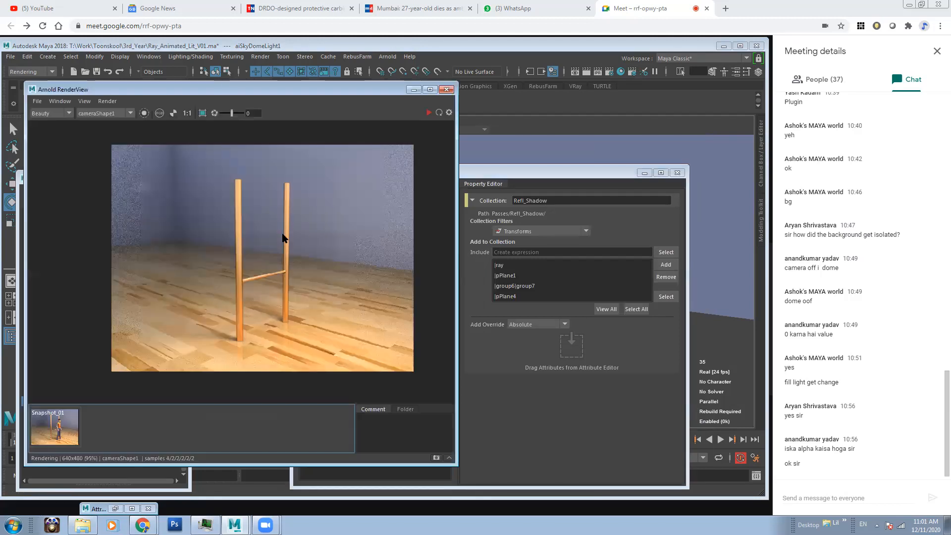
{"action": "left_click_drag", "start_coordinate": [357, 96], "coordinate": [268, 100]}
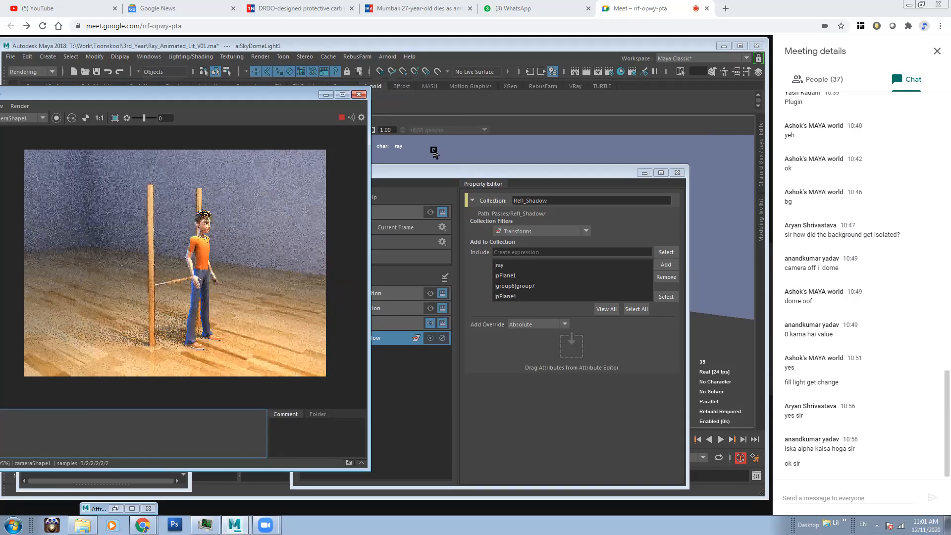
{"action": "left_click", "coordinate": [459, 176]}
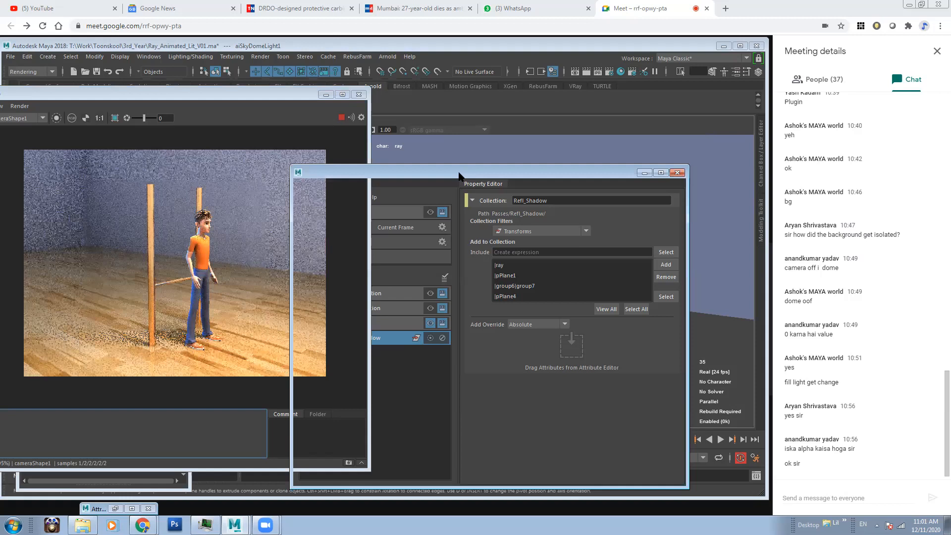
{"action": "left_click_drag", "start_coordinate": [459, 176], "coordinate": [470, 175]}
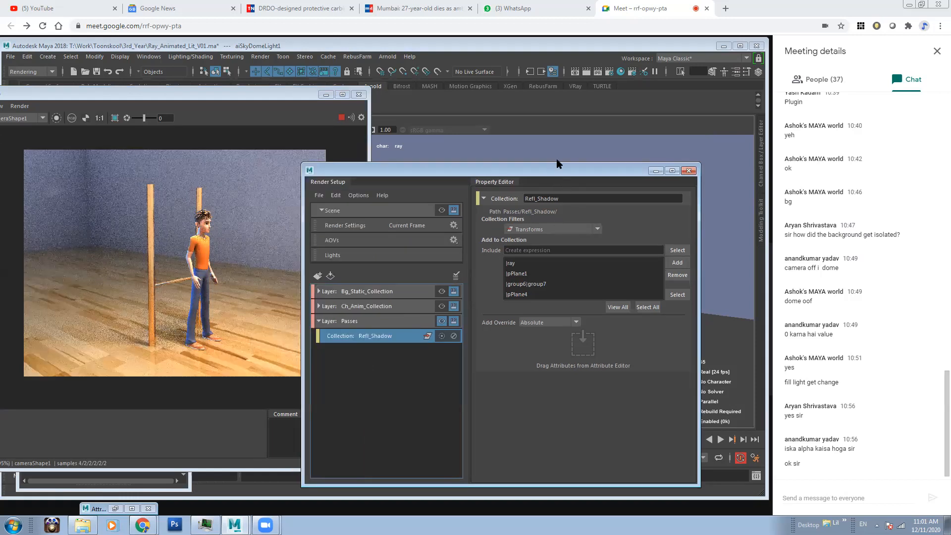
{"action": "left_click_drag", "start_coordinate": [557, 161], "coordinate": [568, 131]}
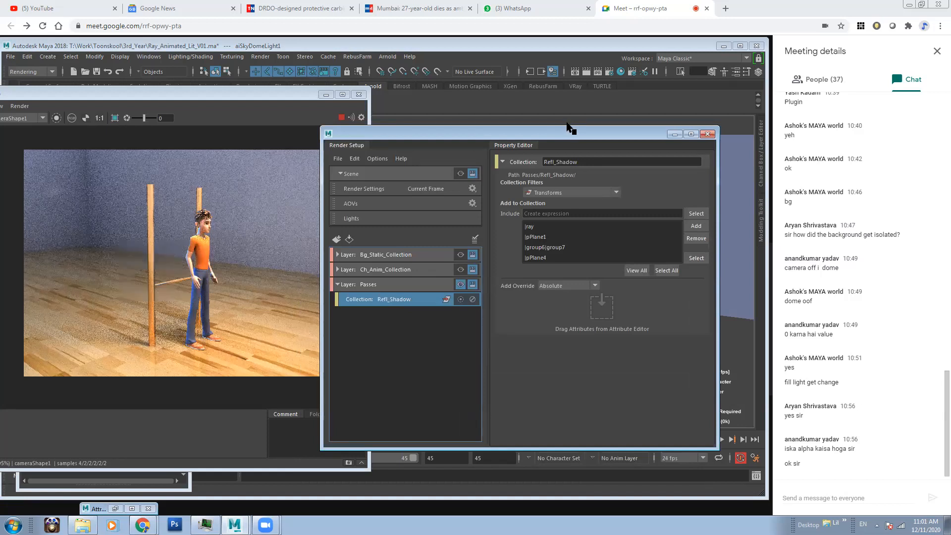
Create a shader override on the Refl_Shadow collection.
{"action": "left_click", "coordinate": [377, 345]}
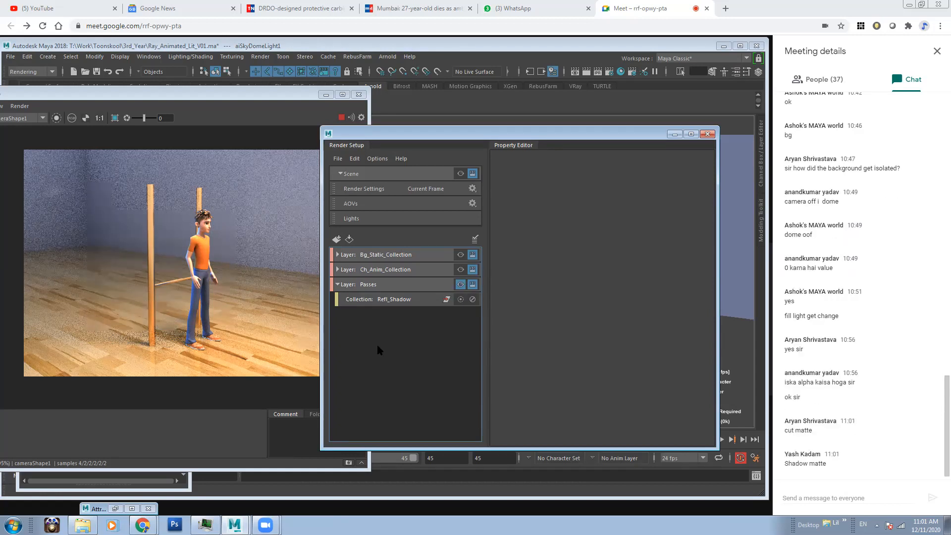
{"action": "left_click", "coordinate": [396, 301]}
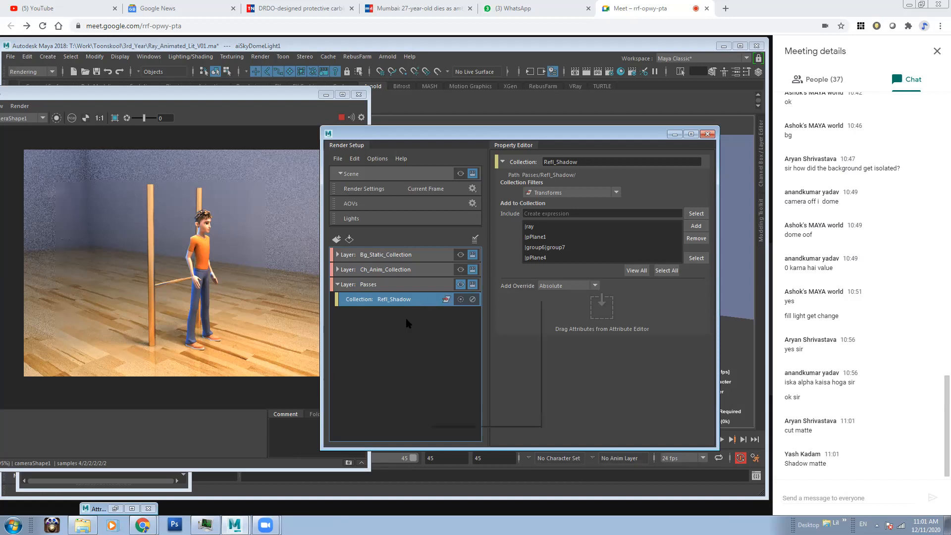
{"action": "right_click", "coordinate": [372, 299]}
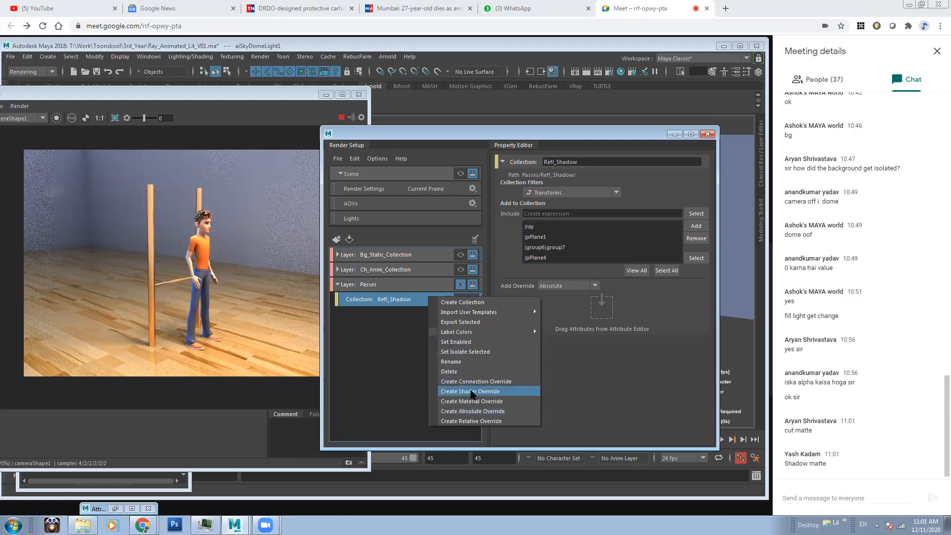
{"action": "left_click", "coordinate": [471, 392]}
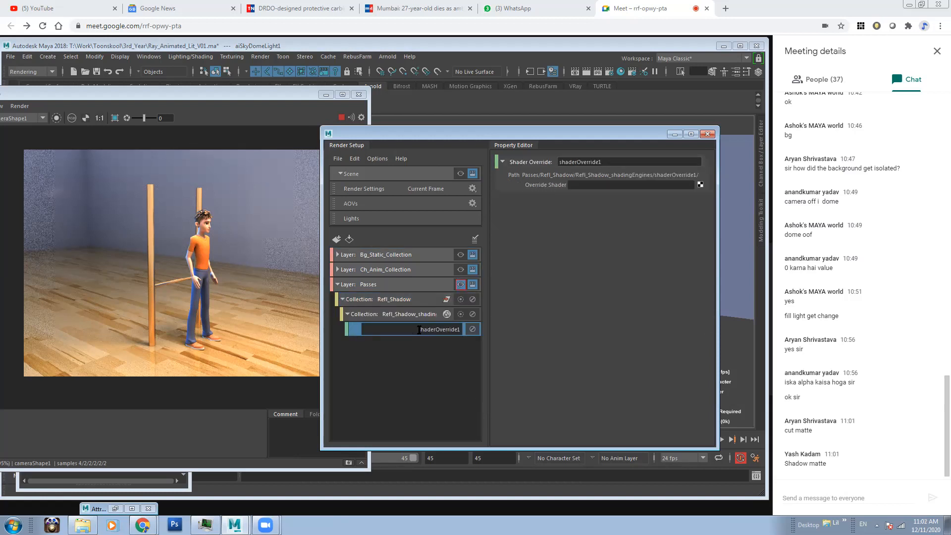
Rename the new shader override as Shadow_Reflection and assign an aiShadowMatte as its override shader.
{"action": "double_click", "coordinate": [440, 328]}
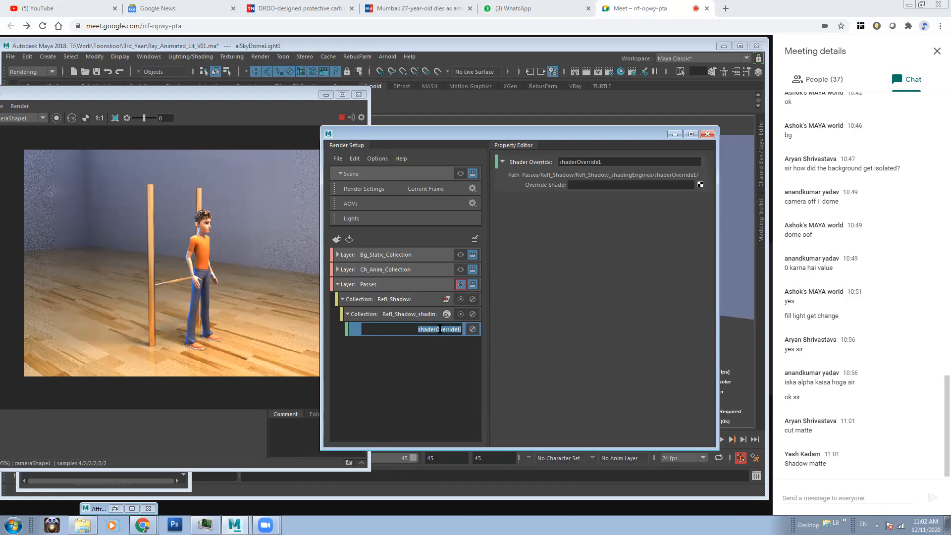
{"action": "type", "text": "Shadow_Reflection"}
{"action": "key", "text": "Return"}
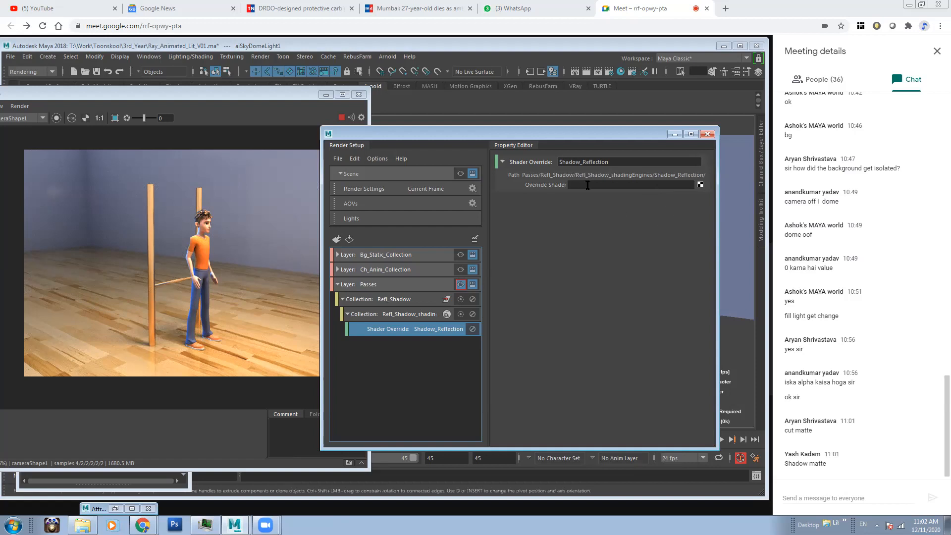
{"action": "left_click", "coordinate": [699, 184]}
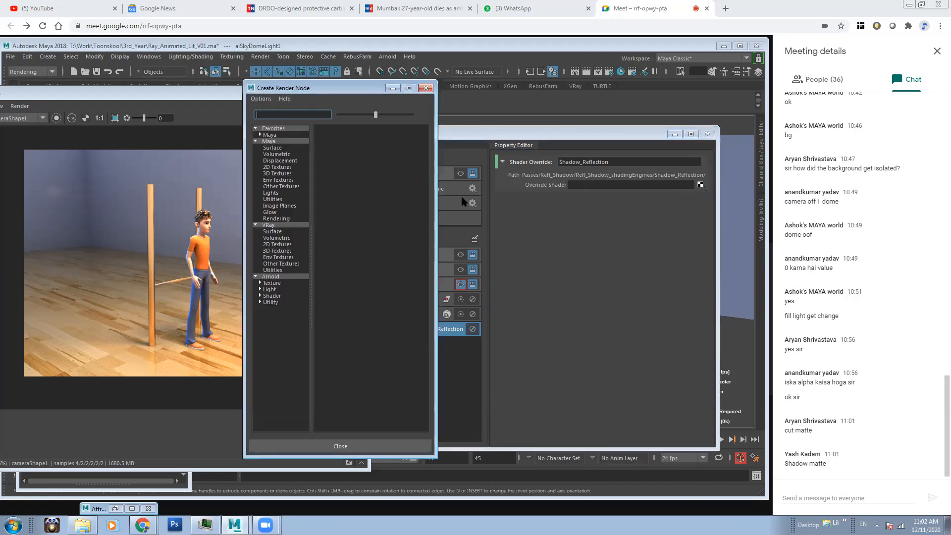
{"action": "left_click", "coordinate": [274, 277]}
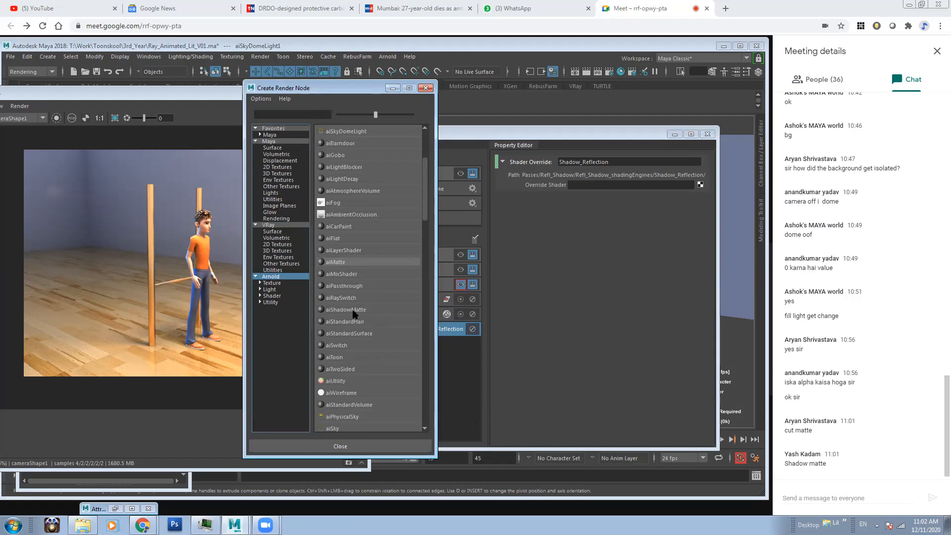
{"action": "left_click", "coordinate": [347, 310]}
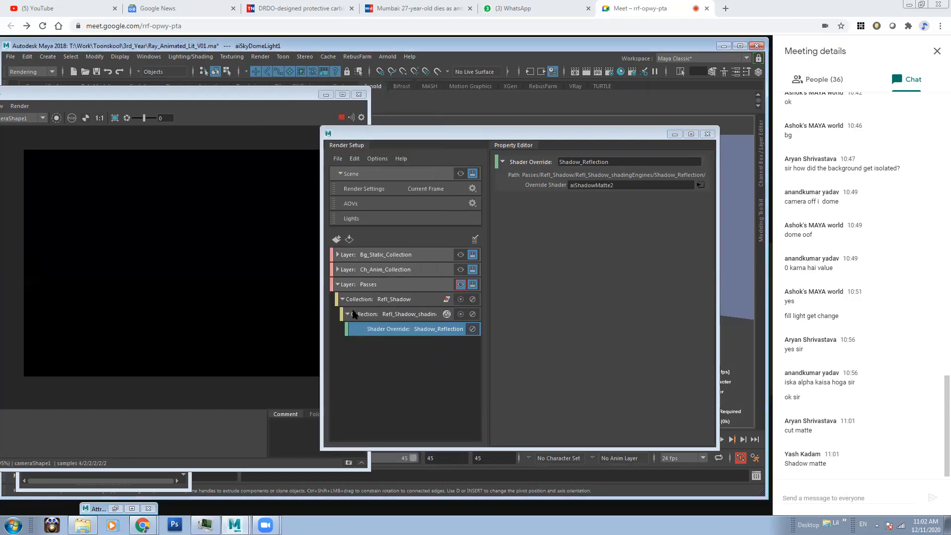
Refresh the Passes layer's visibility, move Render Setup clear of the RenderView and update the render.
{"action": "left_click", "coordinate": [459, 283]}
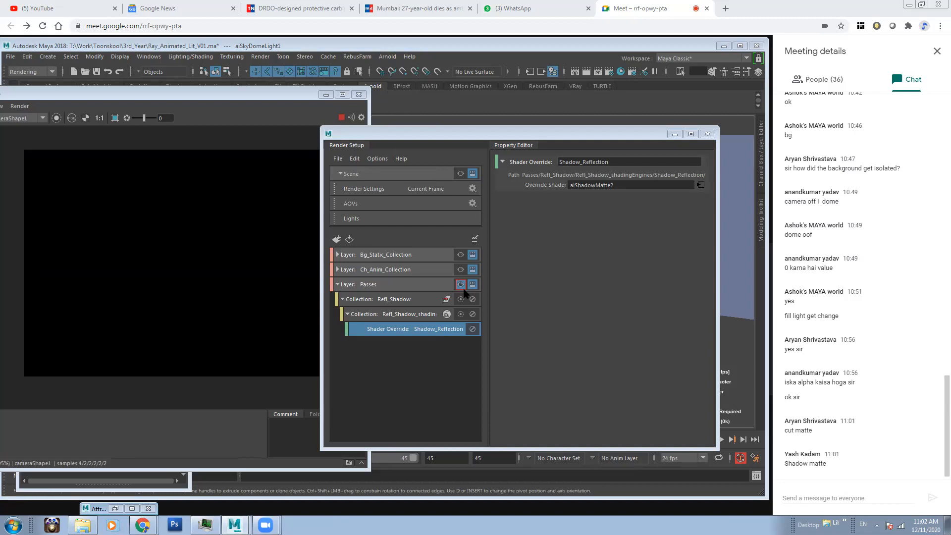
{"action": "left_click", "coordinate": [447, 286]}
{"action": "left_click", "coordinate": [460, 285]}
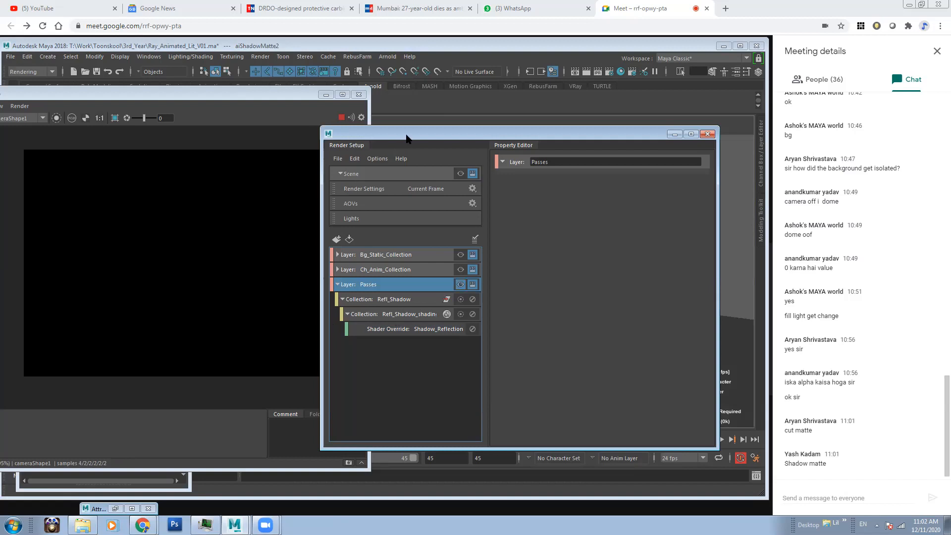
{"action": "left_click_drag", "start_coordinate": [411, 137], "coordinate": [476, 144]}
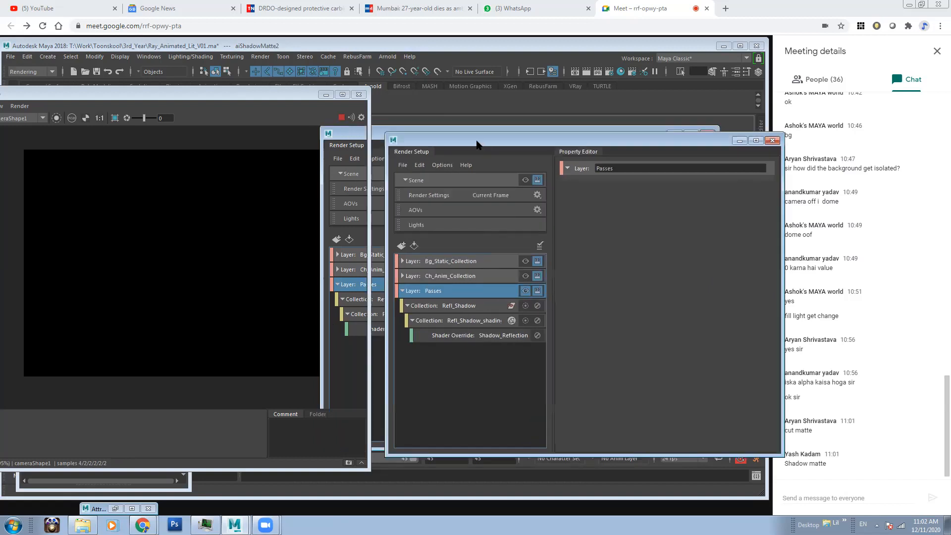
{"action": "left_click", "coordinate": [341, 119]}
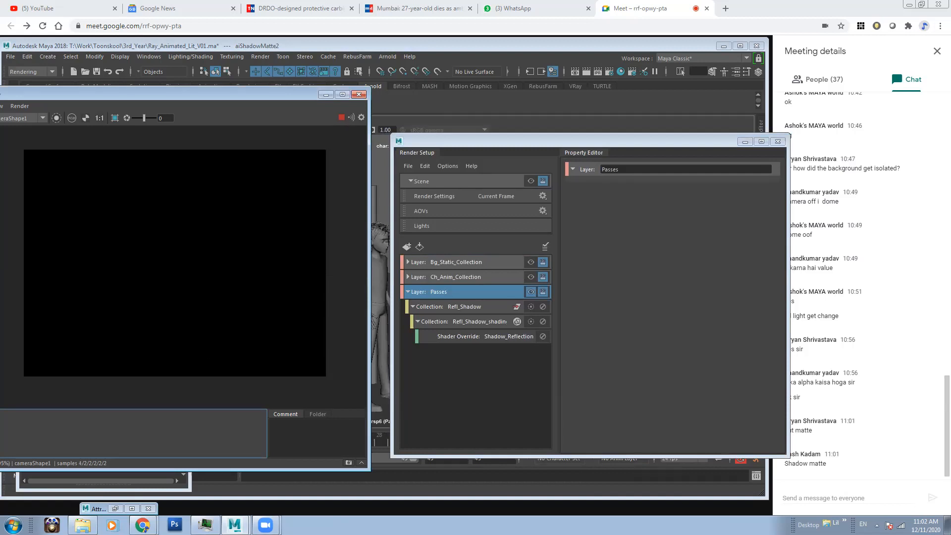
Examine the alpha channel of the shadow matte render, then return to the colour display.
{"action": "left_click", "coordinate": [72, 118]}
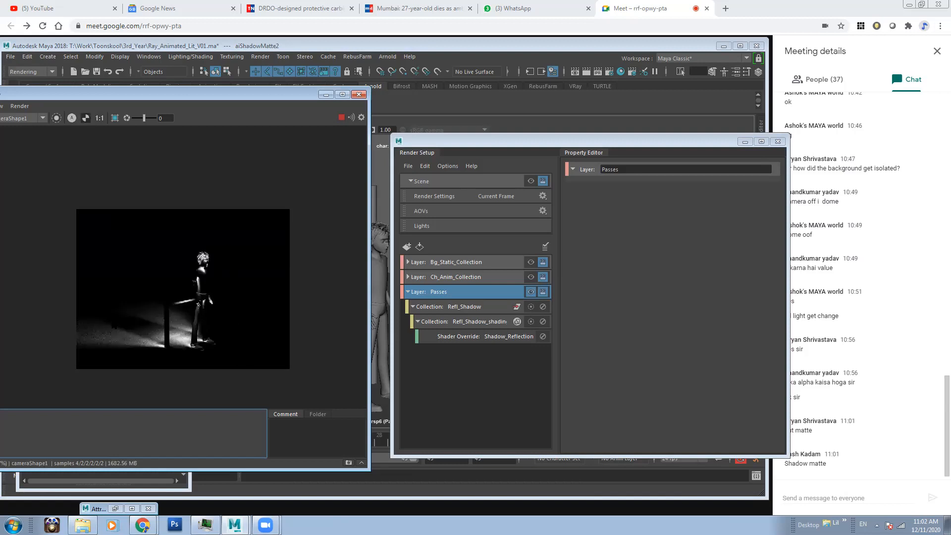
{"action": "scroll", "coordinate": [198, 315], "scroll_direction": "up", "scroll_amount": 2}
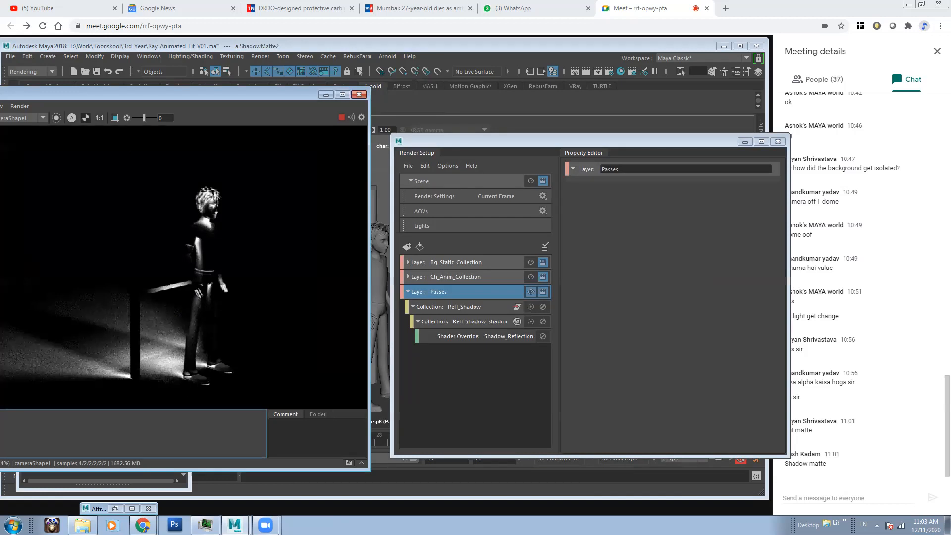
{"action": "scroll", "coordinate": [158, 307], "scroll_direction": "down", "scroll_amount": 2}
{"action": "scroll", "coordinate": [175, 284], "scroll_direction": "up", "scroll_amount": 1}
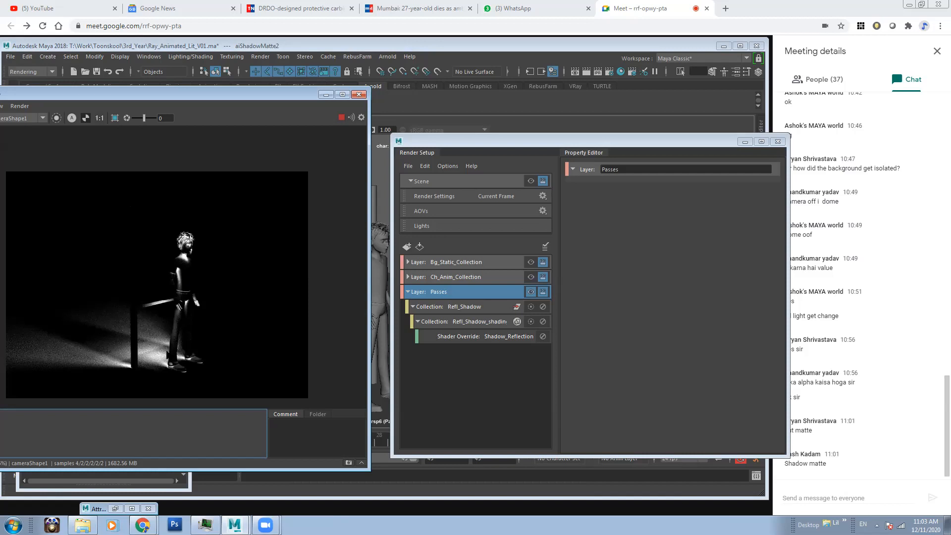
{"action": "scroll", "coordinate": [153, 342], "scroll_direction": "down", "scroll_amount": 1}
{"action": "scroll", "coordinate": [156, 342], "scroll_direction": "up", "scroll_amount": 1}
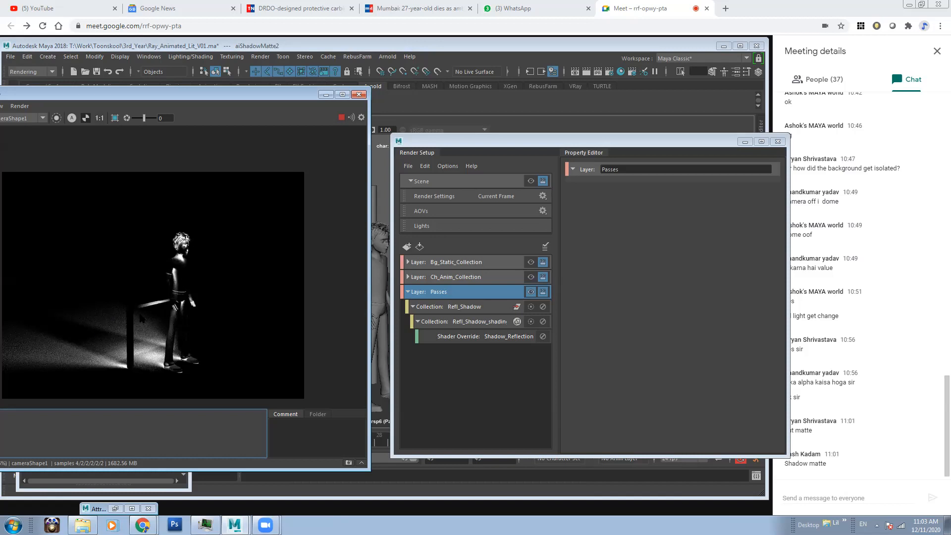
{"action": "left_click", "coordinate": [89, 118]}
Rearrange the RenderView and Render Setup windows to uncover the viewport, and collapse the Refl_Shadow shading engines collection.
{"action": "left_click_drag", "start_coordinate": [296, 97], "coordinate": [216, 106]}
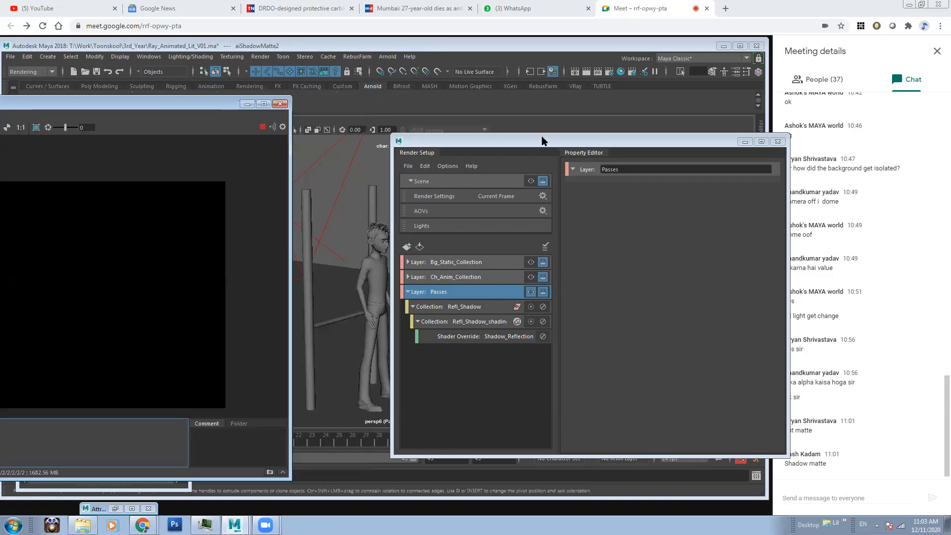
{"action": "left_click_drag", "start_coordinate": [543, 141], "coordinate": [570, 143]}
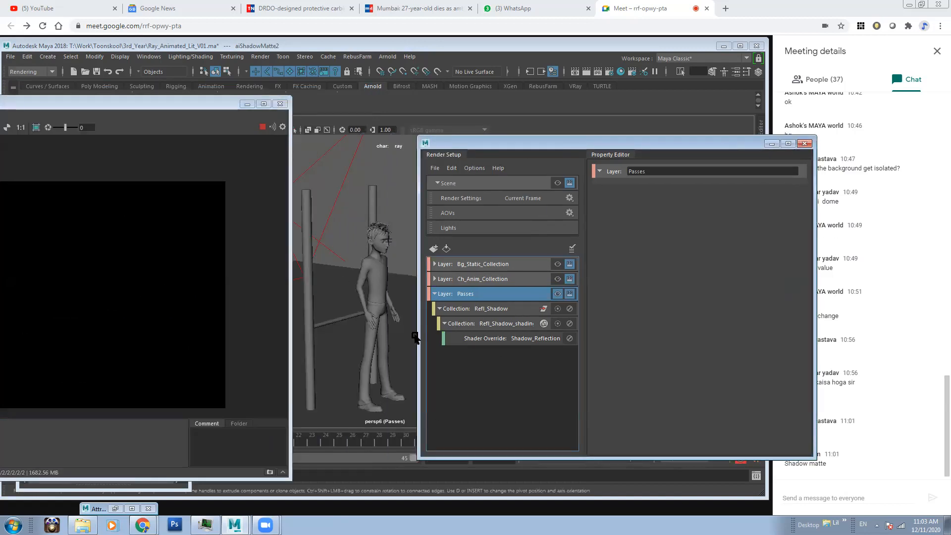
{"action": "left_click", "coordinate": [444, 323]}
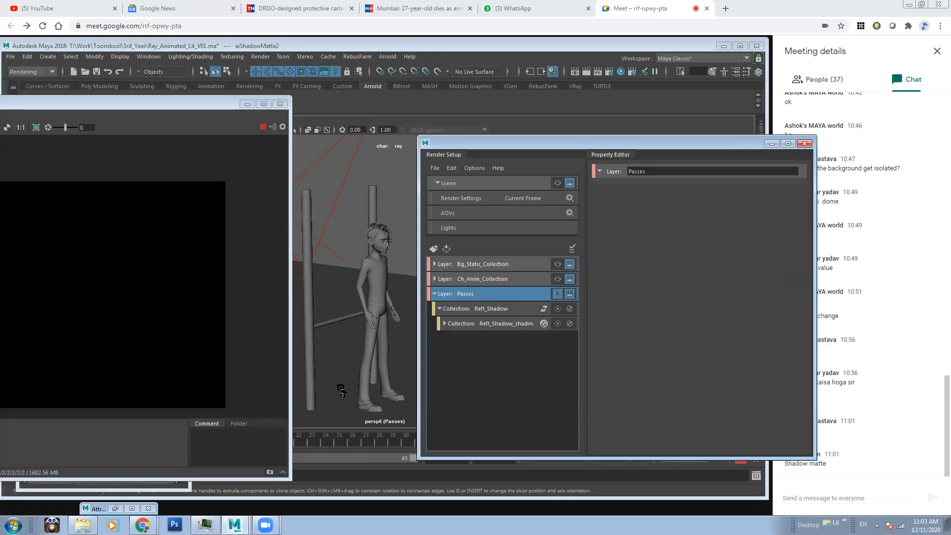
{"action": "left_click_drag", "start_coordinate": [161, 110], "coordinate": [240, 121]}
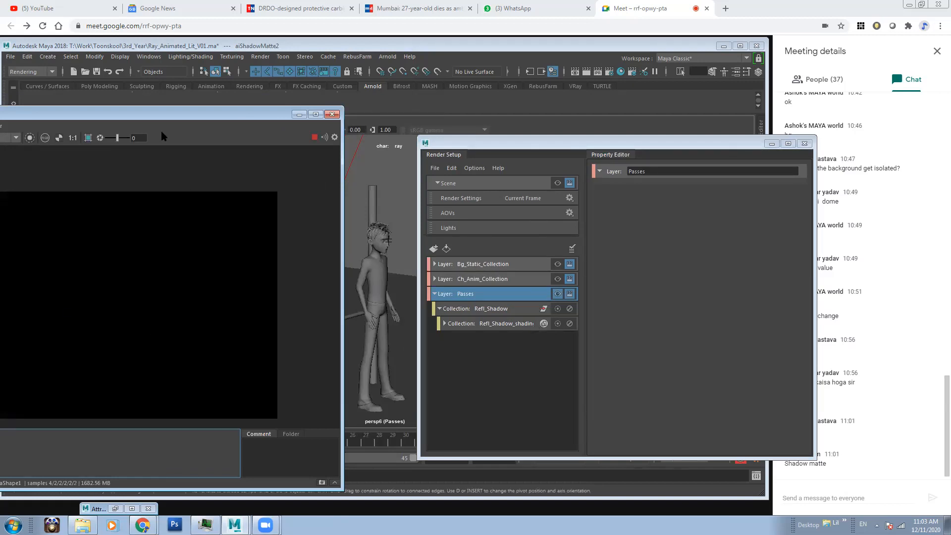
{"action": "left_click_drag", "start_coordinate": [158, 115], "coordinate": [195, 112]}
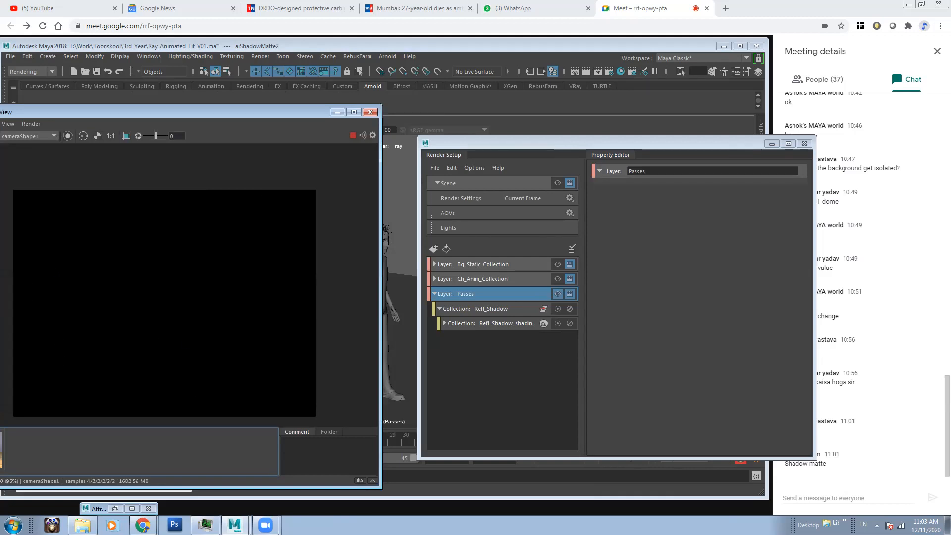
{"action": "left_click_drag", "start_coordinate": [291, 113], "coordinate": [185, 115]}
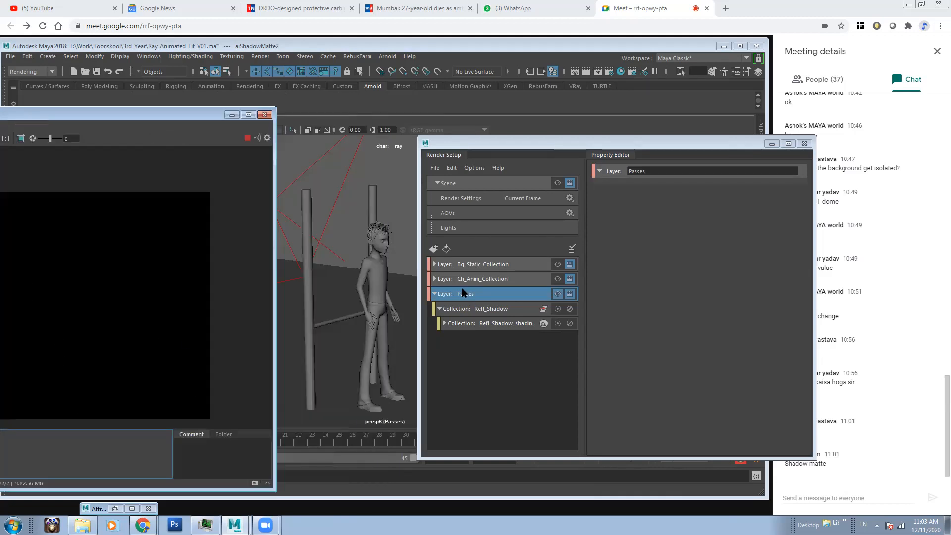
Delete the shading engines subcollection and the Refl_Shadow collection from the Passes layer, then refresh the layer's visibility.
{"action": "left_click", "coordinate": [512, 326]}
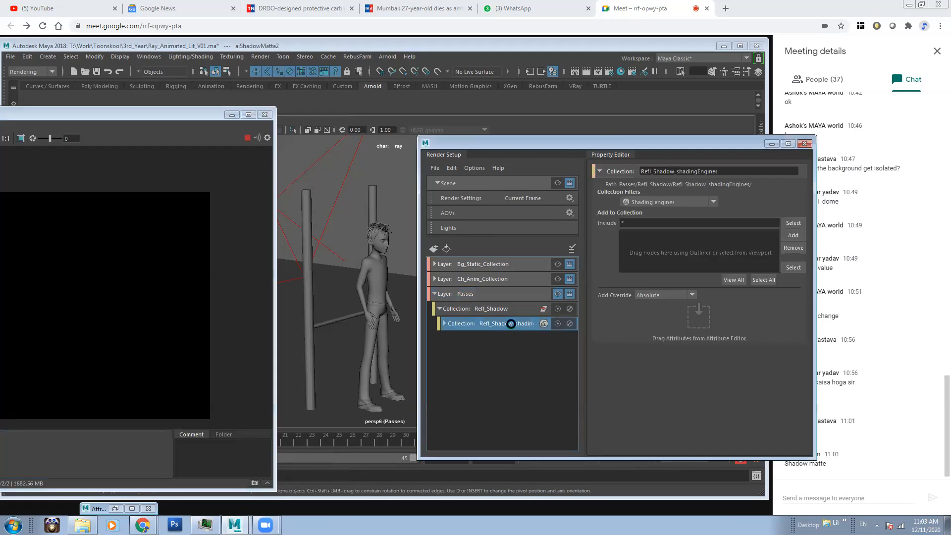
{"action": "key", "text": "Delete"}
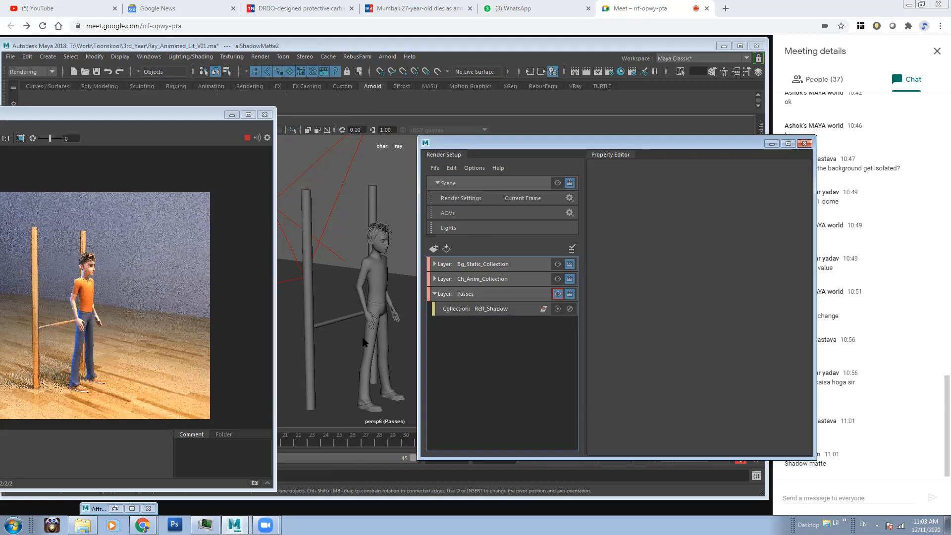
{"action": "left_click", "coordinate": [495, 308]}
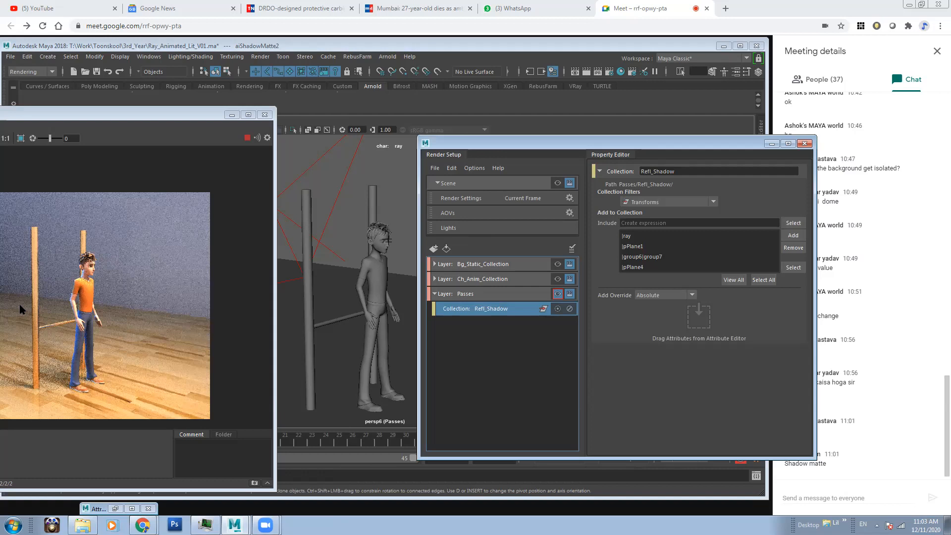
{"action": "left_click", "coordinate": [478, 358]}
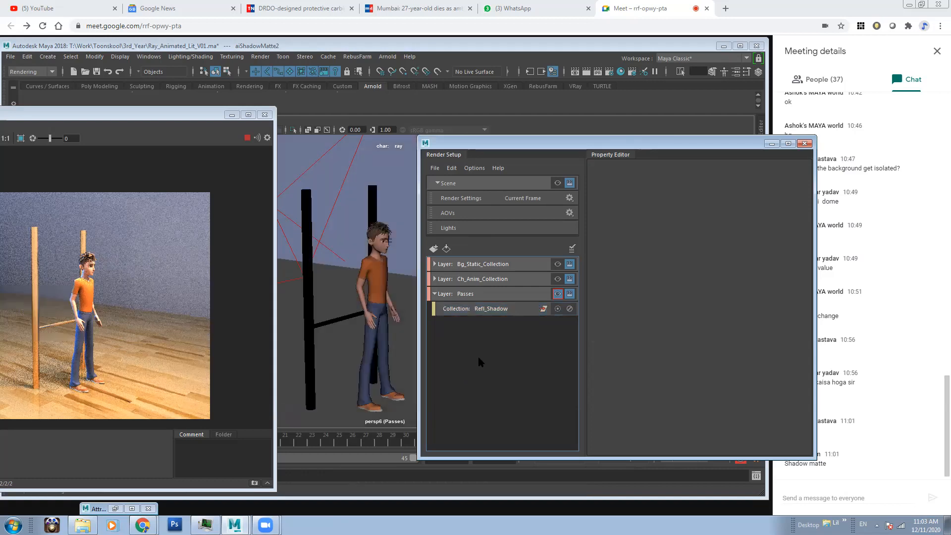
{"action": "left_click", "coordinate": [506, 310]}
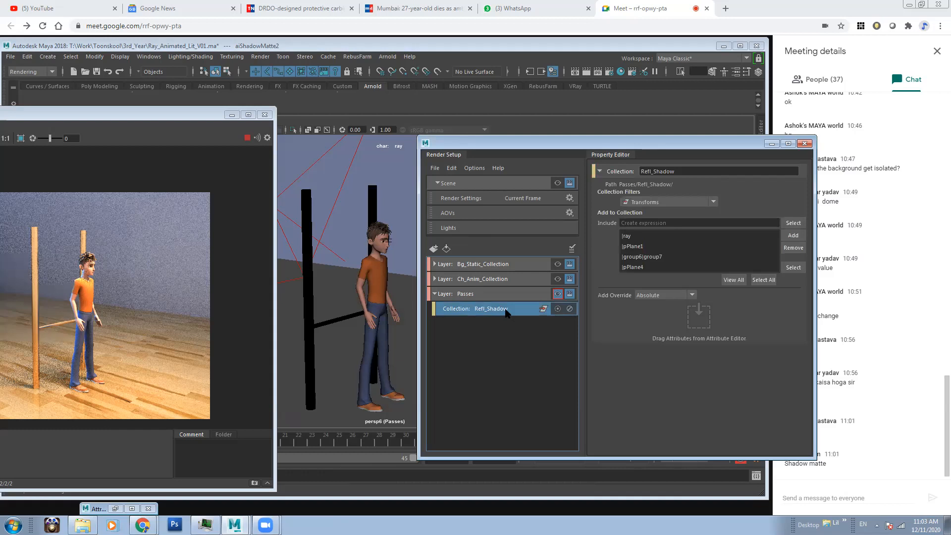
{"action": "key", "text": "Delete"}
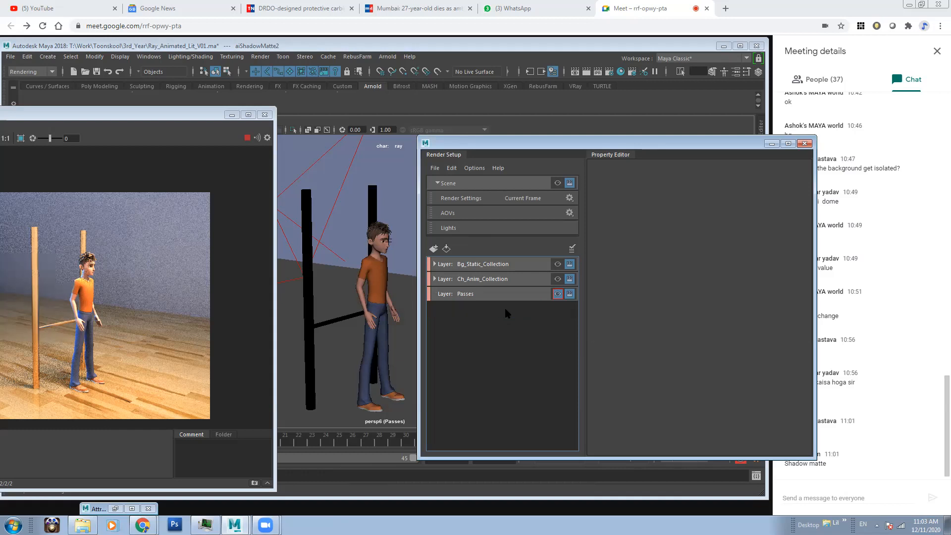
{"action": "left_click", "coordinate": [558, 294]}
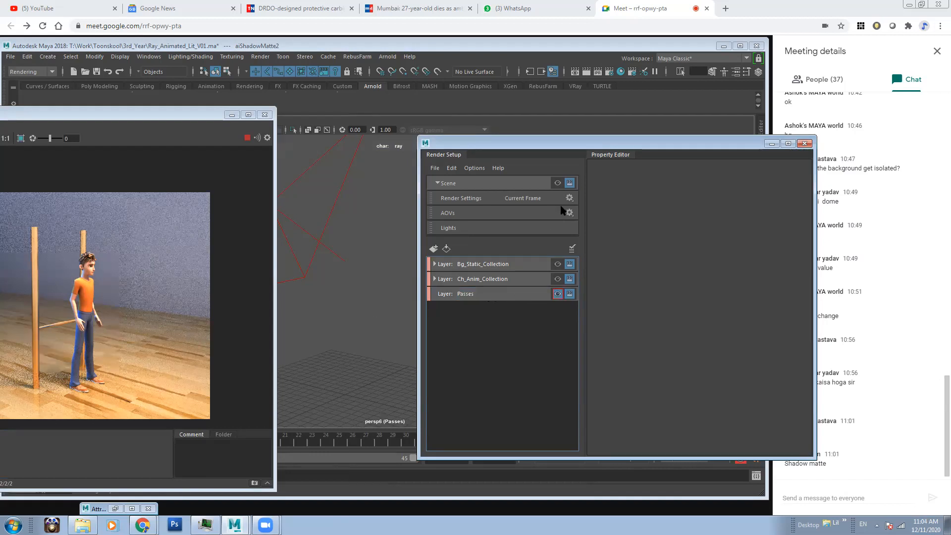
Create a collection named Ch in the Passes layer.
{"action": "left_click", "coordinate": [500, 296]}
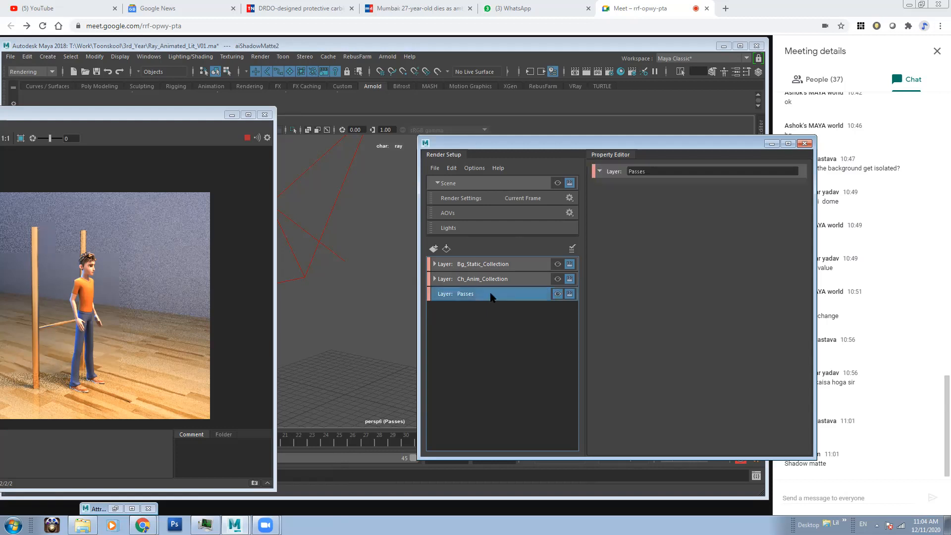
{"action": "right_click", "coordinate": [532, 299]}
{"action": "left_click", "coordinate": [540, 298]}
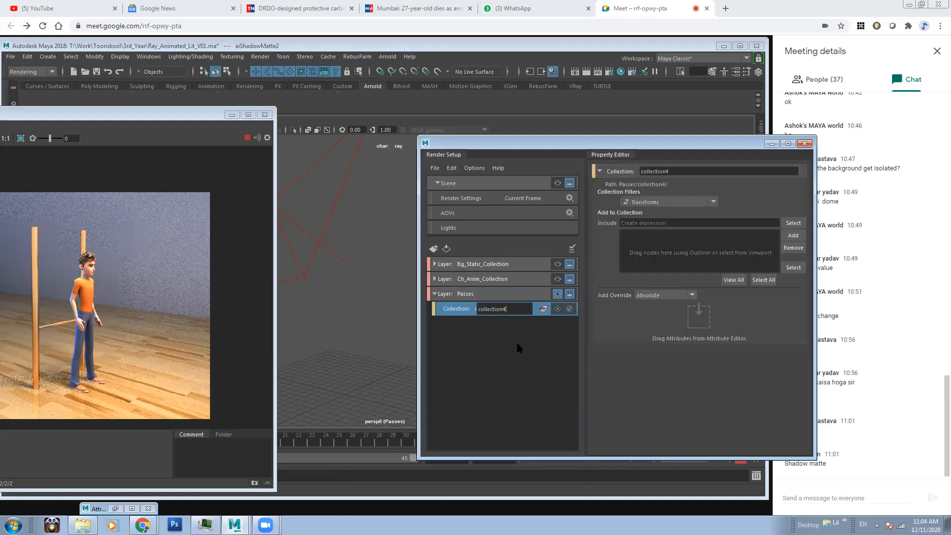
{"action": "key", "text": "BackSpace"}
{"action": "key", "text": "BackSpace"}
{"action": "key", "text": "BackSpace"}
{"action": "left_click_drag", "start_coordinate": [495, 309], "coordinate": [469, 308]}
{"action": "type", "text": "Ch"}
{"action": "left_click", "coordinate": [465, 341]}
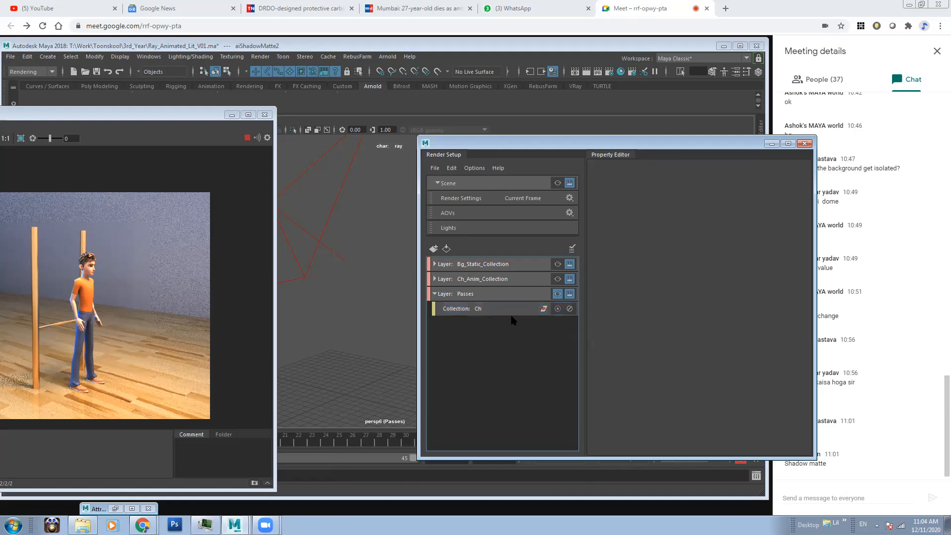
Create a second collection named Bg in the Passes layer.
{"action": "left_click", "coordinate": [497, 299]}
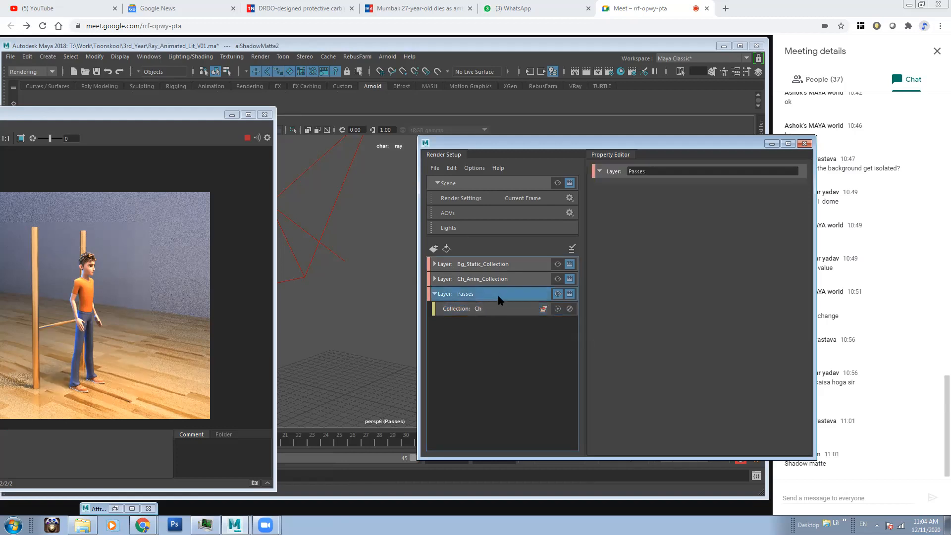
{"action": "right_click", "coordinate": [503, 296]}
{"action": "left_click", "coordinate": [527, 300]}
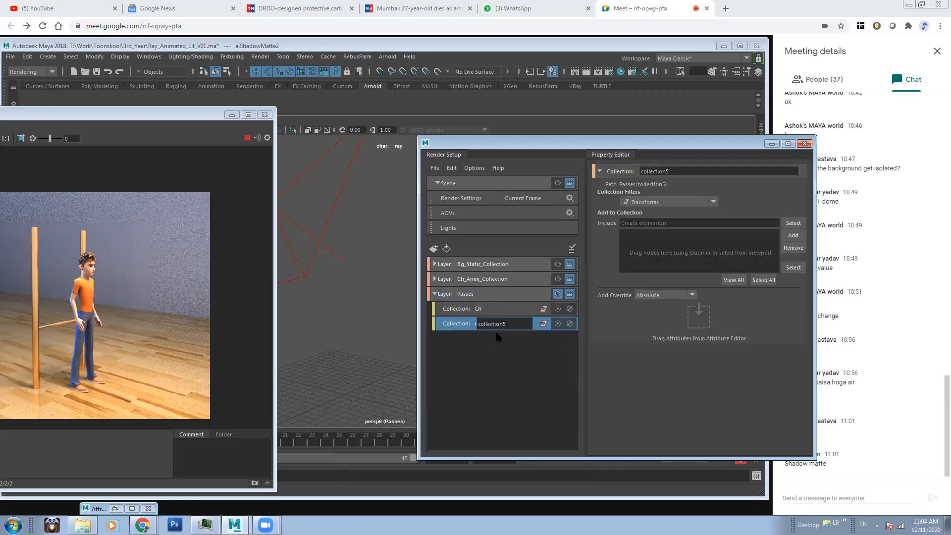
{"action": "double_click", "coordinate": [510, 322]}
{"action": "type", "text": "Bg"}
{"action": "key", "text": "Return"}
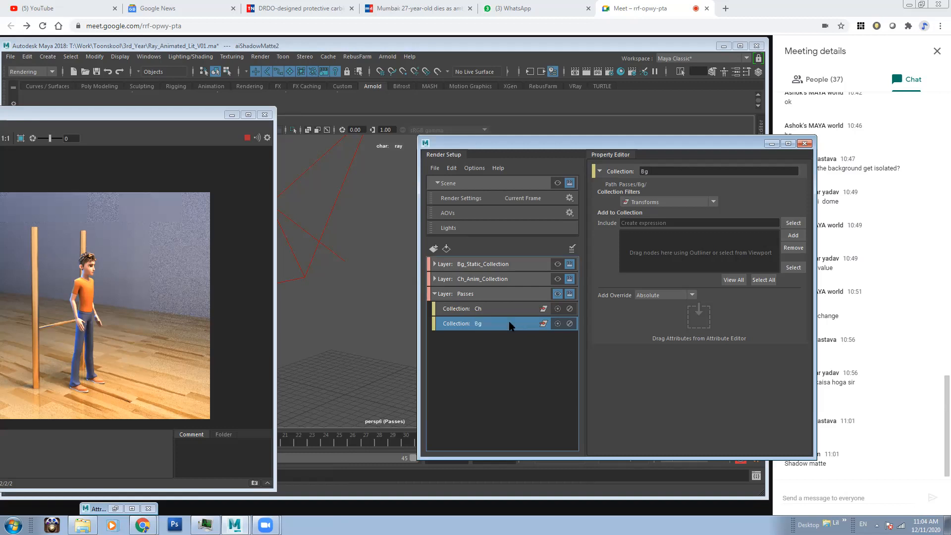
{"action": "left_click", "coordinate": [498, 309]}
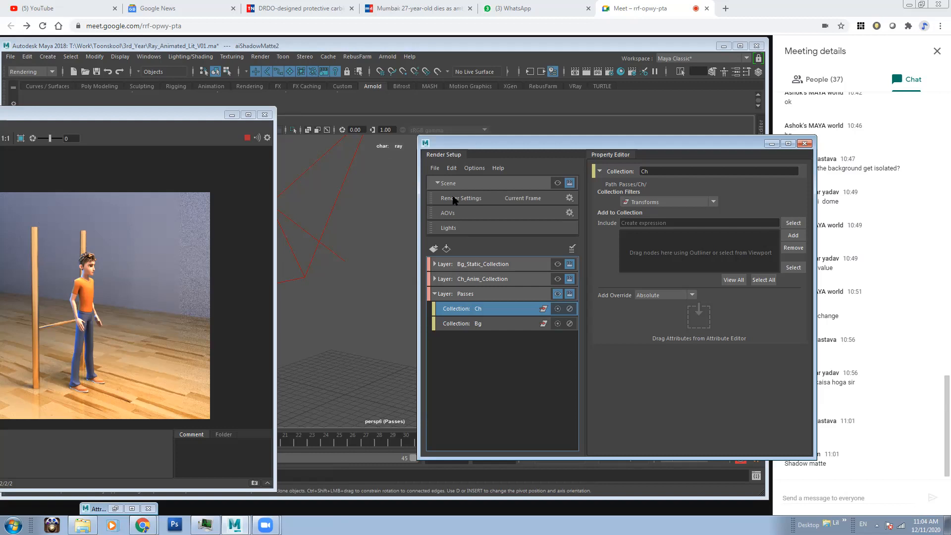
{"action": "left_click_drag", "start_coordinate": [495, 146], "coordinate": [473, 149]}
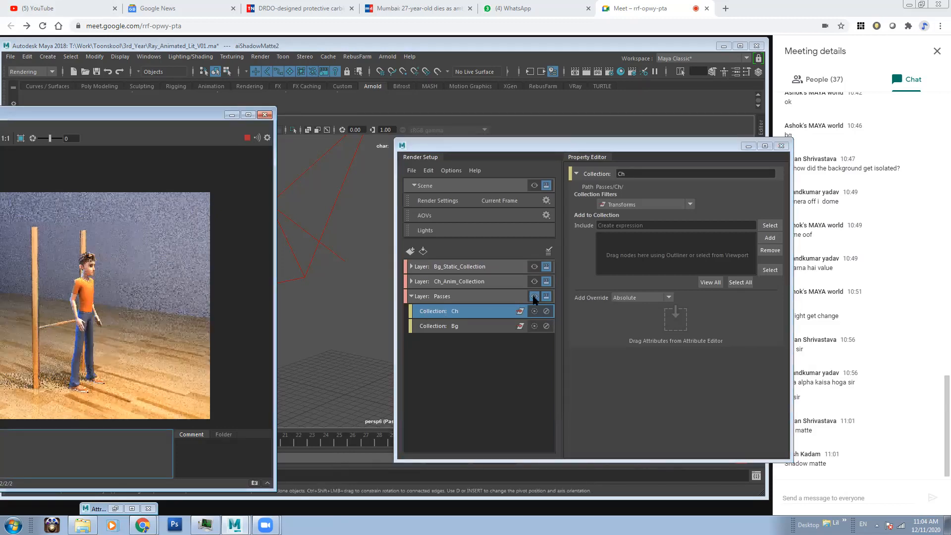
{"action": "left_click", "coordinate": [479, 325]}
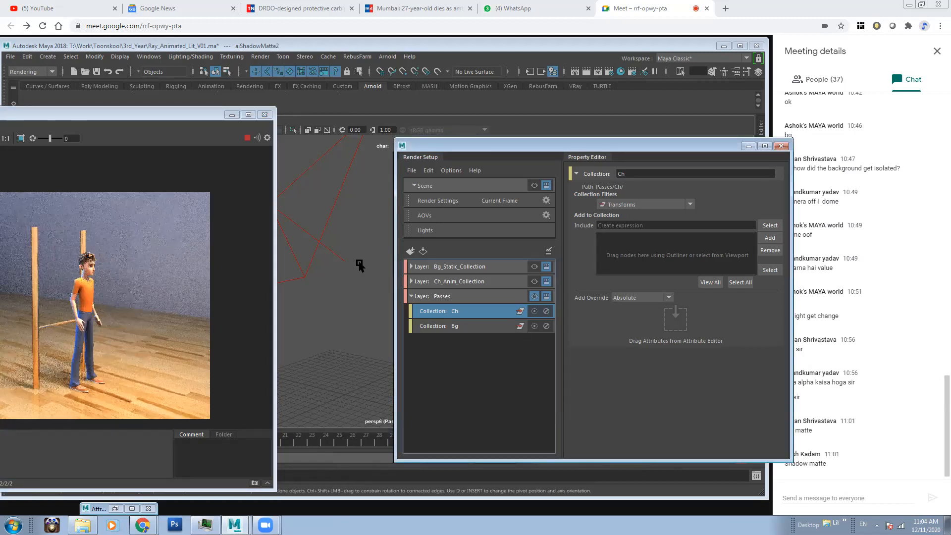
{"action": "left_click", "coordinate": [535, 296]}
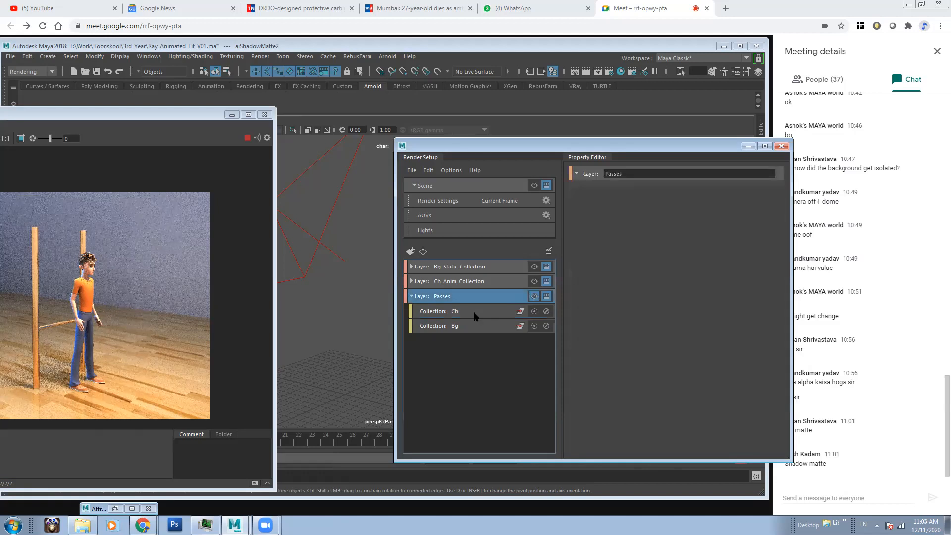
Delete the Ch and Bg collections together with the Passes layer, and stop the running render.
{"action": "left_click", "coordinate": [480, 312]}
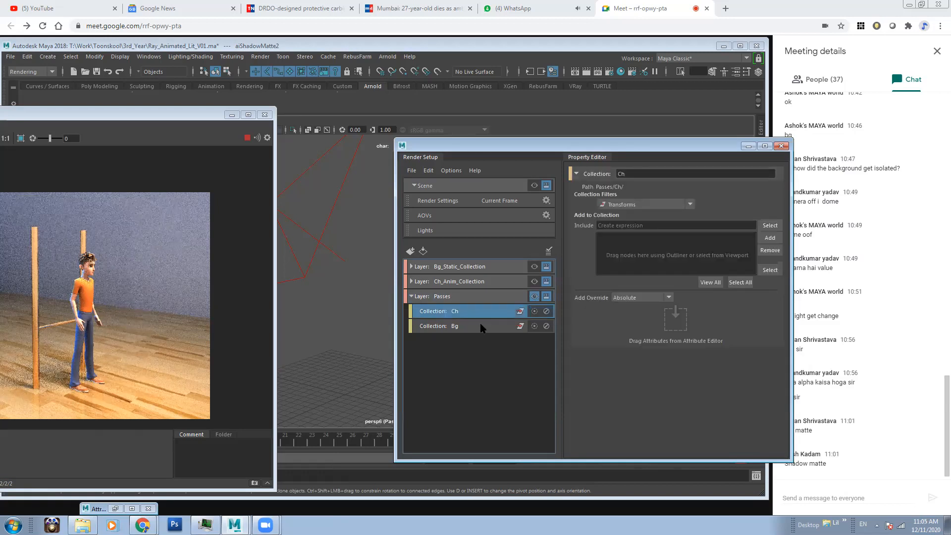
{"action": "left_click", "coordinate": [465, 297]}
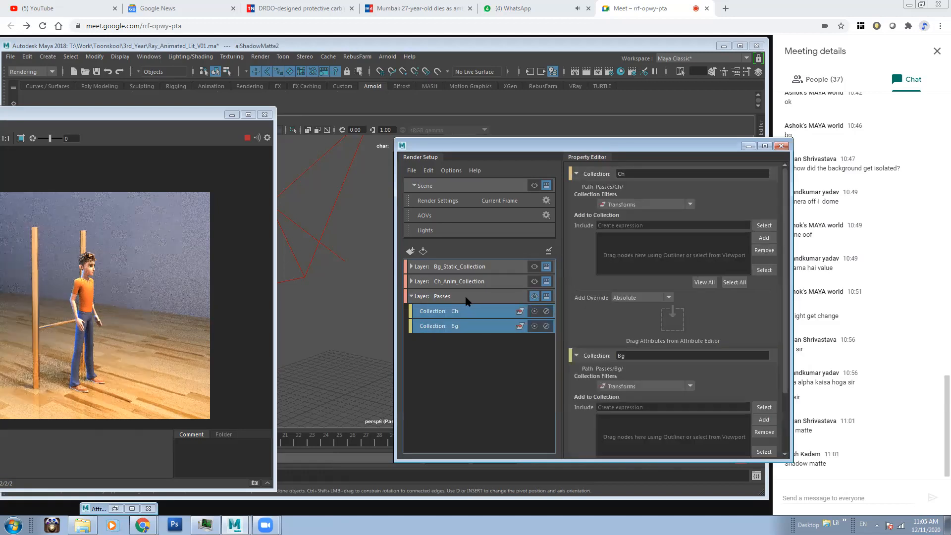
{"action": "key", "text": "Delete"}
{"action": "key", "text": "Delete"}
{"action": "left_click", "coordinate": [467, 298]}
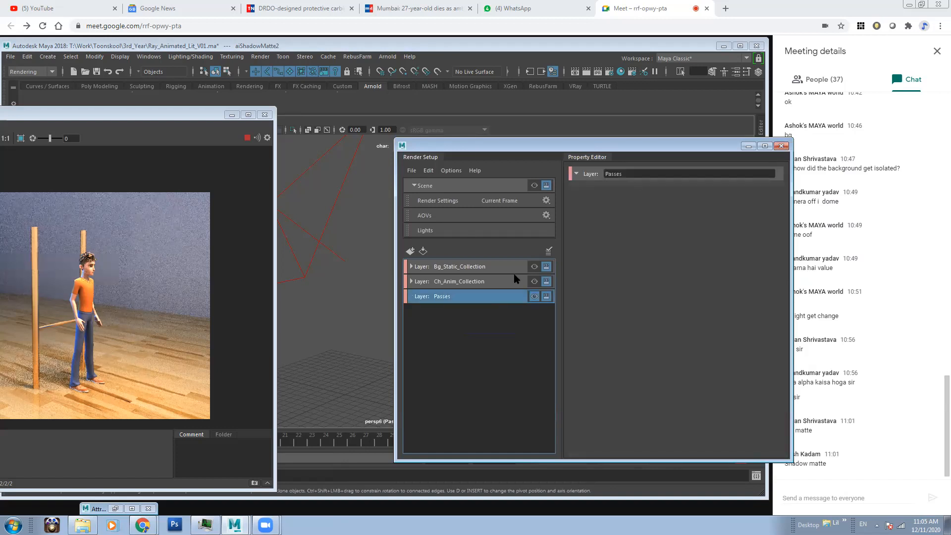
{"action": "key", "text": "Delete"}
{"action": "left_click", "coordinate": [247, 139]}
{"action": "left_click", "coordinate": [247, 139]}
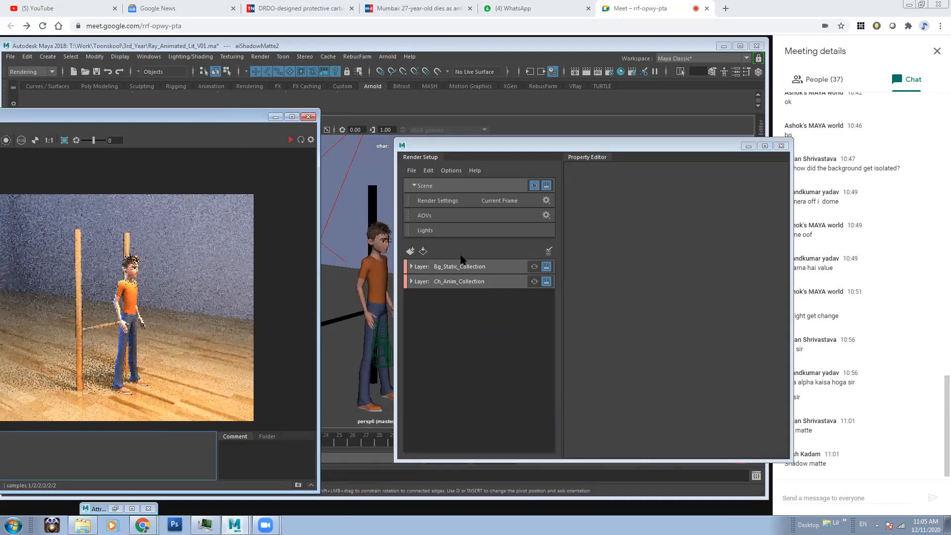
Create a new render layer named Ch_Refl_Shadow.
{"action": "left_click", "coordinate": [438, 290]}
{"action": "left_click", "coordinate": [410, 250]}
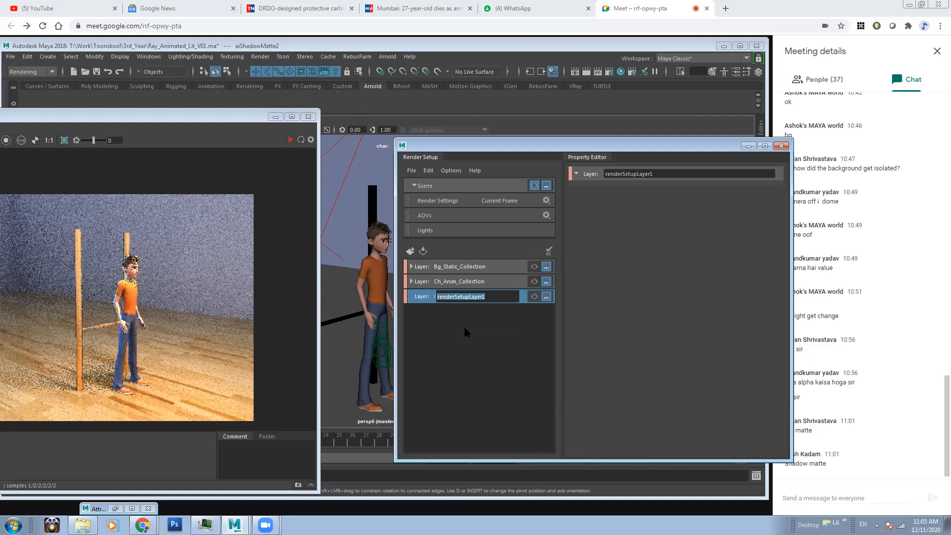
{"action": "type", "text": "Ch_Refl_Shadow"}
{"action": "key", "text": "Return"}
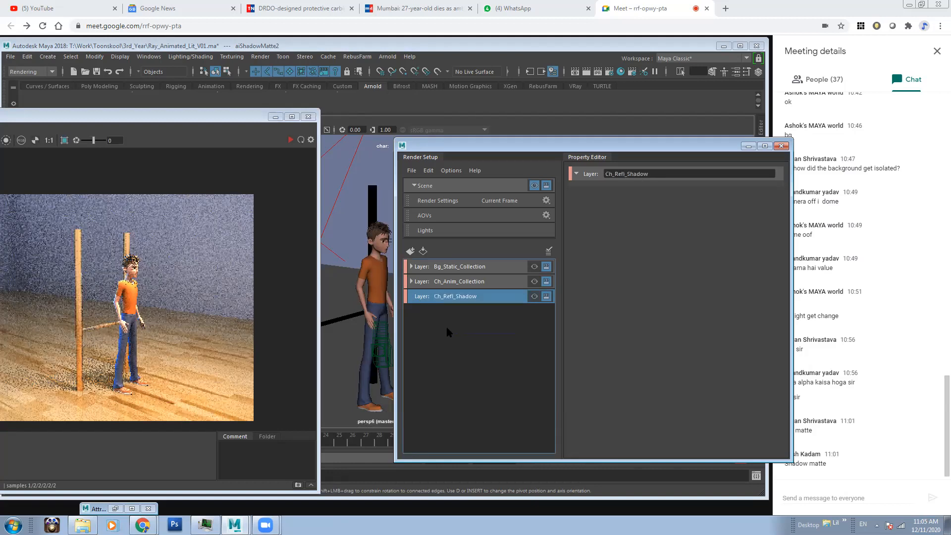
Make the Ch_Refl_Shadow layer visible, start its render and move the RenderView clear of the Render Setup window.
{"action": "left_click", "coordinate": [446, 327]}
{"action": "left_click", "coordinate": [533, 295]}
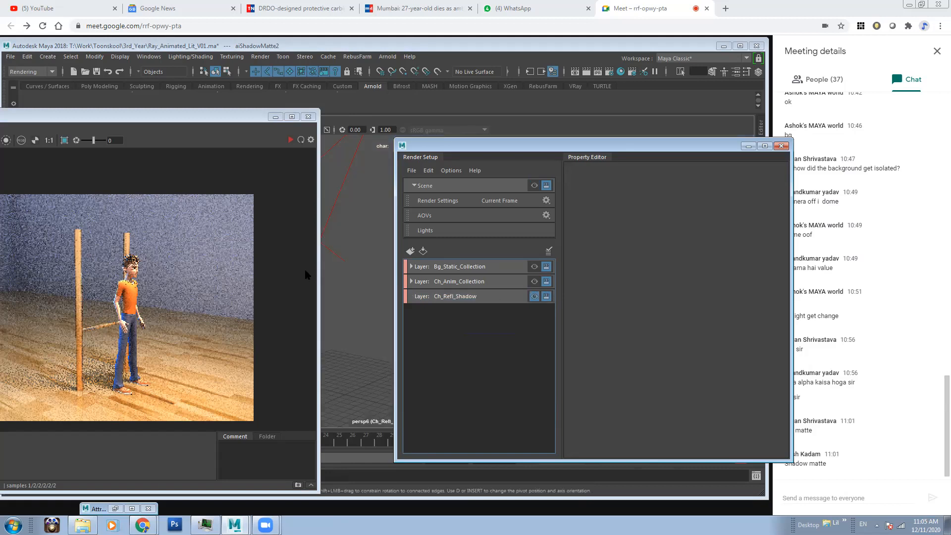
{"action": "left_click", "coordinate": [291, 140]}
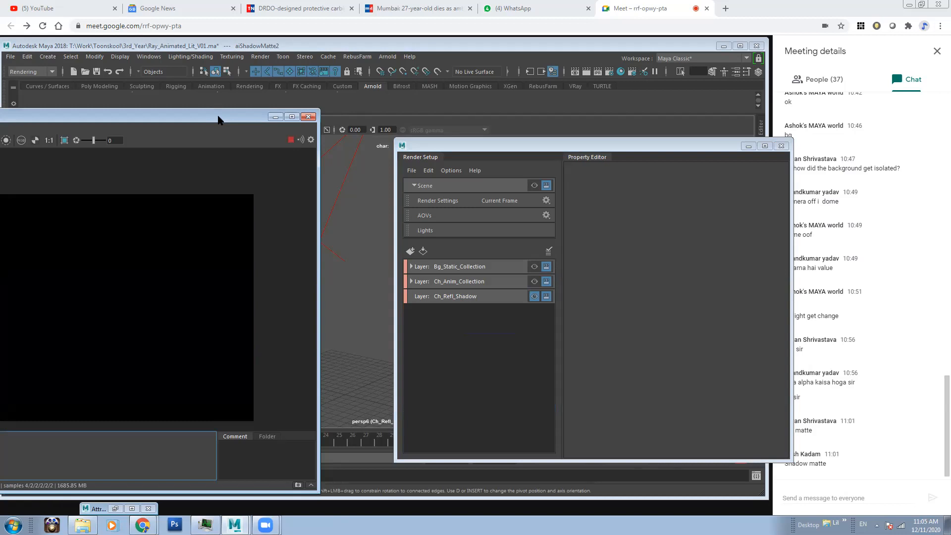
{"action": "left_click_drag", "start_coordinate": [218, 121], "coordinate": [284, 94]}
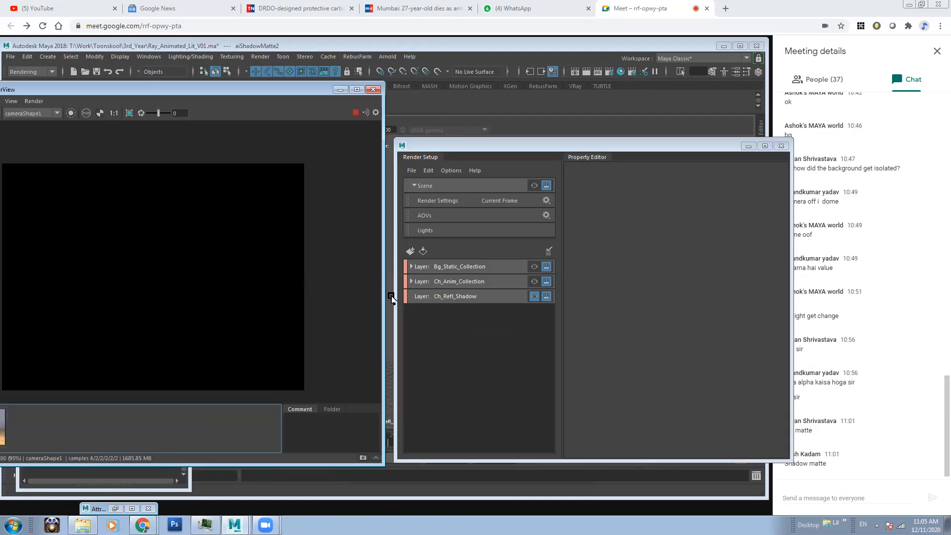
Create a collection named Ch in the Ch_Refl_Shadow layer.
{"action": "left_click", "coordinate": [499, 303]}
{"action": "left_click", "coordinate": [499, 301]}
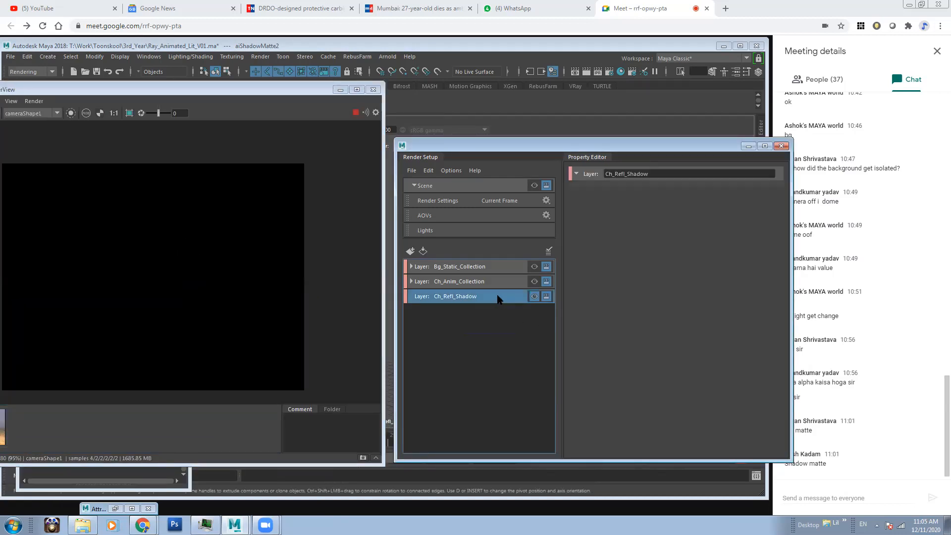
{"action": "right_click", "coordinate": [499, 297]}
{"action": "left_click", "coordinate": [530, 300]}
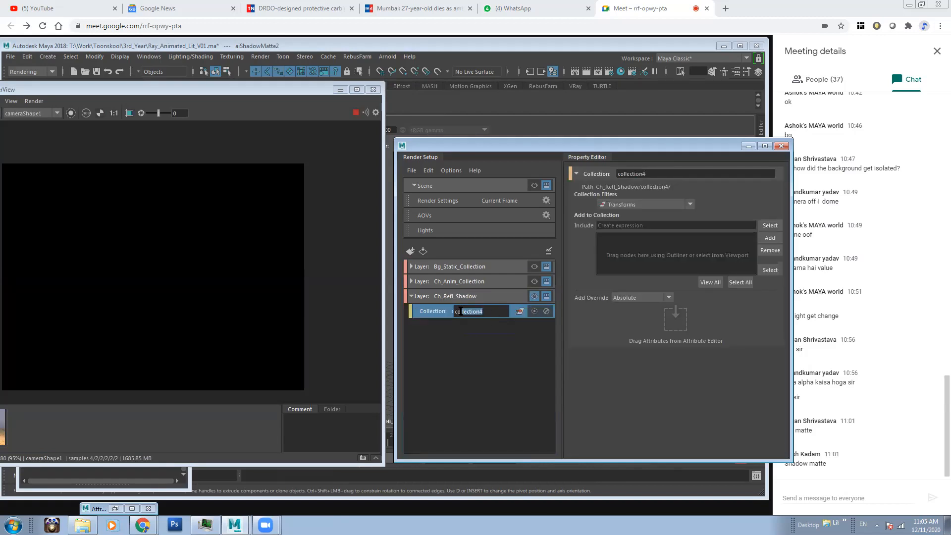
{"action": "type", "text": "Ch"}
{"action": "key", "text": "Return"}
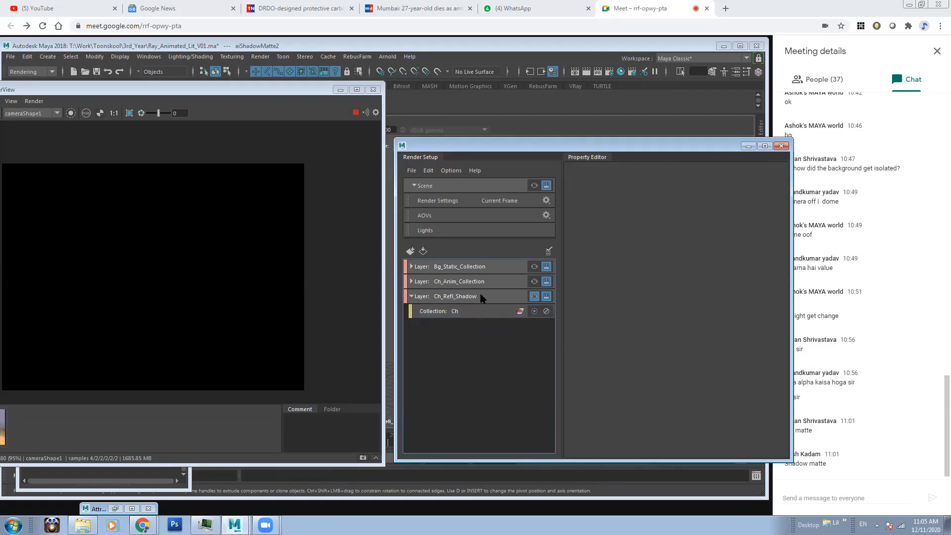
Create a second collection named Bg in the Ch_Refl_Shadow layer.
{"action": "left_click", "coordinate": [483, 298]}
{"action": "right_click", "coordinate": [489, 297]}
{"action": "left_click", "coordinate": [491, 299]}
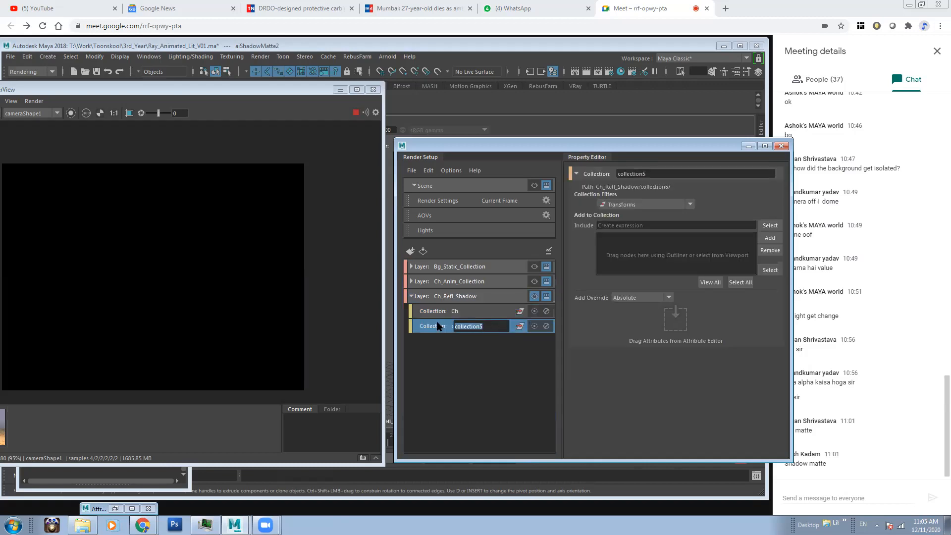
{"action": "type", "text": "Bg"}
{"action": "key", "text": "Return"}
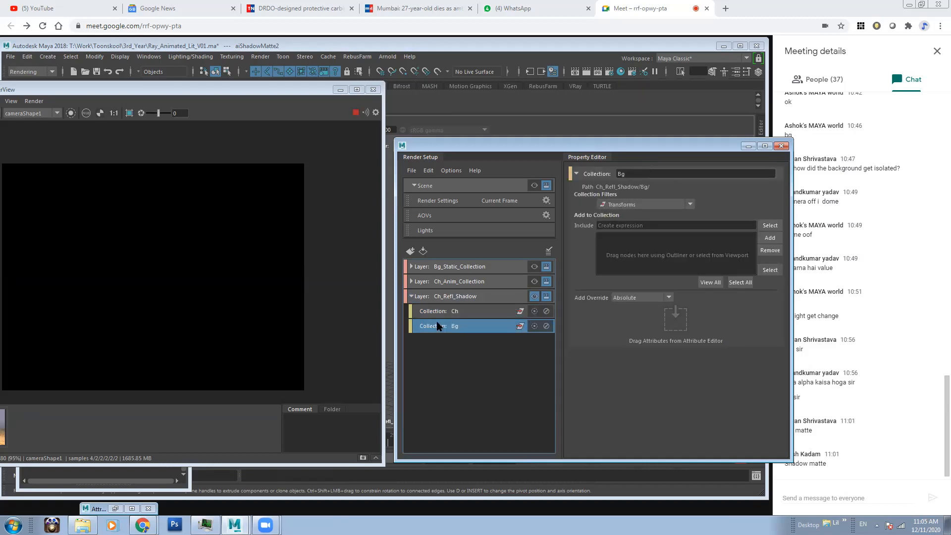
Add the ray character group from the Outliner to the Ch collection, and minimize the Outliner.
{"action": "left_click", "coordinate": [475, 310]}
{"action": "left_click", "coordinate": [144, 58]}
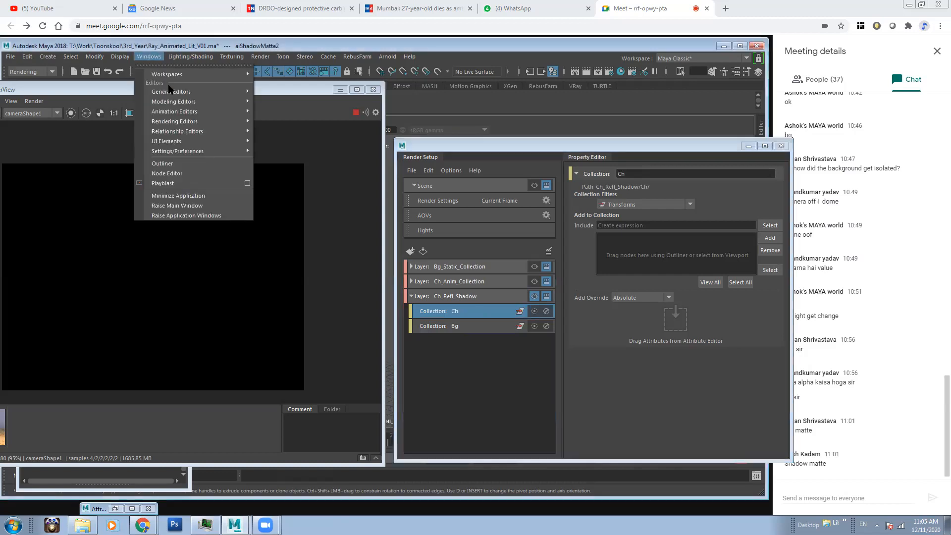
{"action": "left_click", "coordinate": [163, 171]}
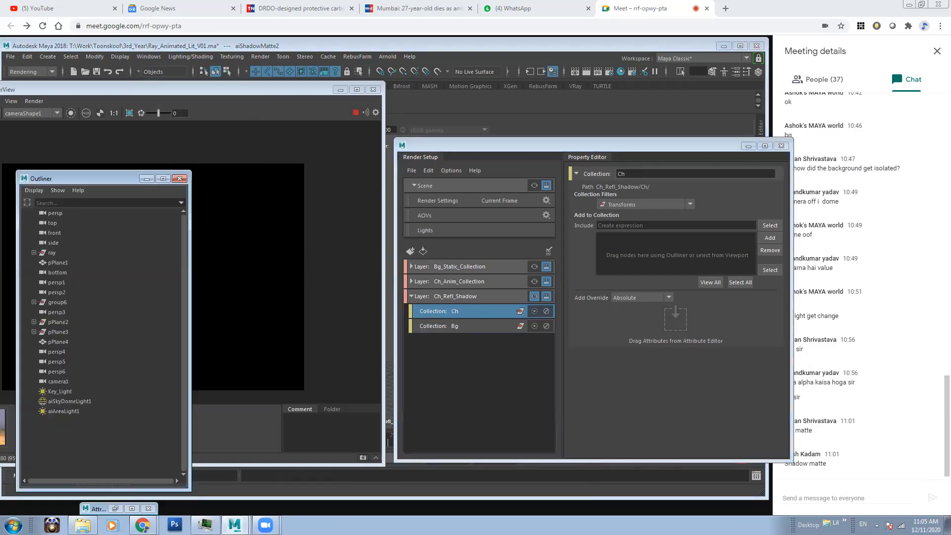
{"action": "left_click", "coordinate": [52, 252]}
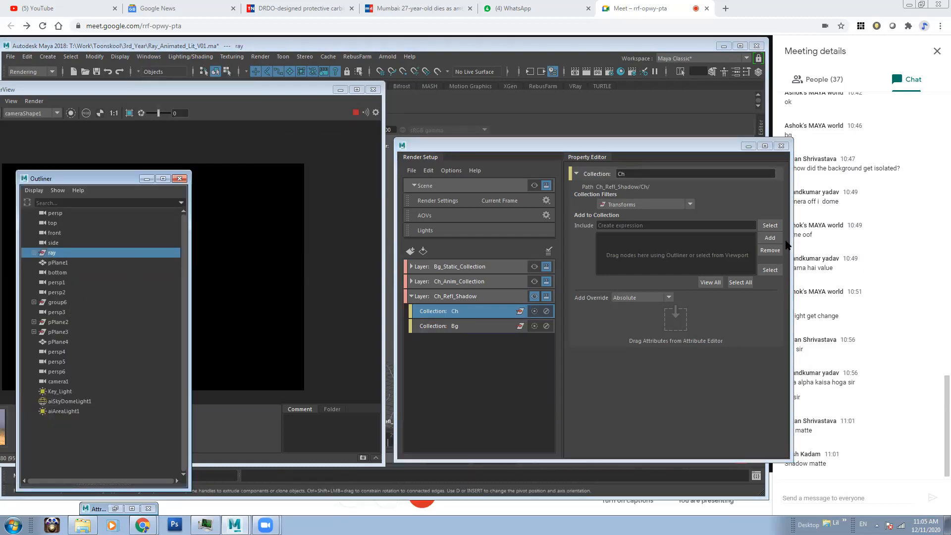
{"action": "left_click", "coordinate": [770, 238]}
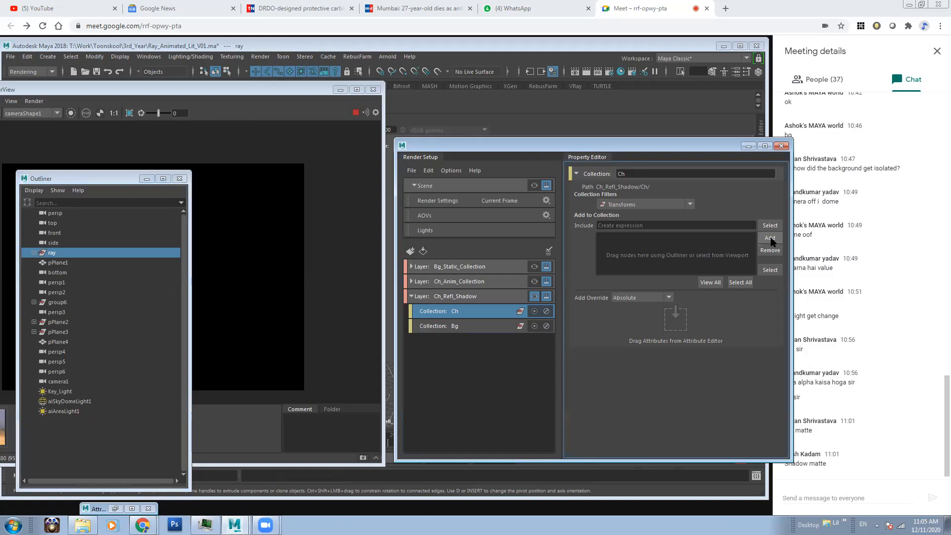
{"action": "left_click", "coordinate": [147, 178]}
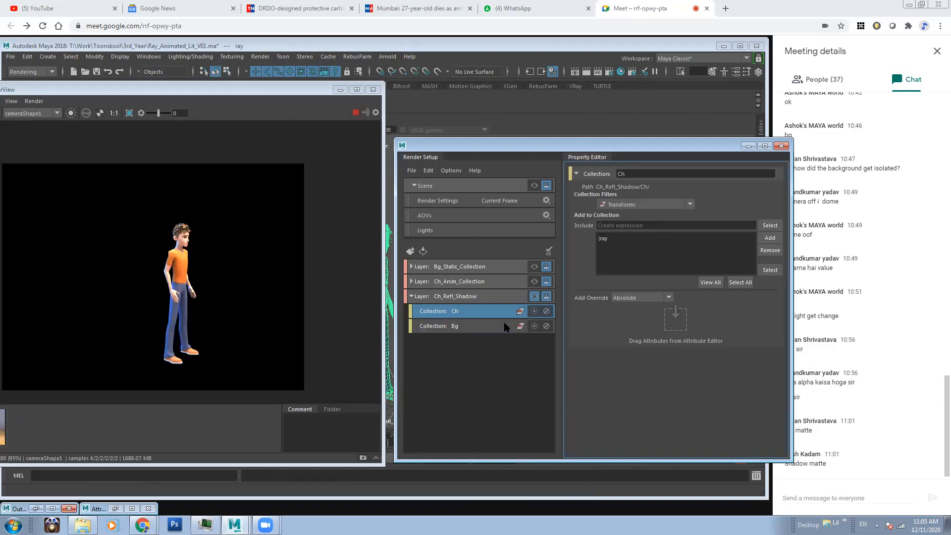
Uncover the viewport, turn off the Ch_Refl_Shadow layer's visibility to show the whole scene, and stop the render.
{"action": "left_click", "coordinate": [489, 326]}
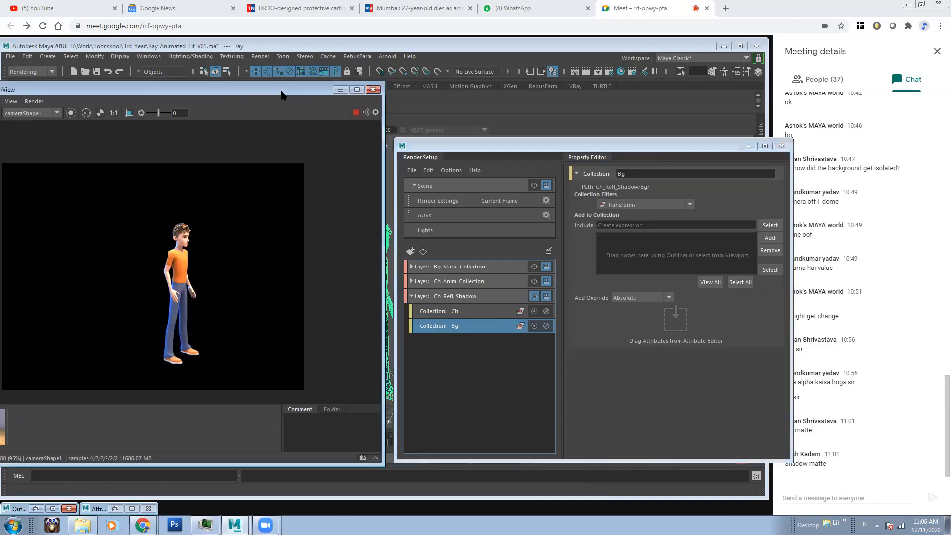
{"action": "left_click_drag", "start_coordinate": [282, 91], "coordinate": [234, 297]}
{"action": "left_click", "coordinate": [531, 295]}
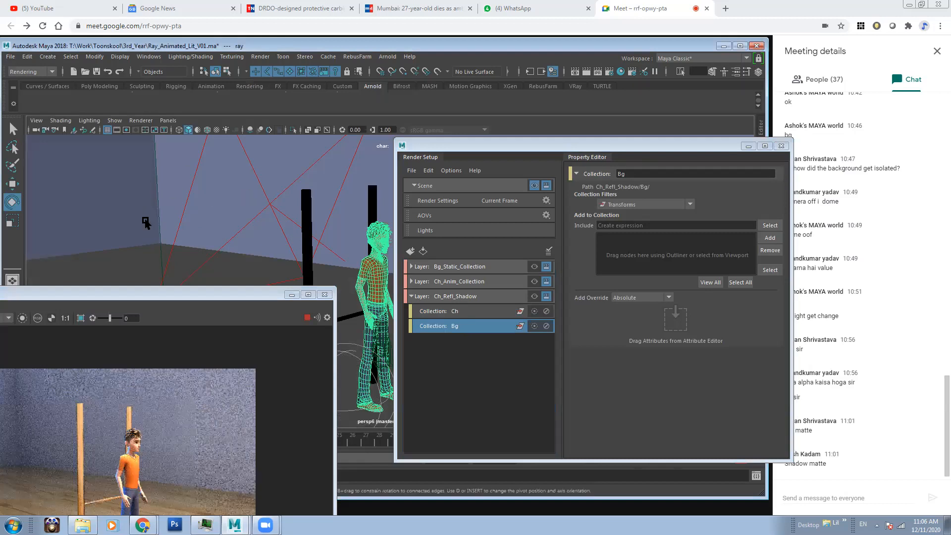
{"action": "left_click", "coordinate": [307, 321]}
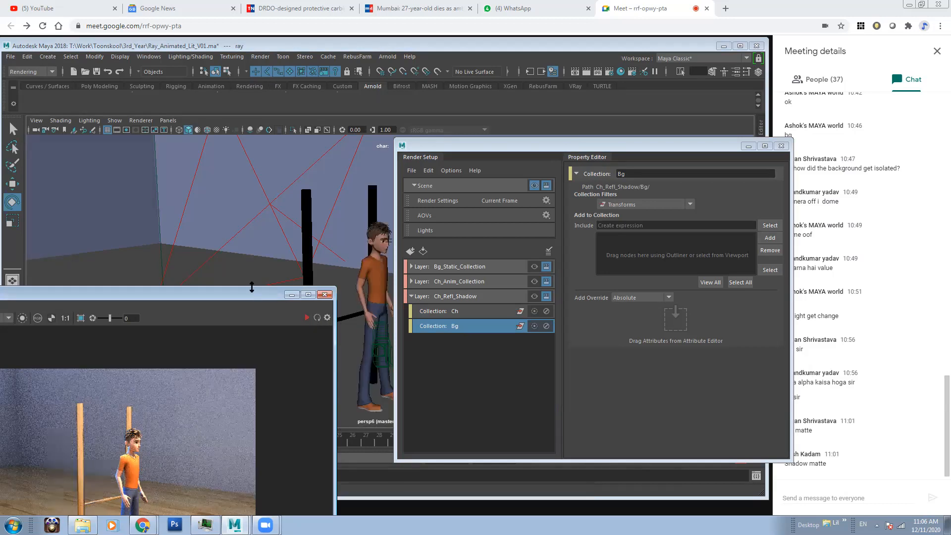
Add the wall, the floor and the wooden pole group (pPlane4, pPlane1 and group7) to the Bg collection.
{"action": "left_click", "coordinate": [143, 218]}
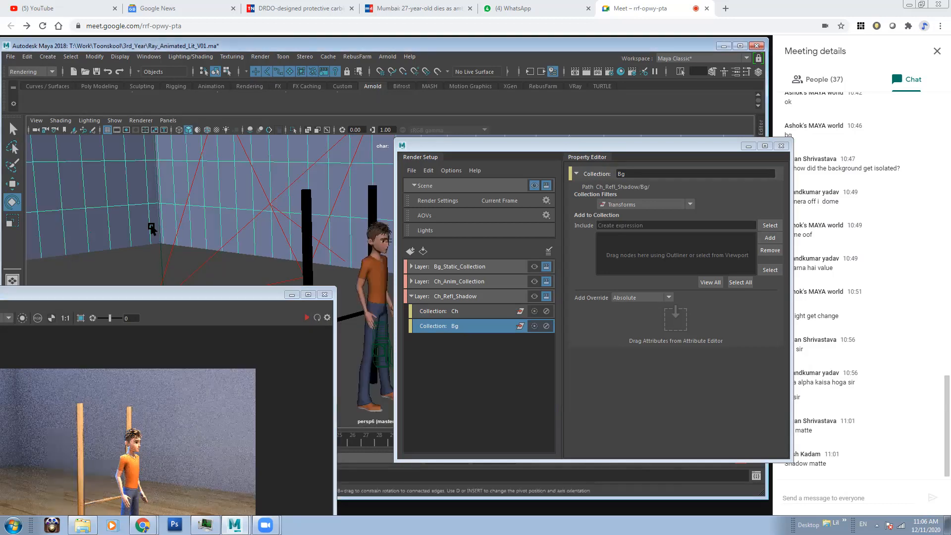
{"action": "left_click", "coordinate": [308, 250]}
{"action": "key", "text": "Up"}
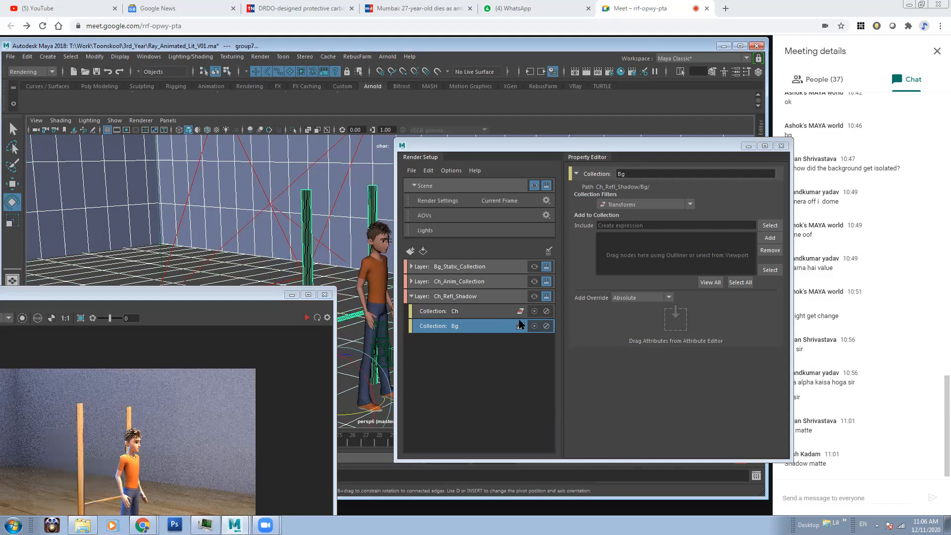
{"action": "left_click", "coordinate": [478, 330]}
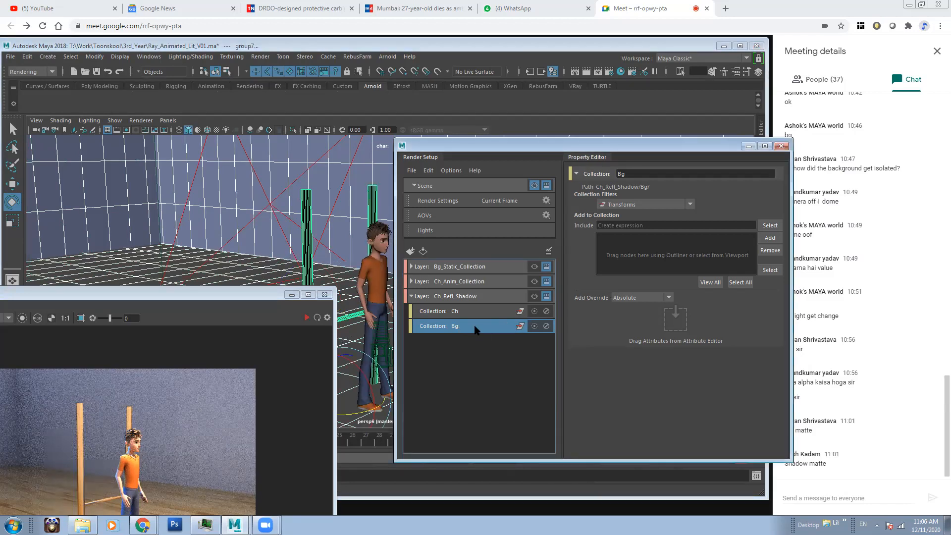
{"action": "left_click", "coordinate": [768, 237]}
Make the Ch_Refl_Shadow layer visible again and render it in the repositioned RenderView.
{"action": "left_click", "coordinate": [207, 294]}
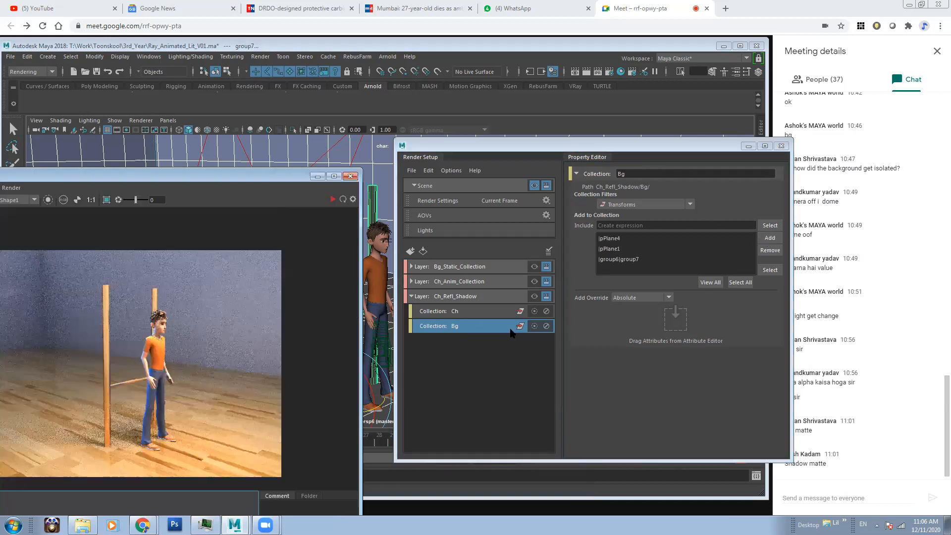
{"action": "left_click", "coordinate": [534, 296]}
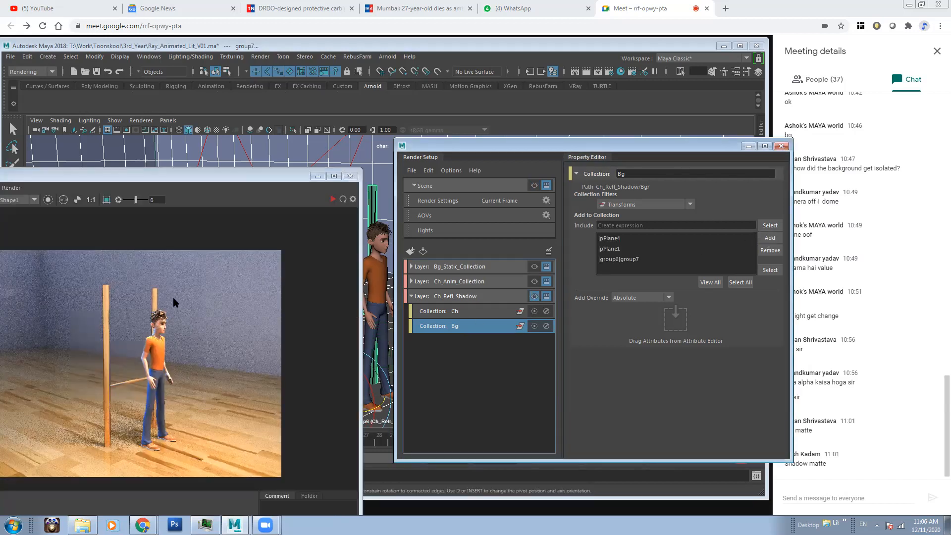
{"action": "left_click", "coordinate": [332, 200]}
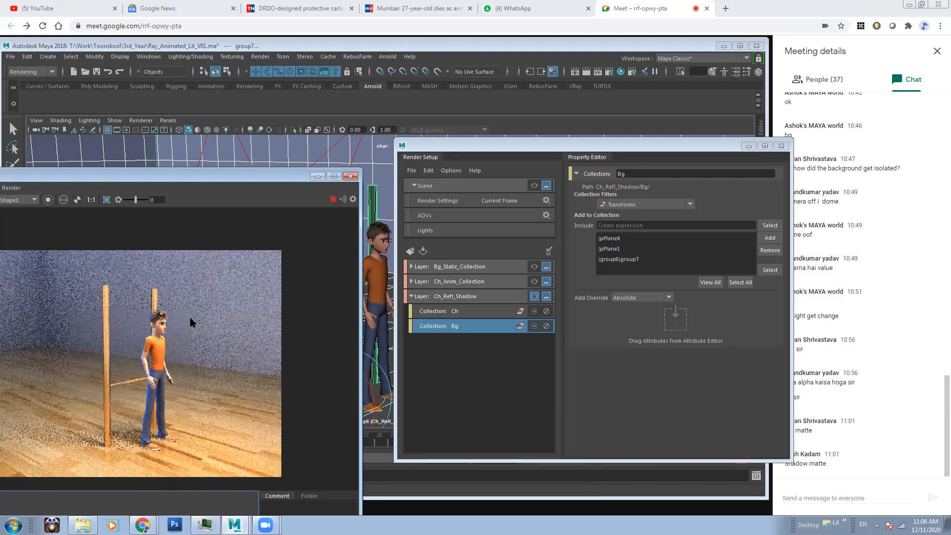
Select the ray entry in the Ch collection and move the Render Setup window off the viewport's far side.
{"action": "left_click", "coordinate": [475, 311]}
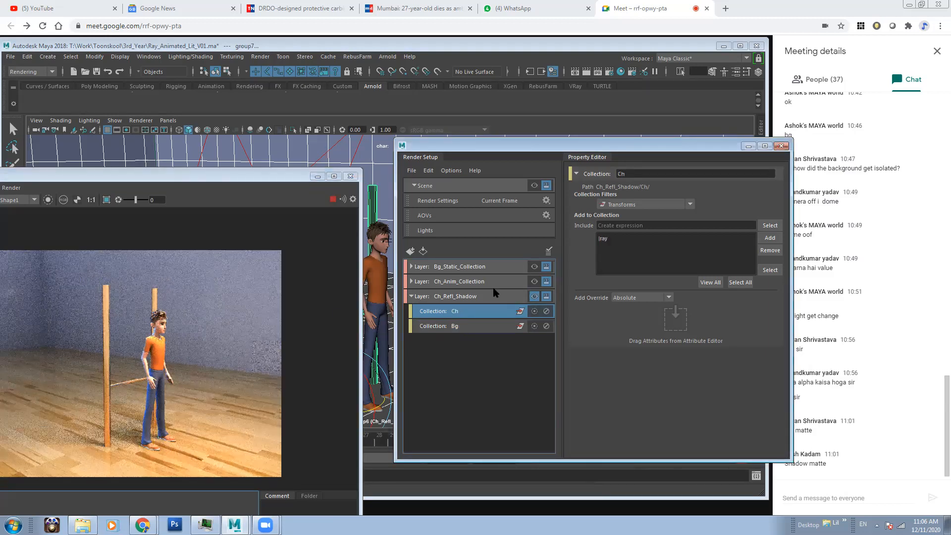
{"action": "left_click", "coordinate": [609, 239]}
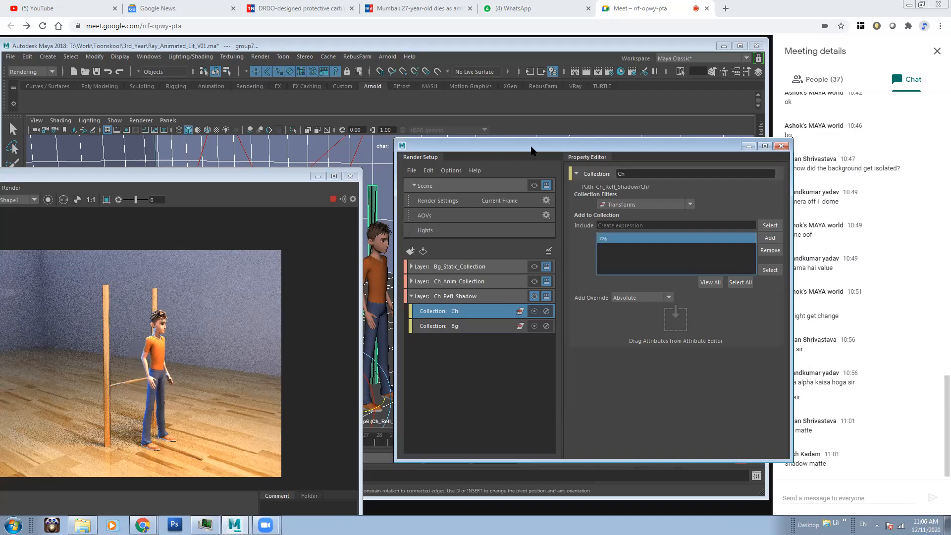
{"action": "left_click_drag", "start_coordinate": [532, 150], "coordinate": [387, 159]}
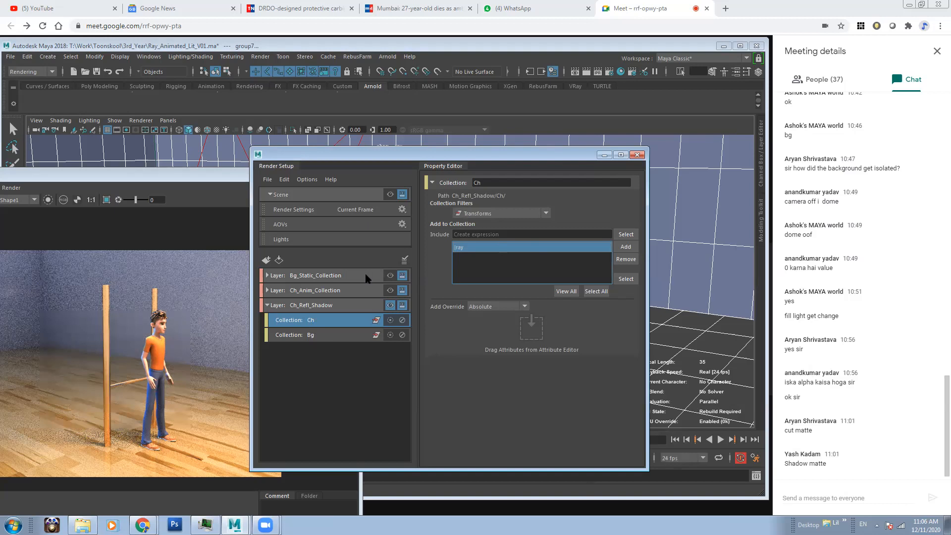
Open the Attribute Editor and examine the render layer options of rs_Bg_Static_Collection.
{"action": "left_click", "coordinate": [737, 72]}
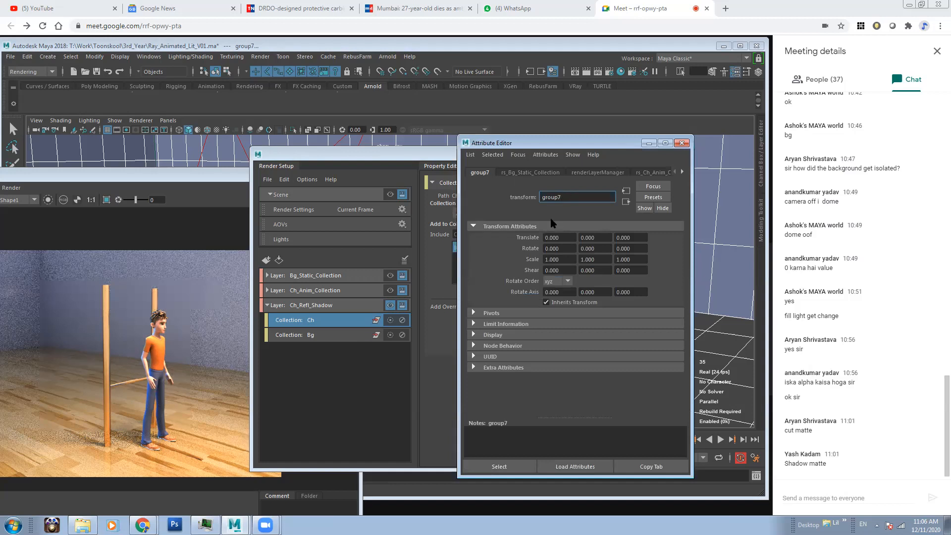
{"action": "left_click", "coordinate": [681, 172]}
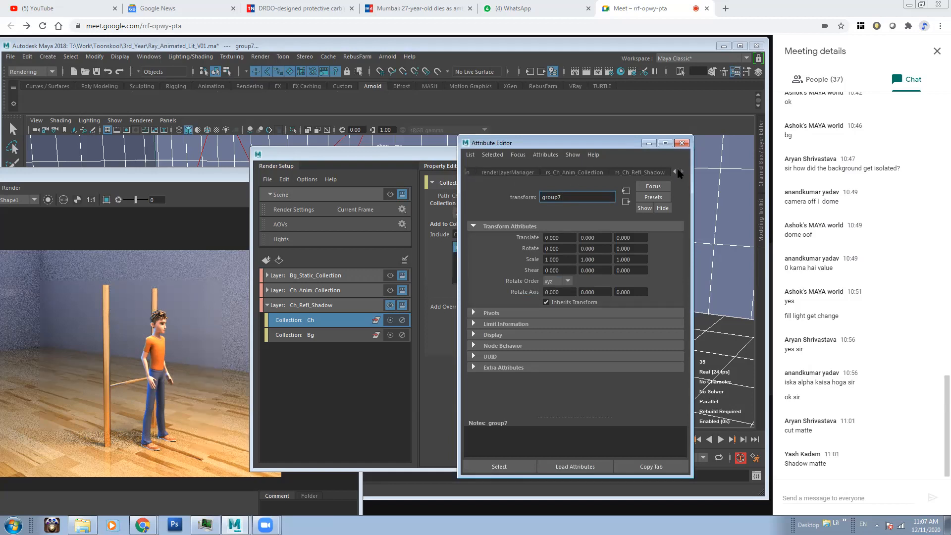
{"action": "left_click", "coordinate": [675, 171]}
{"action": "left_click", "coordinate": [675, 171]}
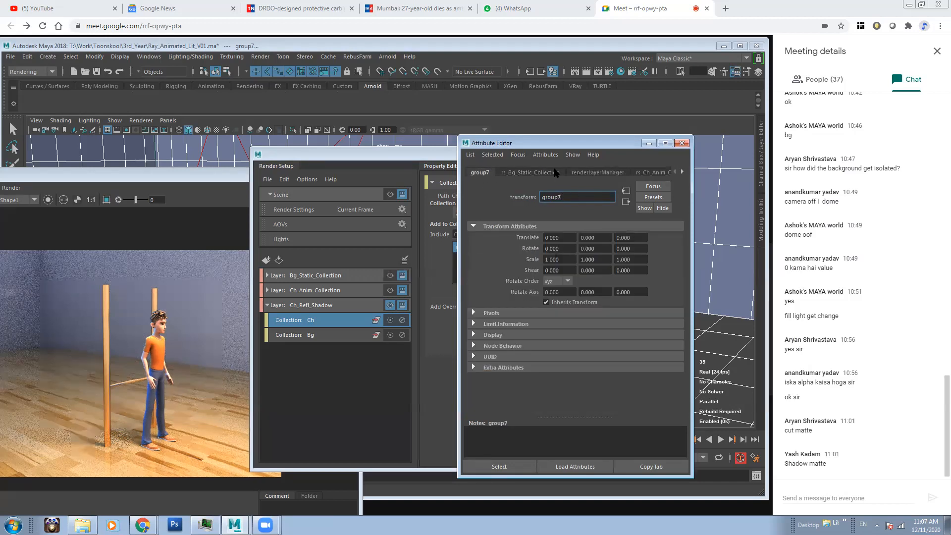
{"action": "left_click", "coordinate": [565, 173]}
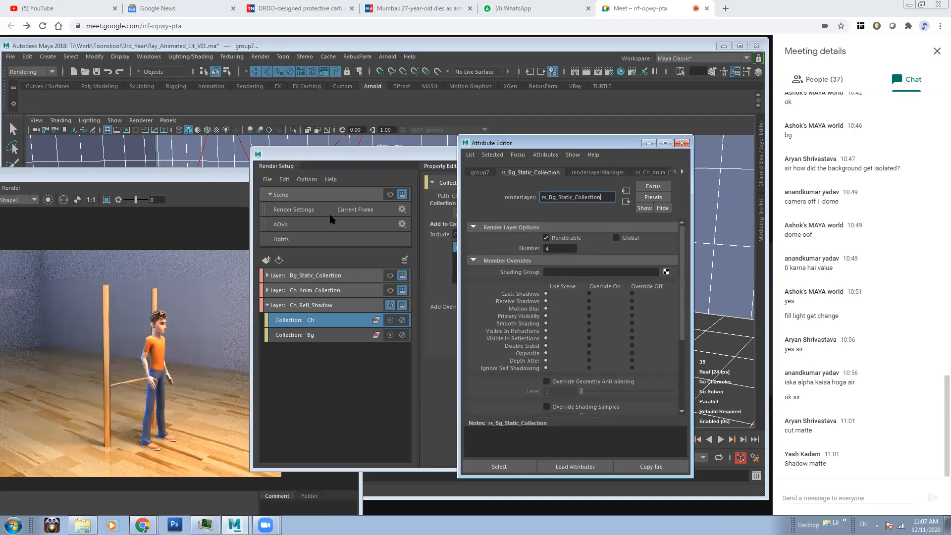
Open the Outliner, expand the ray hierarchy down to ray_geometry and select its button mesh.
{"action": "left_click", "coordinate": [142, 57]}
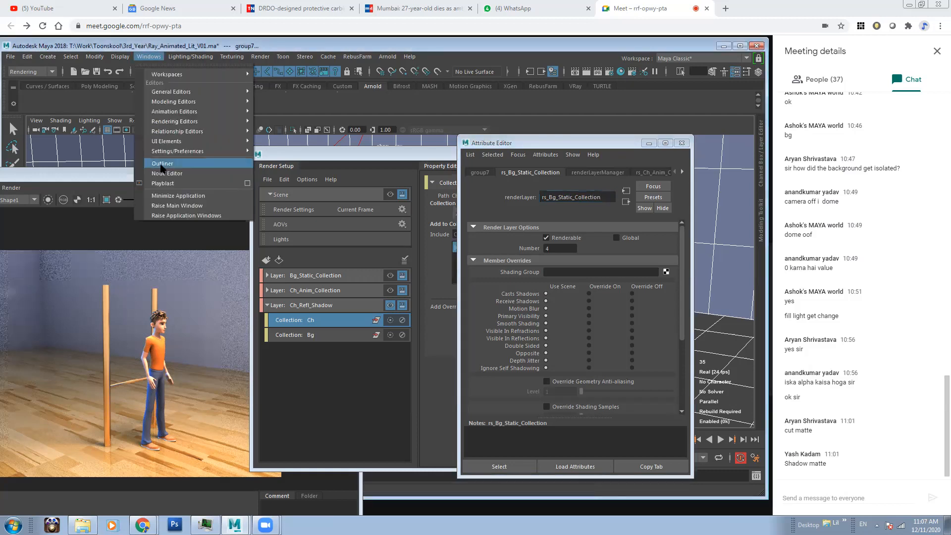
{"action": "left_click", "coordinate": [165, 164]}
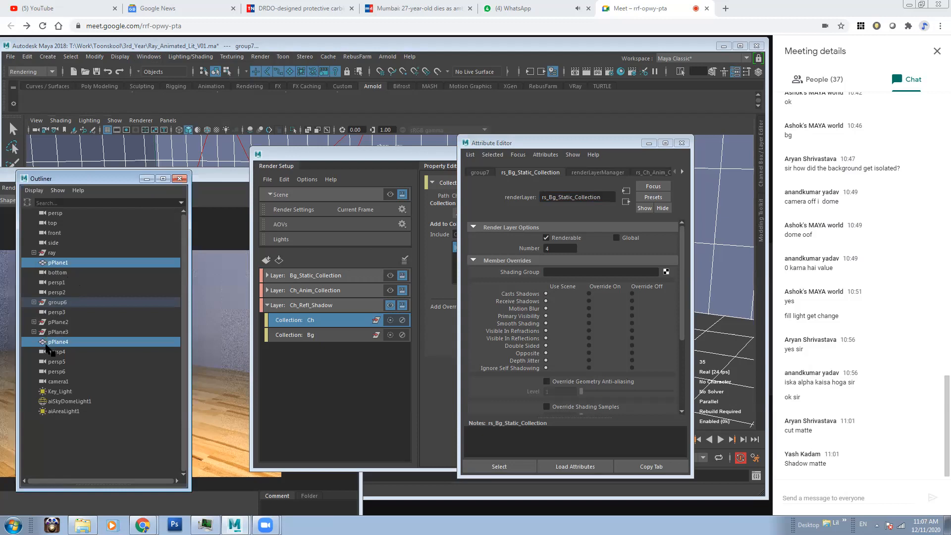
{"action": "left_click", "coordinate": [34, 252]}
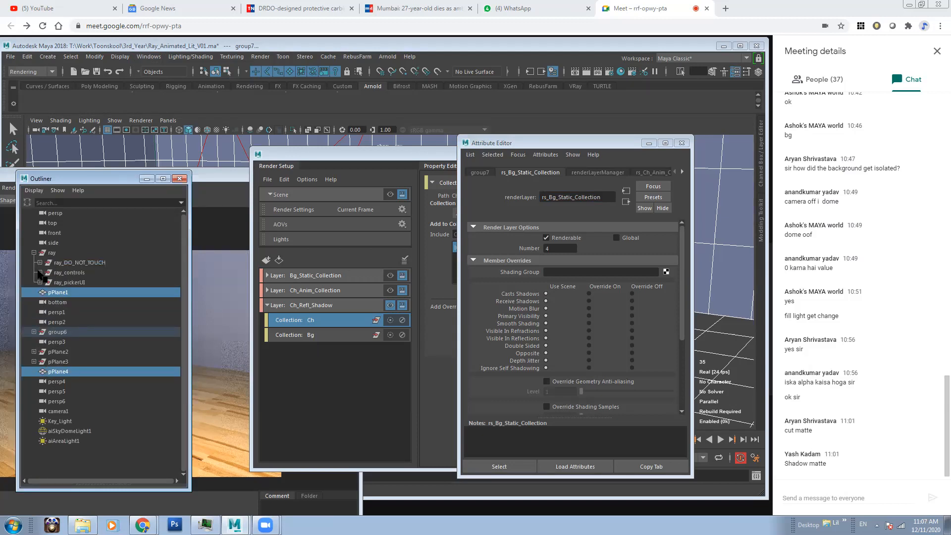
{"action": "left_click", "coordinate": [40, 262]}
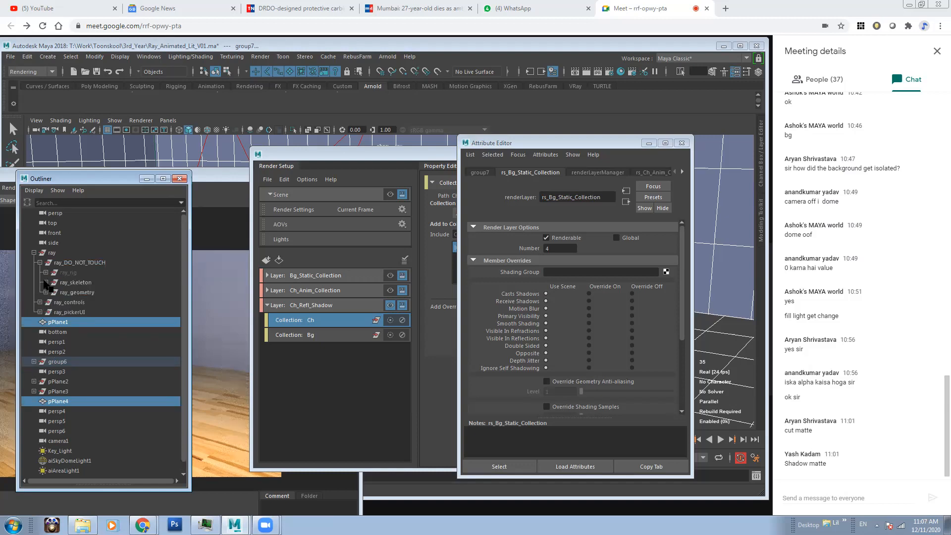
{"action": "left_click", "coordinate": [45, 282]}
{"action": "left_click", "coordinate": [78, 282]}
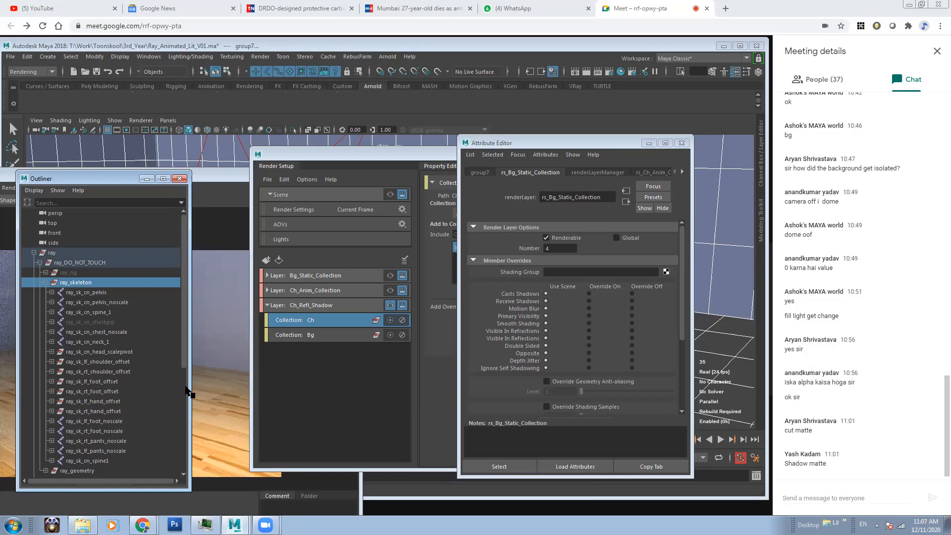
{"action": "scroll", "coordinate": [64, 471], "scroll_direction": "down", "scroll_amount": 6}
{"action": "left_click", "coordinate": [57, 362]}
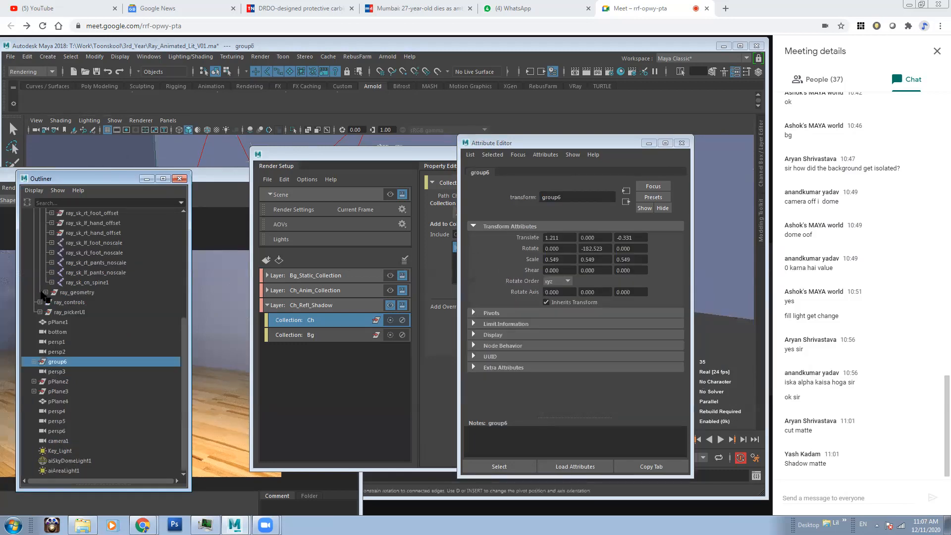
{"action": "left_click", "coordinate": [75, 301]}
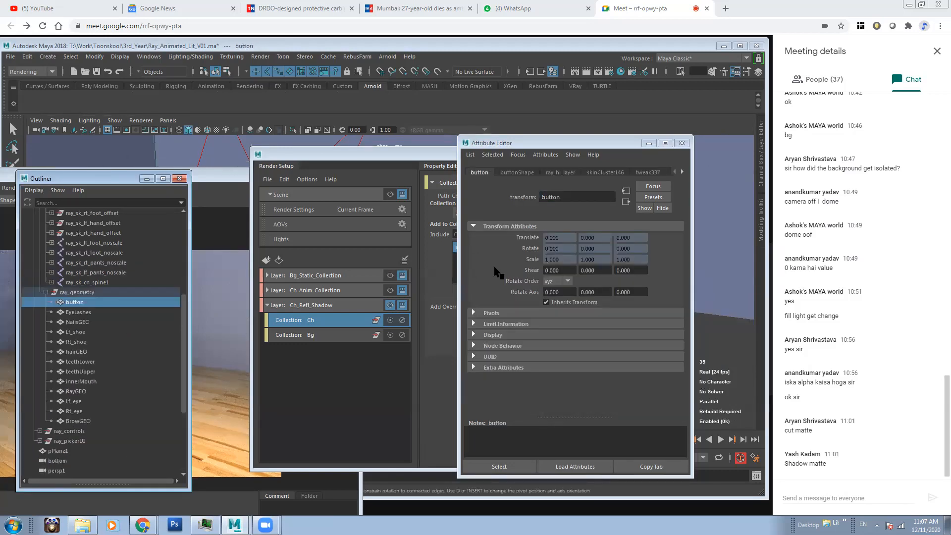
Create an absolute override for the visible layer on Primary Visibility in buttonShape's Arnold attributes.
{"action": "left_click", "coordinate": [523, 171]}
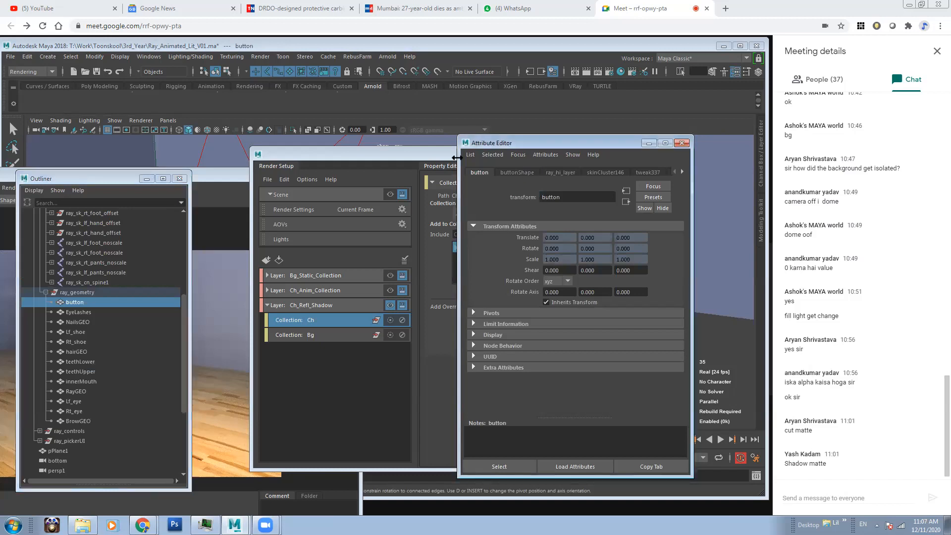
{"action": "left_click_drag", "start_coordinate": [601, 156], "coordinate": [525, 184]}
{"action": "left_click", "coordinate": [586, 396]}
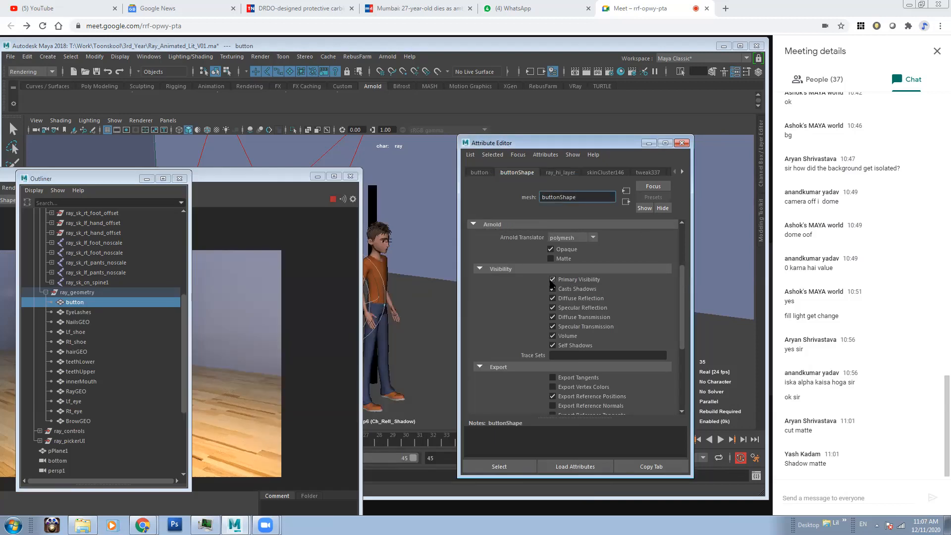
{"action": "right_click", "coordinate": [572, 282]}
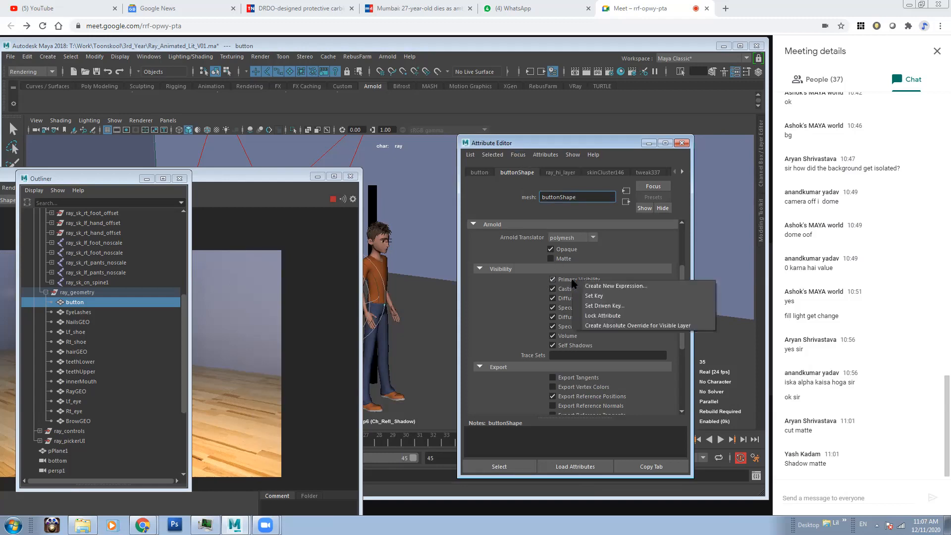
{"action": "left_click", "coordinate": [614, 325]}
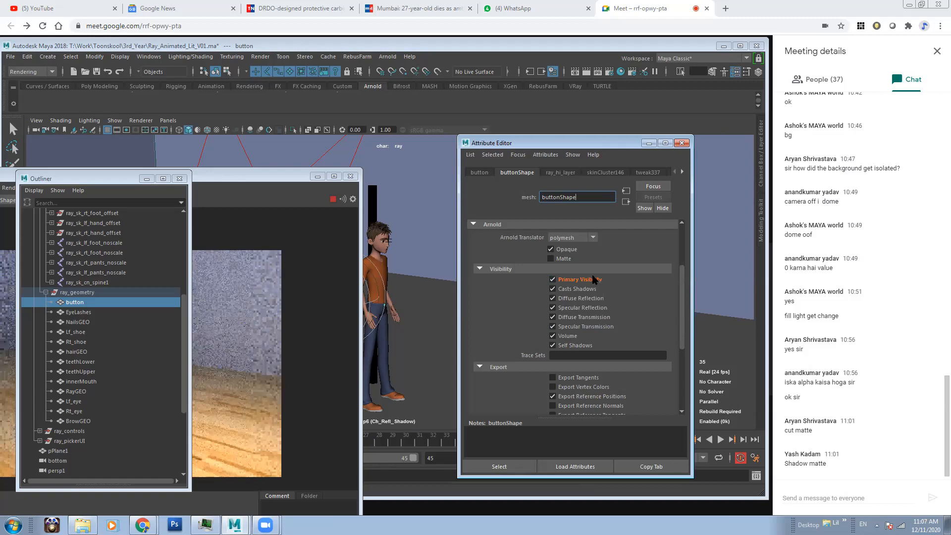
Open Render Setup and turn off Primary Visibility in the Ch_shapes absolute override, with the render framed on the character's legs.
{"action": "left_click", "coordinate": [636, 72]}
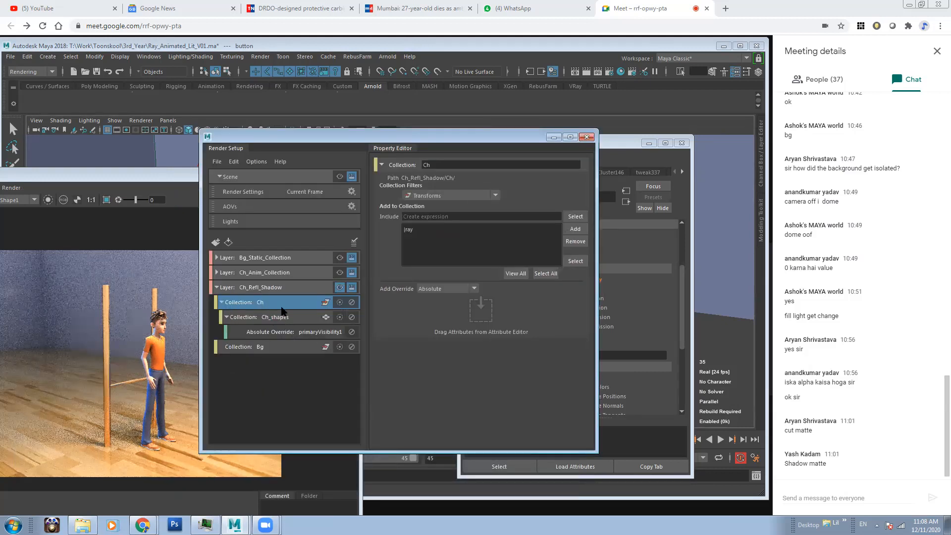
{"action": "left_click", "coordinate": [309, 333]}
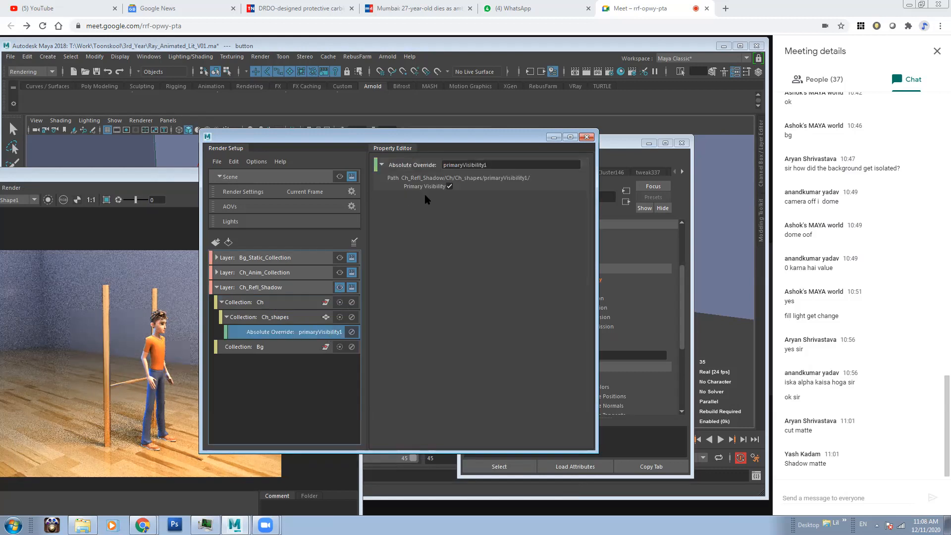
{"action": "left_click_drag", "start_coordinate": [345, 141], "coordinate": [452, 153]}
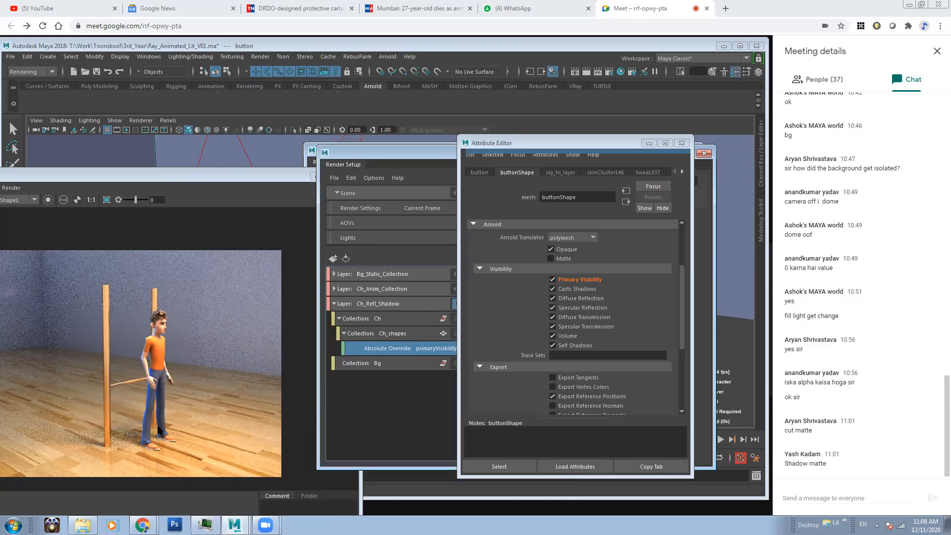
{"action": "left_click", "coordinate": [132, 417]}
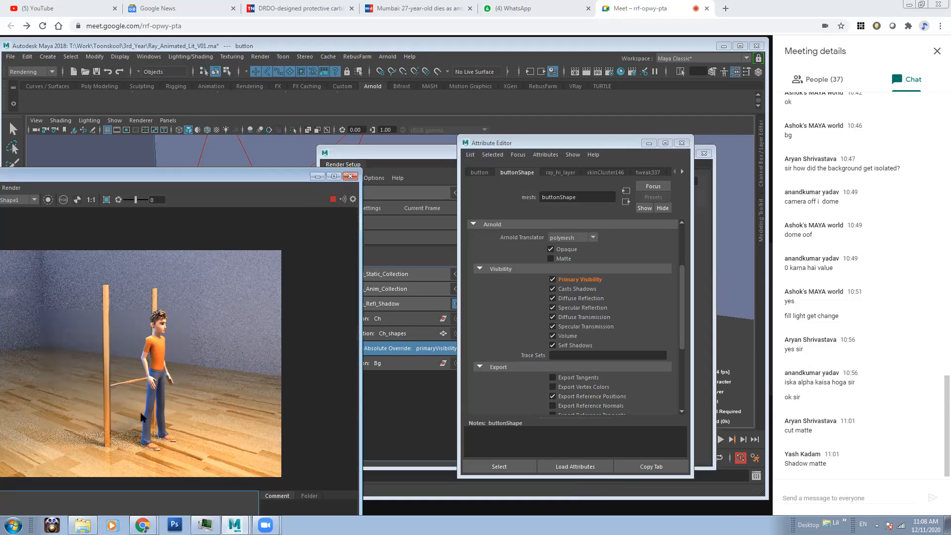
{"action": "scroll", "coordinate": [151, 432], "scroll_direction": "up", "scroll_amount": 3}
{"action": "scroll", "coordinate": [248, 310], "scroll_direction": "down", "scroll_amount": 4}
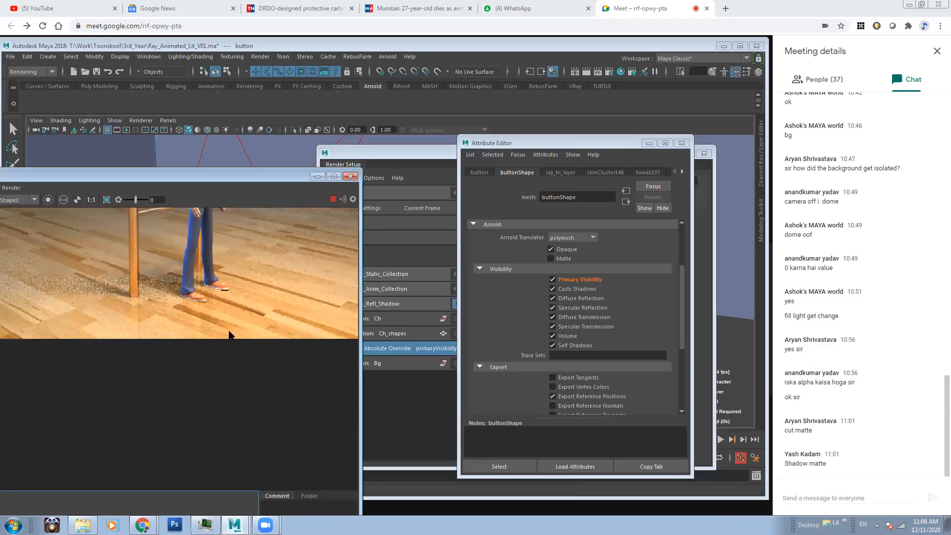
{"action": "scroll", "coordinate": [291, 317], "scroll_direction": "down", "scroll_amount": 2}
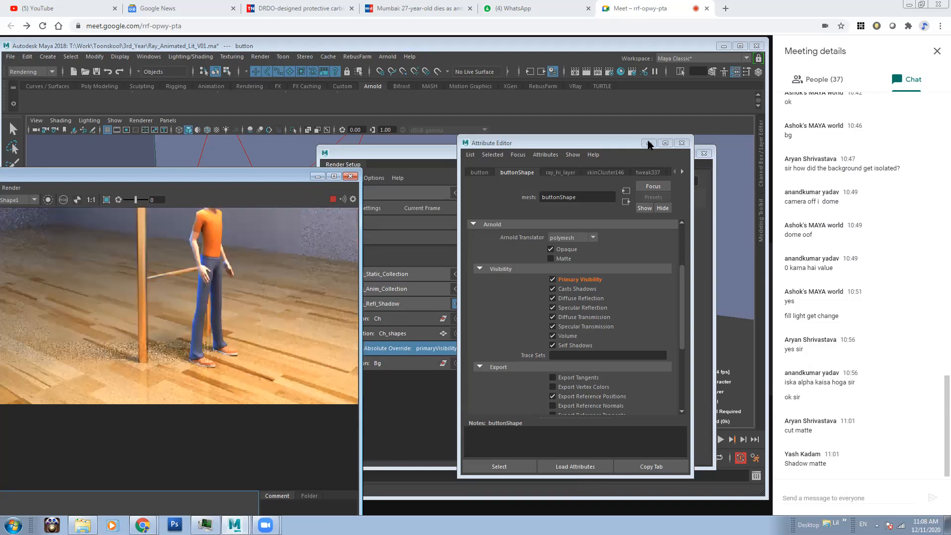
{"action": "left_click", "coordinate": [603, 197]}
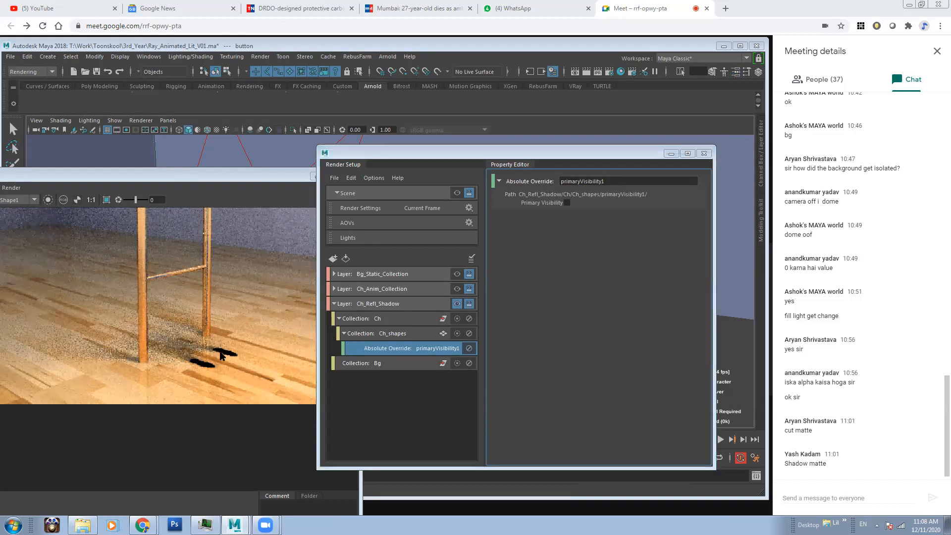
Examine the floor shadows and reflections around the poles in the updated render, comparing the layers in Render Setup.
{"action": "left_click", "coordinate": [201, 391]}
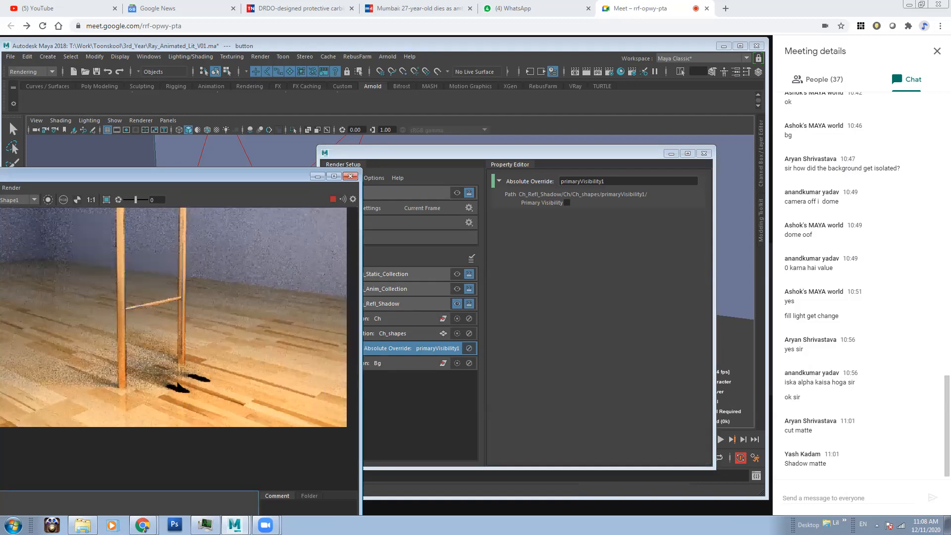
{"action": "middle_click_drag", "start_coordinate": [203, 402], "coordinate": [184, 379]}
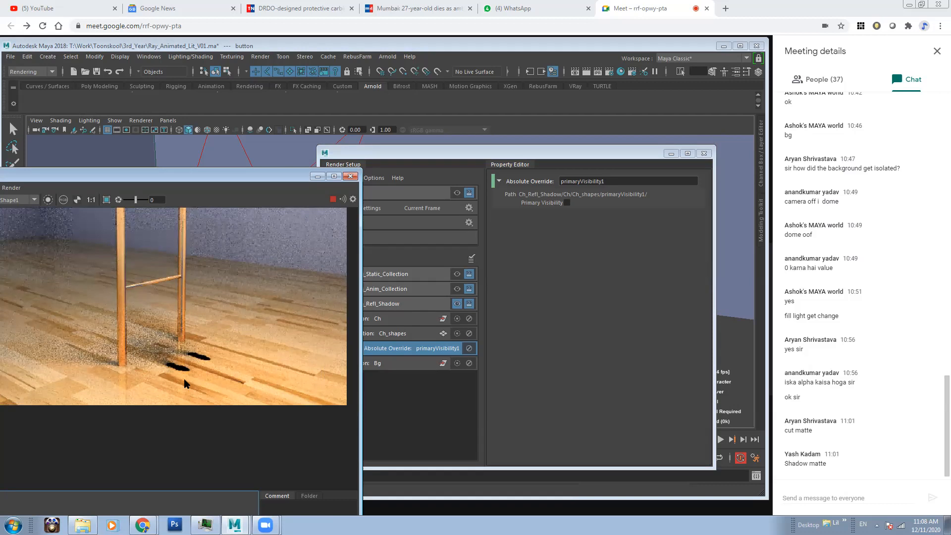
{"action": "scroll", "coordinate": [179, 403], "scroll_direction": "up", "scroll_amount": 1}
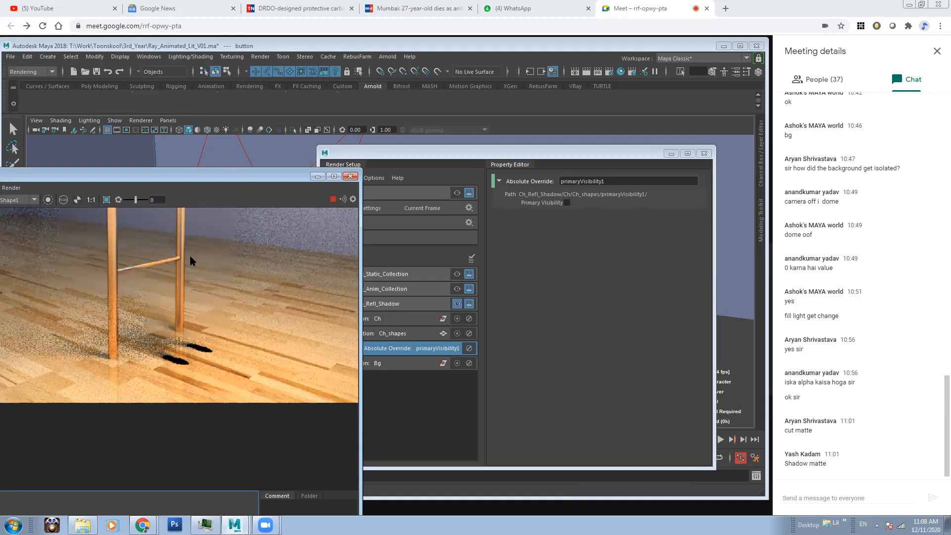
{"action": "scroll", "coordinate": [204, 309], "scroll_direction": "down", "scroll_amount": 1}
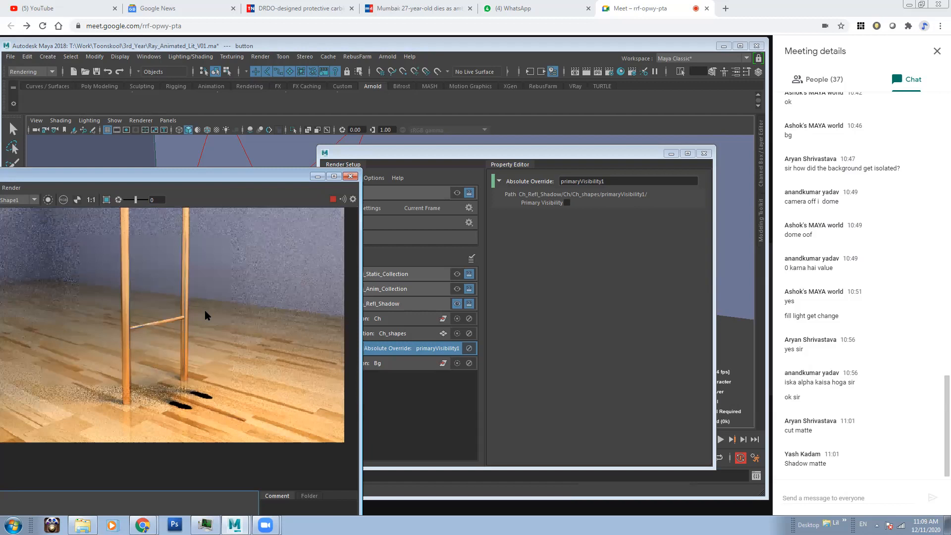
{"action": "scroll", "coordinate": [186, 379], "scroll_direction": "down", "scroll_amount": 1}
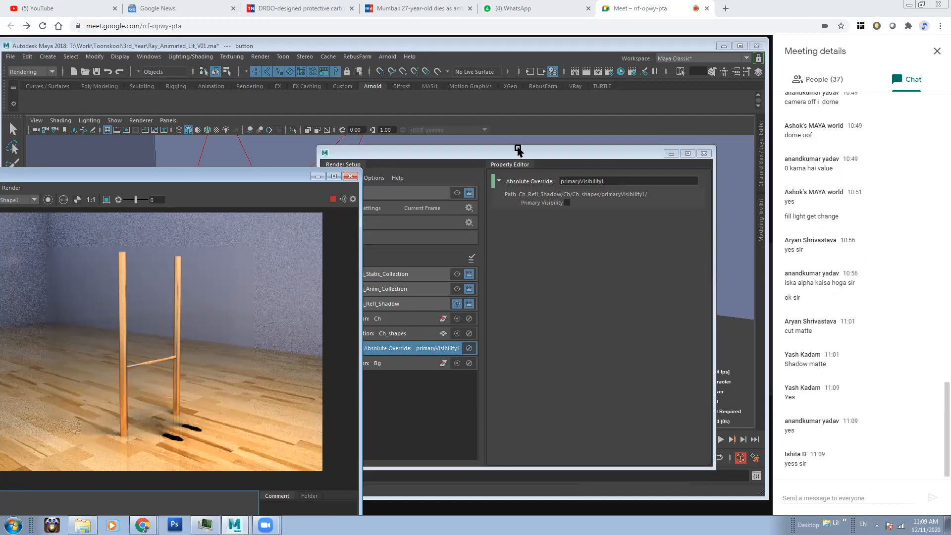
{"action": "left_click", "coordinate": [421, 342]}
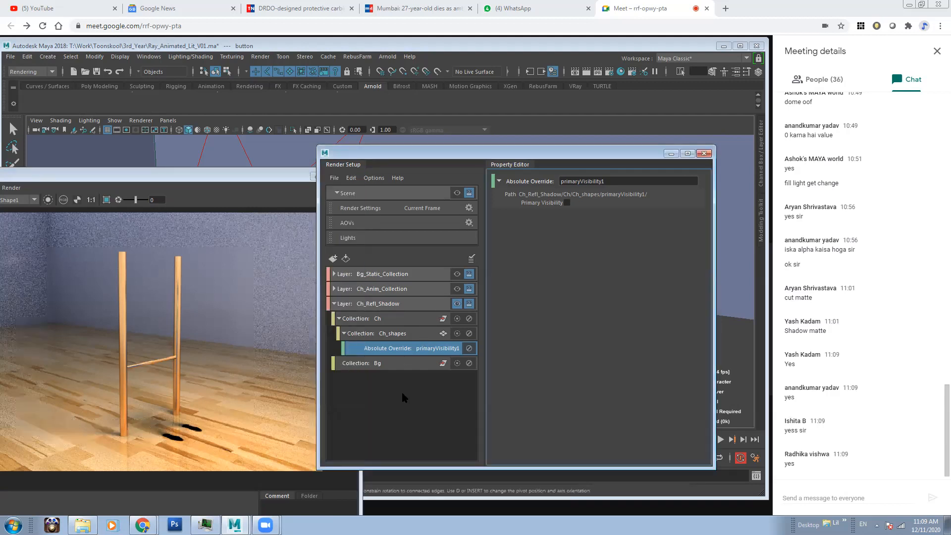
{"action": "left_click", "coordinate": [393, 405]}
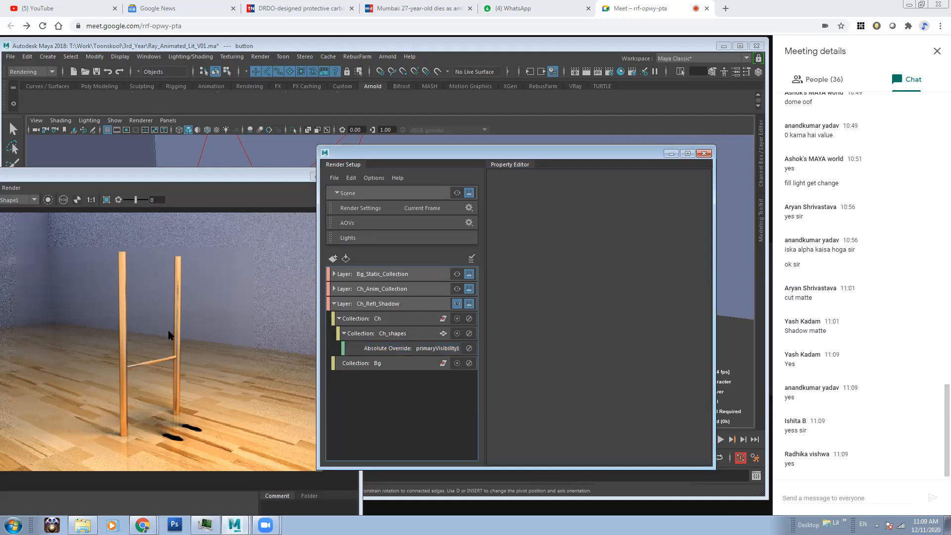
{"action": "left_click", "coordinate": [449, 274]}
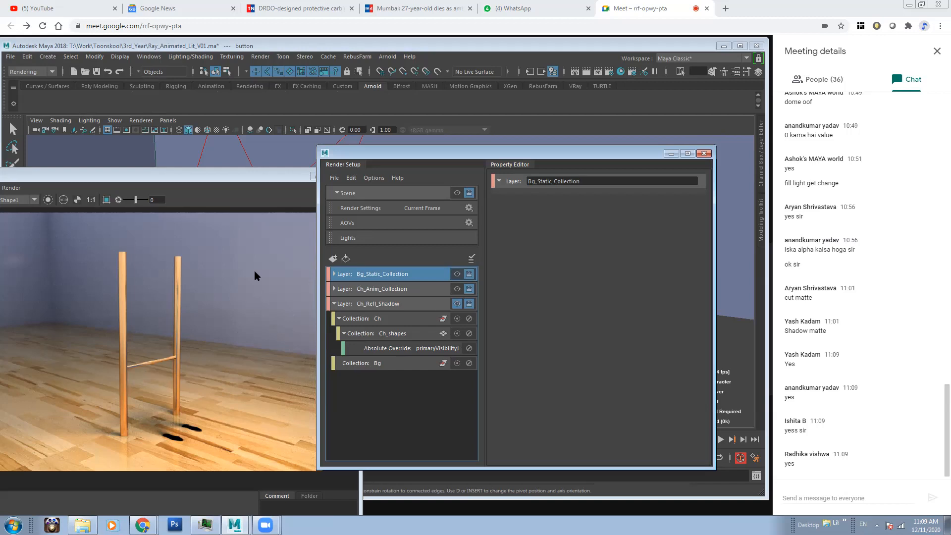
Create a shader override on the Bg collection of the Ch_Refl_Shadow layer and select that override.
{"action": "left_click", "coordinate": [386, 365]}
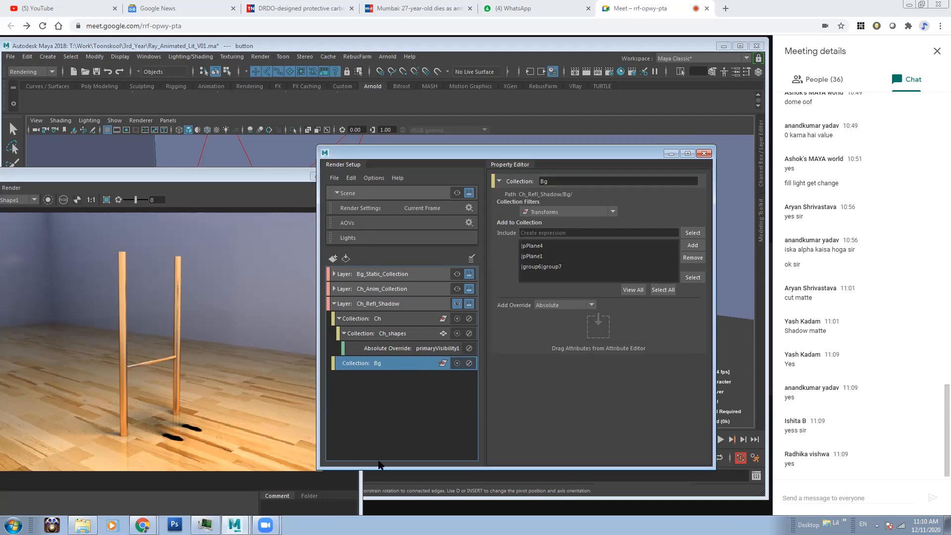
{"action": "left_click", "coordinate": [414, 430]}
{"action": "left_click", "coordinate": [378, 365]}
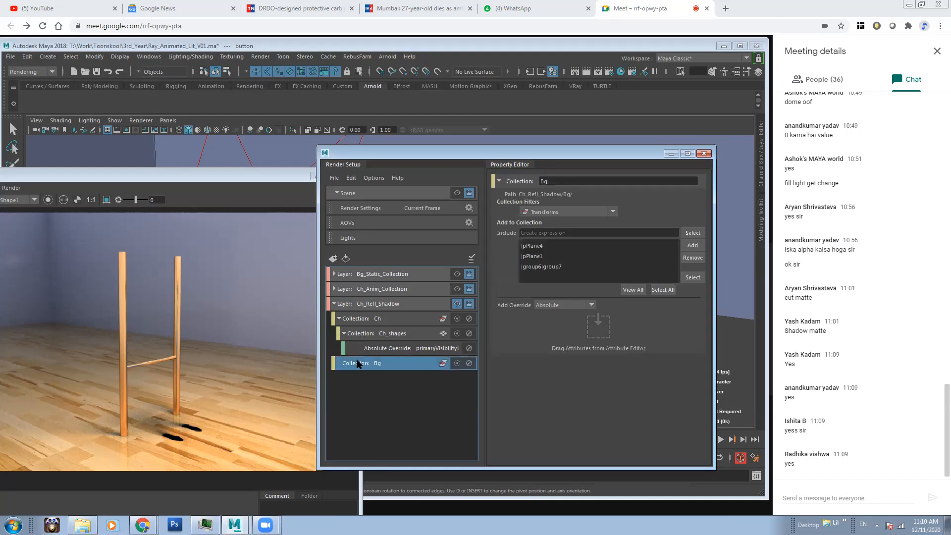
{"action": "right_click", "coordinate": [411, 366]}
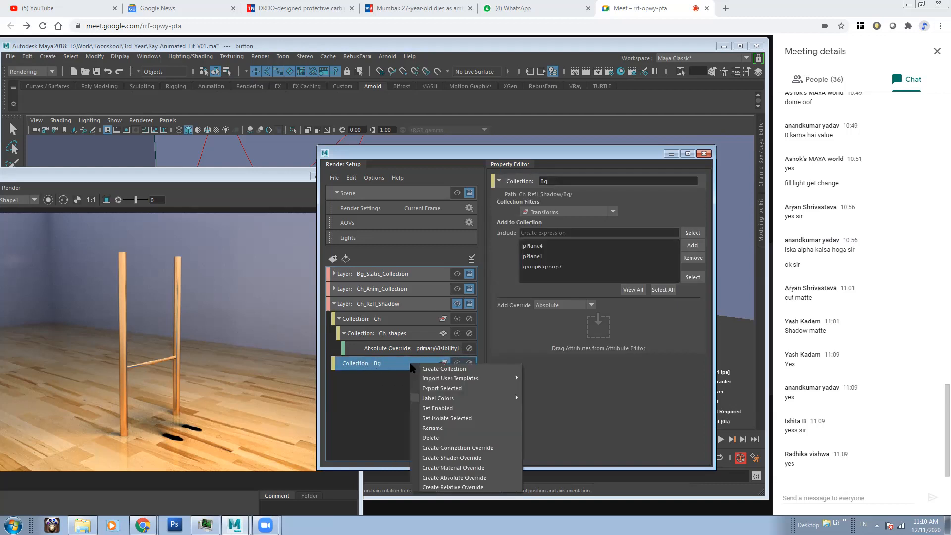
{"action": "left_click", "coordinate": [447, 458]}
{"action": "left_click", "coordinate": [423, 394]}
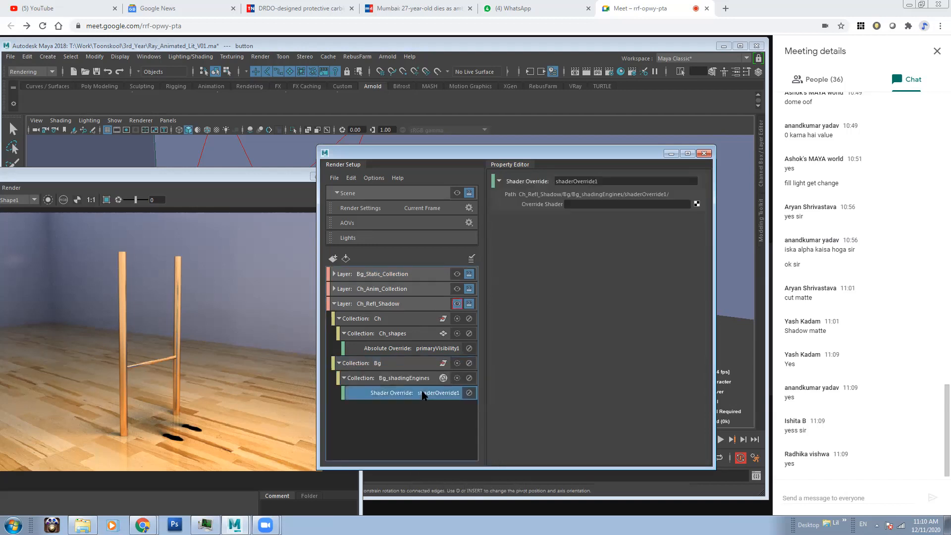
Assign an Arnold aiShadowMatte as the override shader for the Bg collection and bring the Arnold RenderView forward.
{"action": "left_click", "coordinate": [697, 204]}
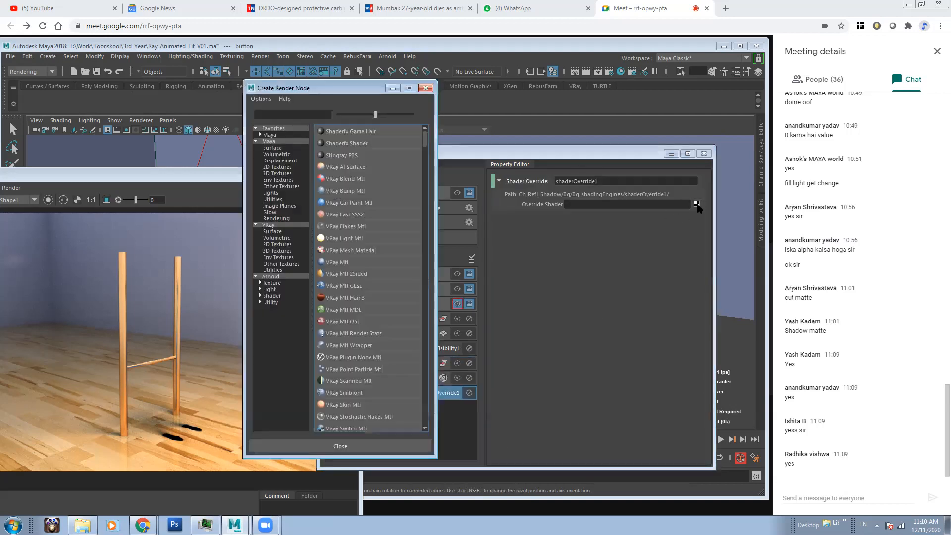
{"action": "left_click", "coordinate": [272, 277]}
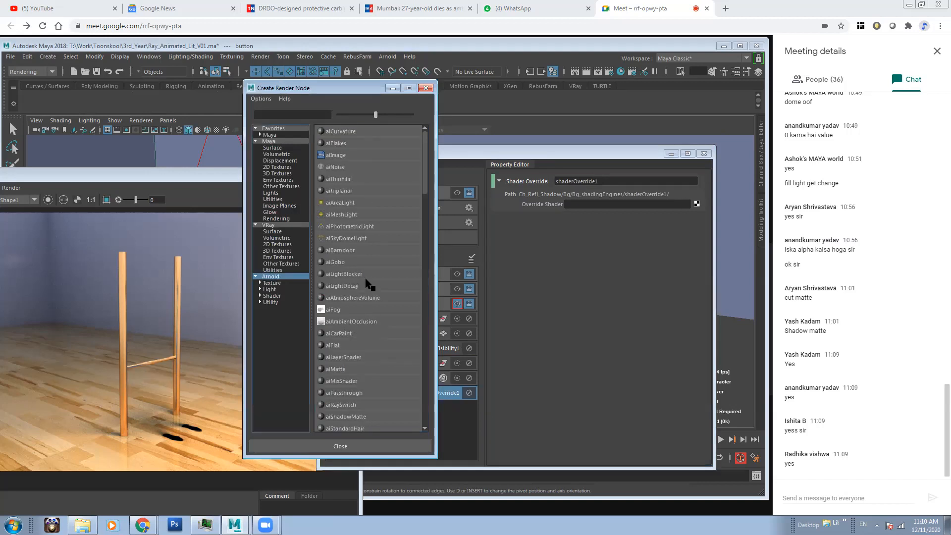
{"action": "scroll", "coordinate": [348, 356], "scroll_direction": "down", "scroll_amount": 2}
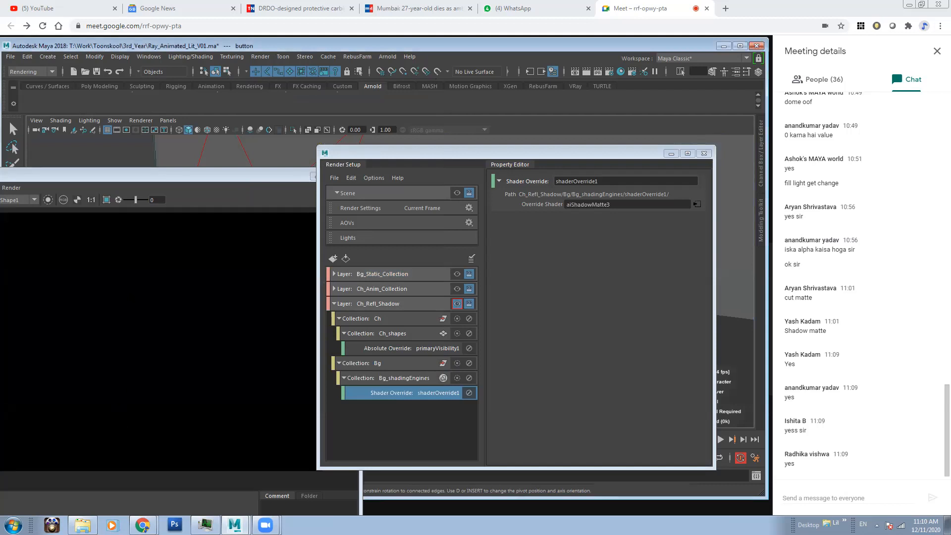
{"action": "left_click", "coordinate": [258, 163]}
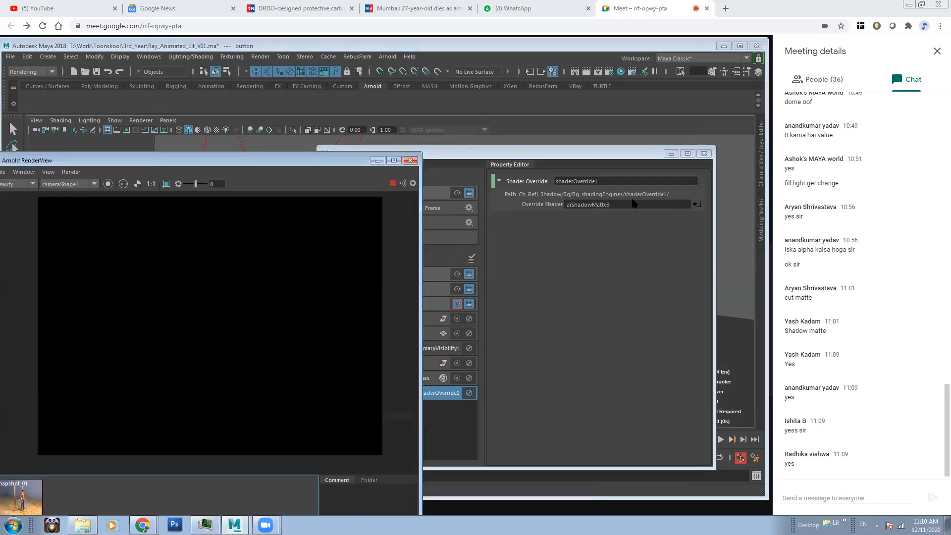
Open the shadow matte override shader's attributes at the Specular section, then return to the Ch_Refl_Shadow layer in Render Setup.
{"action": "left_click", "coordinate": [697, 205]}
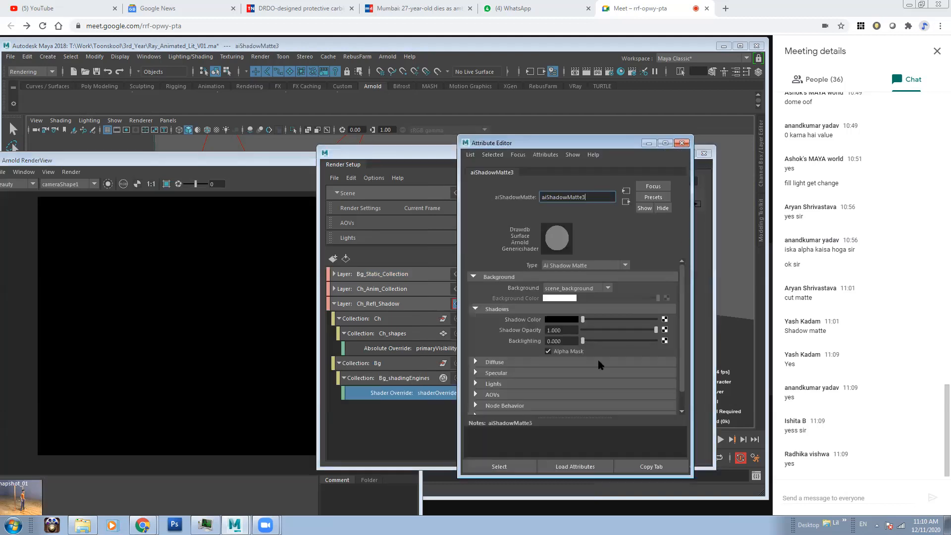
{"action": "left_click", "coordinate": [505, 372]}
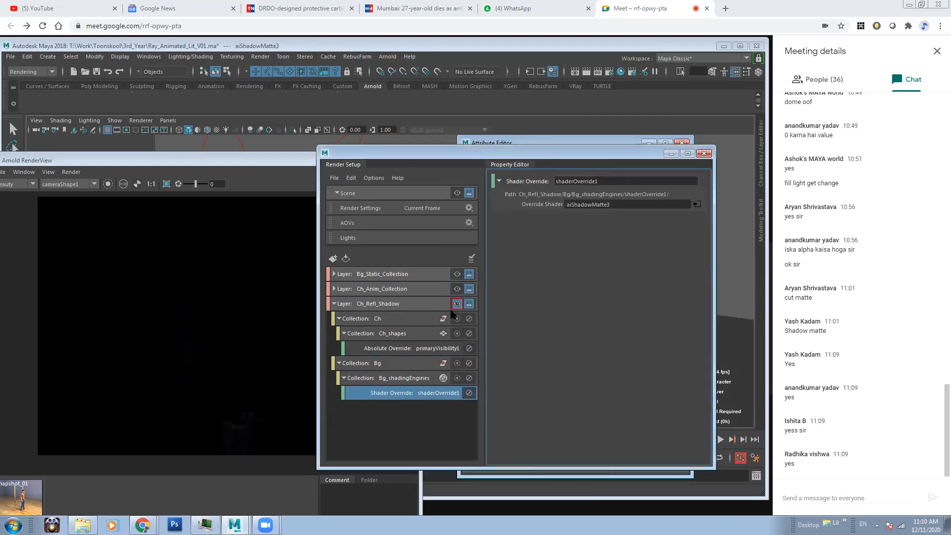
{"action": "left_click", "coordinate": [419, 308]}
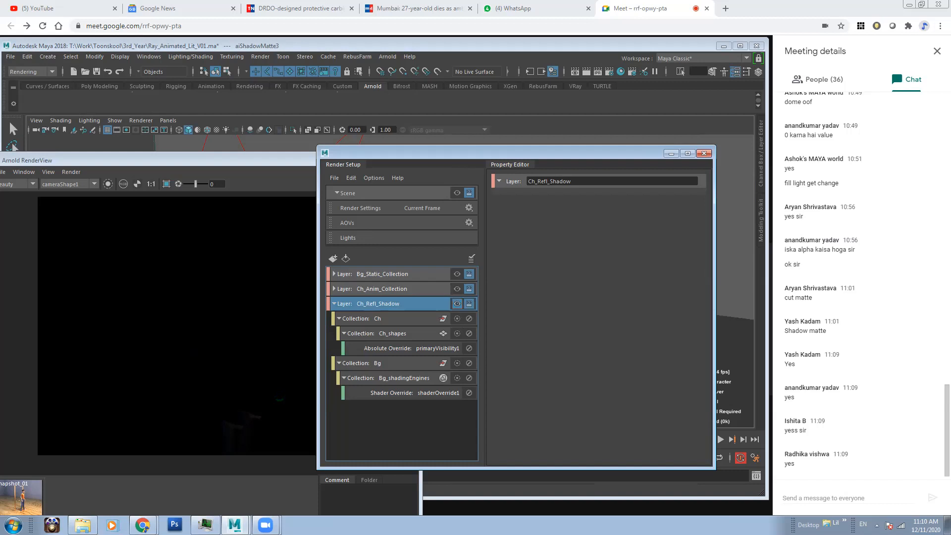
Stop the Arnold render and save the scene as Ray_Animated_Lit_V02.ma in the 3rd_Year folder.
{"action": "left_click", "coordinate": [10, 57]}
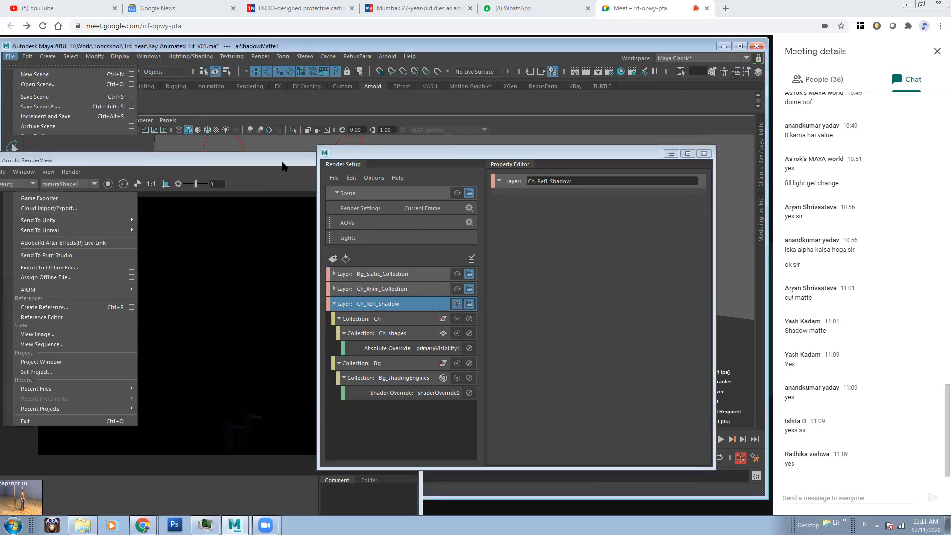
{"action": "left_click", "coordinate": [394, 185]}
{"action": "left_click", "coordinate": [392, 184]}
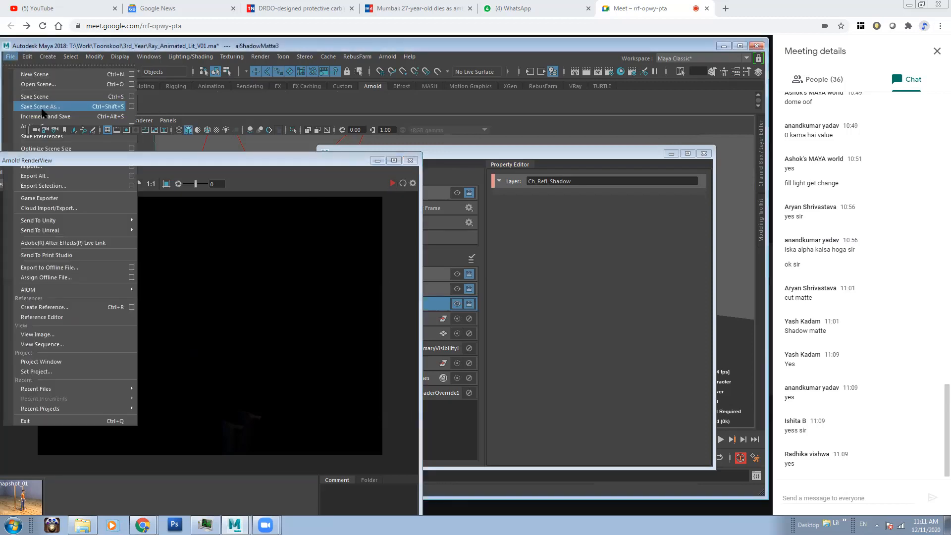
{"action": "left_click", "coordinate": [42, 108]}
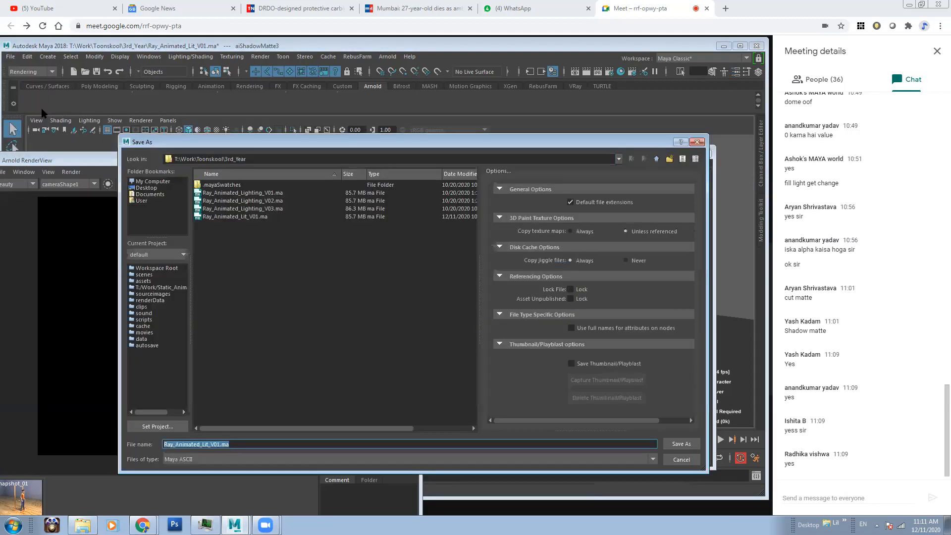
{"action": "left_click", "coordinate": [220, 445]}
{"action": "key", "text": "BackSpace"}
{"action": "type", "text": "2"}
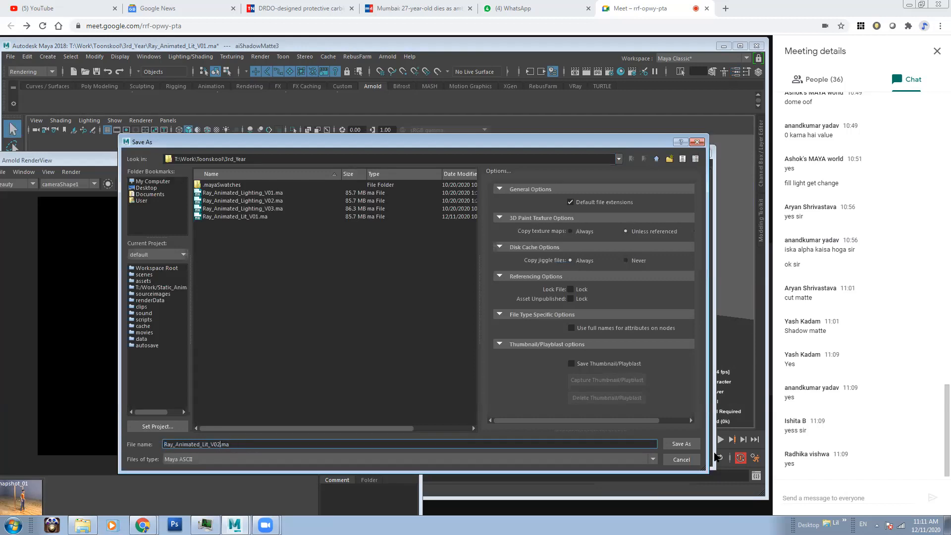
{"action": "key", "text": "Return"}
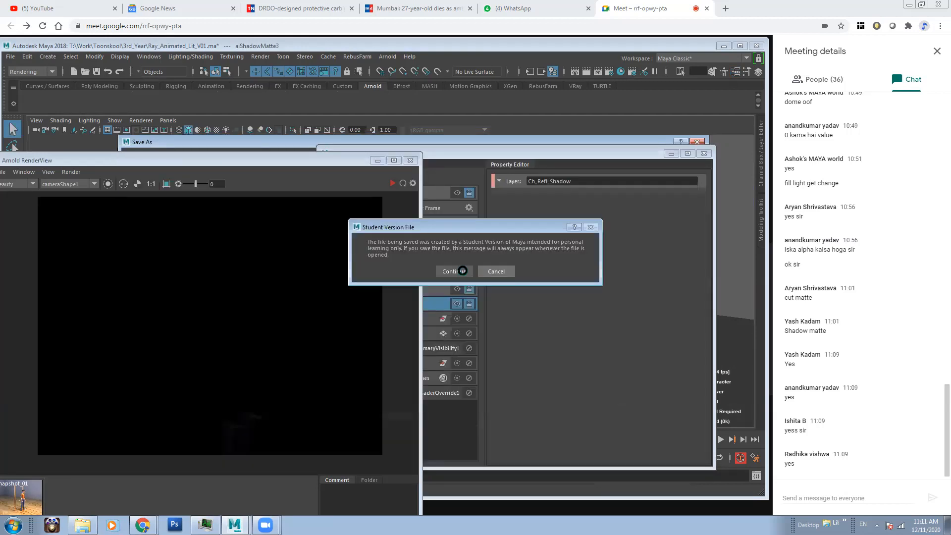
{"action": "left_click", "coordinate": [462, 270]}
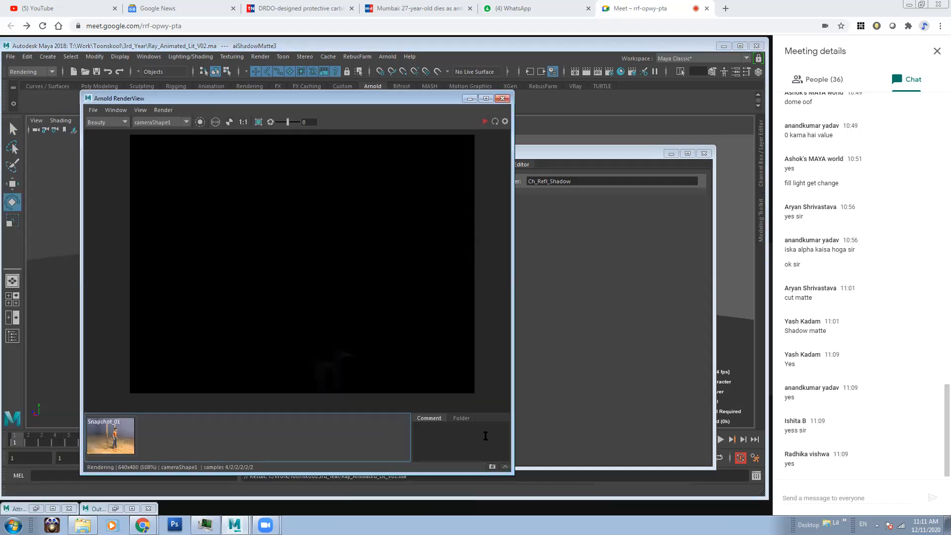
Examine the character's leg and shoe reflections on the floor close up in the Ch_Refl_Shadow render.
{"action": "middle_click_drag", "start_coordinate": [300, 338], "coordinate": [300, 280], "text": "alt"}
{"action": "right_click_drag", "start_coordinate": [300, 280], "coordinate": [350, 361], "text": "alt"}
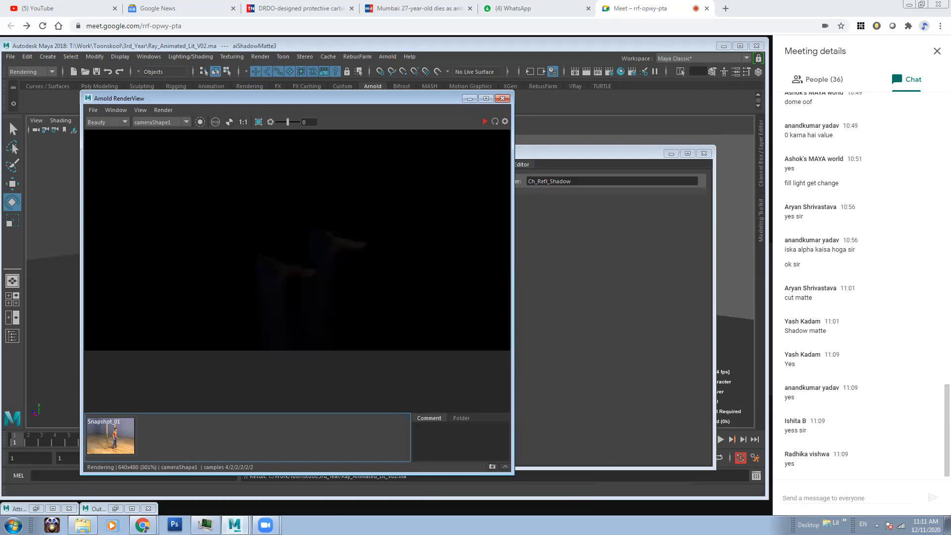
{"action": "scroll", "coordinate": [346, 242], "scroll_direction": "up", "scroll_amount": 1}
{"action": "middle_click_drag", "start_coordinate": [346, 241], "coordinate": [326, 275], "text": "alt"}
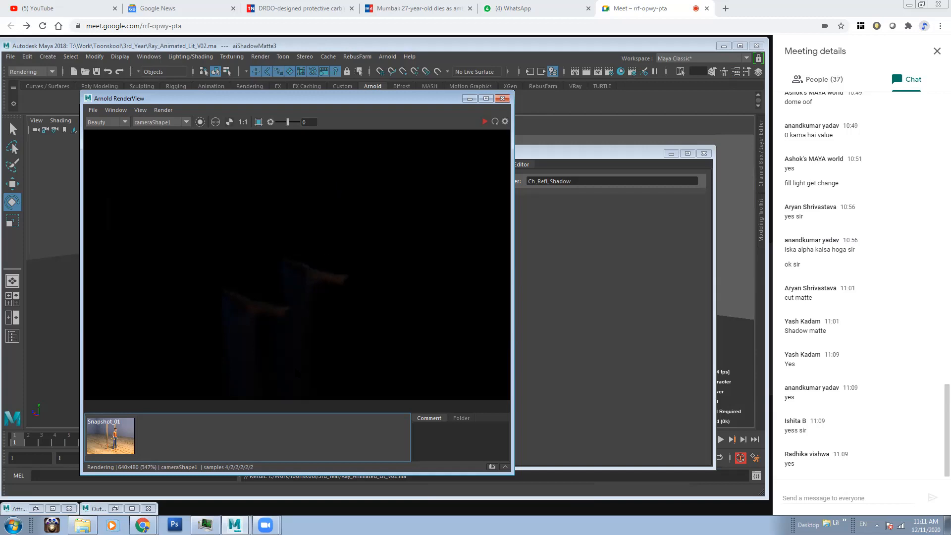
{"action": "scroll", "coordinate": [296, 208], "scroll_direction": "down", "scroll_amount": 1}
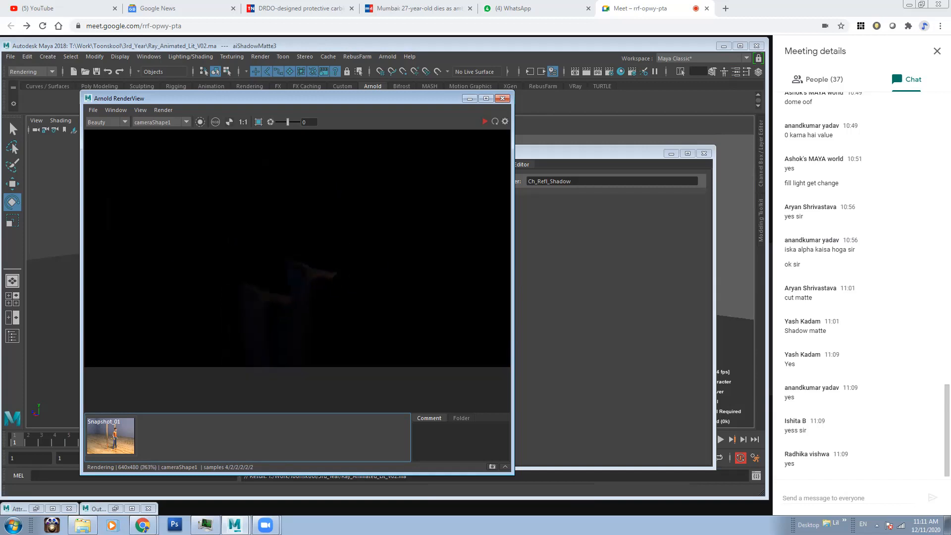
{"action": "middle_click_drag", "start_coordinate": [296, 208], "coordinate": [328, 297], "text": "alt"}
Display the render's alpha channel, examine the shadows on the floor and around the poles, and minimize the Arnold RenderView.
{"action": "left_click", "coordinate": [229, 122]}
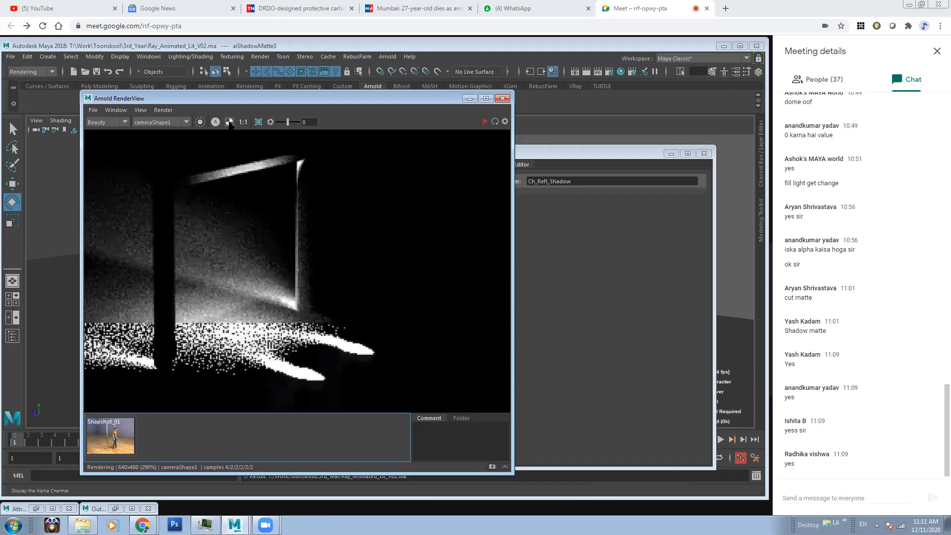
{"action": "scroll", "coordinate": [323, 353], "scroll_direction": "down", "scroll_amount": 2}
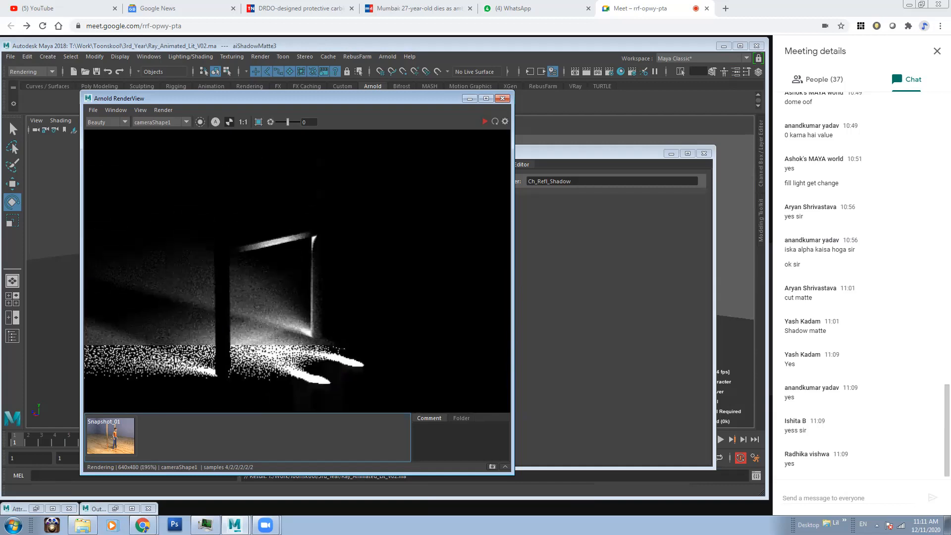
{"action": "scroll", "coordinate": [363, 356], "scroll_direction": "down", "scroll_amount": 2}
{"action": "middle_click_drag", "start_coordinate": [306, 356], "coordinate": [347, 329], "text": "alt"}
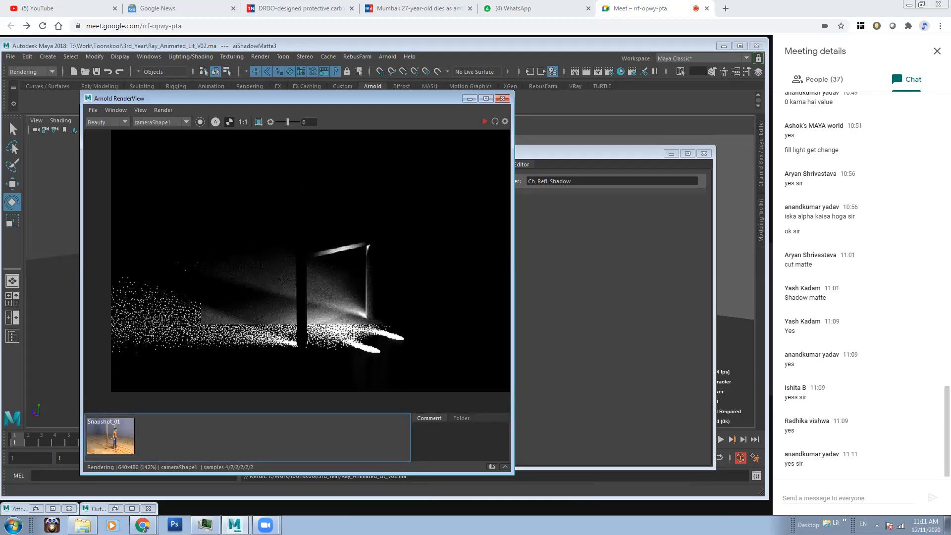
{"action": "scroll", "coordinate": [336, 297], "scroll_direction": "down", "scroll_amount": 1}
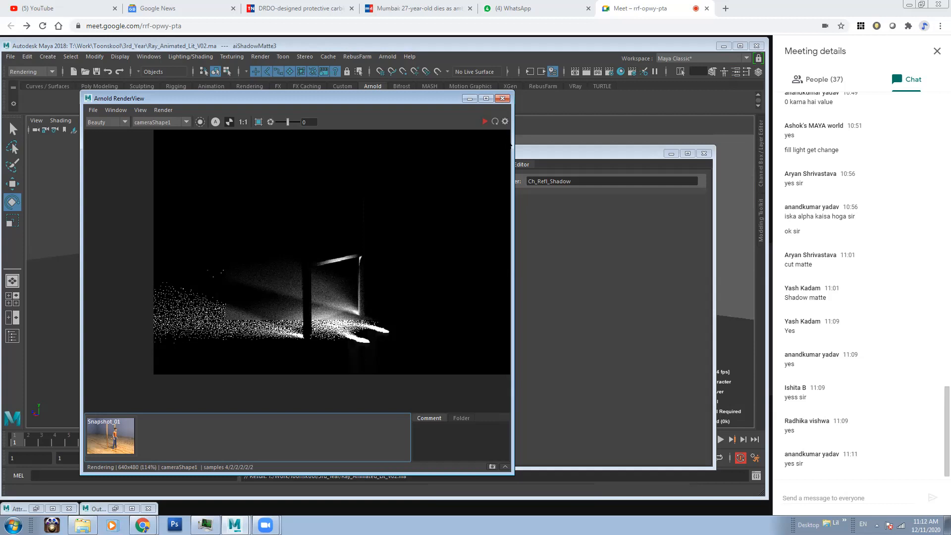
{"action": "left_click", "coordinate": [469, 99]}
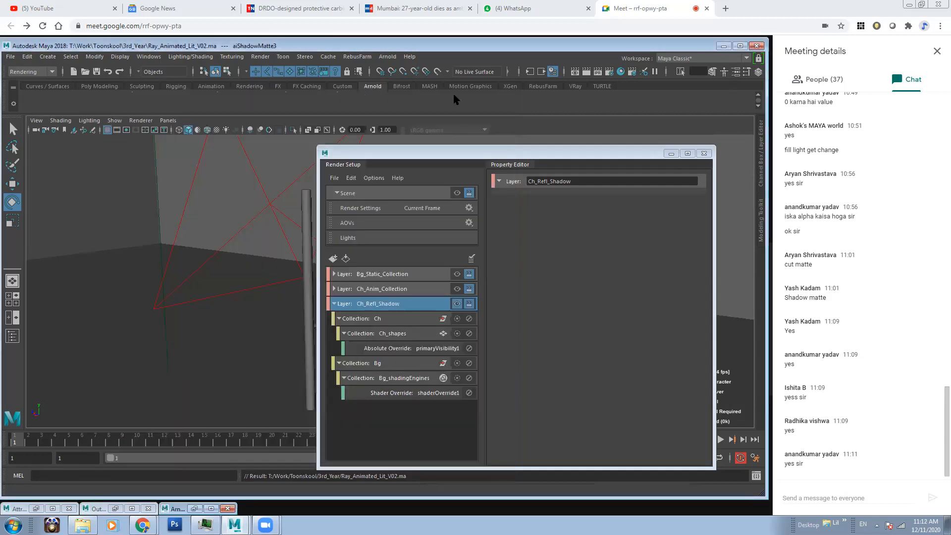
Collapse the Ch_Refl_Shadow layer in Render Setup and create a new render layer named RGB.
{"action": "left_click", "coordinate": [334, 303]}
{"action": "left_click", "coordinate": [372, 385]}
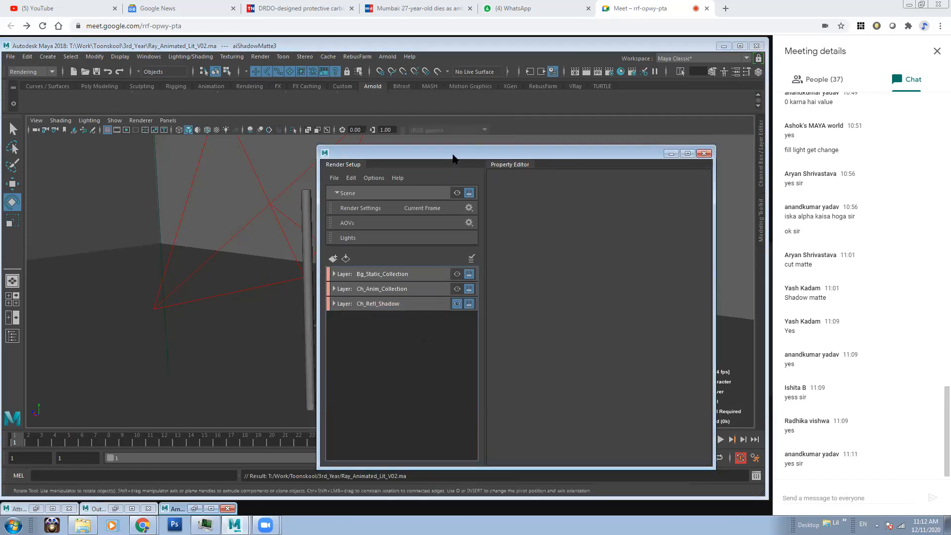
{"action": "left_click_drag", "start_coordinate": [445, 157], "coordinate": [436, 160]}
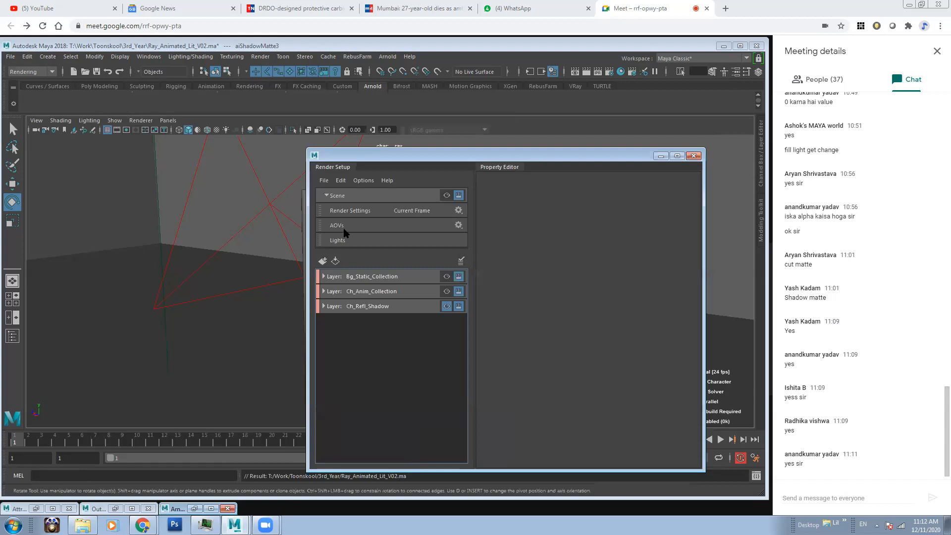
{"action": "left_click_drag", "start_coordinate": [486, 159], "coordinate": [336, 322]}
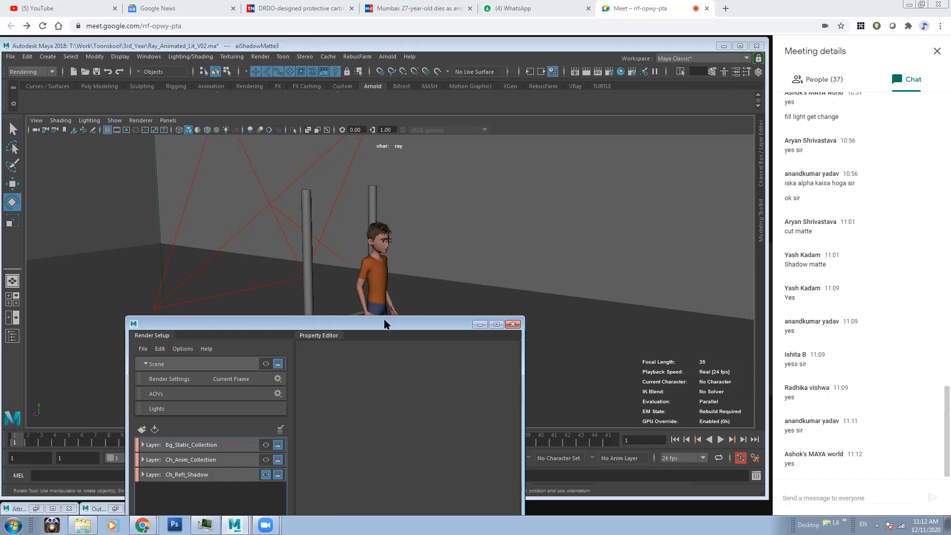
{"action": "left_click_drag", "start_coordinate": [385, 324], "coordinate": [397, 309]}
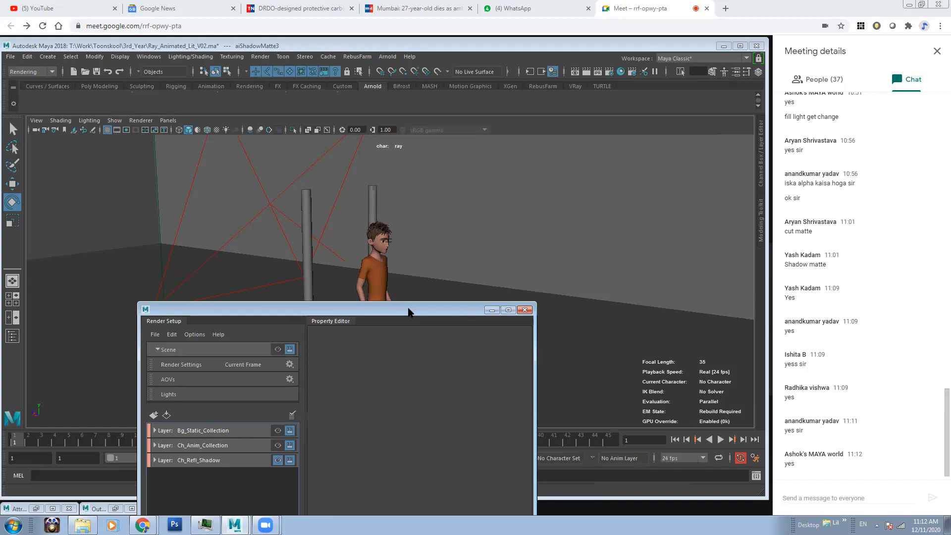
{"action": "left_click_drag", "start_coordinate": [404, 304], "coordinate": [419, 234]}
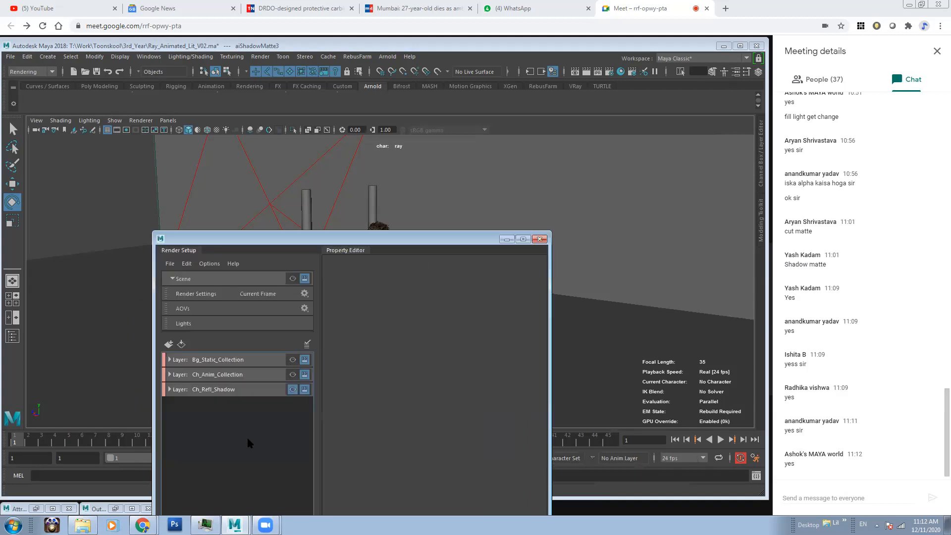
{"action": "left_click", "coordinate": [169, 343]}
{"action": "type", "text": "RGB"}
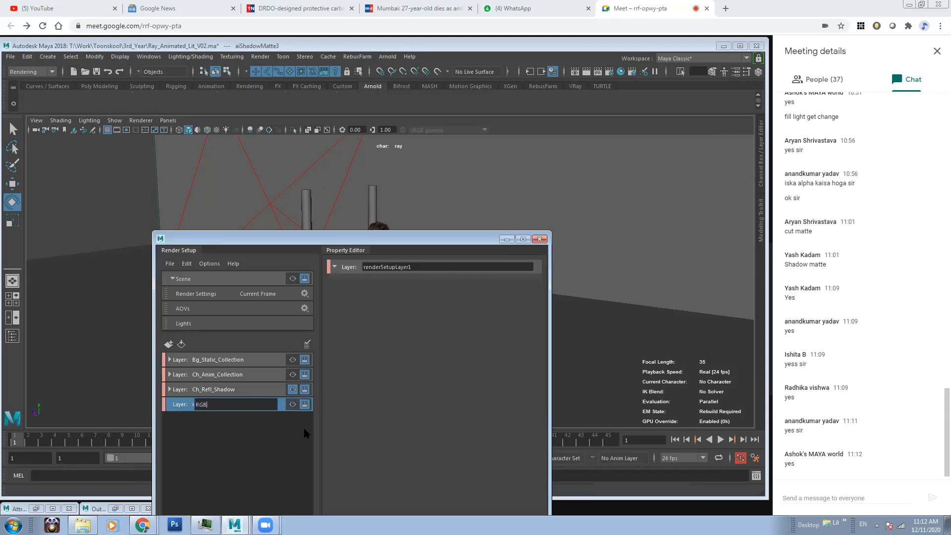
{"action": "key", "text": "Return"}
{"action": "left_click", "coordinate": [295, 442]}
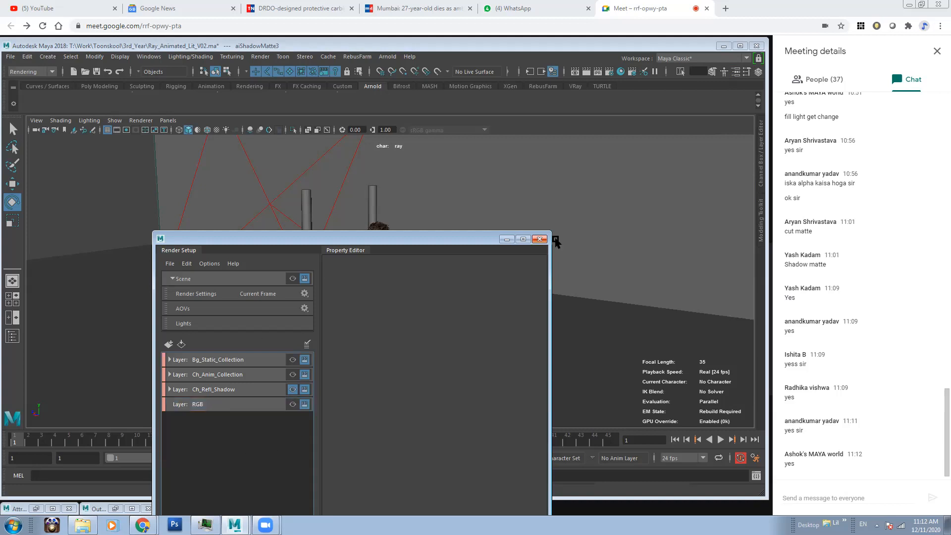
Minimize Render Setup to uncover the character in the viewport and open the Outliner.
{"action": "left_click_drag", "start_coordinate": [393, 242], "coordinate": [389, 285]}
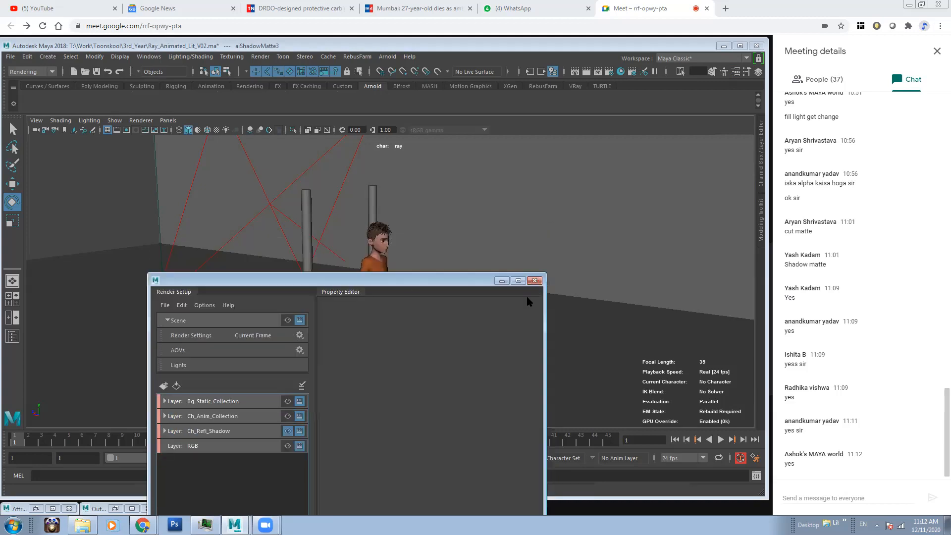
{"action": "left_click", "coordinate": [503, 282]}
{"action": "left_click", "coordinate": [158, 58]}
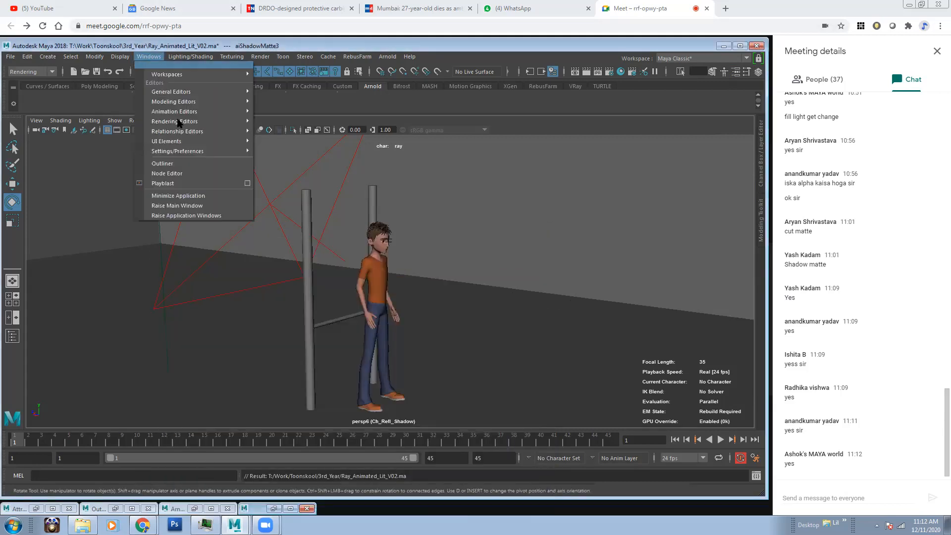
{"action": "left_click", "coordinate": [167, 163]}
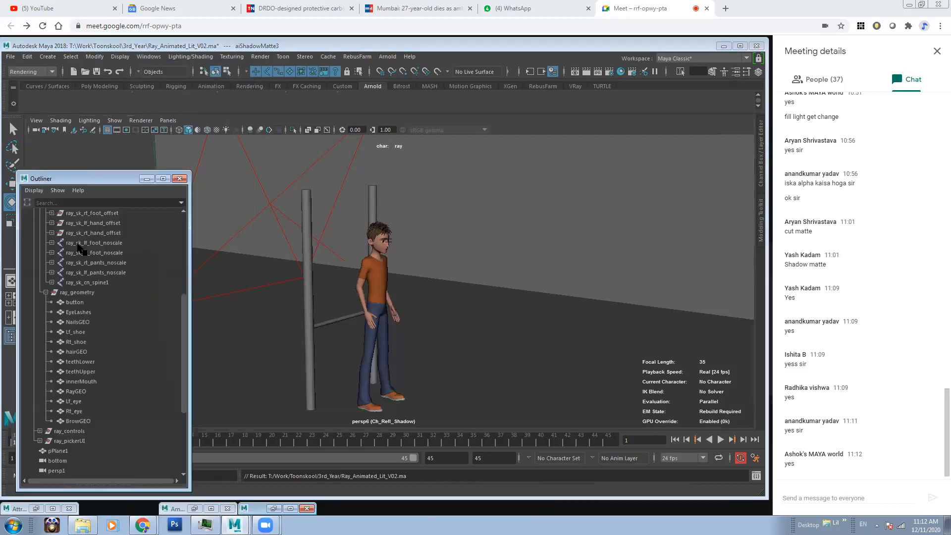
Select the ray character group, the floor plane, the back wall plane and the whole pole group together.
{"action": "scroll", "coordinate": [43, 252], "scroll_direction": "up", "scroll_amount": 10}
{"action": "left_click", "coordinate": [34, 253]}
{"action": "left_click", "coordinate": [37, 255]}
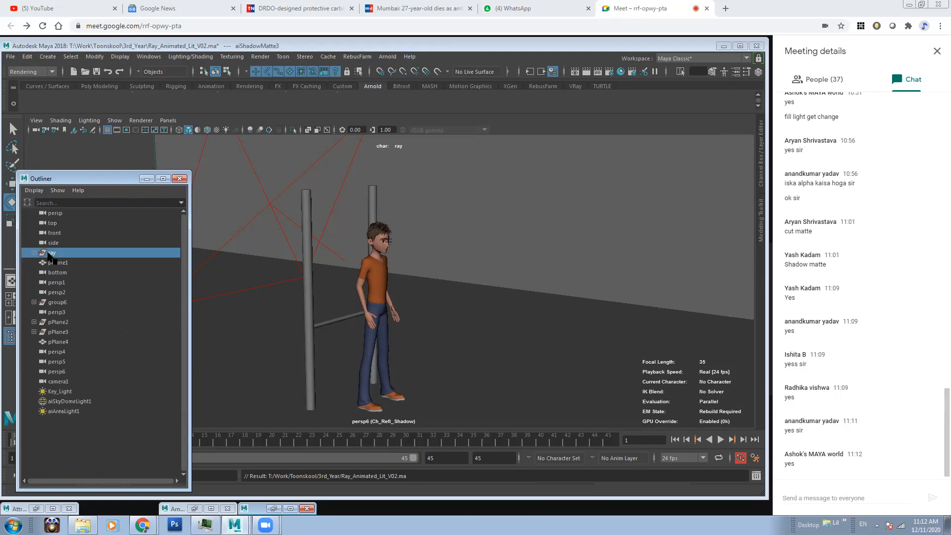
{"action": "left_click", "coordinate": [495, 317], "text": "shift"}
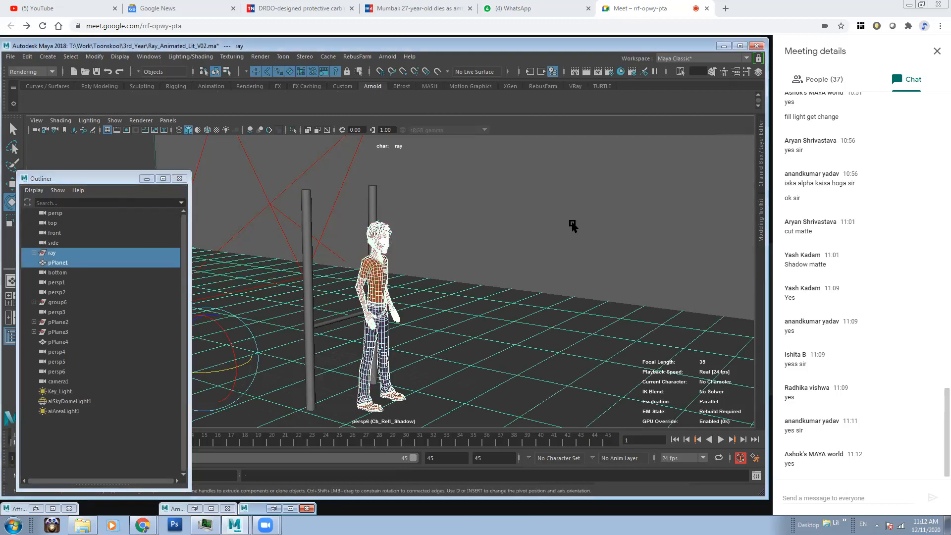
{"action": "left_click", "coordinate": [570, 221], "text": "shift"}
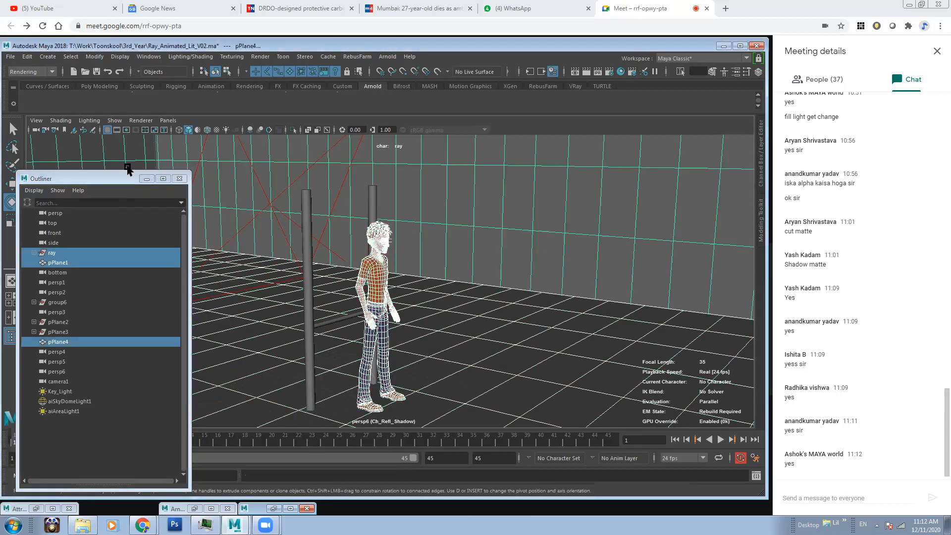
{"action": "left_click", "coordinate": [307, 287]}
{"action": "key", "text": "Up"}
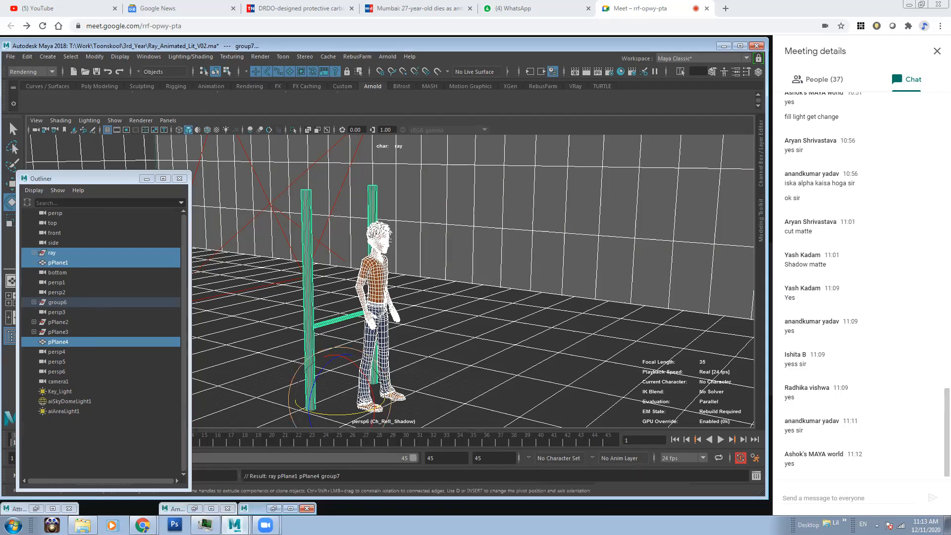
Bring back Render Setup and create a collection named Mattes in the RGB layer.
{"action": "left_click", "coordinate": [273, 509]}
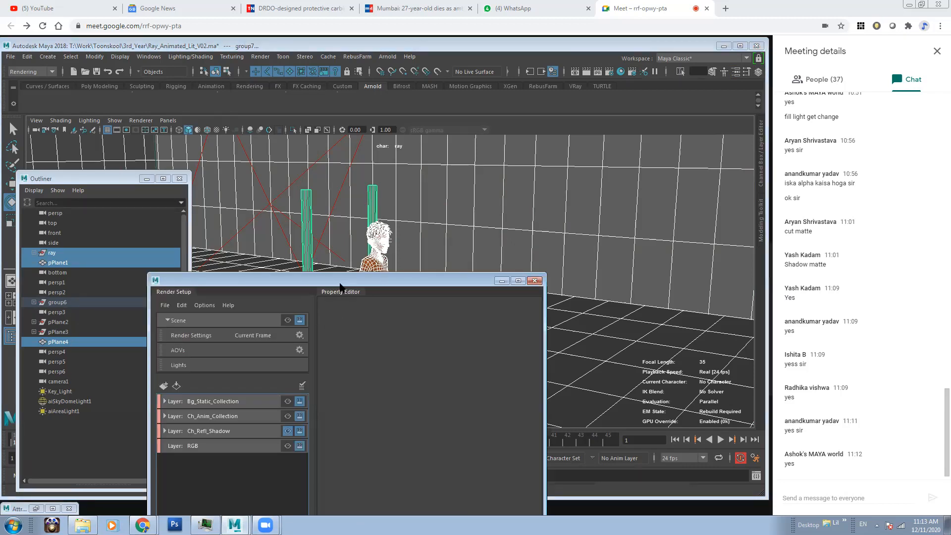
{"action": "left_click", "coordinate": [252, 354]}
{"action": "right_click", "coordinate": [274, 355]}
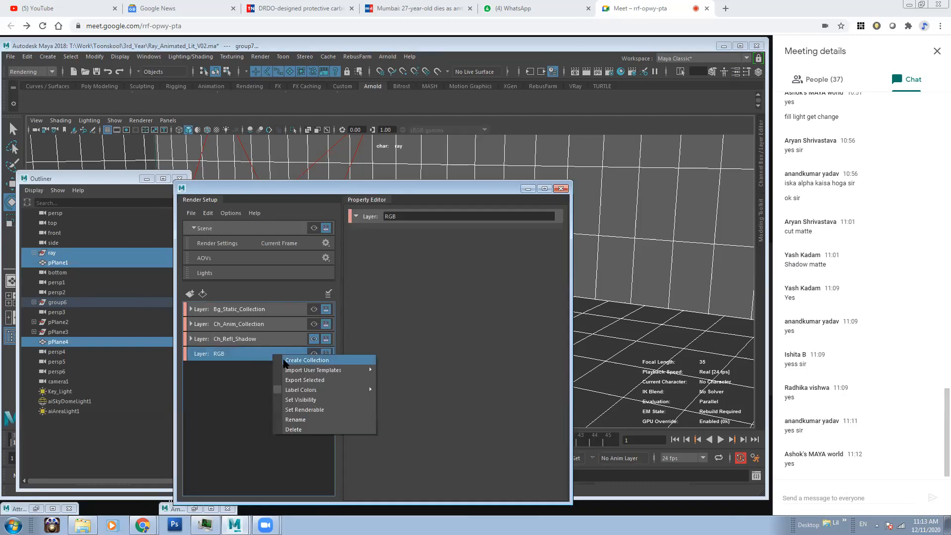
{"action": "left_click", "coordinate": [285, 361]}
{"action": "left_click_drag", "start_coordinate": [281, 365], "coordinate": [185, 370]}
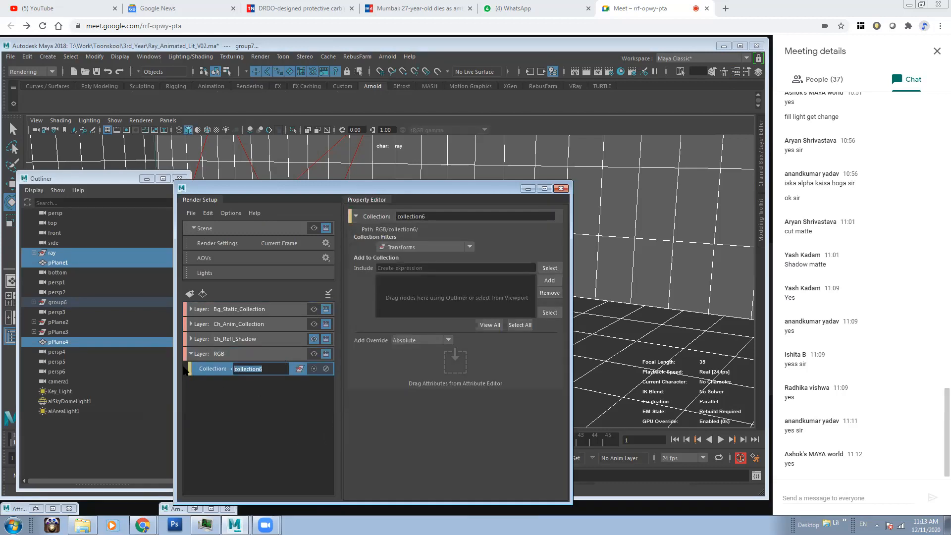
{"action": "type", "text": "Mat"}
{"action": "key", "text": "Return"}
{"action": "left_click", "coordinate": [291, 383]}
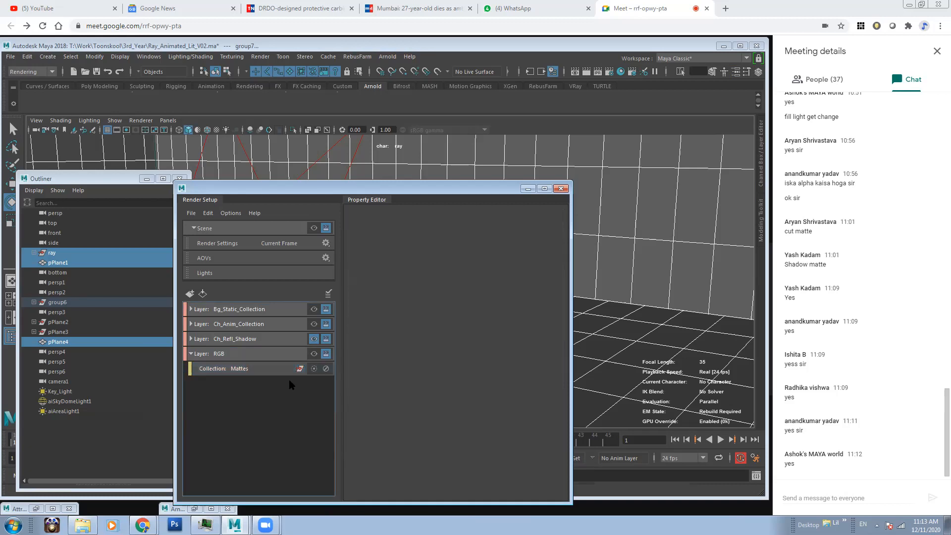
Add the selected character, floor, wall and pole group to the Mattes collection, and minimize the Outliner.
{"action": "left_click", "coordinate": [262, 373]}
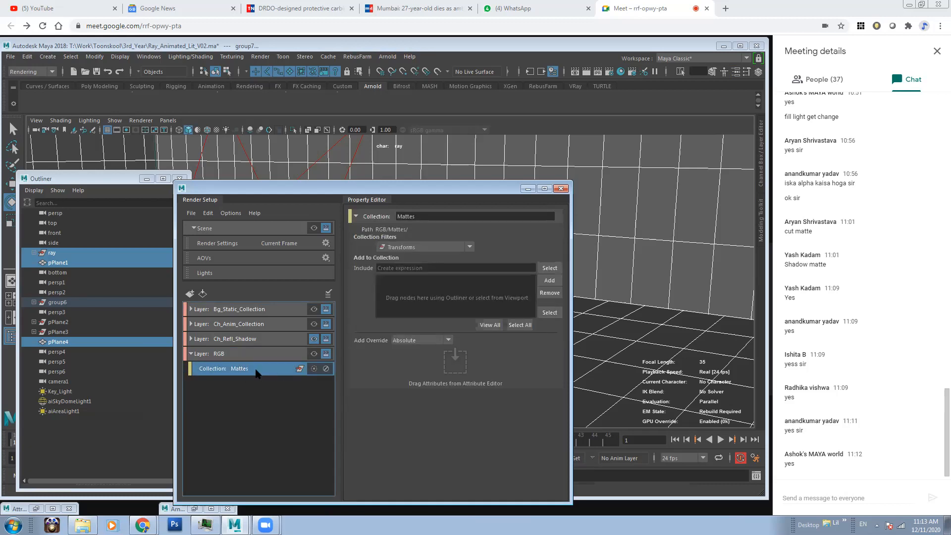
{"action": "left_click", "coordinate": [548, 281]}
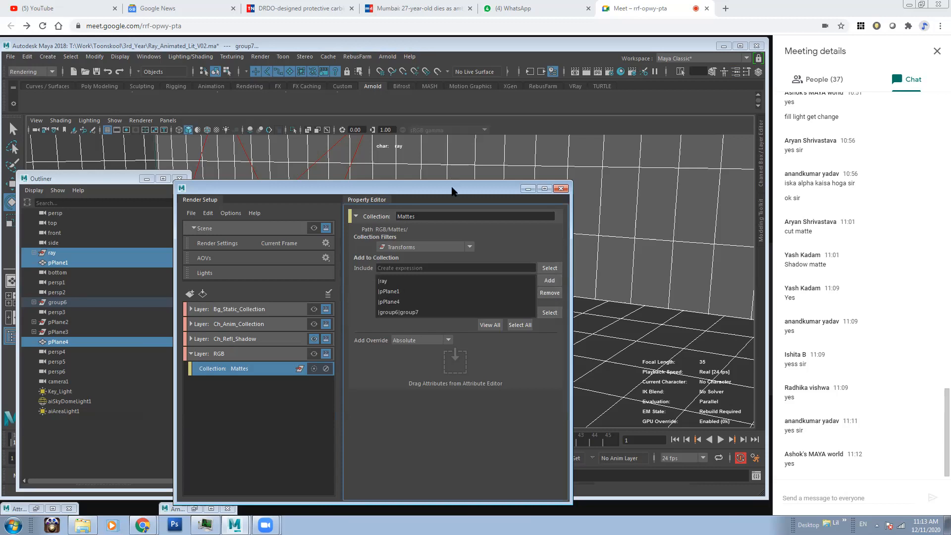
{"action": "left_click_drag", "start_coordinate": [453, 189], "coordinate": [341, 286]}
{"action": "left_click_drag", "start_coordinate": [262, 279], "coordinate": [365, 237]}
{"action": "left_click", "coordinate": [147, 179]}
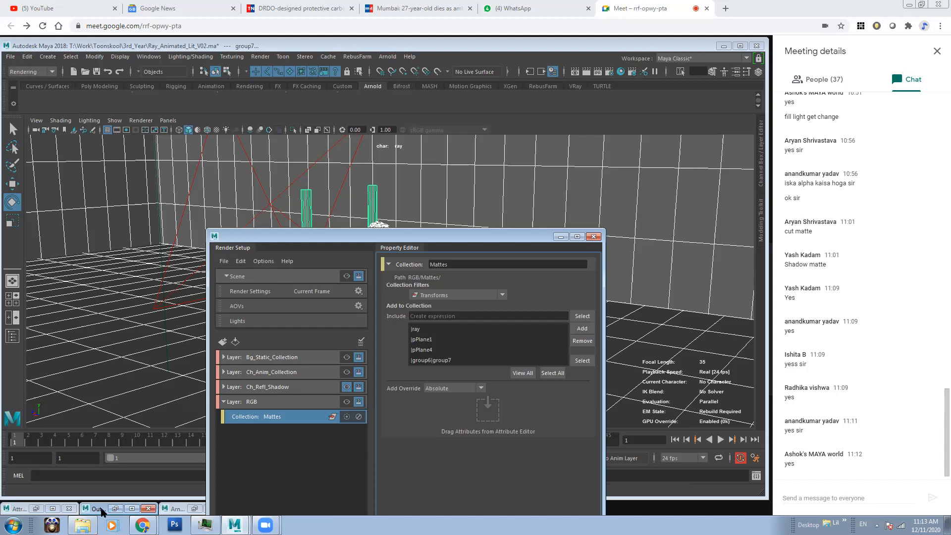
{"action": "left_click", "coordinate": [306, 438]}
{"action": "left_click", "coordinate": [290, 419]}
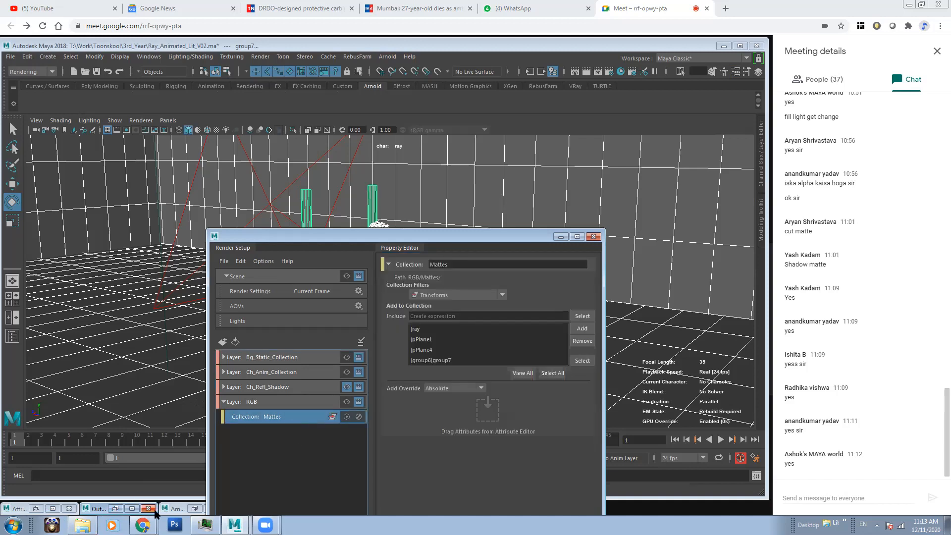
Restore the Arnold RenderView, switch from the alpha to the color display, start the render and reframe the image.
{"action": "left_click", "coordinate": [194, 509]}
{"action": "left_click_drag", "start_coordinate": [377, 100], "coordinate": [295, 127]}
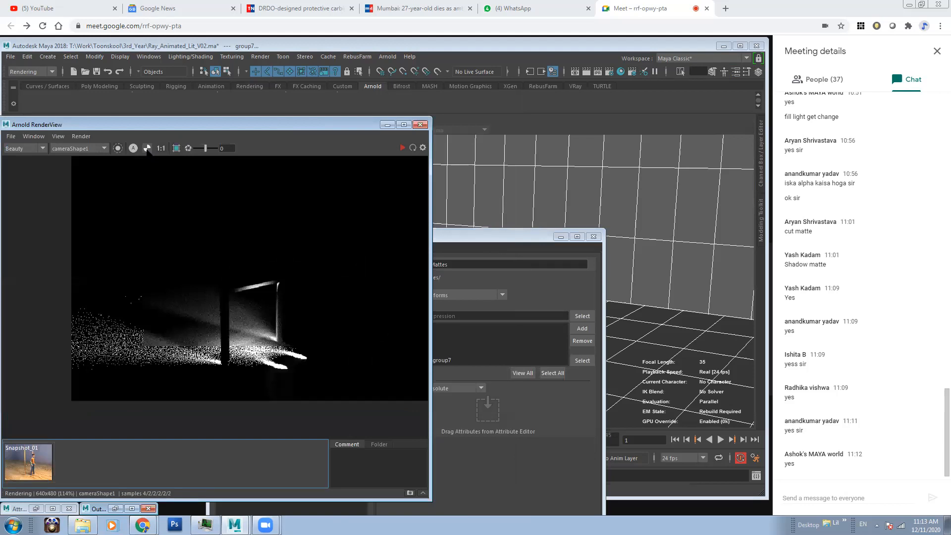
{"action": "left_click", "coordinate": [132, 148]}
{"action": "left_click", "coordinate": [403, 145]}
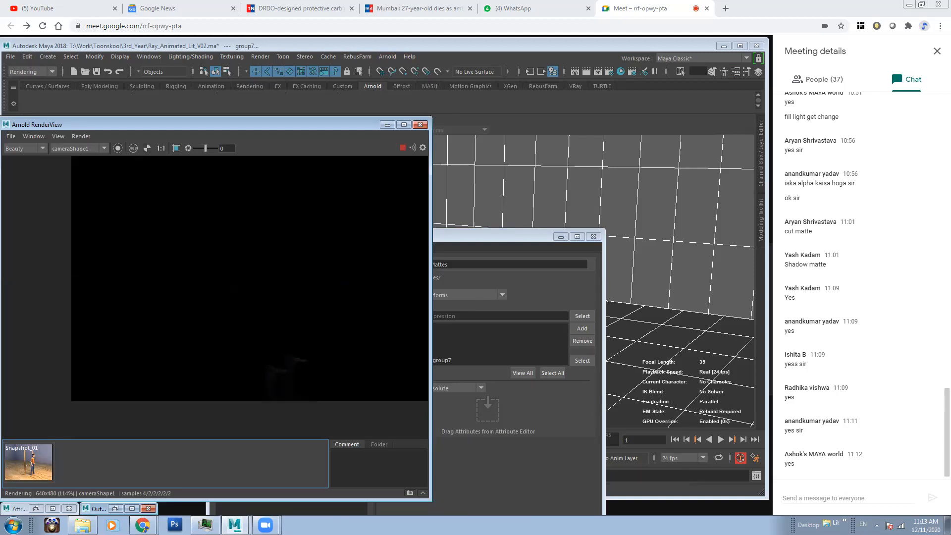
{"action": "middle_click_drag", "start_coordinate": [234, 288], "coordinate": [167, 338]}
{"action": "scroll", "coordinate": [167, 337], "scroll_direction": "down", "scroll_amount": 1}
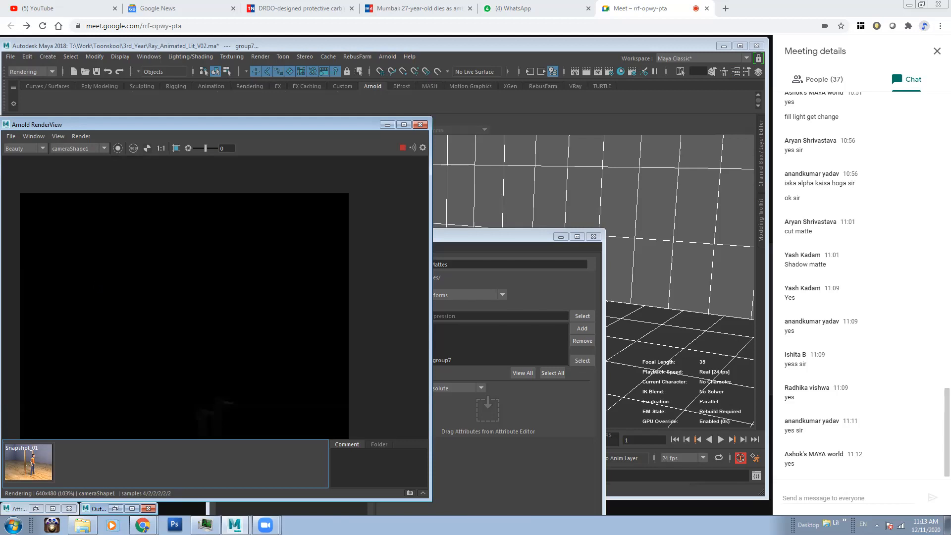
{"action": "scroll", "coordinate": [167, 317], "scroll_direction": "down", "scroll_amount": 2}
{"action": "middle_click_drag", "start_coordinate": [146, 290], "coordinate": [159, 274]}
{"action": "scroll", "coordinate": [159, 274], "scroll_direction": "up", "scroll_amount": 2}
{"action": "left_click_drag", "start_coordinate": [345, 131], "coordinate": [275, 131]}
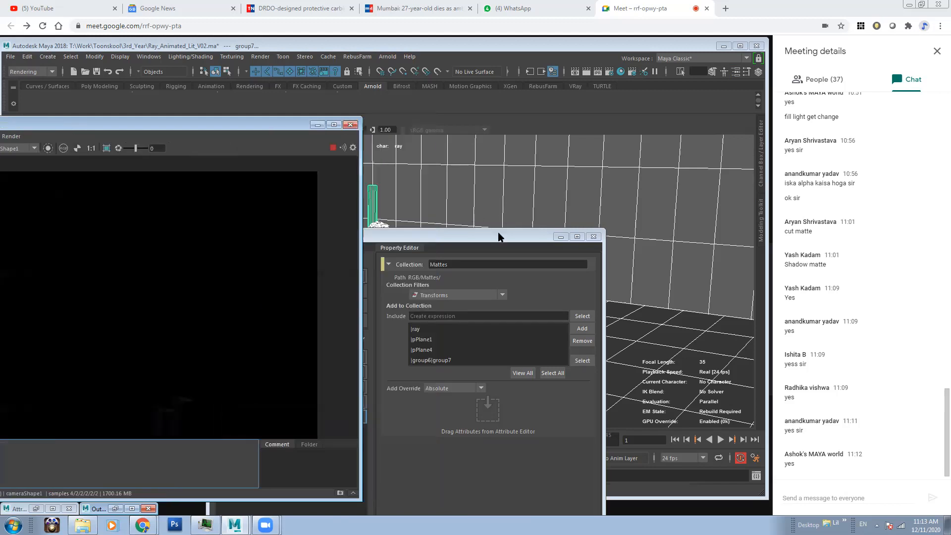
Make the RGB layer visible so it renders, and check the ray and pPlane1 entries in the Mattes collection.
{"action": "left_click_drag", "start_coordinate": [484, 240], "coordinate": [635, 204]}
{"action": "left_click", "coordinate": [496, 365]}
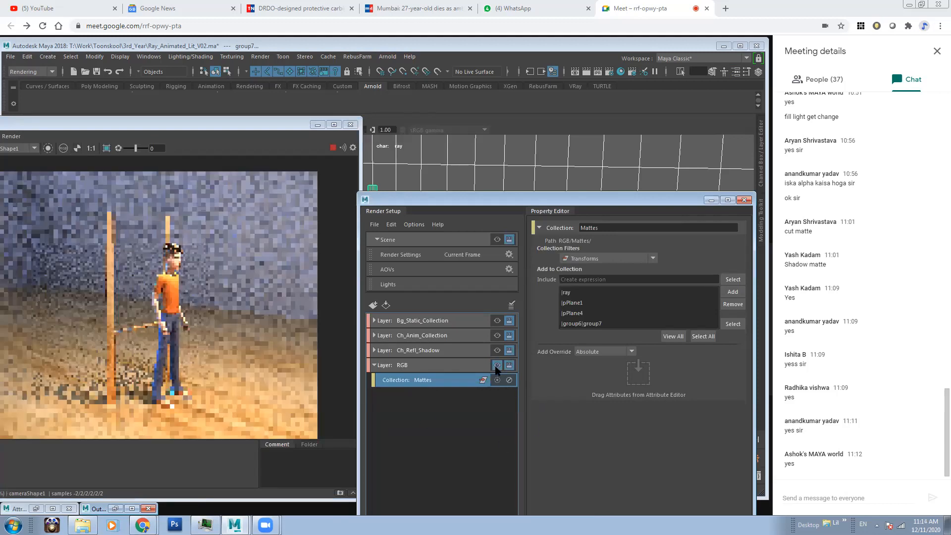
{"action": "left_click", "coordinate": [223, 329]}
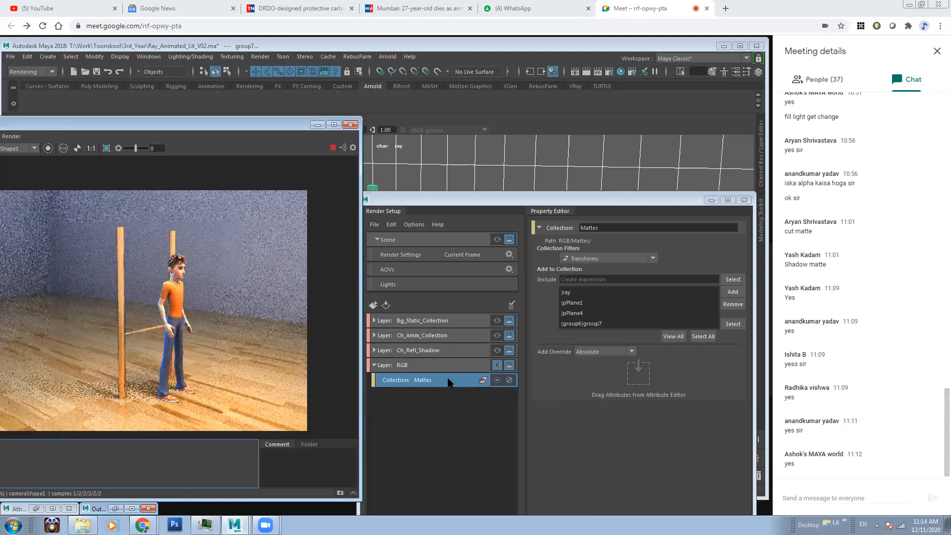
{"action": "left_click", "coordinate": [589, 293]}
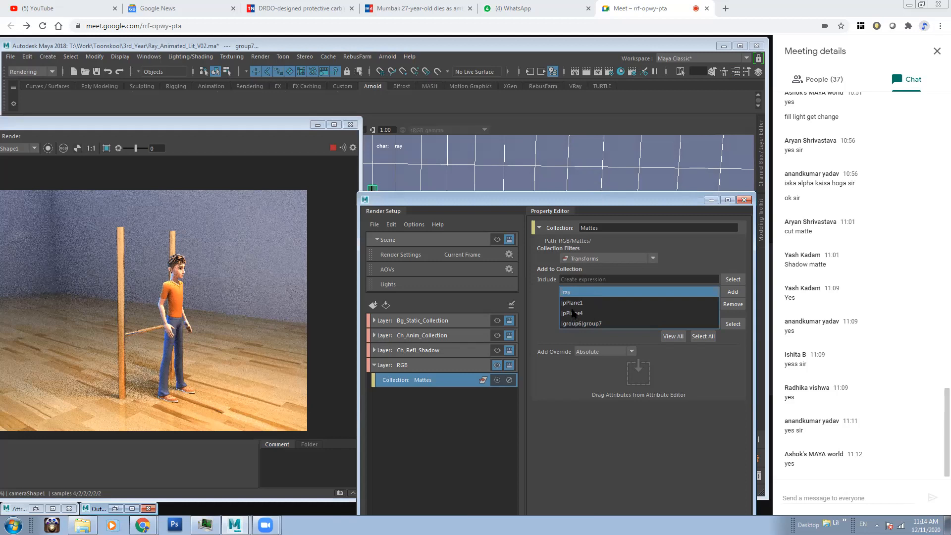
{"action": "left_click", "coordinate": [573, 303]}
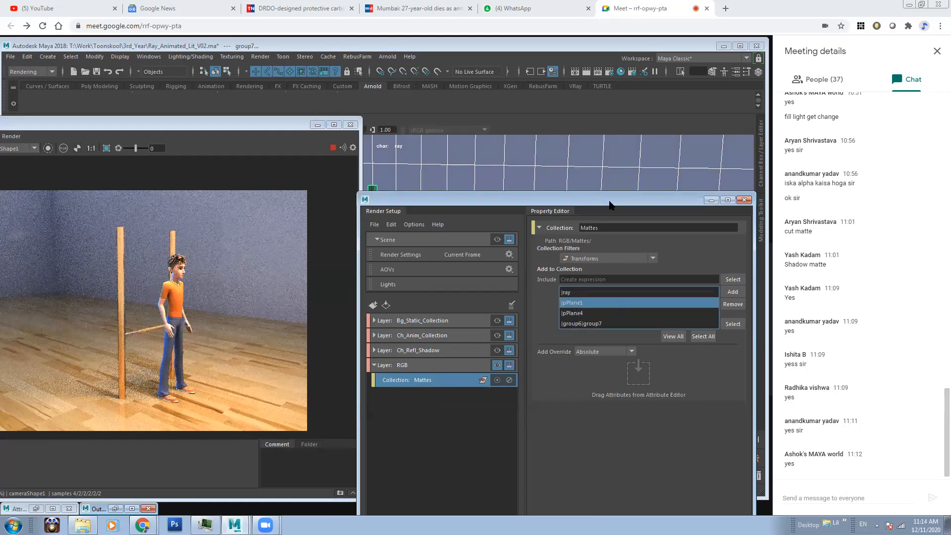
{"action": "left_click_drag", "start_coordinate": [606, 205], "coordinate": [446, 225]}
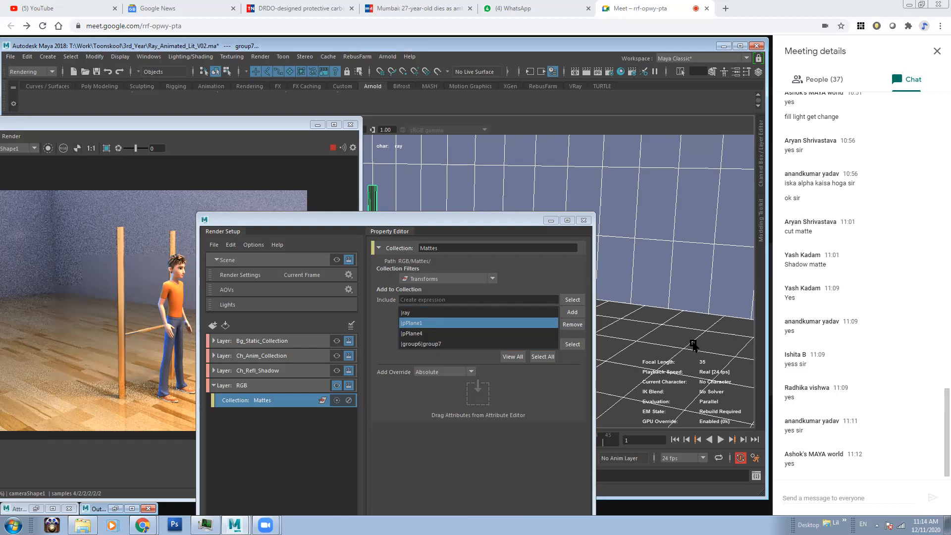
Select the floor plane and expand the Matte settings of its aiStandardSurface2 material in the Attribute Editor.
{"action": "left_click", "coordinate": [676, 347]}
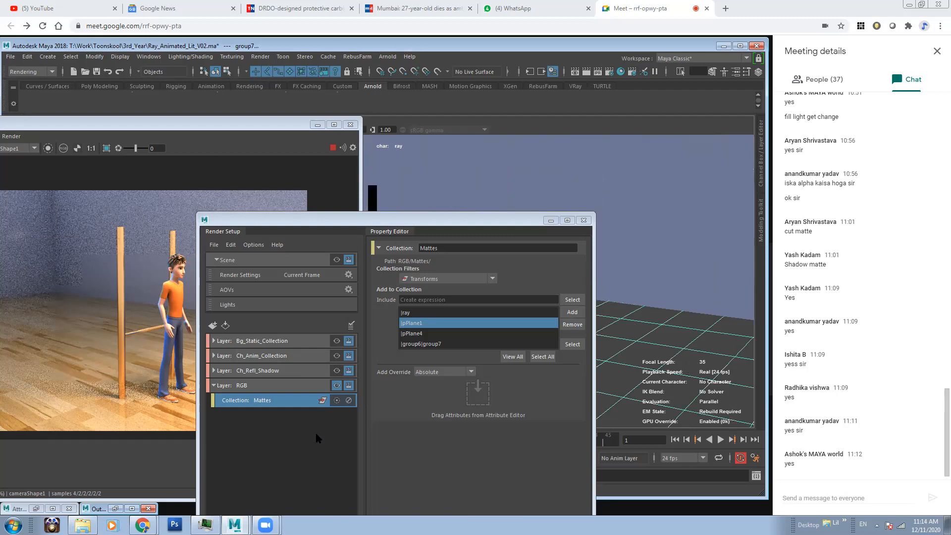
{"action": "left_click", "coordinate": [736, 72]}
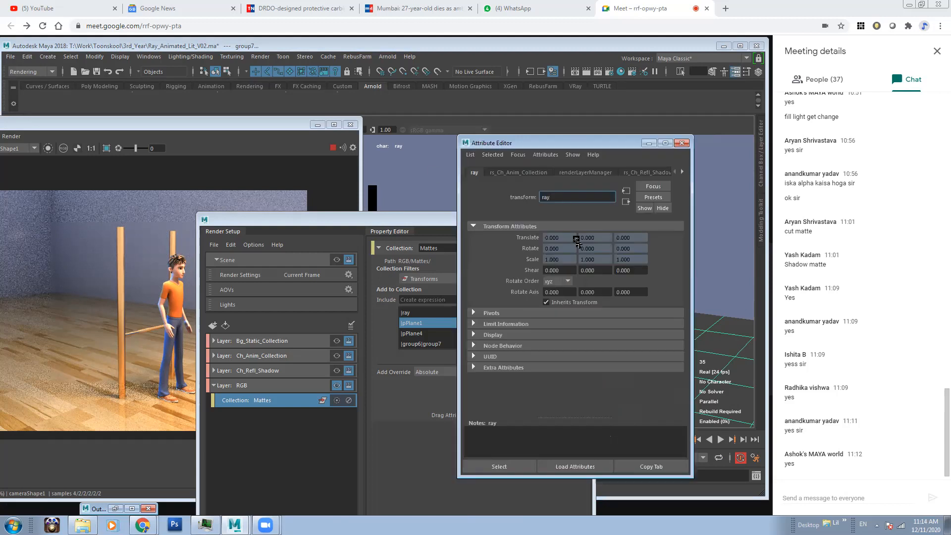
{"action": "left_click", "coordinate": [682, 172]}
{"action": "left_click", "coordinate": [682, 172]}
{"action": "left_click", "coordinate": [682, 172]}
{"action": "left_click", "coordinate": [624, 172]}
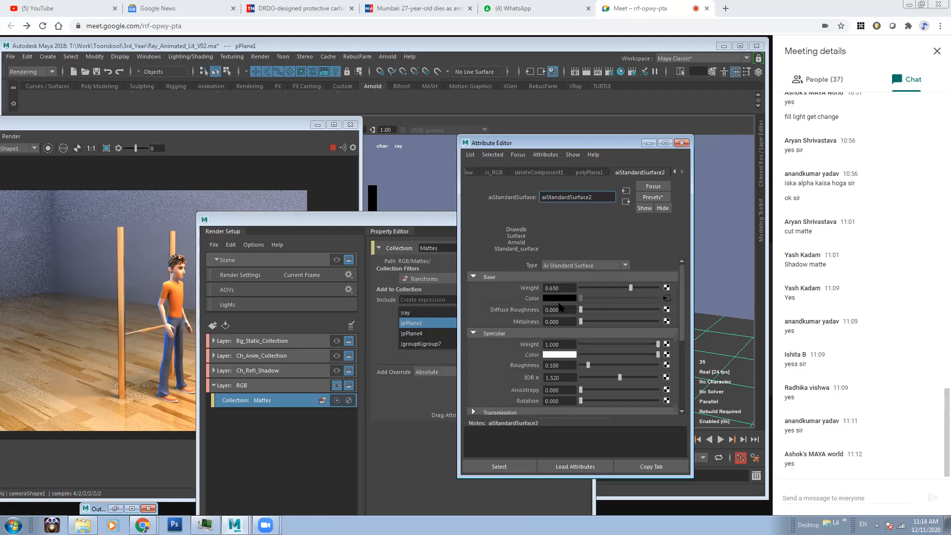
{"action": "scroll", "coordinate": [545, 342], "scroll_direction": "down", "scroll_amount": 2}
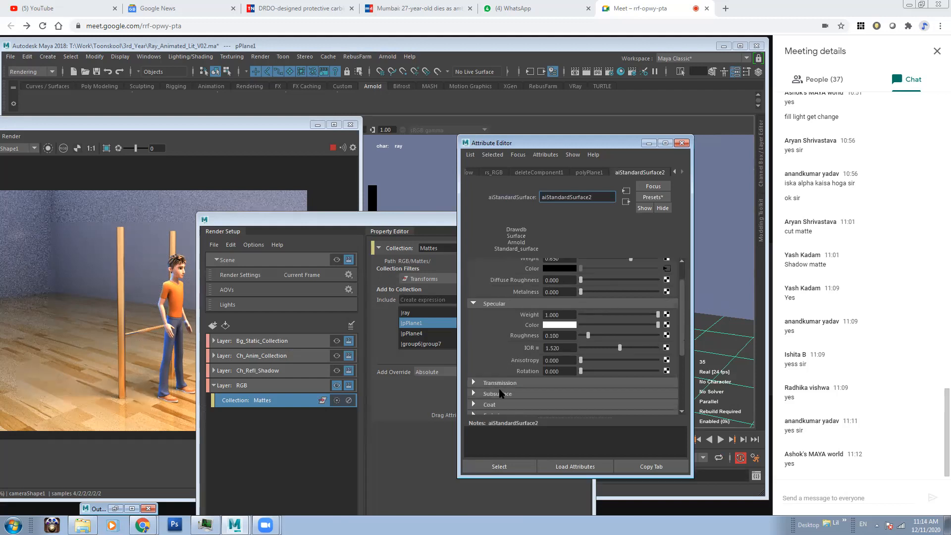
{"action": "scroll", "coordinate": [508, 384], "scroll_direction": "down", "scroll_amount": 6}
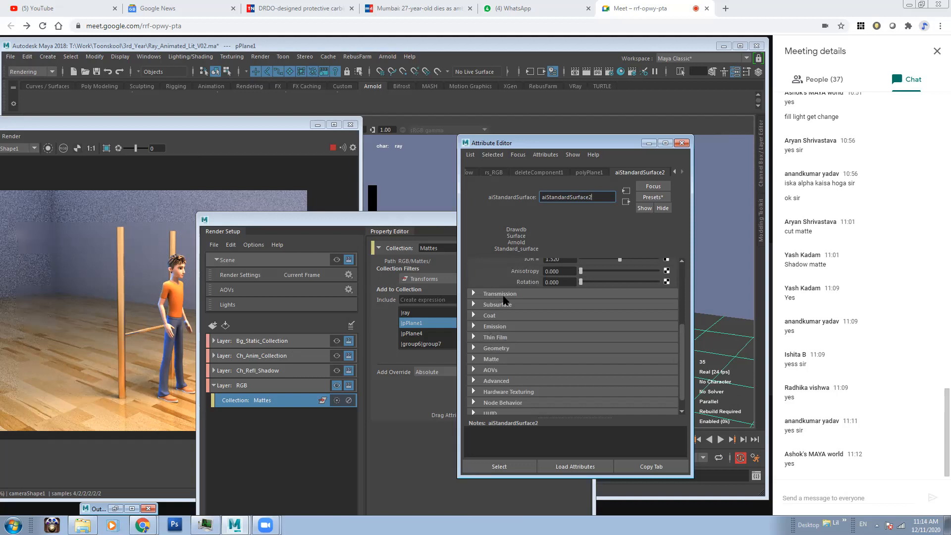
{"action": "left_click", "coordinate": [497, 360]}
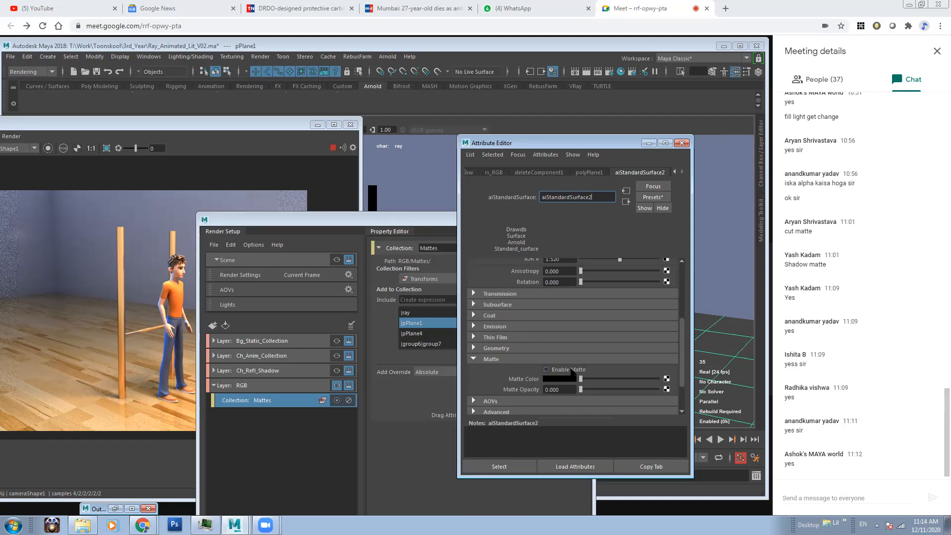
Enable Matte on the floor's aiStandardSurface2 material and set its Matte Color to red.
{"action": "right_click", "coordinate": [545, 370]}
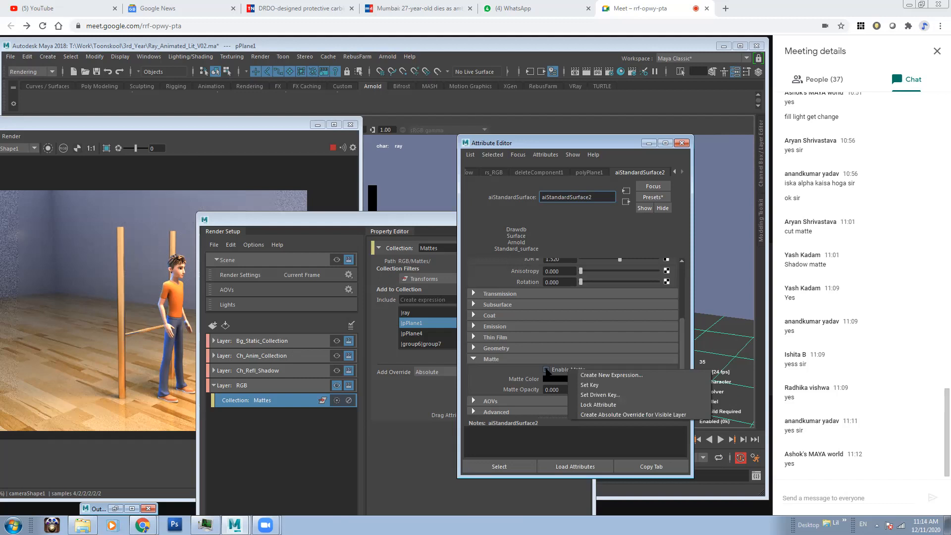
{"action": "left_click", "coordinate": [537, 383]}
{"action": "left_click", "coordinate": [546, 370]}
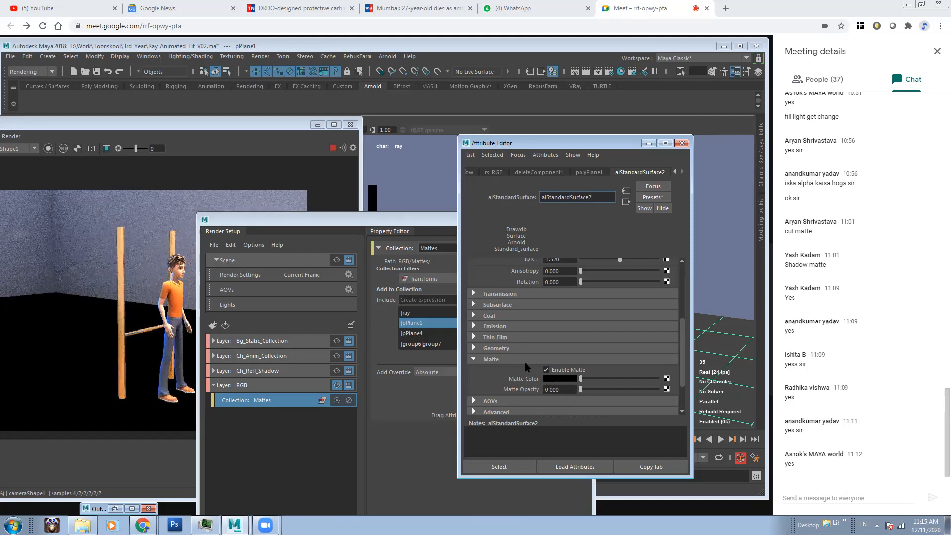
{"action": "left_click", "coordinate": [559, 379]}
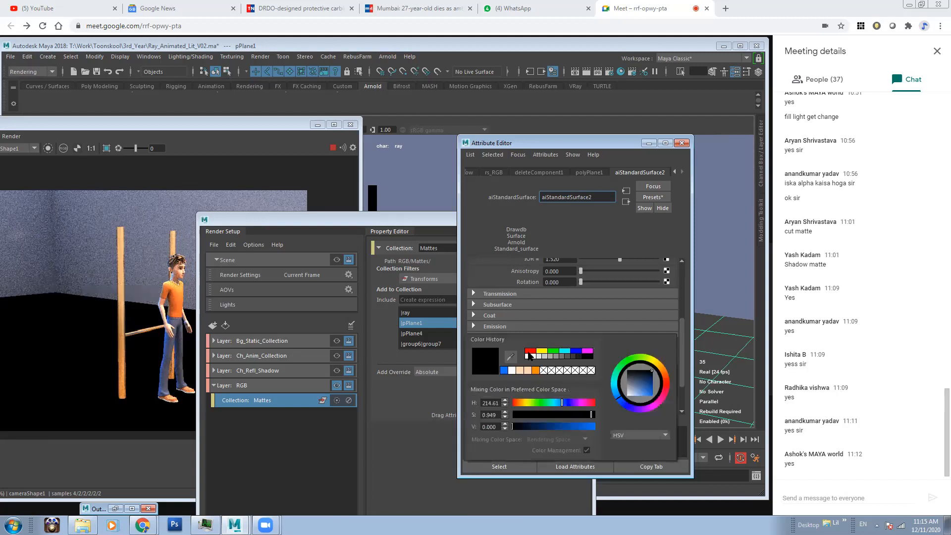
{"action": "left_click", "coordinate": [530, 352]}
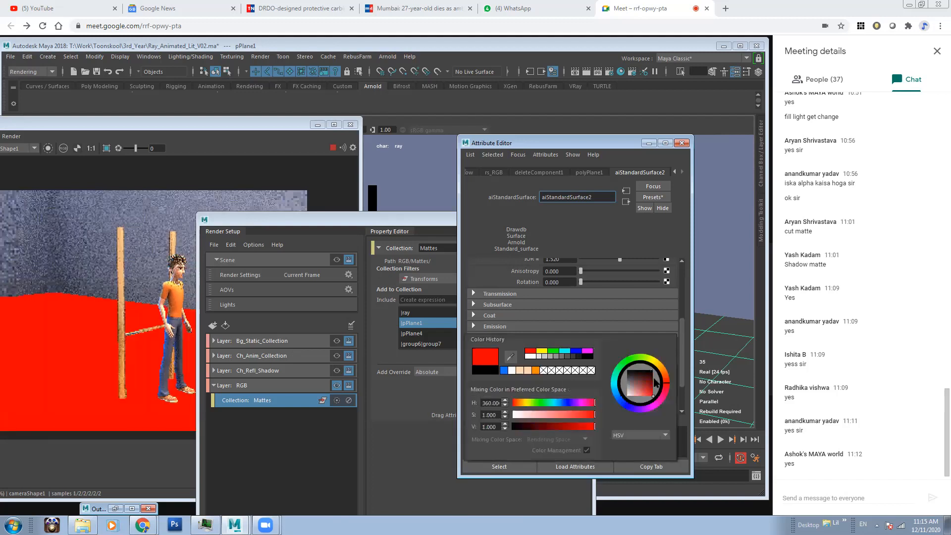
Compare the floor matte in the Scene and RGB layers, and turn off Enable Matte on the floor material.
{"action": "left_click", "coordinate": [336, 263]}
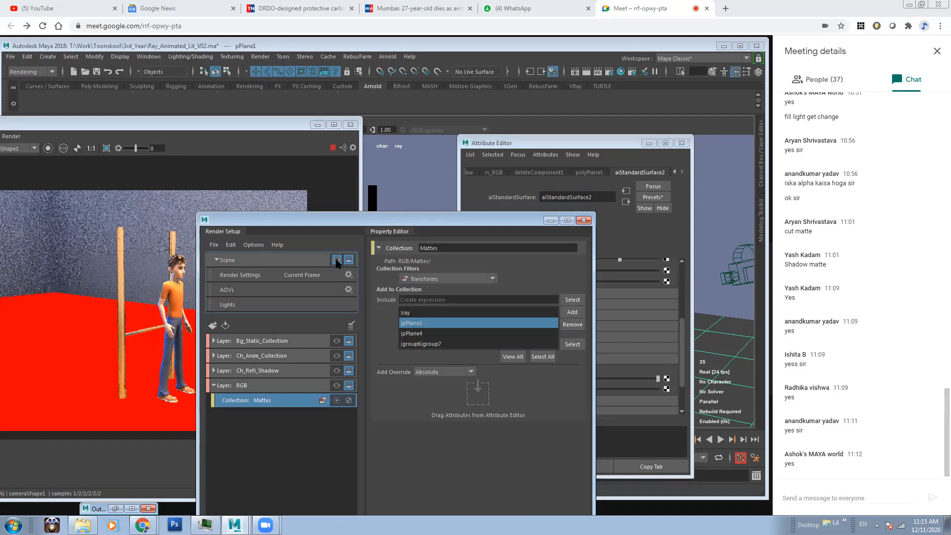
{"action": "left_click", "coordinate": [336, 389]}
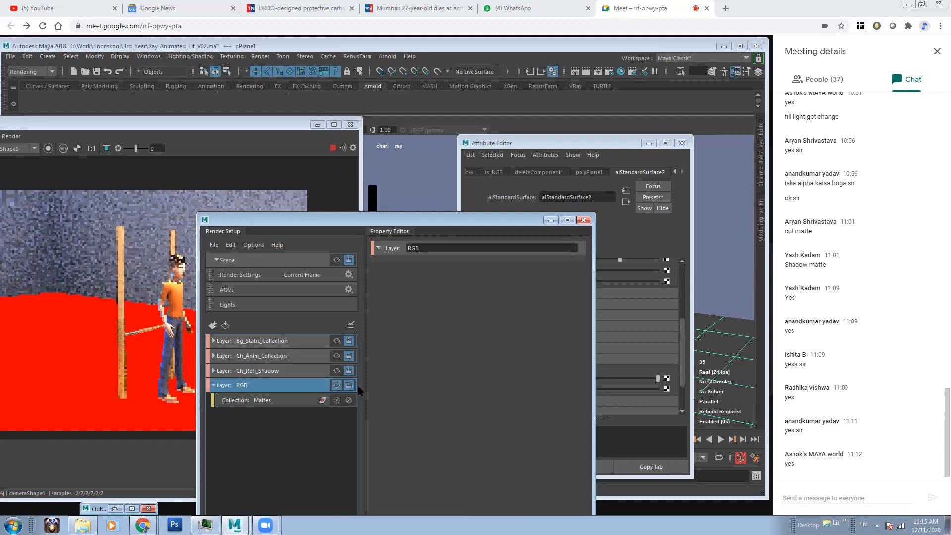
{"action": "left_click", "coordinate": [297, 400]}
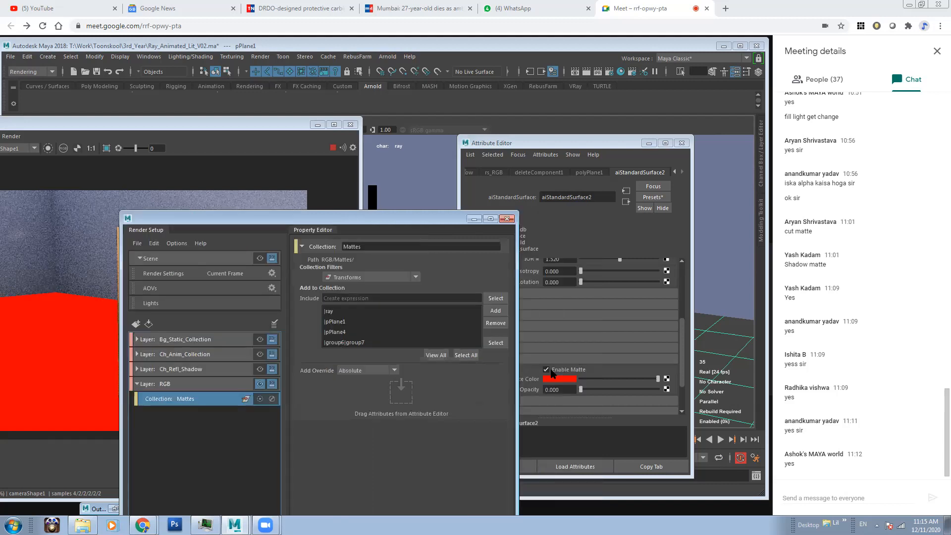
{"action": "left_click", "coordinate": [550, 371]}
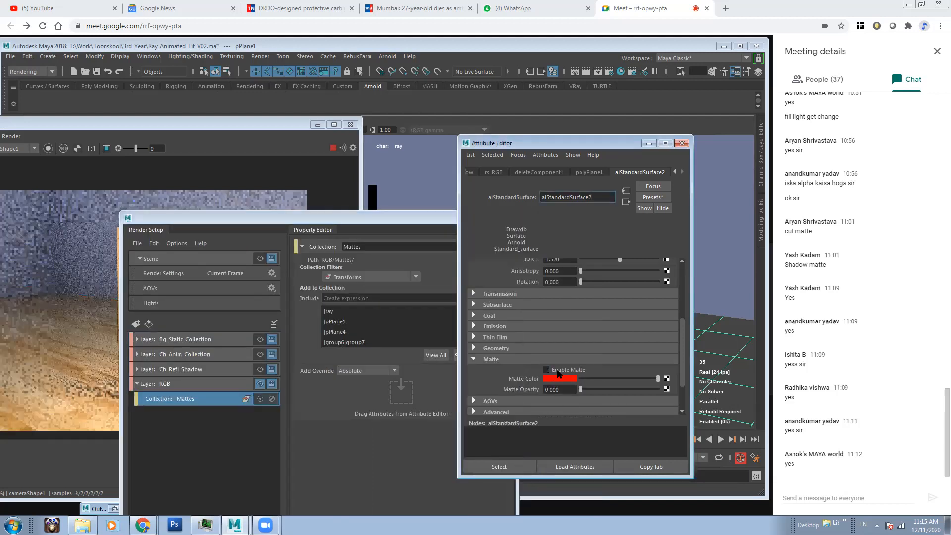
Create an absolute override for Enable Matte on the floor's aiStandardSurface2 in the RGB layer and turn Enable Matte on.
{"action": "right_click", "coordinate": [560, 376]}
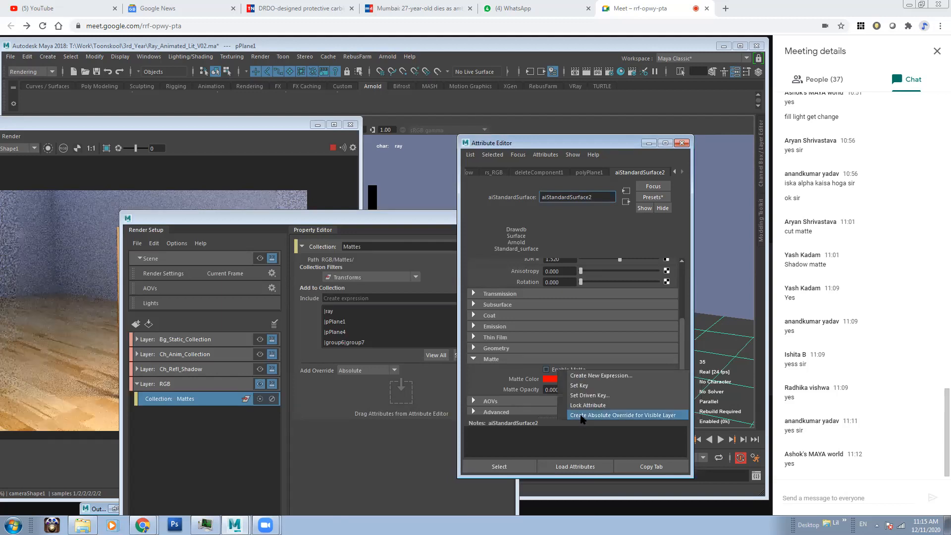
{"action": "left_click", "coordinate": [580, 416]}
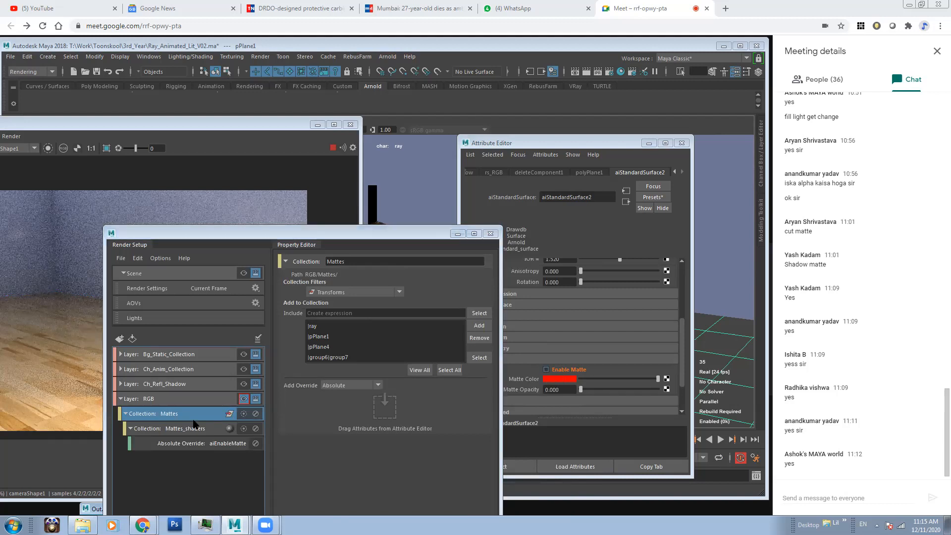
{"action": "left_click", "coordinate": [547, 370]}
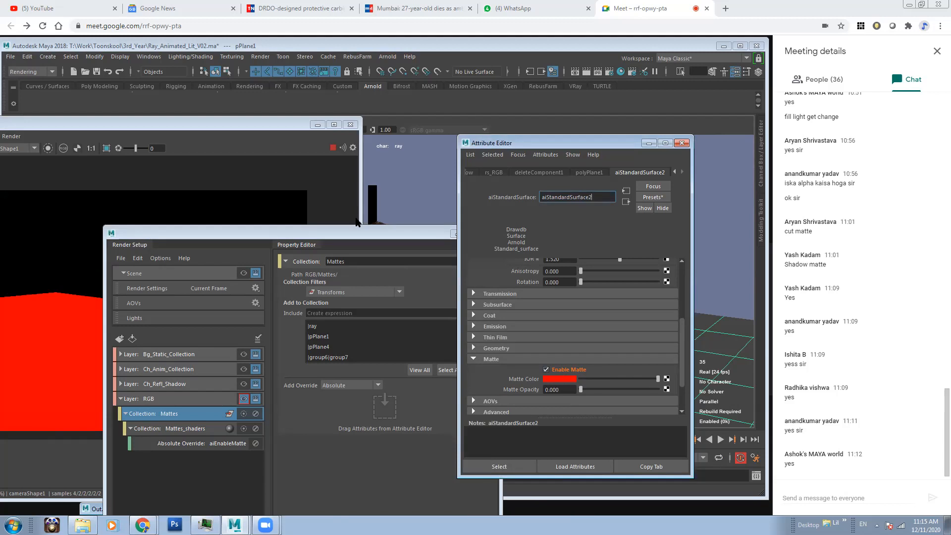
Select the wall plane pPlane4 and set the Matte Color of its aiStandardSurface3 material to blue.
{"action": "left_click", "coordinate": [434, 191]}
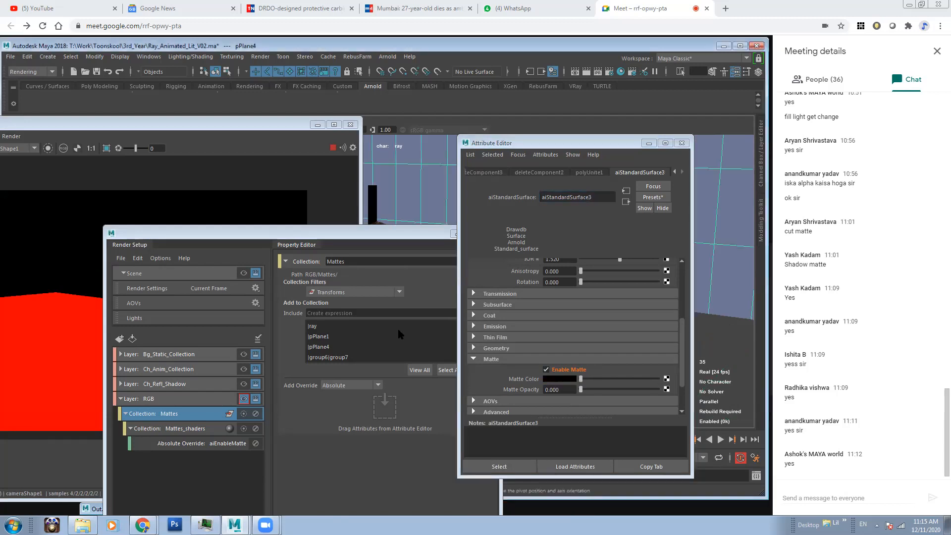
{"action": "left_click", "coordinate": [553, 383]}
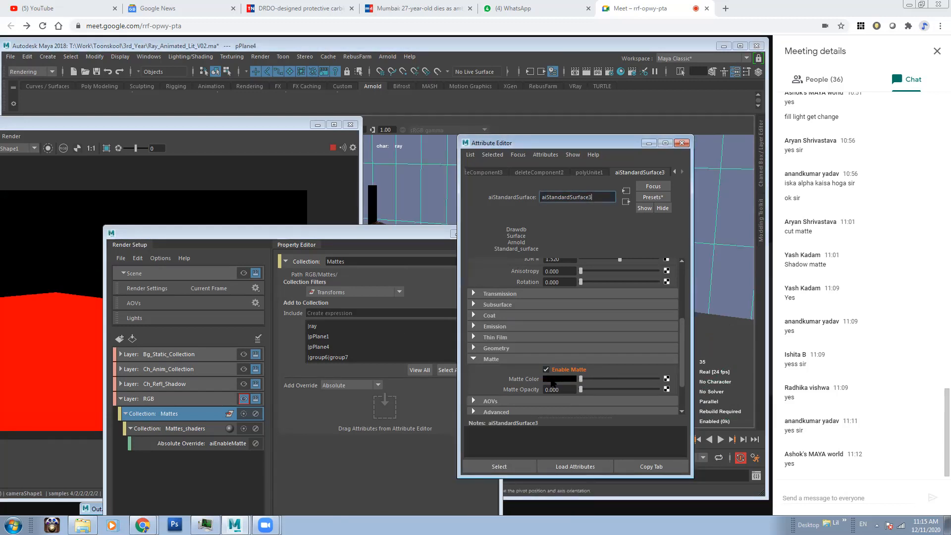
{"action": "left_click", "coordinate": [558, 353]}
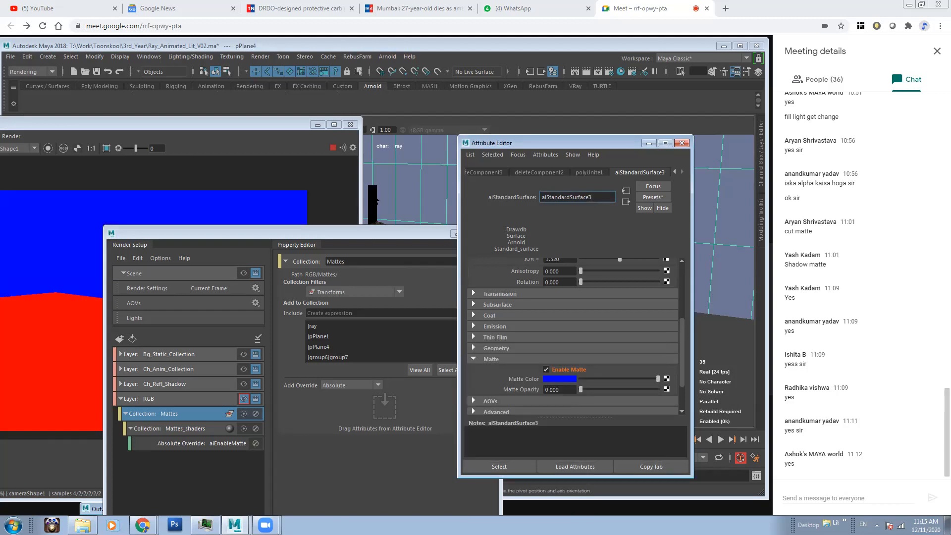
Set the Matte Color of the pole's aiStandardSurface1 material to green and move the Render Setup window clear of the character.
{"action": "left_click", "coordinate": [374, 196]}
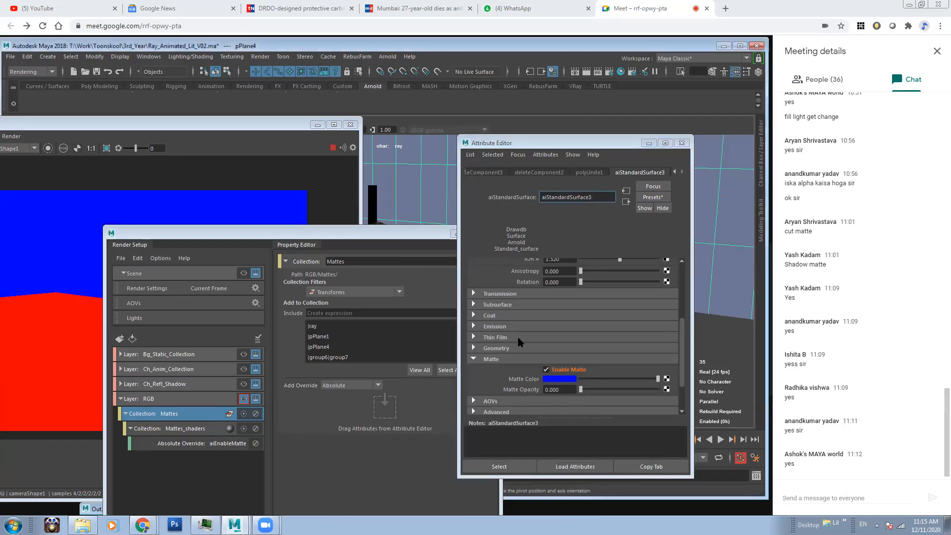
{"action": "left_click", "coordinate": [555, 379]}
{"action": "left_click_drag", "start_coordinate": [294, 233], "coordinate": [436, 233]}
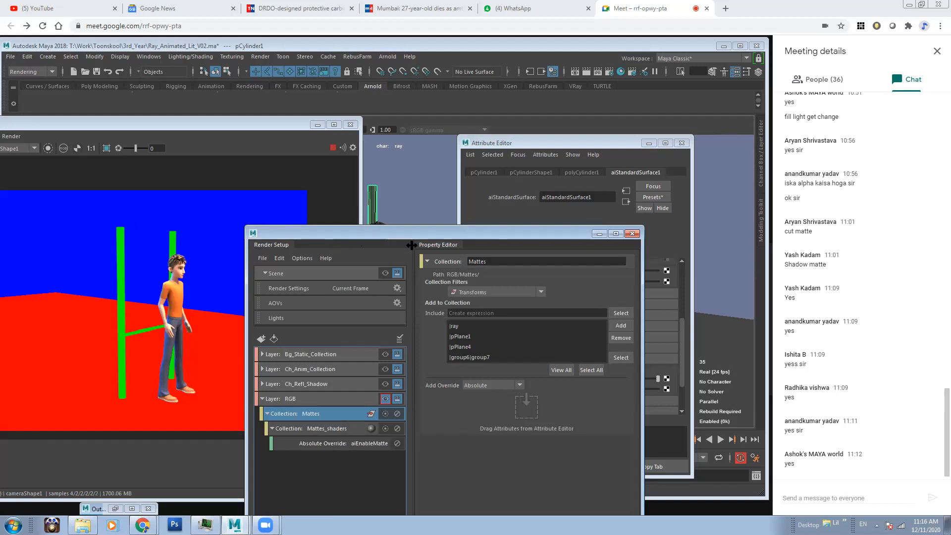
{"action": "left_click_drag", "start_coordinate": [421, 234], "coordinate": [356, 286]}
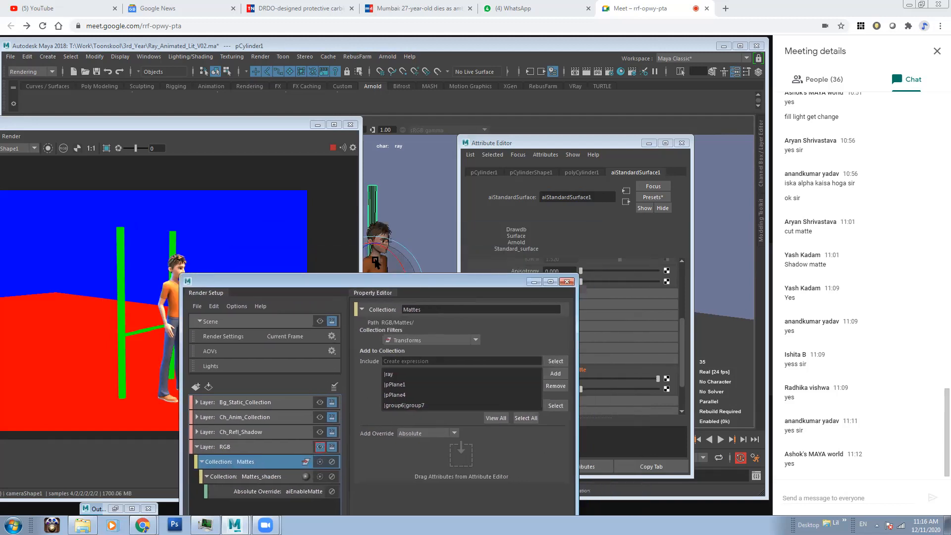
Open the Outliner, expand the ray character hierarchy and select the hairGEO mesh under ray_geometry.
{"action": "left_click", "coordinate": [149, 57]}
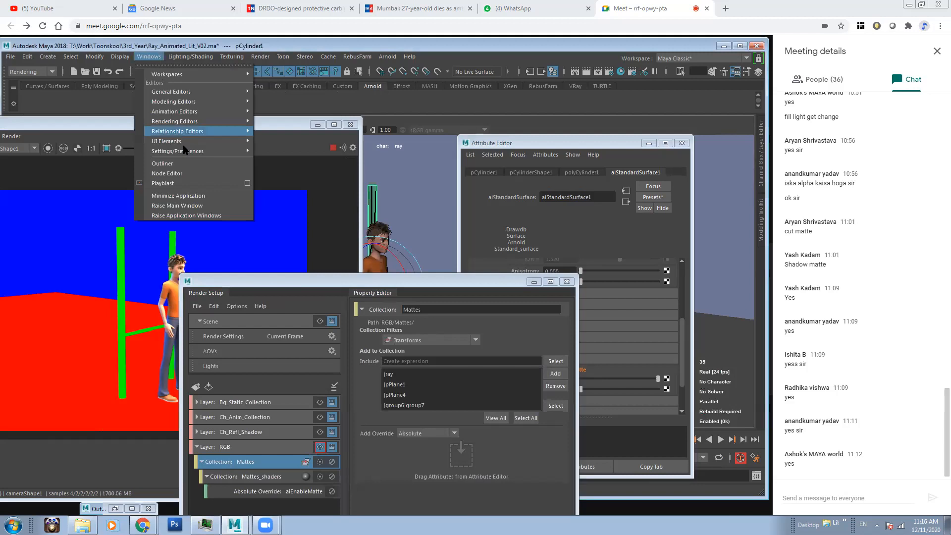
{"action": "left_click", "coordinate": [183, 163]}
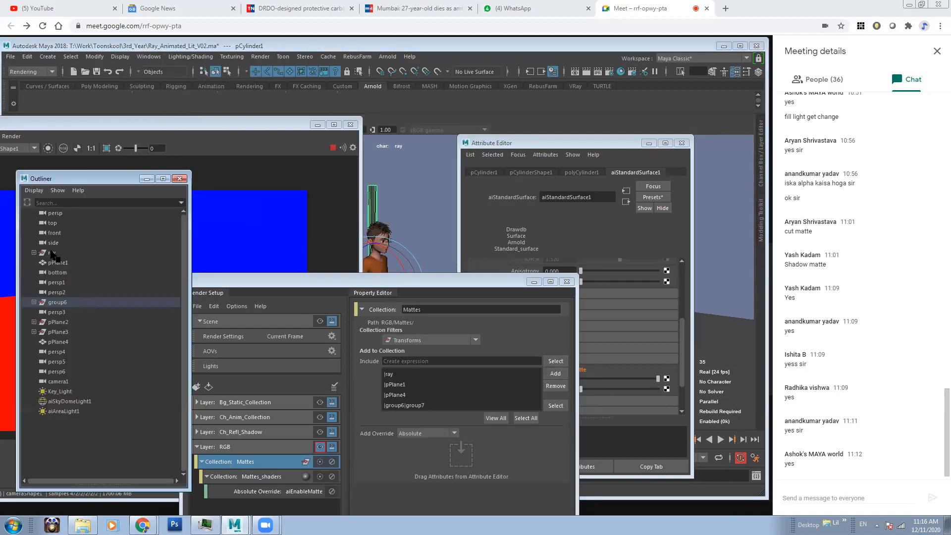
{"action": "left_click", "coordinate": [34, 252]}
{"action": "scroll", "coordinate": [91, 310], "scroll_direction": "down", "scroll_amount": 6}
{"action": "left_click", "coordinate": [79, 303]}
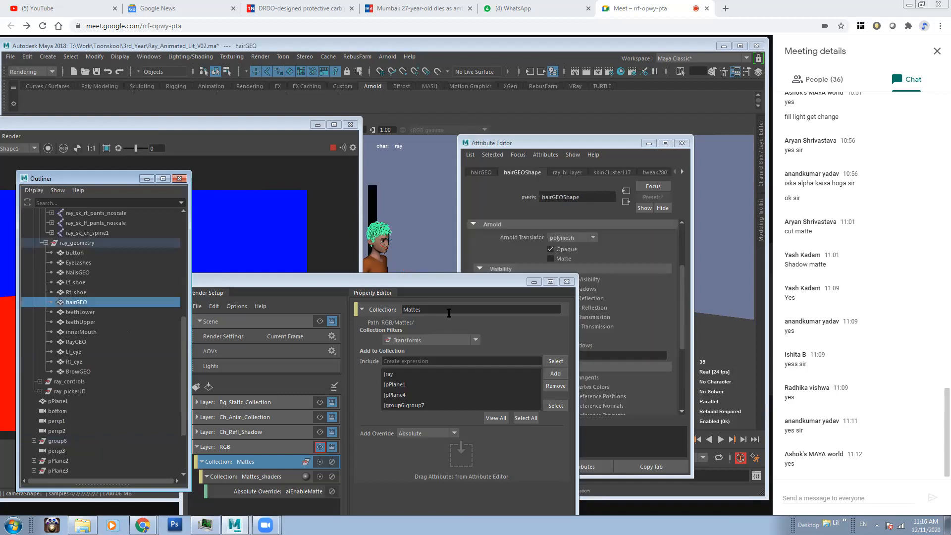
Minimize Render Setup and inspect the hair's ray_hair_mtl Lambert material in the Attribute Editor for matte settings.
{"action": "left_click", "coordinate": [534, 281]}
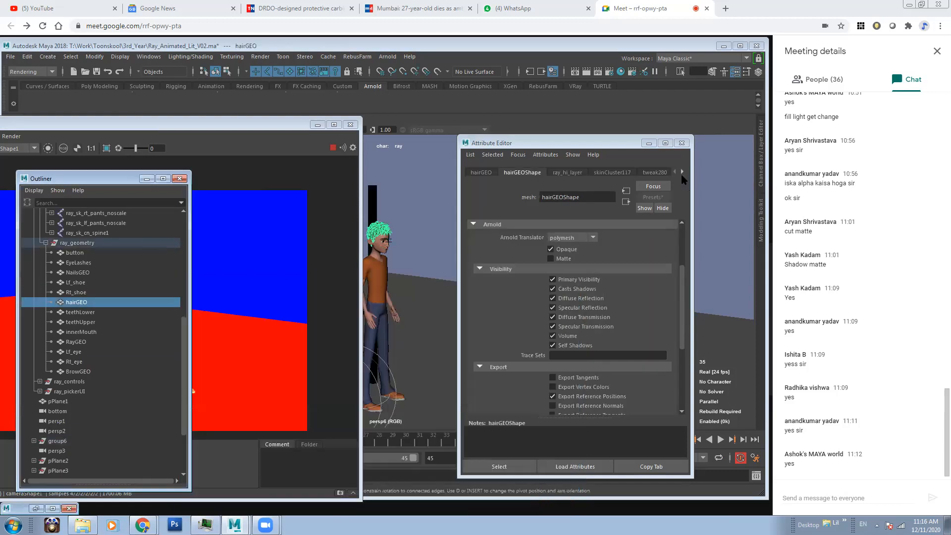
{"action": "left_click", "coordinate": [682, 172]}
{"action": "left_click", "coordinate": [682, 173]}
{"action": "left_click", "coordinate": [653, 172]}
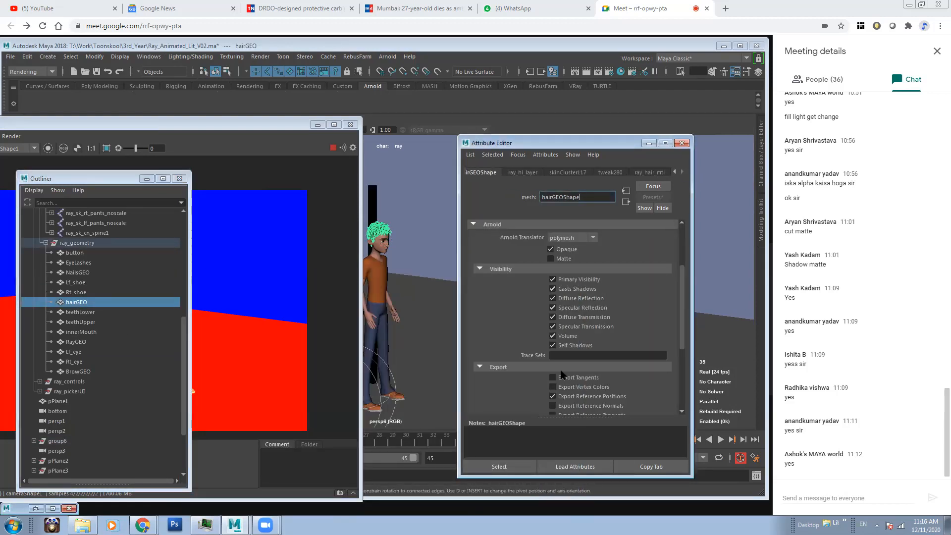
{"action": "scroll", "coordinate": [569, 331], "scroll_direction": "down", "scroll_amount": 3}
{"action": "scroll", "coordinate": [575, 333], "scroll_direction": "up", "scroll_amount": 3}
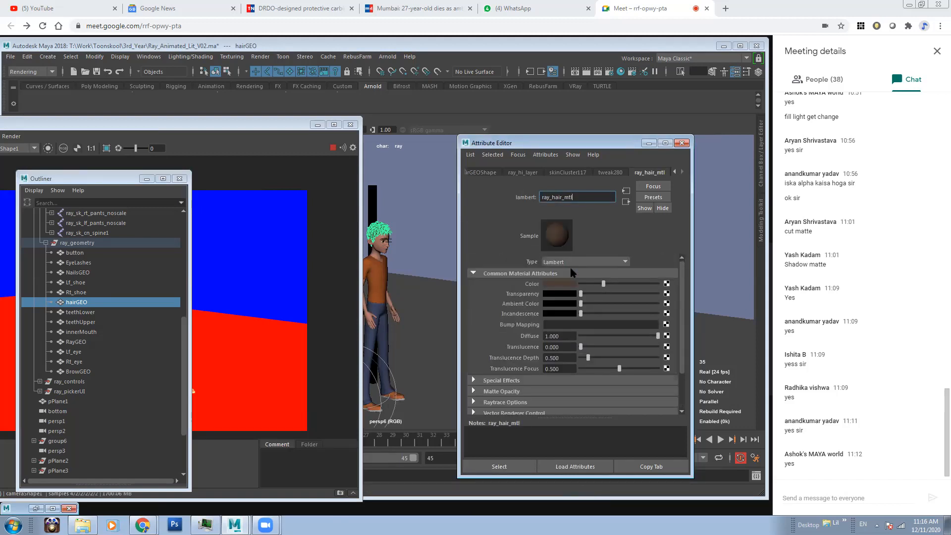
Minimize the Outliner and examine the character against the floor, wall and pole mattes in the render view.
{"action": "left_click", "coordinate": [147, 180]}
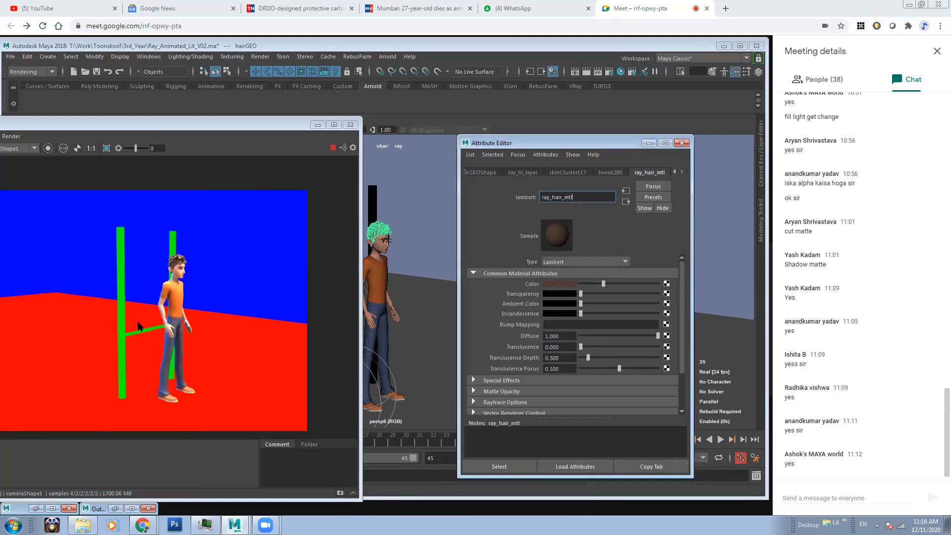
{"action": "scroll", "coordinate": [283, 197], "scroll_direction": "up", "scroll_amount": 3}
{"action": "scroll", "coordinate": [277, 200], "scroll_direction": "down", "scroll_amount": 3}
{"action": "scroll", "coordinate": [280, 197], "scroll_direction": "up", "scroll_amount": 6}
{"action": "scroll", "coordinate": [227, 226], "scroll_direction": "down", "scroll_amount": 2}
{"action": "scroll", "coordinate": [227, 226], "scroll_direction": "up", "scroll_amount": 3}
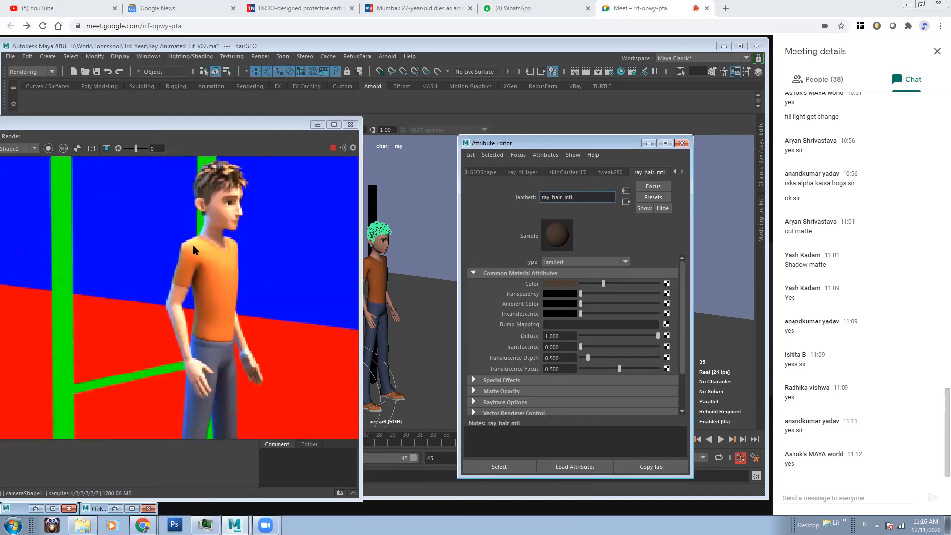
{"action": "scroll", "coordinate": [219, 256], "scroll_direction": "down", "scroll_amount": 3}
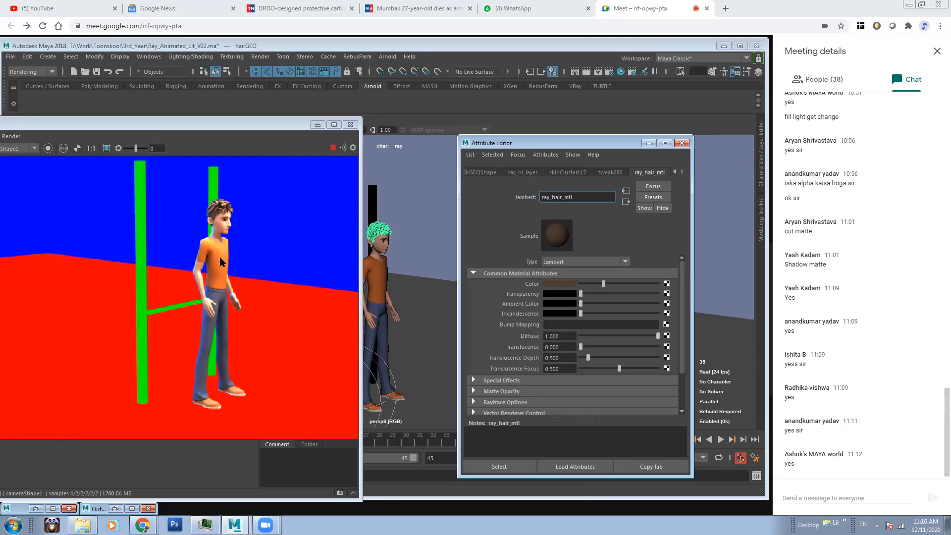
{"action": "scroll", "coordinate": [219, 256], "scroll_direction": "down", "scroll_amount": 2}
{"action": "scroll", "coordinate": [237, 257], "scroll_direction": "up", "scroll_amount": 1}
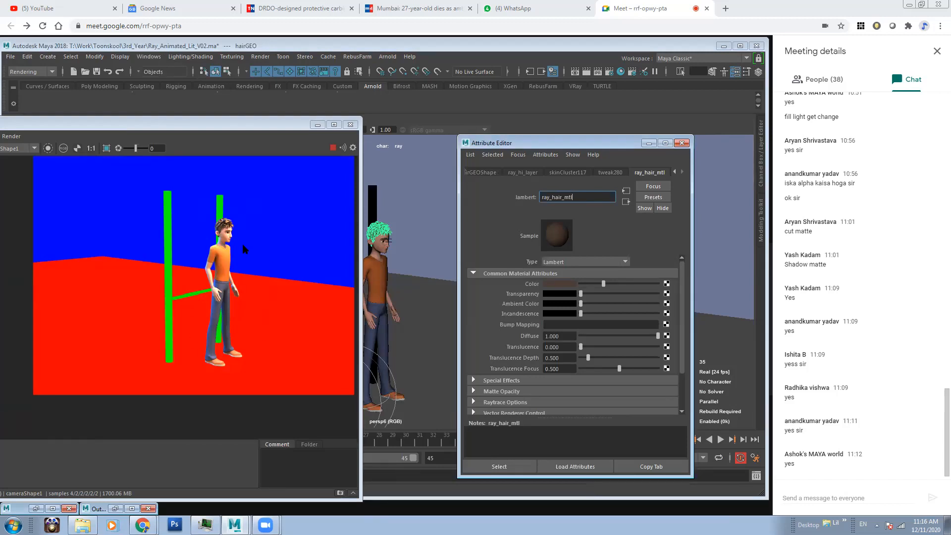
{"action": "scroll", "coordinate": [250, 241], "scroll_direction": "up", "scroll_amount": 2}
{"action": "scroll", "coordinate": [227, 254], "scroll_direction": "down", "scroll_amount": 1}
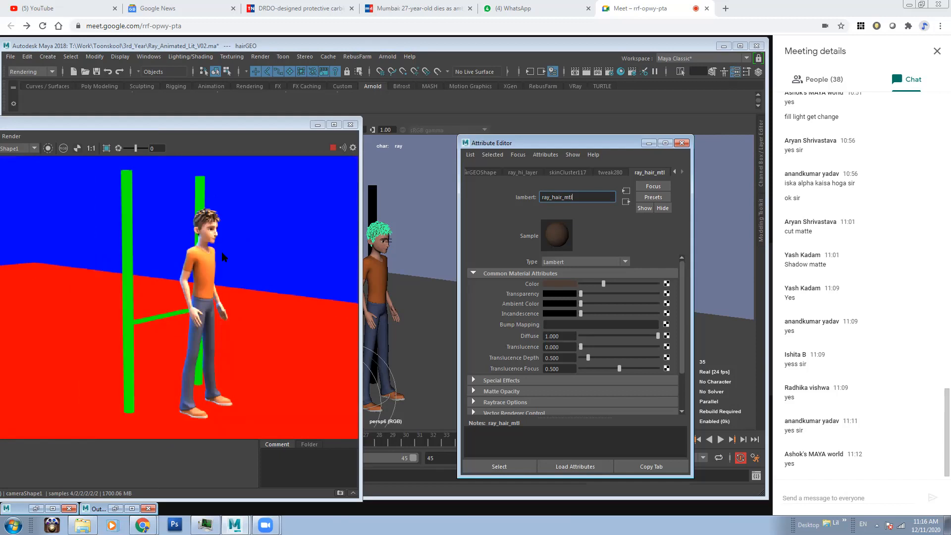
Bring up the Render Setup window and delete the Mattes collection from the RGB layer.
{"action": "scroll", "coordinate": [216, 297], "scroll_direction": "down", "scroll_amount": 1}
{"action": "scroll", "coordinate": [217, 294], "scroll_direction": "up", "scroll_amount": 1}
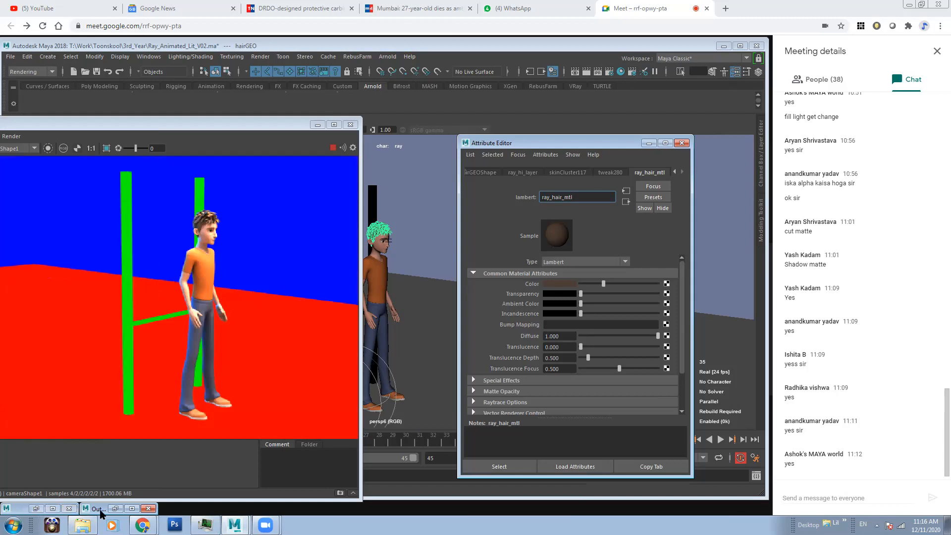
{"action": "left_click", "coordinate": [35, 509]}
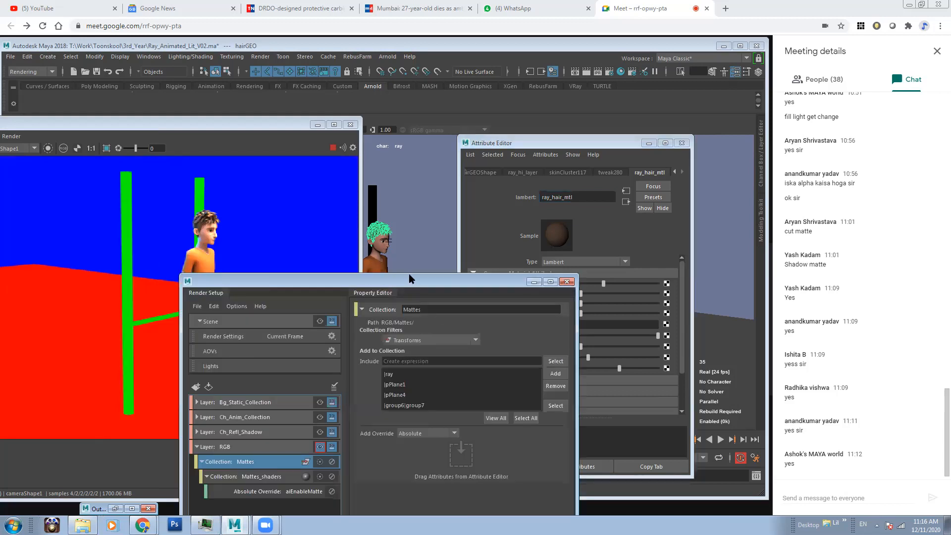
{"action": "left_click_drag", "start_coordinate": [409, 275], "coordinate": [428, 164]}
{"action": "left_click", "coordinate": [266, 415]}
{"action": "left_click", "coordinate": [241, 352]}
{"action": "left_click", "coordinate": [253, 351]}
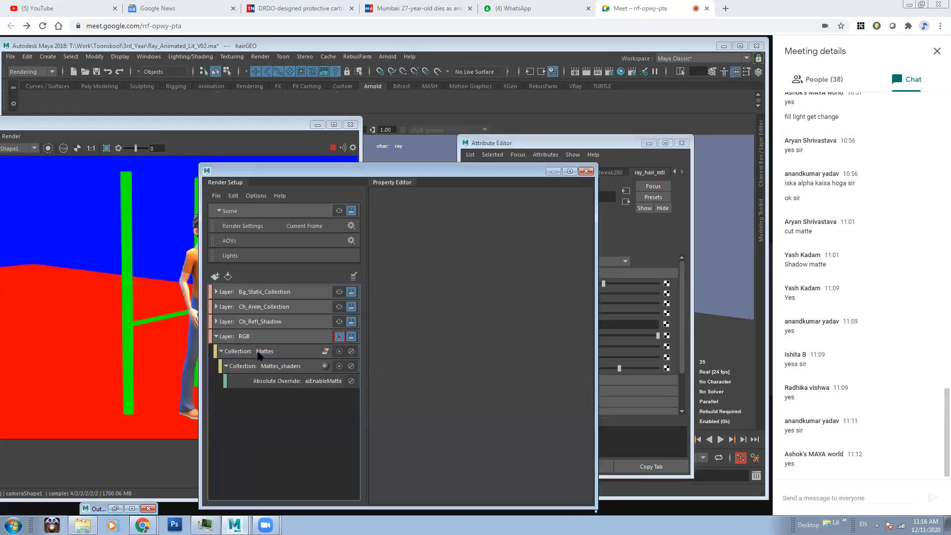
{"action": "left_click", "coordinate": [221, 350]}
{"action": "left_click", "coordinate": [264, 352]}
{"action": "key", "text": "Delete"}
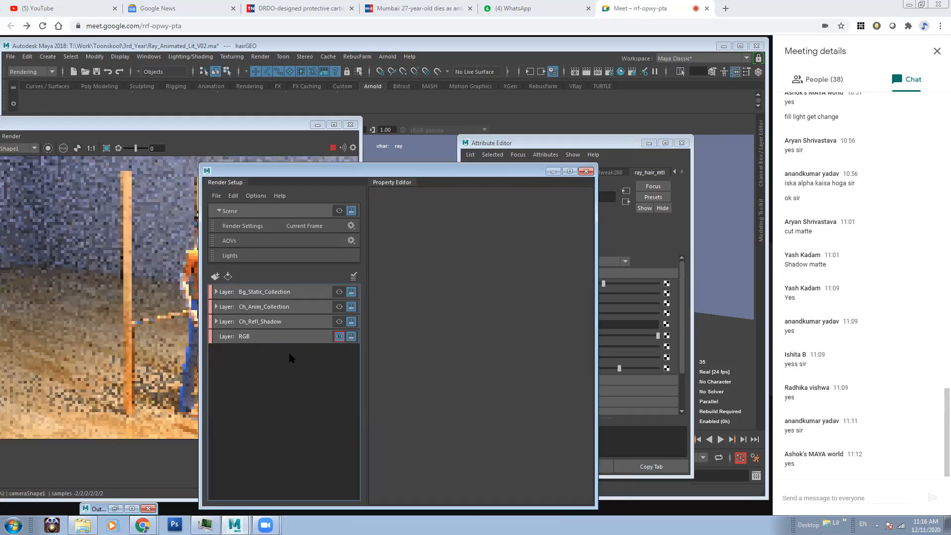
Create a collection named BG_Matte in the RGB layer.
{"action": "left_click", "coordinate": [291, 341]}
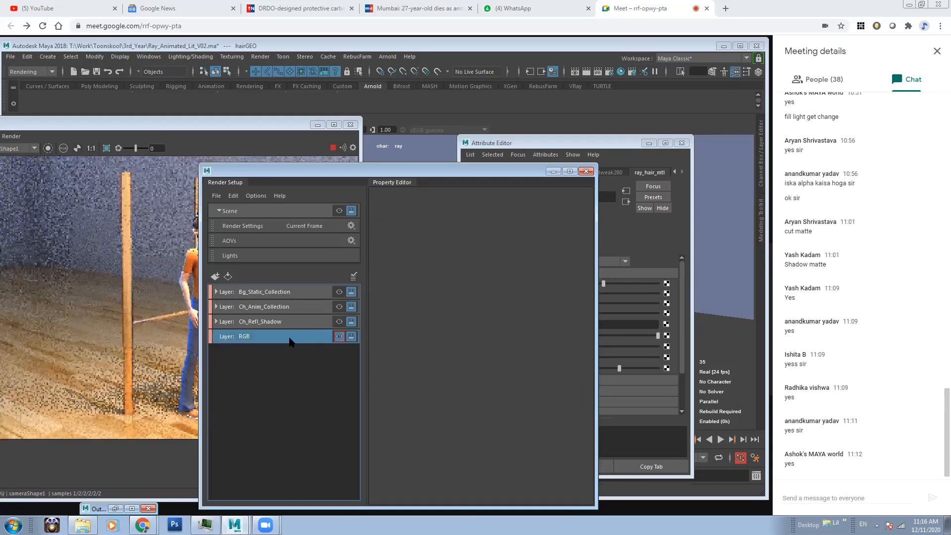
{"action": "right_click", "coordinate": [321, 342]}
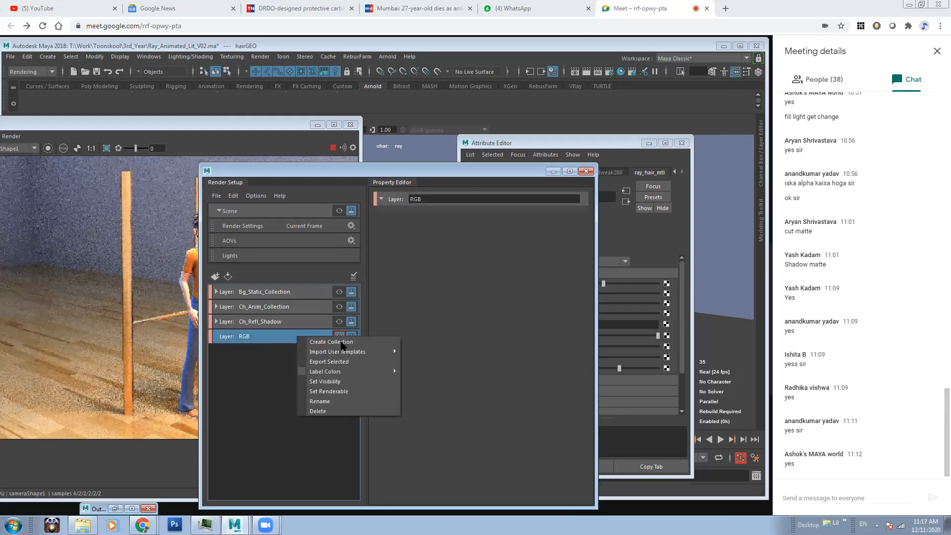
{"action": "left_click", "coordinate": [342, 344]}
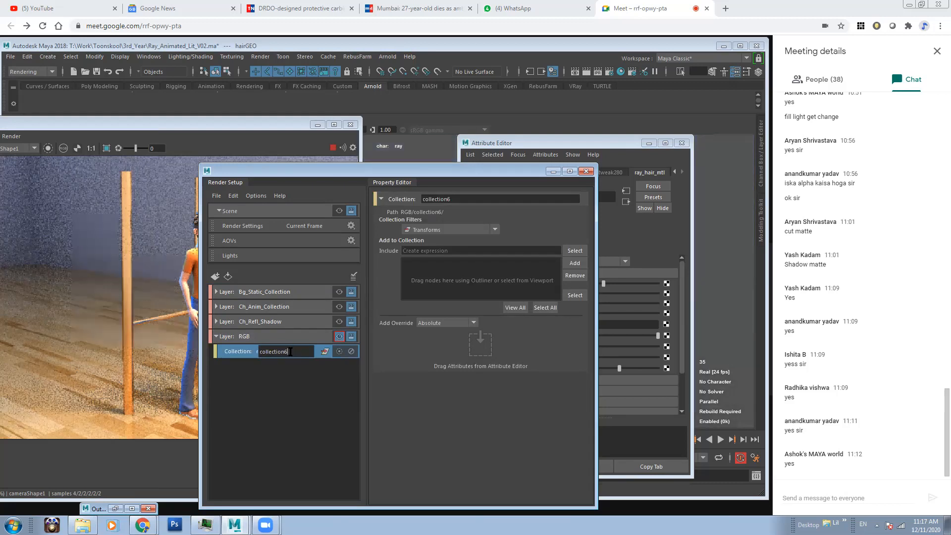
{"action": "double_click", "coordinate": [291, 349]}
{"action": "type", "text": "BG"}
{"action": "key", "text": "Return"}
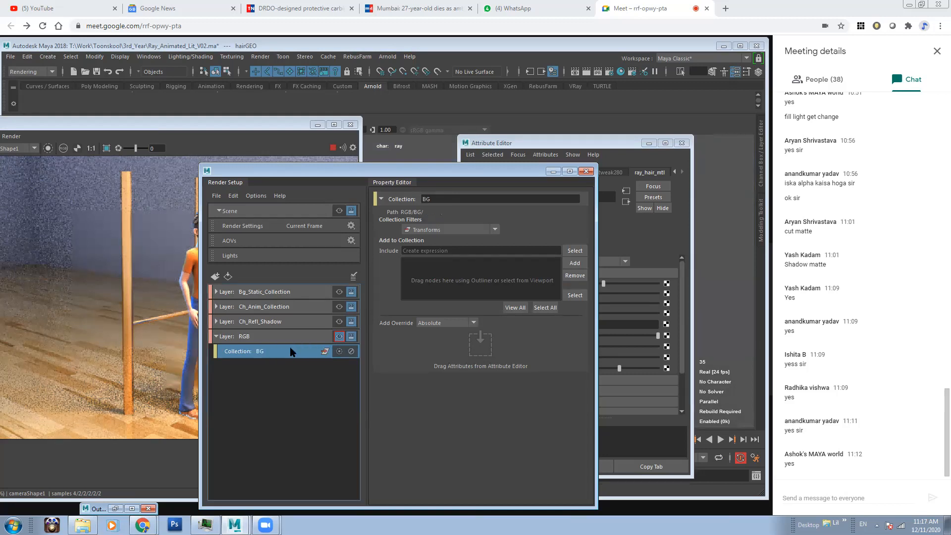
{"action": "double_click", "coordinate": [257, 352]}
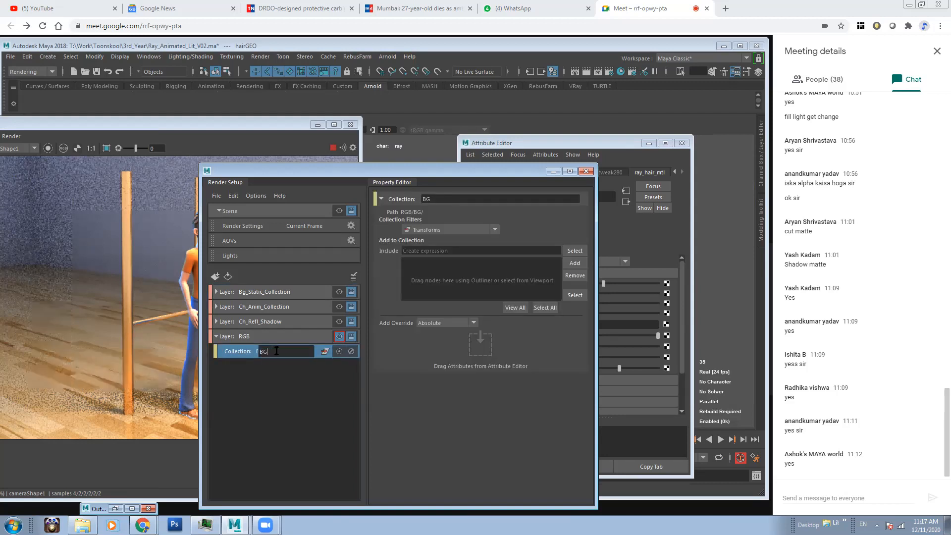
{"action": "type", "text": "_Matte"}
{"action": "key", "text": "Return"}
{"action": "left_click", "coordinate": [279, 379]}
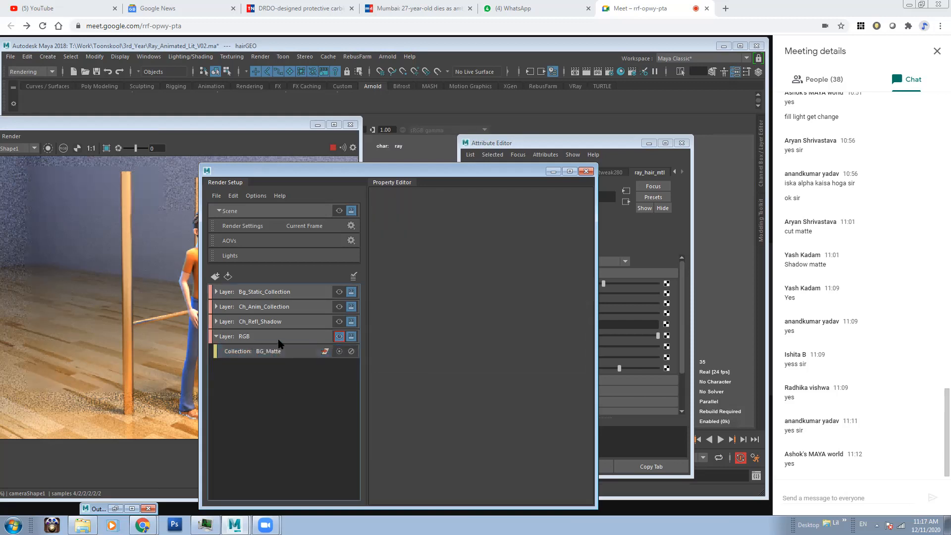
Create a second collection named Ch_Matte in the RGB layer.
{"action": "left_click", "coordinate": [297, 338]}
{"action": "right_click", "coordinate": [297, 338]}
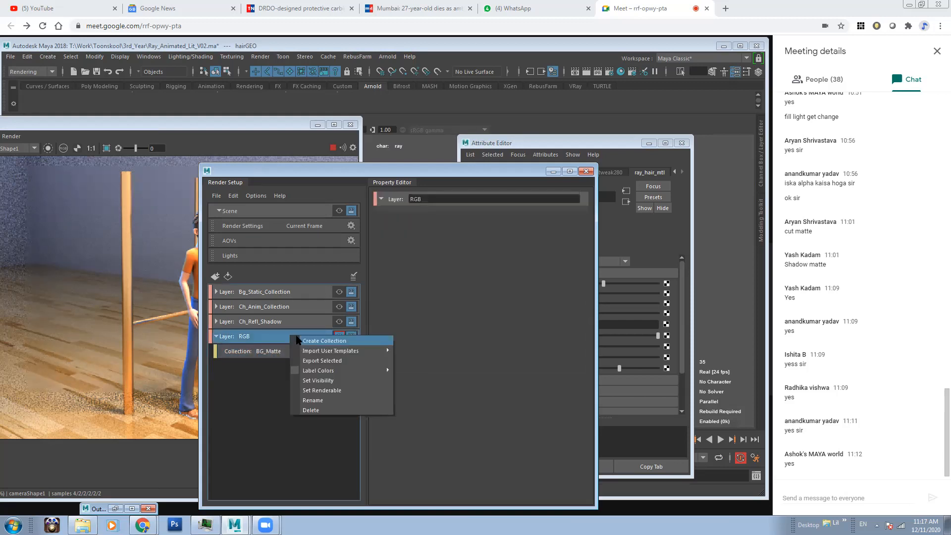
{"action": "left_click", "coordinate": [316, 341]}
{"action": "left_click_drag", "start_coordinate": [289, 366], "coordinate": [252, 365]}
{"action": "type", "text": "Ch_Matte"}
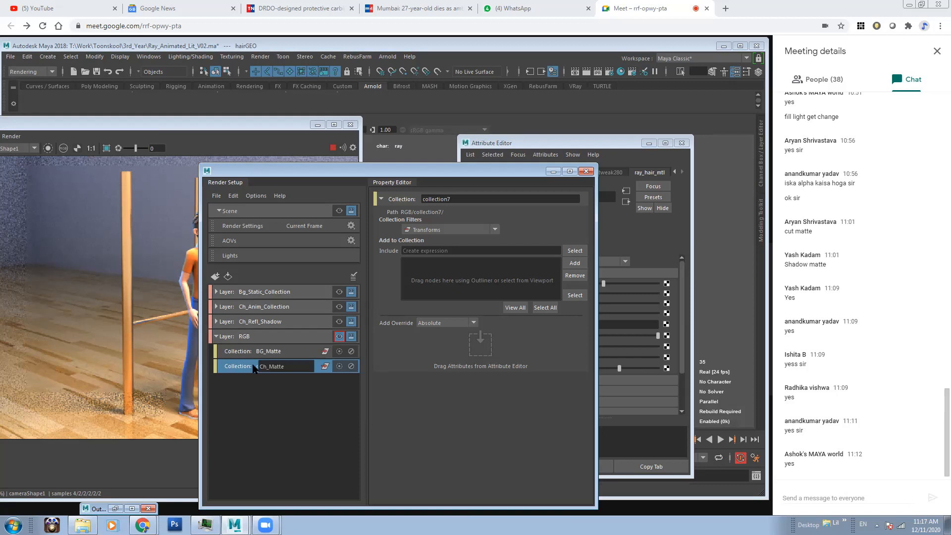
{"action": "key", "text": "Return"}
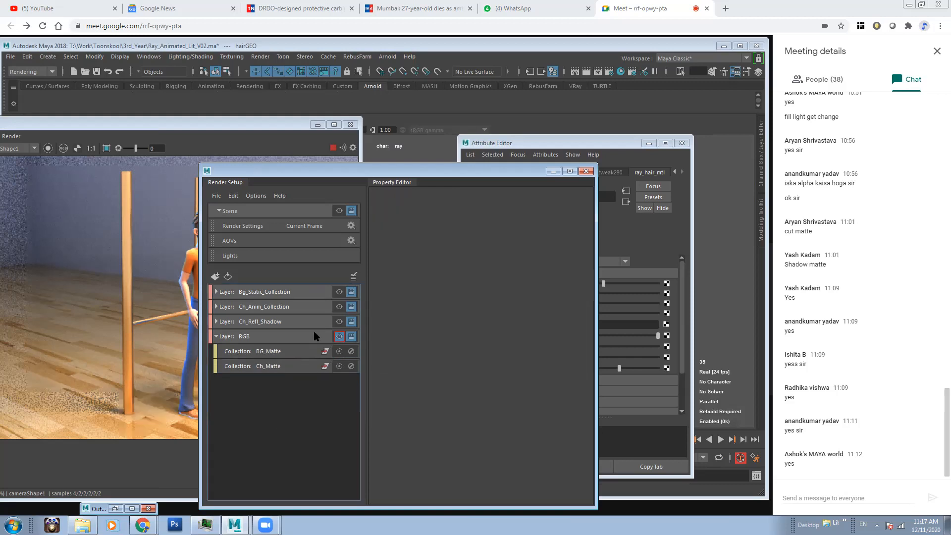
Minimize the Attribute Editor and reposition the Render Setup window so its layers and collection properties are accessible.
{"action": "left_click", "coordinate": [290, 351]}
{"action": "left_click_drag", "start_coordinate": [420, 175], "coordinate": [426, 187]}
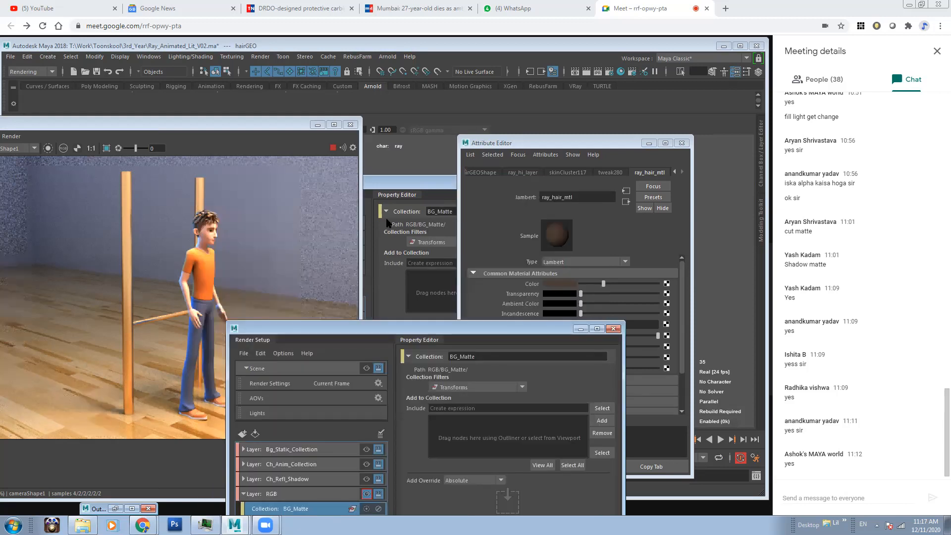
{"action": "left_click", "coordinate": [649, 144]}
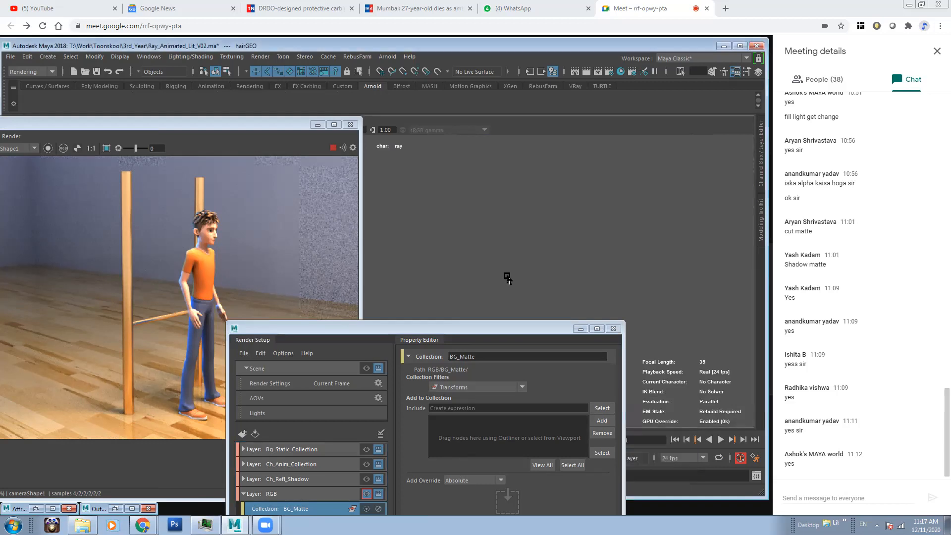
{"action": "left_click", "coordinate": [317, 125]}
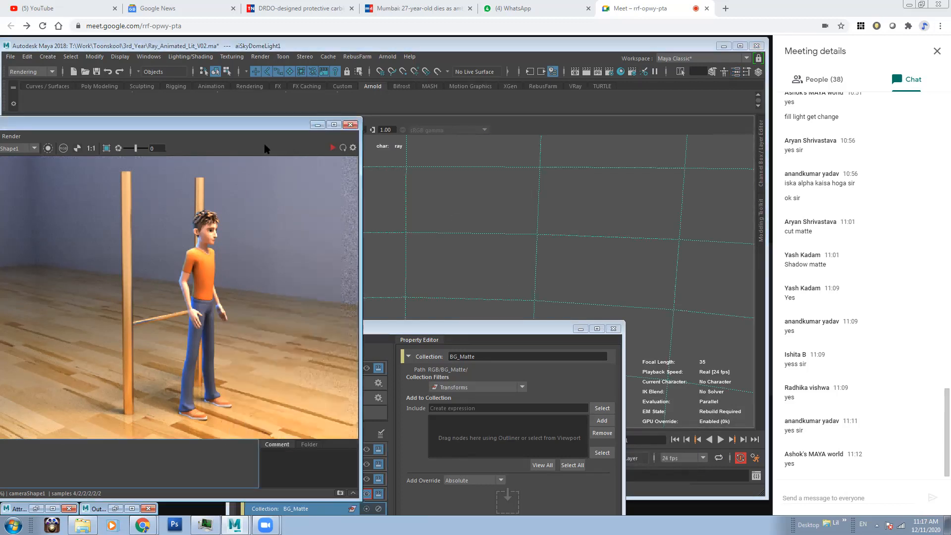
{"action": "left_click", "coordinate": [498, 329]}
{"action": "left_click_drag", "start_coordinate": [501, 323], "coordinate": [525, 205]}
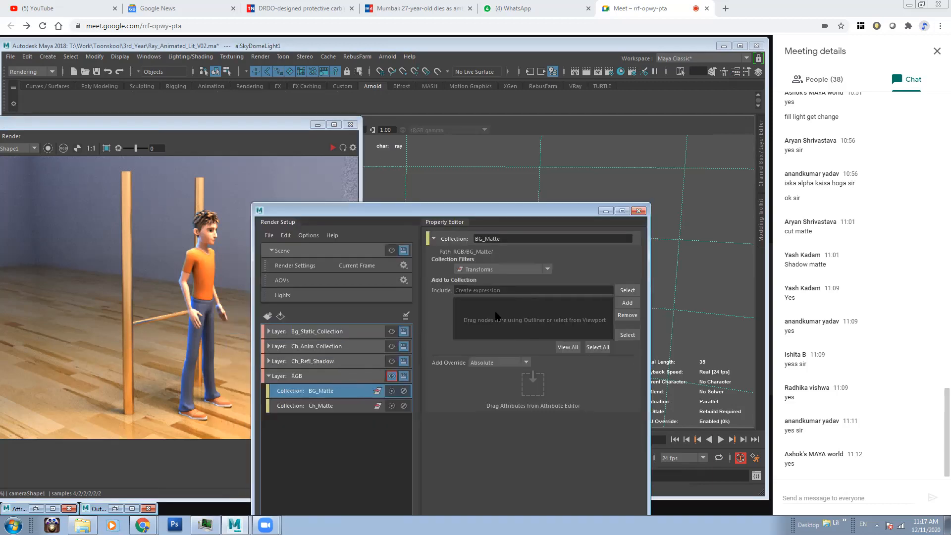
Delete the RGB render layer and create a new one named RGB_Mattes.
{"action": "left_click", "coordinate": [341, 378]}
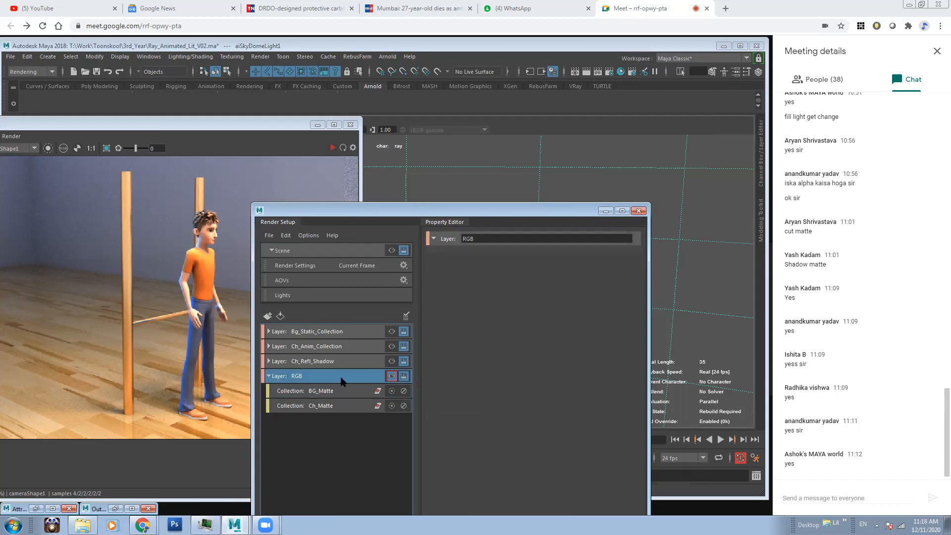
{"action": "key", "text": "Delete"}
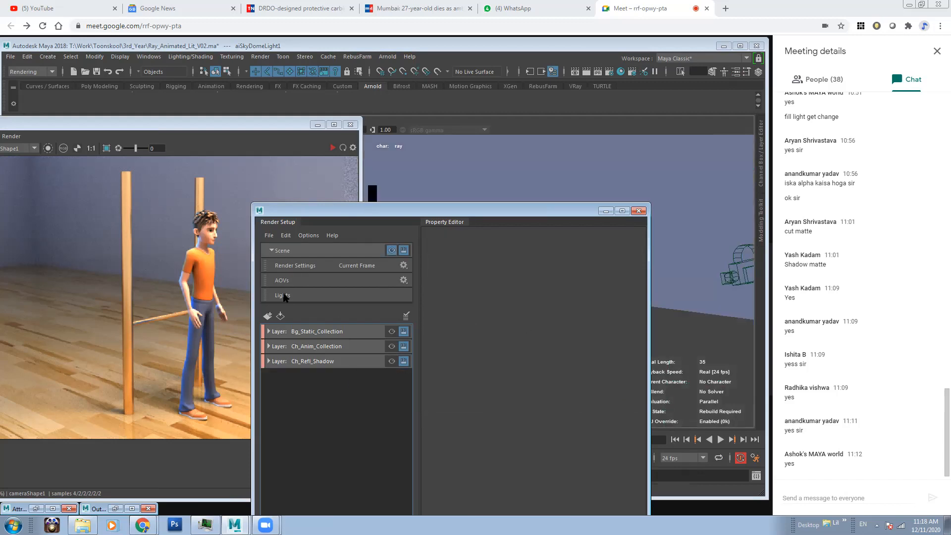
{"action": "left_click", "coordinate": [267, 315]}
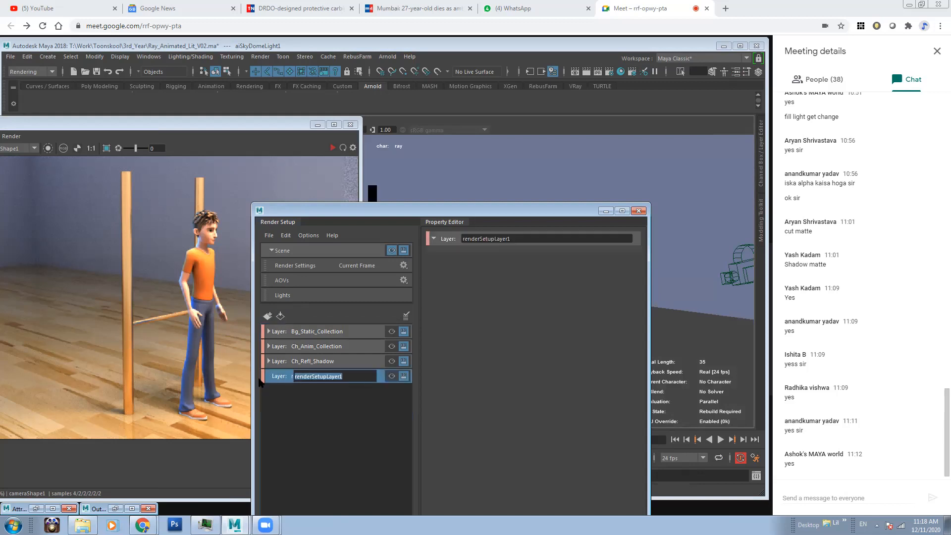
{"action": "type", "text": "RGB_Mattes"}
{"action": "key", "text": "Return"}
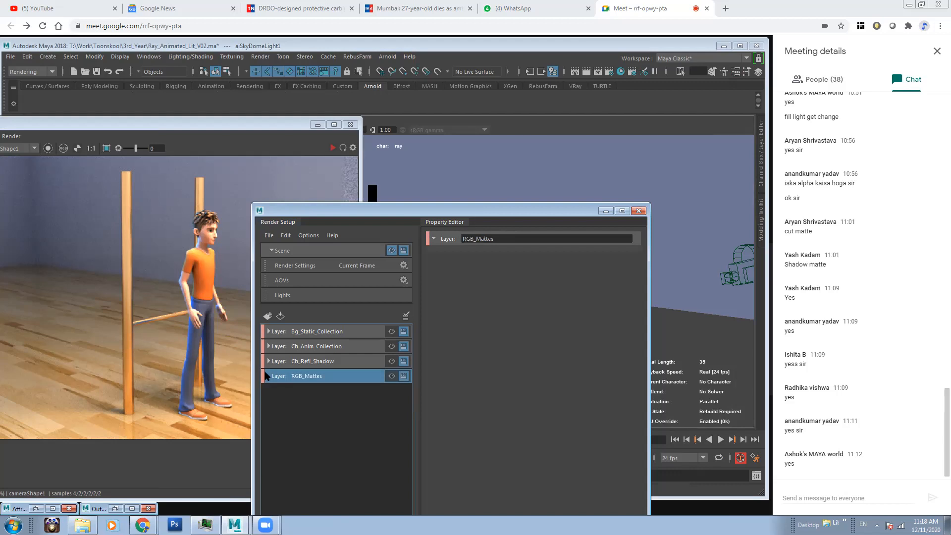
Create a collection named Bg_Mattes in the RGB_Mattes layer.
{"action": "left_click", "coordinate": [348, 477]}
{"action": "left_click", "coordinate": [345, 379]}
{"action": "right_click", "coordinate": [343, 378]}
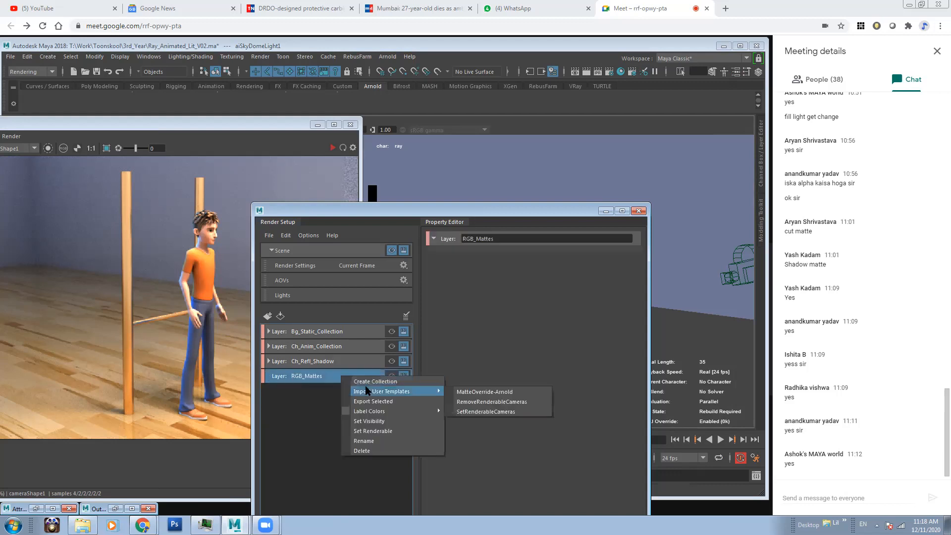
{"action": "left_click", "coordinate": [370, 382]}
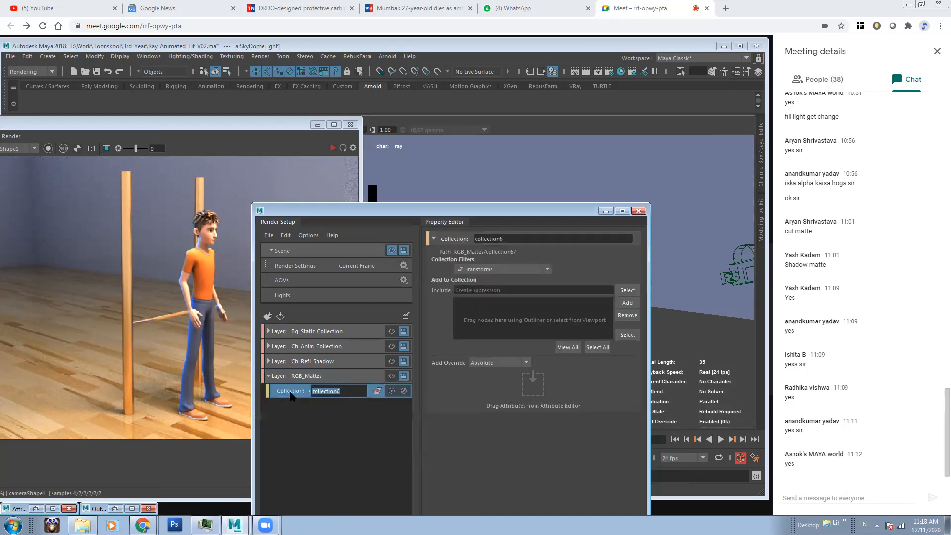
{"action": "type", "text": "Bg_"}
{"action": "key", "text": "Return"}
{"action": "left_click", "coordinate": [323, 412]}
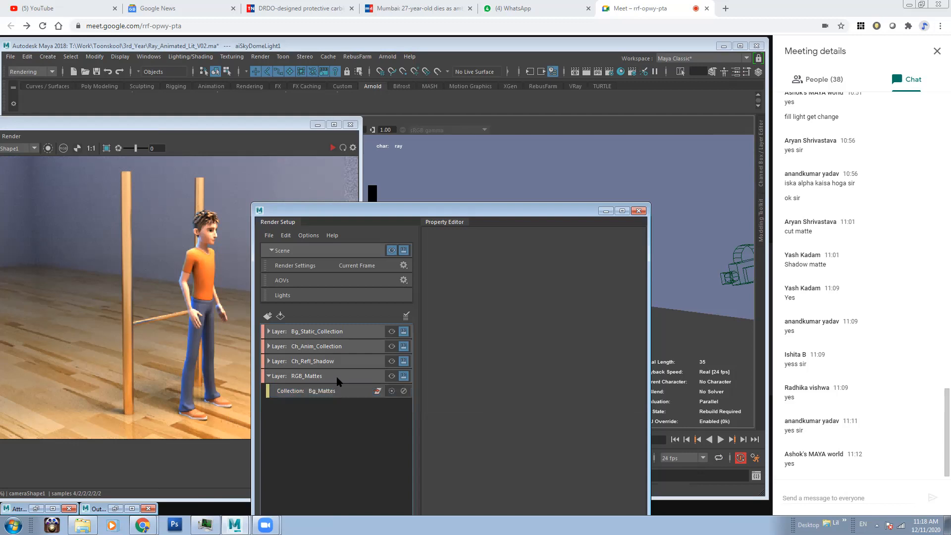
Create a second collection named Ch_Matte in the RGB_Mattes layer.
{"action": "right_click", "coordinate": [337, 380]}
{"action": "left_click", "coordinate": [364, 386]}
{"action": "type", "text": "C"}
{"action": "key", "text": "Return"}
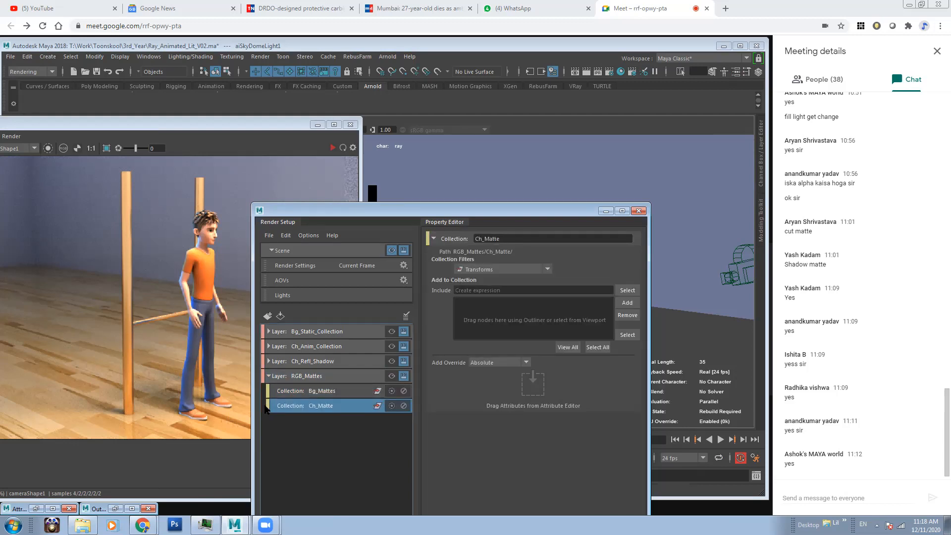
Add the pole group and the floor and wall planes to the Bg_Mattes collection.
{"action": "left_click", "coordinate": [354, 390]}
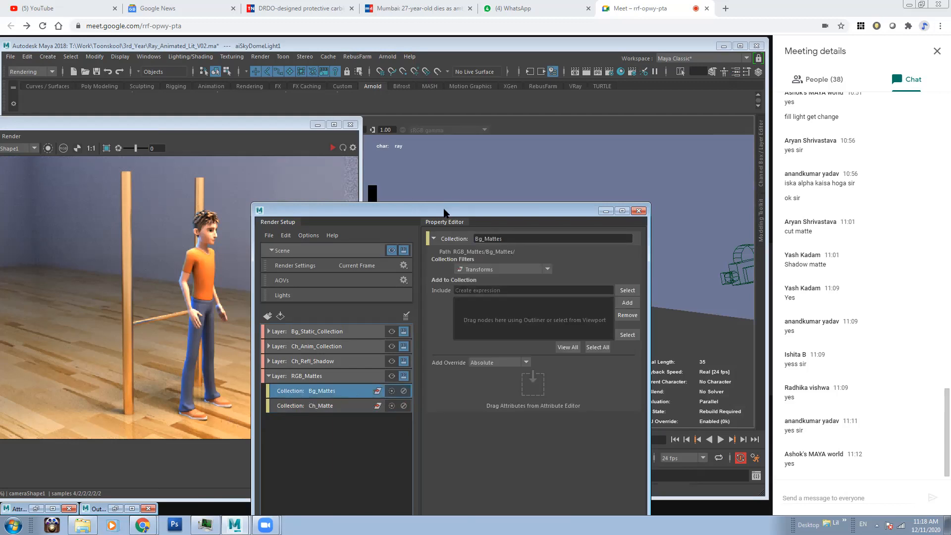
{"action": "left_click_drag", "start_coordinate": [446, 212], "coordinate": [579, 197]}
{"action": "left_click", "coordinate": [375, 211]}
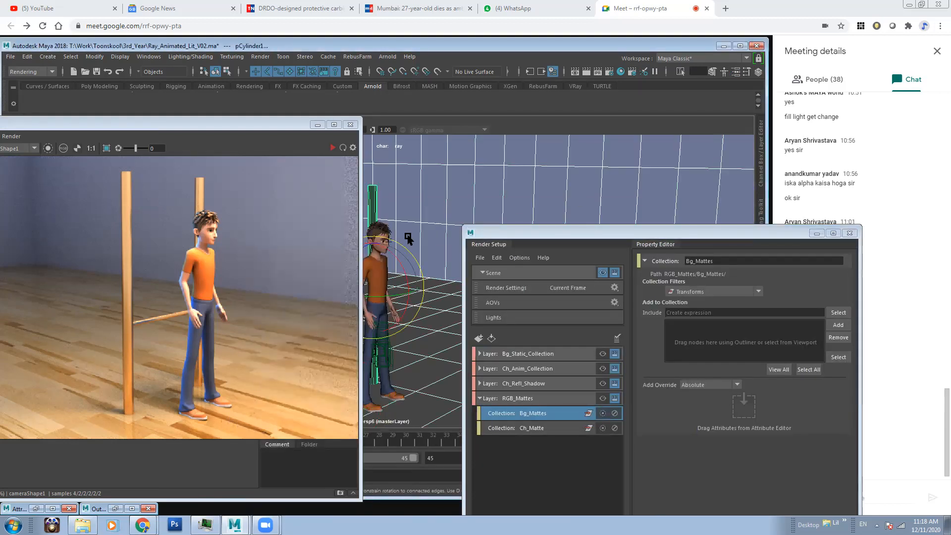
{"action": "key", "text": "Up"}
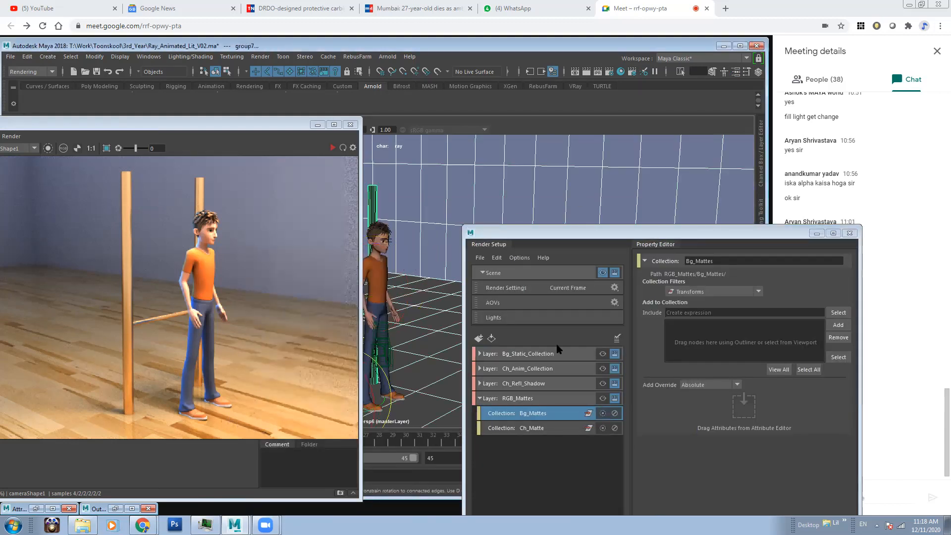
{"action": "left_click", "coordinate": [838, 325]}
{"action": "left_click", "coordinate": [555, 445]}
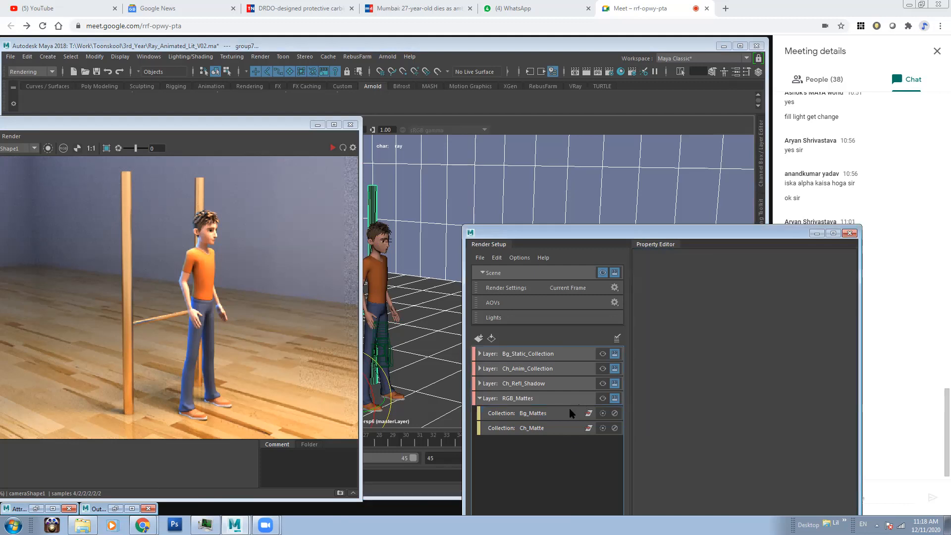
Make RGB_Mattes the visible render layer and render a preview of it.
{"action": "left_click", "coordinate": [569, 400]}
{"action": "left_click", "coordinate": [603, 399]}
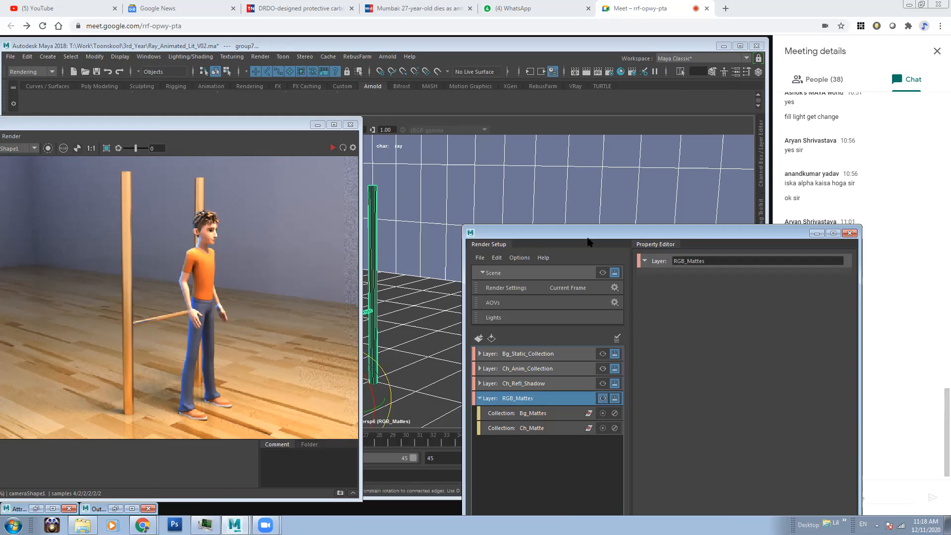
{"action": "left_click", "coordinate": [331, 147]}
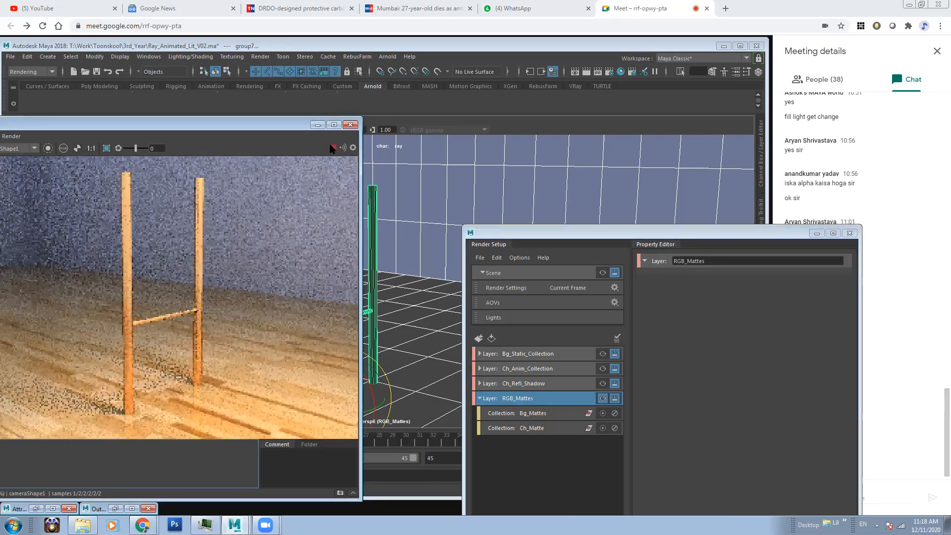
Add the whole ray character group to the Ch_Matte collection of the RGB_Mattes layer.
{"action": "left_click", "coordinate": [579, 429]}
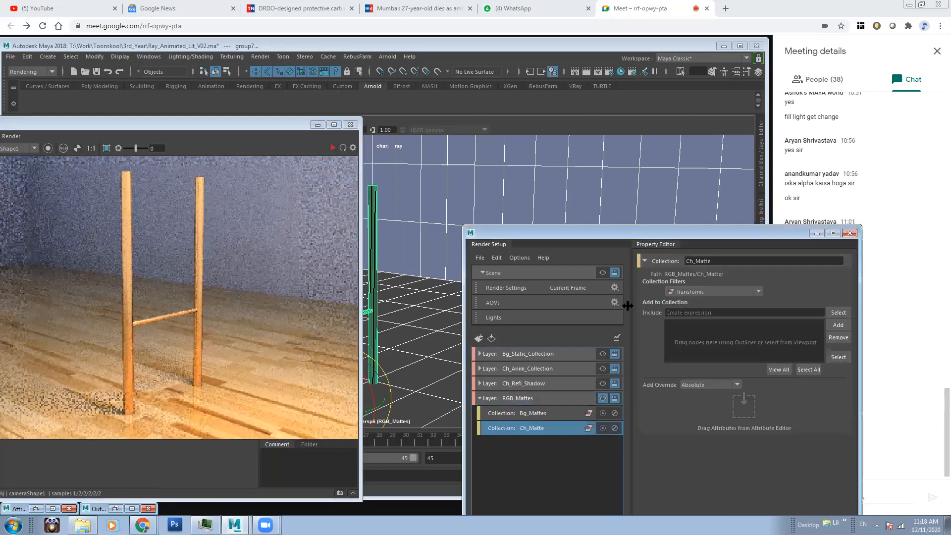
{"action": "left_click", "coordinate": [148, 57]}
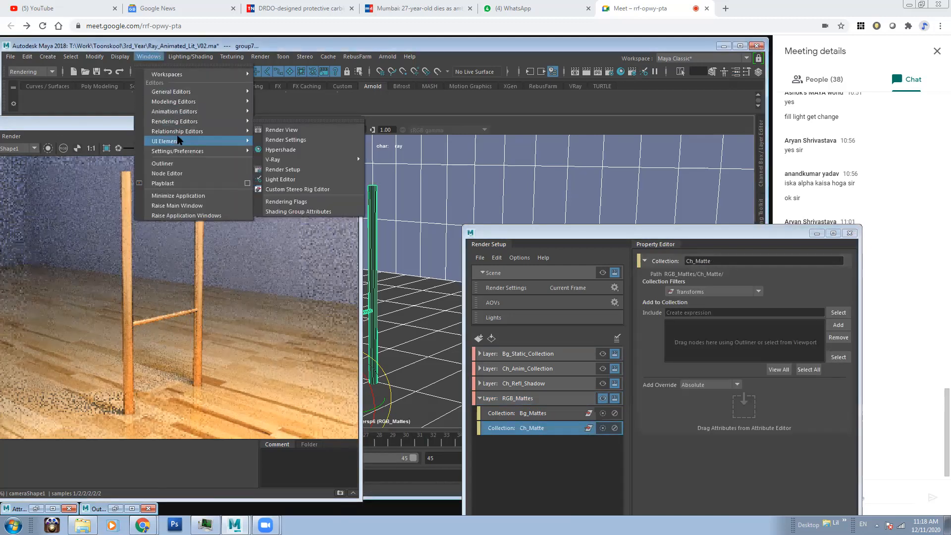
{"action": "left_click", "coordinate": [177, 164]}
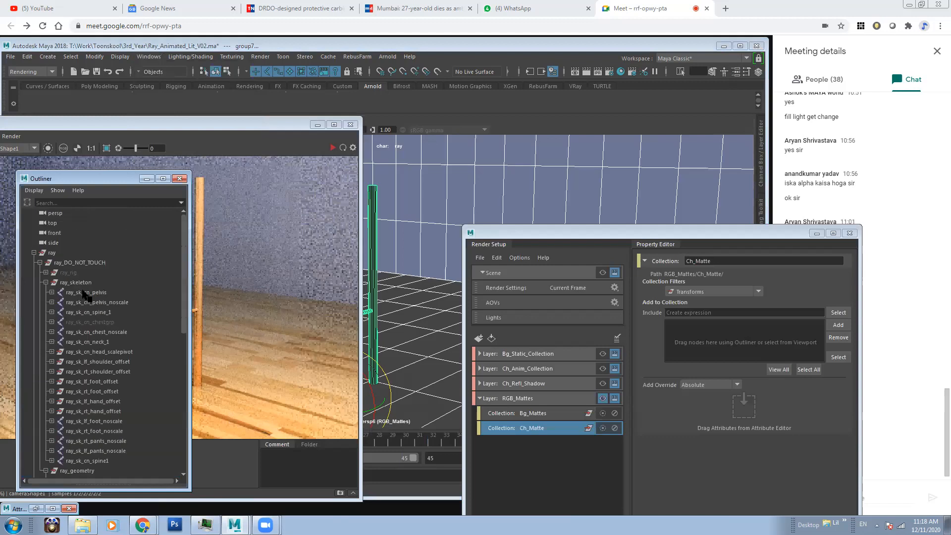
{"action": "left_click", "coordinate": [45, 253]}
{"action": "left_click", "coordinate": [34, 253]}
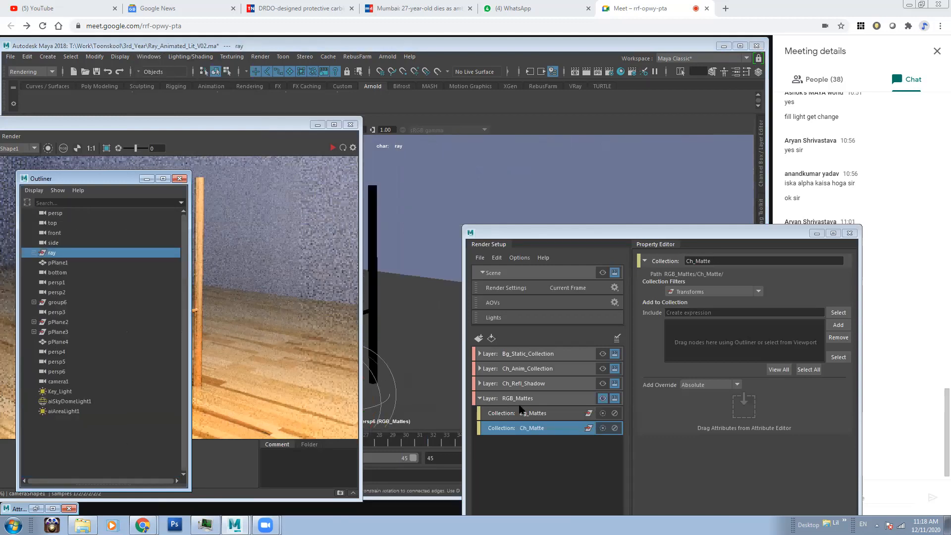
{"action": "left_click", "coordinate": [557, 429]}
{"action": "left_click", "coordinate": [837, 325]}
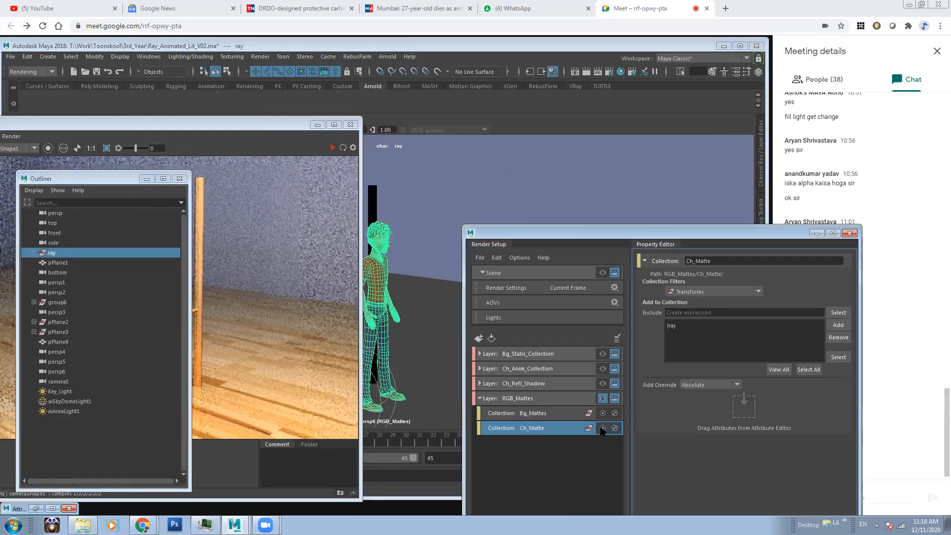
Compare the objects included in the Bg_Mattes and Ch_Matte collections and put the Outliner away.
{"action": "left_click", "coordinate": [574, 430]}
{"action": "left_click", "coordinate": [565, 401]}
{"action": "left_click", "coordinate": [565, 424]}
{"action": "left_click", "coordinate": [564, 416]}
{"action": "left_click", "coordinate": [561, 431]}
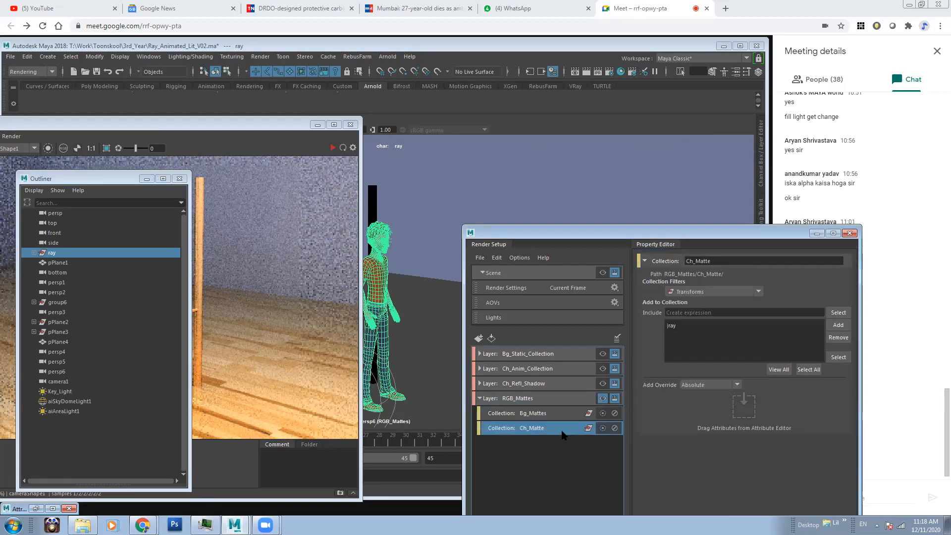
{"action": "left_click", "coordinate": [562, 416]}
{"action": "left_click", "coordinate": [562, 428]}
{"action": "left_click", "coordinate": [562, 415]}
{"action": "left_click", "coordinate": [561, 427]}
{"action": "left_click", "coordinate": [562, 416]}
{"action": "left_click", "coordinate": [560, 429]}
{"action": "left_click", "coordinate": [558, 416]}
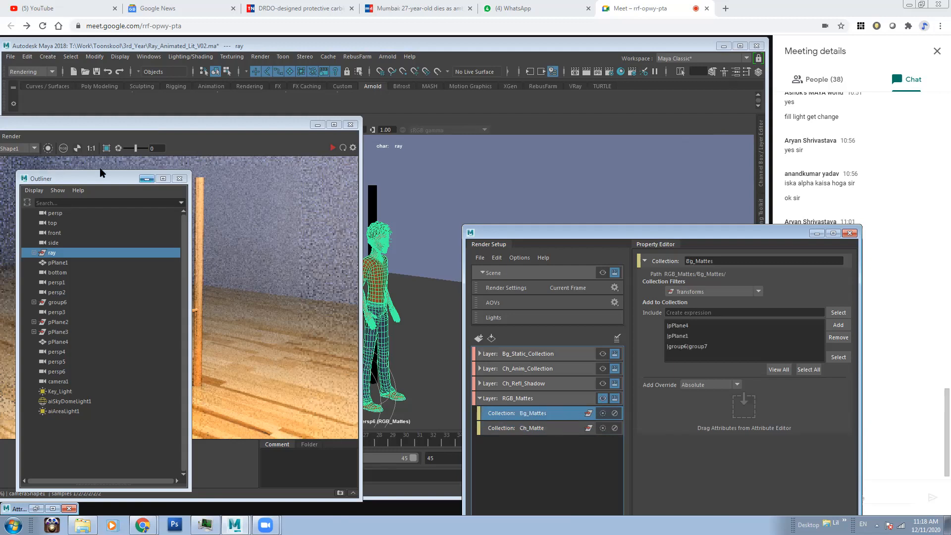
{"action": "left_click", "coordinate": [146, 179]}
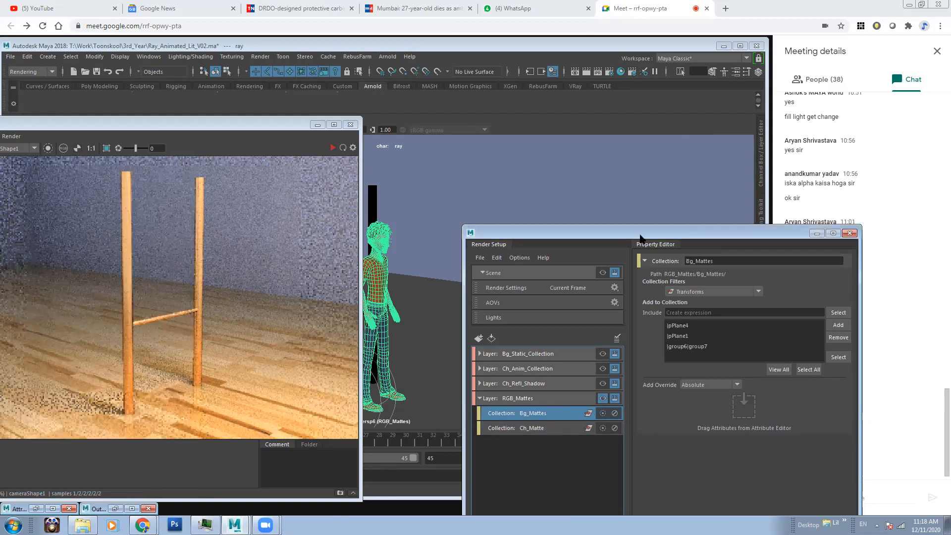
Show the attributes of the back wall plane and start a preview render of the RGB_Mattes layer.
{"action": "left_click_drag", "start_coordinate": [633, 238], "coordinate": [373, 281]}
{"action": "left_click", "coordinate": [742, 187]}
{"action": "left_click", "coordinate": [736, 72]}
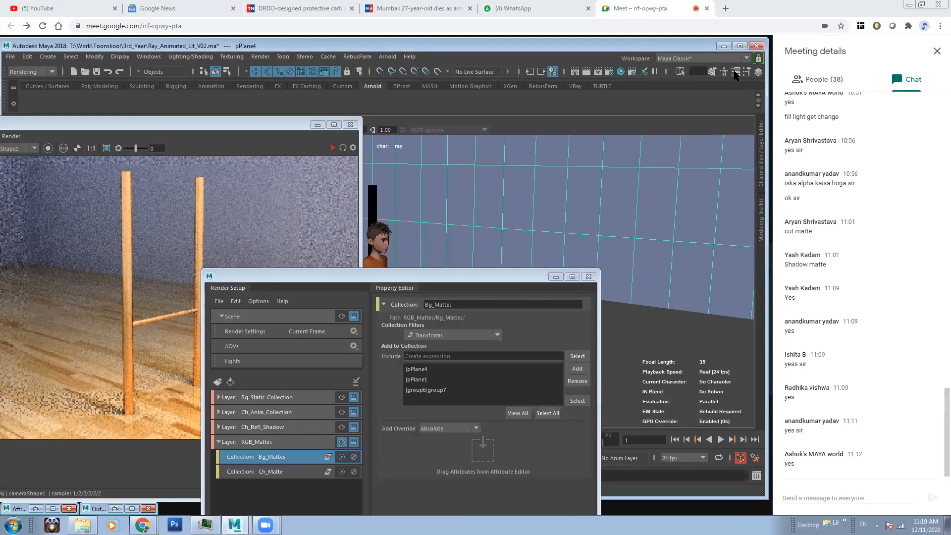
{"action": "left_click", "coordinate": [332, 148]}
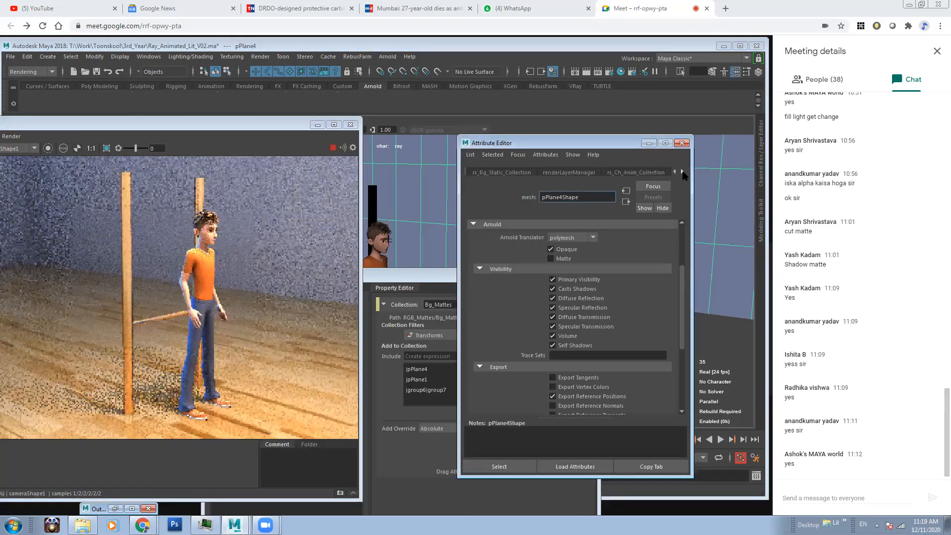
Create an absolute override for Enable Matte on the wall's aiStandardSurface3 shader in the visible layer and turn Enable Matte on.
{"action": "left_click", "coordinate": [682, 172]}
{"action": "left_click", "coordinate": [681, 172]}
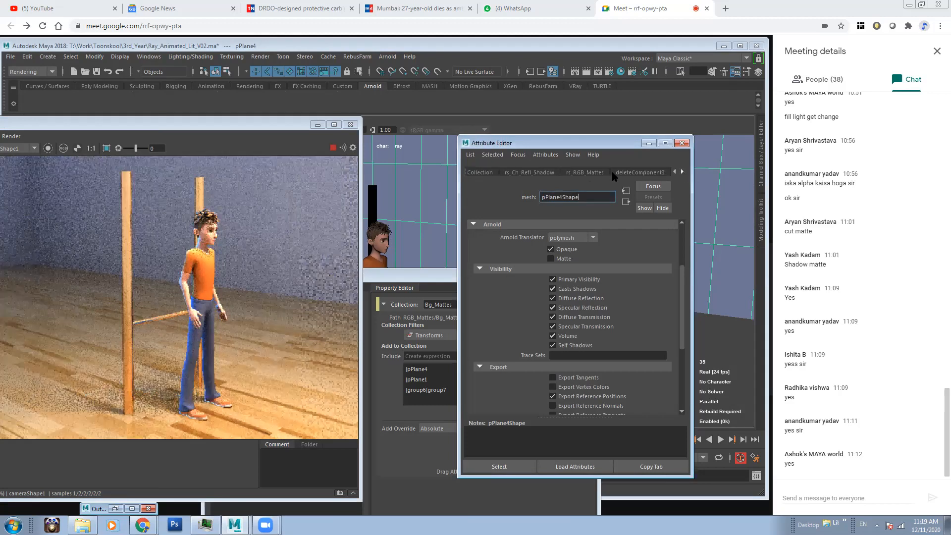
{"action": "left_click", "coordinate": [682, 172]}
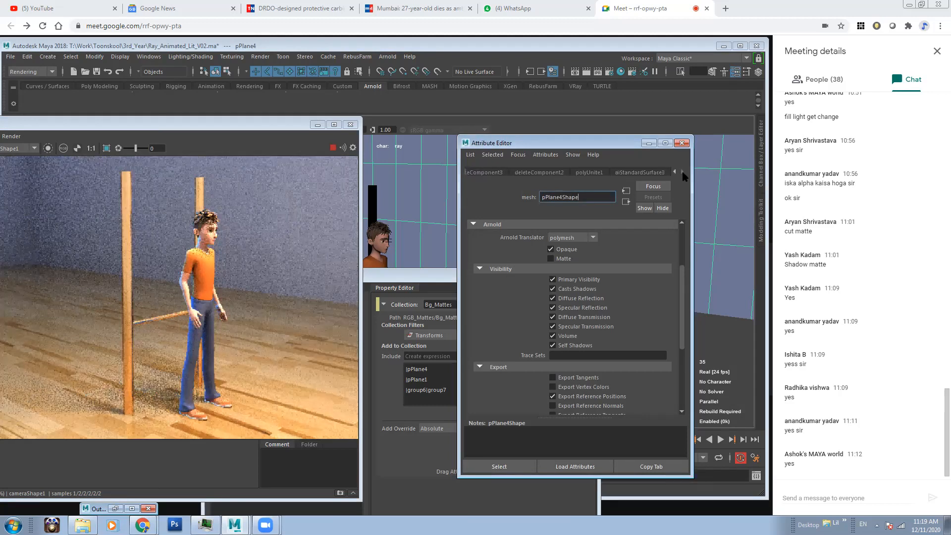
{"action": "left_click", "coordinate": [648, 173]}
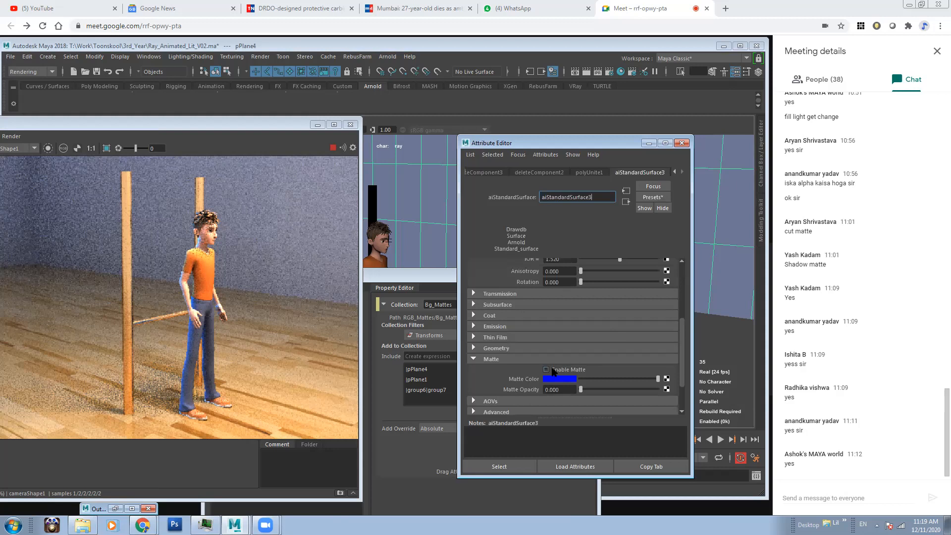
{"action": "right_click", "coordinate": [575, 377]}
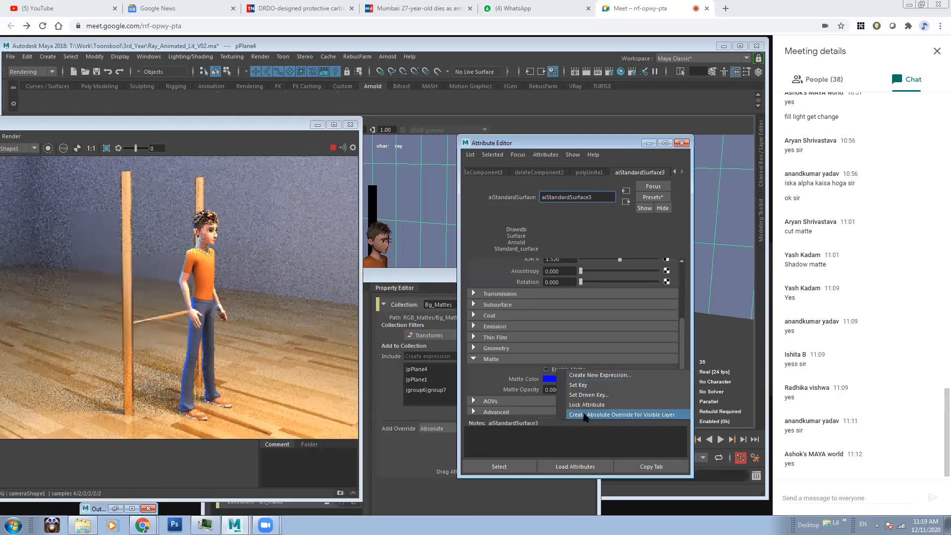
{"action": "left_click", "coordinate": [585, 415]}
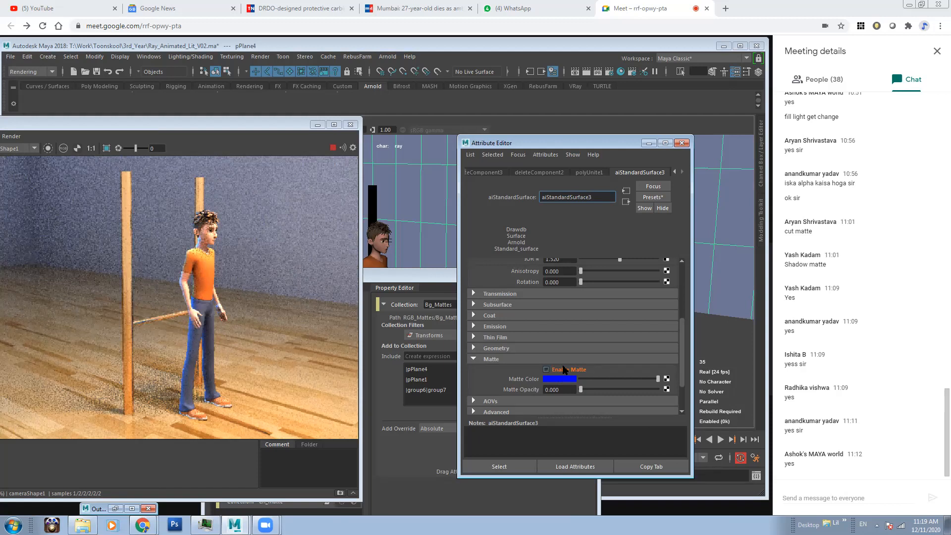
{"action": "left_click_drag", "start_coordinate": [527, 144], "coordinate": [417, 136]}
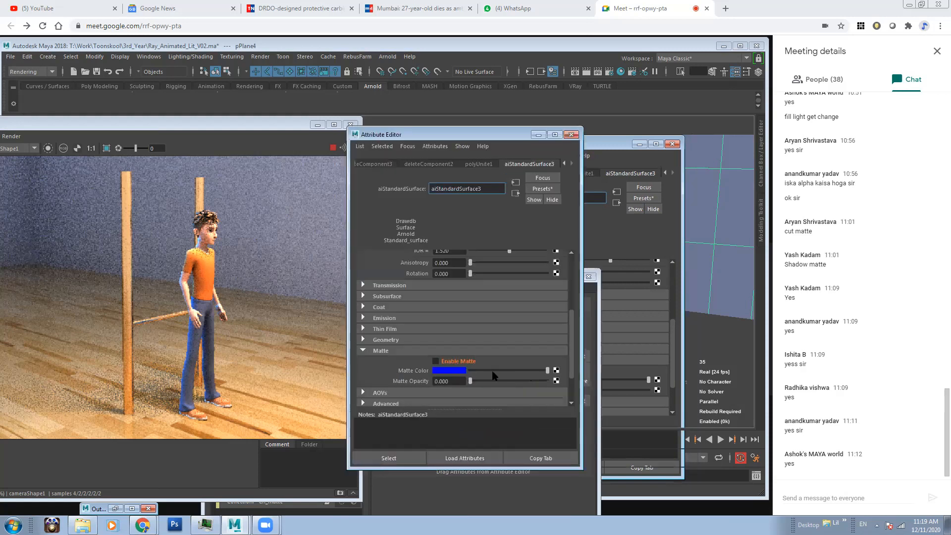
{"action": "left_click", "coordinate": [436, 361]}
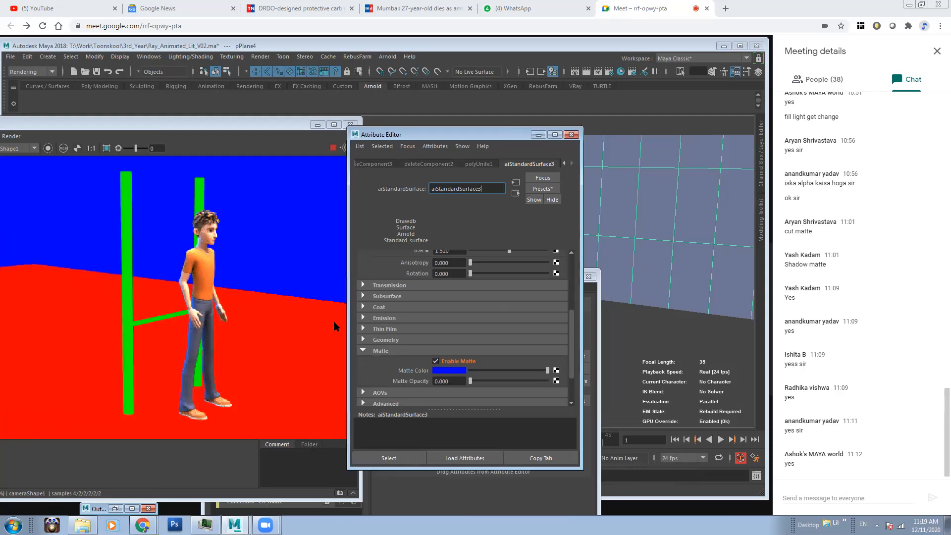
Examine the Bg_Mattes shader collection with its aiEnableMatte override and the Ch_Matte collection in the render setup.
{"action": "left_click_drag", "start_coordinate": [524, 134], "coordinate": [304, 136]}
{"action": "left_click_drag", "start_coordinate": [518, 273], "coordinate": [619, 129]}
{"action": "left_click", "coordinate": [391, 343]}
{"action": "left_click", "coordinate": [404, 328]}
{"action": "left_click", "coordinate": [411, 343]}
{"action": "left_click", "coordinate": [384, 315]}
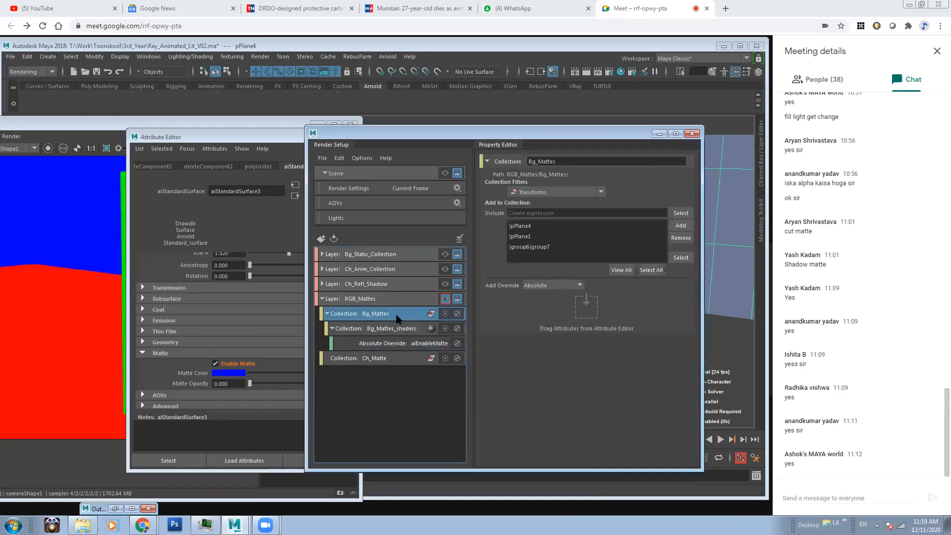
{"action": "left_click", "coordinate": [408, 356]}
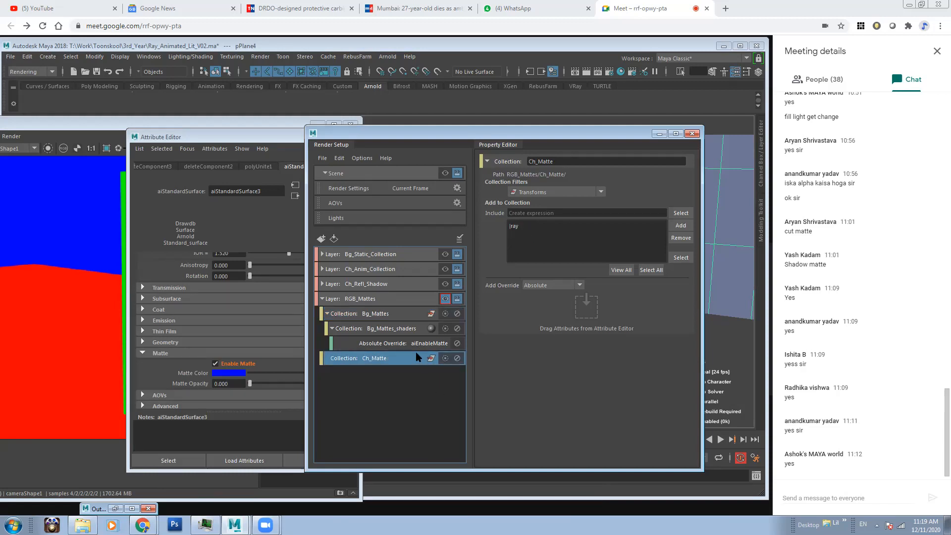
{"action": "left_click", "coordinate": [406, 385]}
Create a sub-collection named RGB_MAtte inside the Ch_Matte collection.
{"action": "left_click", "coordinate": [398, 359]}
{"action": "left_click_drag", "start_coordinate": [465, 134], "coordinate": [490, 166]}
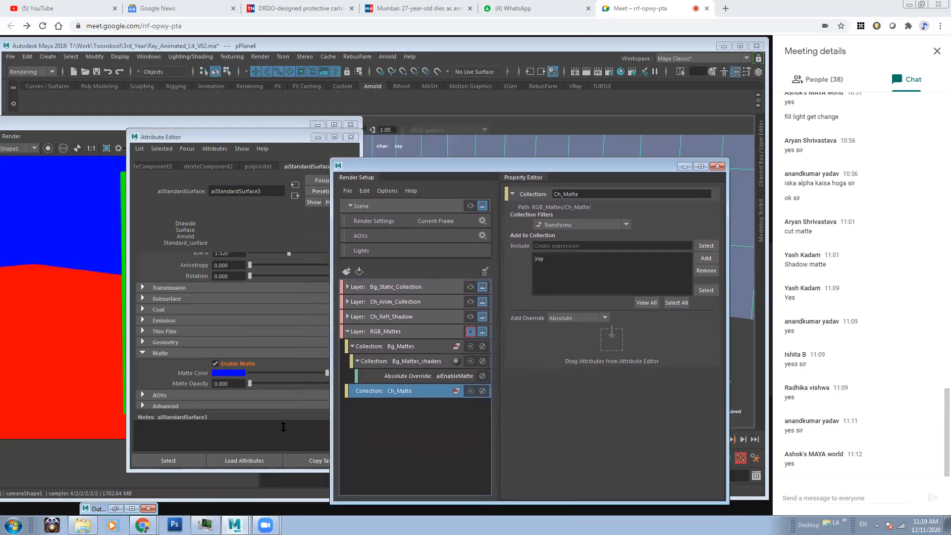
{"action": "right_click", "coordinate": [433, 394]}
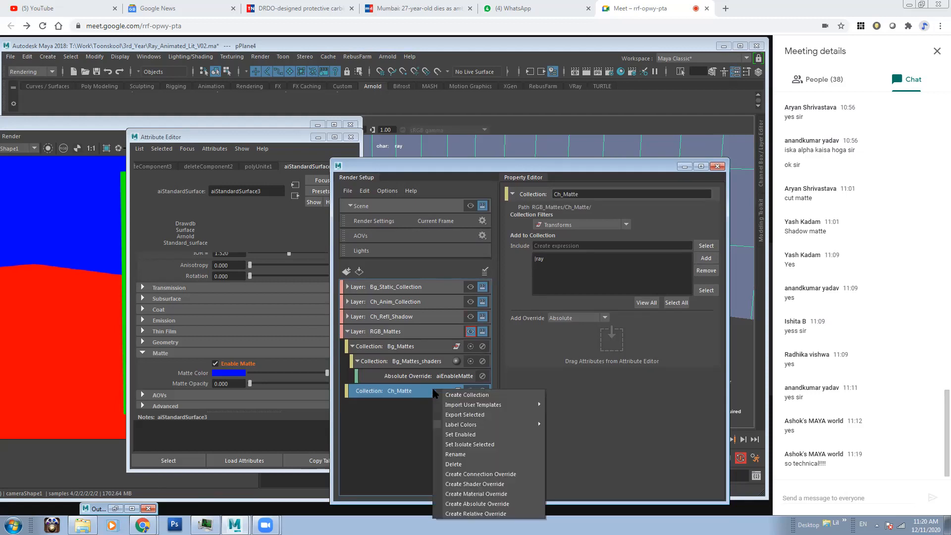
{"action": "left_click", "coordinate": [461, 397]}
{"action": "left_click_drag", "start_coordinate": [439, 403], "coordinate": [346, 408]}
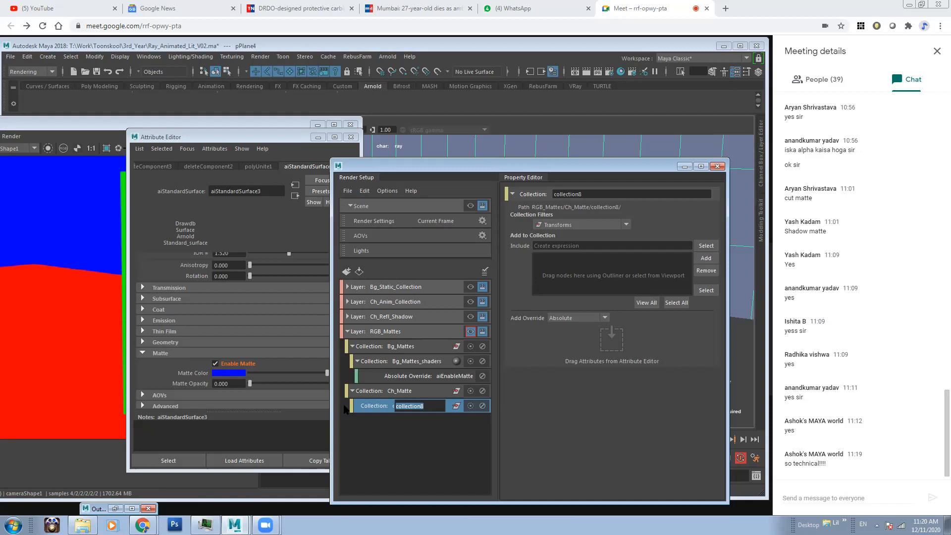
{"action": "type", "text": "RGB_MAtte"}
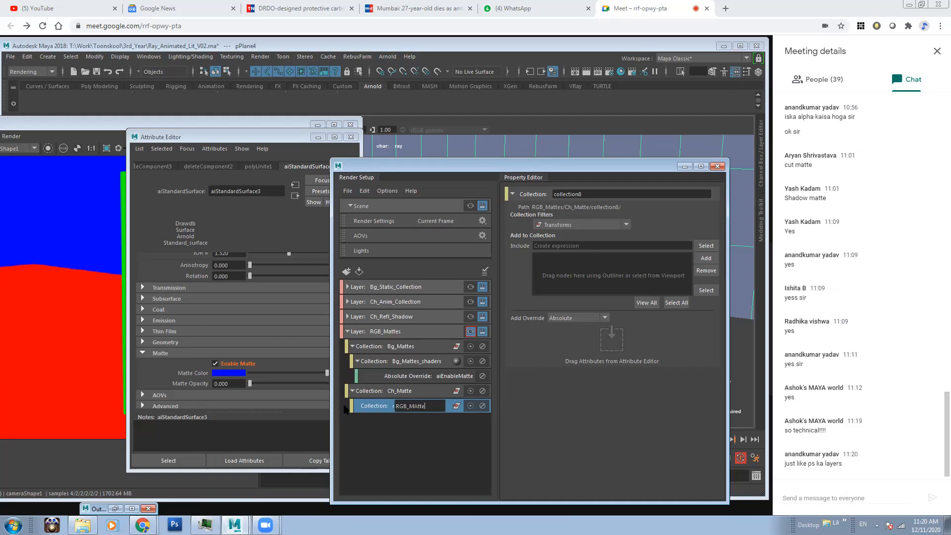
{"action": "key", "text": "Return"}
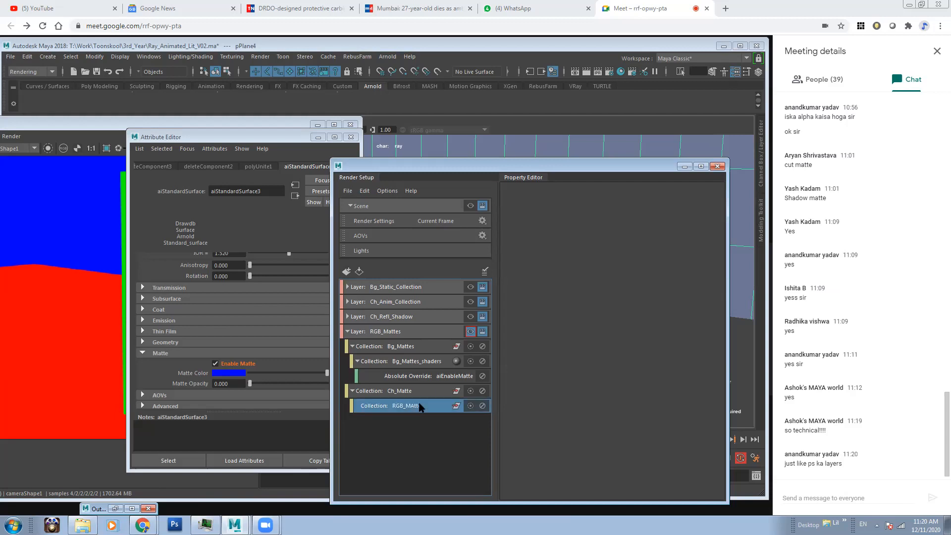
Create a shader override on the RGB_MAtte sub-collection and assign a new Arnold aiShadowMatte shader to it.
{"action": "right_click", "coordinate": [438, 406]}
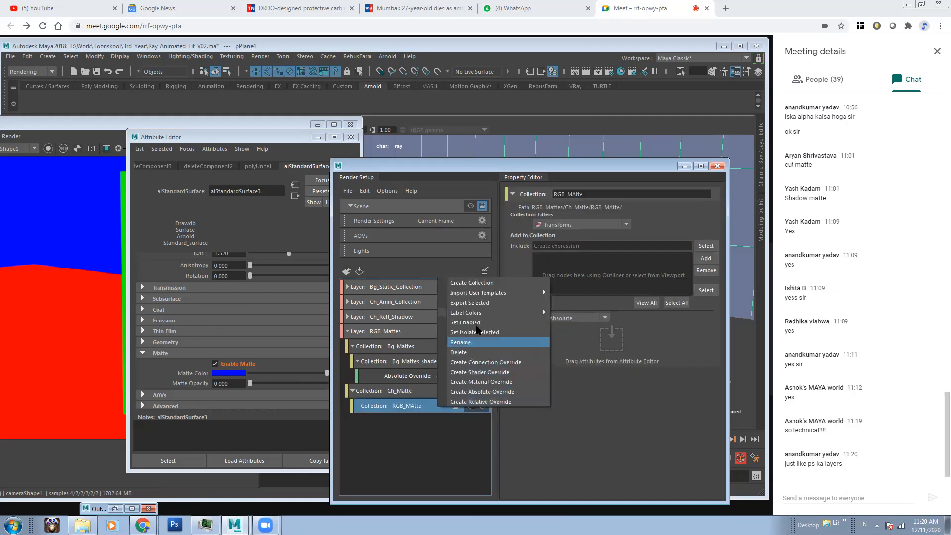
{"action": "left_click", "coordinate": [480, 372]}
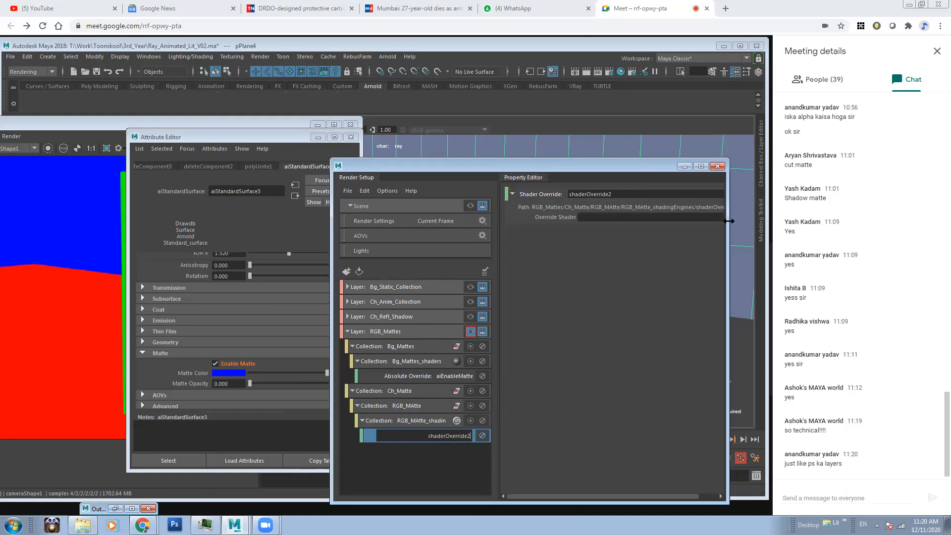
{"action": "left_click_drag", "start_coordinate": [729, 222], "coordinate": [810, 220]}
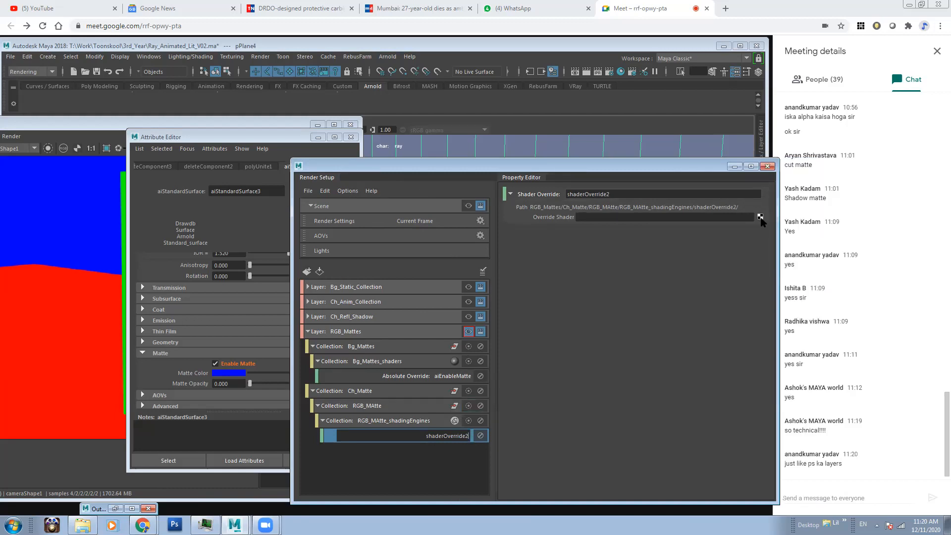
{"action": "left_click", "coordinate": [760, 217]}
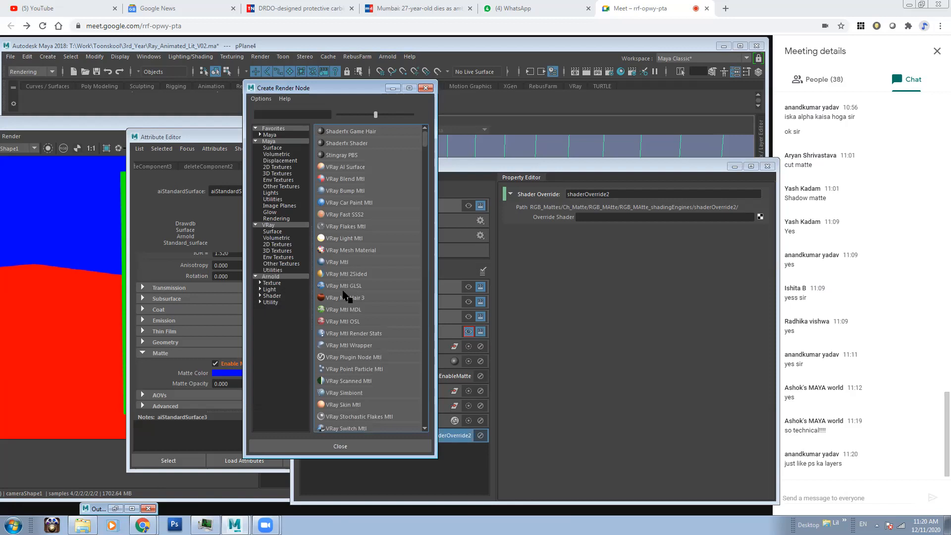
{"action": "left_click", "coordinate": [278, 278]}
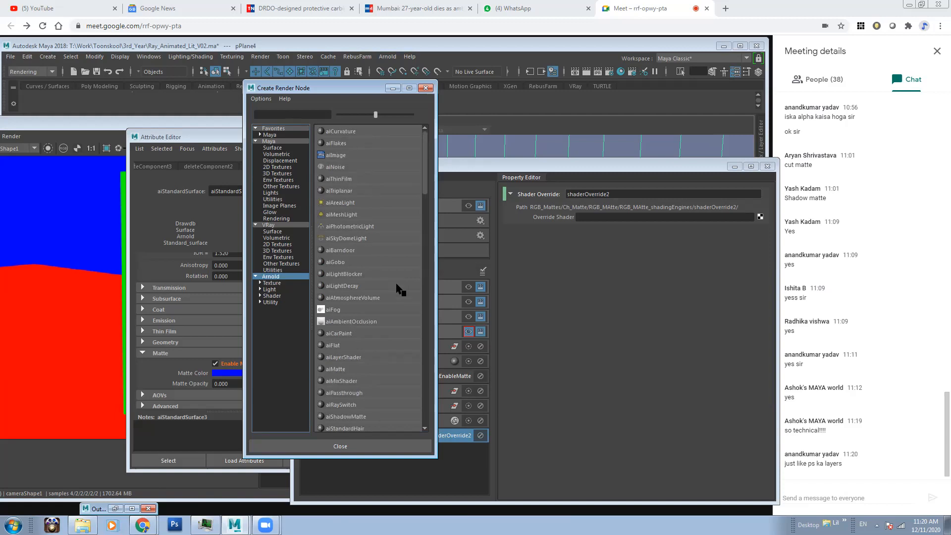
{"action": "scroll", "coordinate": [399, 288], "scroll_direction": "down", "scroll_amount": 2}
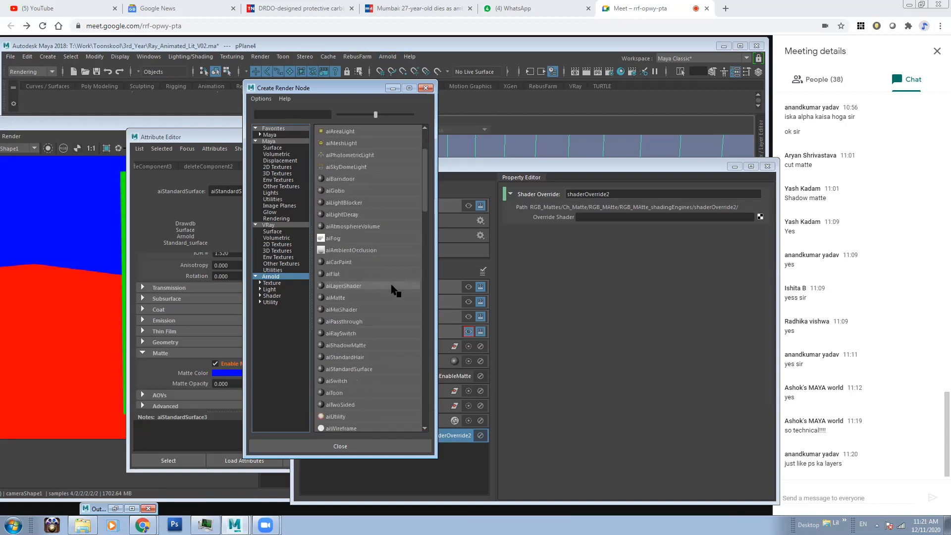
{"action": "left_click", "coordinate": [341, 345]}
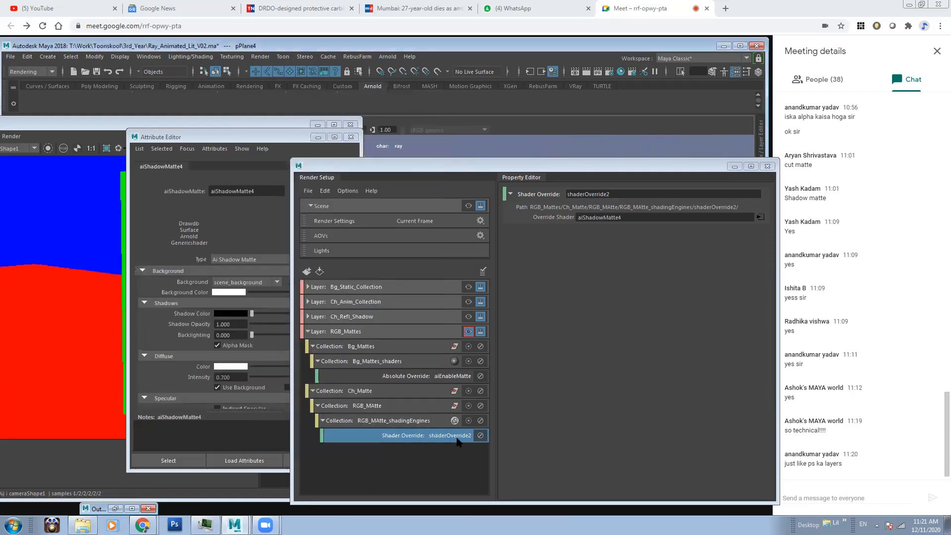
Put the Attribute Editor away, refresh the preview render of the RGB_Mattes layer, and return to the character's shader override.
{"action": "left_click", "coordinate": [319, 143]}
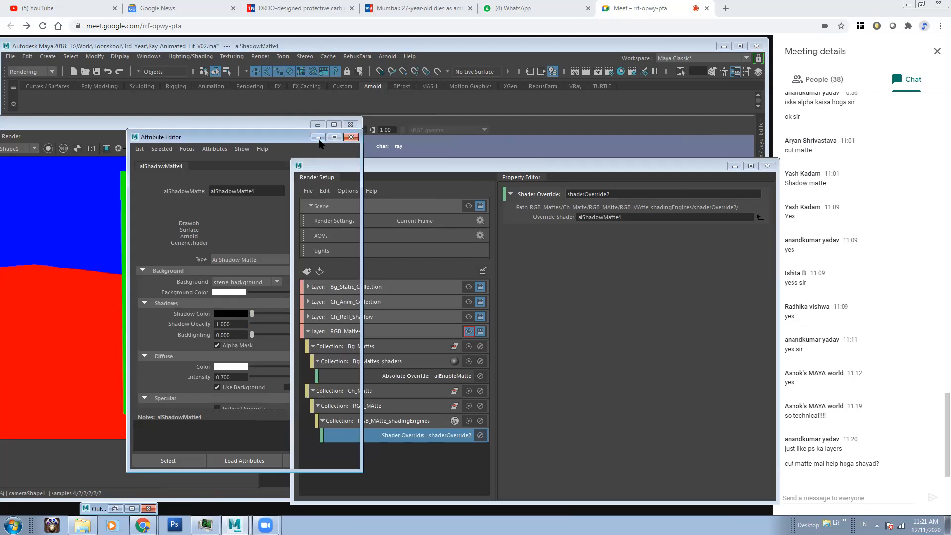
{"action": "left_click", "coordinate": [318, 139]}
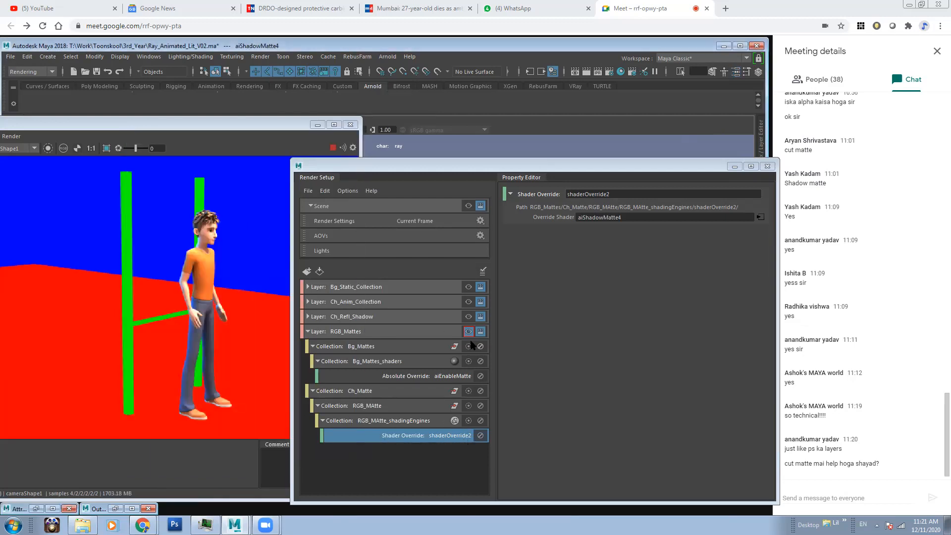
{"action": "left_click", "coordinate": [334, 158]}
{"action": "left_click", "coordinate": [332, 147]}
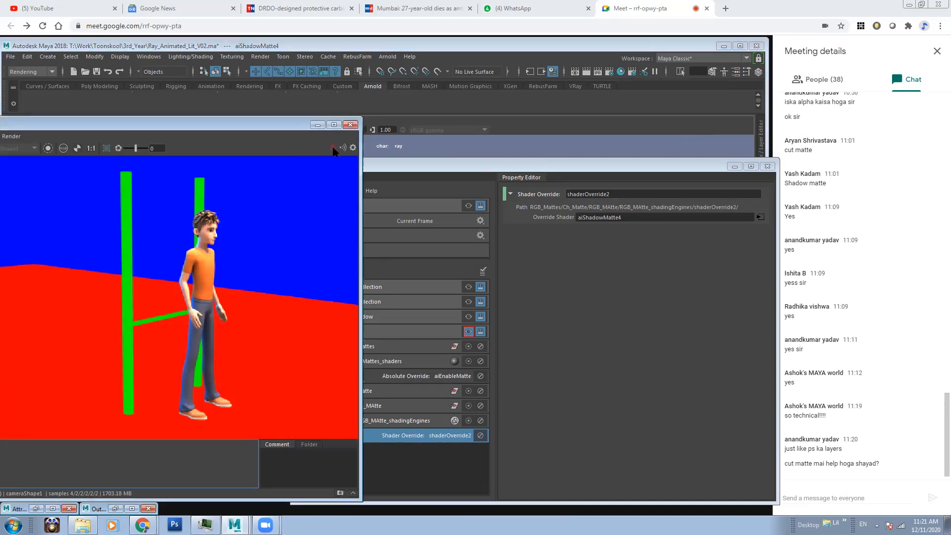
{"action": "left_click", "coordinate": [427, 438]}
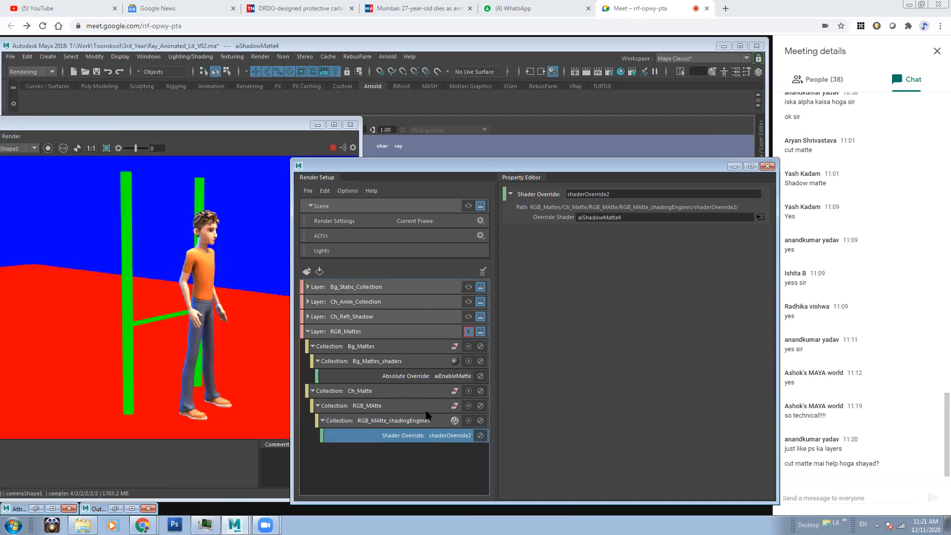
Delete the shader override, its shading-engines collection and the RGB_MAtte sub-collection from the Ch_Matte collection.
{"action": "left_click", "coordinate": [426, 421]}
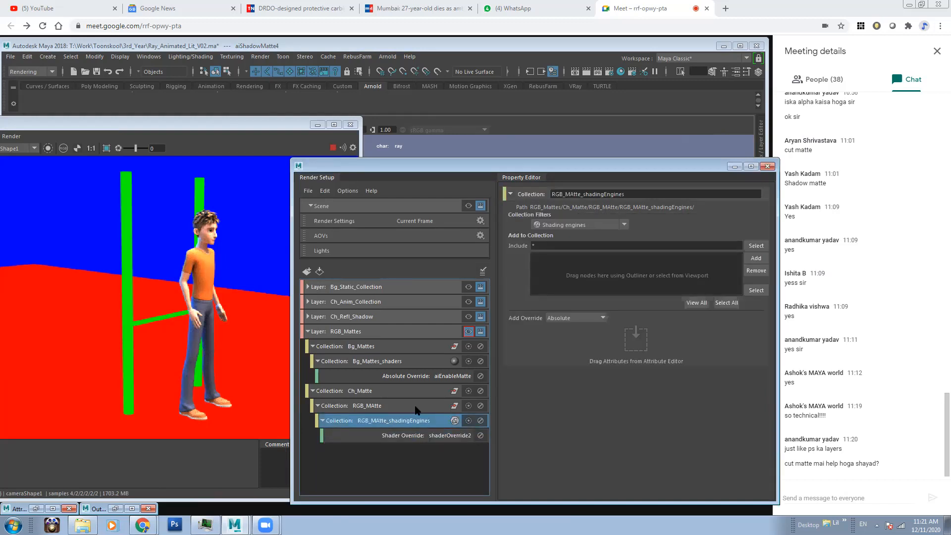
{"action": "left_click", "coordinate": [424, 432]}
{"action": "key", "text": "Delete"}
{"action": "key", "text": "Delete"}
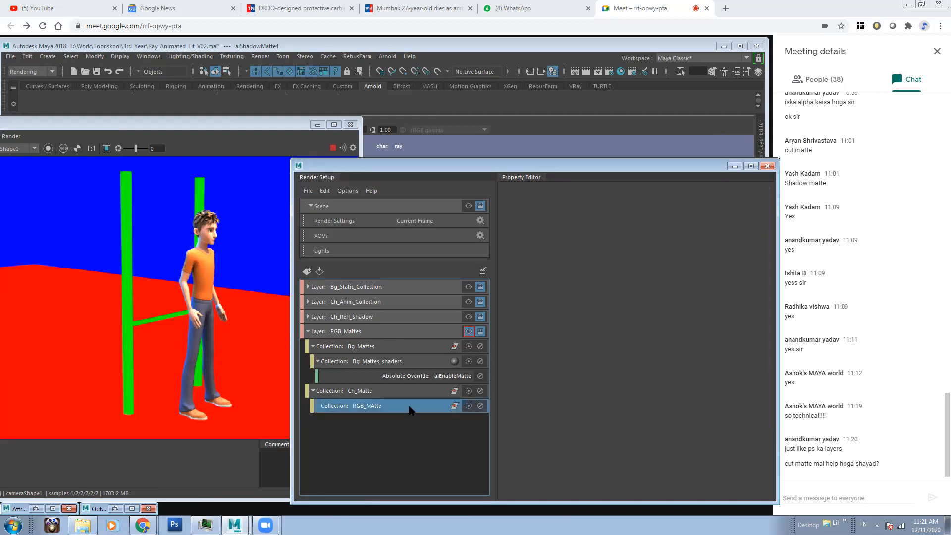
{"action": "left_click", "coordinate": [368, 391]}
{"action": "left_click", "coordinate": [375, 406]}
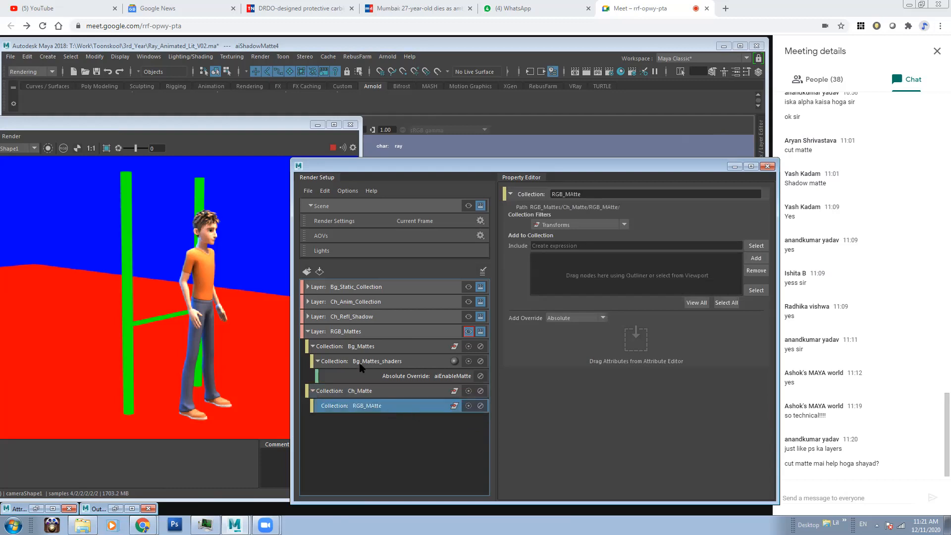
{"action": "key", "text": "Delete"}
Create a shader override directly on the Ch_Matte collection and assign a new Arnold aiShadowMatte shader to it.
{"action": "left_click", "coordinate": [397, 393]}
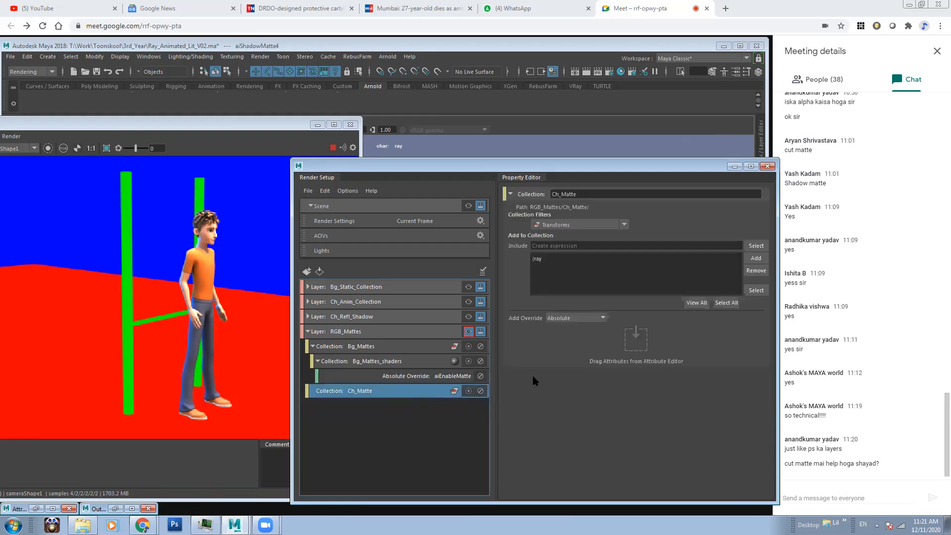
{"action": "right_click", "coordinate": [396, 391]}
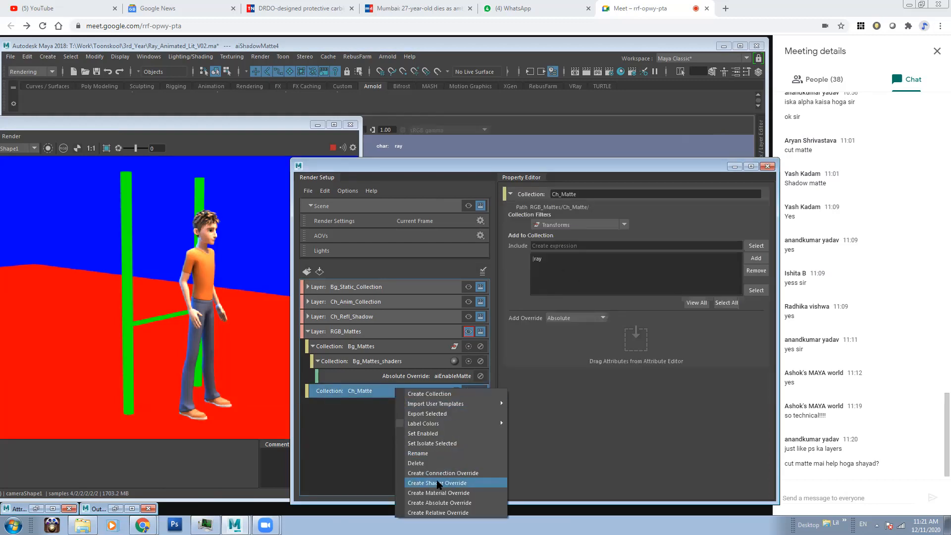
{"action": "left_click", "coordinate": [437, 483]}
{"action": "left_click", "coordinate": [419, 462]}
{"action": "left_click", "coordinate": [426, 420]}
{"action": "left_click", "coordinate": [758, 217]}
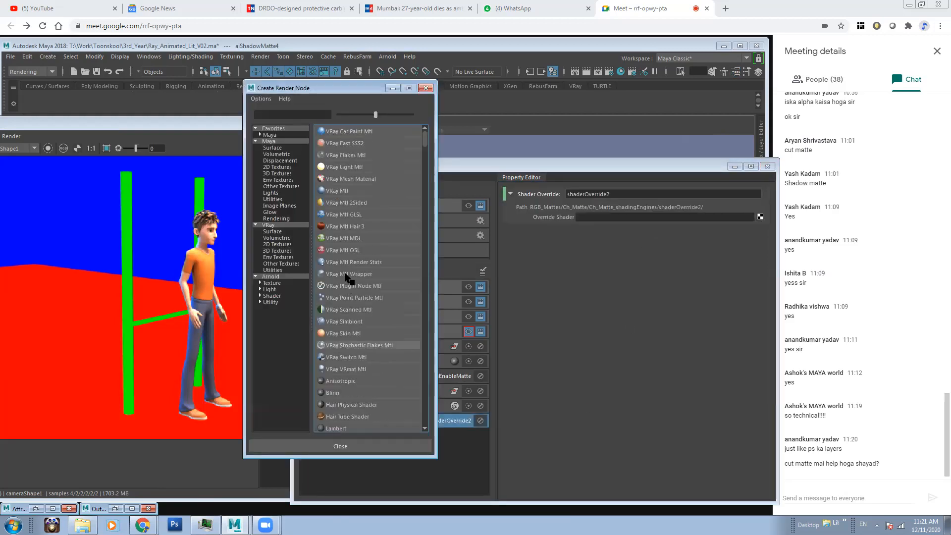
{"action": "left_click", "coordinate": [280, 276]}
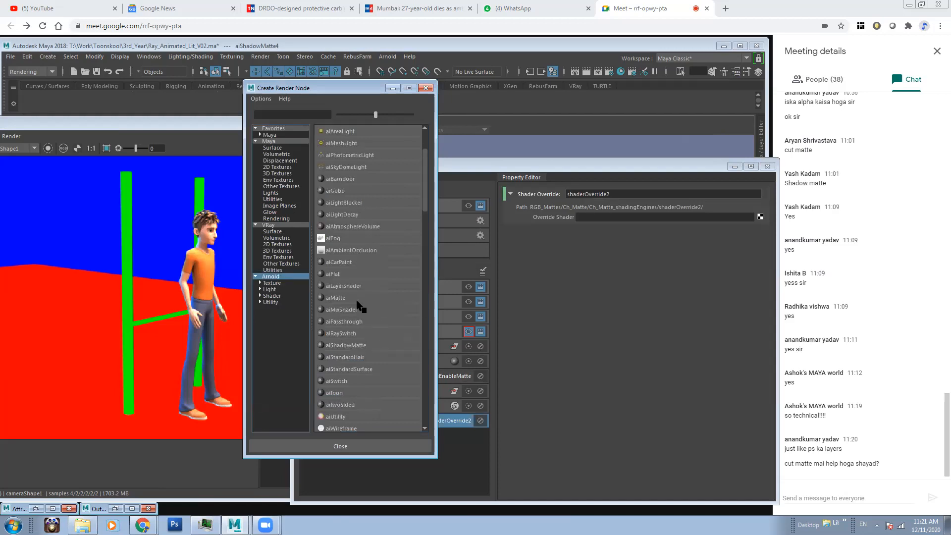
{"action": "left_click", "coordinate": [345, 345]}
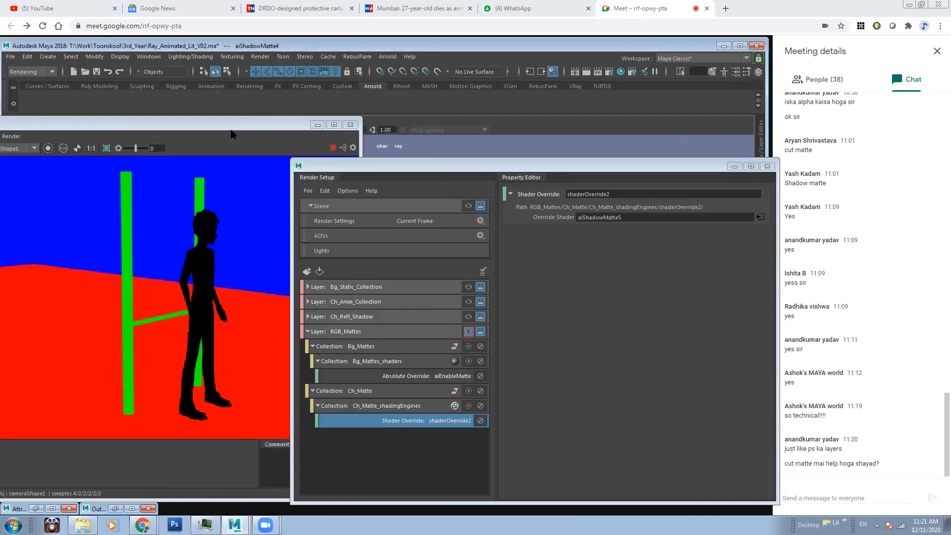
Compare the preview render's alpha channel with its colour output, and return to the render setup.
{"action": "left_click", "coordinate": [78, 148]}
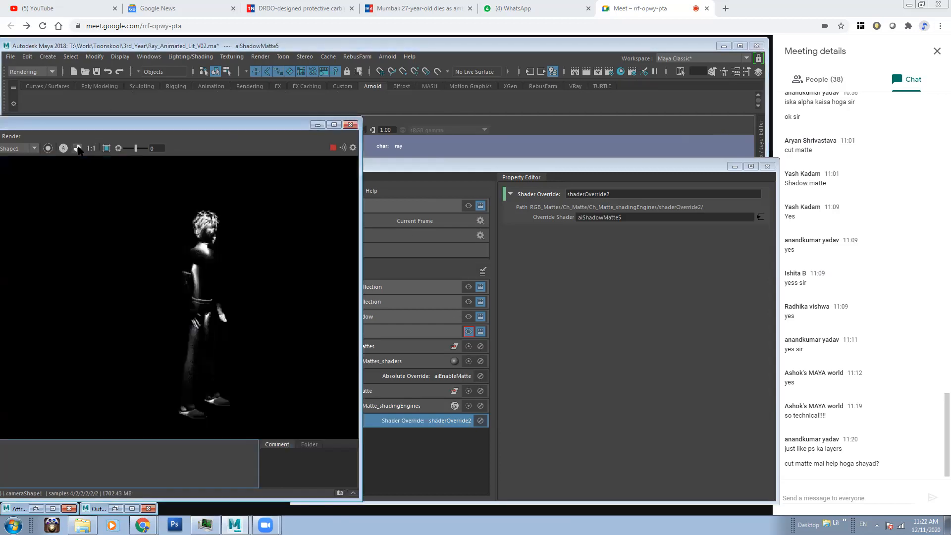
{"action": "left_click", "coordinate": [78, 149]}
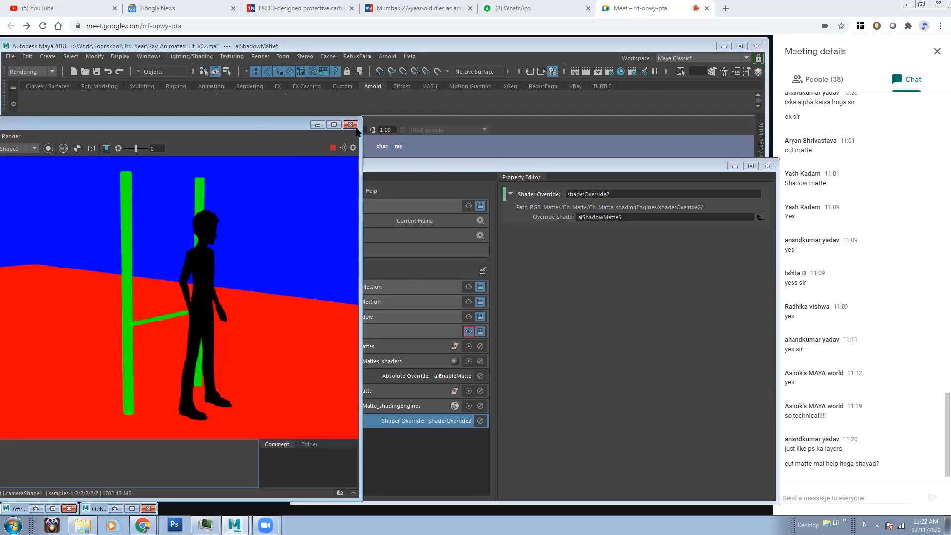
{"action": "left_click", "coordinate": [499, 166]}
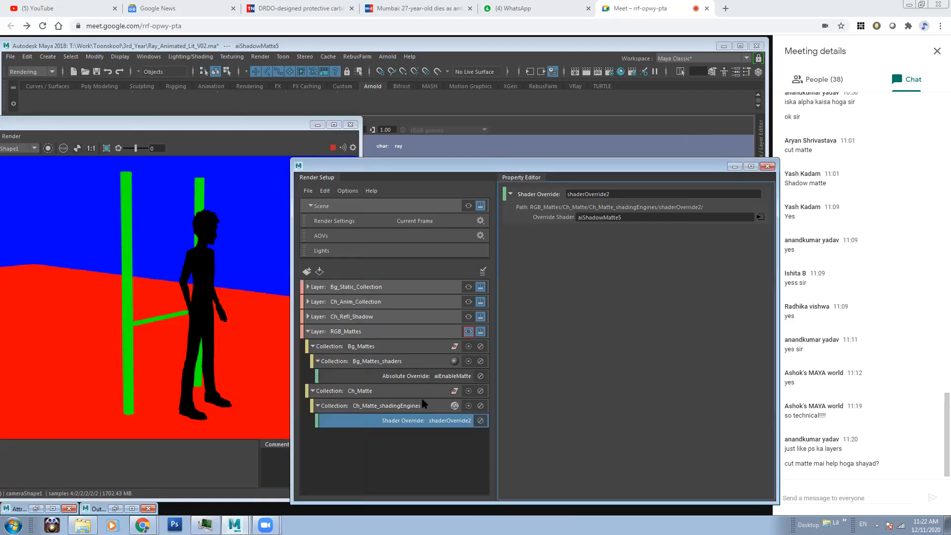
Open the attributes of the character's override shader beside the render, display the render's alpha channel, and review the shadow matte settings.
{"action": "left_click", "coordinate": [760, 217]}
{"action": "left_click_drag", "start_coordinate": [272, 141], "coordinate": [583, 148]}
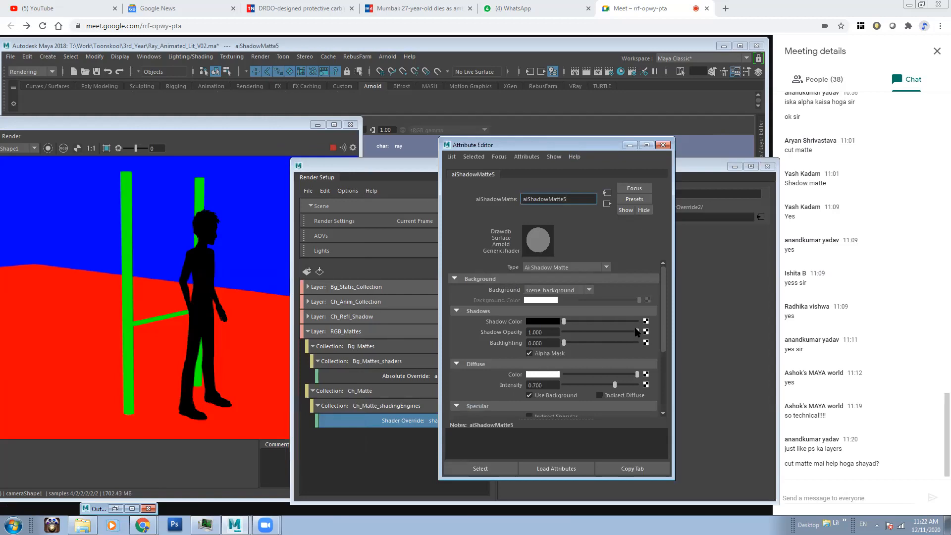
{"action": "left_click", "coordinate": [78, 148]}
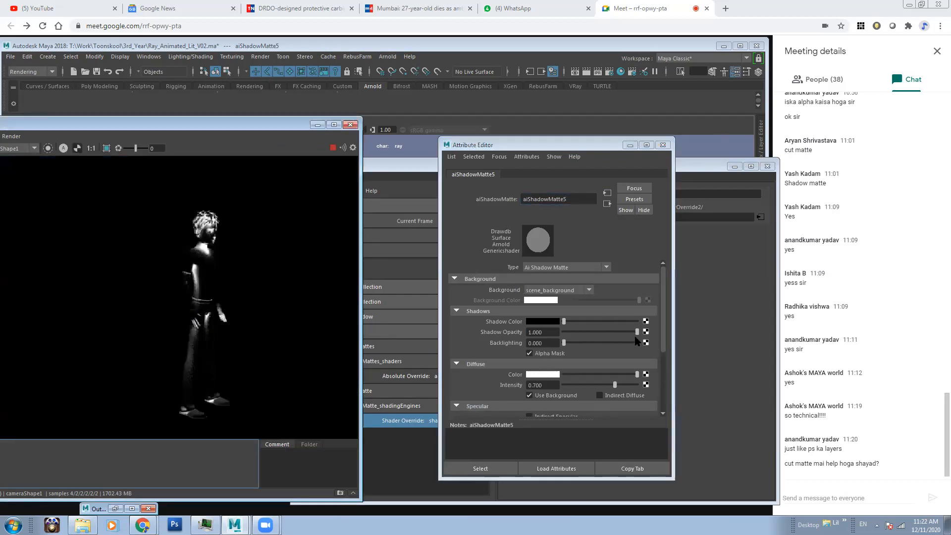
{"action": "mouse_move", "coordinate": [635, 332]}
{"action": "left_mouse_down"}
{"action": "mouse_move", "coordinate": [534, 328]}
{"action": "mouse_move", "coordinate": [637, 332]}
{"action": "left_mouse_up"}
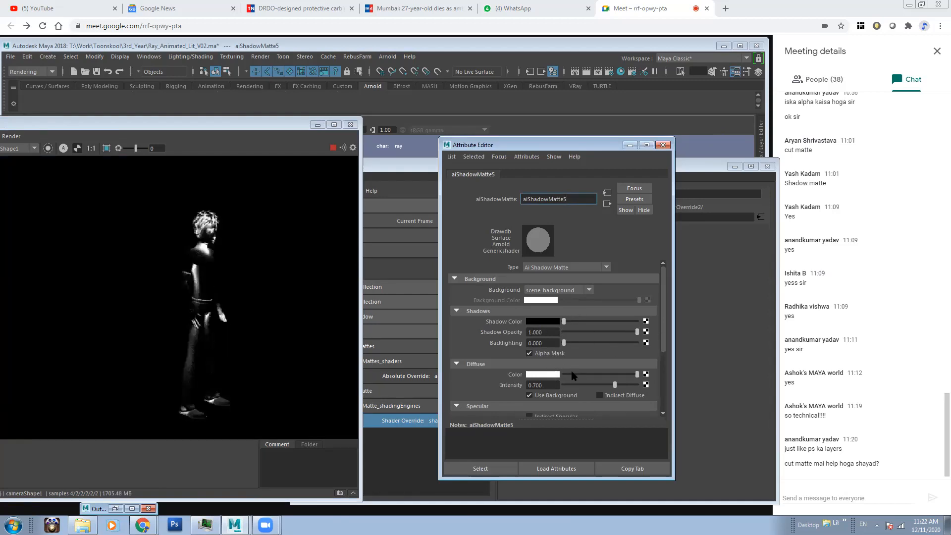
{"action": "scroll", "coordinate": [660, 332], "scroll_direction": "down", "scroll_amount": 3}
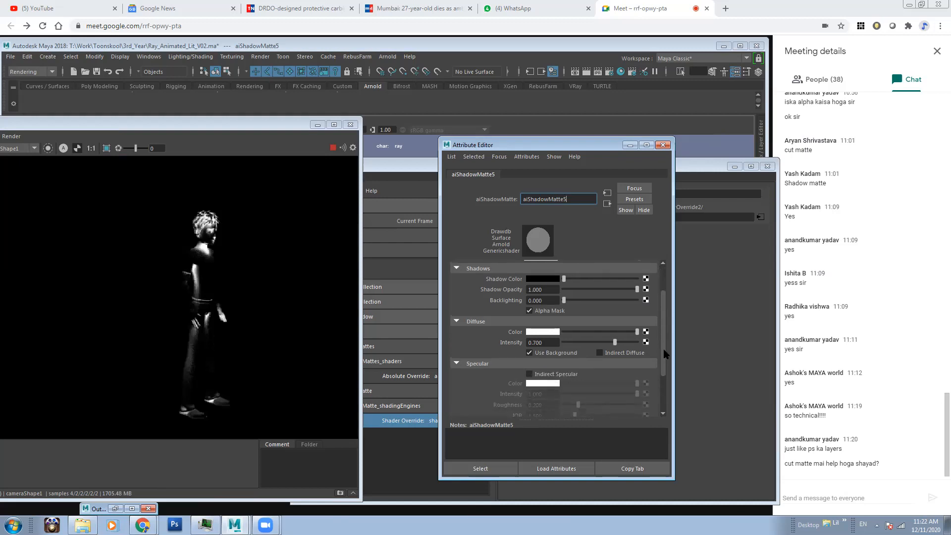
{"action": "scroll", "coordinate": [667, 324], "scroll_direction": "up", "scroll_amount": 3}
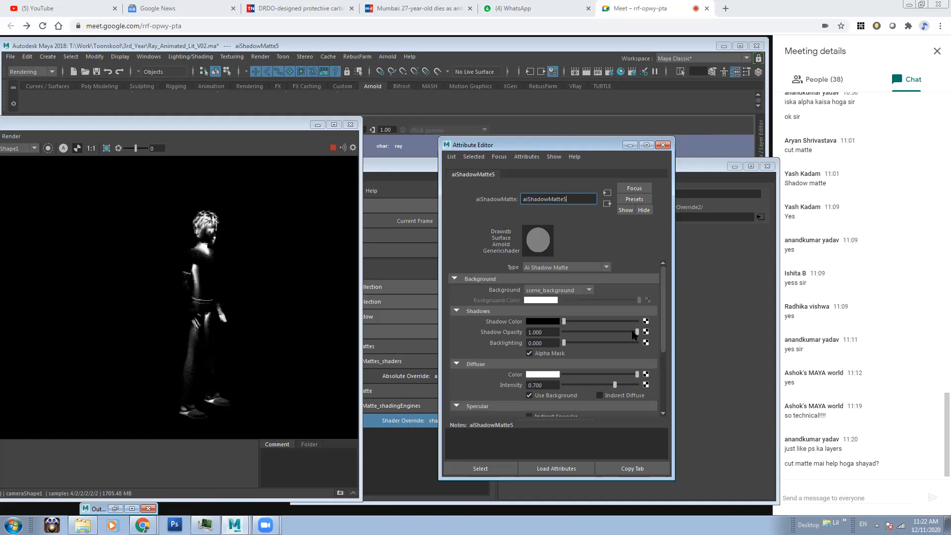
Set the shadow matte shader's Shadow Opacity to 0 and turn off Use Background and Alpha Mask.
{"action": "left_click_drag", "start_coordinate": [636, 332], "coordinate": [516, 337]}
{"action": "scroll", "coordinate": [531, 398], "scroll_direction": "down", "scroll_amount": 1}
{"action": "left_click", "coordinate": [529, 365]}
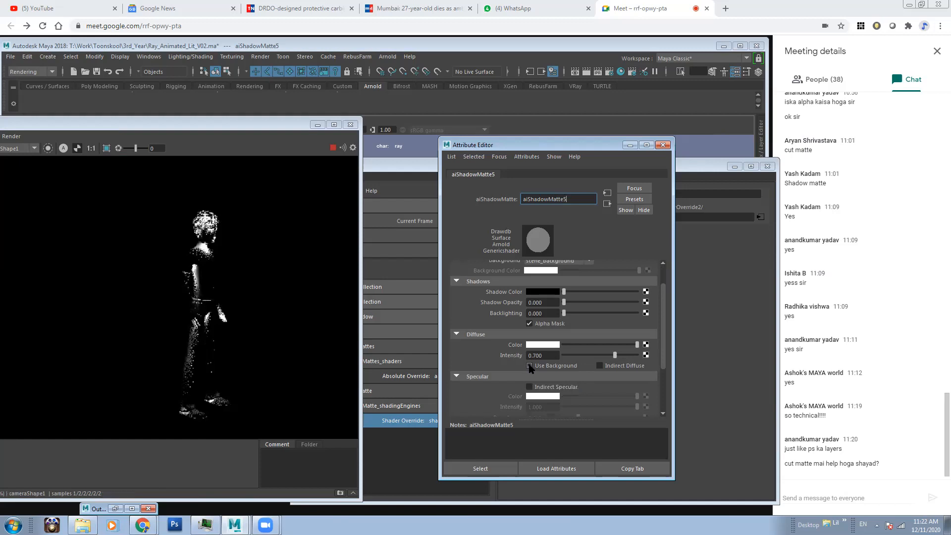
{"action": "scroll", "coordinate": [545, 312], "scroll_direction": "up", "scroll_amount": 1}
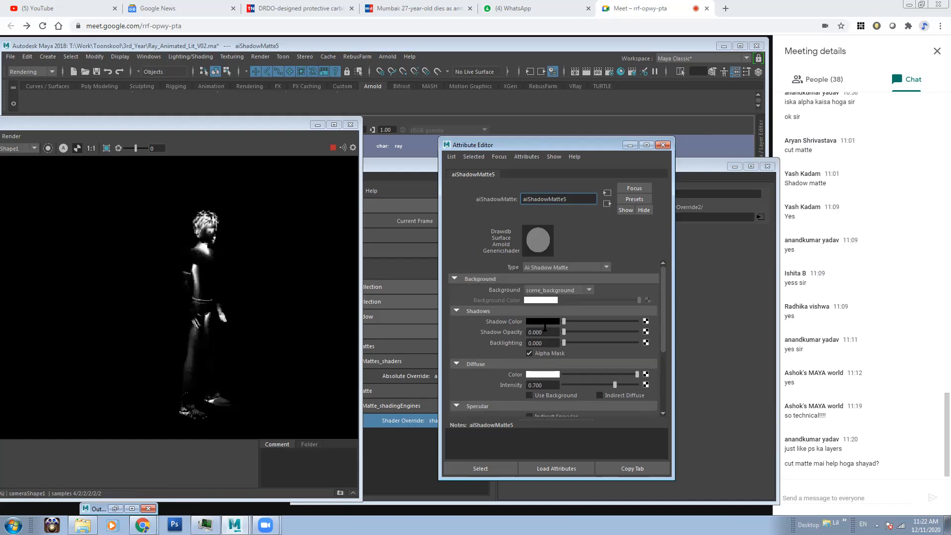
{"action": "left_click", "coordinate": [529, 353]}
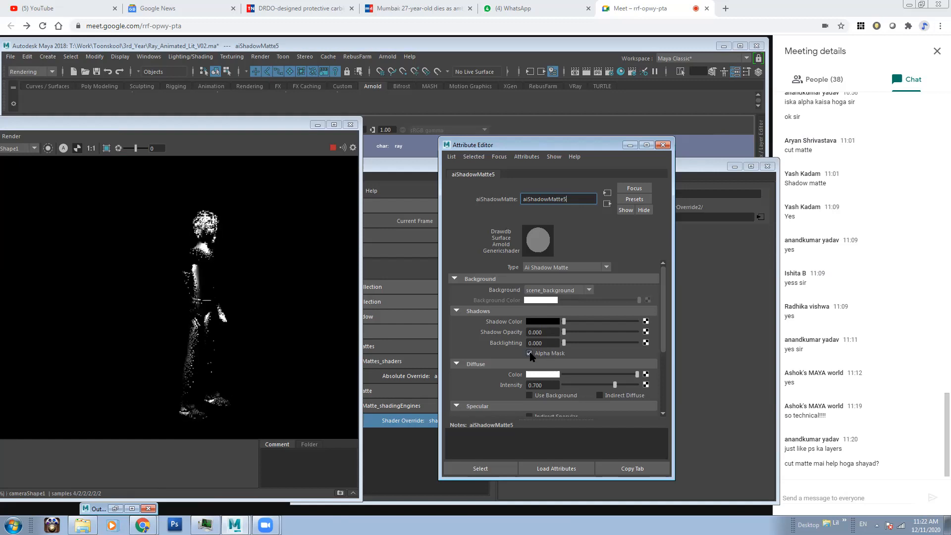
{"action": "left_click", "coordinate": [529, 353]}
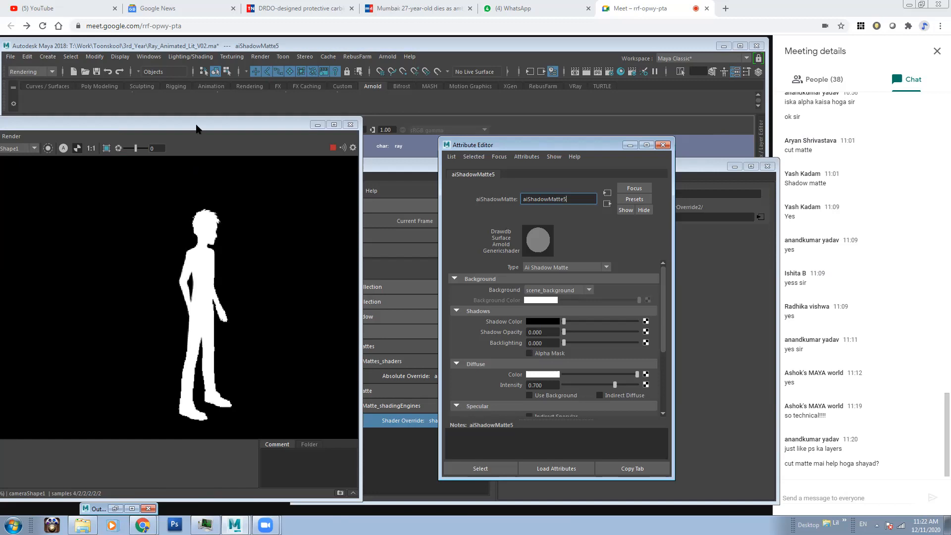
Move the Arnold RenderView clear of the other windows and compare the character's colour silhouette with the alpha channel.
{"action": "left_click_drag", "start_coordinate": [198, 126], "coordinate": [264, 133]}
{"action": "left_click", "coordinate": [129, 155]}
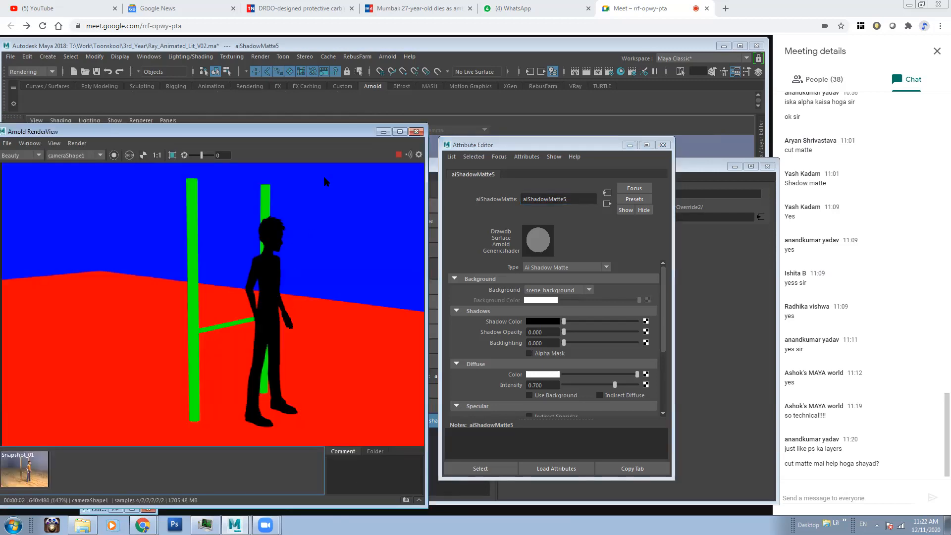
{"action": "left_click_drag", "start_coordinate": [305, 132], "coordinate": [362, 113]}
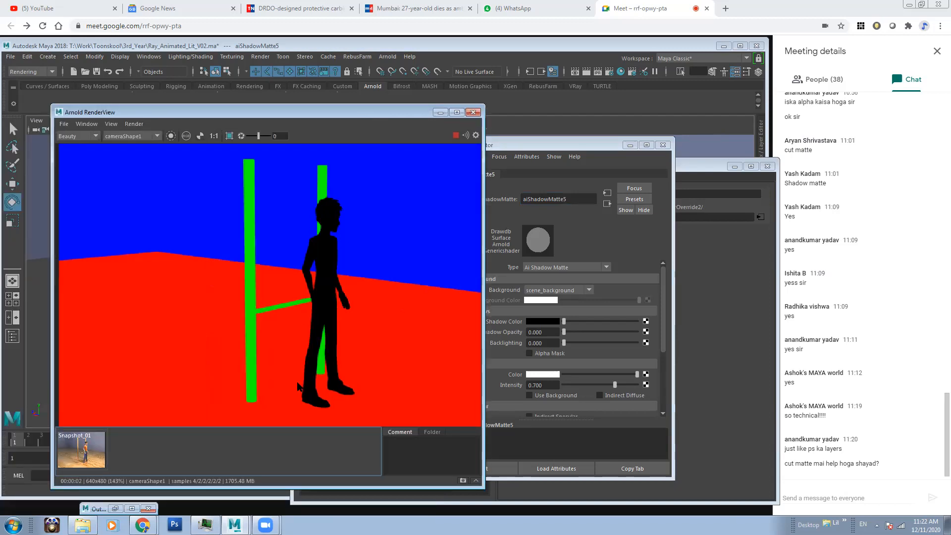
{"action": "left_click", "coordinate": [200, 136]}
{"action": "left_click", "coordinate": [200, 136]}
{"action": "scroll", "coordinate": [327, 319], "scroll_direction": "down", "scroll_amount": 2}
{"action": "scroll", "coordinate": [327, 320], "scroll_direction": "up", "scroll_amount": 2}
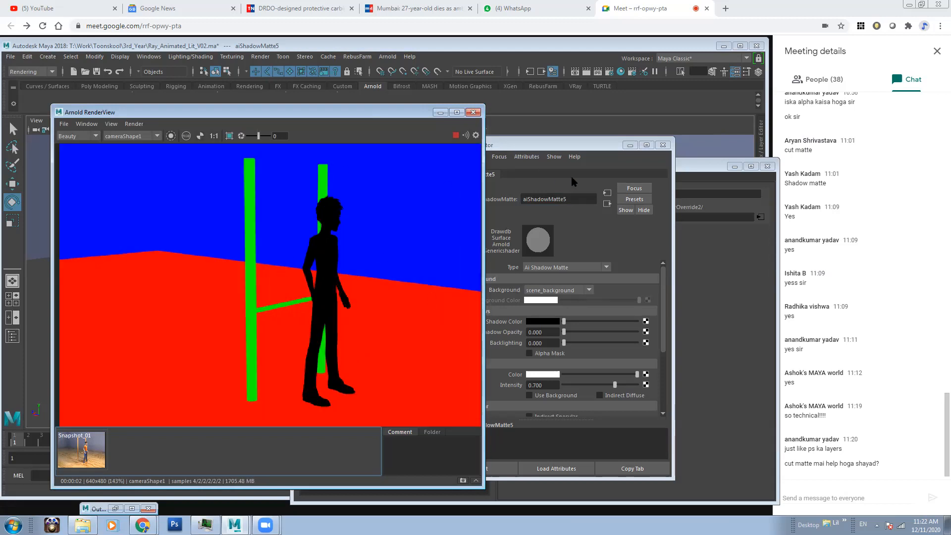
Put the Attribute Editor away, collapse and refresh the RGB_Mattes layer, and arrange a smaller Render Setup window beside the render.
{"action": "left_click", "coordinate": [630, 149]}
{"action": "left_click", "coordinate": [630, 148]}
{"action": "left_click", "coordinate": [478, 296]}
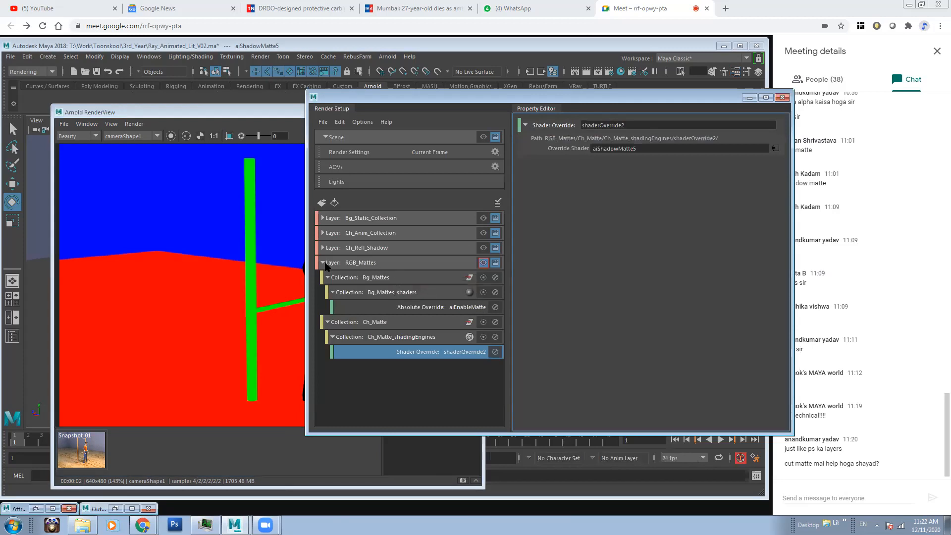
{"action": "left_click", "coordinate": [323, 263]}
{"action": "left_click", "coordinate": [483, 262]}
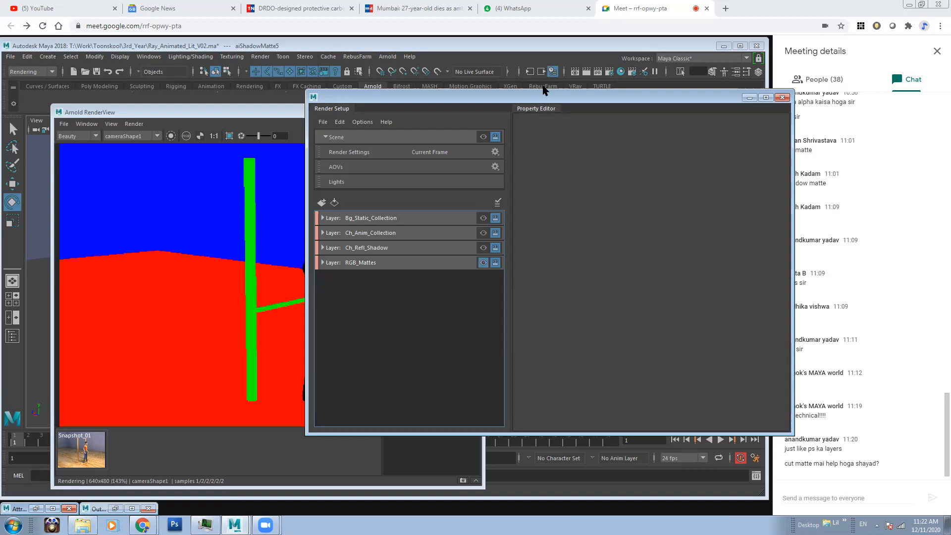
{"action": "left_click_drag", "start_coordinate": [542, 97], "coordinate": [553, 262]}
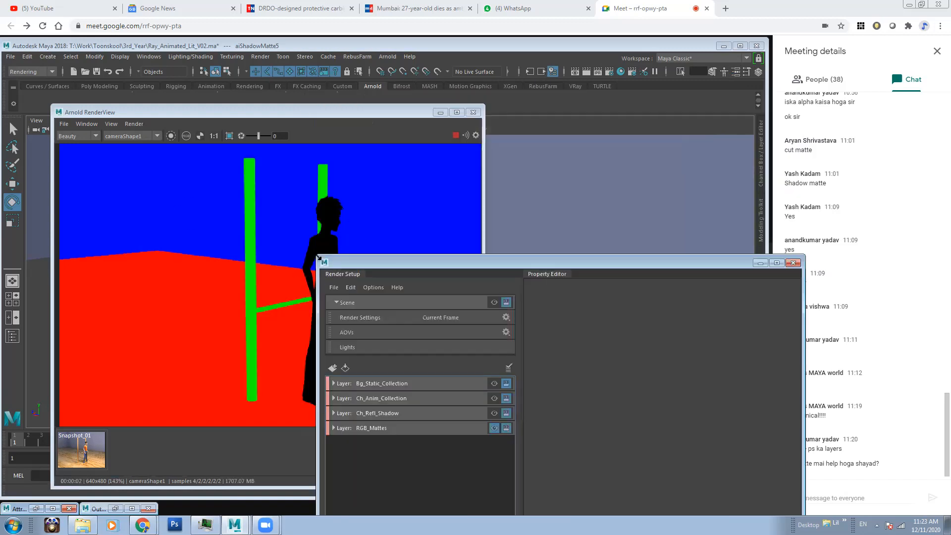
{"action": "left_click_drag", "start_coordinate": [318, 258], "coordinate": [436, 272]}
{"action": "left_click_drag", "start_coordinate": [563, 276], "coordinate": [526, 153]}
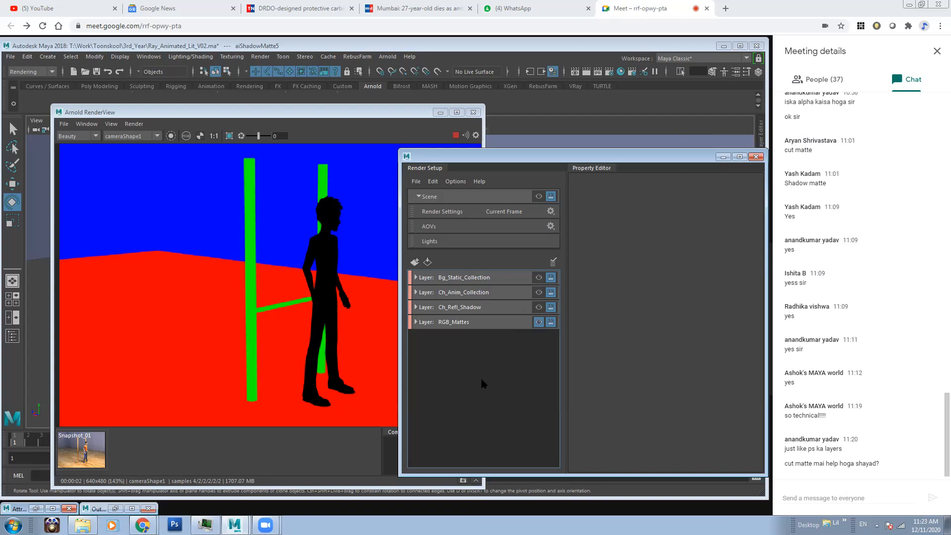
Create a new render layer below RGB_Mattes, keeping its default name.
{"action": "left_click", "coordinate": [415, 262]}
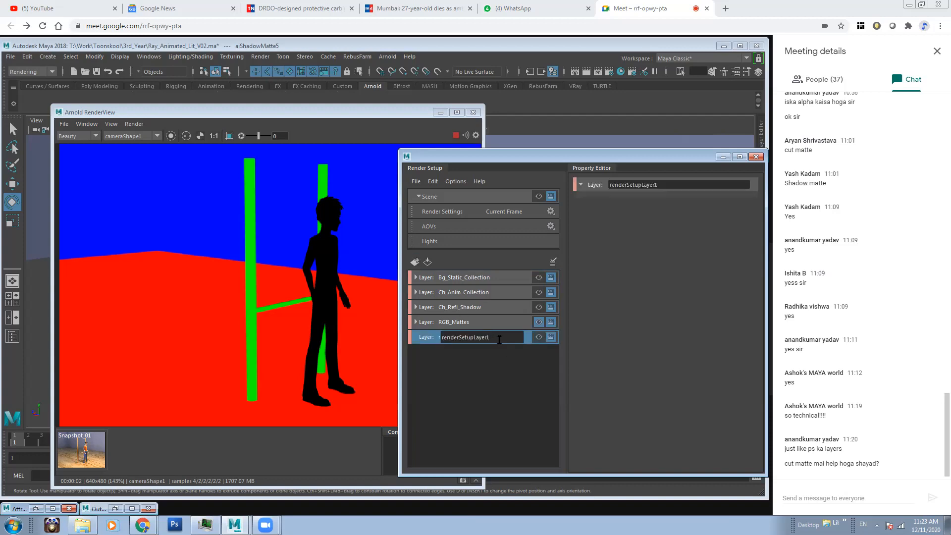
{"action": "double_click", "coordinate": [428, 337]}
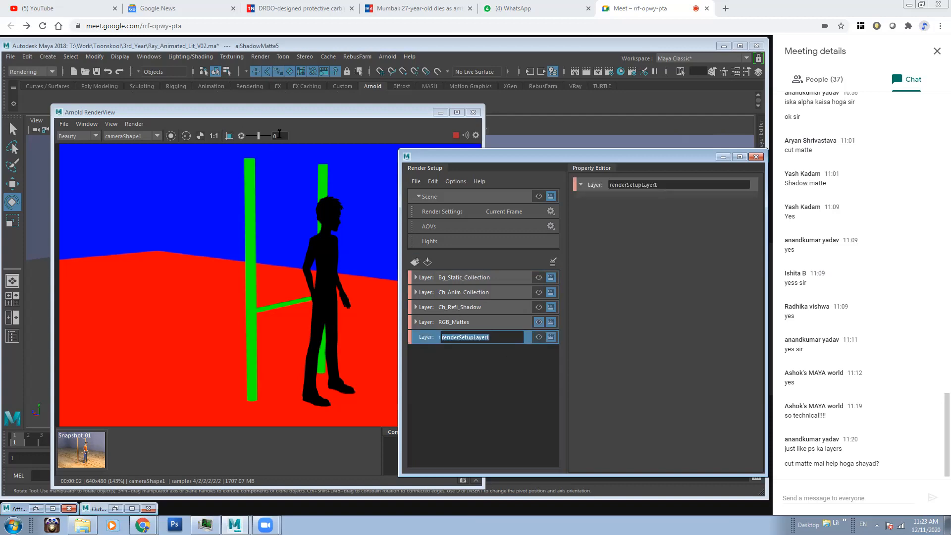
{"action": "left_click", "coordinate": [509, 378]}
Select the ray character group together with the wall and floor planes, both vertical poles and the crossbar, keeping the Render Setup window at hand.
{"action": "left_click", "coordinate": [147, 57]}
{"action": "left_click", "coordinate": [170, 165]}
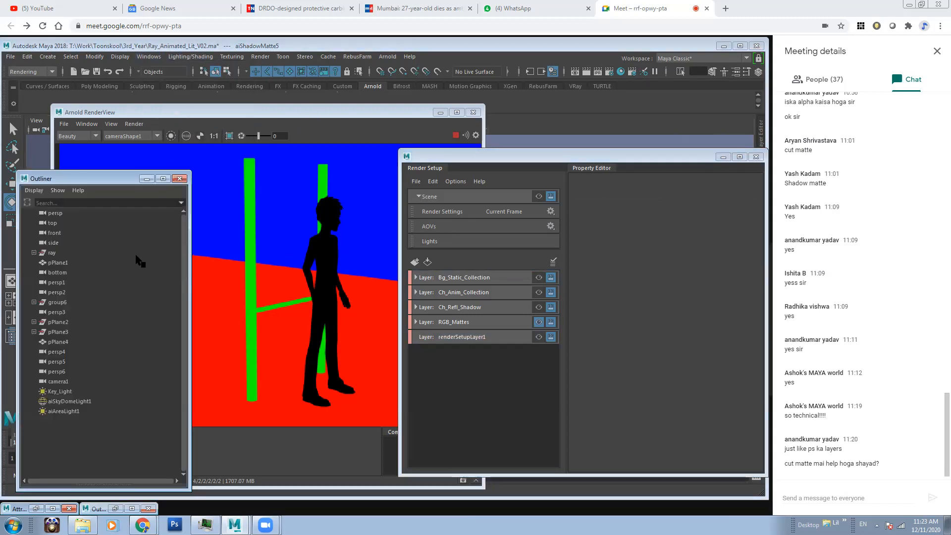
{"action": "left_click", "coordinate": [54, 254]}
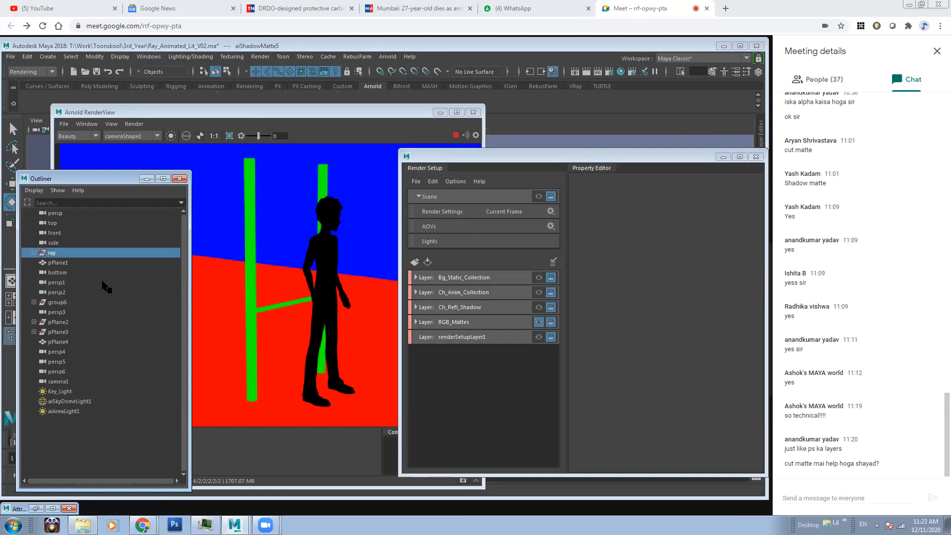
{"action": "left_click", "coordinate": [441, 111]}
{"action": "left_click", "coordinate": [273, 346], "text": "shift"}
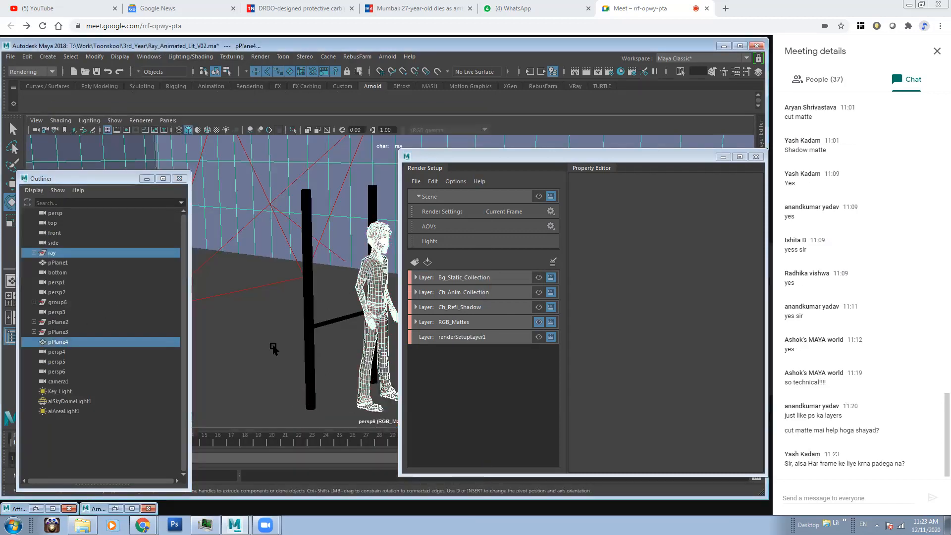
{"action": "left_click", "coordinate": [297, 324], "text": "shift"}
{"action": "left_click", "coordinate": [308, 327], "text": "shift"}
{"action": "left_click", "coordinate": [379, 377], "text": "shift"}
{"action": "left_click", "coordinate": [322, 328], "text": "shift"}
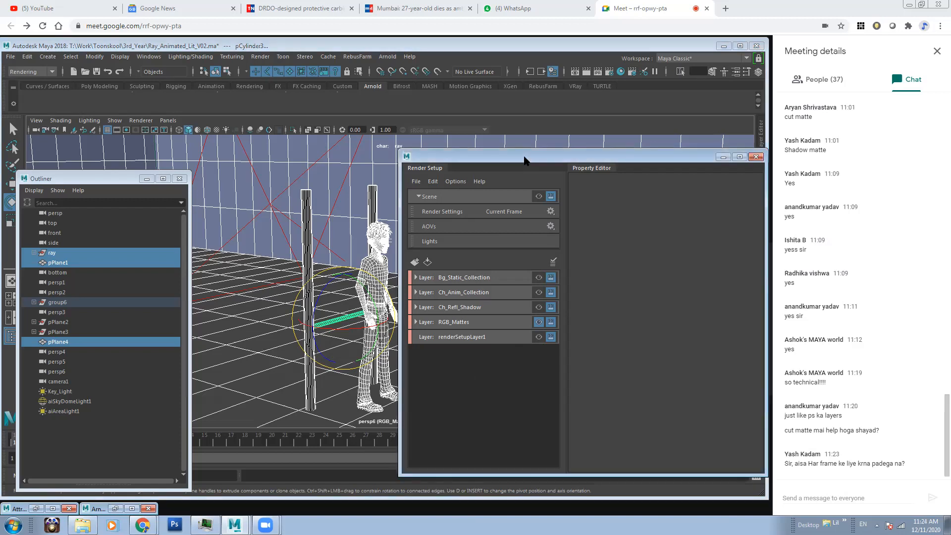
{"action": "left_click_drag", "start_coordinate": [524, 161], "coordinate": [541, 161]}
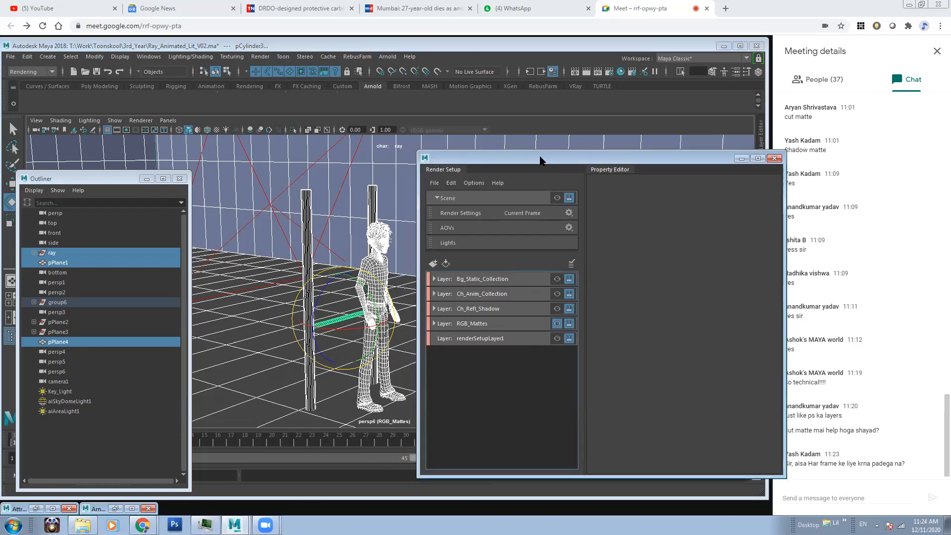
{"action": "left_click_drag", "start_coordinate": [540, 160], "coordinate": [468, 161]}
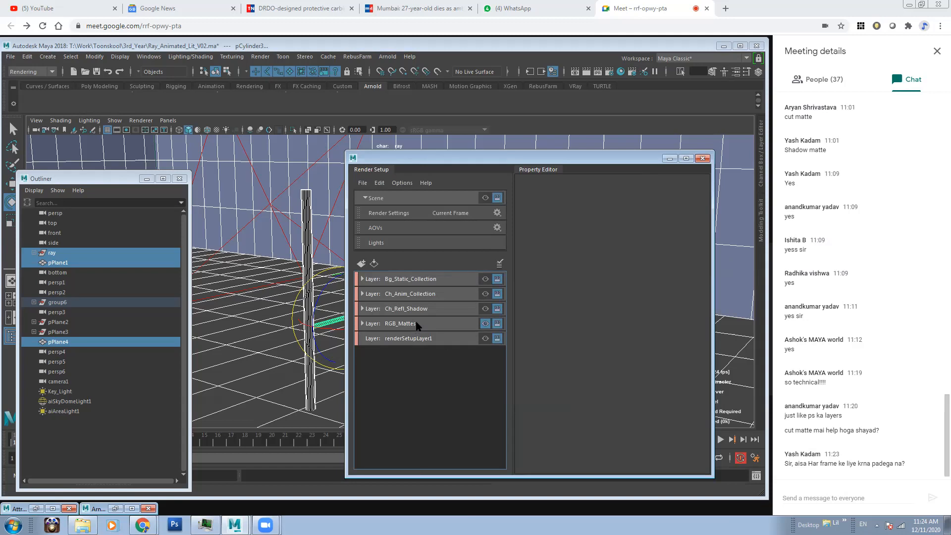
{"action": "left_click", "coordinate": [361, 263]}
{"action": "left_click_drag", "start_coordinate": [436, 353], "coordinate": [372, 349]}
{"action": "left_click", "coordinate": [417, 392]}
{"action": "left_click", "coordinate": [442, 353]}
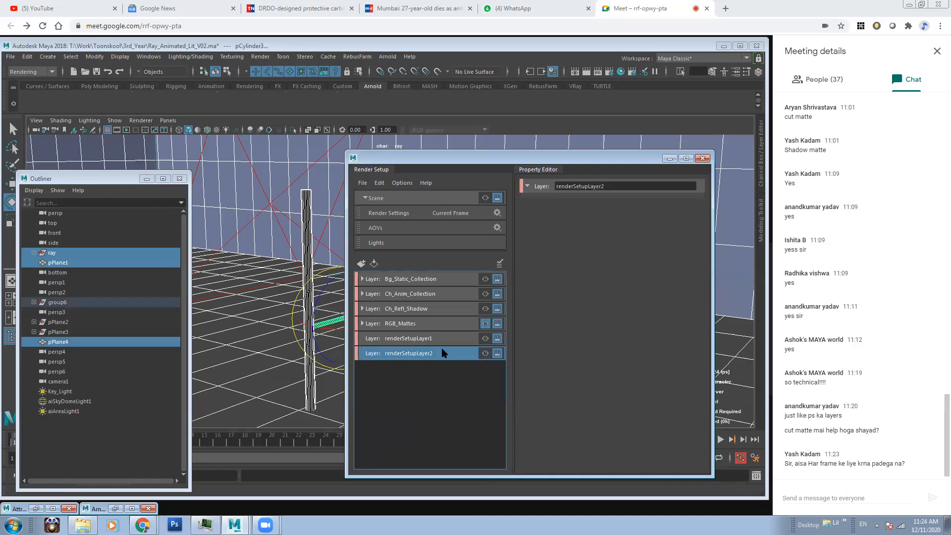
{"action": "key", "text": "Delete"}
Rename the new render layer below RGB_Mattes as Occlusion.
{"action": "left_click", "coordinate": [443, 339]}
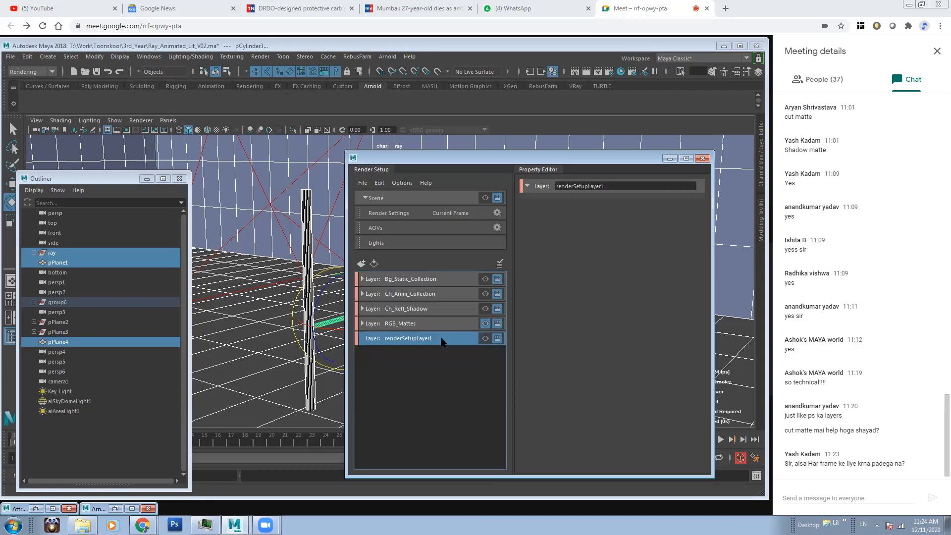
{"action": "double_click", "coordinate": [442, 340]}
{"action": "type", "text": "Occlusion"}
{"action": "key", "text": "Return"}
{"action": "left_click", "coordinate": [391, 370]}
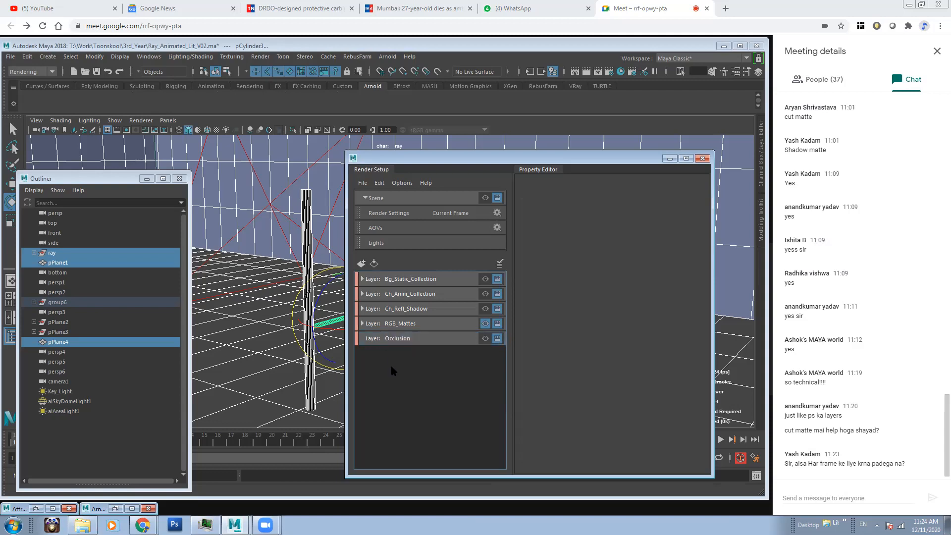
Create a collection named Occlusion_1 in the Occlusion layer and add the selected character, planes and poles to it.
{"action": "left_click", "coordinate": [416, 341]}
{"action": "right_click", "coordinate": [424, 340]}
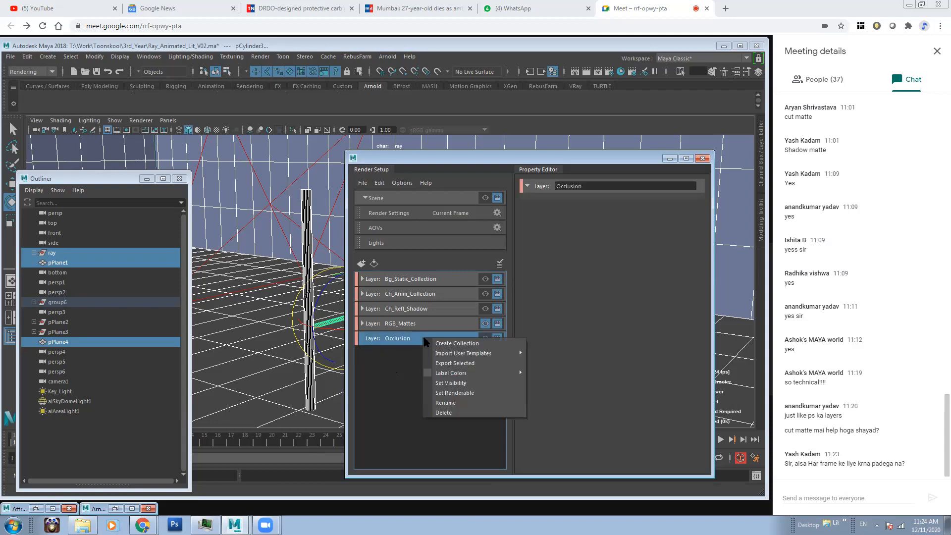
{"action": "left_click", "coordinate": [444, 344]}
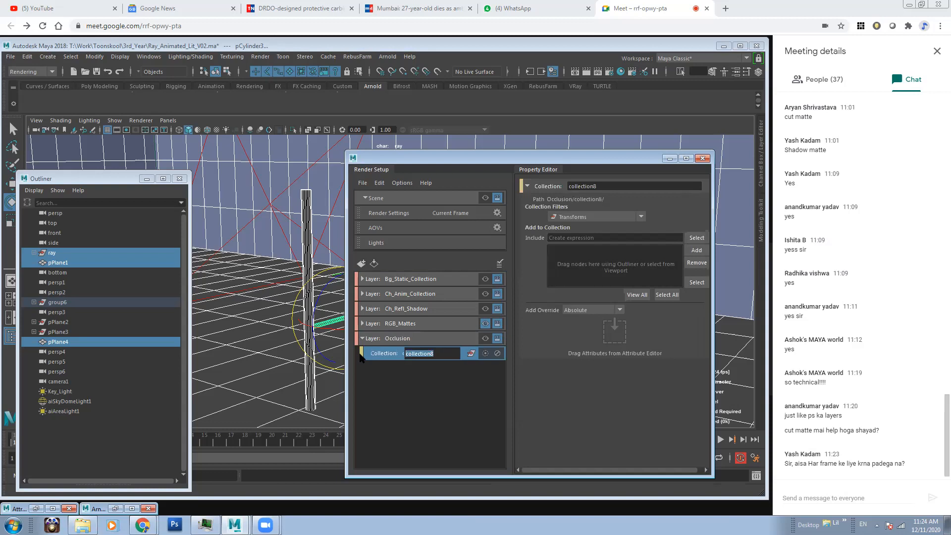
{"action": "type", "text": "Occlusion_1"}
{"action": "key", "text": "Return"}
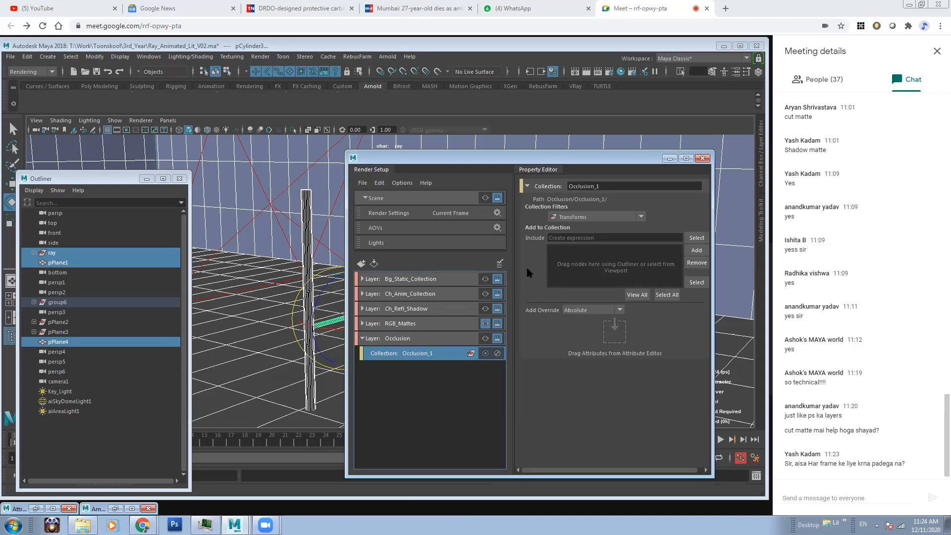
{"action": "left_click", "coordinate": [696, 250]}
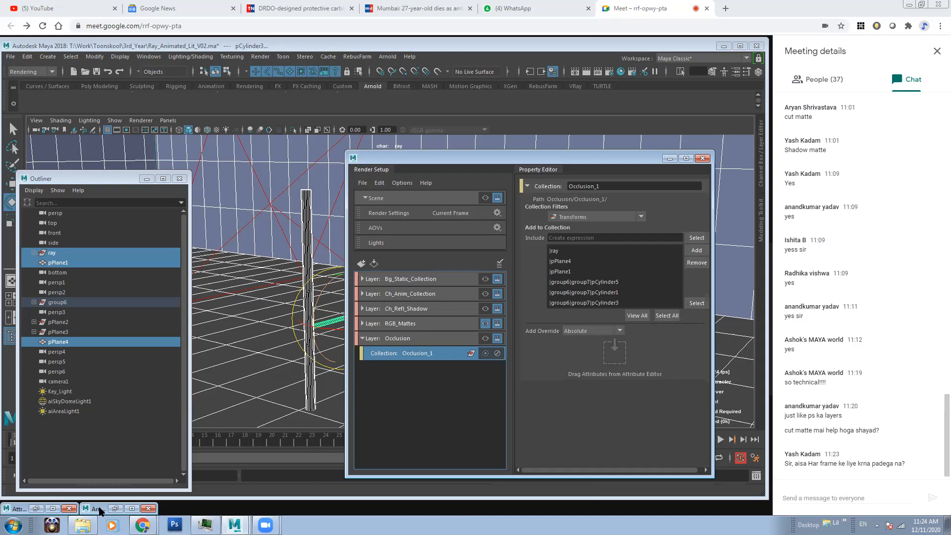
Bring back the Arnold RenderView beside Render Setup and create a shader override on the Occlusion_1 collection.
{"action": "left_click", "coordinate": [115, 509]}
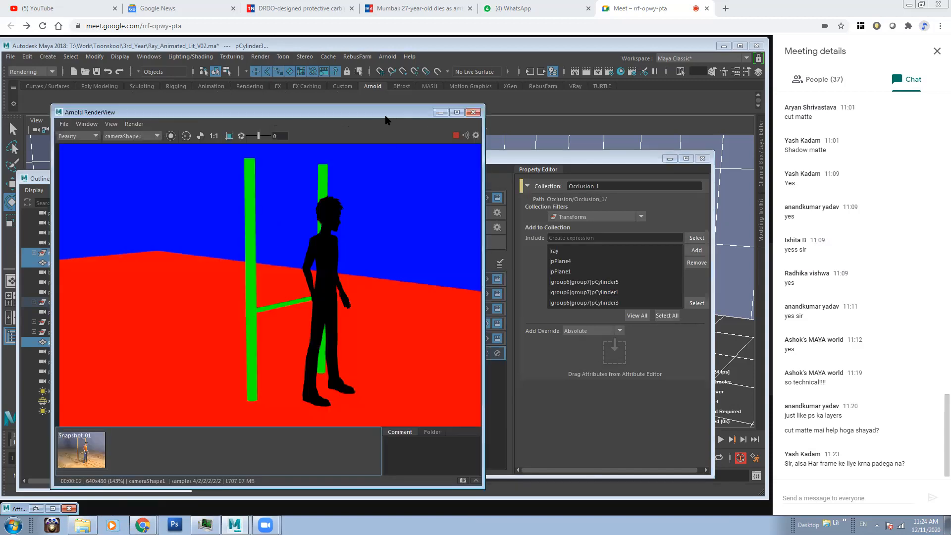
{"action": "left_click_drag", "start_coordinate": [387, 114], "coordinate": [313, 117]}
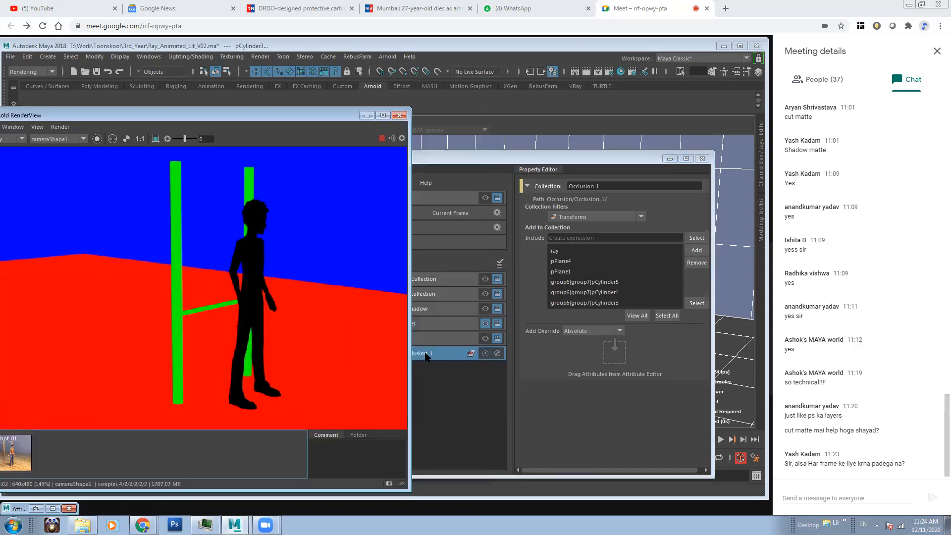
{"action": "right_click", "coordinate": [456, 354]}
{"action": "left_click", "coordinate": [506, 448]}
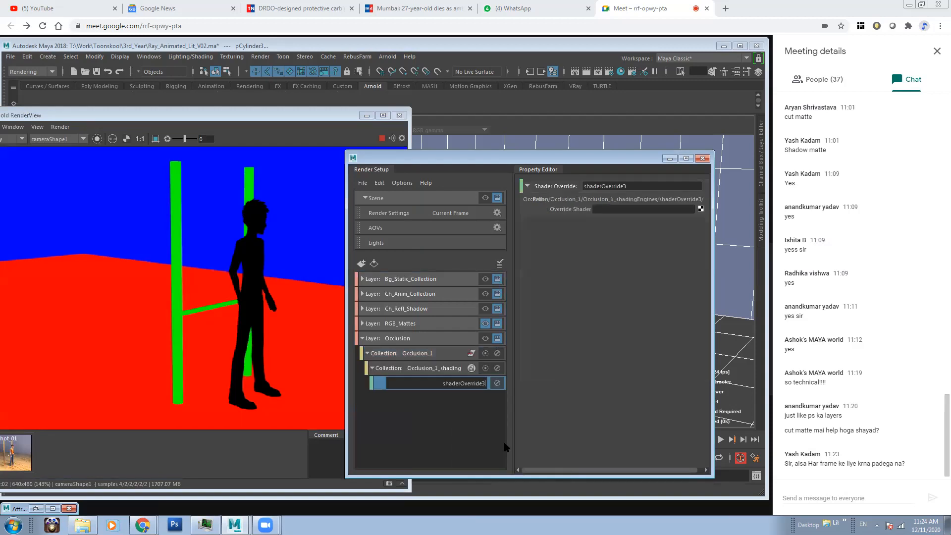
{"action": "left_click", "coordinate": [463, 396]}
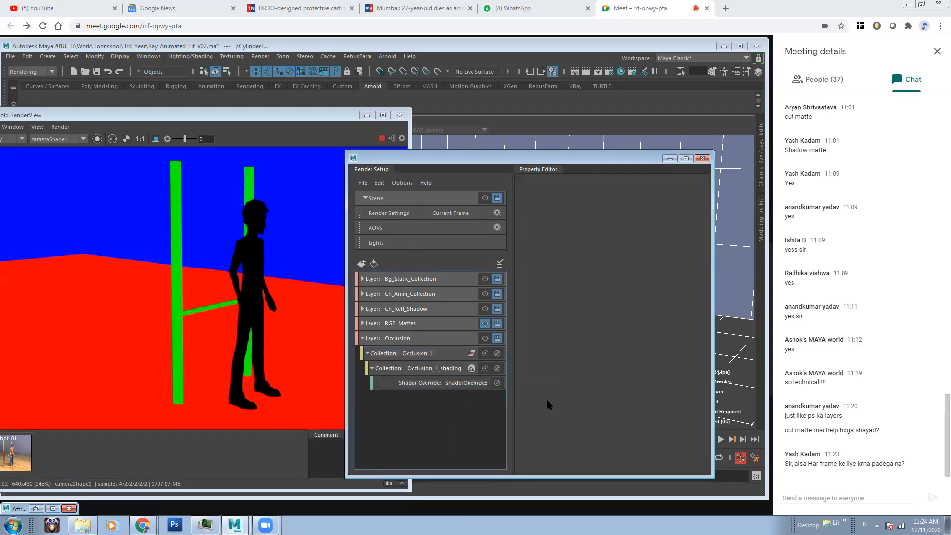
Assign a new Arnold aiAmbientOcclusion shader to the Occlusion_1 shader override and make the Occlusion layer visible.
{"action": "left_click", "coordinate": [453, 387]}
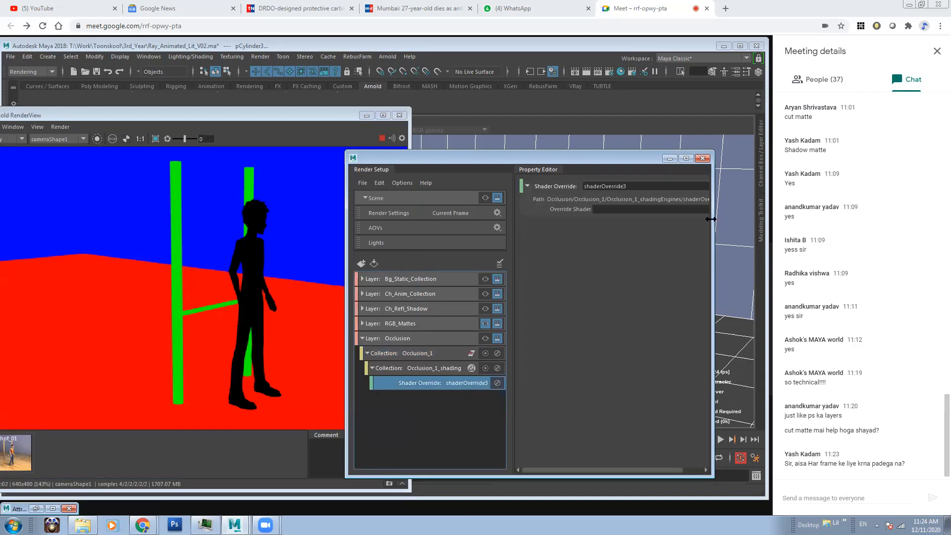
{"action": "left_click_drag", "start_coordinate": [713, 221], "coordinate": [752, 221]}
{"action": "left_click", "coordinate": [737, 209]}
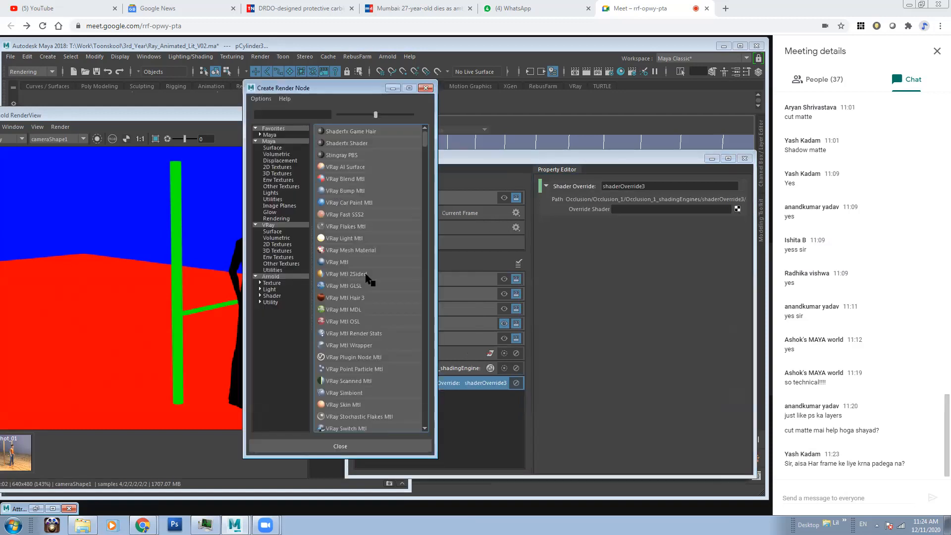
{"action": "left_click_drag", "start_coordinate": [350, 93], "coordinate": [498, 123]}
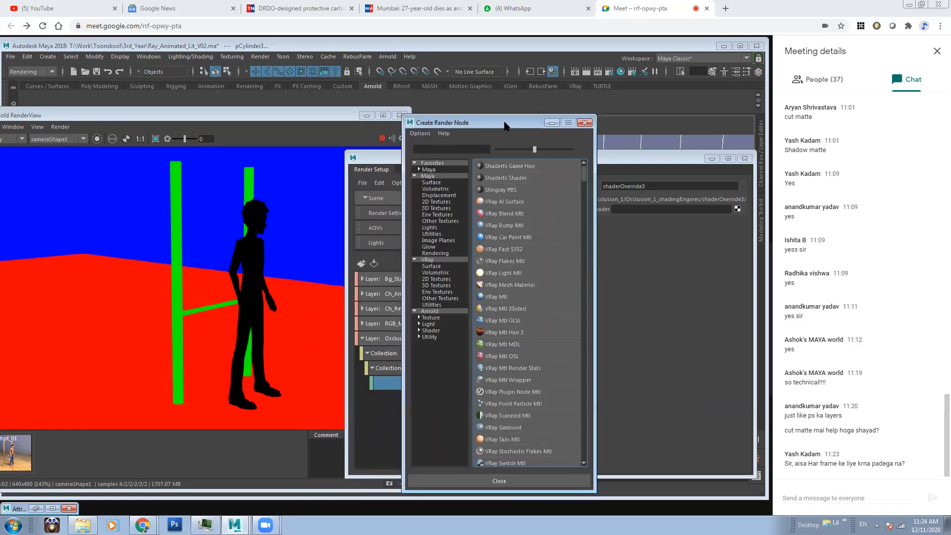
{"action": "left_click_drag", "start_coordinate": [505, 125], "coordinate": [531, 133]}
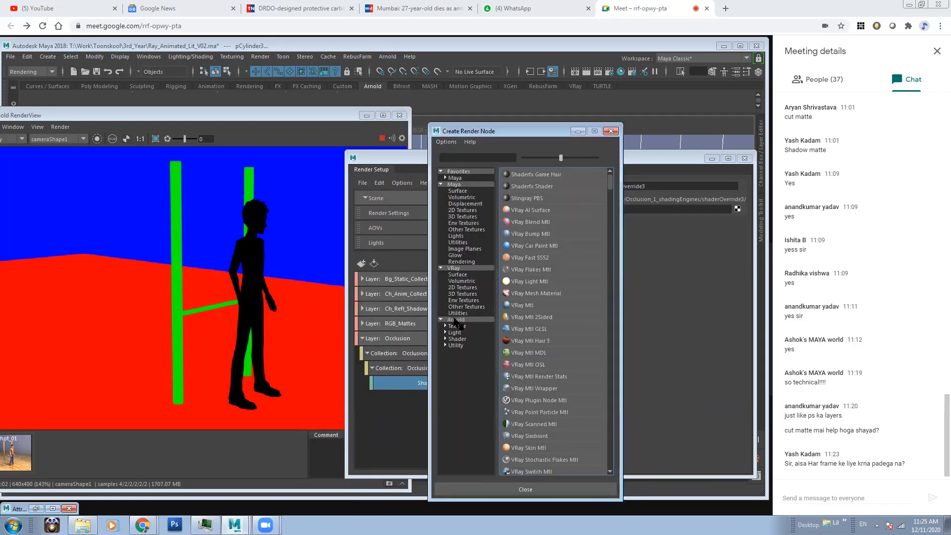
{"action": "left_click", "coordinate": [455, 319]}
{"action": "left_click", "coordinate": [540, 365]}
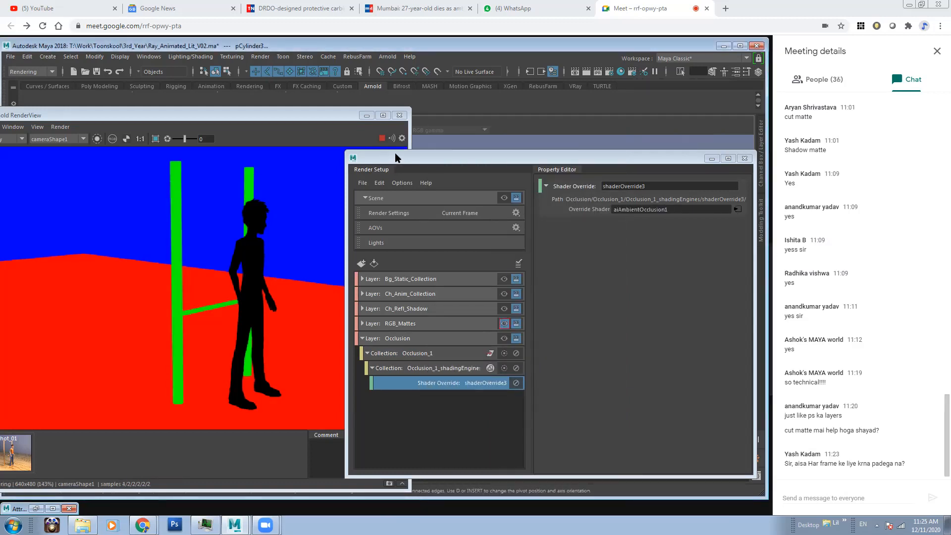
{"action": "left_click", "coordinate": [503, 339]}
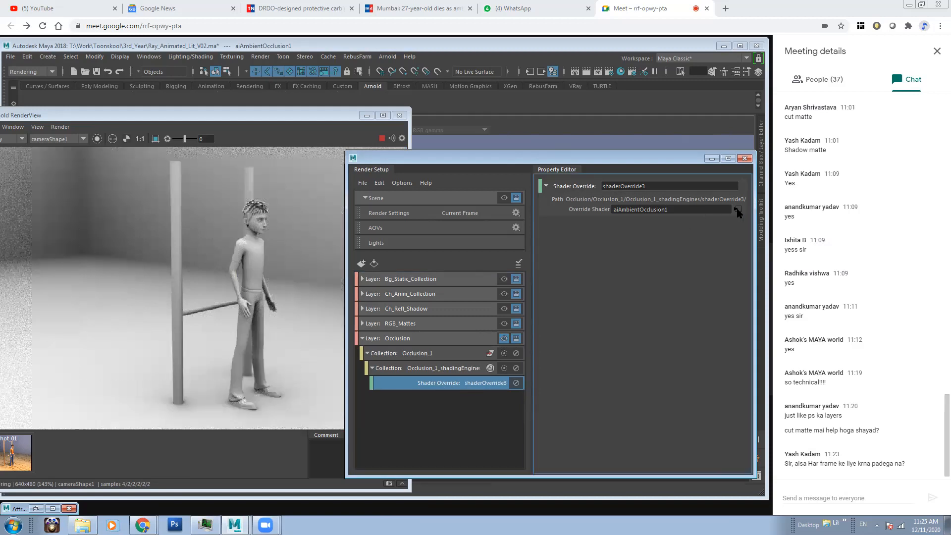
Open the ambient occlusion shader's attributes and put the Render Setup window away.
{"action": "left_click_drag", "start_coordinate": [680, 158], "coordinate": [432, 159]}
{"action": "left_click", "coordinate": [491, 208]}
{"action": "left_click", "coordinate": [418, 160]}
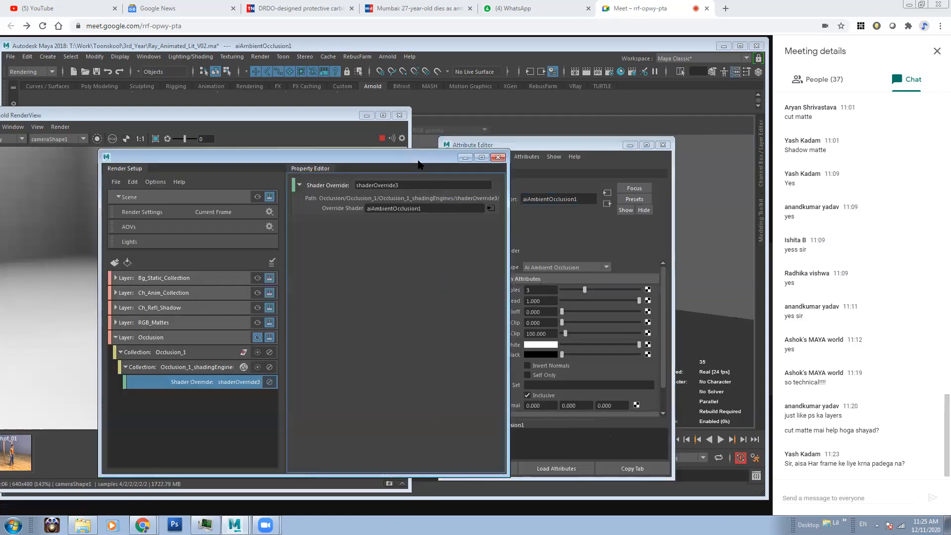
{"action": "left_click", "coordinate": [465, 158]}
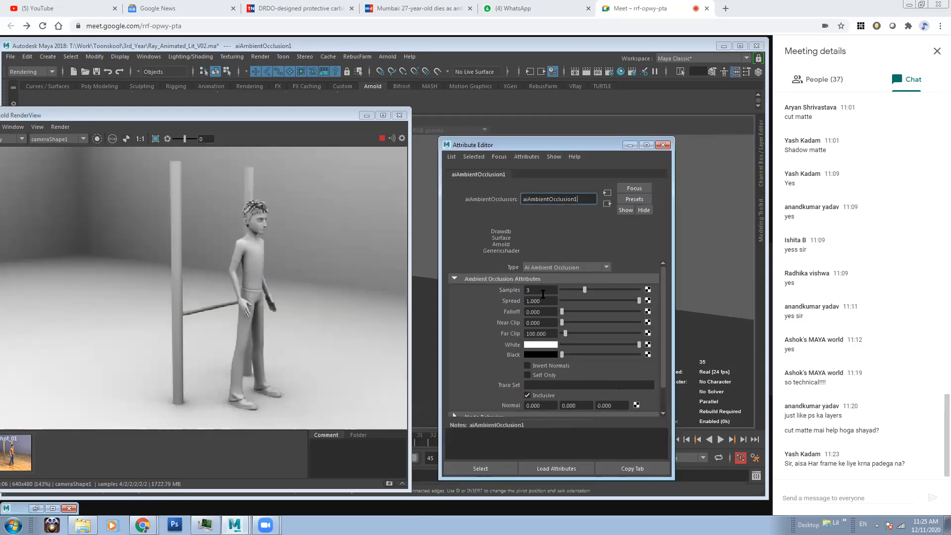
Try Falloff values of 0.1, 1, 0.21 and 0.05 on the ambient occlusion shader.
{"action": "left_click", "coordinate": [542, 312]}
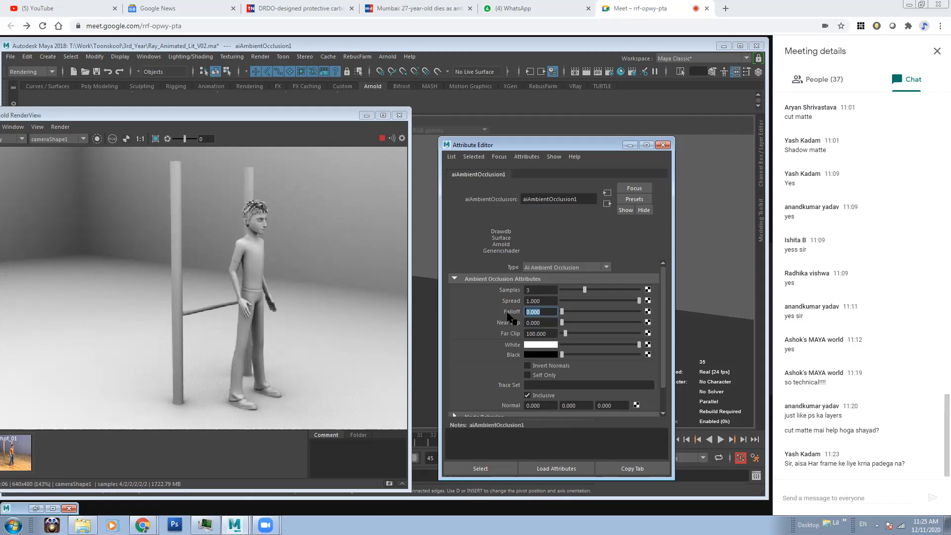
{"action": "type", "text": ".1"}
{"action": "key", "text": "Return"}
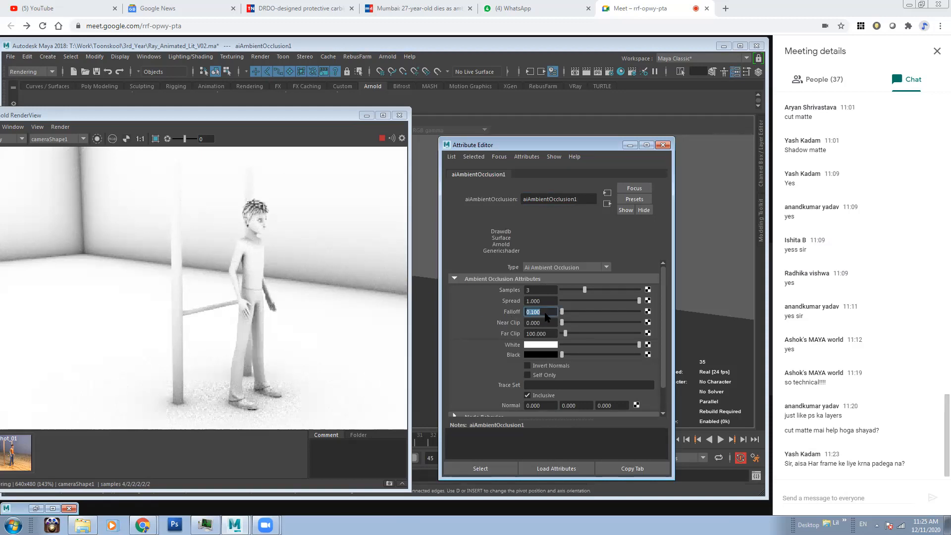
{"action": "left_click", "coordinate": [527, 313]}
{"action": "double_click", "coordinate": [545, 313]}
{"action": "key", "text": "BackSpace"}
{"action": "key", "text": "BackSpace"}
{"action": "key", "text": "BackSpace"}
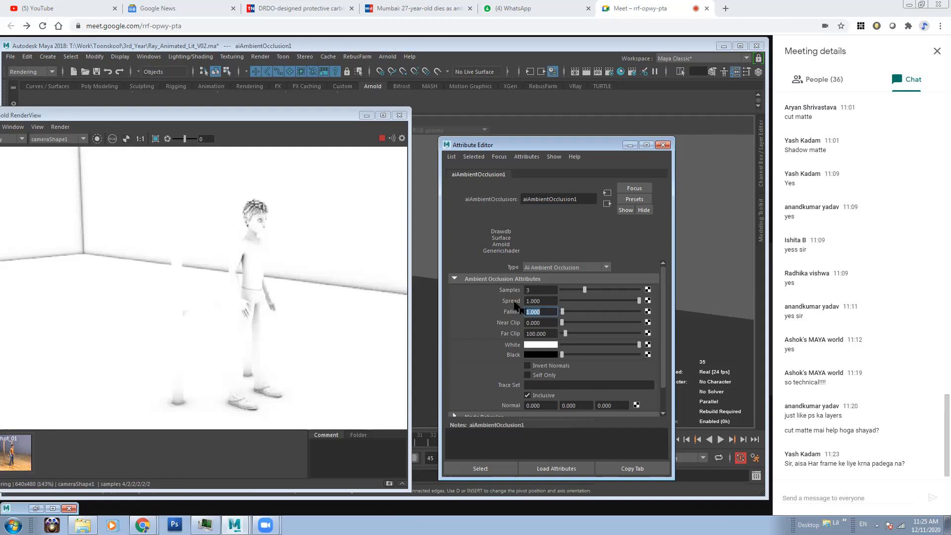
{"action": "type", "text": "1"}
{"action": "key", "text": "Return"}
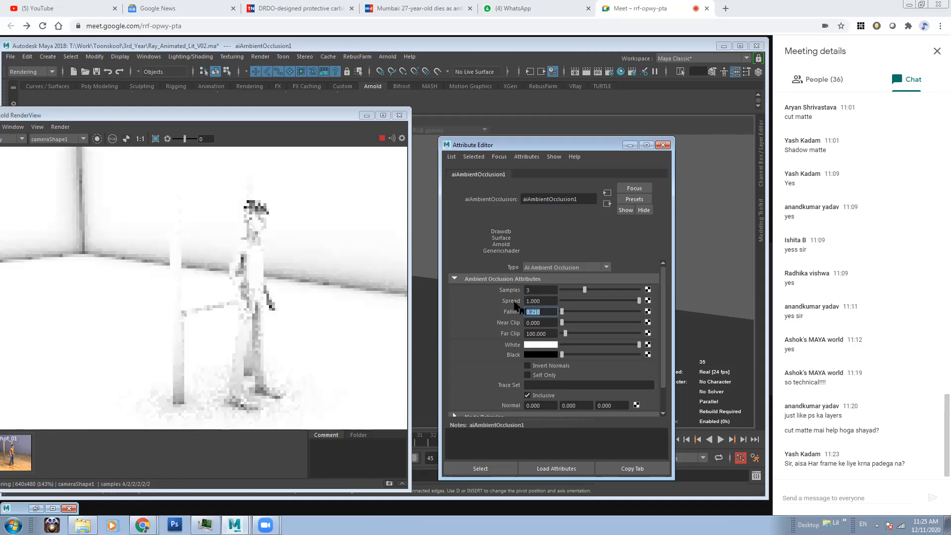
{"action": "type", "text": "0.05"}
{"action": "key", "text": "Return"}
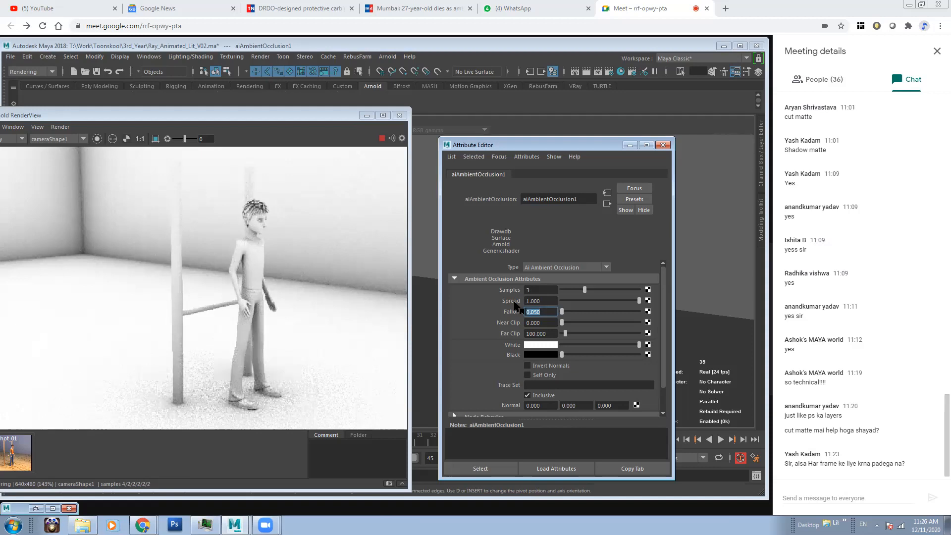
Set the ambient occlusion shader's Falloff to 0.075 and bring the whole Arnold RenderView into sight to check the contact shading.
{"action": "type", "text": ".075"}
{"action": "key", "text": "Return"}
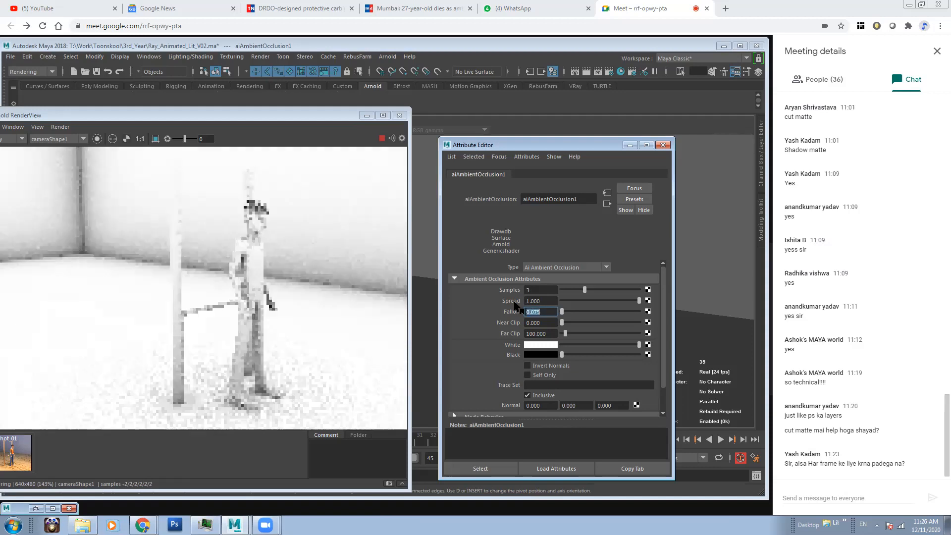
{"action": "left_click_drag", "start_coordinate": [259, 117], "coordinate": [302, 118]}
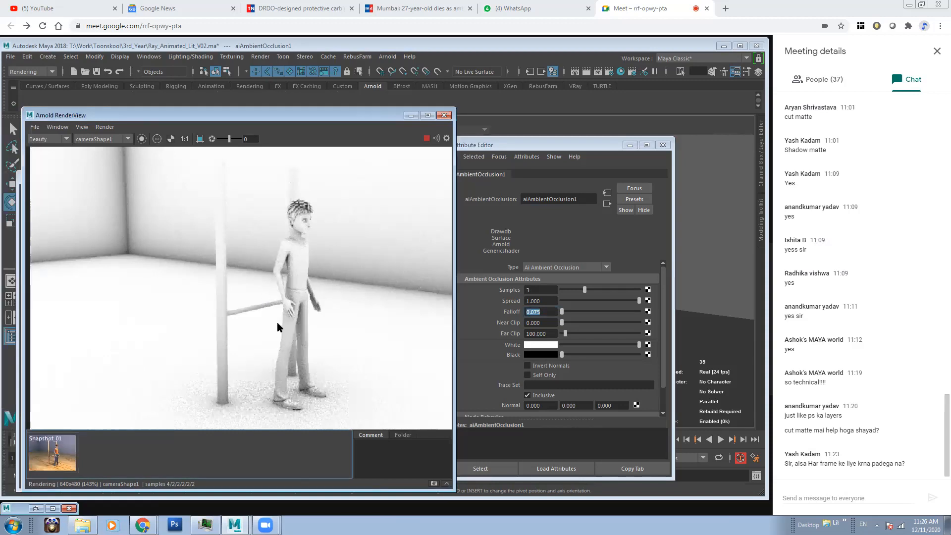
{"action": "left_click_drag", "start_coordinate": [305, 117], "coordinate": [358, 119]}
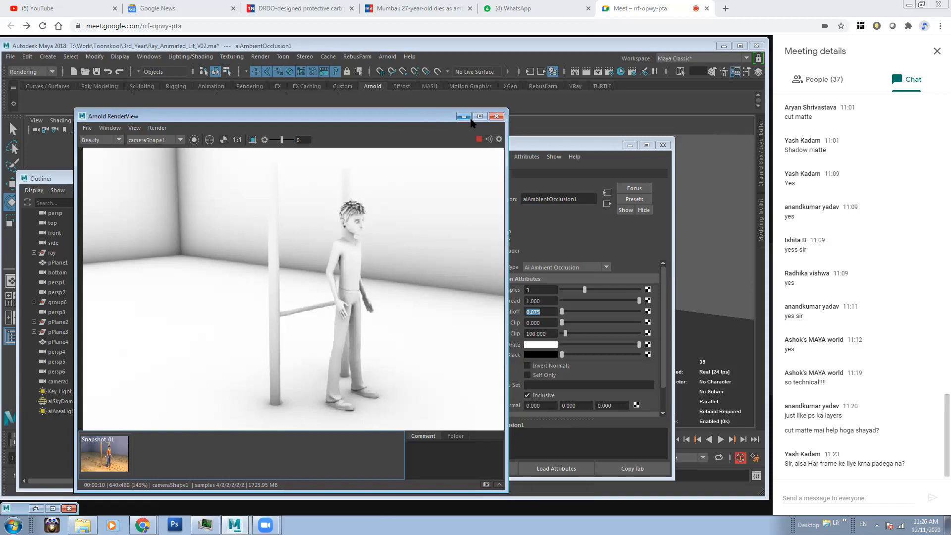
Put the Attribute Editor and Outliner away and shift the Arnold RenderView aside to uncover the viewport.
{"action": "left_click", "coordinate": [629, 145]}
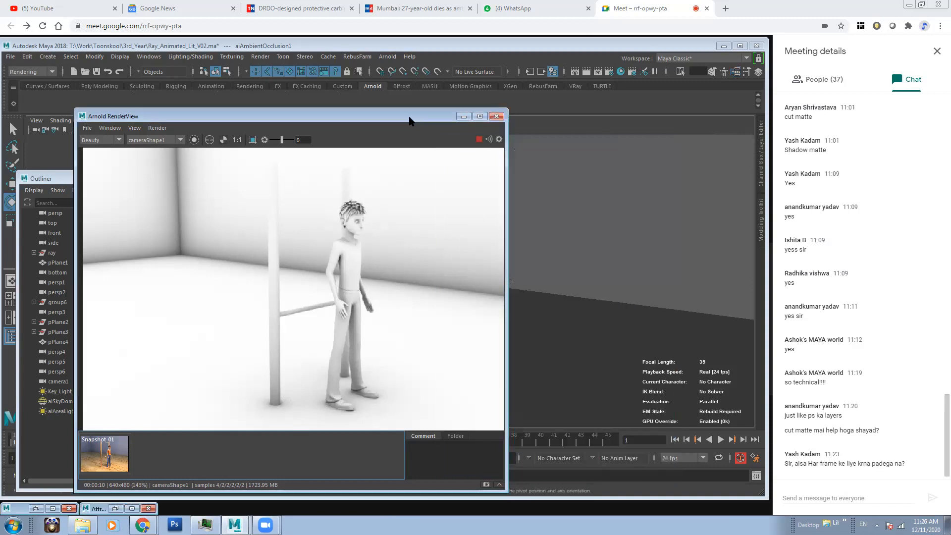
{"action": "left_click_drag", "start_coordinate": [410, 117], "coordinate": [597, 133]}
{"action": "left_click", "coordinate": [146, 179]}
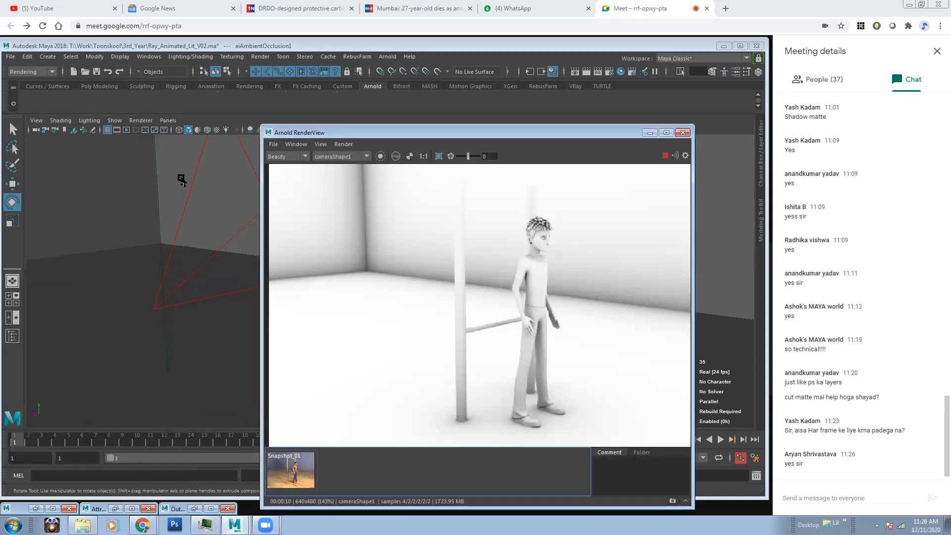
Switch the viewport to the persp3 camera and select the Key_Light above the character.
{"action": "left_click", "coordinate": [168, 121]}
{"action": "mouse_move", "coordinate": [208, 130]}
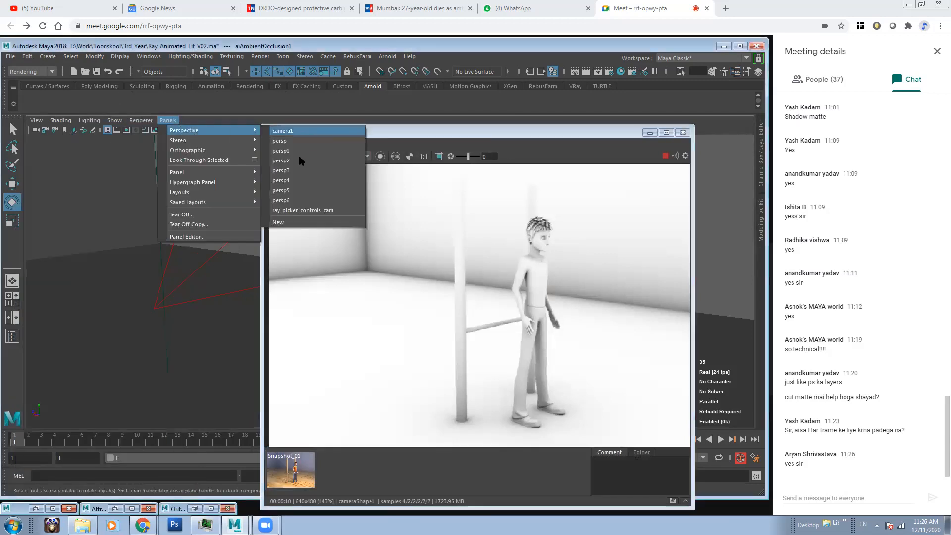
{"action": "left_click", "coordinate": [291, 171]}
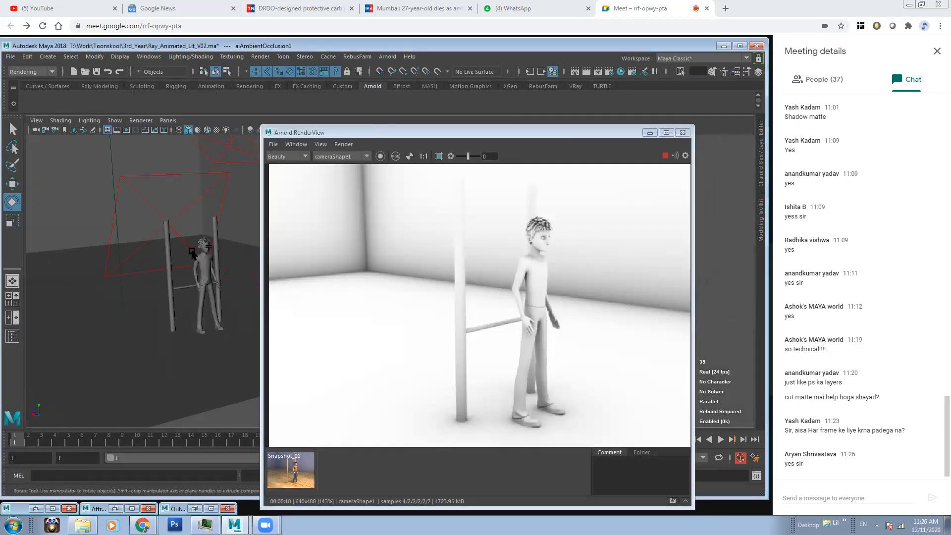
{"action": "left_click_drag", "start_coordinate": [148, 241], "coordinate": [166, 228], "text": "alt"}
{"action": "left_click", "coordinate": [166, 228]}
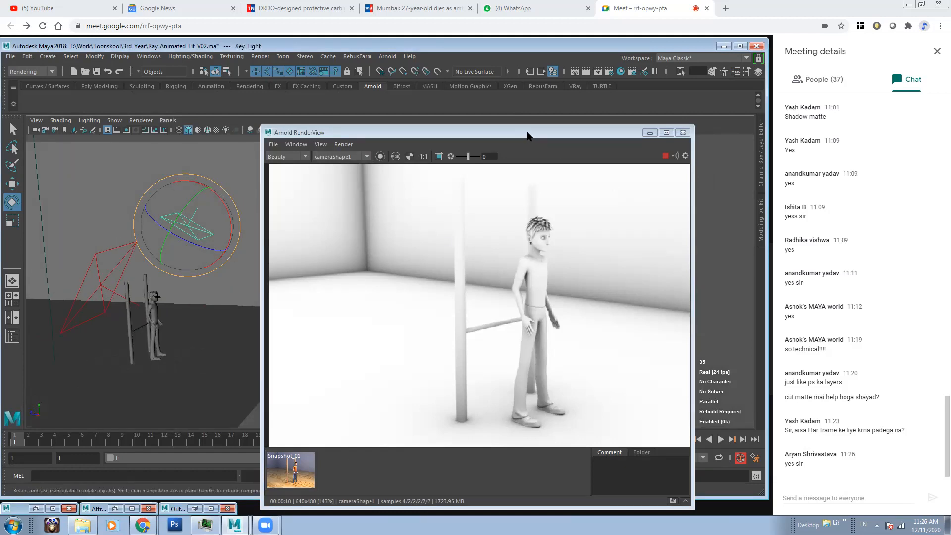
Reposition the Arnold RenderView and examine the whole occlusion render beside the scene's lights.
{"action": "left_click_drag", "start_coordinate": [524, 132], "coordinate": [478, 125]}
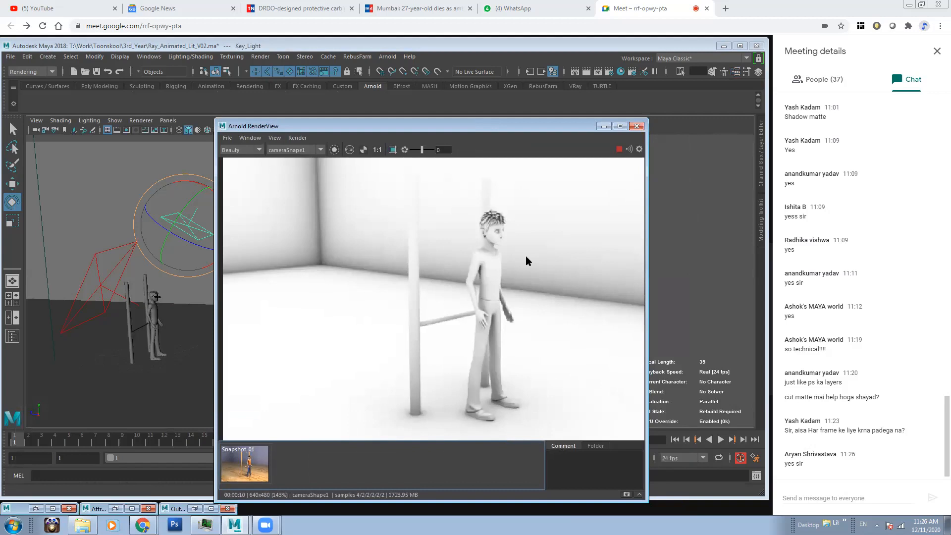
{"action": "left_click_drag", "start_coordinate": [505, 131], "coordinate": [465, 134]}
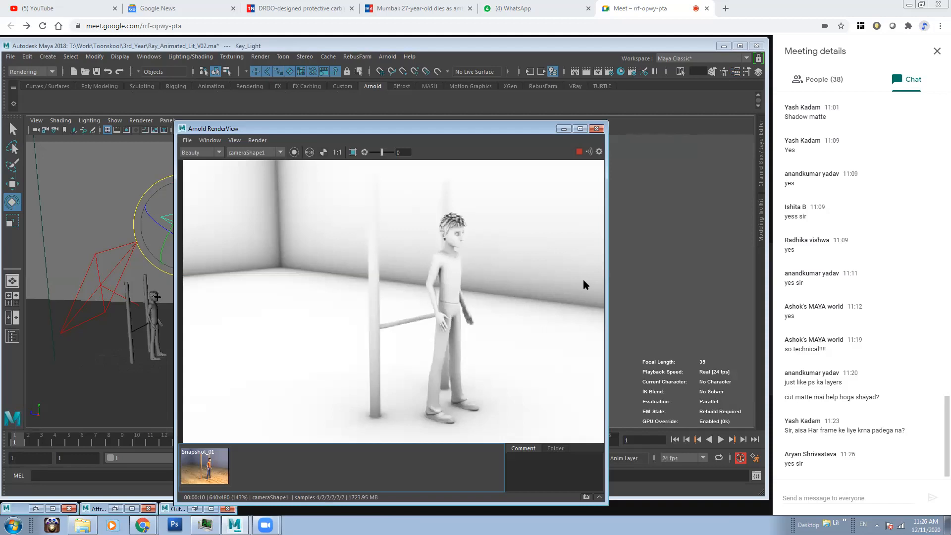
{"action": "right_click_drag", "start_coordinate": [552, 287], "coordinate": [481, 278], "text": "alt"}
{"action": "middle_click_drag", "start_coordinate": [518, 287], "coordinate": [448, 302], "text": "alt"}
{"action": "middle_click_drag", "start_coordinate": [387, 266], "coordinate": [426, 255], "text": "alt"}
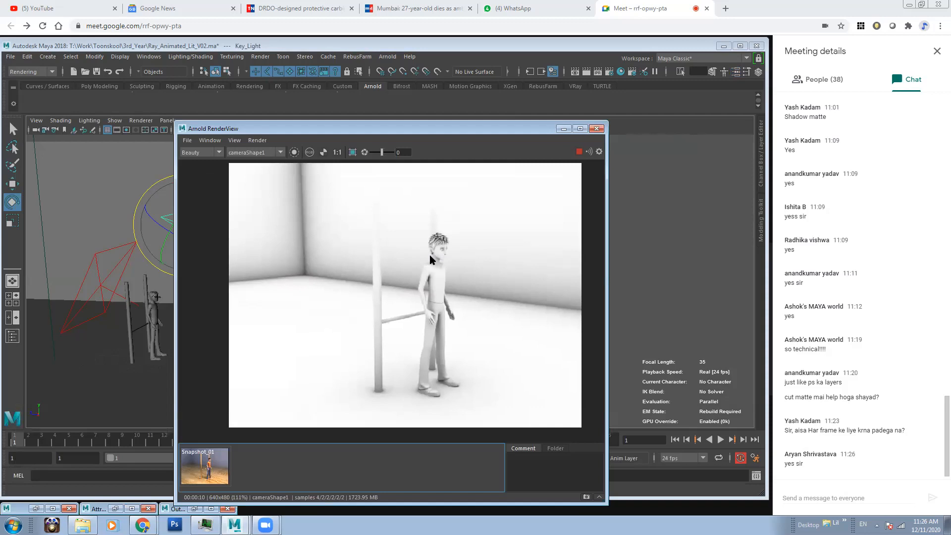
Shift the Arnold RenderView aside and show Key_Light's shape attributes in the Attribute Editor beside the occlusion render.
{"action": "left_click_drag", "start_coordinate": [428, 129], "coordinate": [447, 125]}
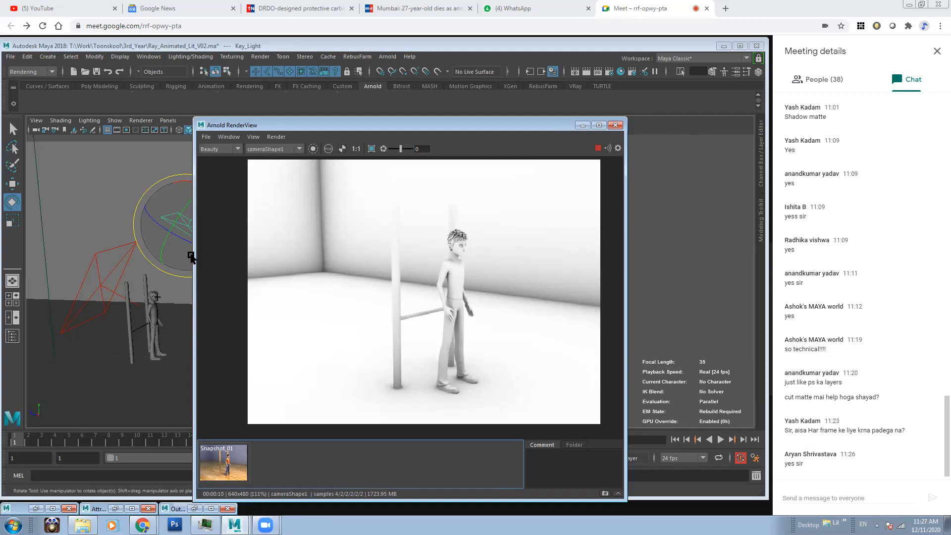
{"action": "left_click", "coordinate": [736, 71]}
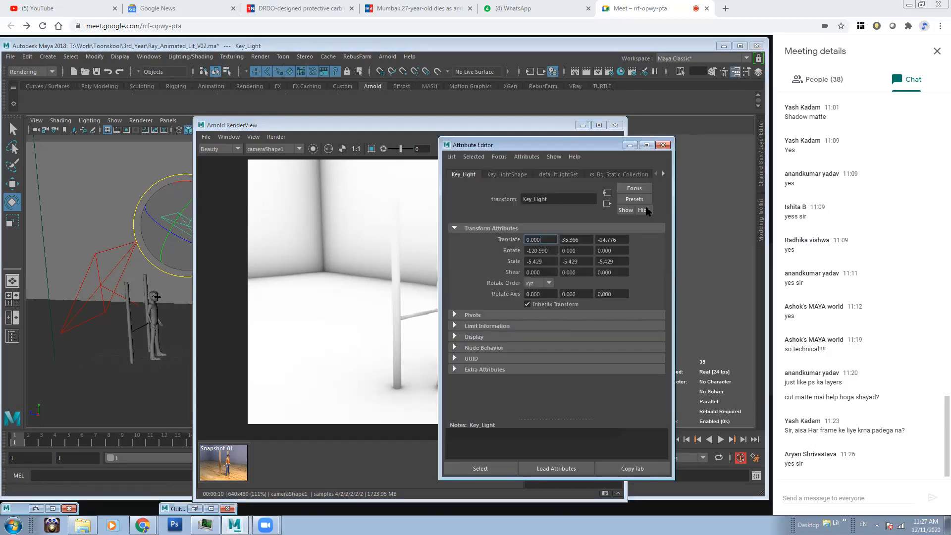
{"action": "left_click_drag", "start_coordinate": [555, 149], "coordinate": [594, 158]}
{"action": "left_click", "coordinate": [703, 183]}
{"action": "left_click", "coordinate": [704, 182]}
{"action": "left_click", "coordinate": [704, 183]}
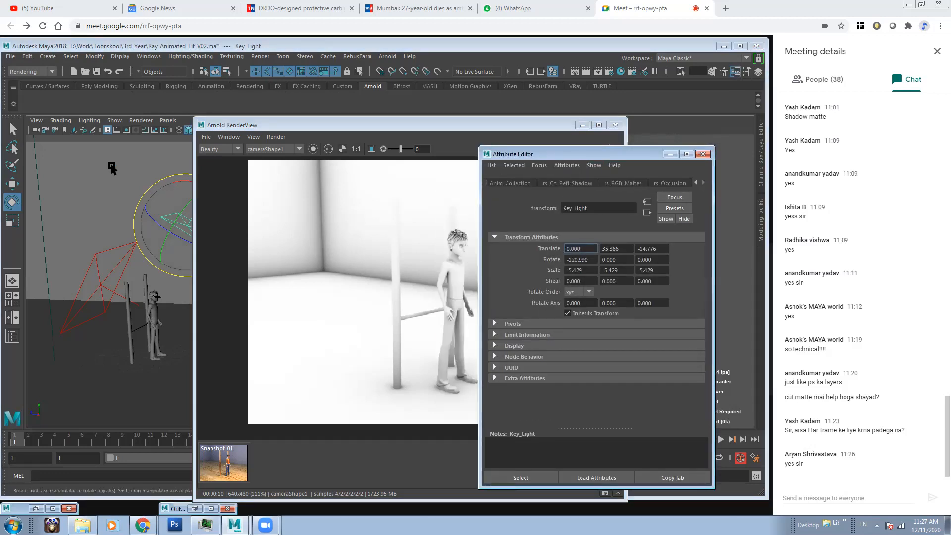
{"action": "left_click", "coordinate": [625, 183]}
{"action": "left_click", "coordinate": [585, 183]}
{"action": "left_click", "coordinate": [535, 184]}
{"action": "left_click", "coordinate": [697, 183]}
{"action": "left_click", "coordinate": [696, 184]}
{"action": "left_click", "coordinate": [535, 185]}
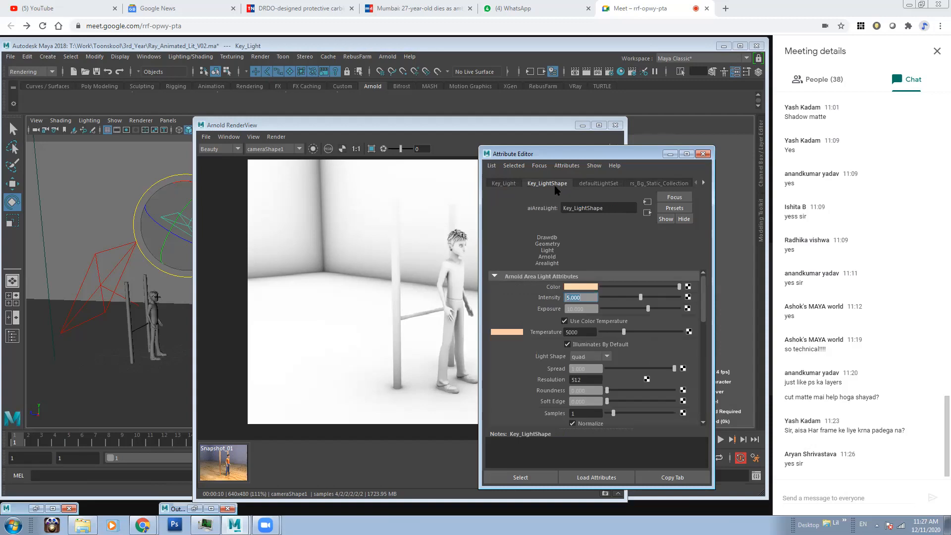
Review the Occlusion layer's Occlusion_1 collection and its shader override in Render Setup, then put the window away.
{"action": "right_click", "coordinate": [564, 310]}
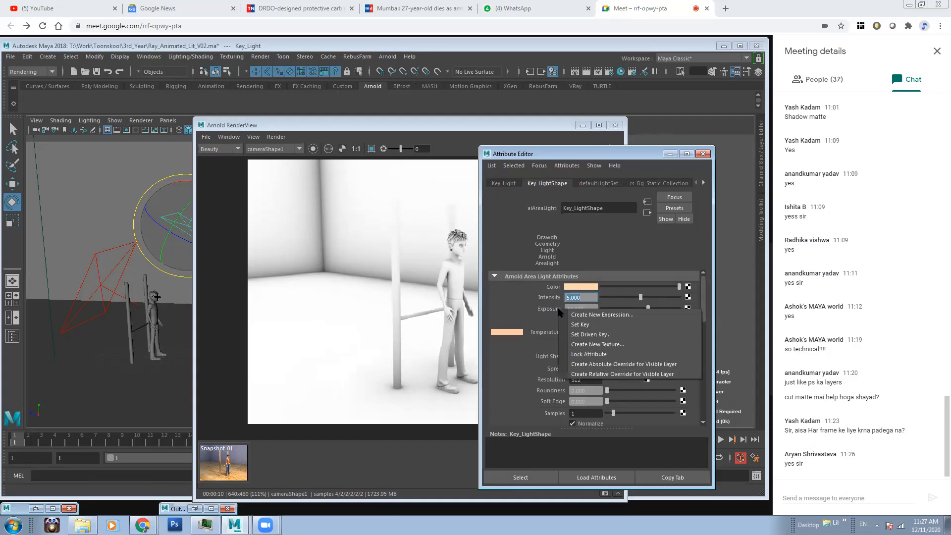
{"action": "left_click", "coordinate": [619, 73]}
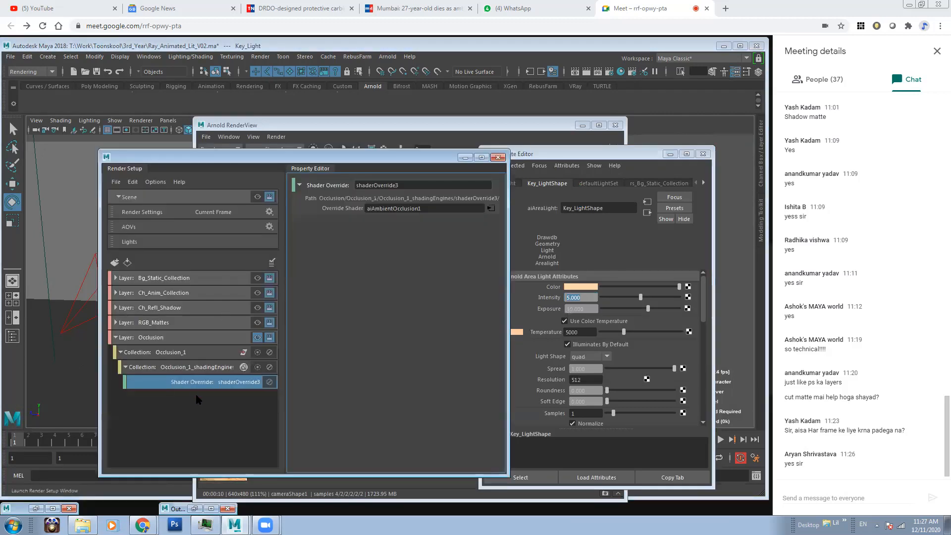
{"action": "left_click", "coordinate": [198, 384]}
{"action": "left_click", "coordinate": [208, 354]}
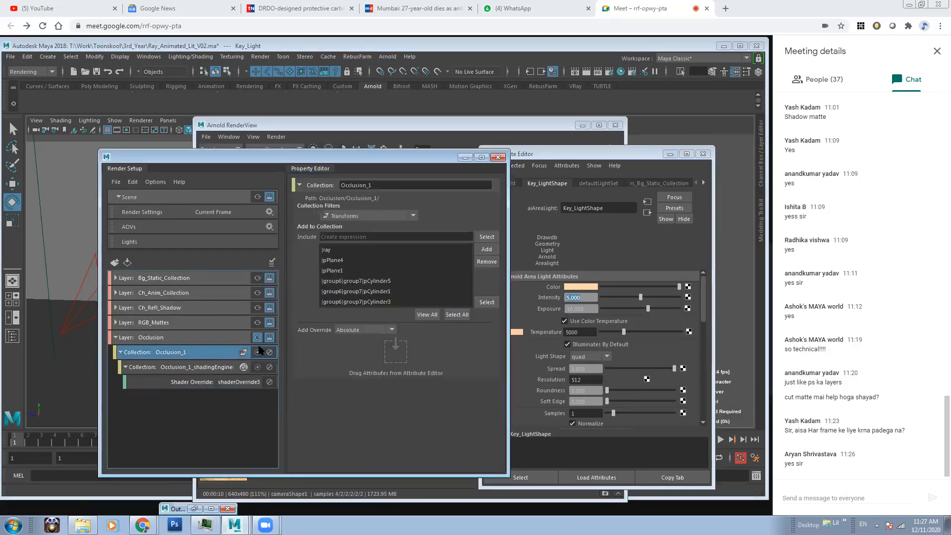
{"action": "left_click", "coordinate": [240, 381]}
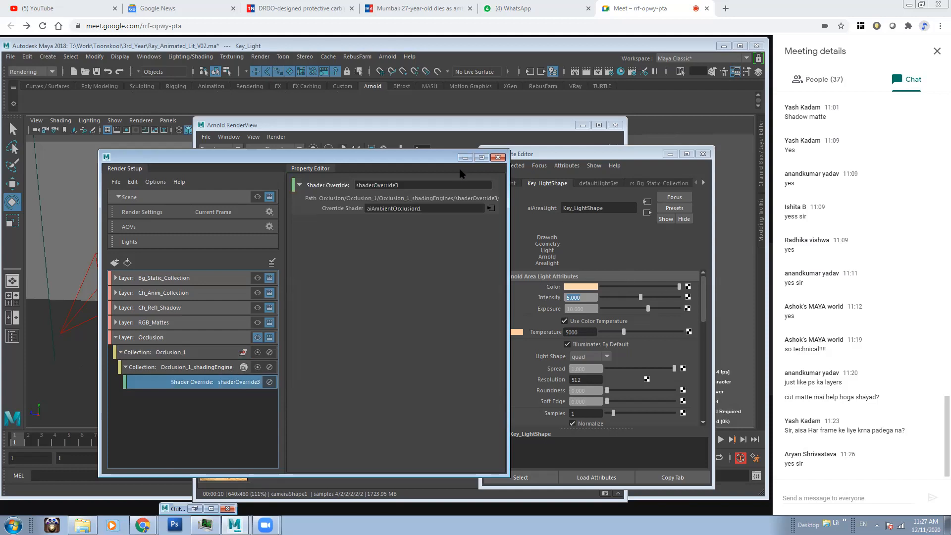
{"action": "left_click_drag", "start_coordinate": [432, 162], "coordinate": [404, 252]}
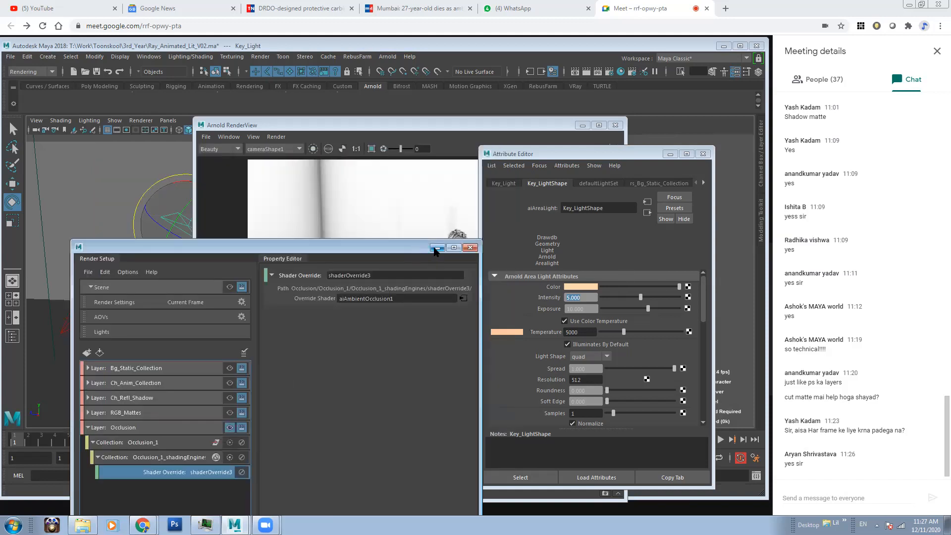
{"action": "left_click", "coordinate": [437, 248]}
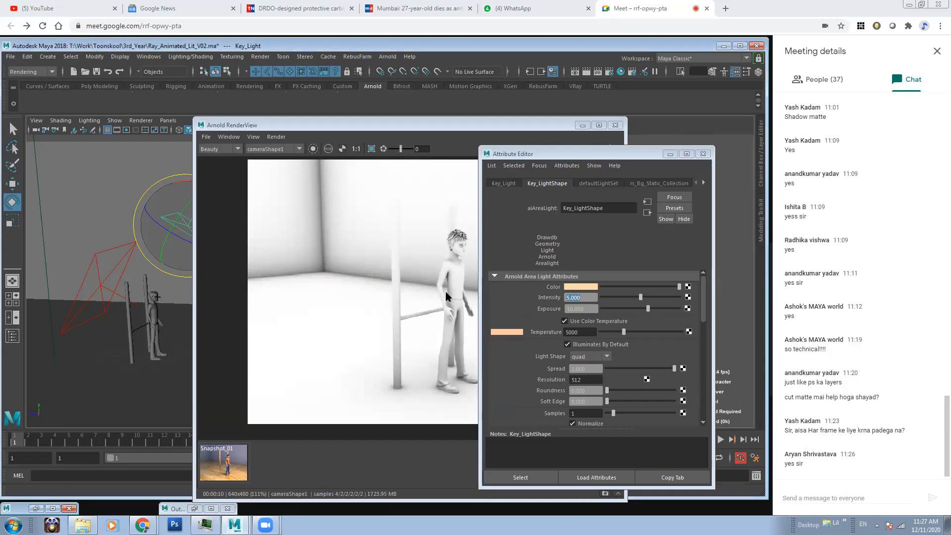
Create an absolute override for Key_Light's Exposure on the visible Occlusion layer and set it to 0.
{"action": "right_click", "coordinate": [557, 311]}
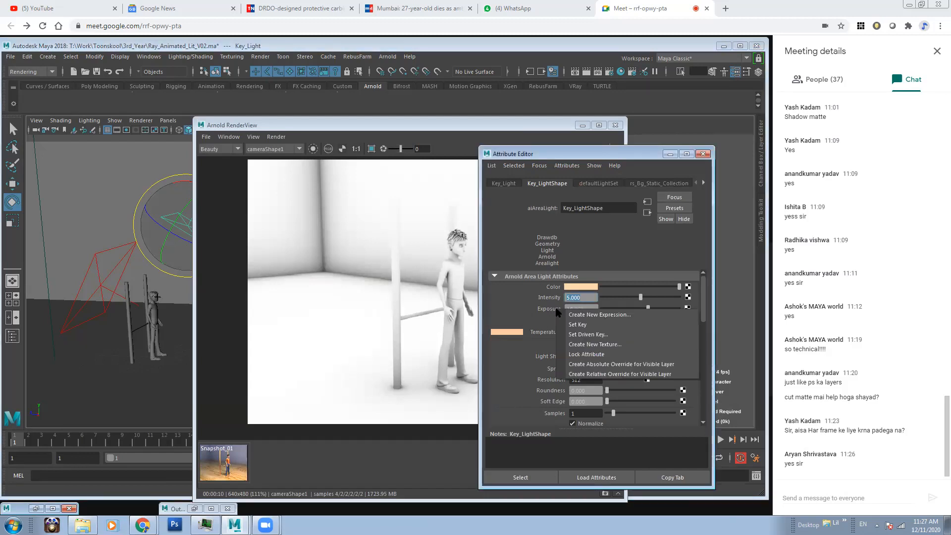
{"action": "left_click", "coordinate": [600, 365]}
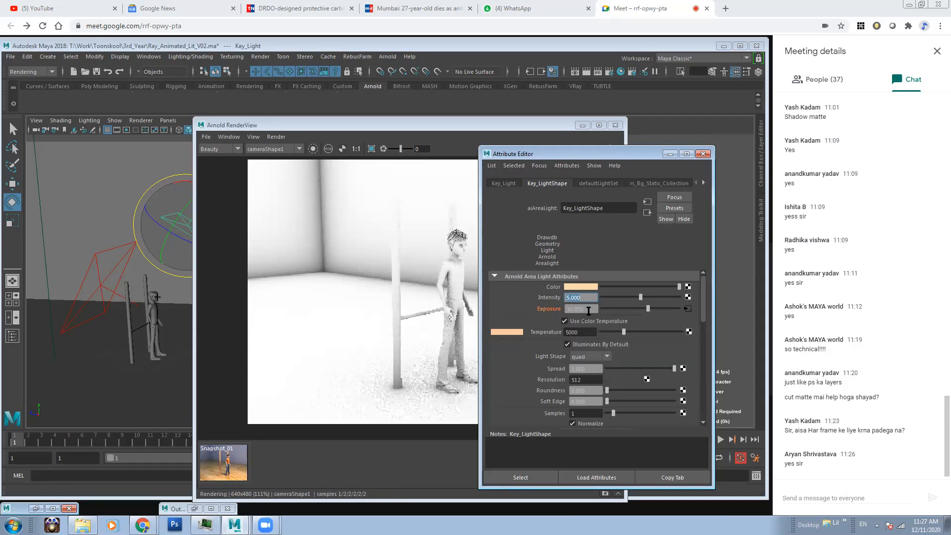
{"action": "left_click", "coordinate": [563, 309]}
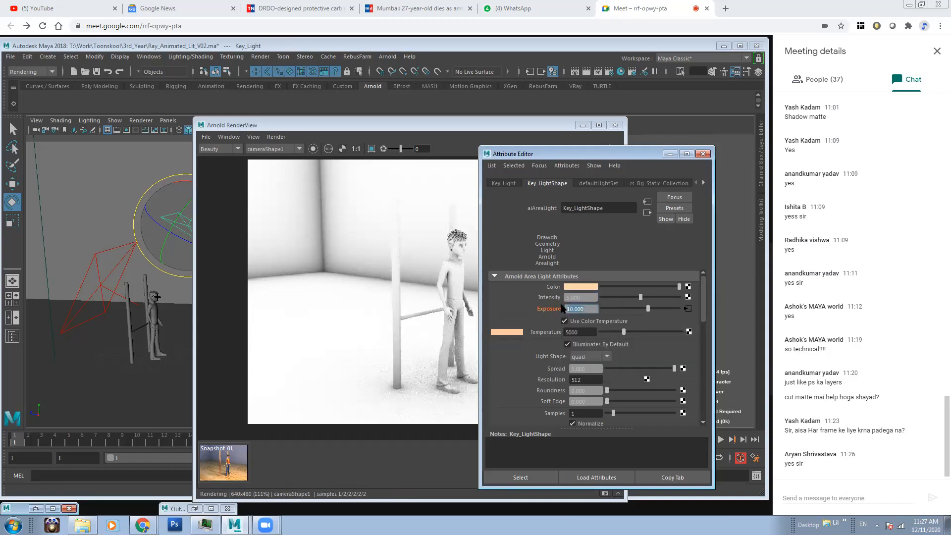
{"action": "type", "text": "0"}
{"action": "key", "text": "Return"}
Bring back Render Setup, make the Ch_Anim_Collection layer visible and check Key_Light's Exposure on it.
{"action": "left_click", "coordinate": [630, 73]}
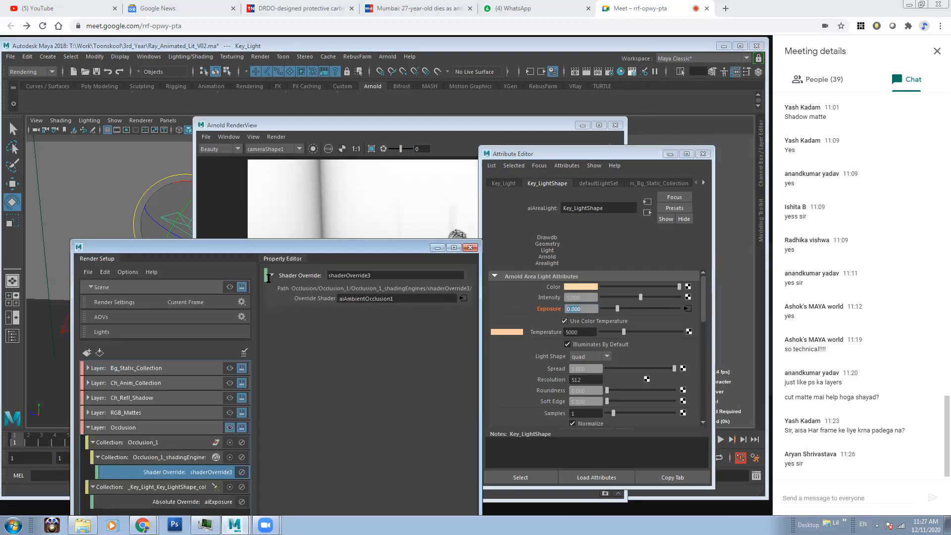
{"action": "left_click_drag", "start_coordinate": [303, 247], "coordinate": [302, 216]}
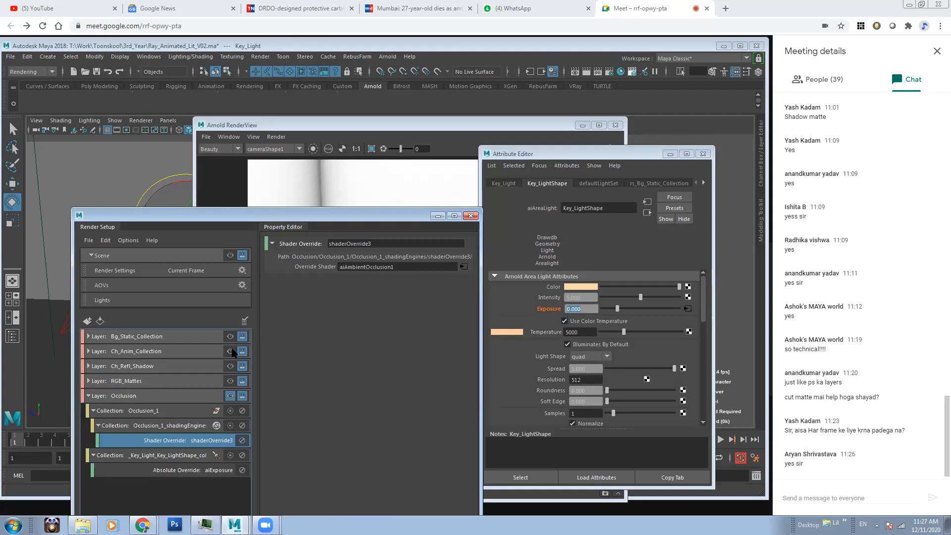
{"action": "left_click", "coordinate": [230, 352]}
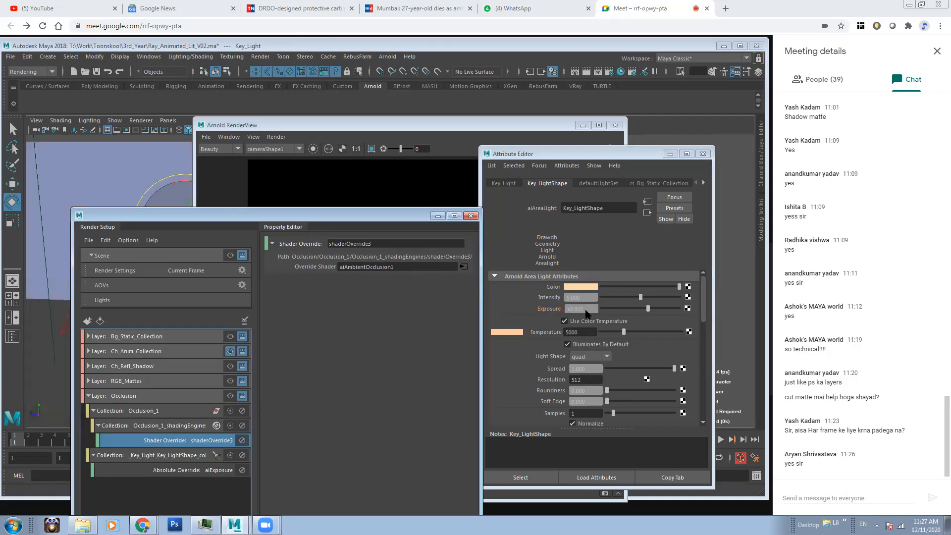
{"action": "left_click_drag", "start_coordinate": [576, 309], "coordinate": [558, 312]}
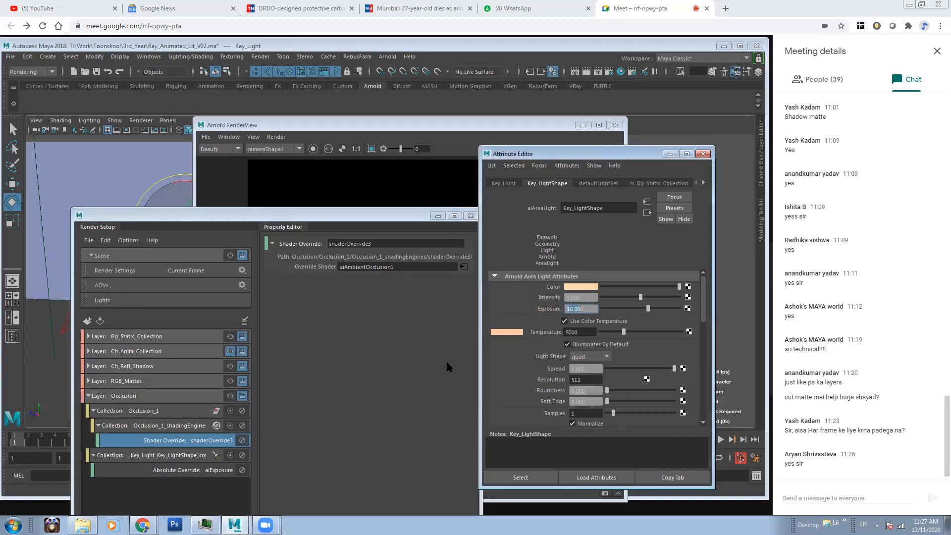
Make the RGB_Mattes layer visible, then create an absolute override for Key_Light's Exposure and set it to 0.
{"action": "left_click", "coordinate": [214, 382]}
{"action": "left_click", "coordinate": [230, 381]}
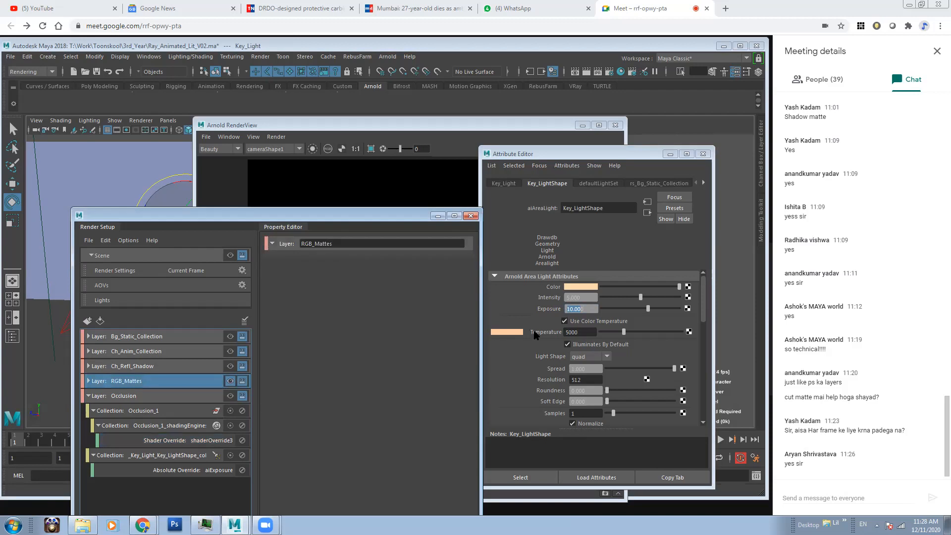
{"action": "left_click", "coordinate": [583, 310]}
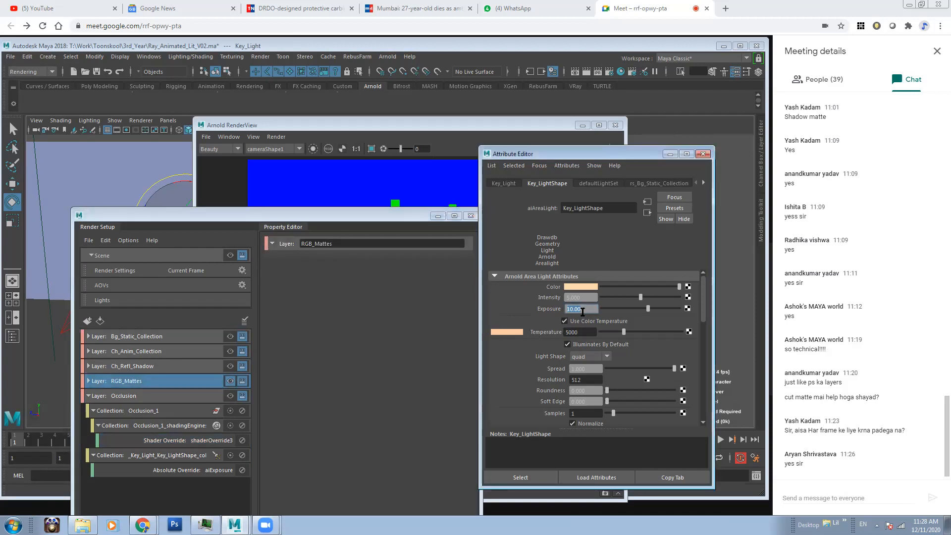
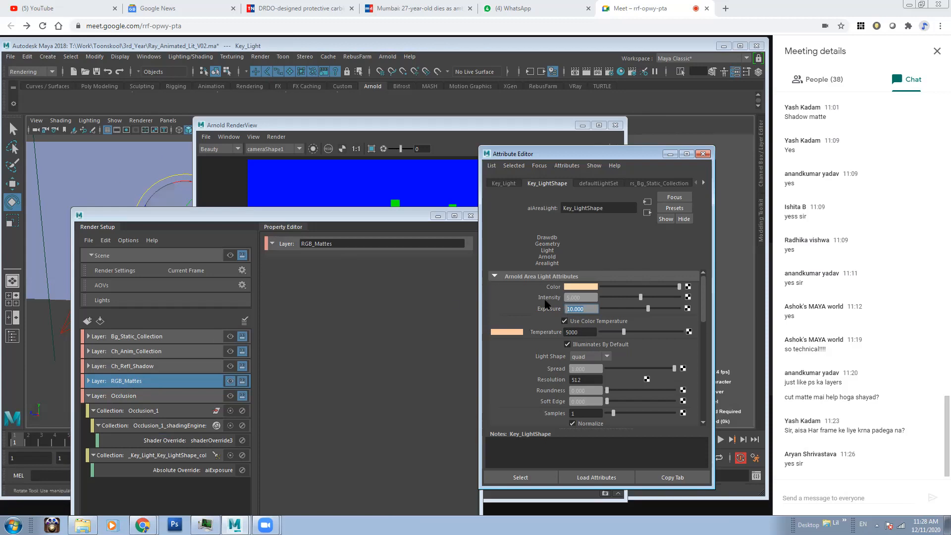
{"action": "right_click", "coordinate": [557, 313]}
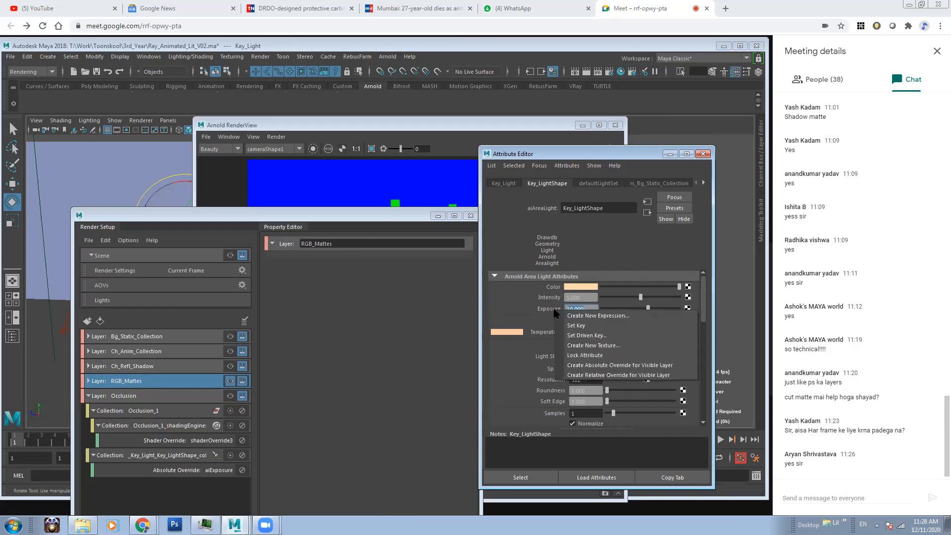
{"action": "left_click", "coordinate": [607, 366]}
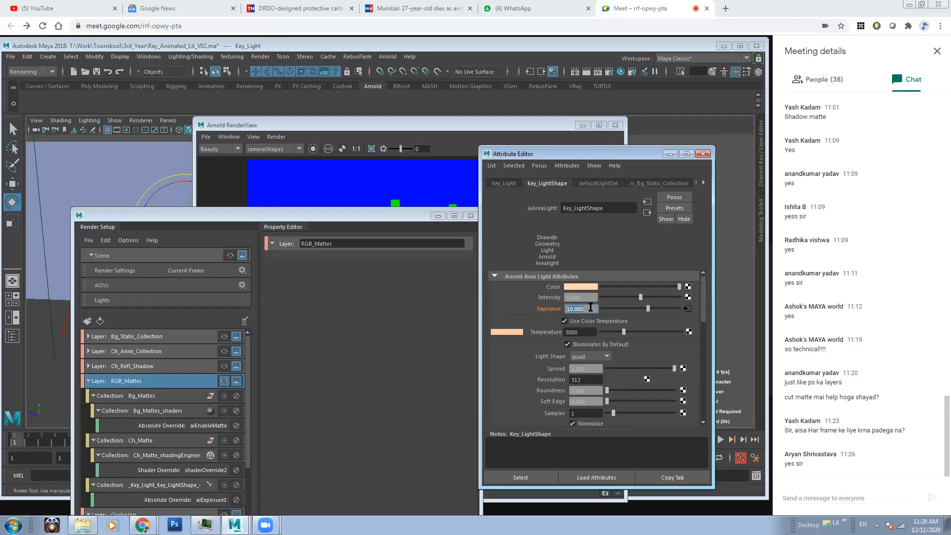
{"action": "type", "text": "0"}
{"action": "key", "text": "Return"}
Select aiAreaLight1 beside the character and give its Exposure an absolute override of 0 on the RGB_Mattes layer.
{"action": "left_click", "coordinate": [214, 230]}
{"action": "left_click_drag", "start_coordinate": [214, 230], "coordinate": [218, 262]}
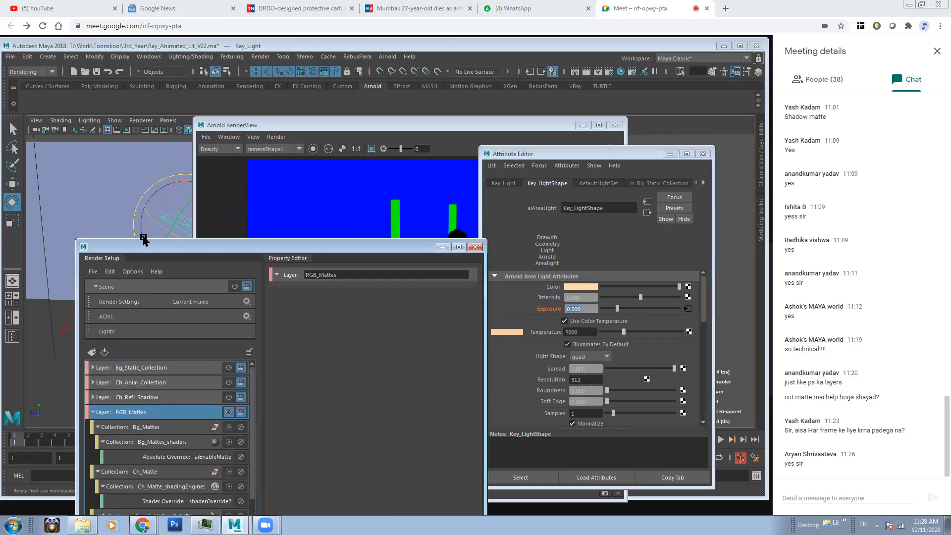
{"action": "left_click_drag", "start_coordinate": [145, 249], "coordinate": [146, 312]}
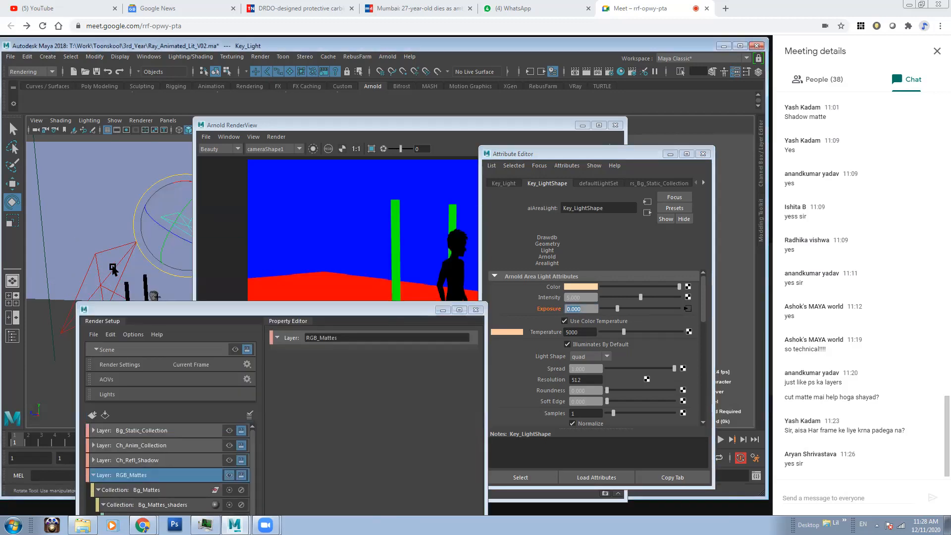
{"action": "left_click", "coordinate": [113, 270]}
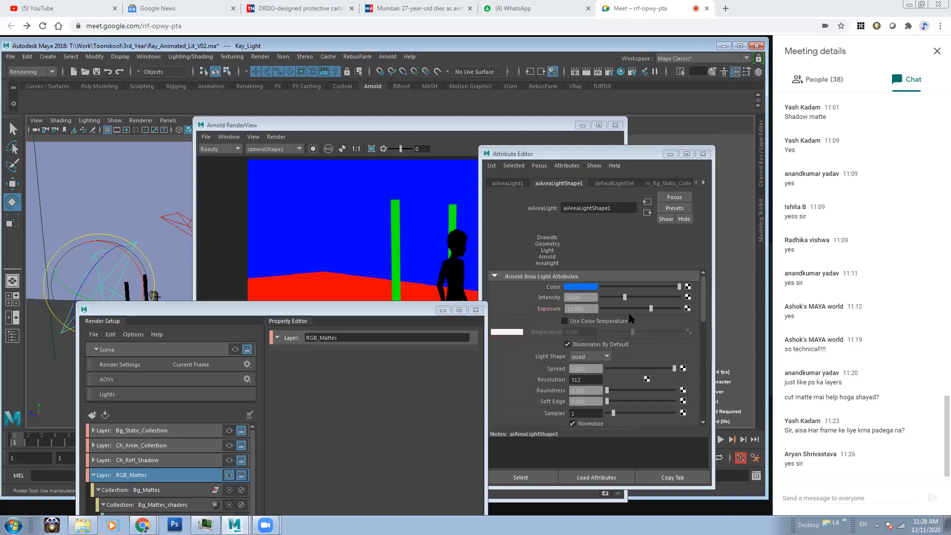
{"action": "right_click", "coordinate": [563, 310]}
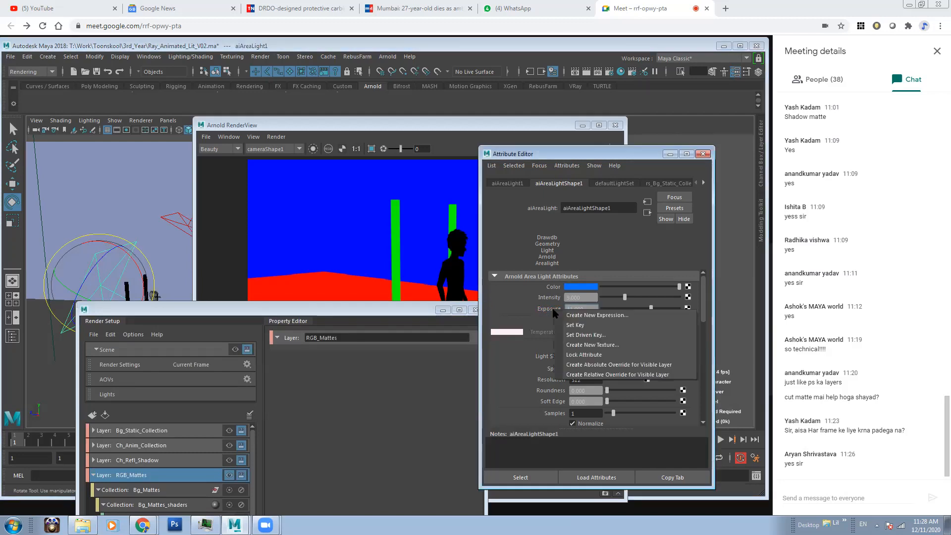
{"action": "left_click", "coordinate": [589, 365]}
{"action": "type", "text": "0"}
{"action": "key", "text": "Return"}
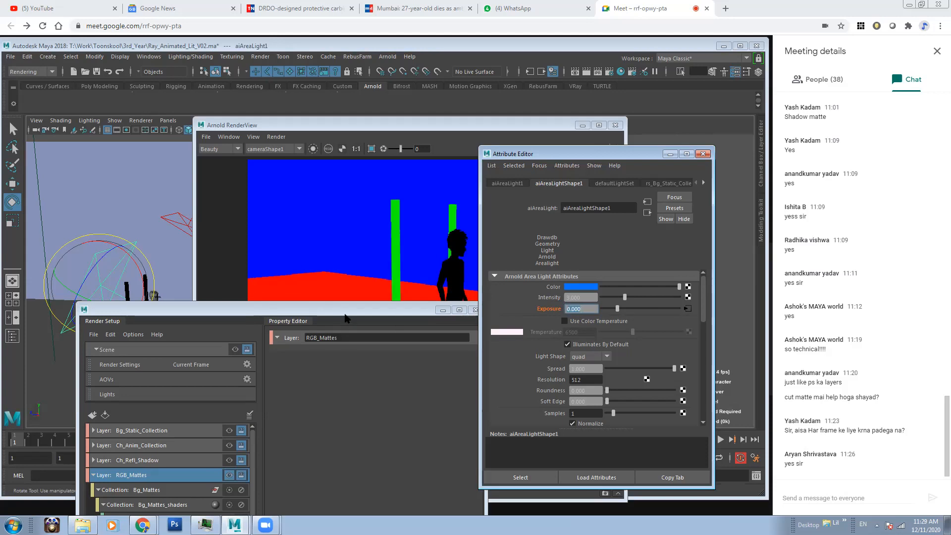
Review the light and shader overrides listed under the RGB_Mattes and Occlusion layers, then move Render Setup off the scene's lights.
{"action": "left_click_drag", "start_coordinate": [391, 311], "coordinate": [389, 234]}
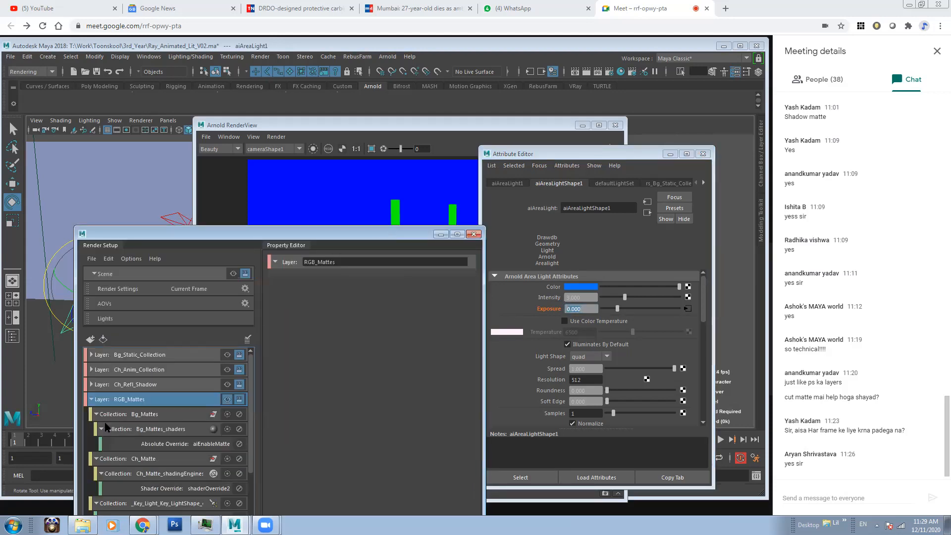
{"action": "left_click_drag", "start_coordinate": [303, 231], "coordinate": [265, 175]}
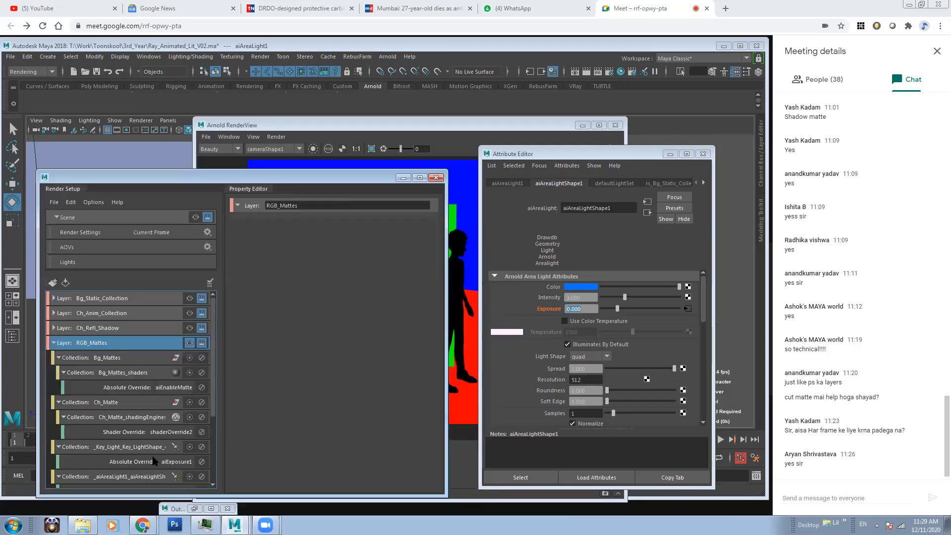
{"action": "scroll", "coordinate": [166, 472], "scroll_direction": "down", "scroll_amount": 3}
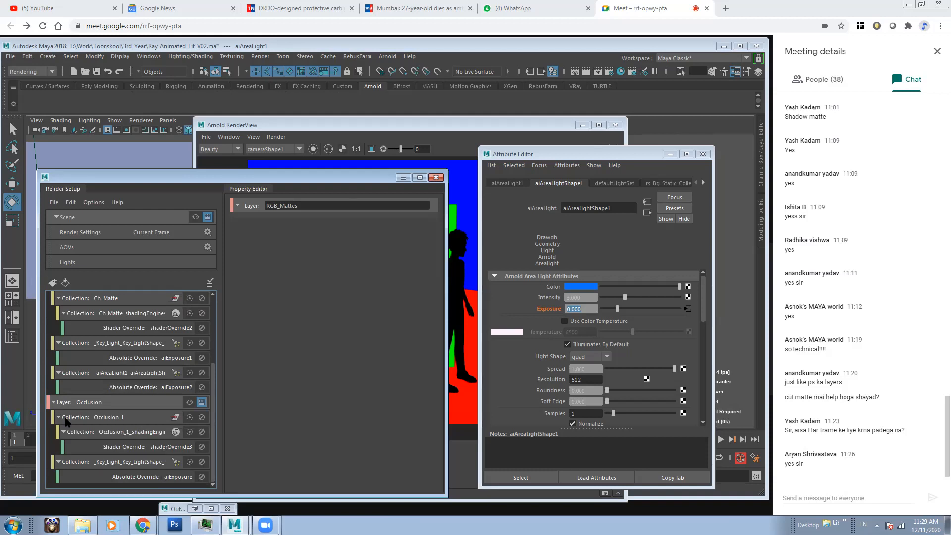
{"action": "left_click", "coordinate": [150, 479]}
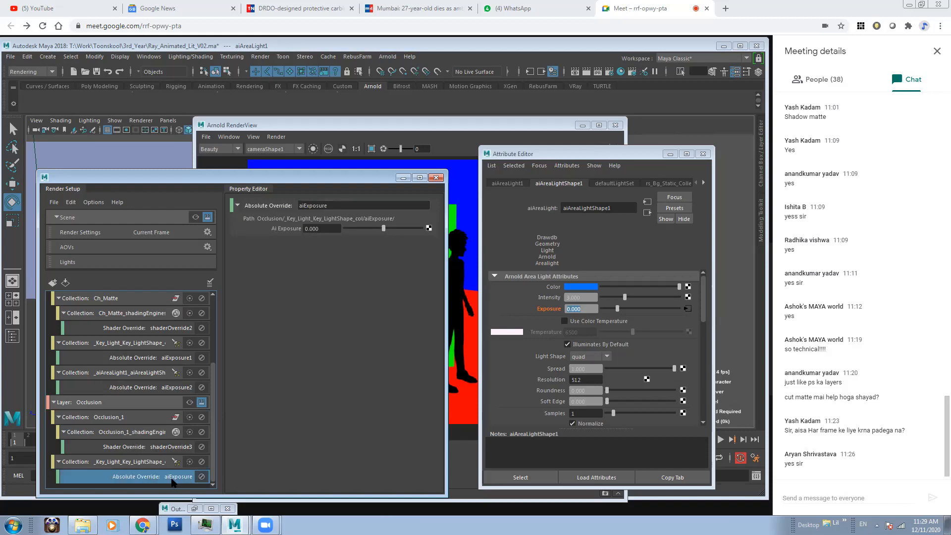
{"action": "left_click", "coordinate": [156, 447]}
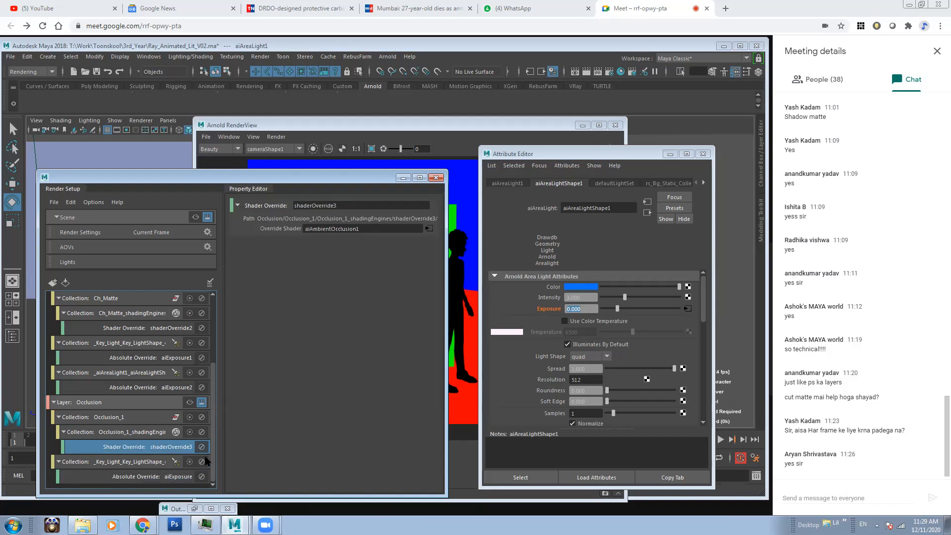
{"action": "left_click", "coordinate": [182, 475]}
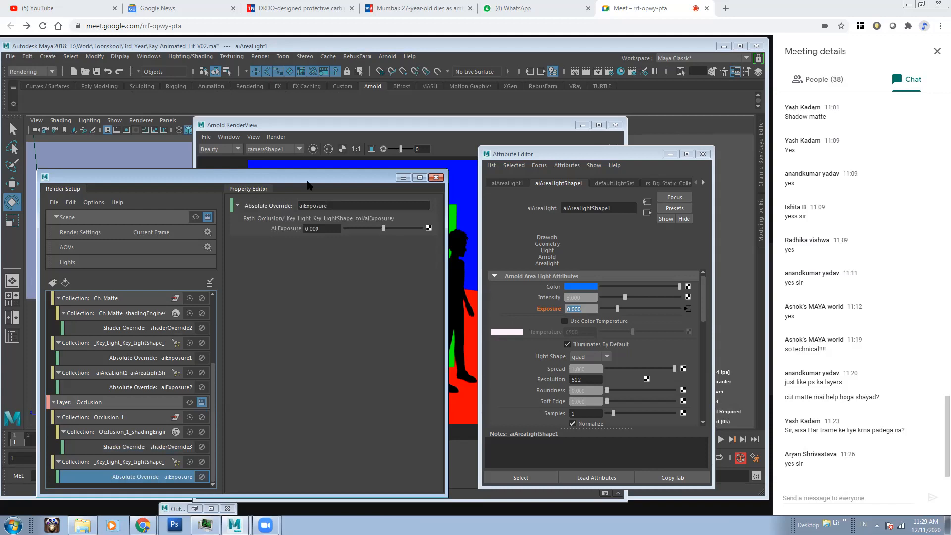
{"action": "left_click_drag", "start_coordinate": [307, 184], "coordinate": [377, 165]}
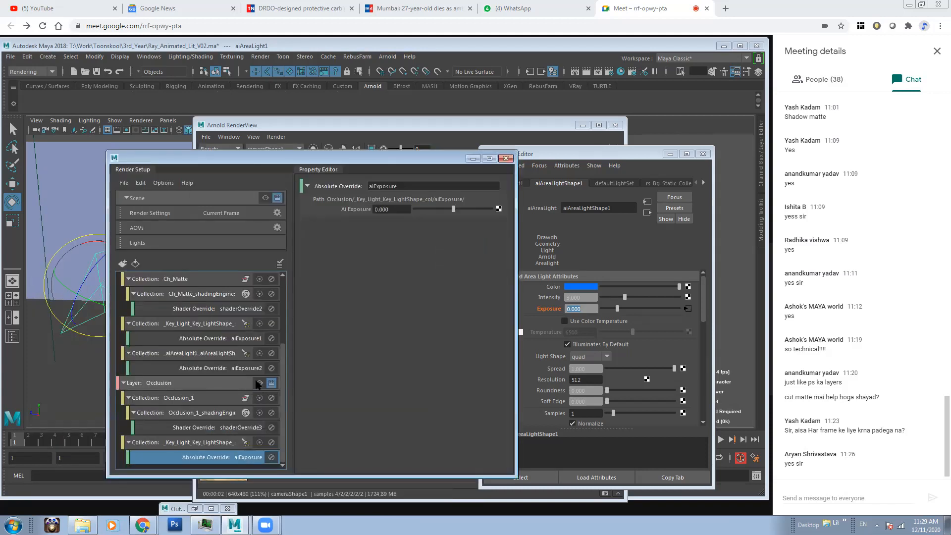
{"action": "left_click_drag", "start_coordinate": [300, 159], "coordinate": [299, 264]}
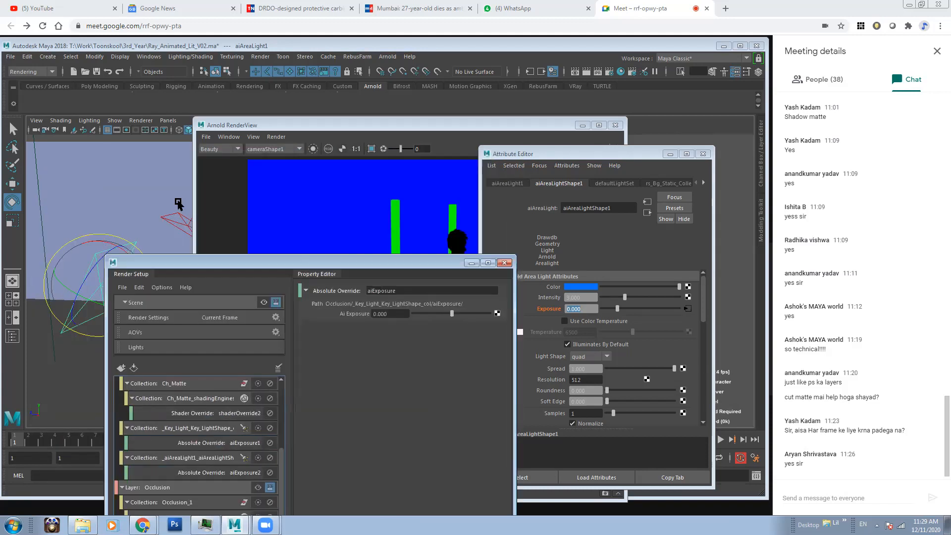
Select aiSkyDomeLight1 in the viewport and arrange its attributes beside Render Setup.
{"action": "left_click", "coordinate": [138, 186]}
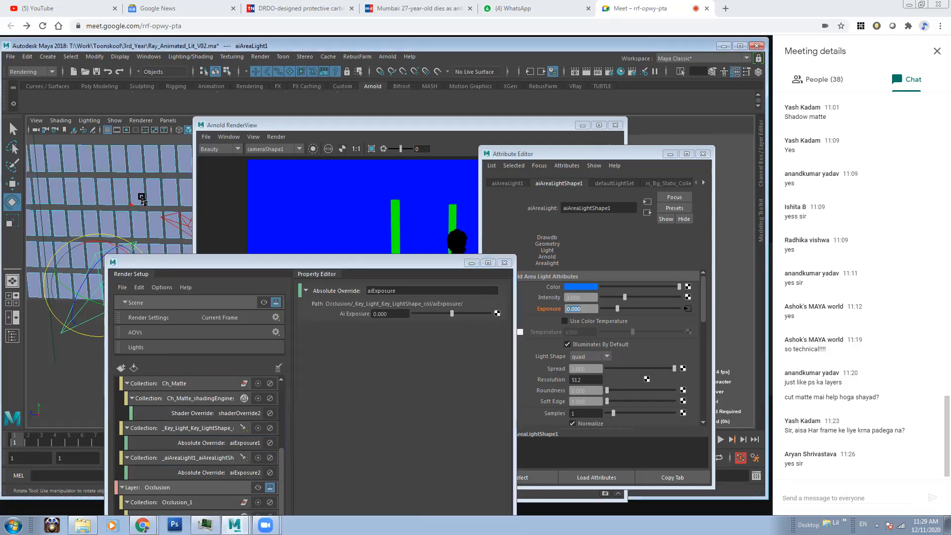
{"action": "left_click", "coordinate": [167, 196]}
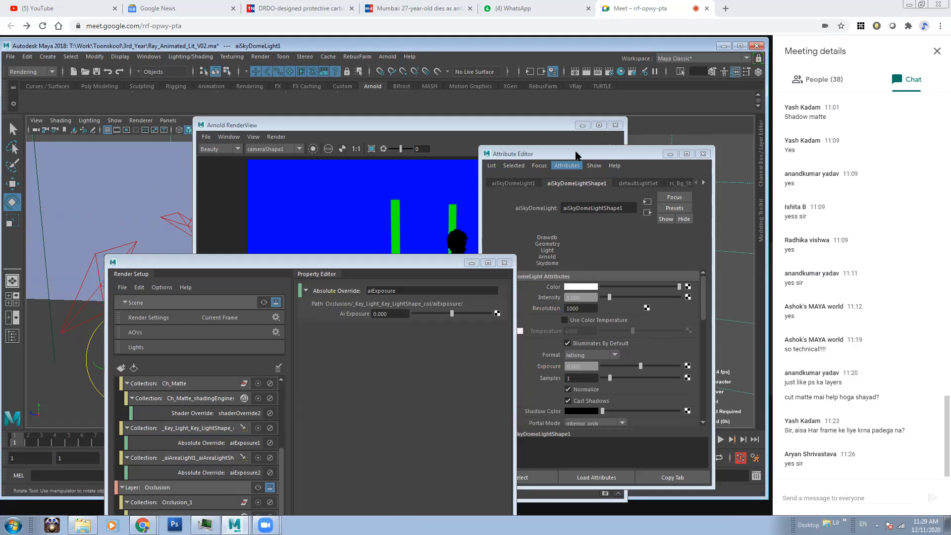
{"action": "left_click", "coordinate": [670, 154]}
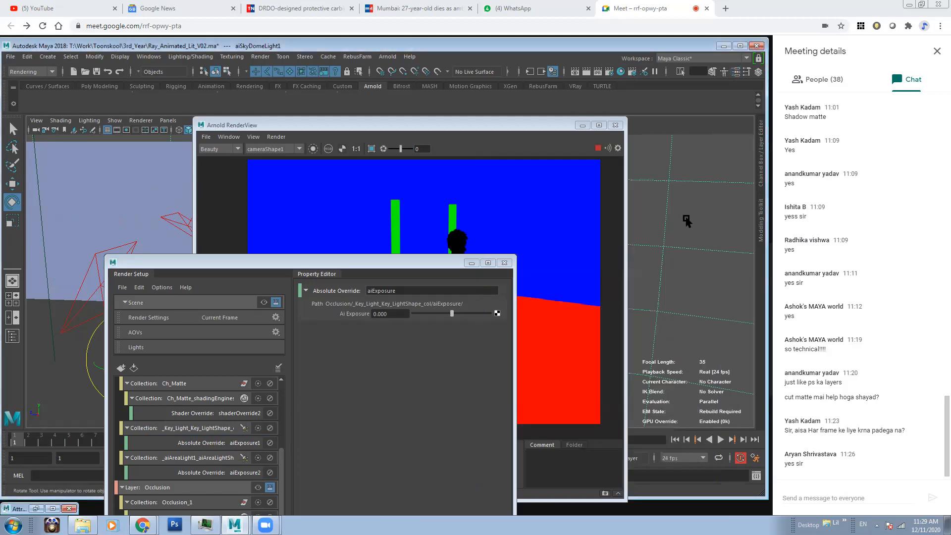
{"action": "left_click_drag", "start_coordinate": [408, 264], "coordinate": [345, 190]}
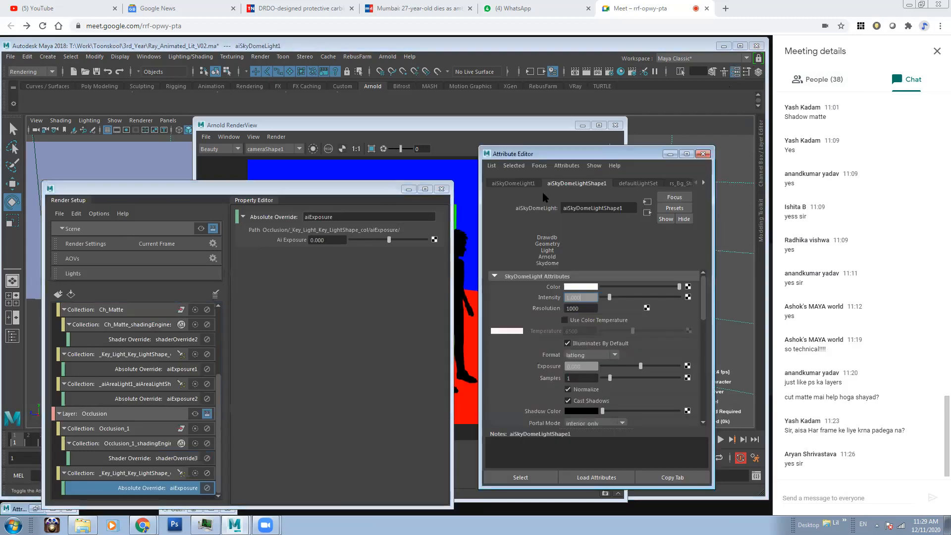
{"action": "left_click", "coordinate": [36, 509]}
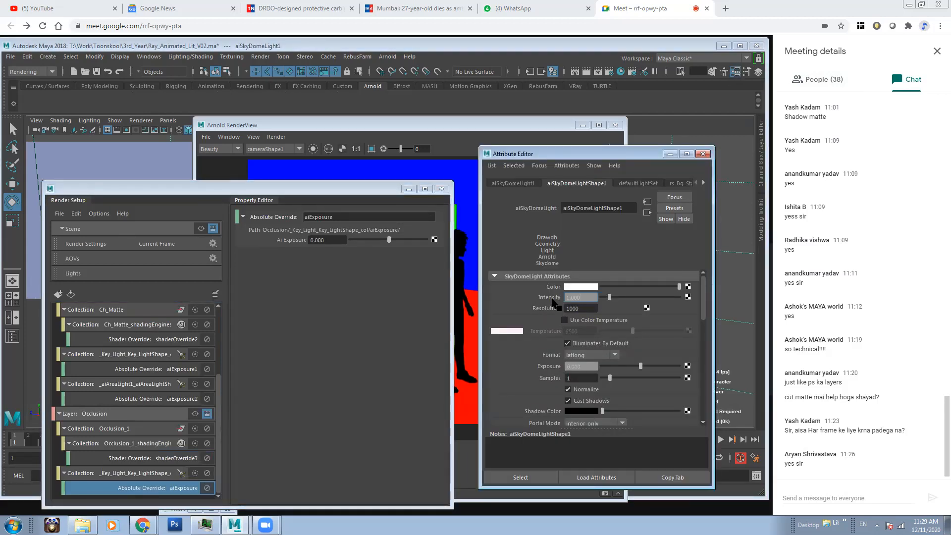
Collapse the RGB_Mattes layer and the Occlusion_1 and Key_Light collections under the Occlusion layer.
{"action": "scroll", "coordinate": [148, 367], "scroll_direction": "up", "scroll_amount": 2}
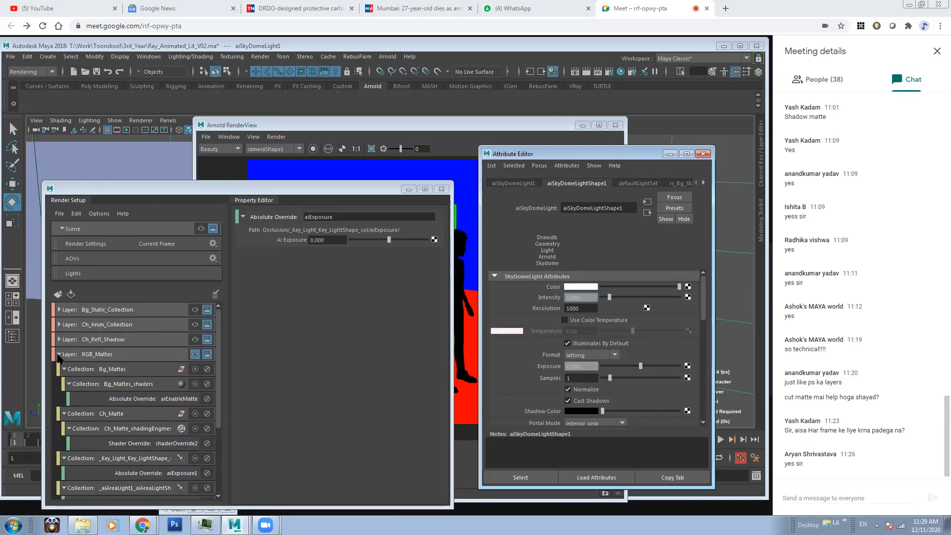
{"action": "left_click", "coordinate": [59, 355]}
{"action": "left_click", "coordinate": [63, 384]}
{"action": "left_click", "coordinate": [64, 384]}
{"action": "left_click", "coordinate": [64, 384]}
{"action": "left_click", "coordinate": [64, 399]}
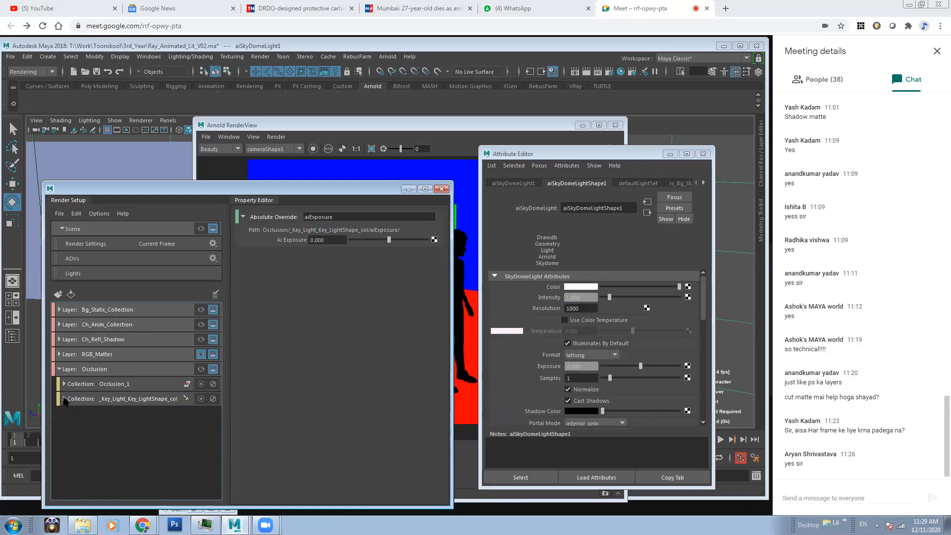
Create an absolute override for aiSkyDomeLight1's Intensity on the RGB_Mattes layer and set it to 0.
{"action": "left_click", "coordinate": [108, 355]}
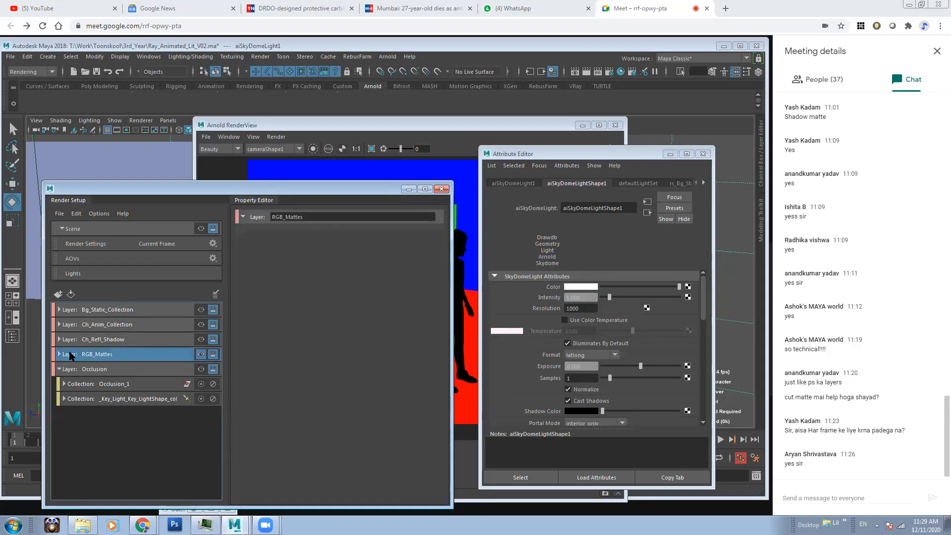
{"action": "right_click", "coordinate": [567, 299]}
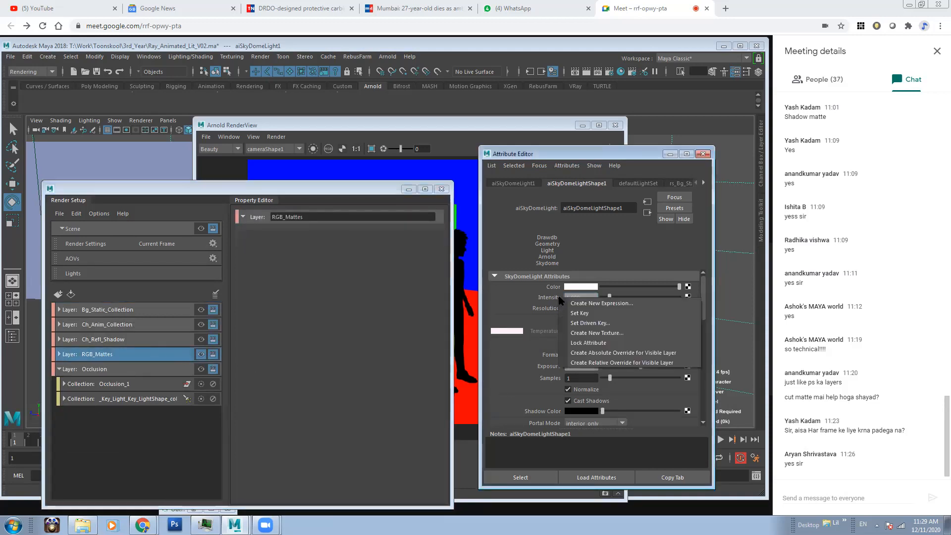
{"action": "left_click", "coordinate": [598, 353]}
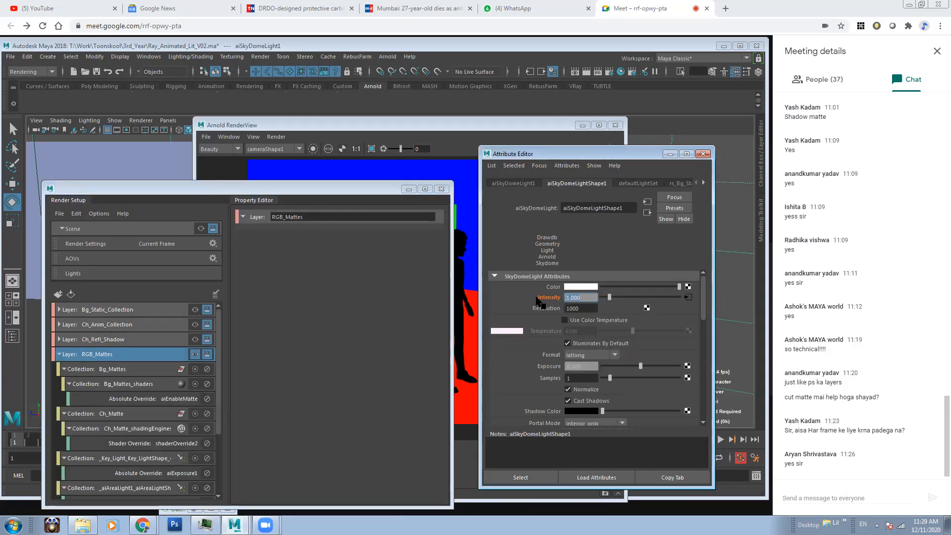
{"action": "key", "text": "Return"}
Make the Occlusion layer visible, then give aiSkyDomeLight1's Intensity an absolute override of 0 on it.
{"action": "scroll", "coordinate": [134, 421], "scroll_direction": "down", "scroll_amount": 2}
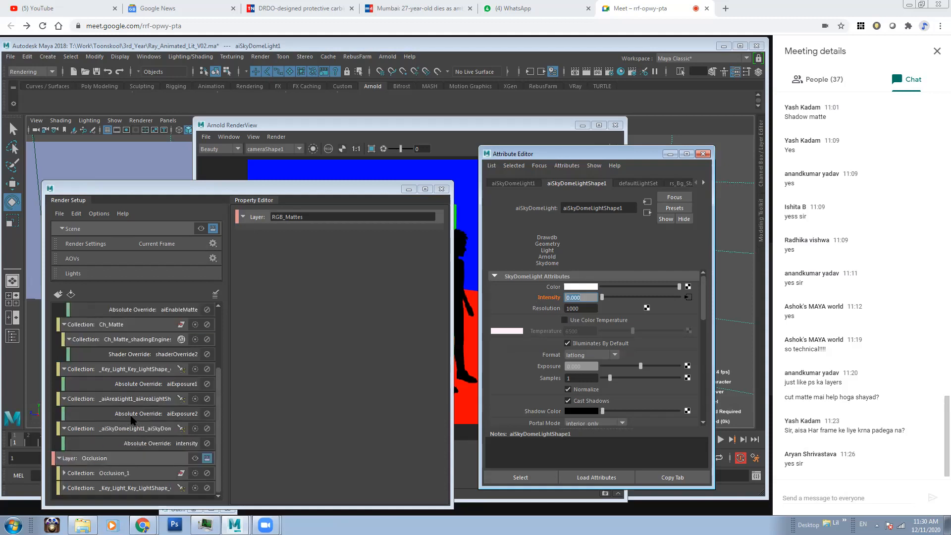
{"action": "left_click", "coordinate": [135, 459]}
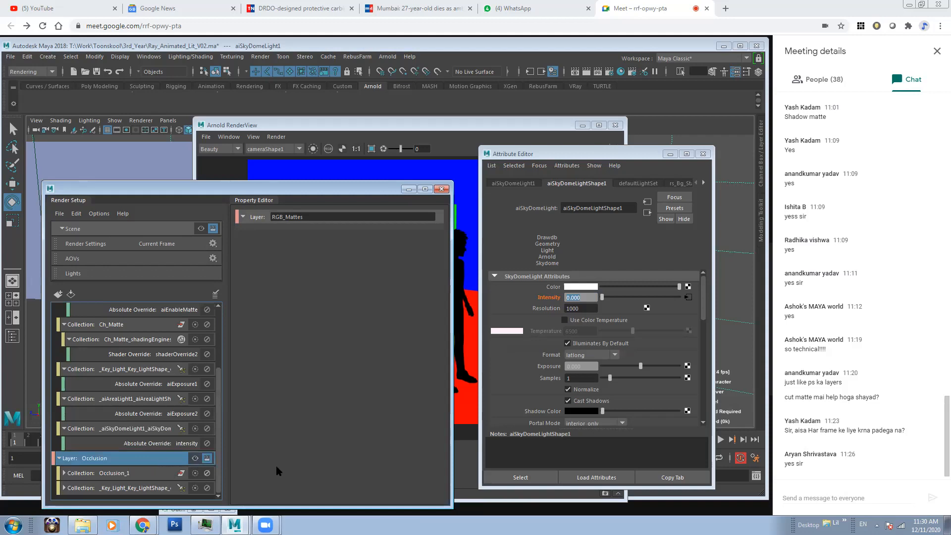
{"action": "left_click", "coordinate": [195, 459]}
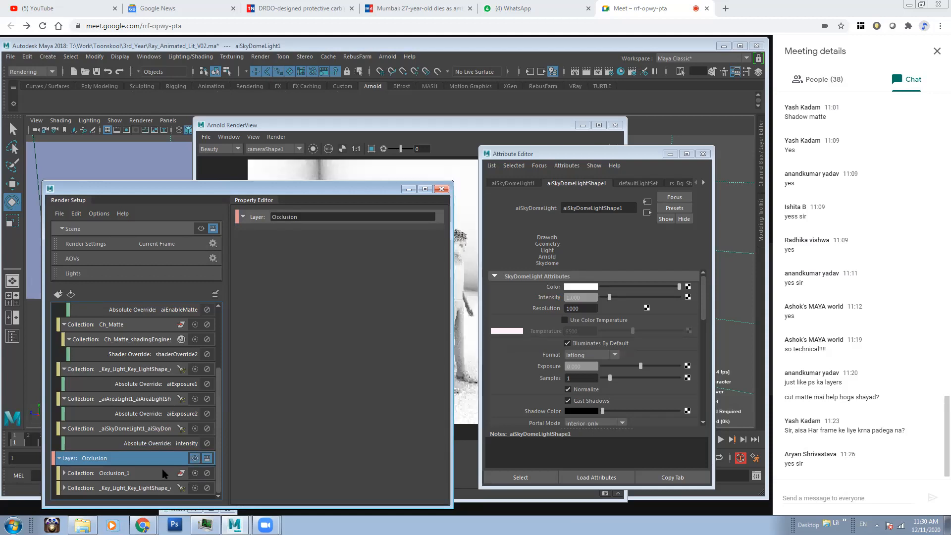
{"action": "left_click", "coordinate": [556, 300]}
{"action": "right_click", "coordinate": [567, 299]}
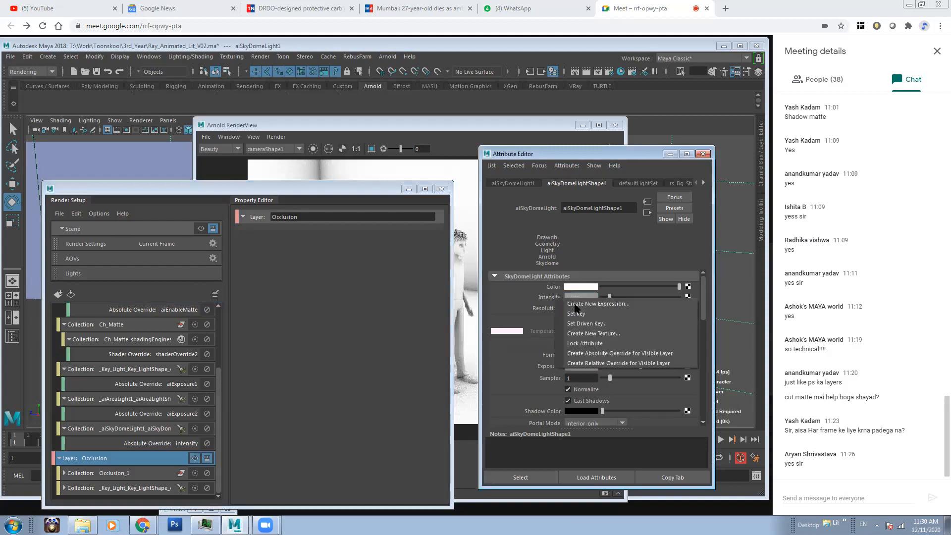
{"action": "left_click", "coordinate": [587, 353]}
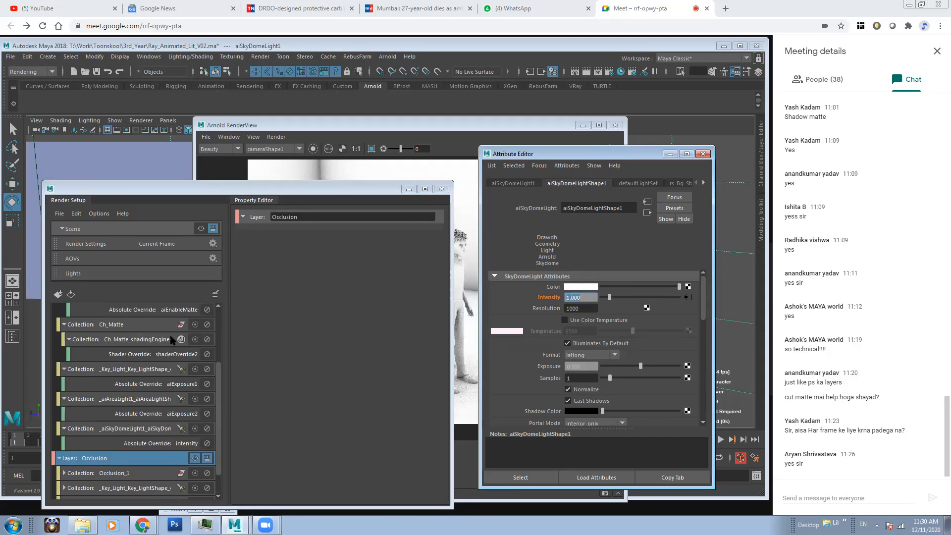
{"action": "type", "text": "0"}
{"action": "key", "text": "Return"}
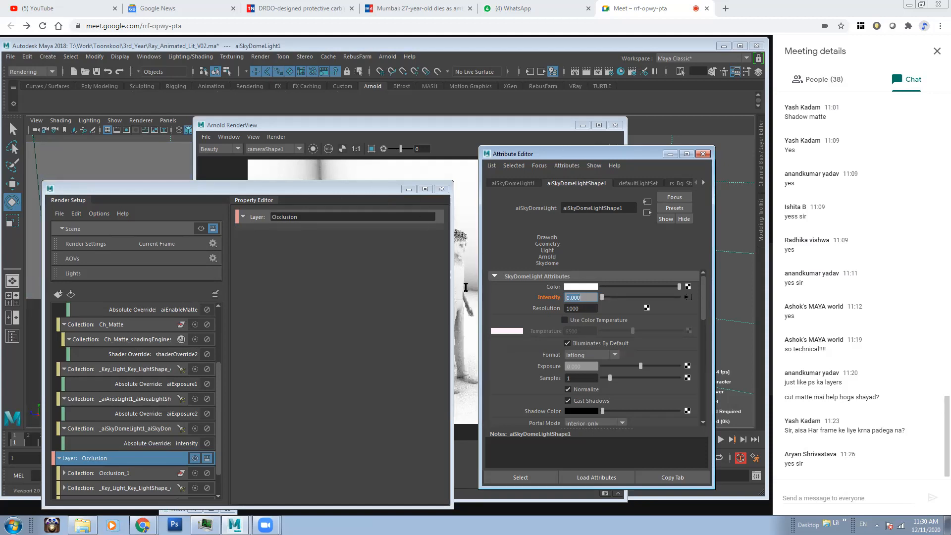
{"action": "left_click", "coordinate": [476, 298]}
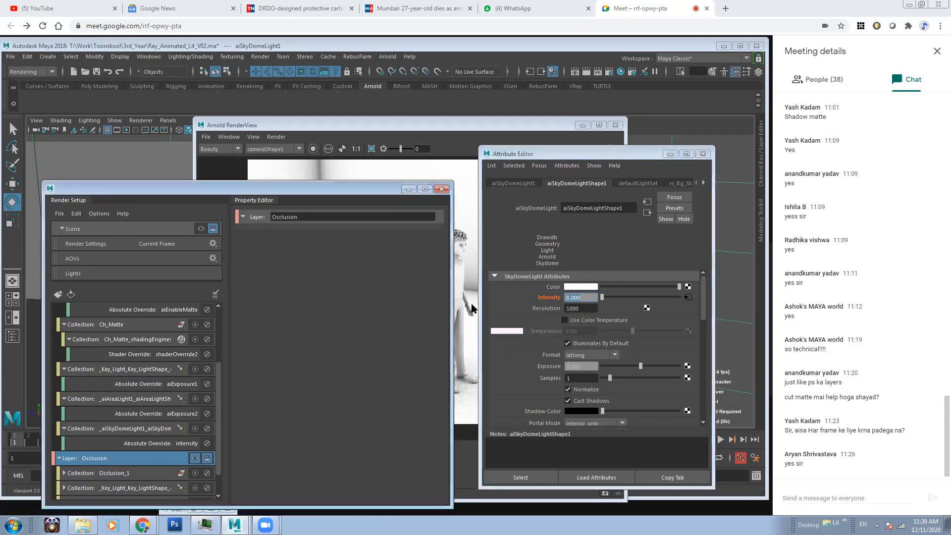
Make the Bg_Static_Collection layer visible and move Render Setup clear of the Arnold render.
{"action": "left_click_drag", "start_coordinate": [332, 189], "coordinate": [255, 191]}
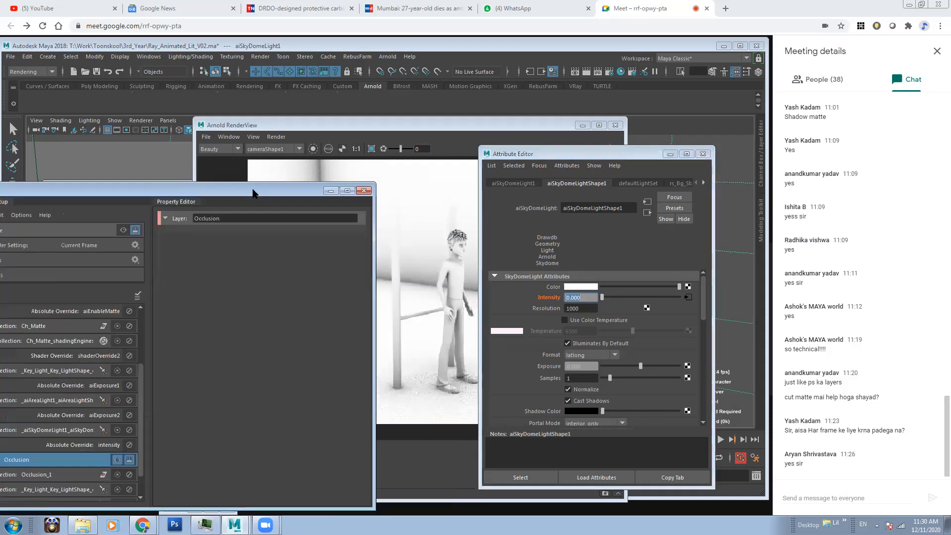
{"action": "left_click", "coordinate": [348, 192]}
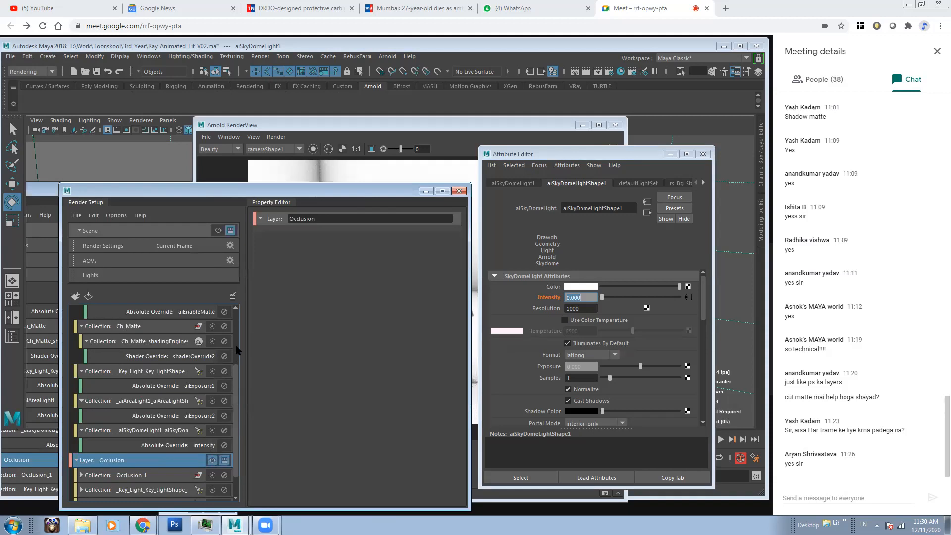
{"action": "scroll", "coordinate": [226, 347], "scroll_direction": "up", "scroll_amount": 2}
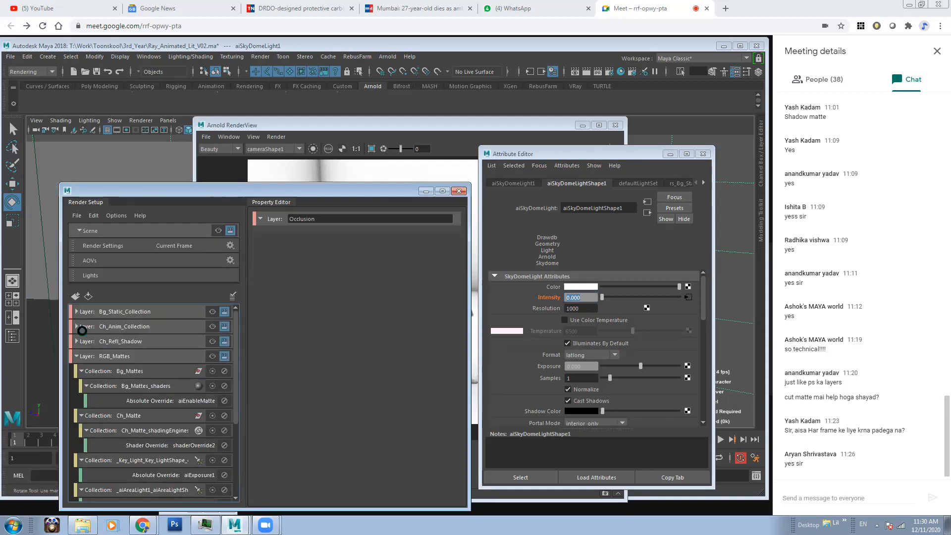
{"action": "left_click", "coordinate": [213, 311]}
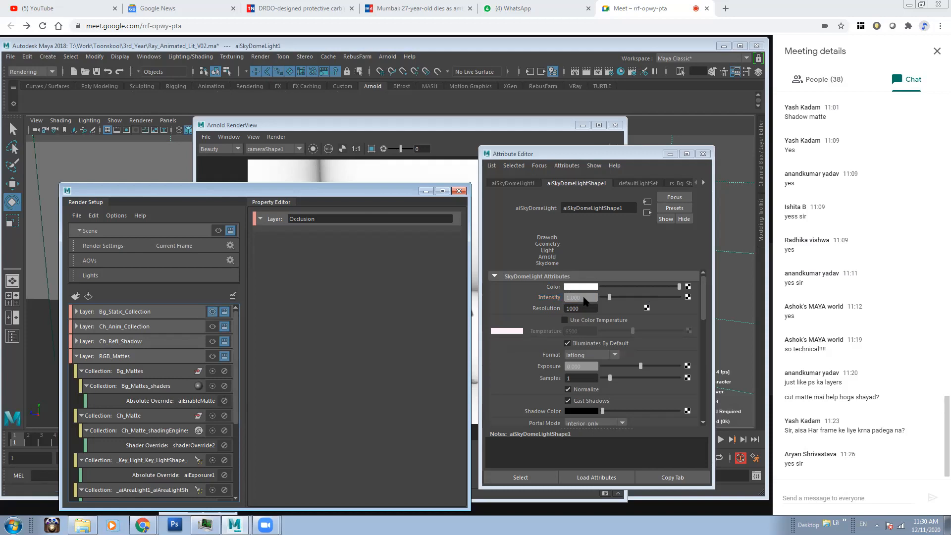
{"action": "left_click_drag", "start_coordinate": [356, 193], "coordinate": [295, 299]}
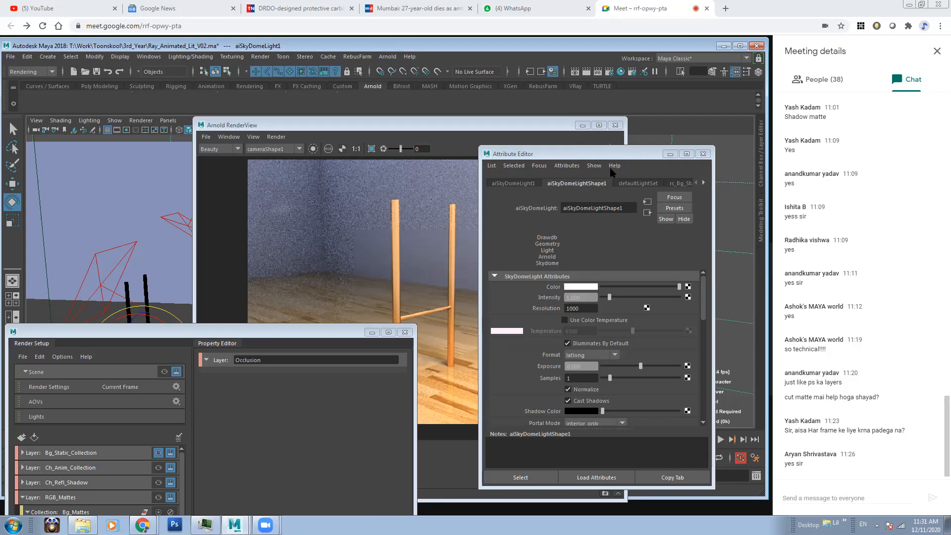
Stop the Arnold render, put RenderView away and check aiAreaLight1's attributes on the Bg_Static_Collection layer.
{"action": "key", "text": "ctrl+z"}
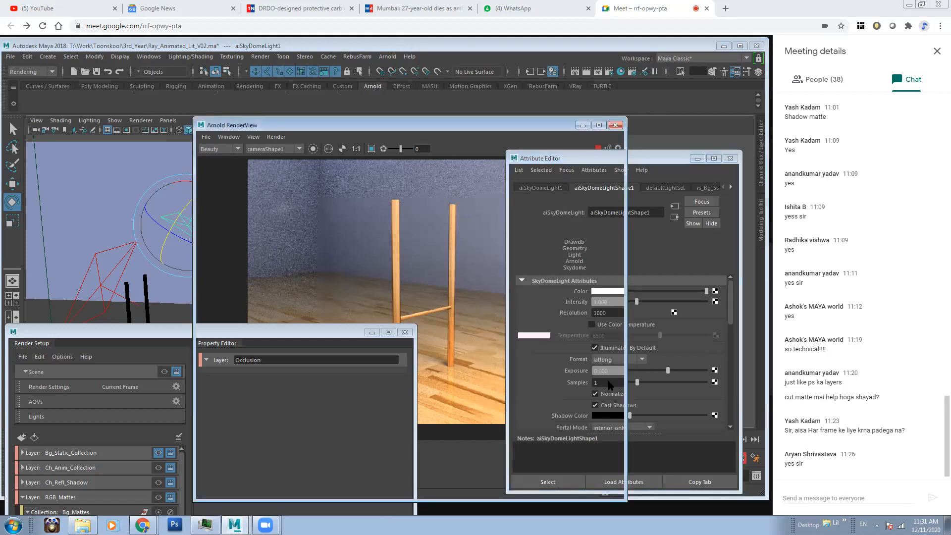
{"action": "left_click", "coordinate": [667, 165]}
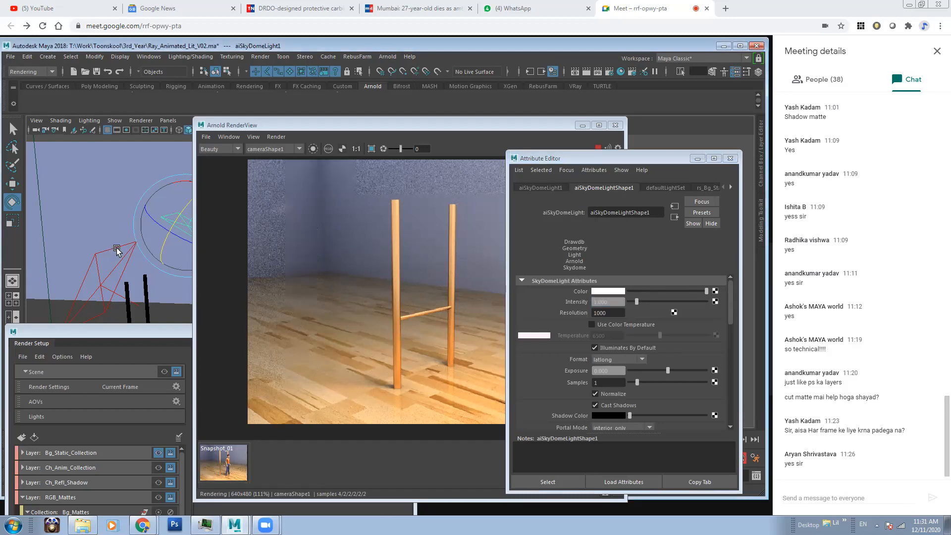
{"action": "left_click", "coordinate": [598, 147]}
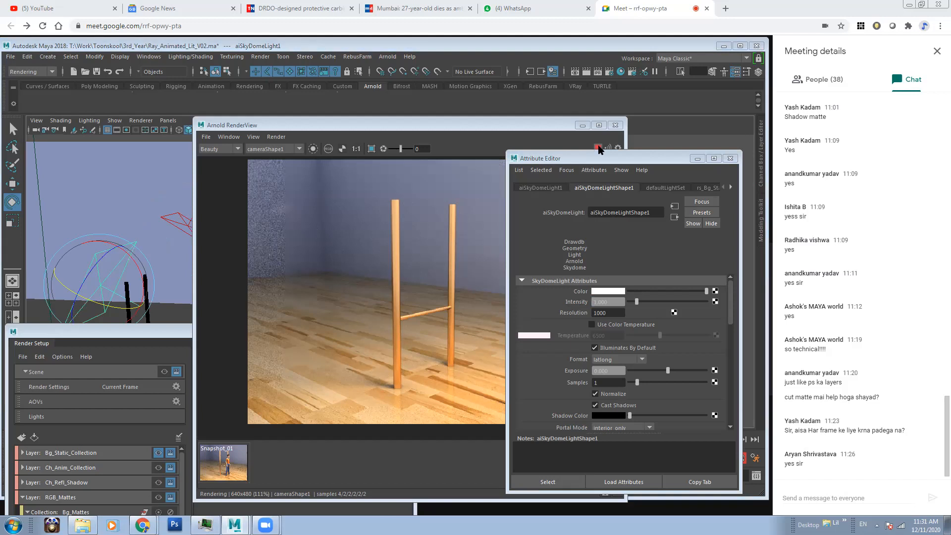
{"action": "left_click", "coordinate": [575, 144]}
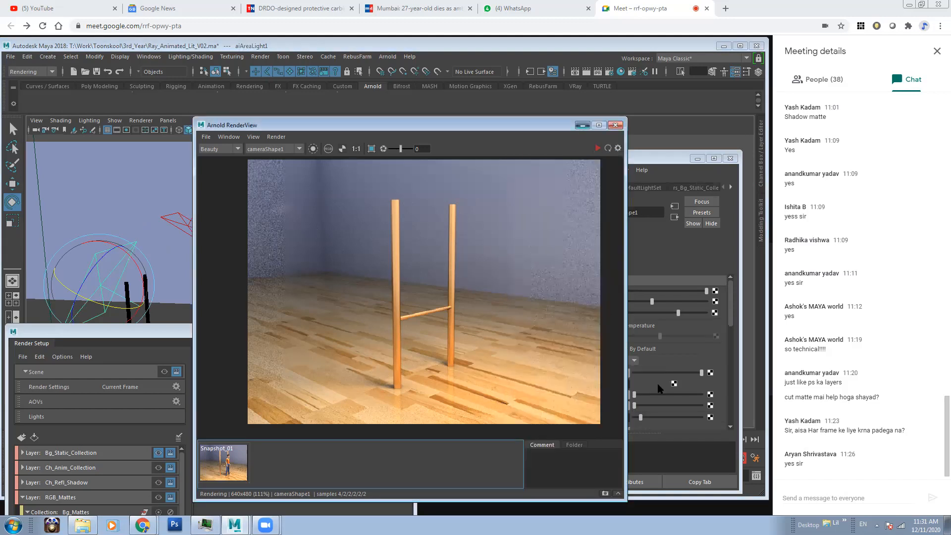
{"action": "left_click", "coordinate": [474, 338]}
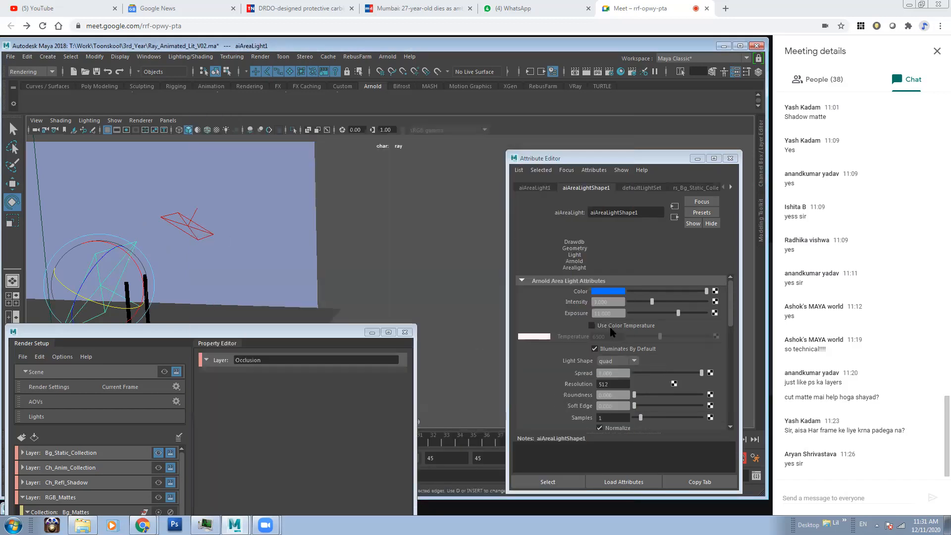
{"action": "left_click", "coordinate": [195, 227]}
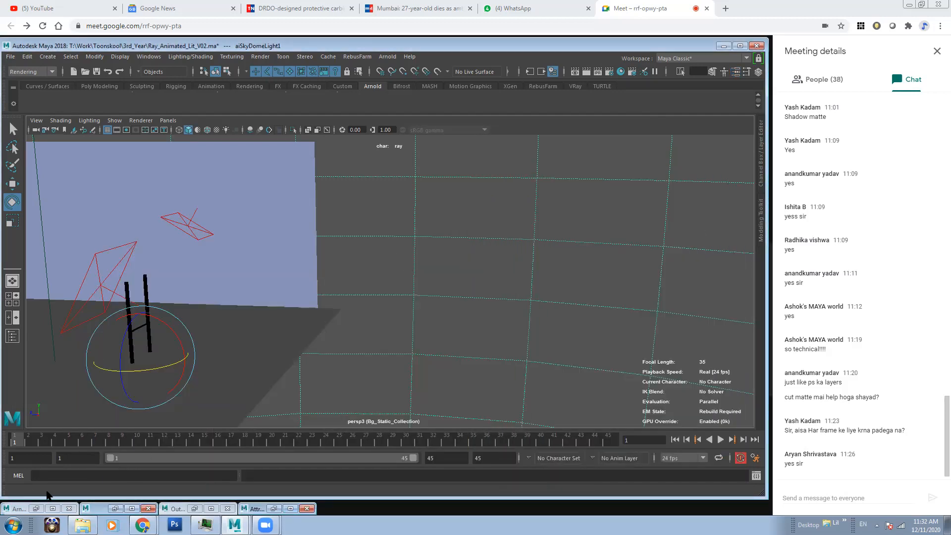
Bring up Arnold RenderView briefly to check the background render, then switch the viewport to camera1.
{"action": "left_click", "coordinate": [36, 509]}
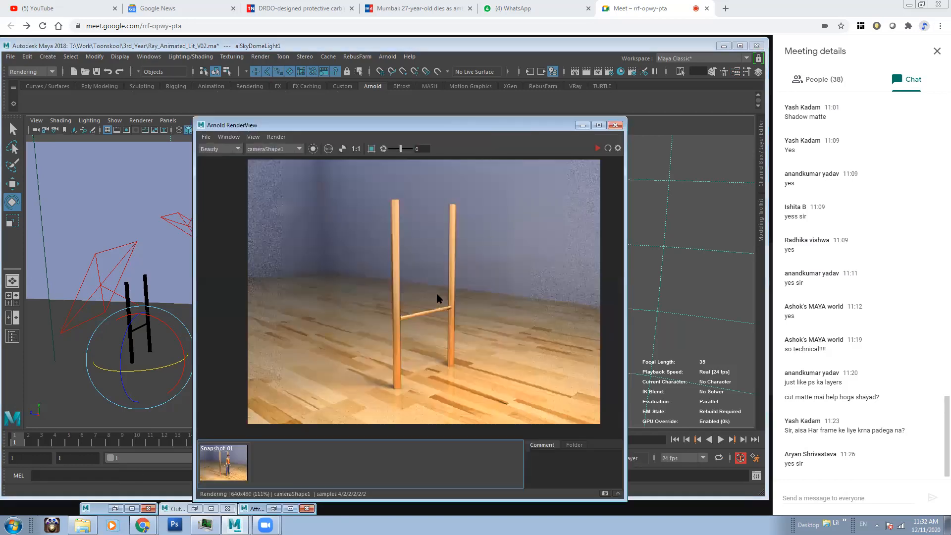
{"action": "left_click", "coordinate": [583, 125]}
{"action": "left_click", "coordinate": [168, 121]}
{"action": "mouse_move", "coordinate": [208, 130]}
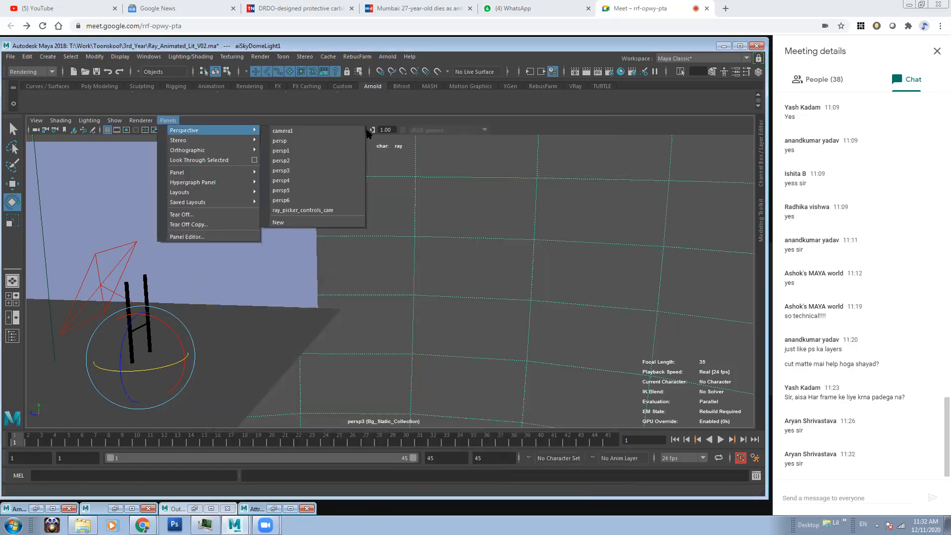
{"action": "left_click", "coordinate": [307, 131]}
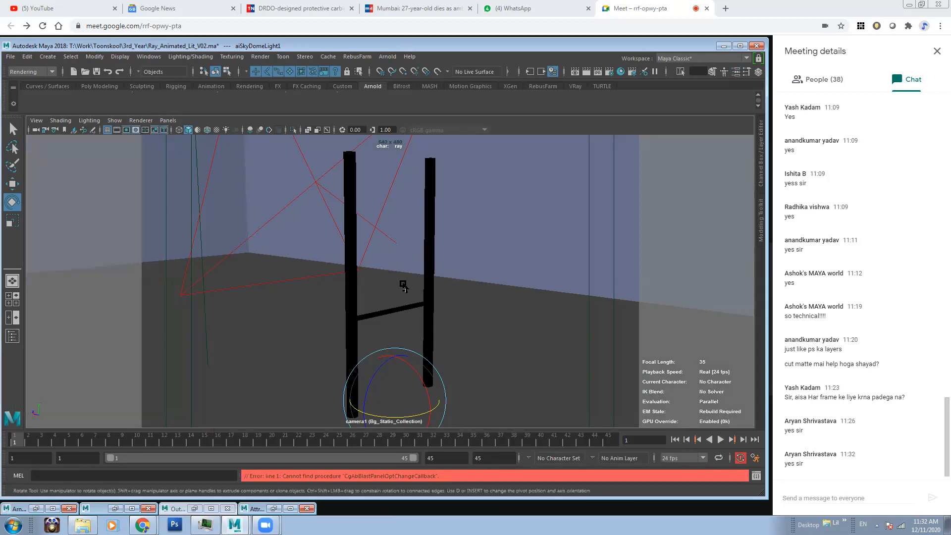
Close the minimized Attribute Editor, Render Setup, Arnold RenderView and Outliner windows, then reopen Render Setup.
{"action": "left_click", "coordinate": [307, 509]}
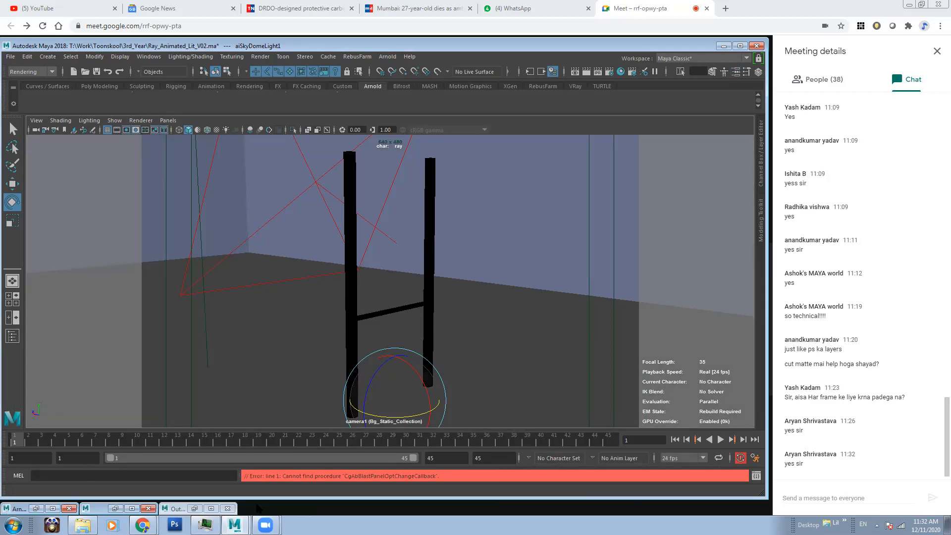
{"action": "left_click", "coordinate": [148, 509]}
{"action": "left_click", "coordinate": [70, 509]}
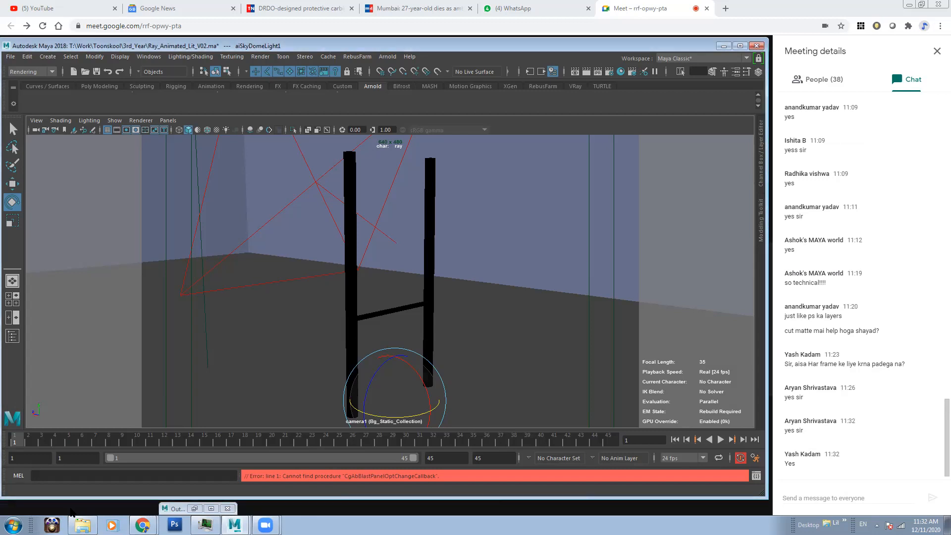
{"action": "left_click", "coordinate": [227, 508]}
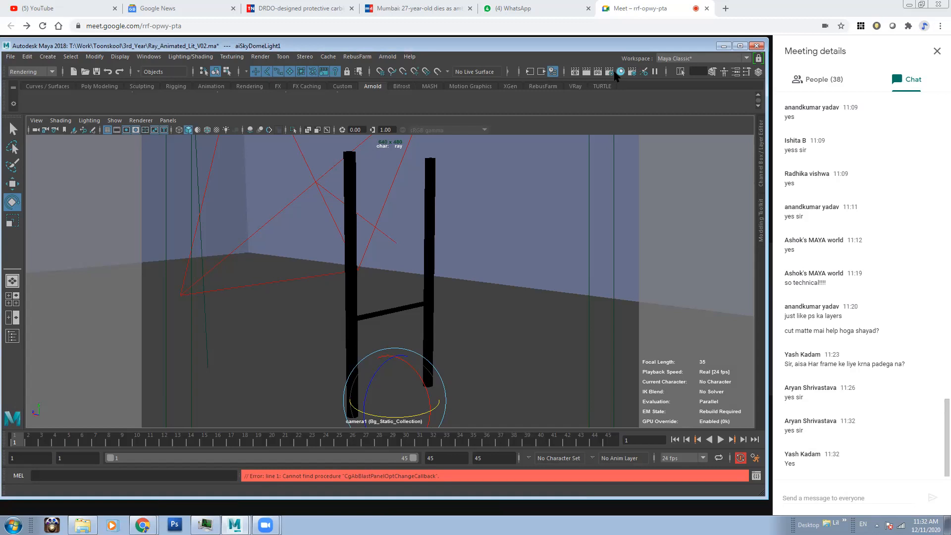
{"action": "left_click", "coordinate": [631, 73]}
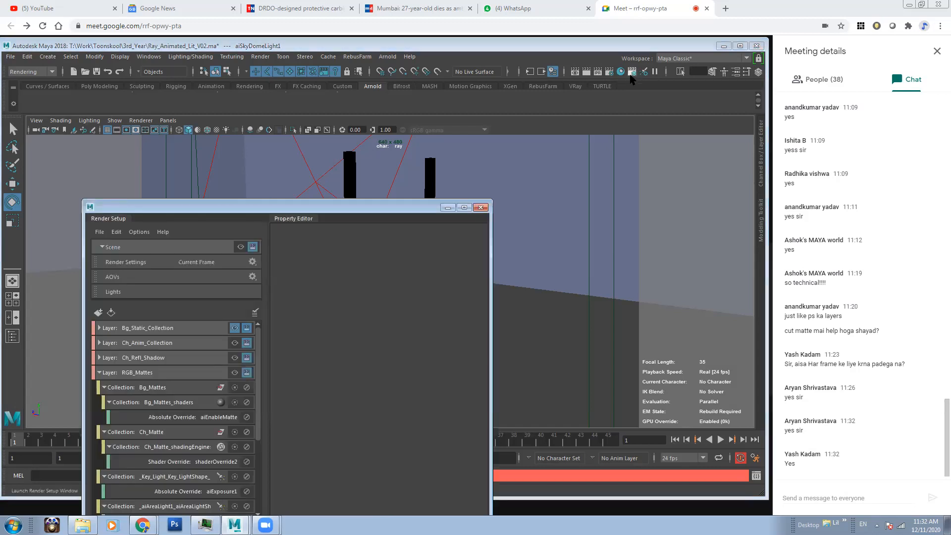
Collapse the RGB_Mattes and Occlusion layers and make Bg_Static_Collection the visible layer in Render Setup.
{"action": "left_click", "coordinate": [218, 266]}
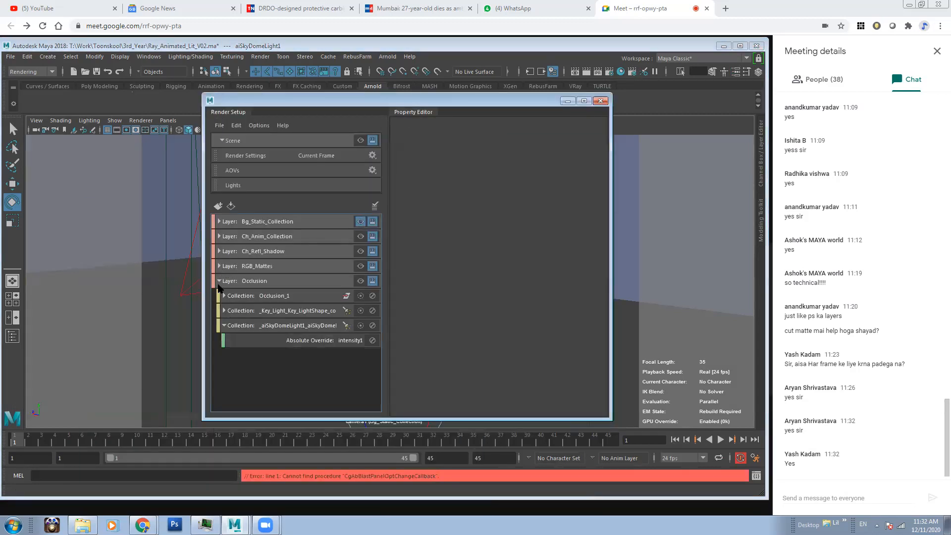
{"action": "left_click", "coordinate": [219, 280]}
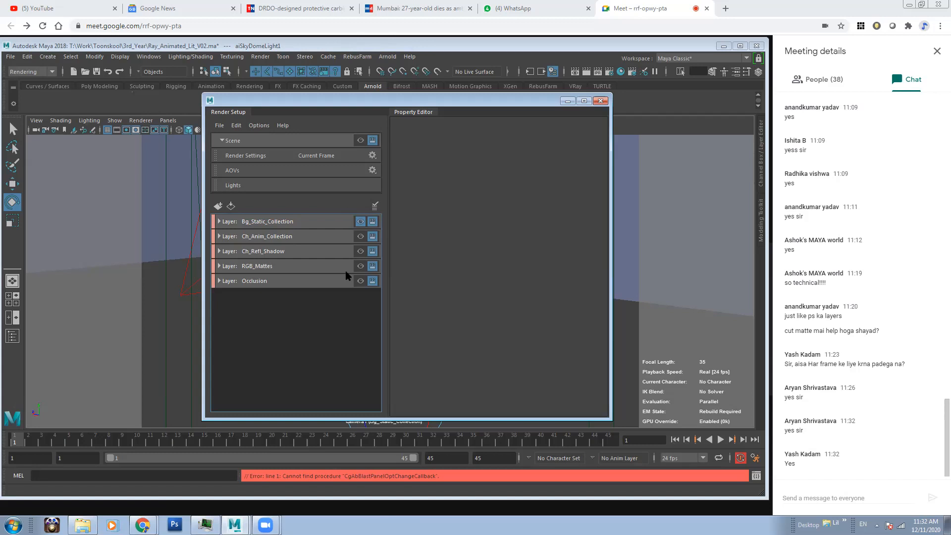
{"action": "left_click", "coordinate": [291, 221]}
{"action": "left_click", "coordinate": [359, 222]}
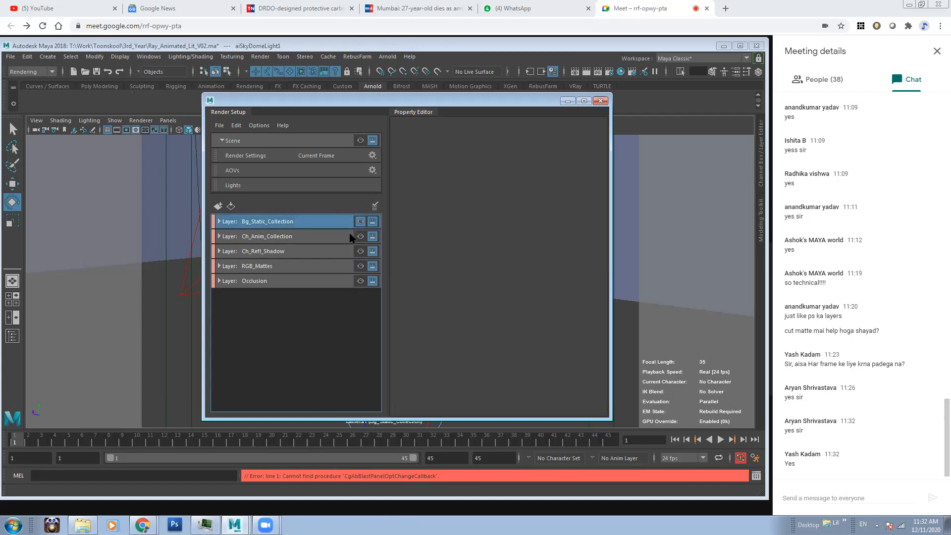
{"action": "left_click", "coordinate": [318, 346]}
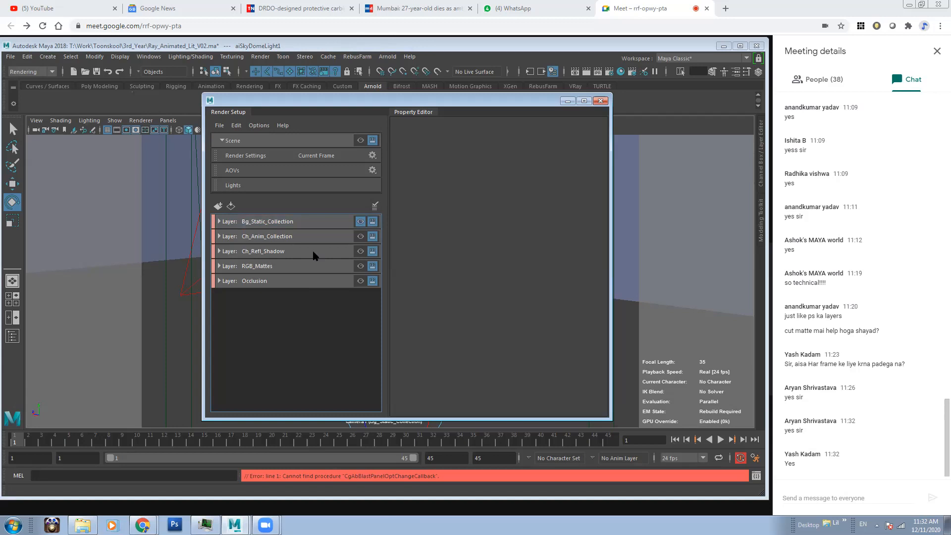
Open the render settings for Bg_Static_Collection and set the image format to tif.
{"action": "left_click", "coordinate": [608, 71]}
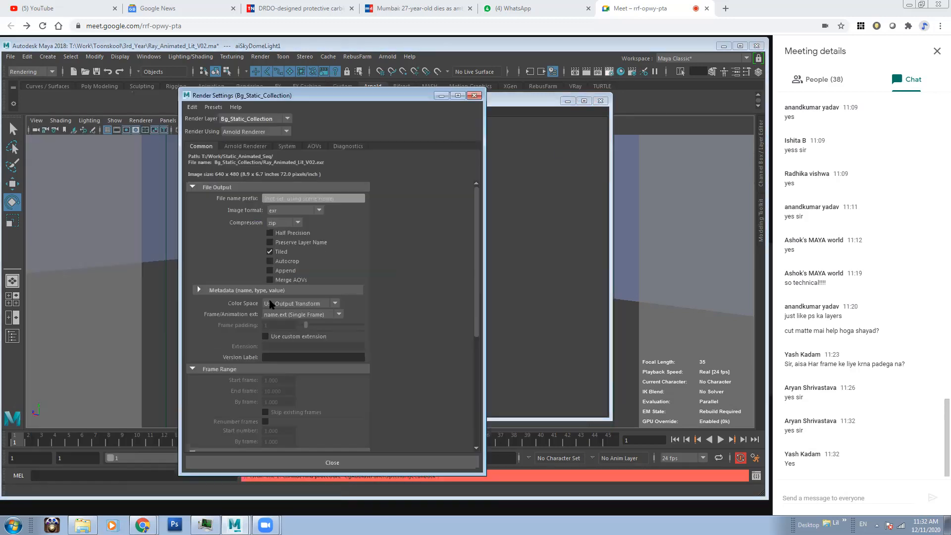
{"action": "left_click", "coordinate": [296, 211]}
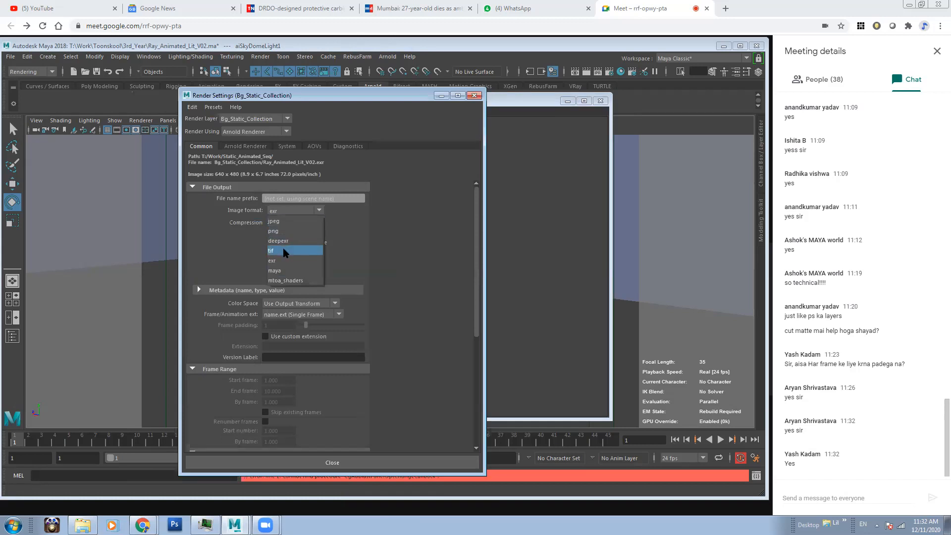
{"action": "scroll", "coordinate": [317, 272], "scroll_direction": "down", "scroll_amount": 3}
{"action": "left_click", "coordinate": [322, 317]}
{"action": "left_click", "coordinate": [322, 315]}
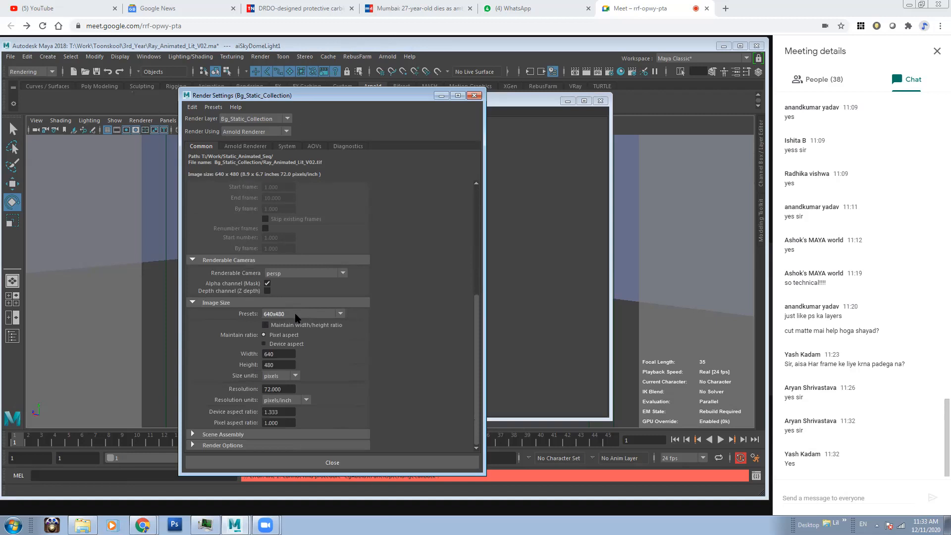
Set the renderable camera to camera1 in the render settings.
{"action": "left_click", "coordinate": [296, 315]}
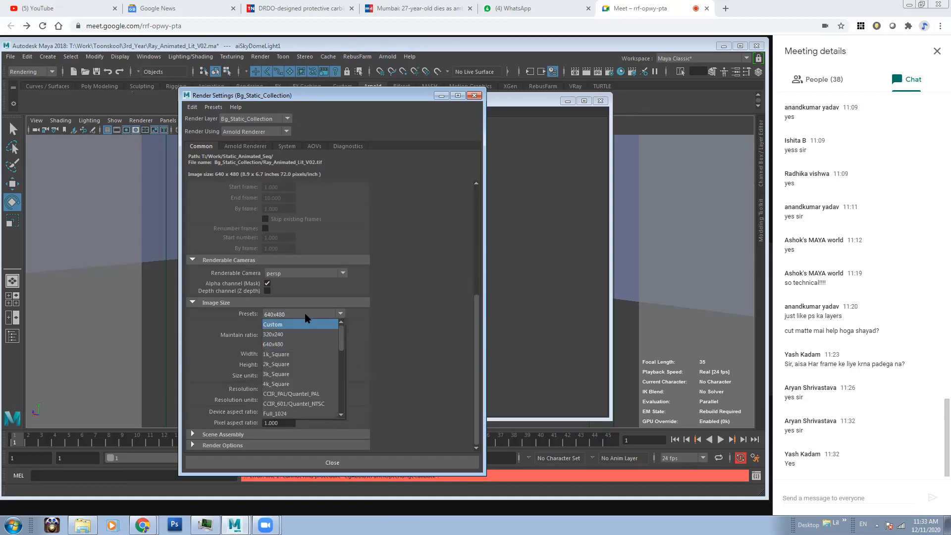
{"action": "left_click", "coordinate": [428, 309]}
{"action": "left_click", "coordinate": [293, 274]}
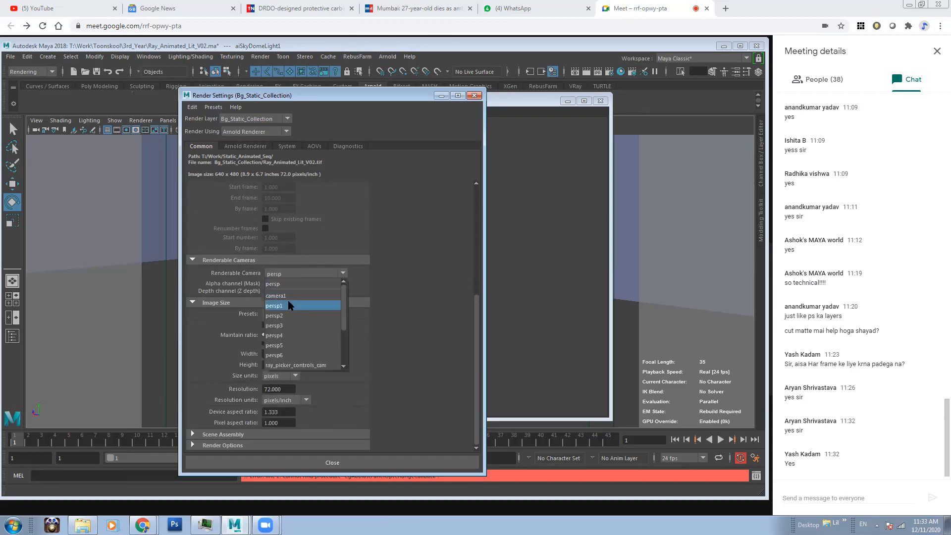
{"action": "left_click", "coordinate": [287, 295]}
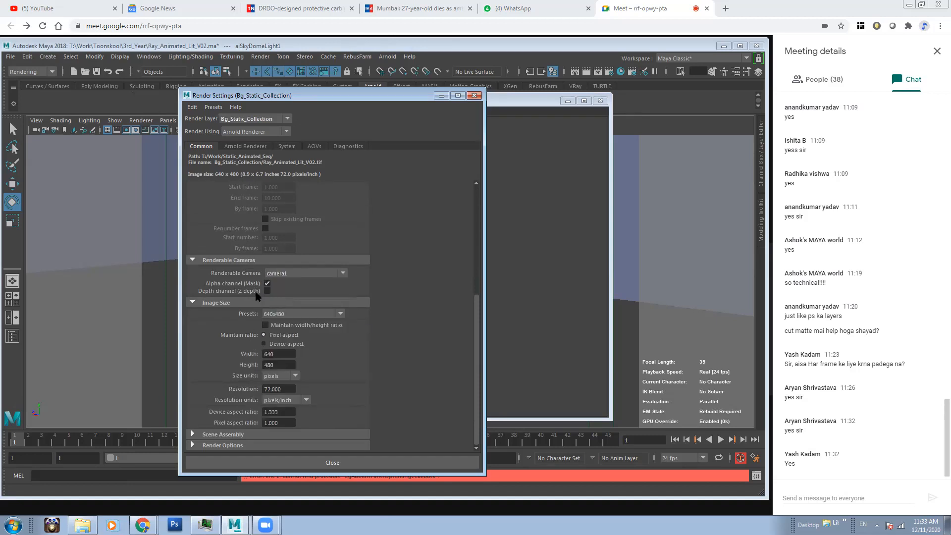
Try the HD_720 image size preset, settling on HD_540.
{"action": "left_click", "coordinate": [299, 315]}
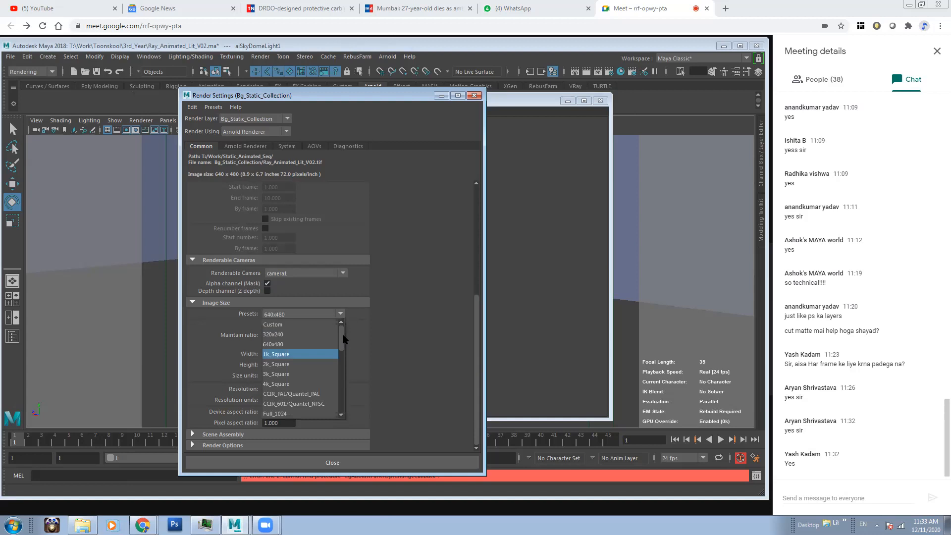
{"action": "left_click_drag", "start_coordinate": [342, 332], "coordinate": [341, 347]}
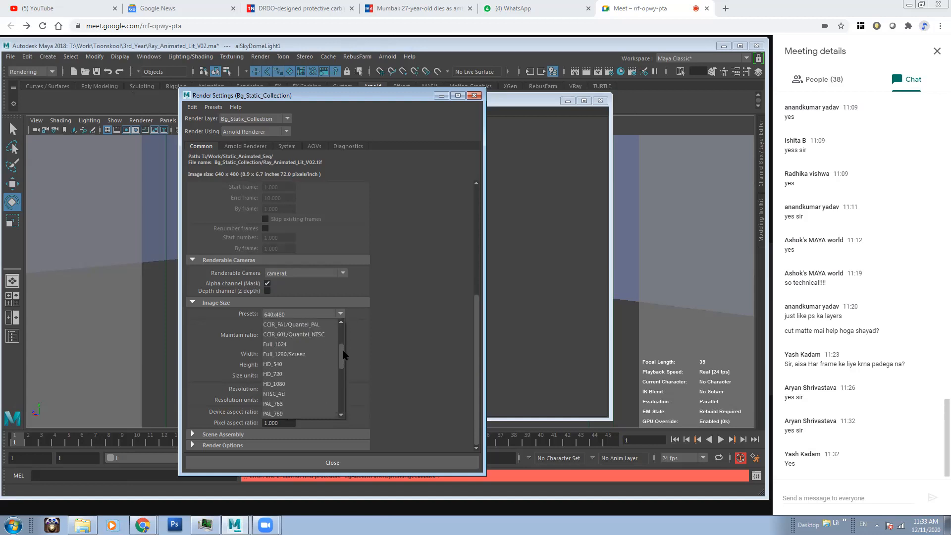
{"action": "left_click", "coordinate": [287, 372]}
{"action": "left_click", "coordinate": [306, 316]}
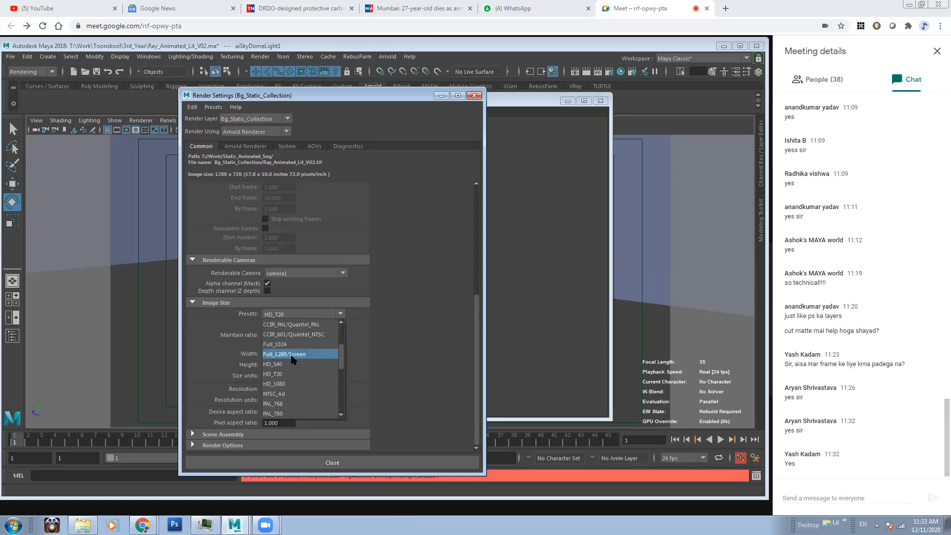
{"action": "left_click", "coordinate": [327, 364]}
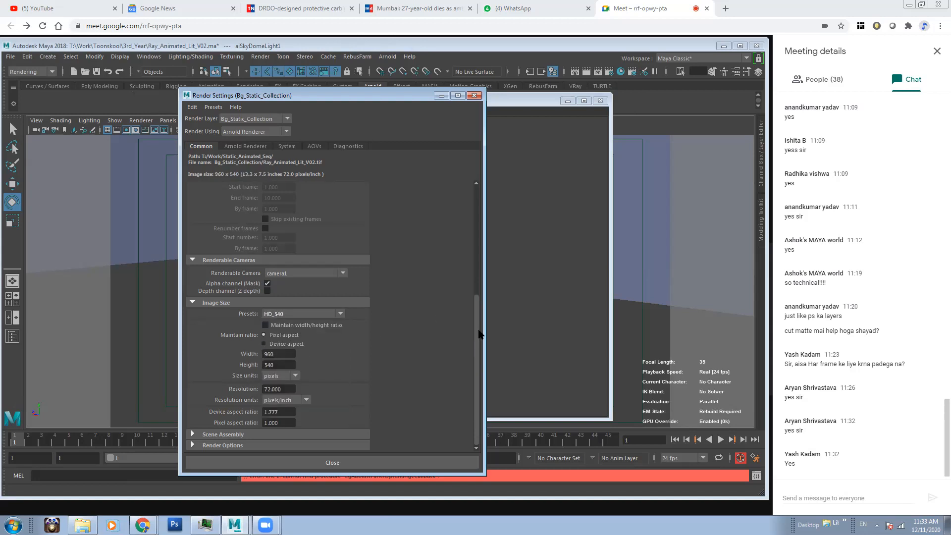
Set the frame/animation extension to name.#.ext with a frame padding of 3, trying a padding of 4 along the way.
{"action": "left_click_drag", "start_coordinate": [478, 321], "coordinate": [479, 254]}
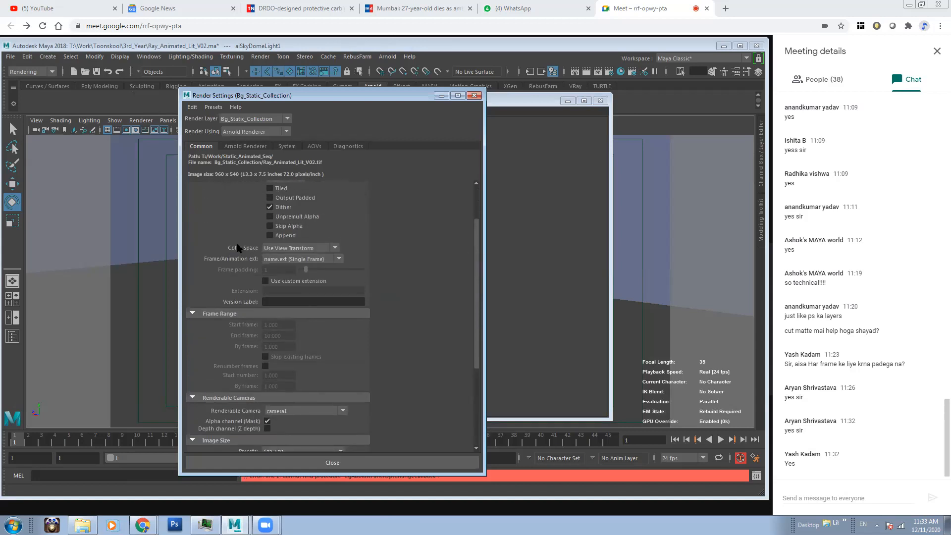
{"action": "left_click", "coordinate": [300, 261]}
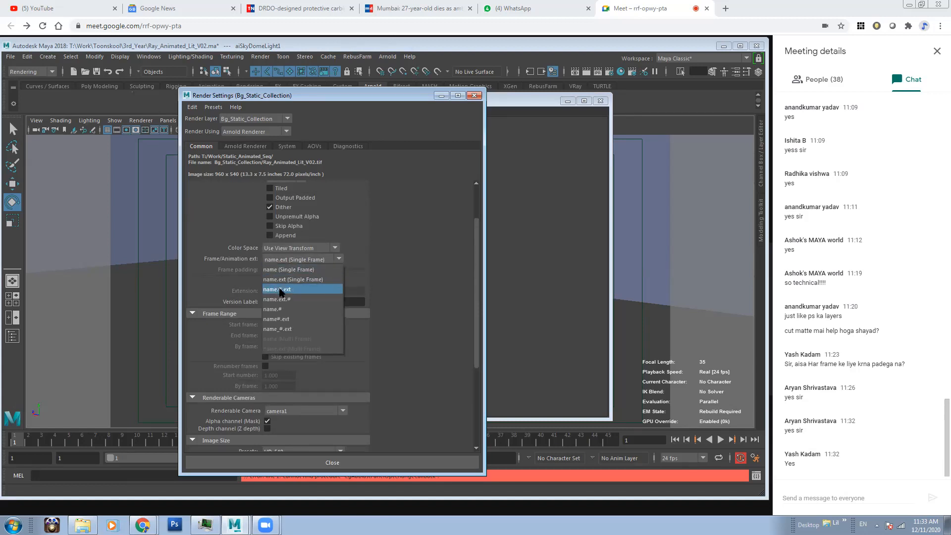
{"action": "left_click", "coordinate": [280, 290]}
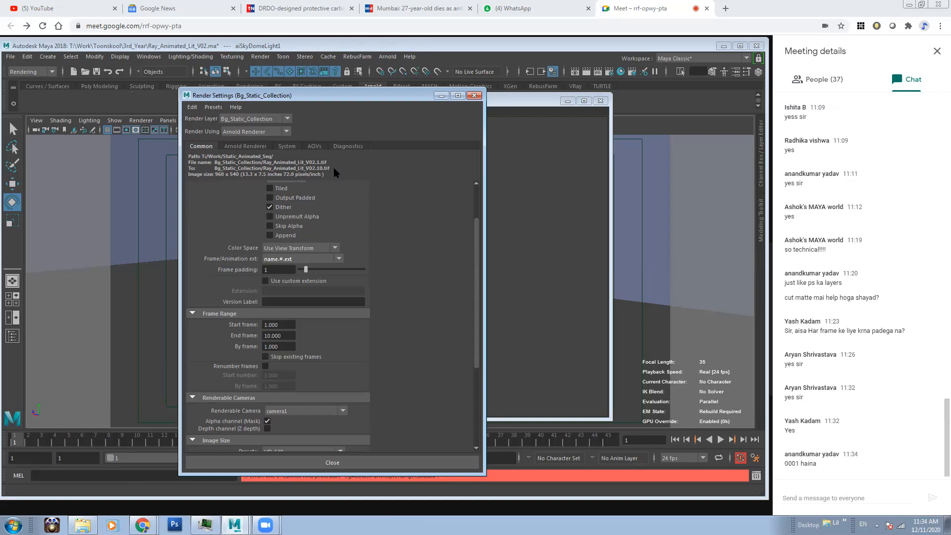
{"action": "double_click", "coordinate": [277, 270]}
{"action": "type", "text": "00"}
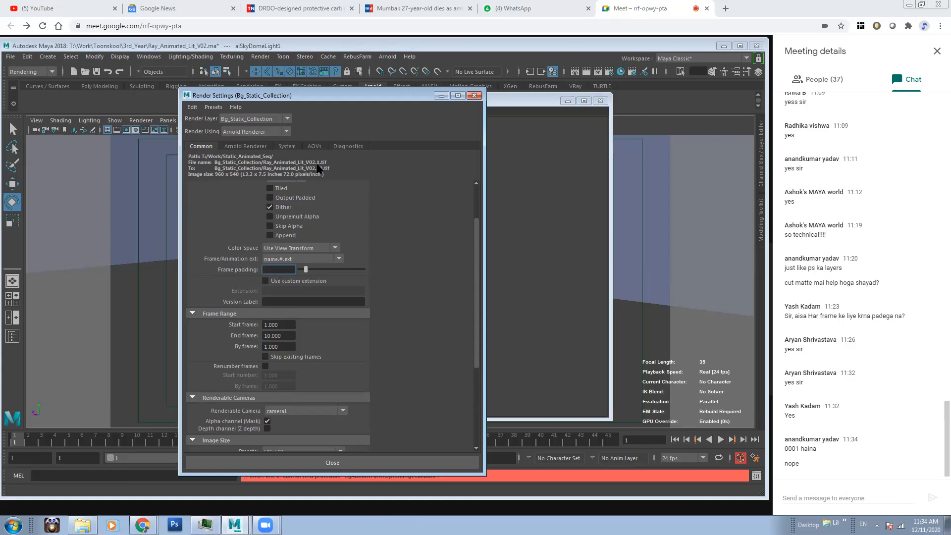
{"action": "type", "text": "3"}
{"action": "key", "text": "Return"}
{"action": "type", "text": "4"}
{"action": "key", "text": "Return"}
{"action": "type", "text": "3"}
{"action": "key", "text": "Return"}
Switch the frame/animation extension to name.ext.#.
{"action": "left_click", "coordinate": [294, 259]}
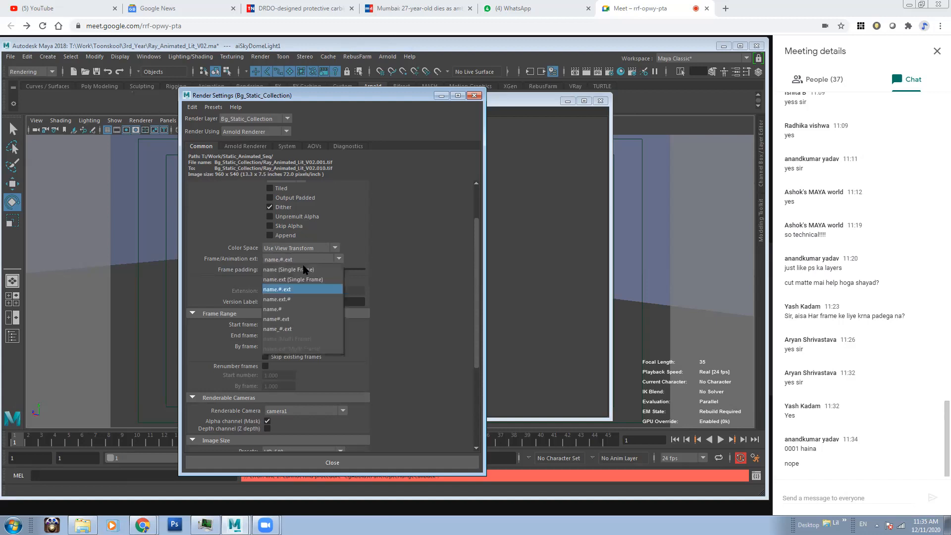
{"action": "left_click", "coordinate": [284, 299]}
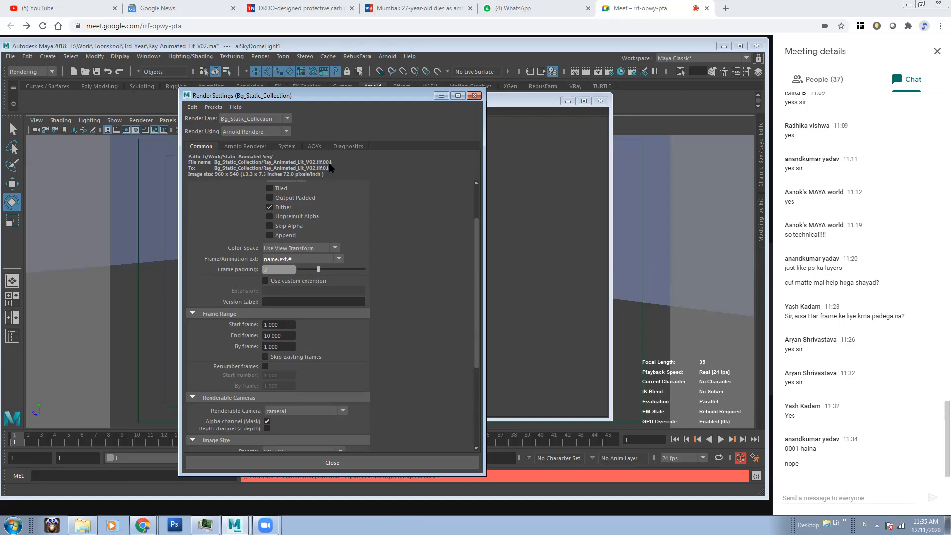
Switch to Windows Explorer and view 3_Point_Lighting.png from the Desktop_Items folder in the image viewer.
{"action": "left_click", "coordinate": [83, 525]}
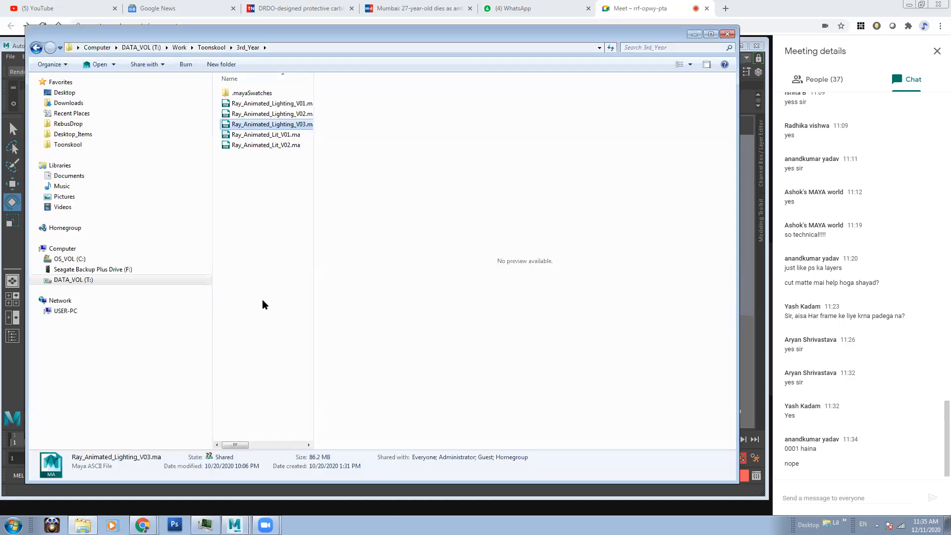
{"action": "left_click", "coordinate": [74, 134]}
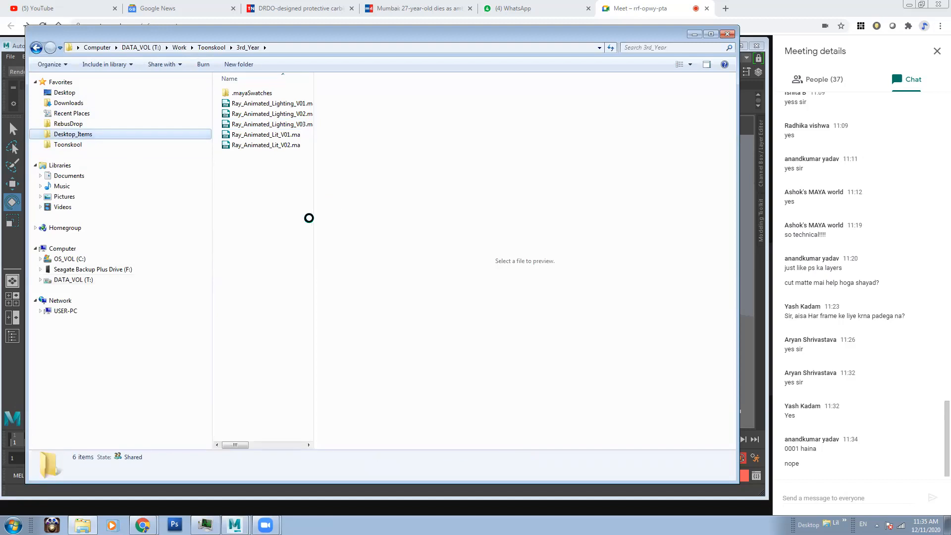
{"action": "left_click_drag", "start_coordinate": [314, 238], "coordinate": [644, 256]}
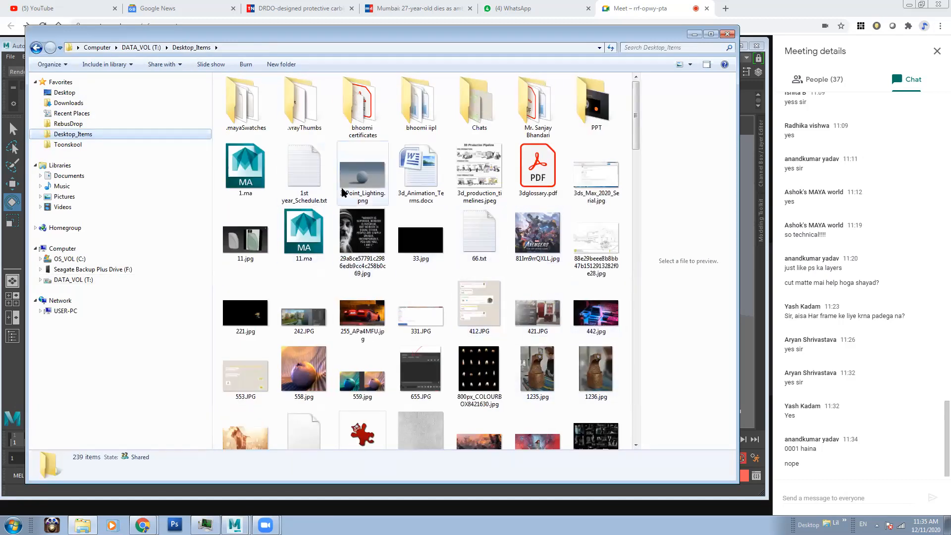
{"action": "left_click", "coordinate": [364, 190]}
{"action": "double_click", "coordinate": [367, 183]}
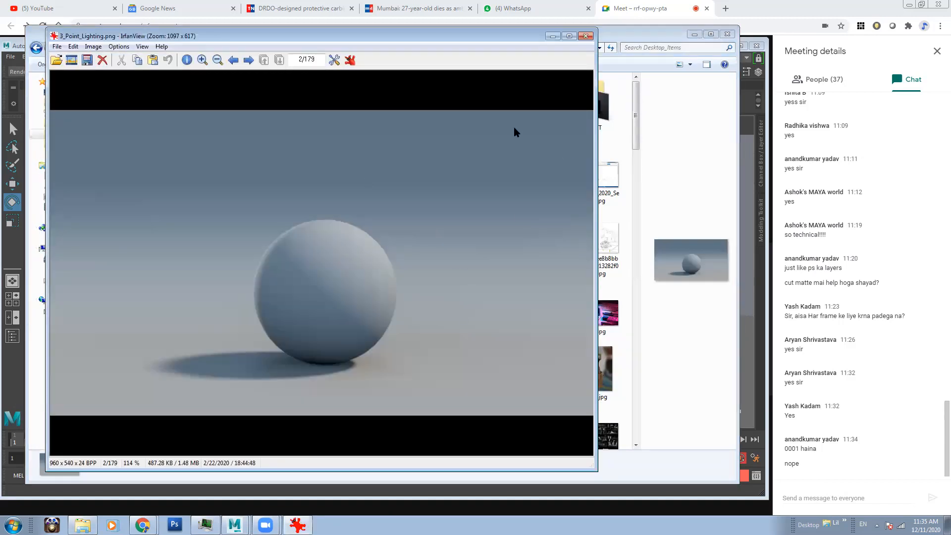
{"action": "left_click", "coordinate": [586, 36]}
Rename 3_Point_Lighting.png to 3_Point_Lighting.png.001, accepting the extension change.
{"action": "left_click", "coordinate": [371, 199]}
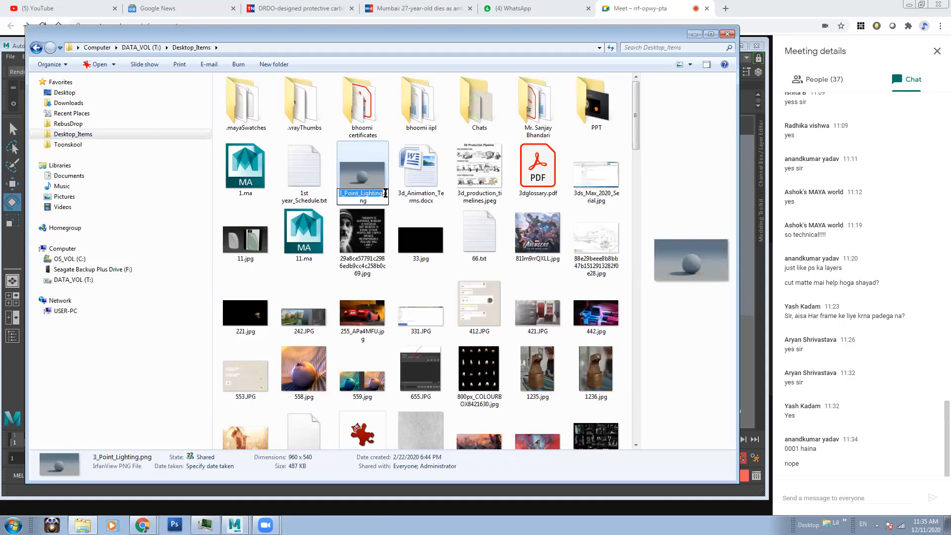
{"action": "left_click", "coordinate": [375, 199]}
{"action": "type", "text": ".001"}
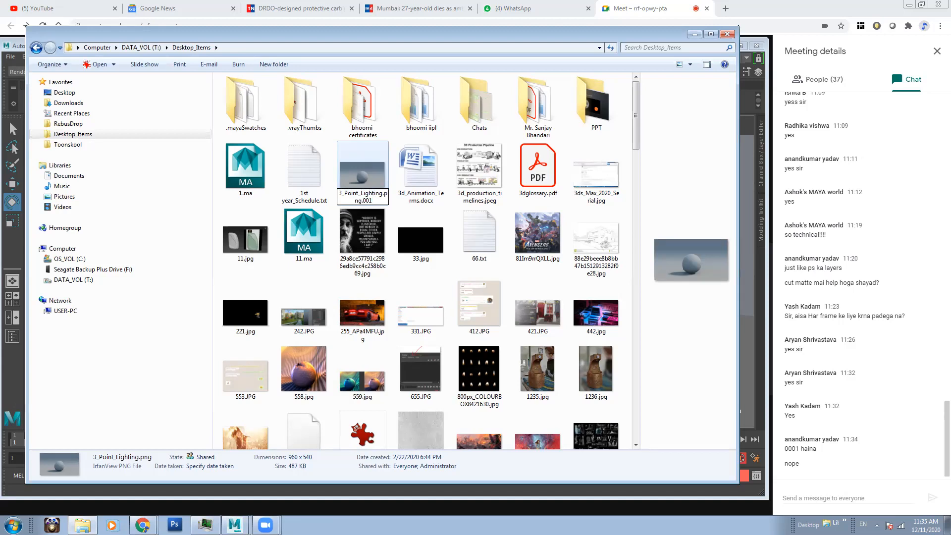
{"action": "key", "text": "Return"}
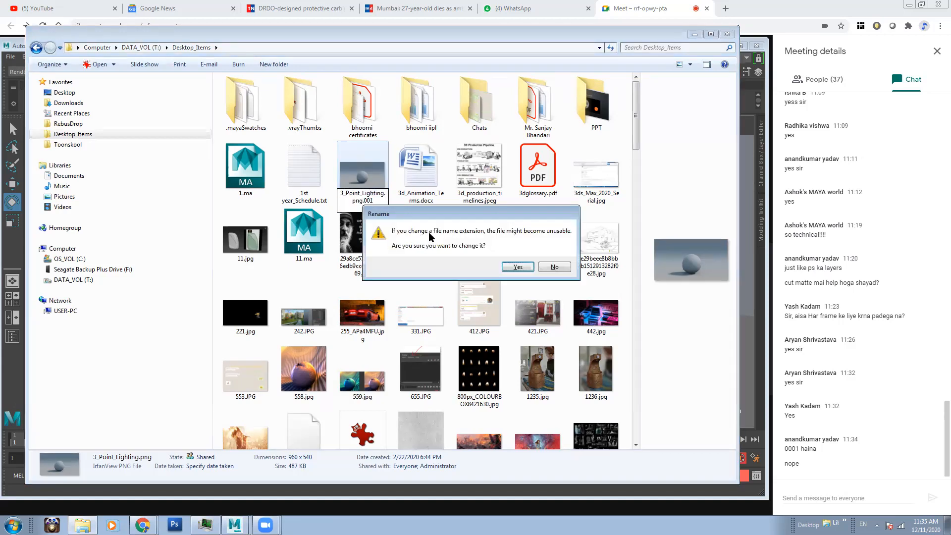
{"action": "left_click", "coordinate": [518, 267]}
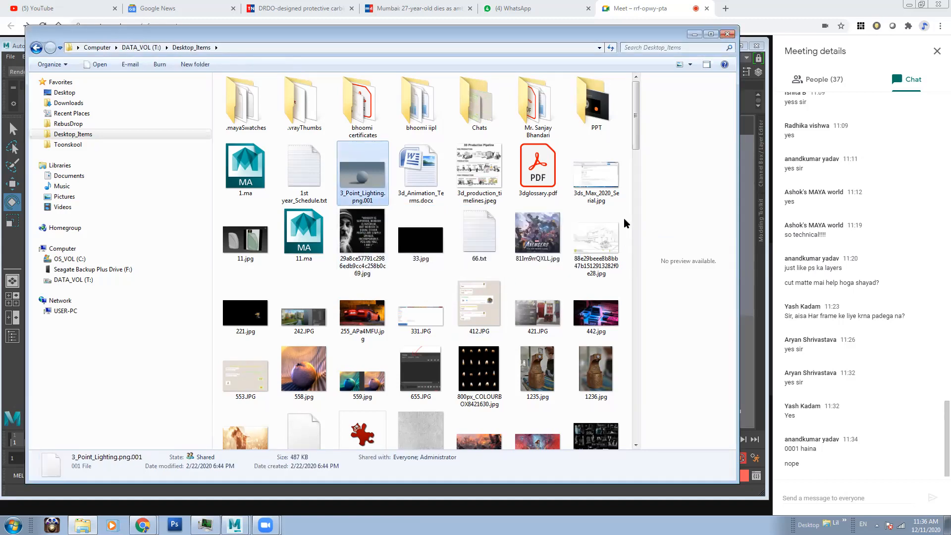
Try to open 3_Point_Lighting.png.001 and dismiss the program selection dialog.
{"action": "double_click", "coordinate": [366, 174]}
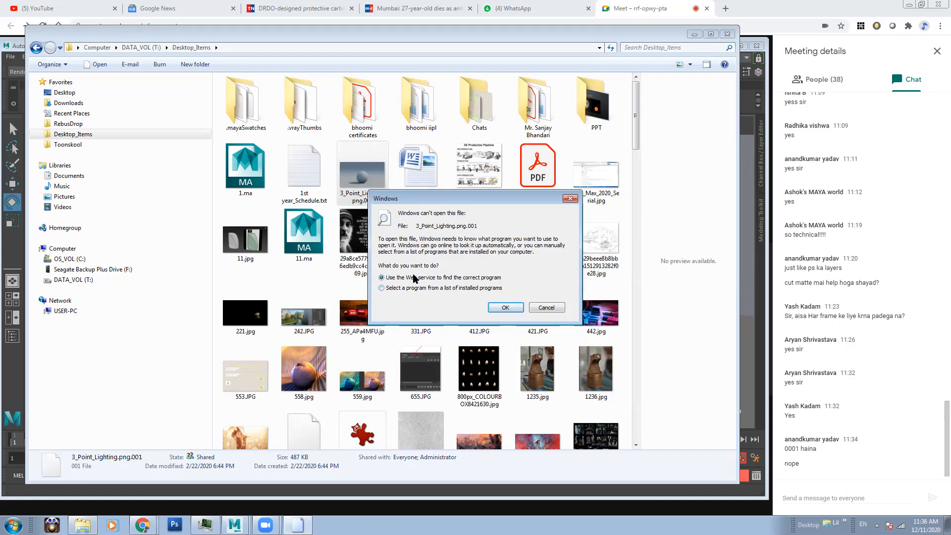
{"action": "left_click", "coordinate": [415, 290]}
{"action": "left_click", "coordinate": [546, 307]}
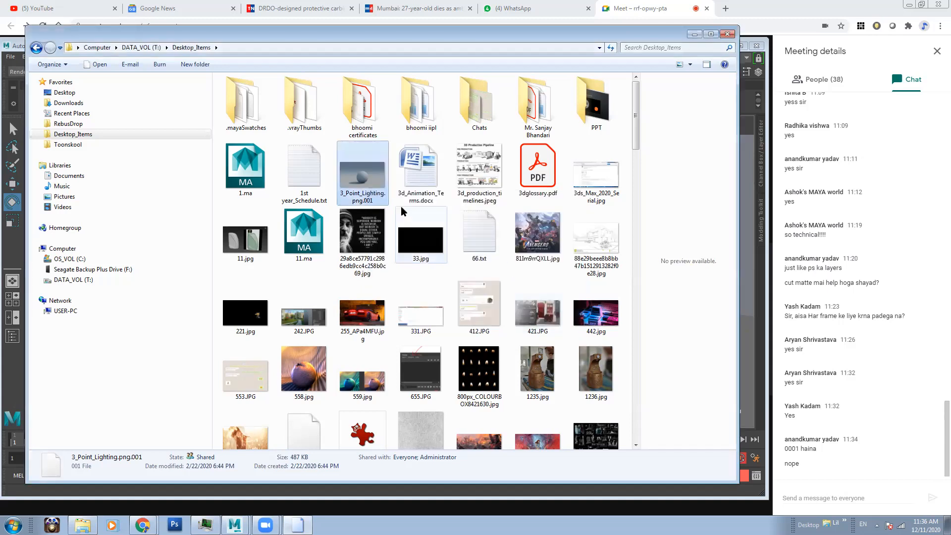
Restore the file's name to 3_Point_Lighting.png by removing the .001 suffix, accepting the extension change.
{"action": "left_click", "coordinate": [368, 200]}
{"action": "left_click", "coordinate": [376, 201]}
{"action": "key", "text": "BackSpace"}
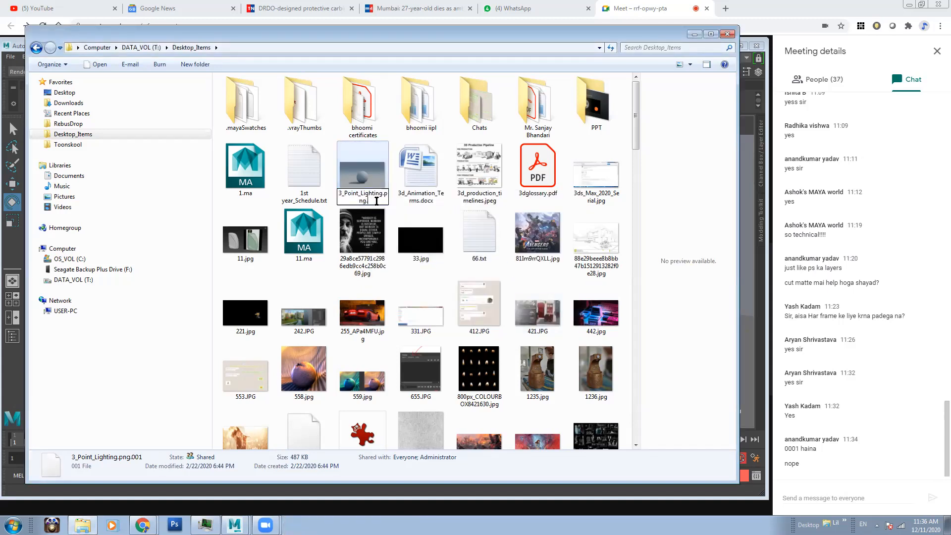
{"action": "left_click", "coordinate": [626, 252]}
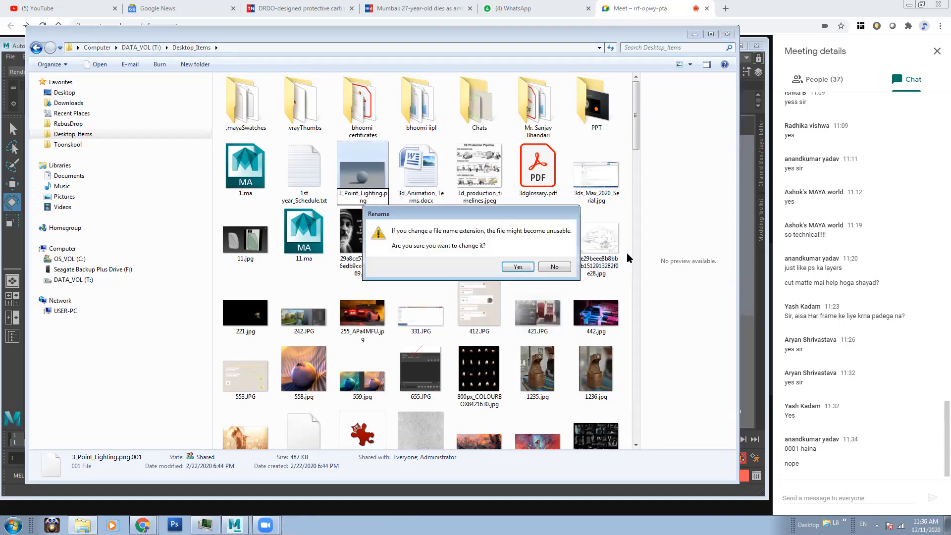
{"action": "left_click", "coordinate": [519, 267]}
{"action": "left_click", "coordinate": [513, 266]}
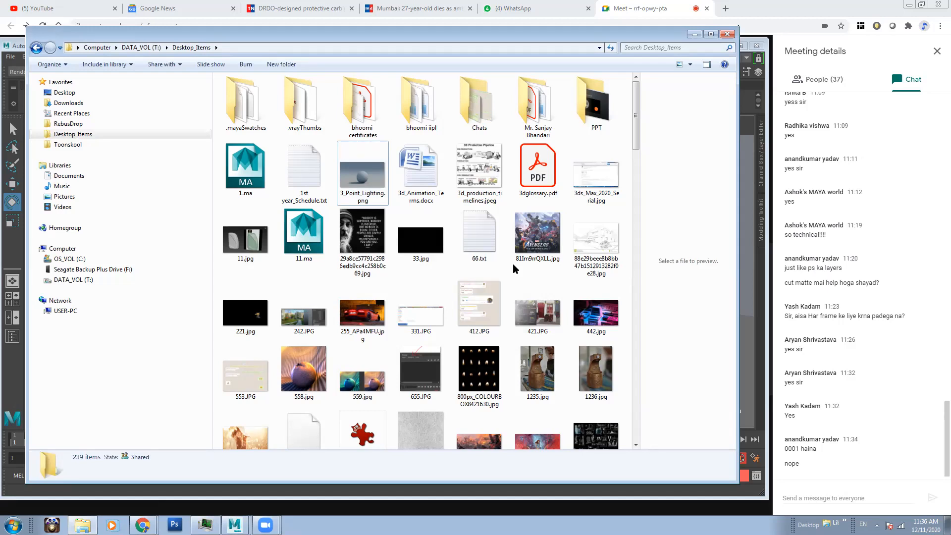
View 3_Point_Lighting.png in the image viewer, close it, and check which programs the file can be opened with.
{"action": "double_click", "coordinate": [369, 185]}
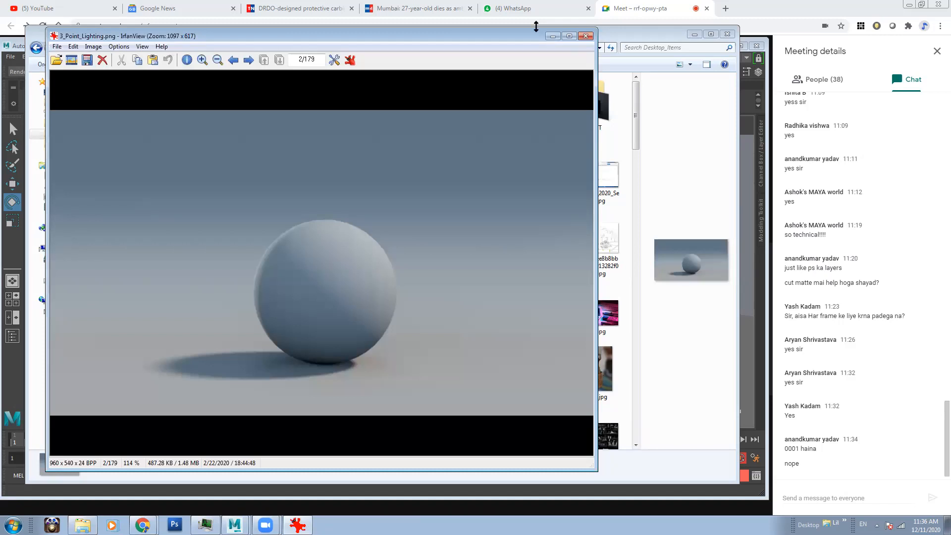
{"action": "key", "text": "Escape"}
{"action": "right_click", "coordinate": [378, 174]}
{"action": "mouse_move", "coordinate": [471, 295]}
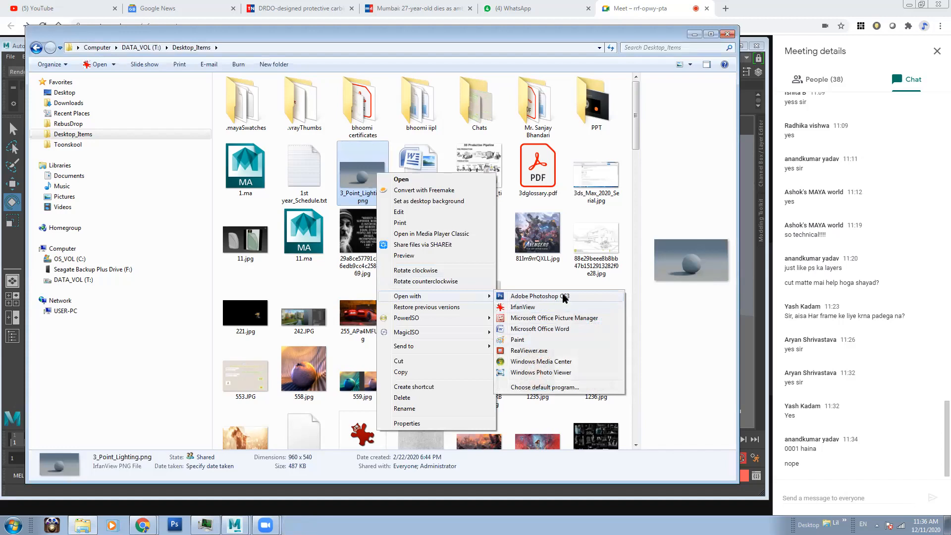
{"action": "left_click", "coordinate": [663, 203]}
Switch back to Maya and set the Frame/Animation ext of Bg_Static_Collection's render settings to name.#.ext.
{"action": "left_click", "coordinate": [694, 34]}
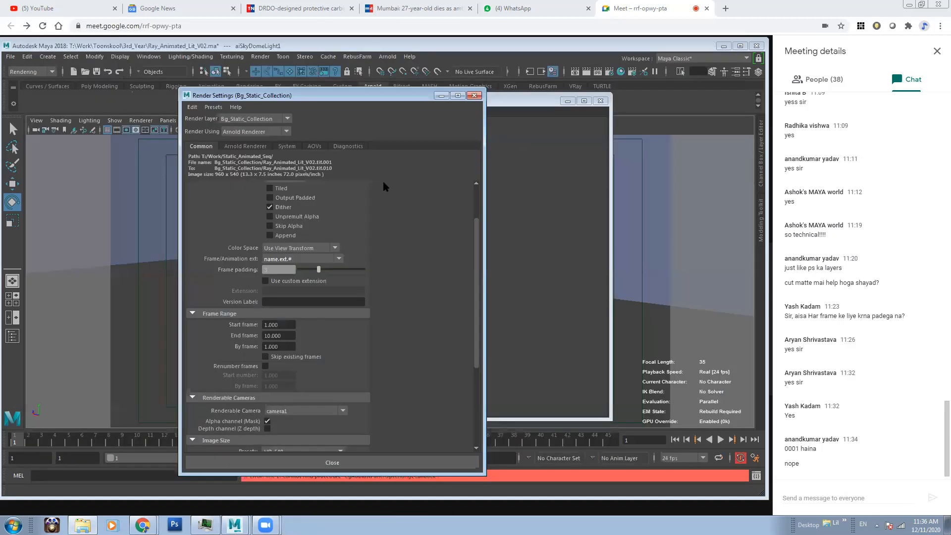
{"action": "left_click", "coordinate": [291, 258]}
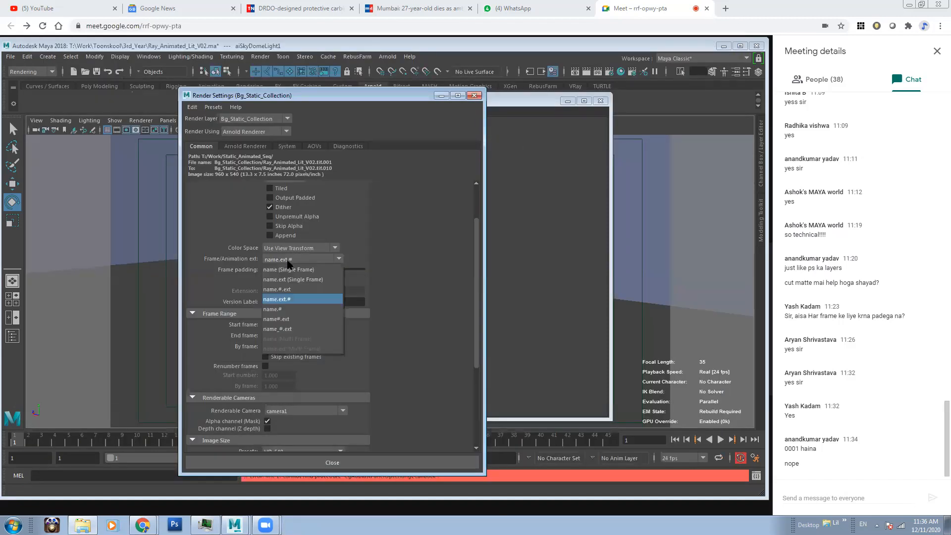
{"action": "left_click", "coordinate": [291, 290]}
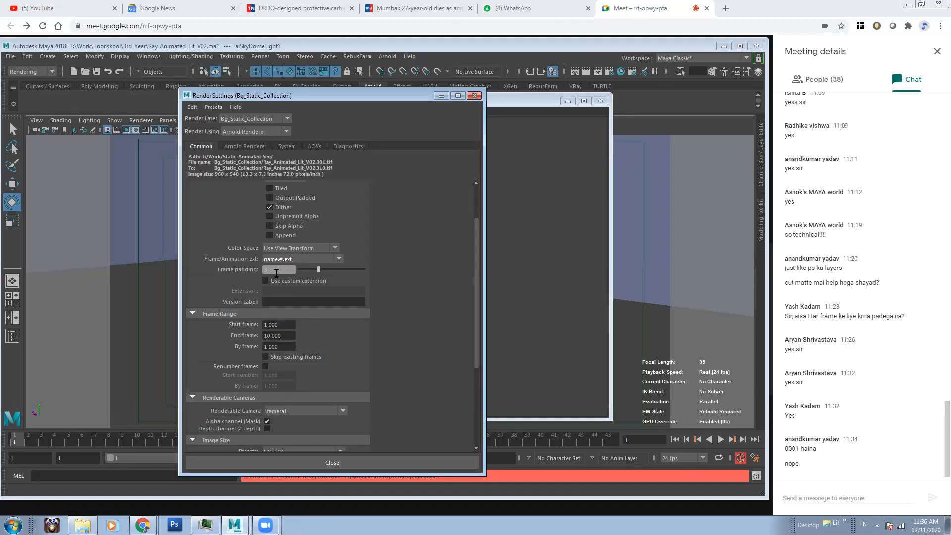
Set the end frame of the render frame range to 45.
{"action": "scroll", "coordinate": [320, 315], "scroll_direction": "down", "scroll_amount": 2}
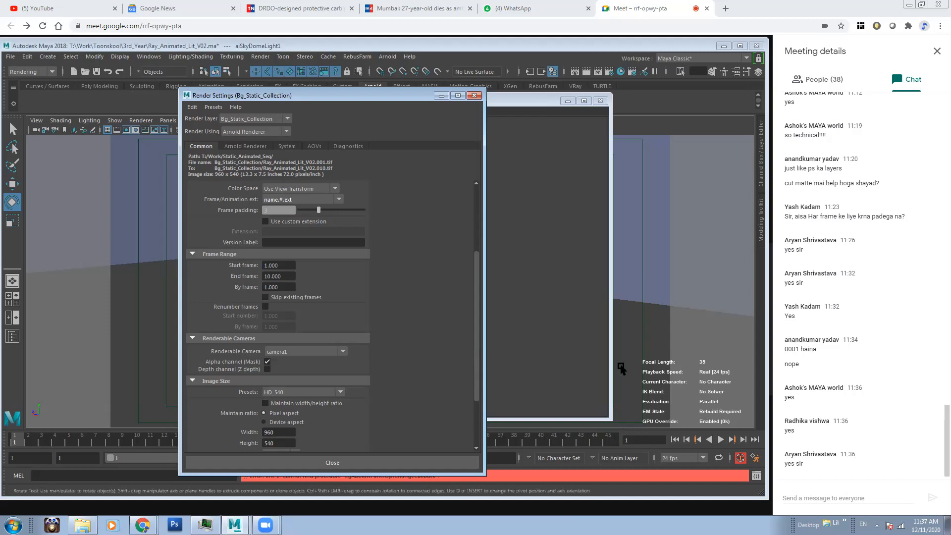
{"action": "left_click_drag", "start_coordinate": [286, 276], "coordinate": [250, 272]}
{"action": "type", "text": "45"}
{"action": "key", "text": "Return"}
{"action": "left_click", "coordinate": [278, 277]}
{"action": "left_click_drag", "start_coordinate": [296, 275], "coordinate": [238, 273]}
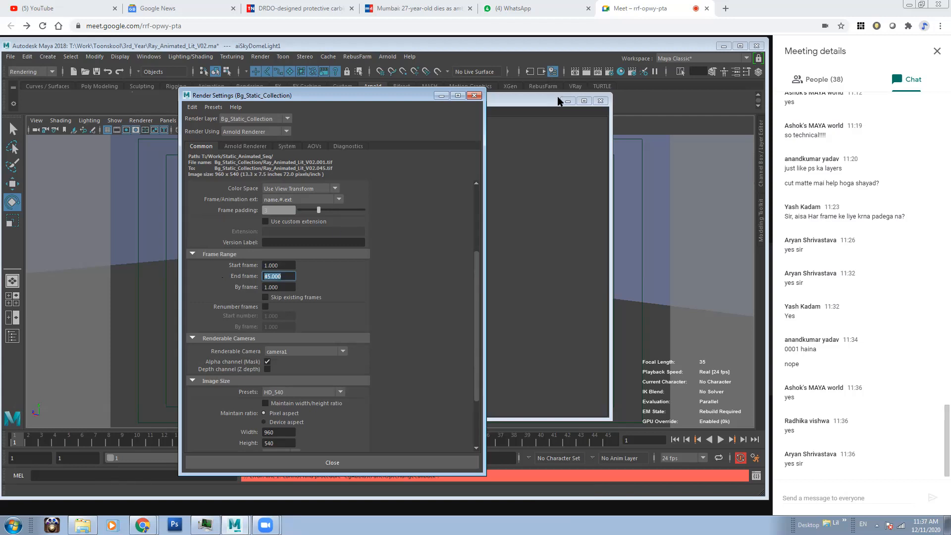
With Render Setup and Render Settings side by side, create an absolute override of the end frame for Bg_Static_Collection and set it to 1.
{"action": "left_click", "coordinate": [633, 73]}
{"action": "left_click", "coordinate": [269, 222]}
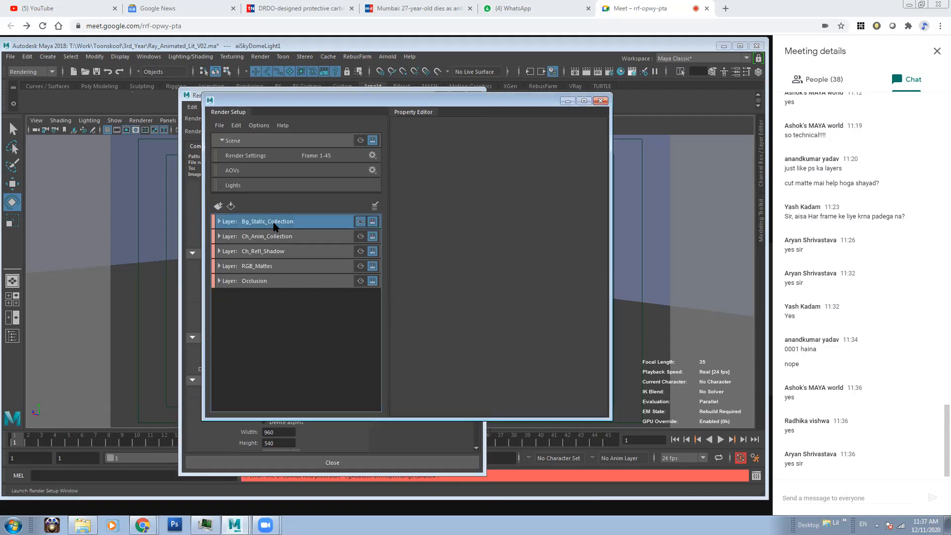
{"action": "left_click_drag", "start_coordinate": [448, 100], "coordinate": [304, 113]}
{"action": "left_click_drag", "start_coordinate": [388, 99], "coordinate": [588, 99]}
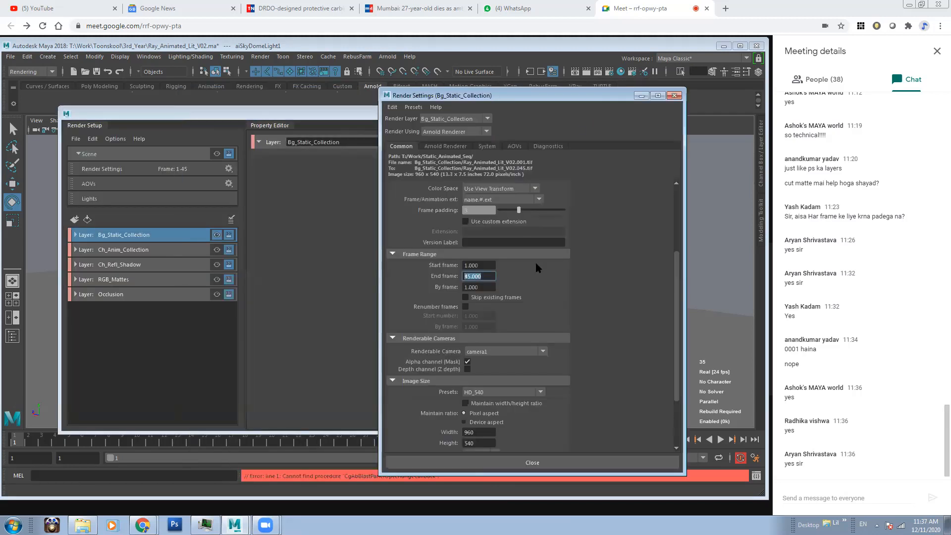
{"action": "right_click", "coordinate": [457, 277]}
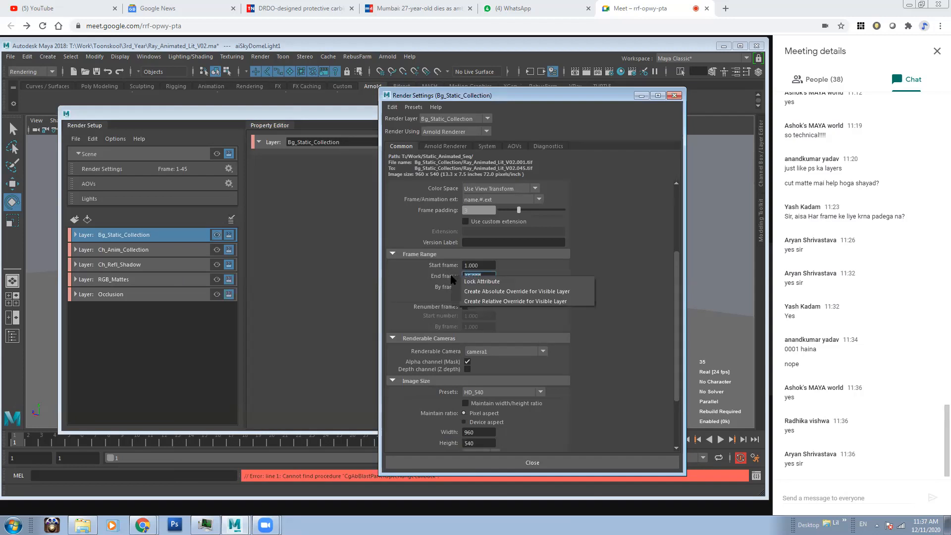
{"action": "left_click", "coordinate": [486, 293]}
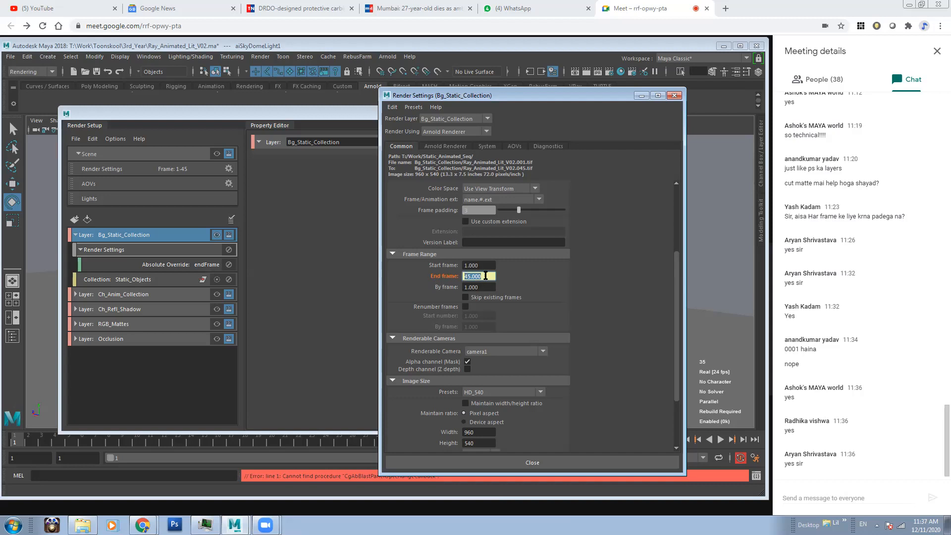
{"action": "type", "text": "1"}
{"action": "key", "text": "Return"}
Reposition the Render Setup window and make Ch_Anim_Collection and Ch_Refl_Shadow visible in turn to check their frame ranges.
{"action": "left_click", "coordinate": [167, 375]}
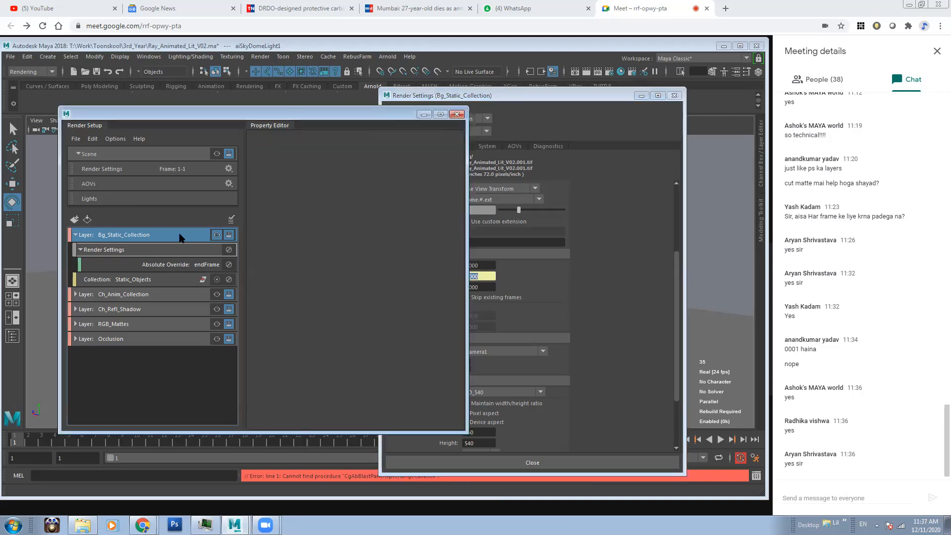
{"action": "double_click", "coordinate": [286, 115]}
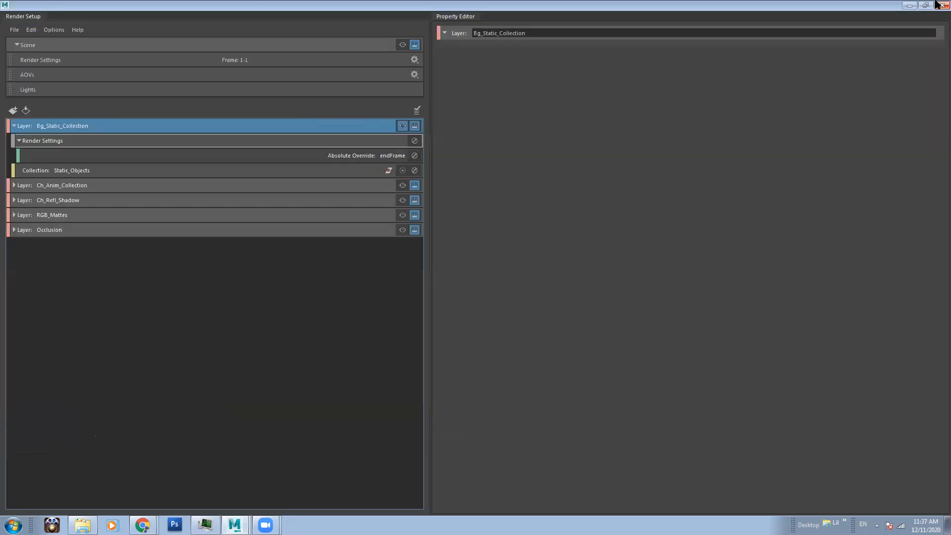
{"action": "left_click", "coordinate": [925, 5]}
{"action": "left_click_drag", "start_coordinate": [398, 110], "coordinate": [333, 130]}
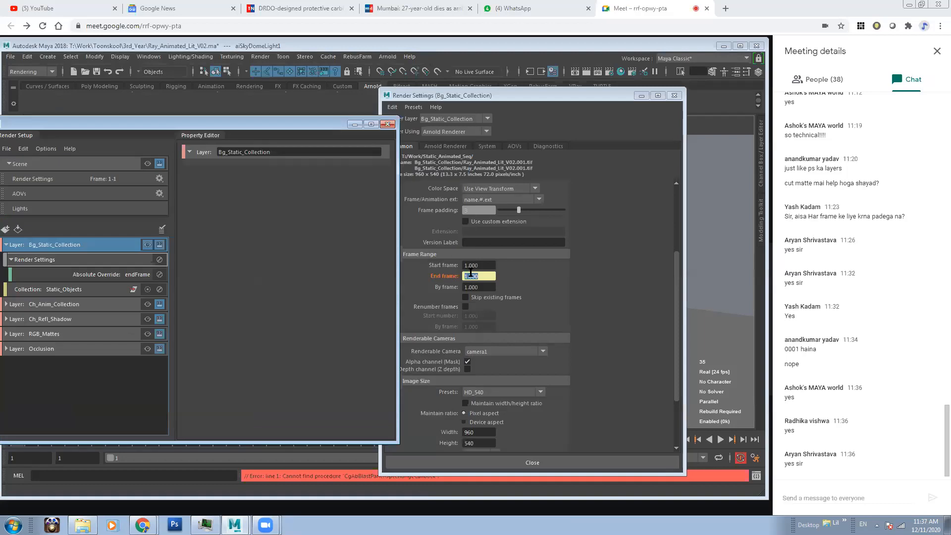
{"action": "left_click_drag", "start_coordinate": [218, 125], "coordinate": [257, 120]}
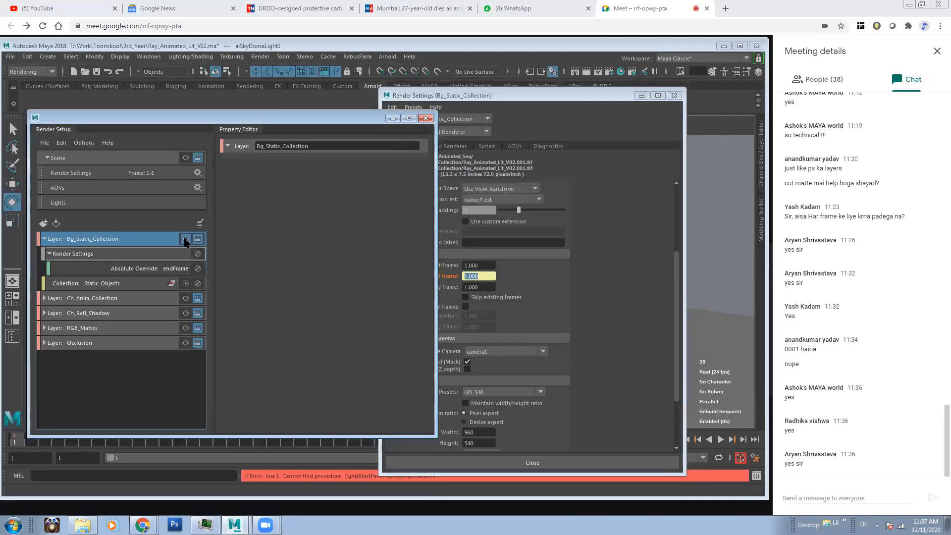
{"action": "left_click", "coordinate": [185, 298]}
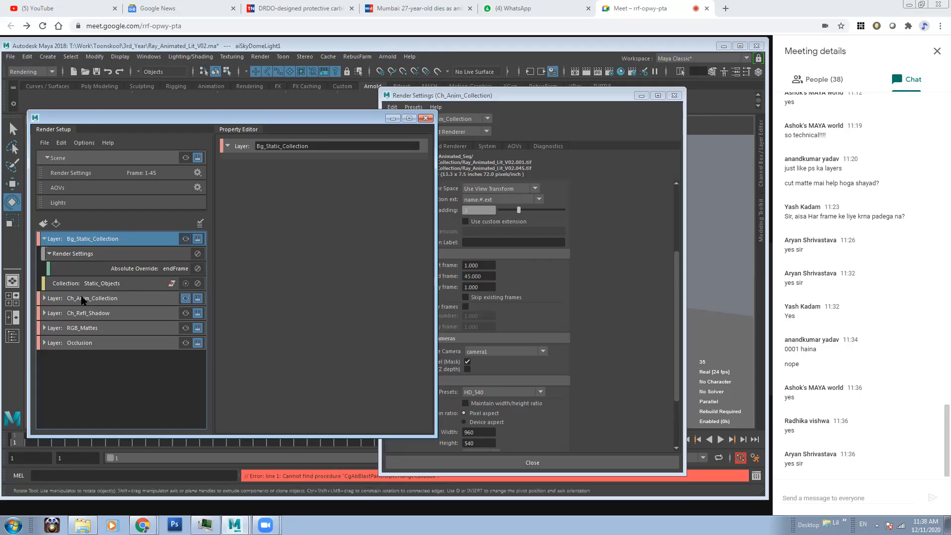
{"action": "left_click", "coordinate": [186, 313]}
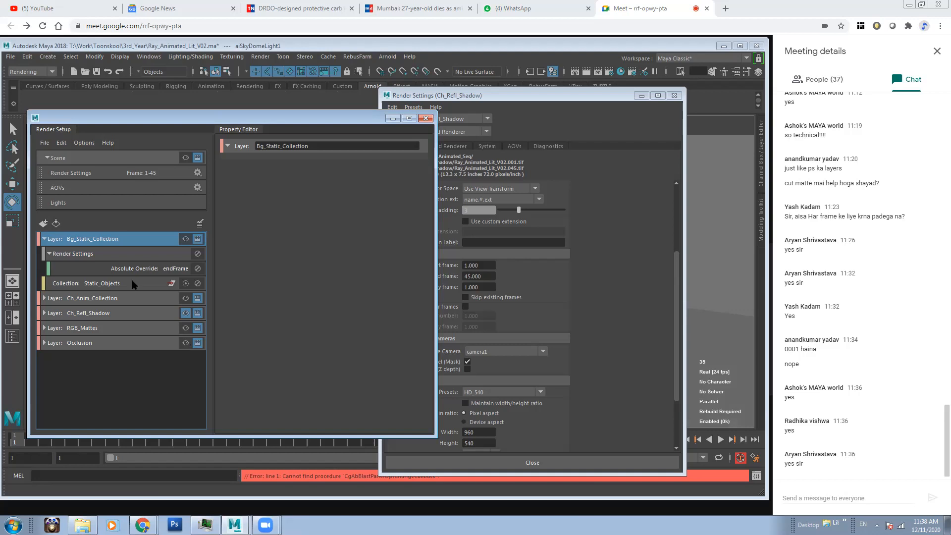
Collapse Bg_Static_Collection, make it the visible render layer, and open the Arnold RenderView.
{"action": "left_click", "coordinate": [45, 239]}
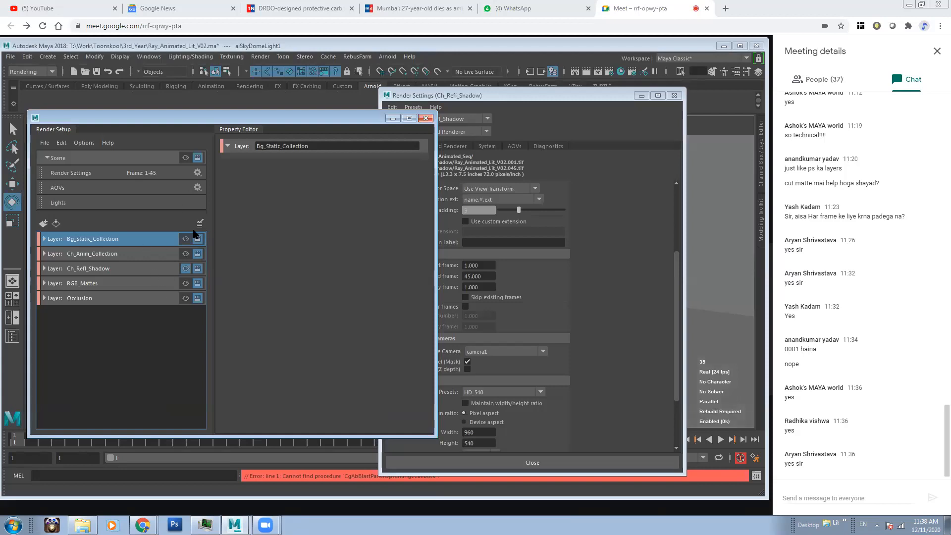
{"action": "left_click", "coordinate": [147, 351]}
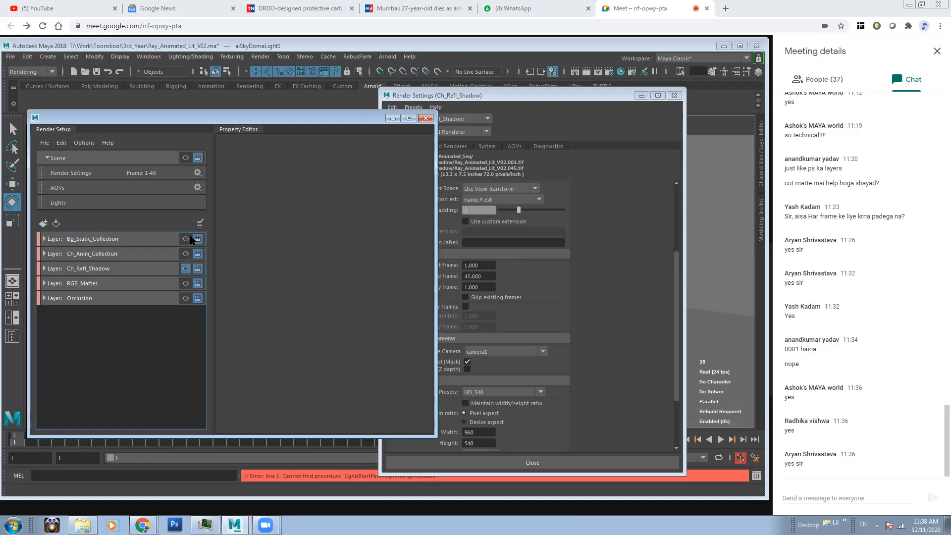
{"action": "left_click", "coordinate": [185, 240]}
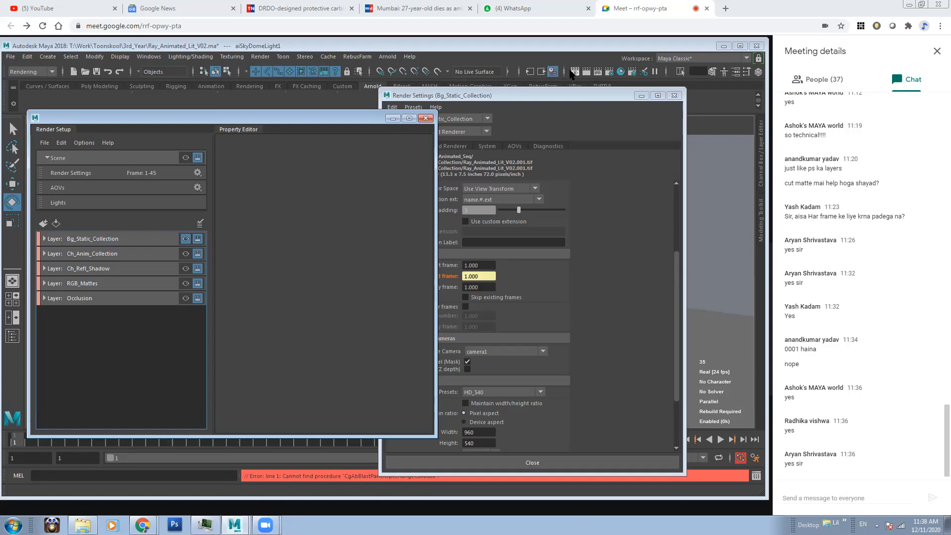
{"action": "left_click", "coordinate": [575, 72]}
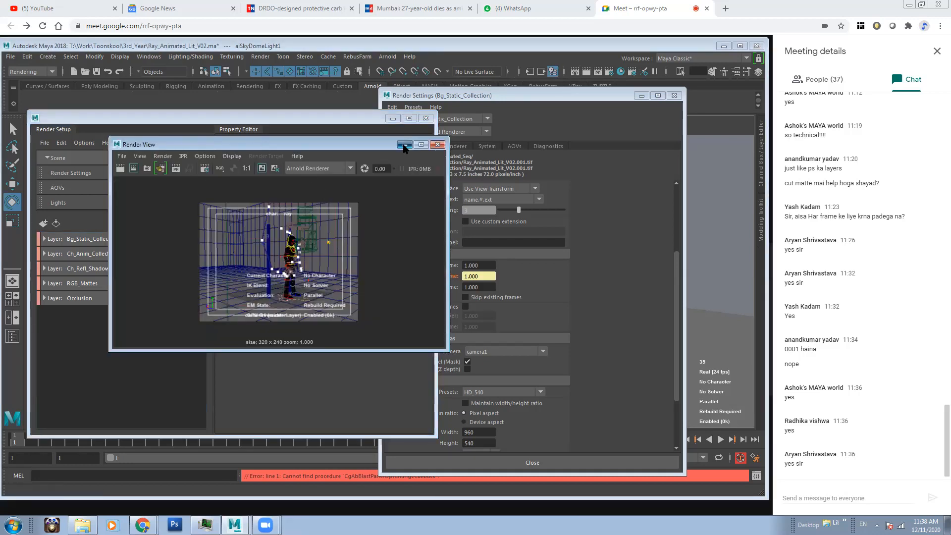
{"action": "left_click", "coordinate": [404, 145]}
{"action": "left_click", "coordinate": [387, 56]}
{"action": "left_click", "coordinate": [411, 82]}
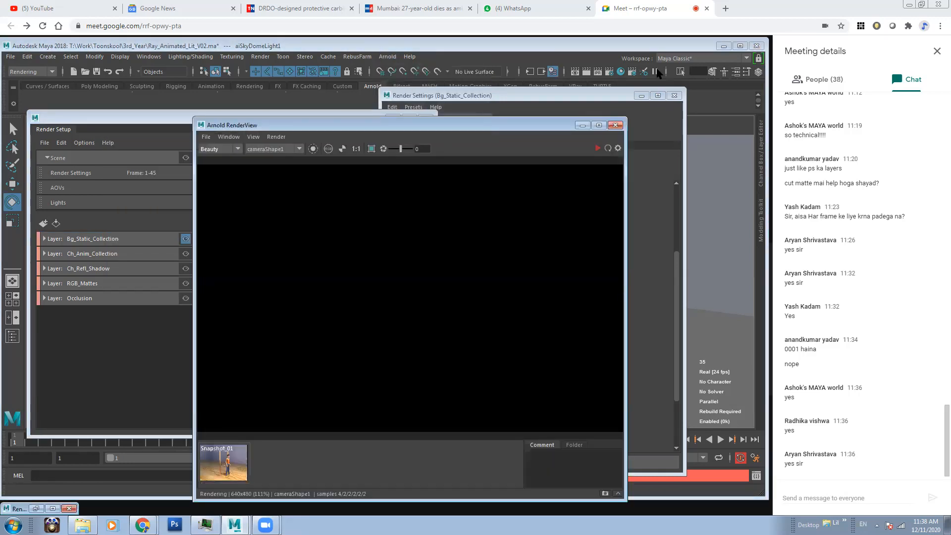
Lower the Arnold Camera (AA) samples to 1 in the render settings and minimize the settings window.
{"action": "left_click", "coordinate": [609, 71]}
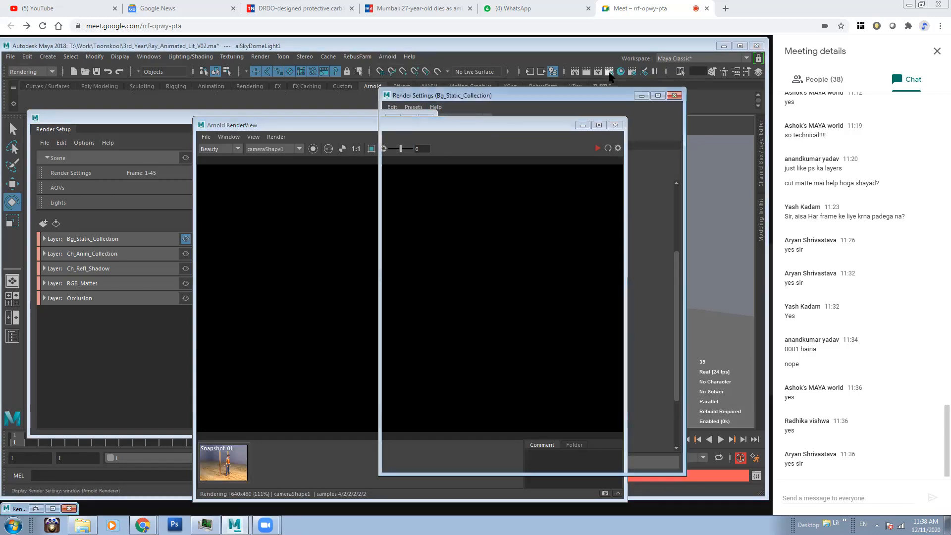
{"action": "left_click", "coordinate": [460, 148]}
{"action": "left_click", "coordinate": [510, 198]}
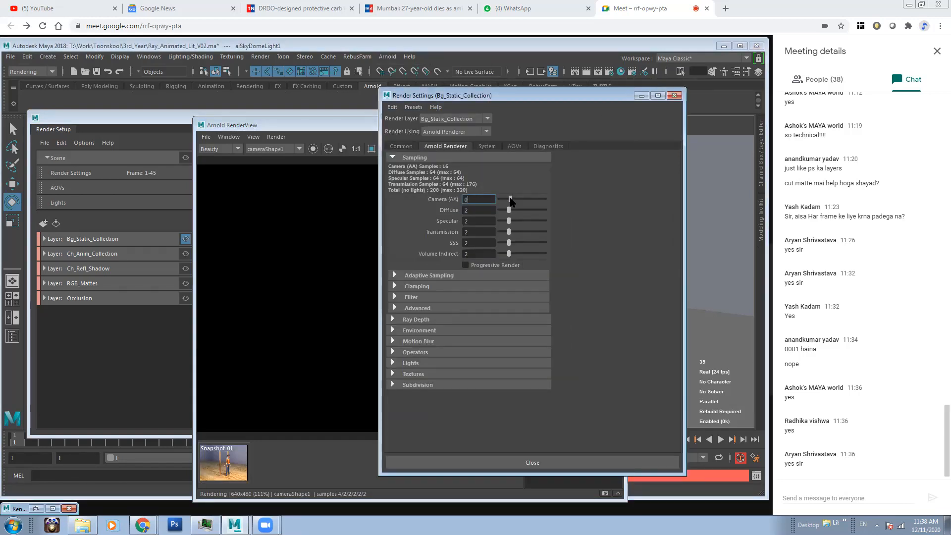
{"action": "left_click", "coordinate": [641, 95]}
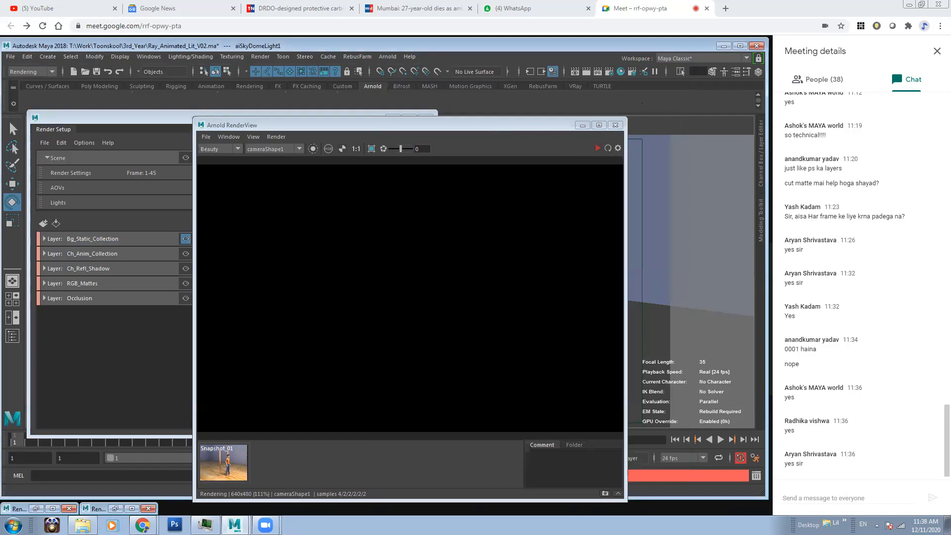
Render the Bg_Static_Collection layer in the Arnold RenderView and store a snapshot of the result.
{"action": "scroll", "coordinate": [461, 271], "scroll_direction": "down", "scroll_amount": 2}
{"action": "middle_click_drag", "start_coordinate": [462, 271], "coordinate": [443, 272]}
{"action": "left_click", "coordinate": [597, 148]}
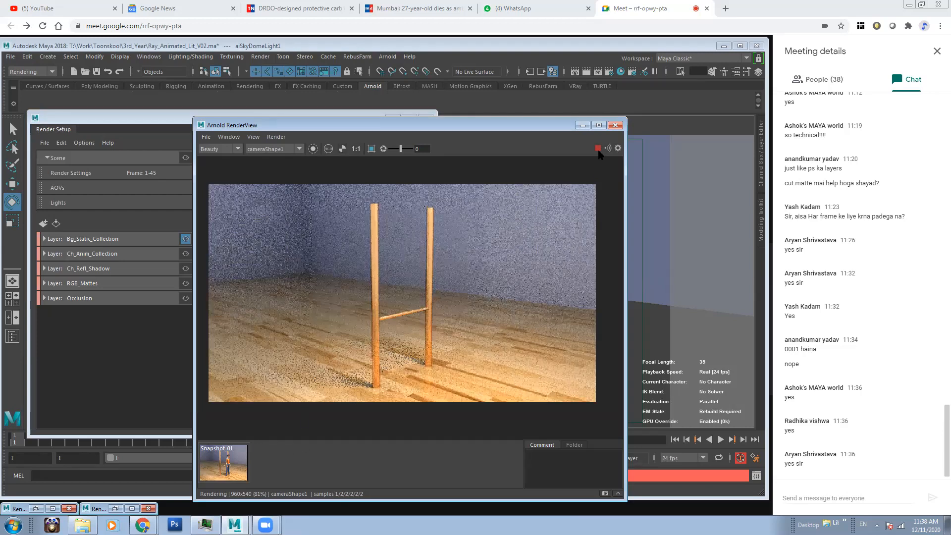
{"action": "left_click", "coordinate": [605, 493]}
Make Ch_Anim_Collection the visible layer, render it in the Arnold RenderView, and store a snapshot.
{"action": "left_click", "coordinate": [186, 254]}
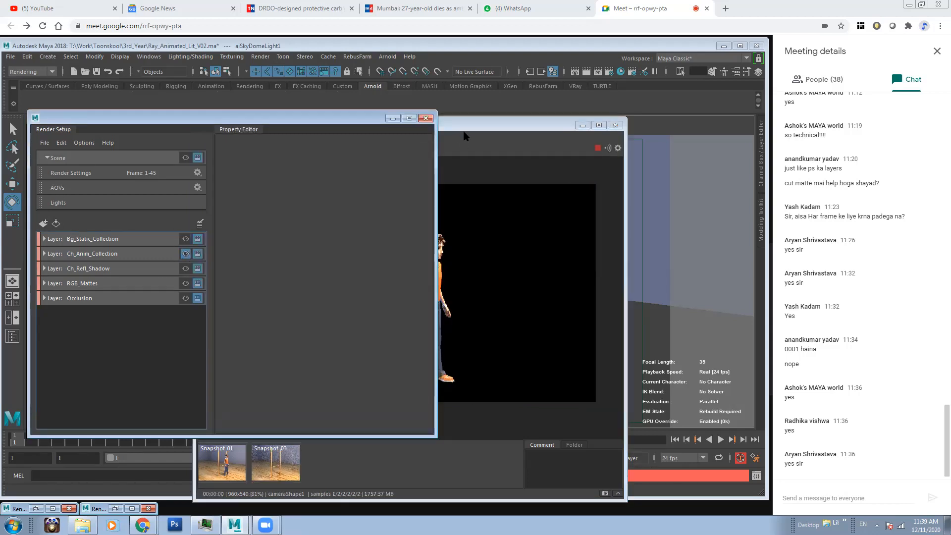
{"action": "left_click", "coordinate": [480, 163]}
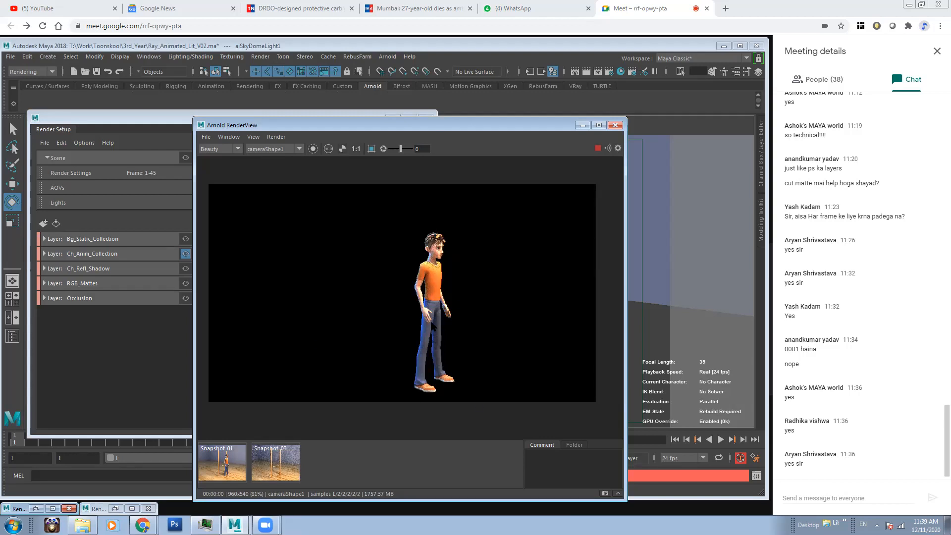
{"action": "left_click", "coordinate": [605, 494]}
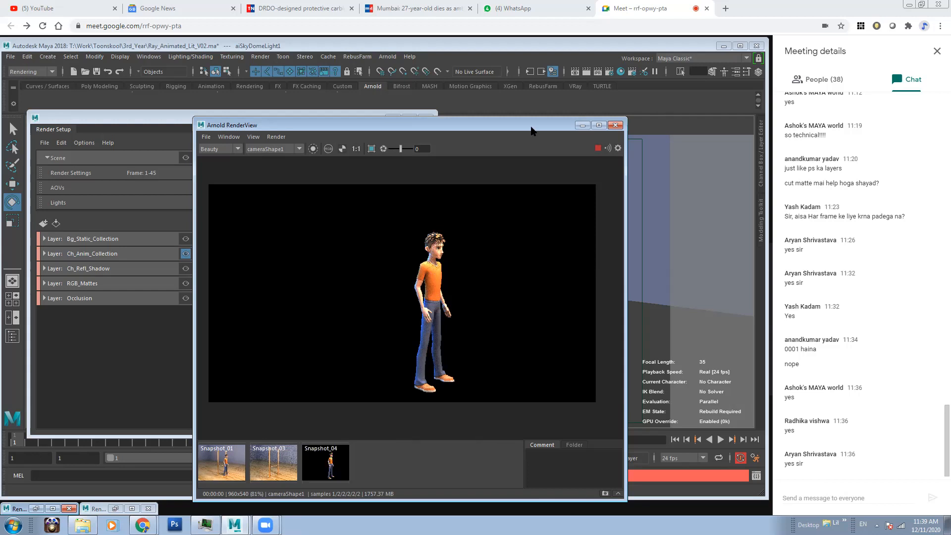
Render the Ch_Refl_Shadow layer, comparing its color and alpha channels, and store a snapshot of the color view.
{"action": "left_click", "coordinate": [185, 271]}
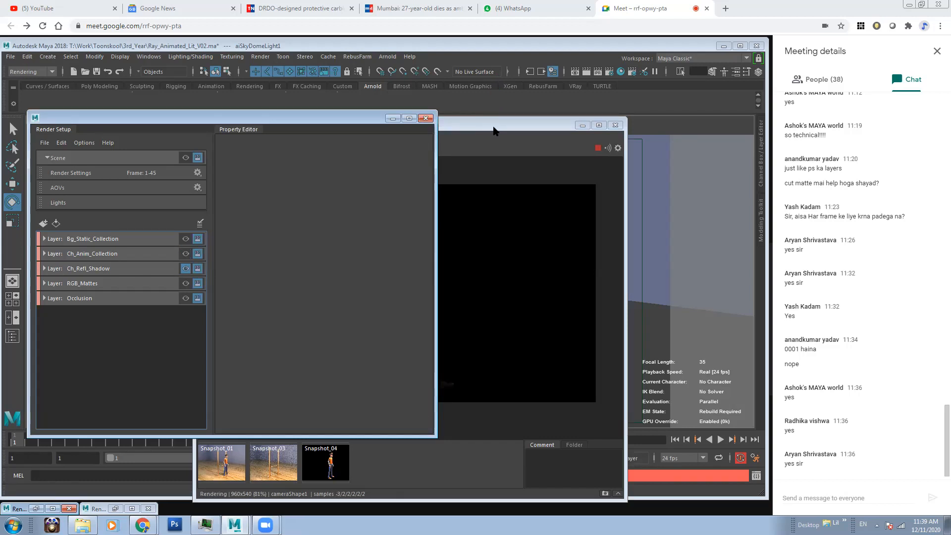
{"action": "left_click", "coordinate": [493, 128]}
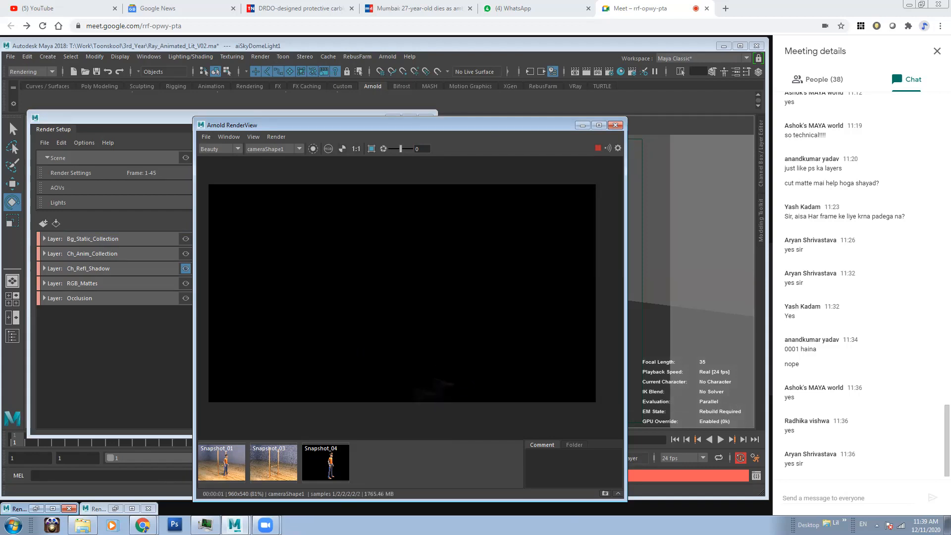
{"action": "left_click", "coordinate": [343, 149]}
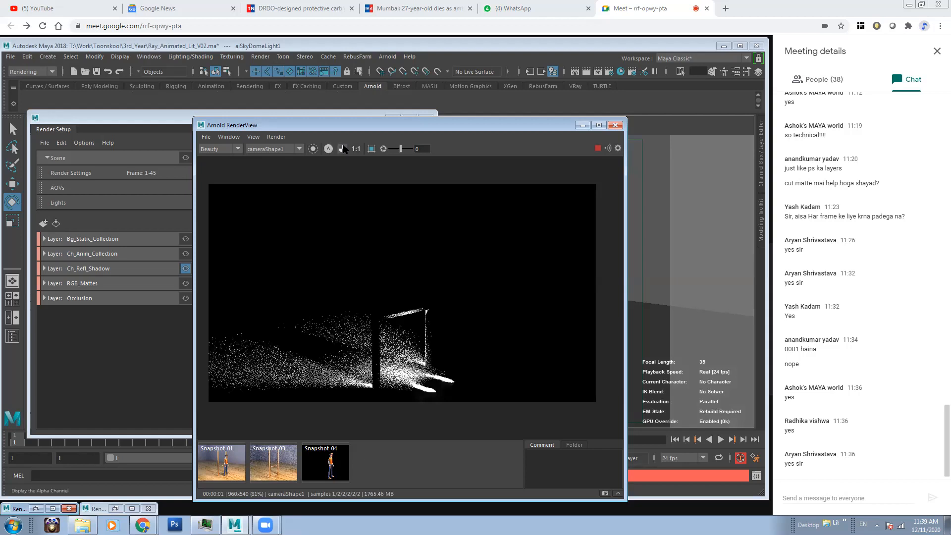
{"action": "left_click", "coordinate": [342, 148]}
{"action": "left_click", "coordinate": [343, 147]}
{"action": "left_click", "coordinate": [342, 148]}
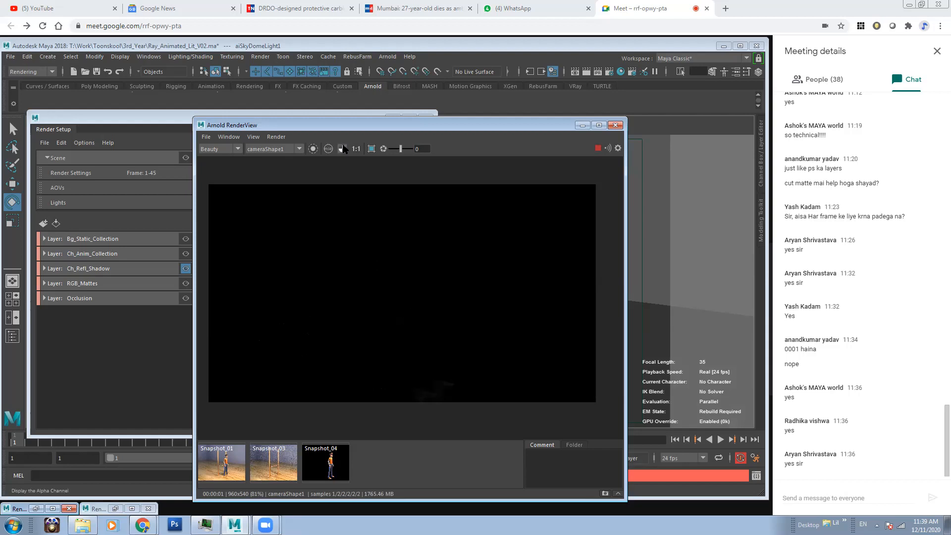
{"action": "left_click", "coordinate": [342, 147]}
{"action": "left_click", "coordinate": [343, 148]}
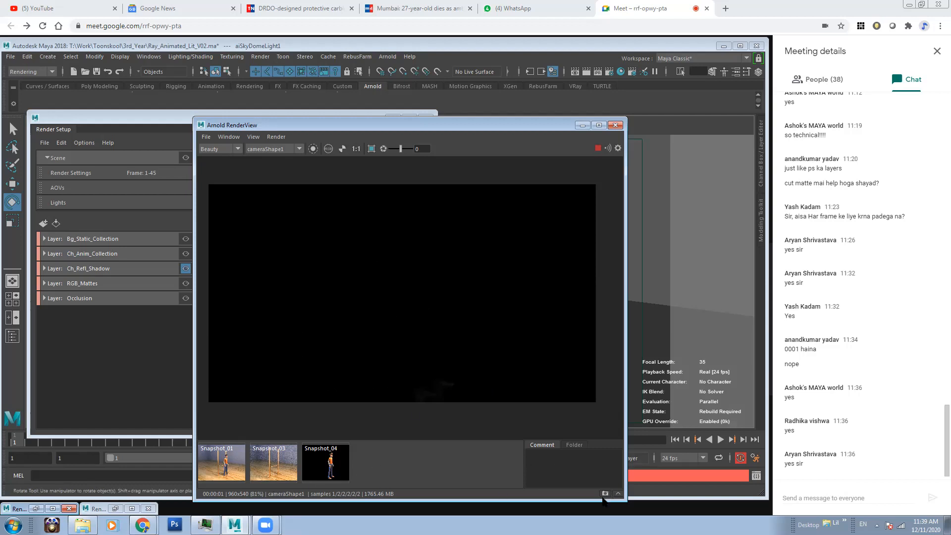
{"action": "left_click", "coordinate": [606, 493]}
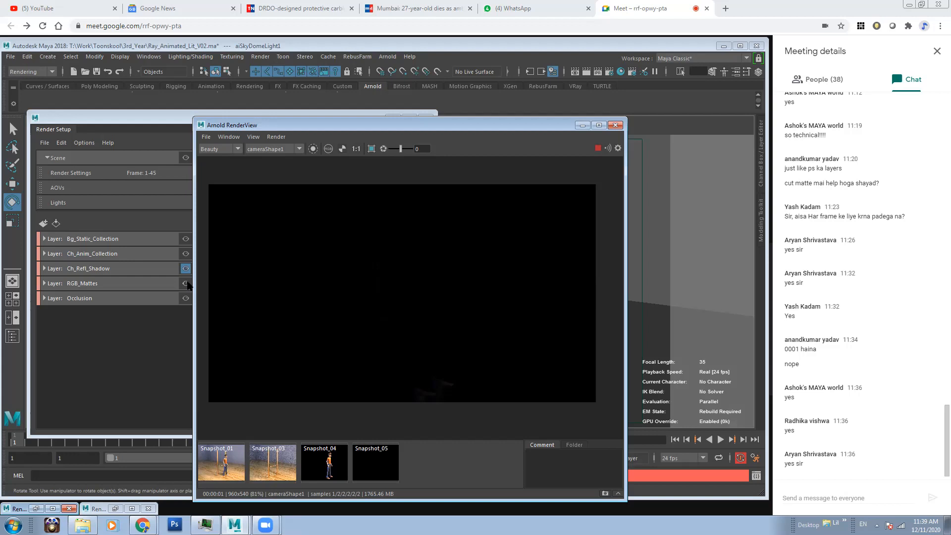
Make RGB_Mattes the visible layer, render it in the Arnold RenderView, and store a snapshot.
{"action": "left_click", "coordinate": [185, 282]}
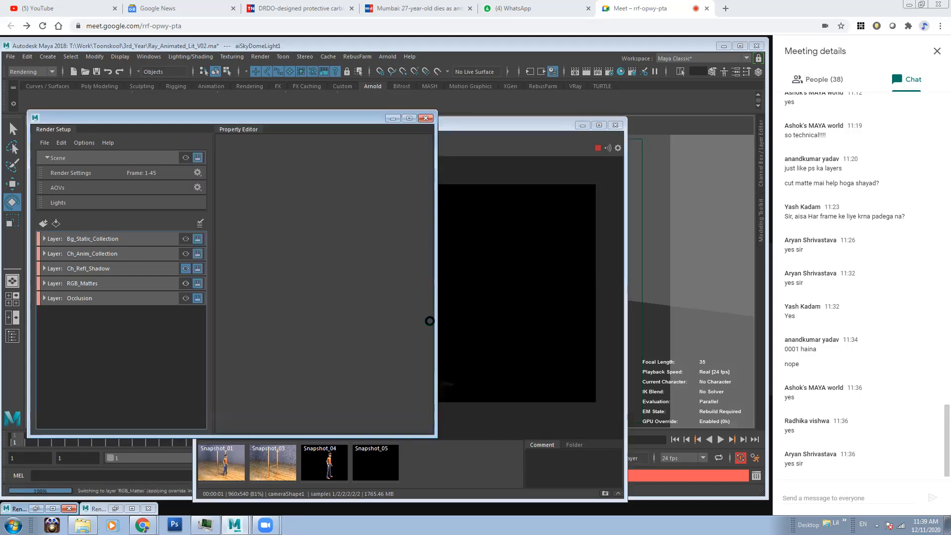
{"action": "left_click", "coordinate": [510, 125]}
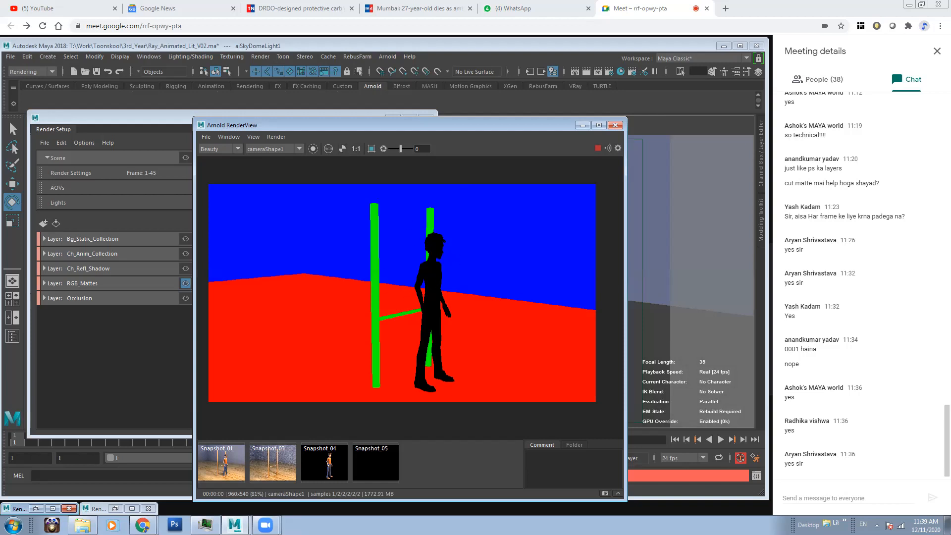
{"action": "left_click", "coordinate": [605, 493]}
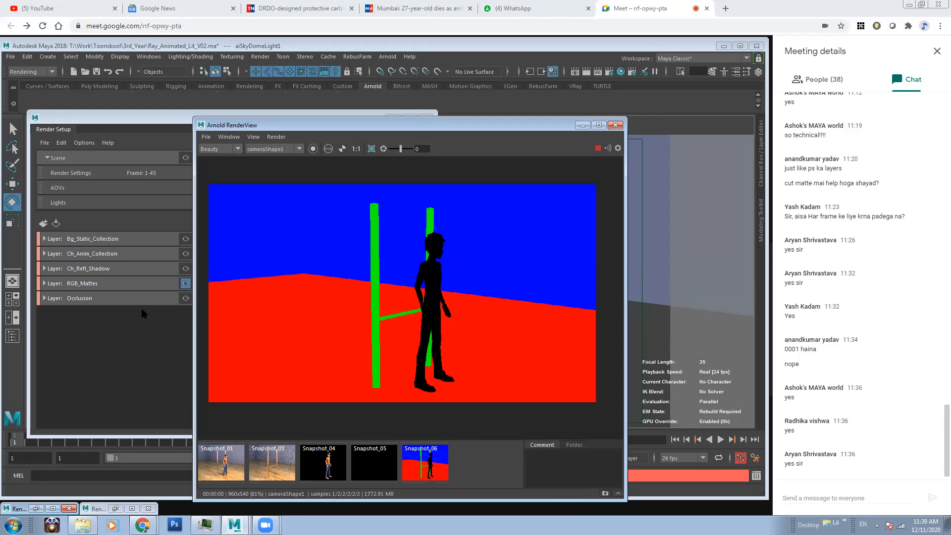
Switch the visible layer to Occlusion, render it in the Arnold RenderView, and store a snapshot.
{"action": "left_click", "coordinate": [185, 297]}
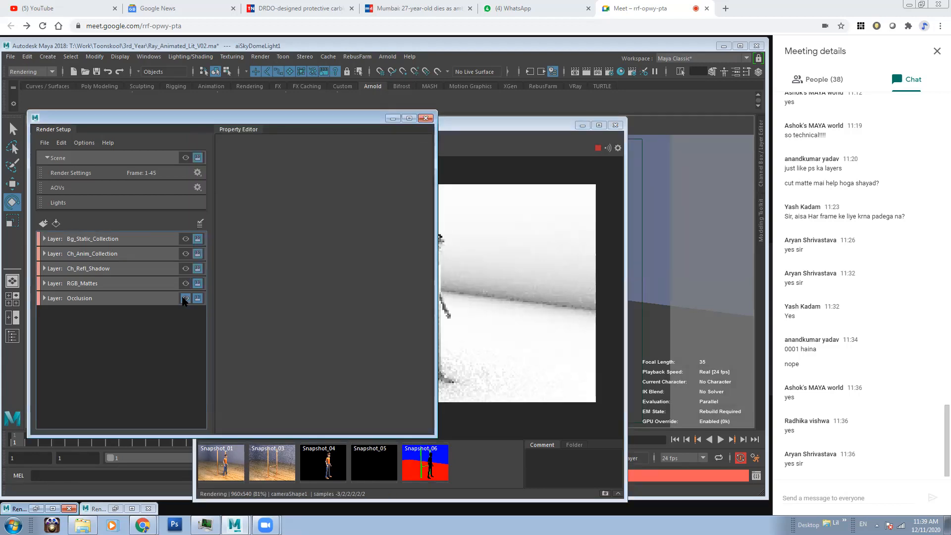
{"action": "left_click", "coordinate": [460, 258]}
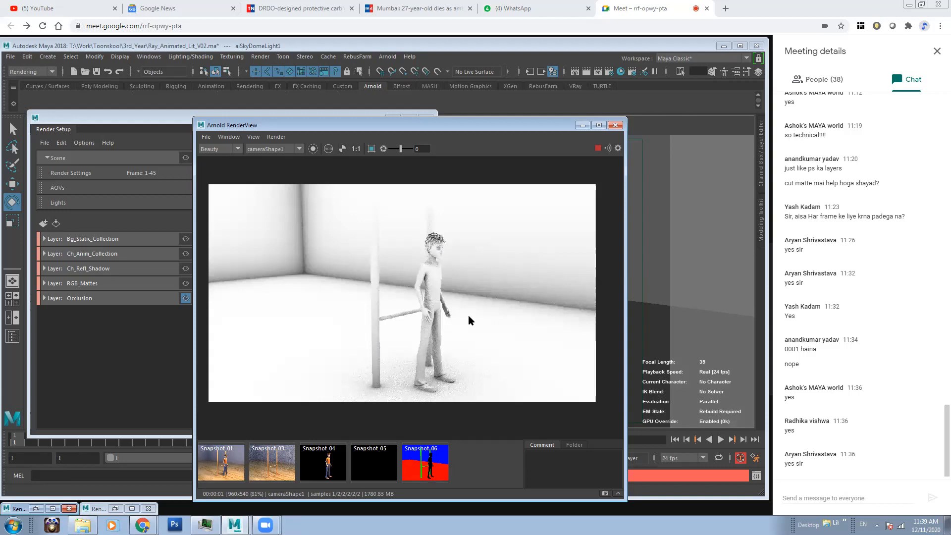
{"action": "left_click", "coordinate": [606, 494]}
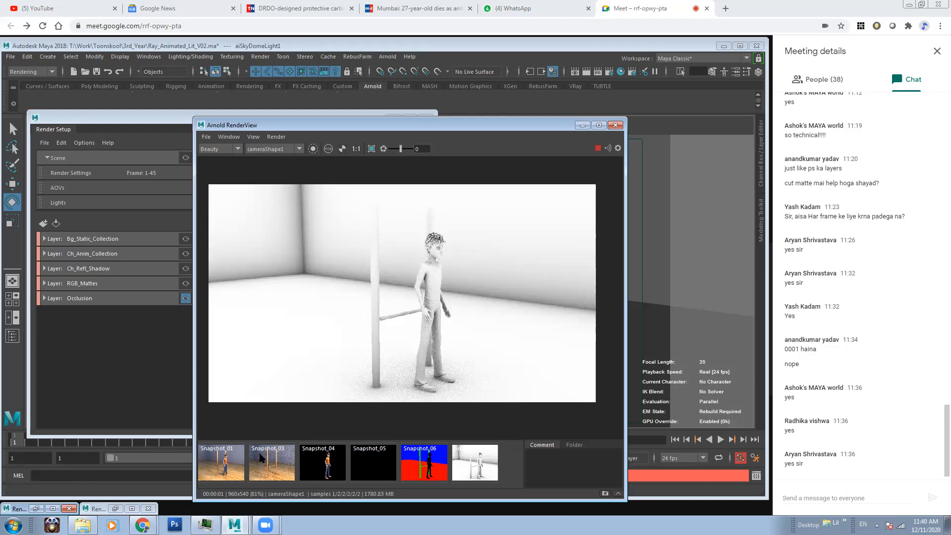
Review the stored layer snapshots one by one in the Arnold RenderView, ending with the first snapshot.
{"action": "left_click", "coordinate": [323, 463]}
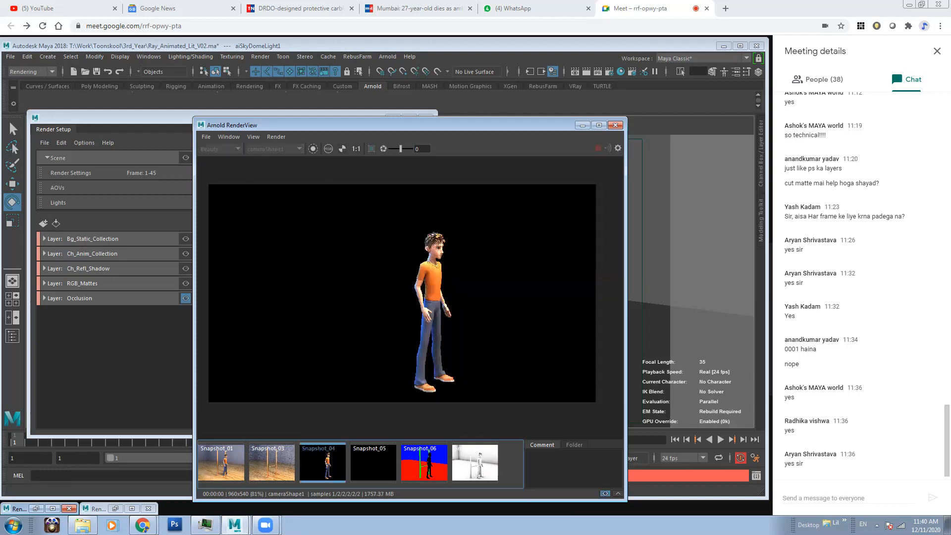
{"action": "left_click", "coordinate": [284, 463]}
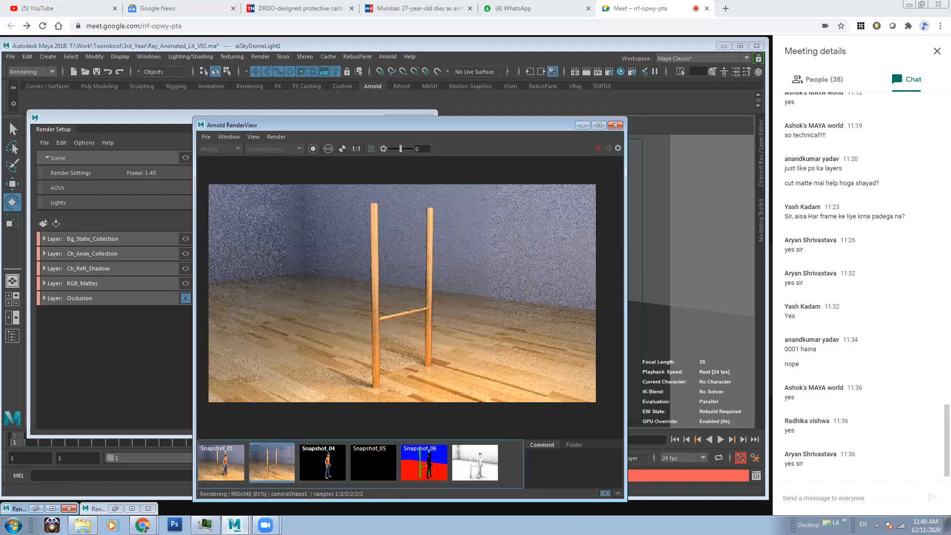
{"action": "left_click", "coordinate": [373, 463]}
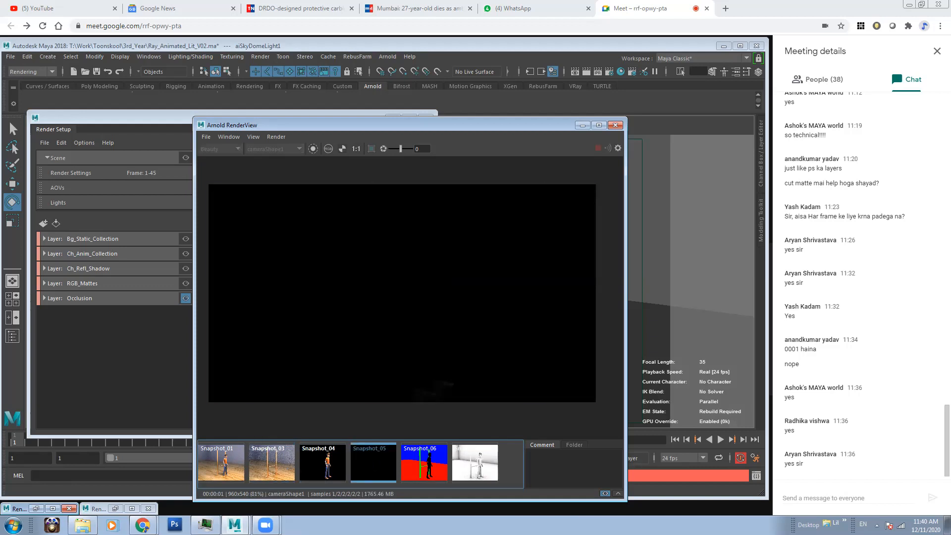
{"action": "left_click", "coordinate": [435, 467]}
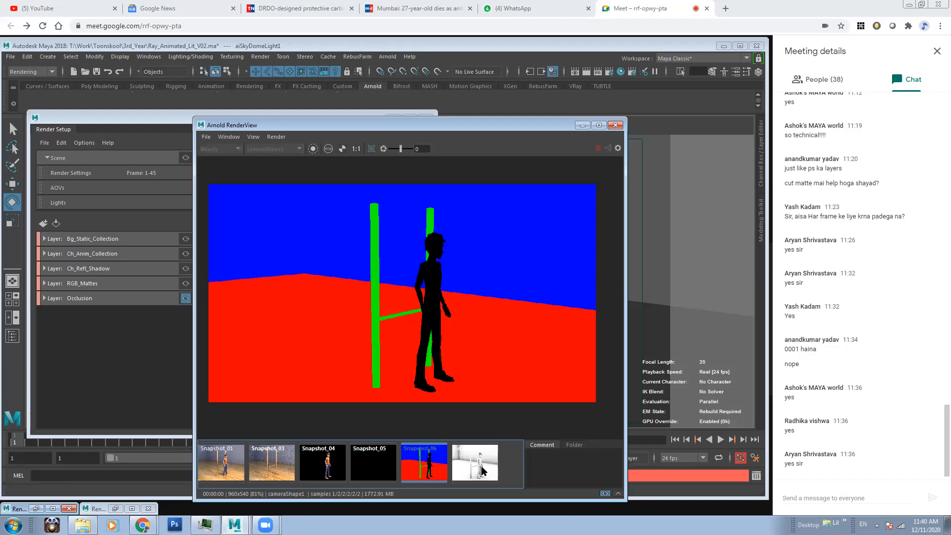
{"action": "left_click", "coordinate": [481, 469]}
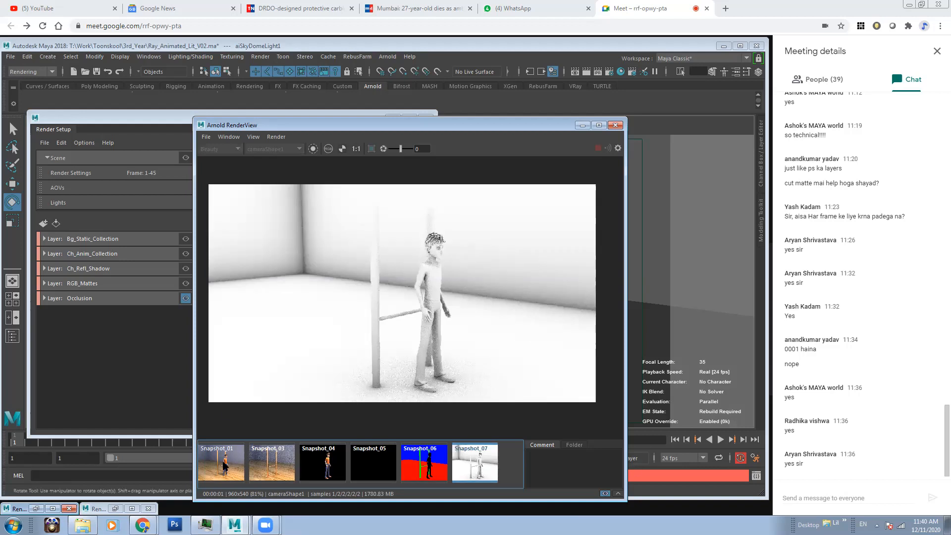
{"action": "left_click", "coordinate": [228, 463]}
{"action": "left_click", "coordinate": [220, 460]}
{"action": "left_click", "coordinate": [220, 461]}
{"action": "left_click", "coordinate": [221, 461]}
{"action": "left_click", "coordinate": [220, 462]}
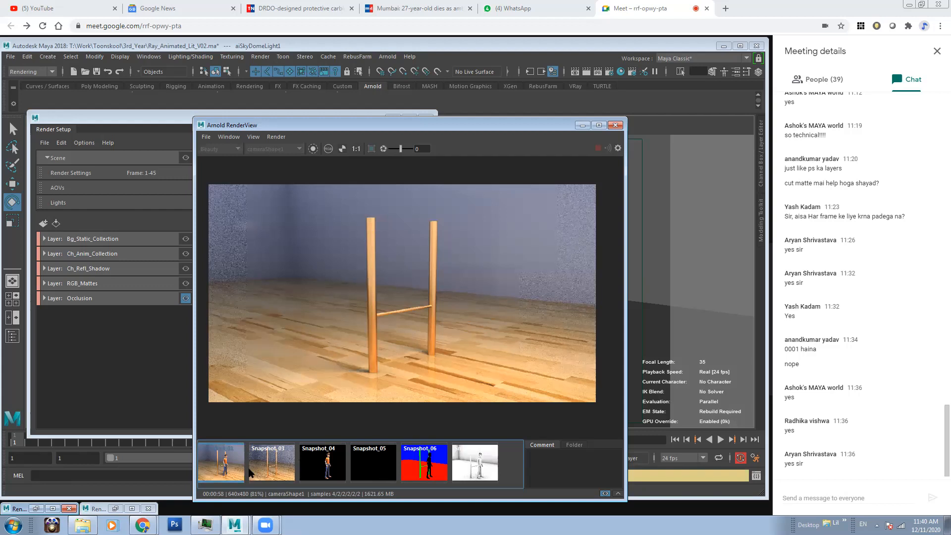
{"action": "left_click", "coordinate": [221, 468]}
{"action": "left_click", "coordinate": [227, 468]}
Make Bg_Static_Collection the visible layer and return to the first snapshot in the Arnold RenderView.
{"action": "left_click", "coordinate": [186, 238]}
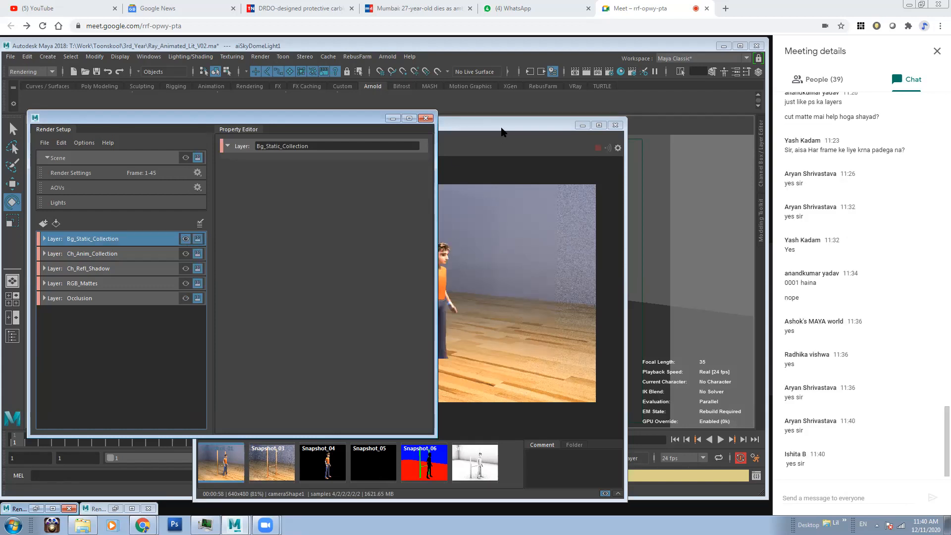
{"action": "left_click", "coordinate": [556, 374]}
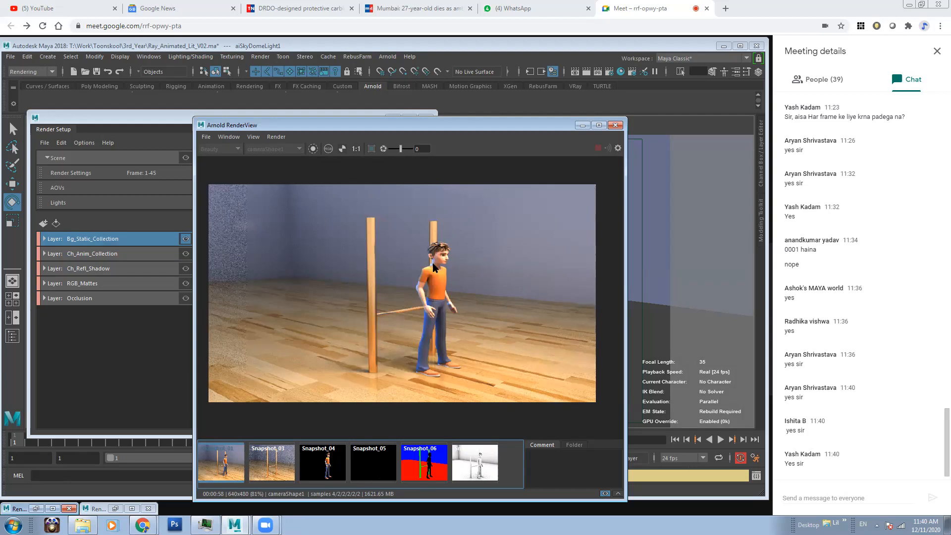
{"action": "scroll", "coordinate": [495, 271], "scroll_direction": "down", "scroll_amount": 1}
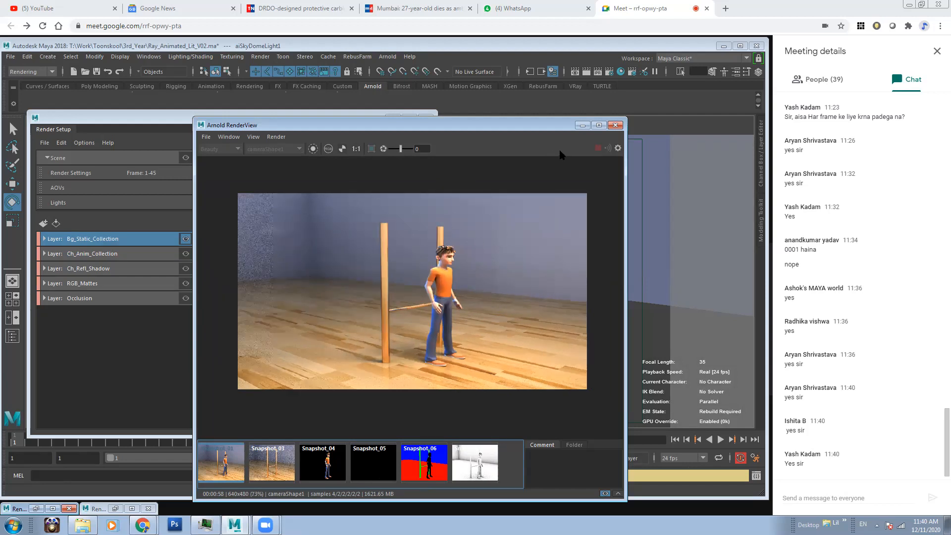
{"action": "left_click", "coordinate": [186, 122]}
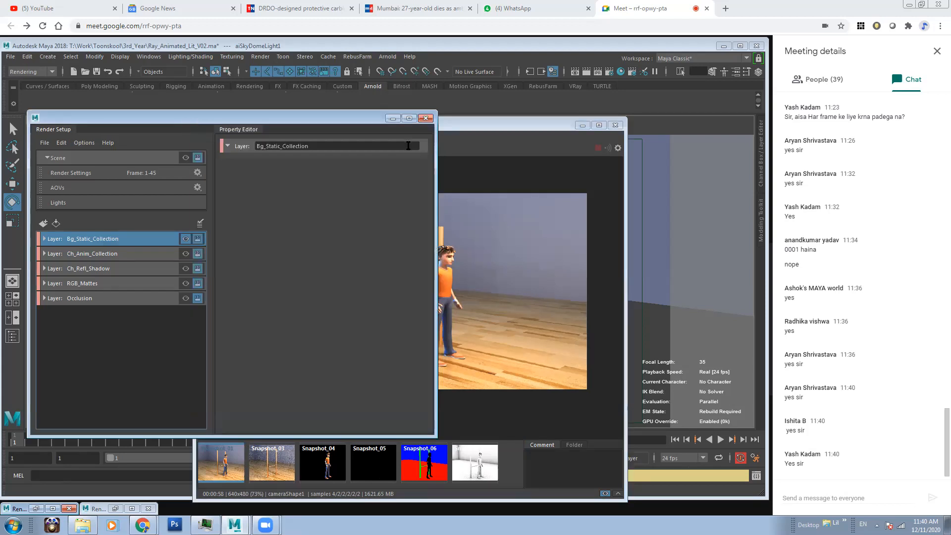
{"action": "left_click", "coordinate": [474, 132]}
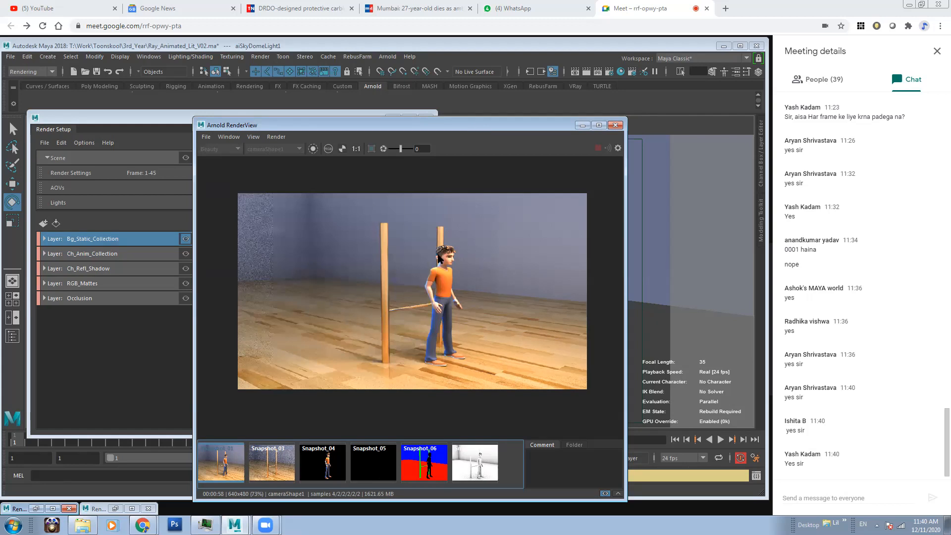
Set the image size preset to 640x480 in the common render settings and minimize the settings window.
{"action": "left_click", "coordinate": [610, 72]}
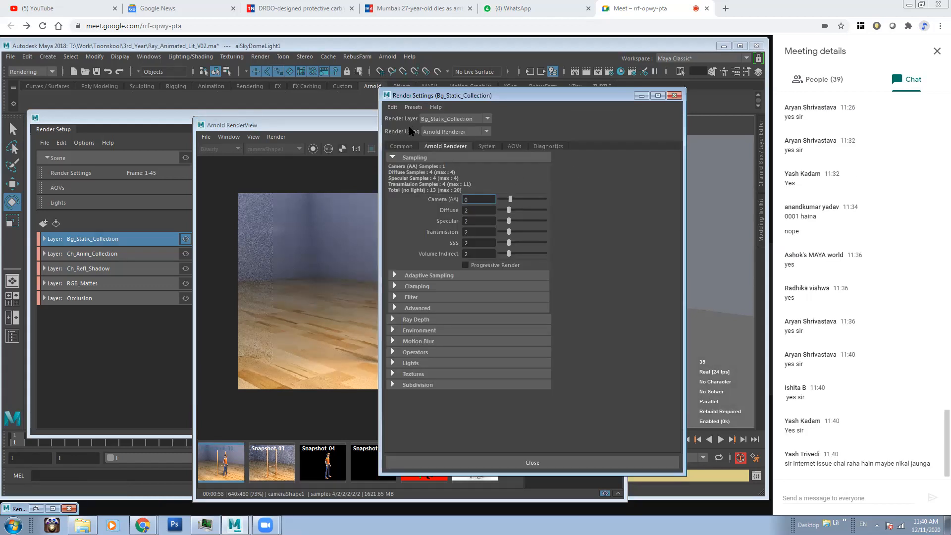
{"action": "left_click", "coordinate": [400, 146]}
{"action": "scroll", "coordinate": [503, 312], "scroll_direction": "down", "scroll_amount": 5}
{"action": "left_click", "coordinate": [500, 315]}
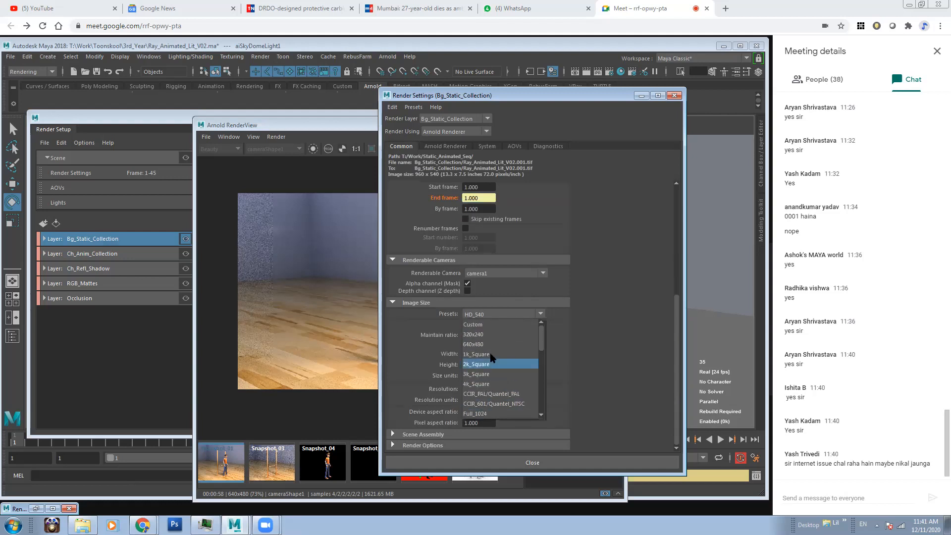
{"action": "left_click", "coordinate": [490, 347]}
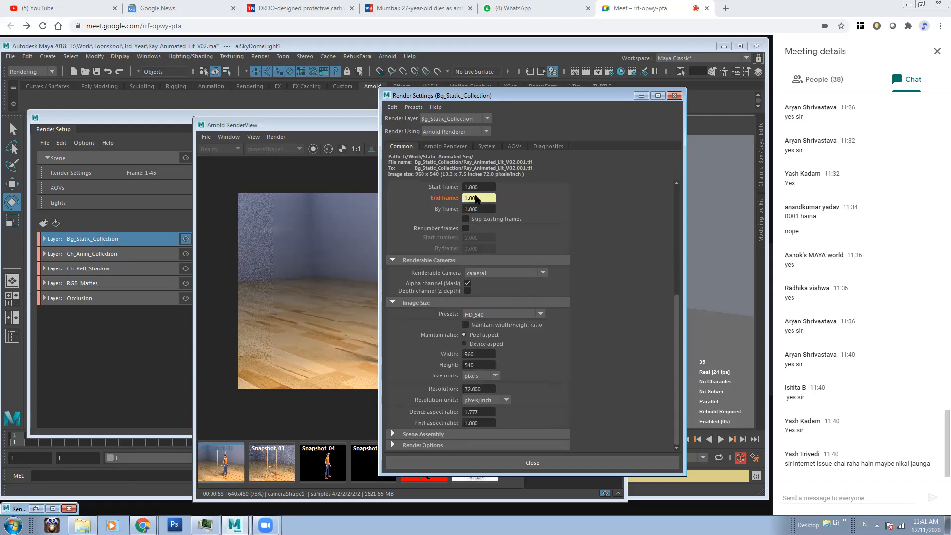
{"action": "left_click", "coordinate": [642, 95]}
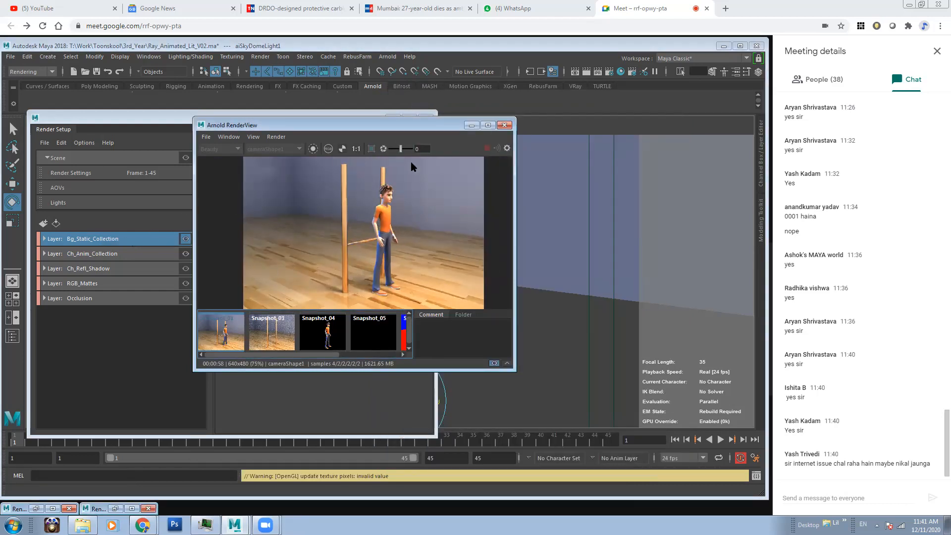
Switch to Windows Explorer, create a folder named Ray_Ani_Sequence_Render in the Work folder on the T: drive, and open it.
{"action": "left_click", "coordinate": [82, 526]}
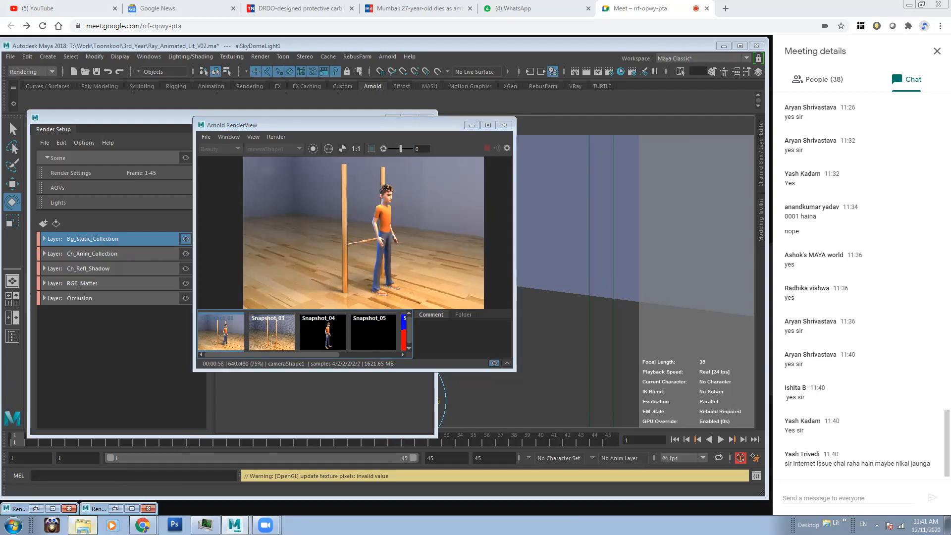
{"action": "left_click", "coordinate": [74, 280]}
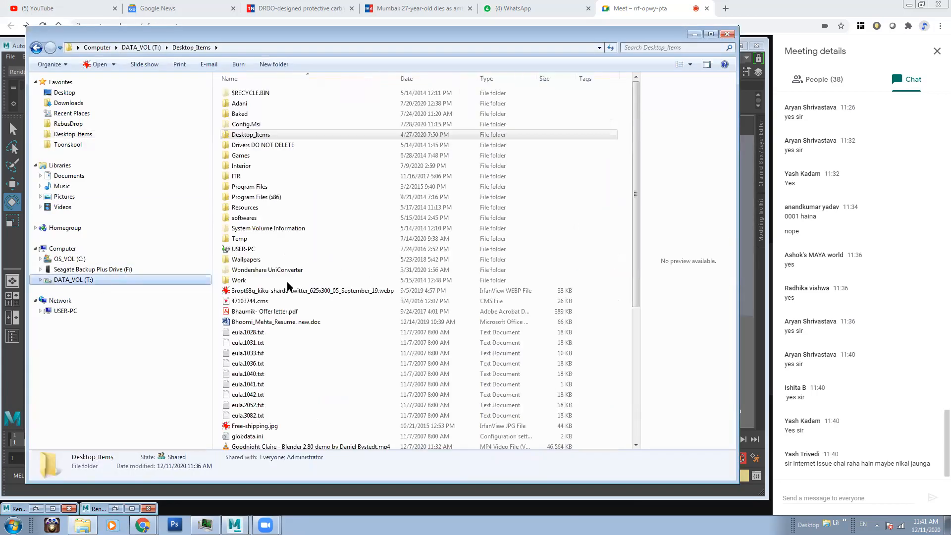
{"action": "double_click", "coordinate": [235, 280]}
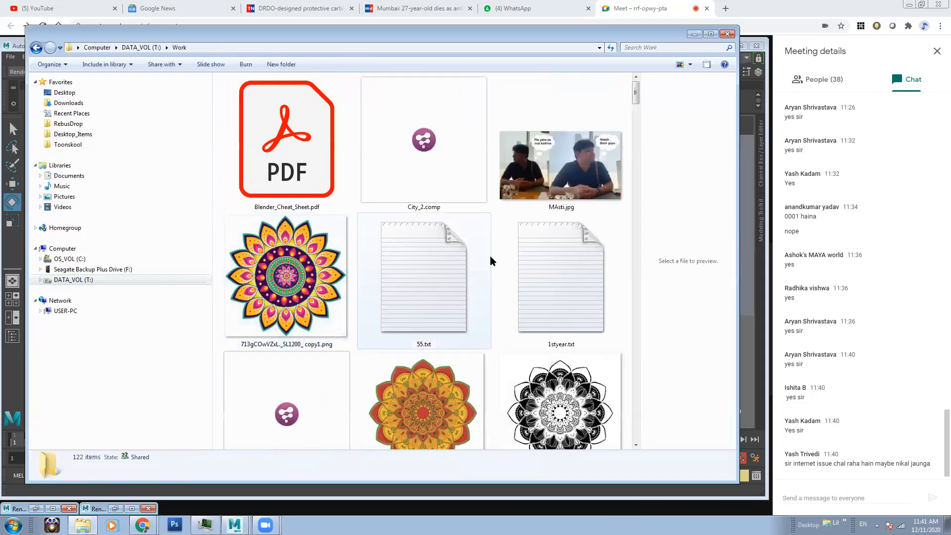
{"action": "scroll", "coordinate": [625, 289], "scroll_direction": "down", "scroll_amount": 5}
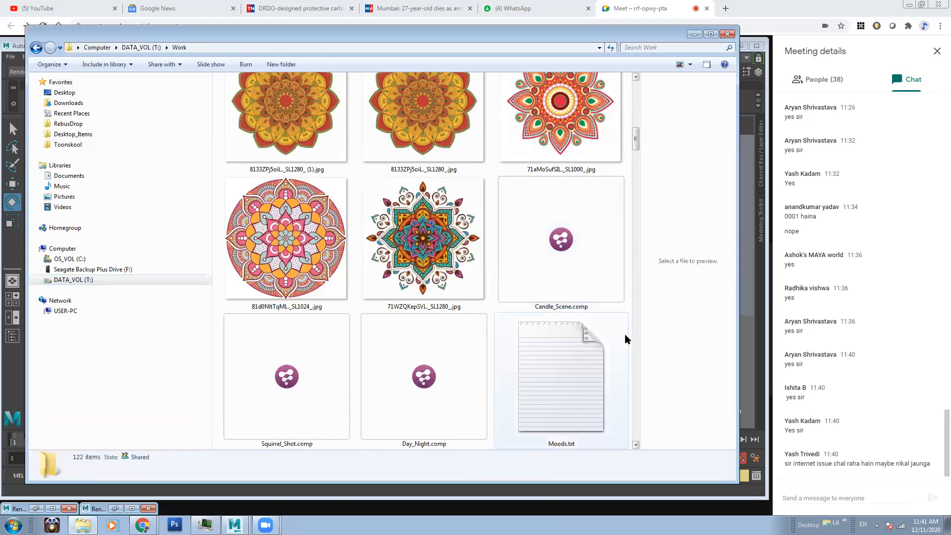
{"action": "right_click", "coordinate": [625, 335]}
{"action": "mouse_move", "coordinate": [658, 454]}
{"action": "left_click", "coordinate": [784, 311]}
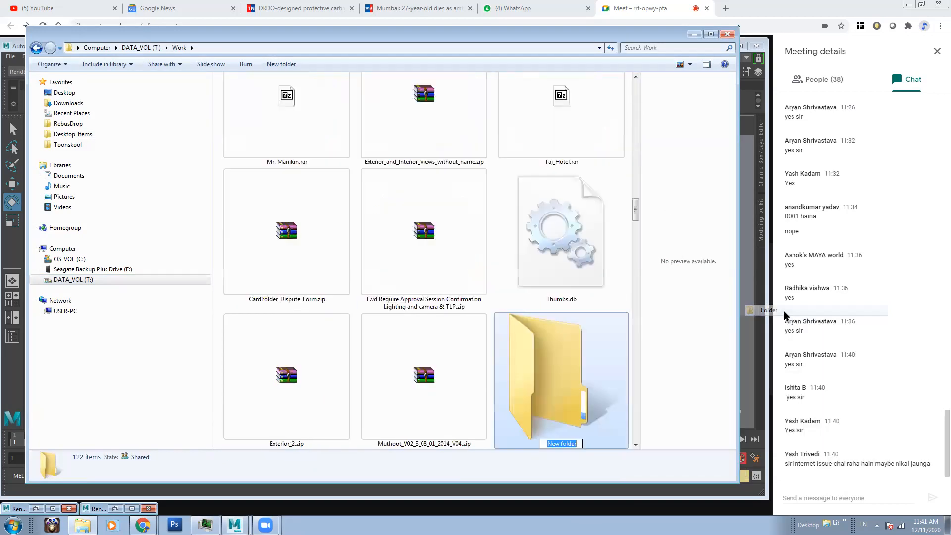
{"action": "type", "text": "Ray_Ani_Sequence_Render"}
{"action": "key", "text": "Return"}
{"action": "key", "text": "Return"}
Copy the full path of the Ray_Ani_Sequence_Render folder and minimize the Explorer window.
{"action": "left_click", "coordinate": [279, 47]}
{"action": "right_click", "coordinate": [280, 47]}
{"action": "key", "text": "ctrl+c"}
{"action": "left_click", "coordinate": [297, 79]}
{"action": "left_click", "coordinate": [694, 34]}
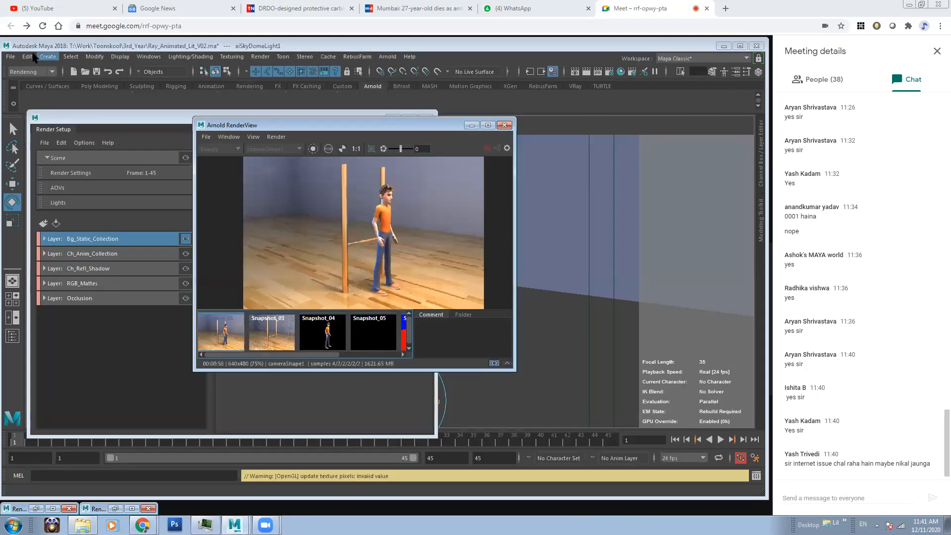
Set the project's Images location to the copied Ray_Ani_Sequence_Render folder path and accept the project settings.
{"action": "left_click", "coordinate": [10, 56]}
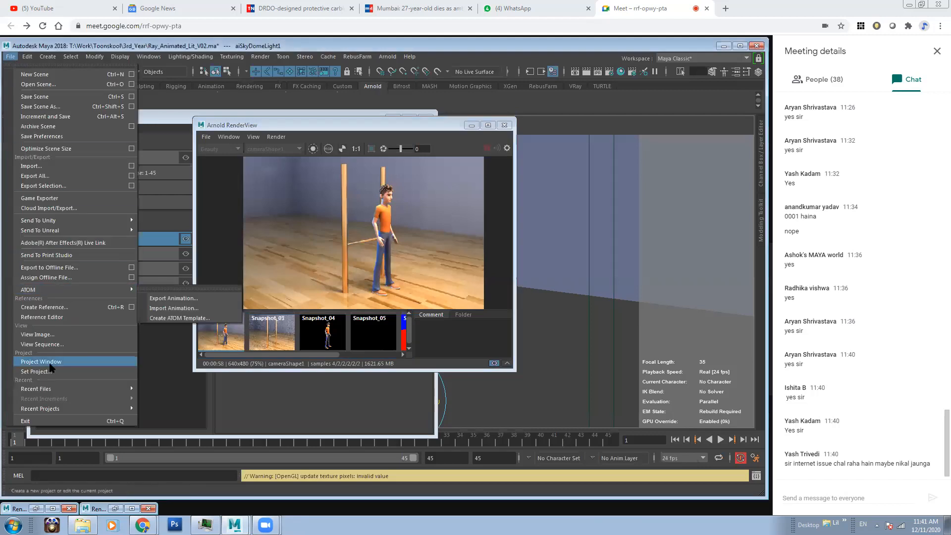
{"action": "left_click", "coordinate": [51, 363]}
{"action": "left_click_drag", "start_coordinate": [446, 216], "coordinate": [307, 218]}
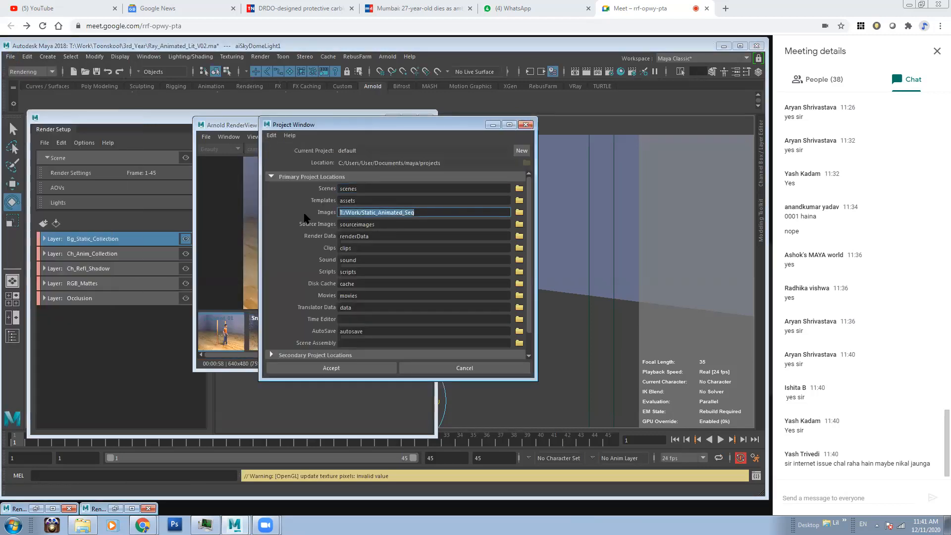
{"action": "key", "text": "ctrl+v"}
{"action": "left_click", "coordinate": [324, 371]}
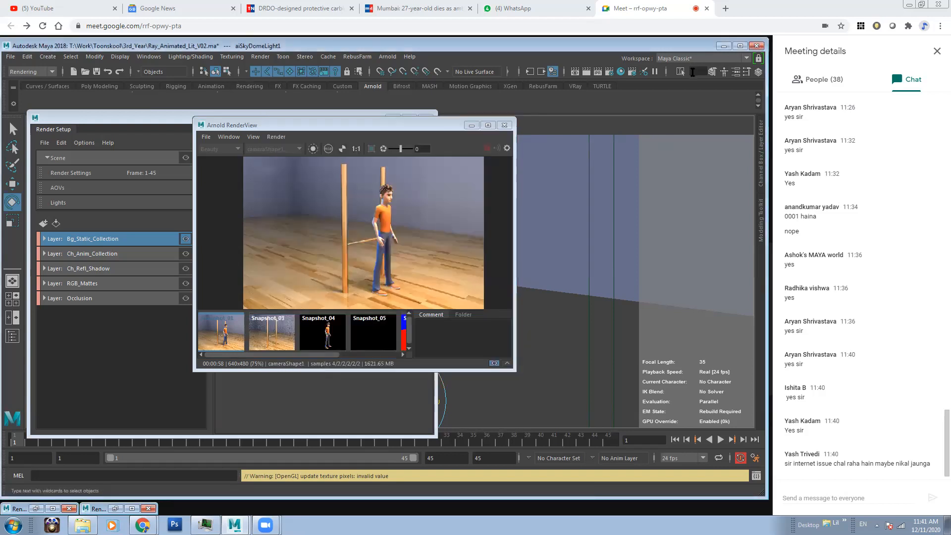
Check the Bg_Static_Collection layer's output path and common render settings, and raise the Camera (AA) samples.
{"action": "left_click", "coordinate": [608, 75]}
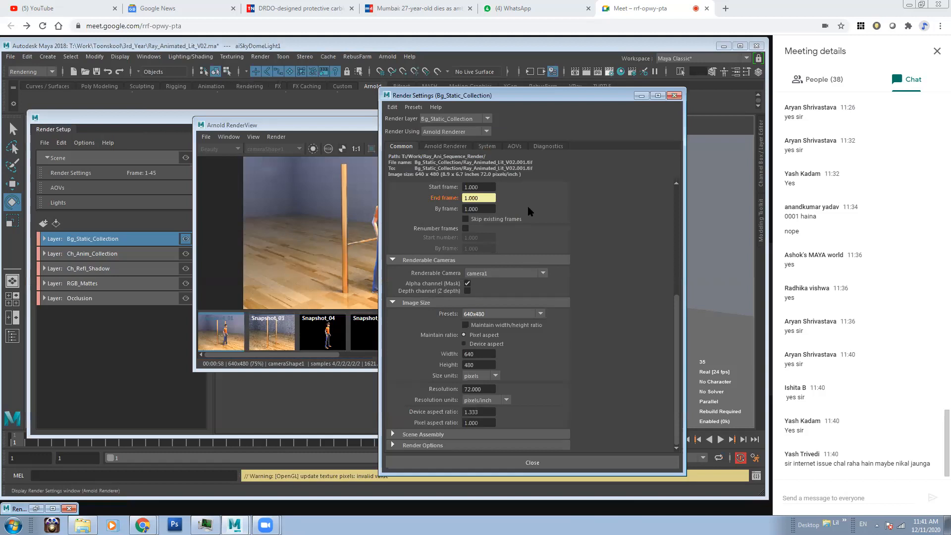
{"action": "scroll", "coordinate": [679, 307], "scroll_direction": "up", "scroll_amount": 5}
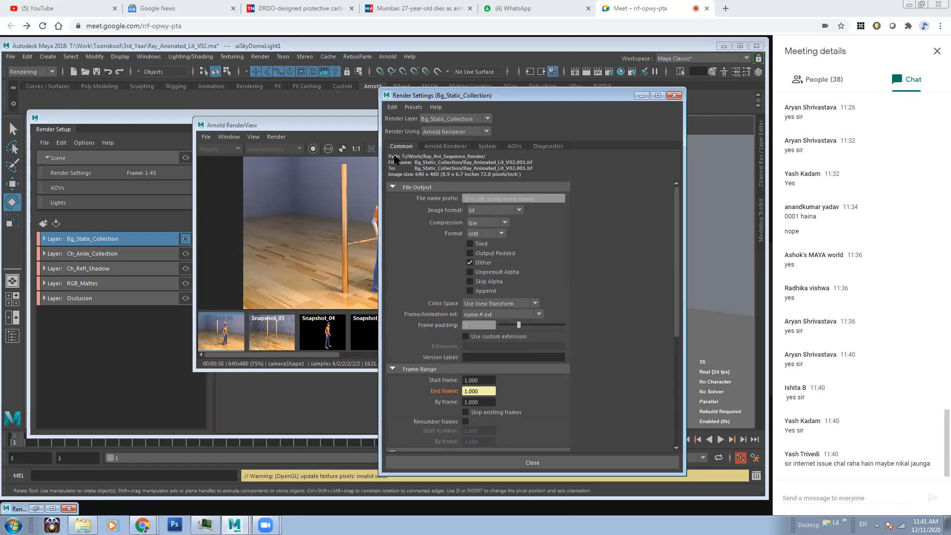
{"action": "left_click", "coordinate": [445, 146]}
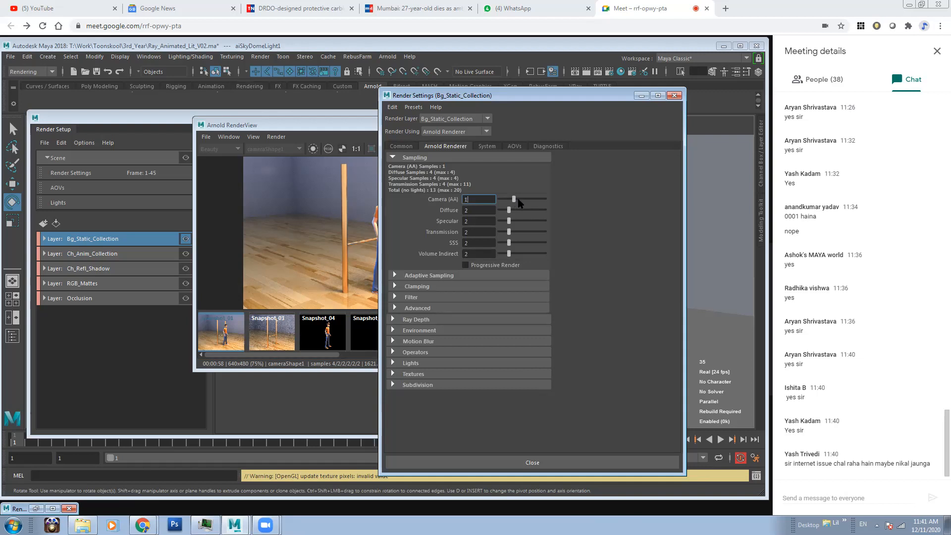
{"action": "left_click", "coordinate": [518, 201]}
{"action": "left_click", "coordinate": [402, 146]}
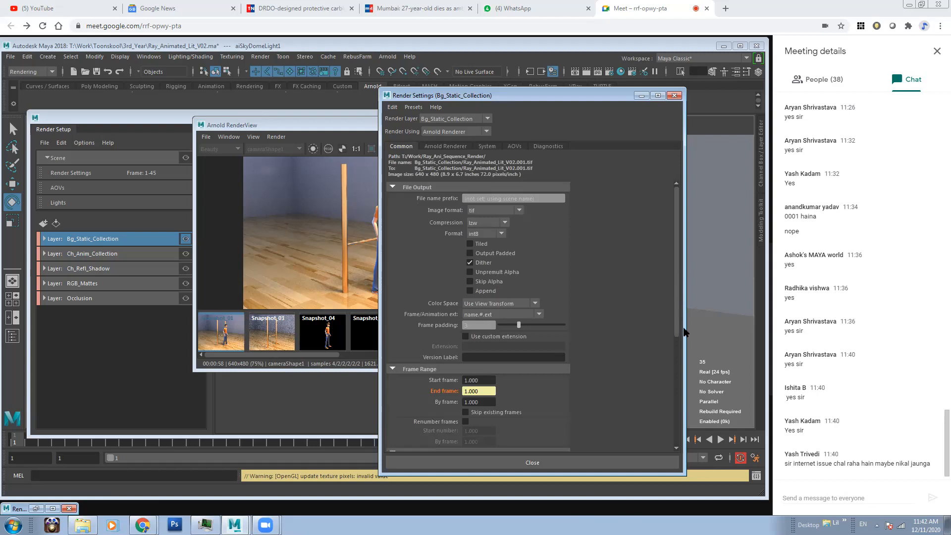
{"action": "scroll", "coordinate": [637, 281], "scroll_direction": "down", "scroll_amount": 3}
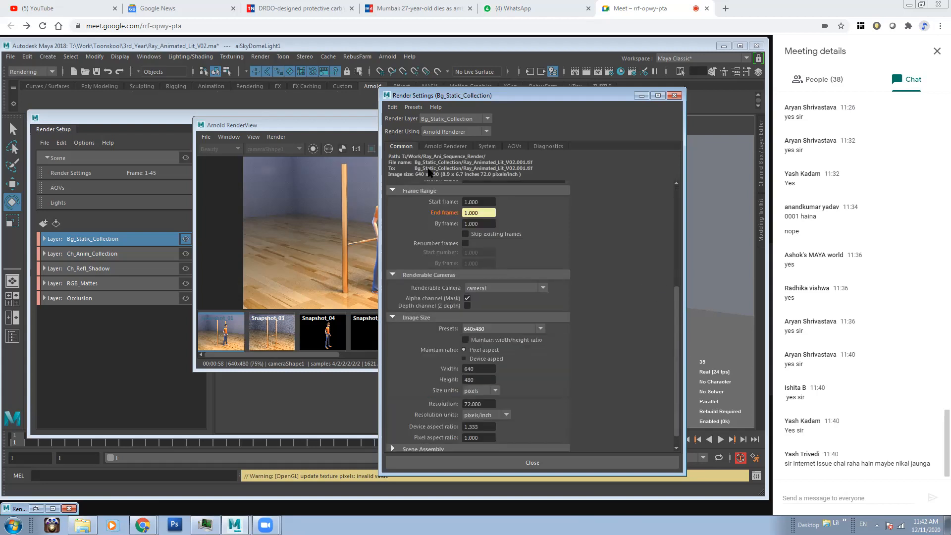
Clear away the Arnold RenderView and Render Settings windows and render the Bg_Static_Collection layer with Render Sequence.
{"action": "left_click", "coordinate": [318, 130]}
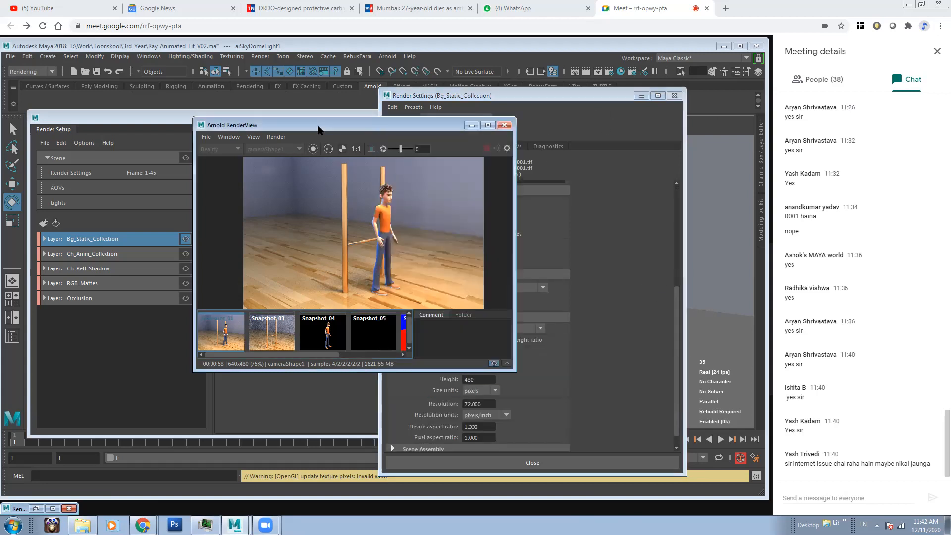
{"action": "left_click", "coordinate": [509, 124]}
{"action": "left_click", "coordinate": [642, 96]}
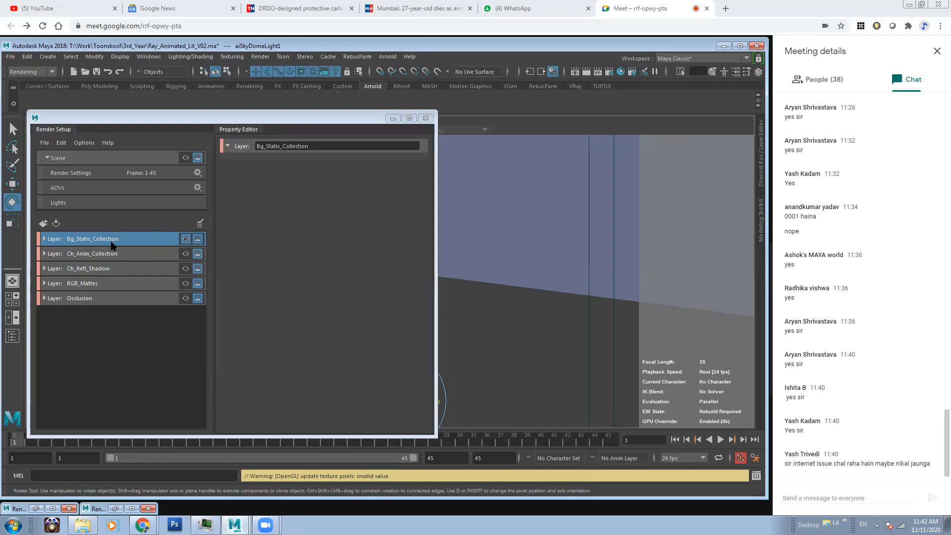
{"action": "left_click", "coordinate": [260, 57]}
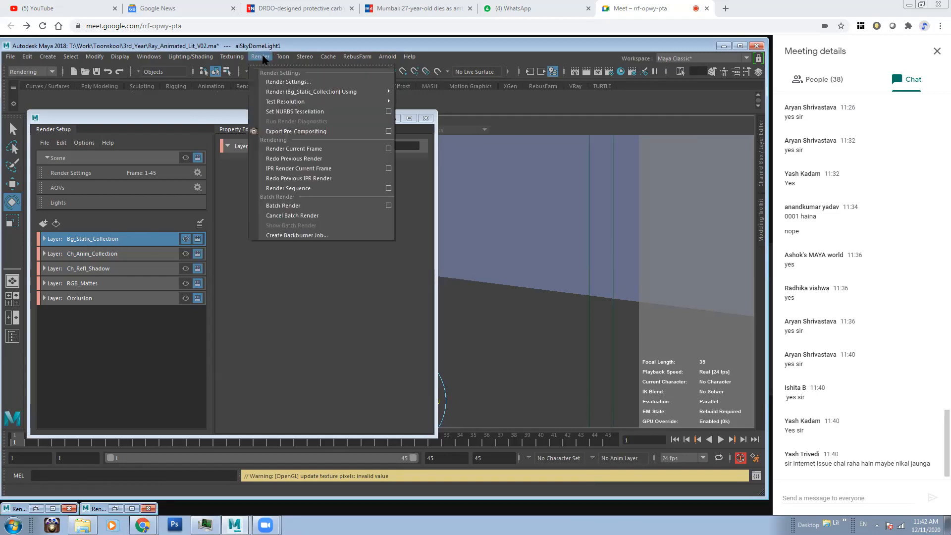
{"action": "left_click", "coordinate": [287, 189]}
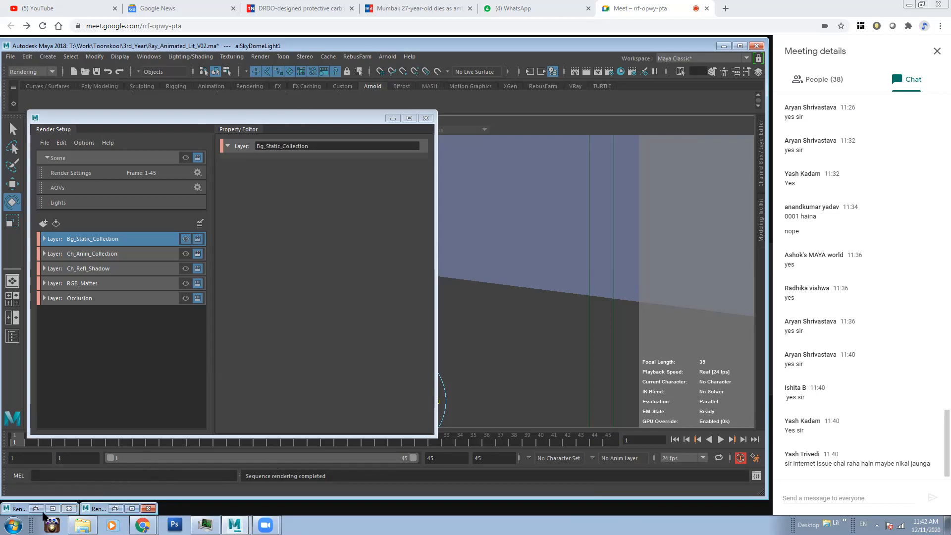
Switch to Windows Explorer, view the rendered Ray_Animated_Lit_V02.001.tif in the Bg_Static_Collection folder, and minimize the viewer and Explorer.
{"action": "left_click", "coordinate": [80, 525]}
{"action": "double_click", "coordinate": [258, 93]}
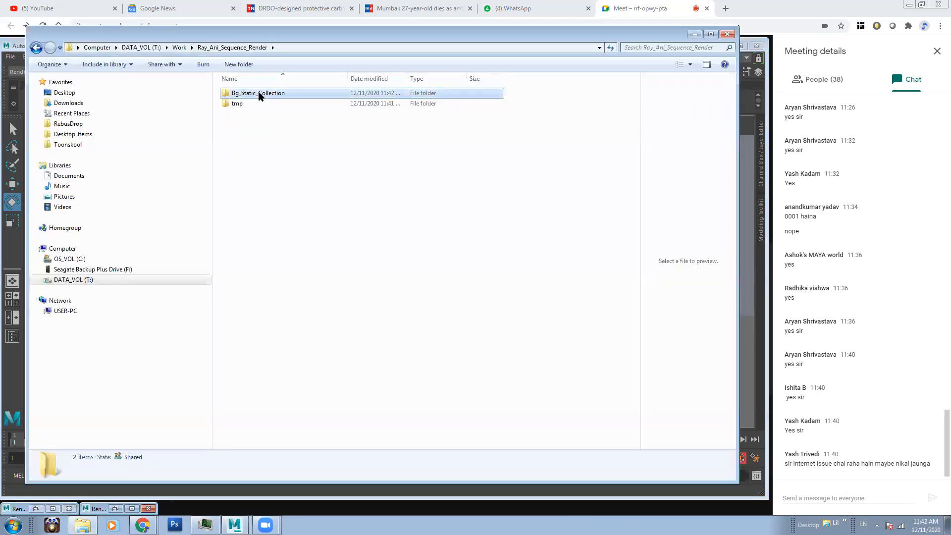
{"action": "double_click", "coordinate": [256, 112]}
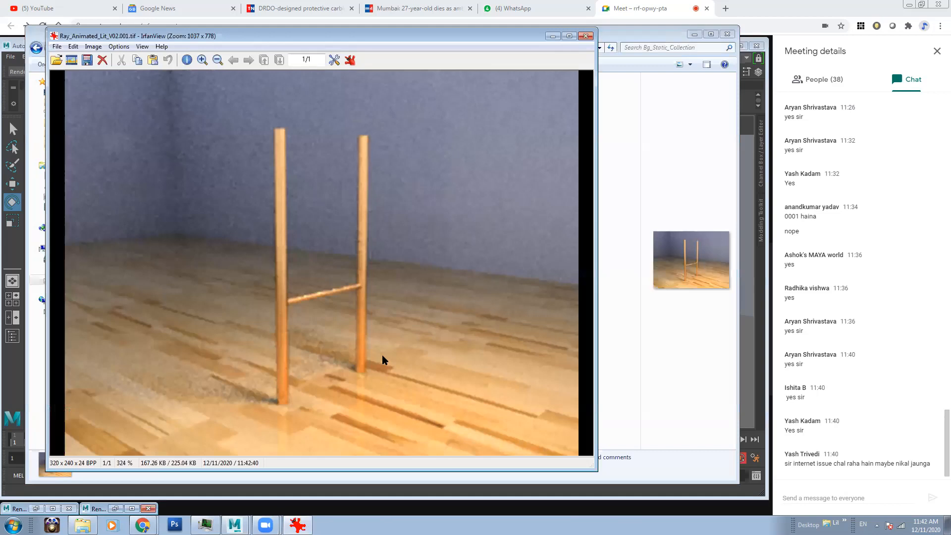
{"action": "left_click", "coordinate": [553, 38]}
{"action": "left_click", "coordinate": [343, 182]}
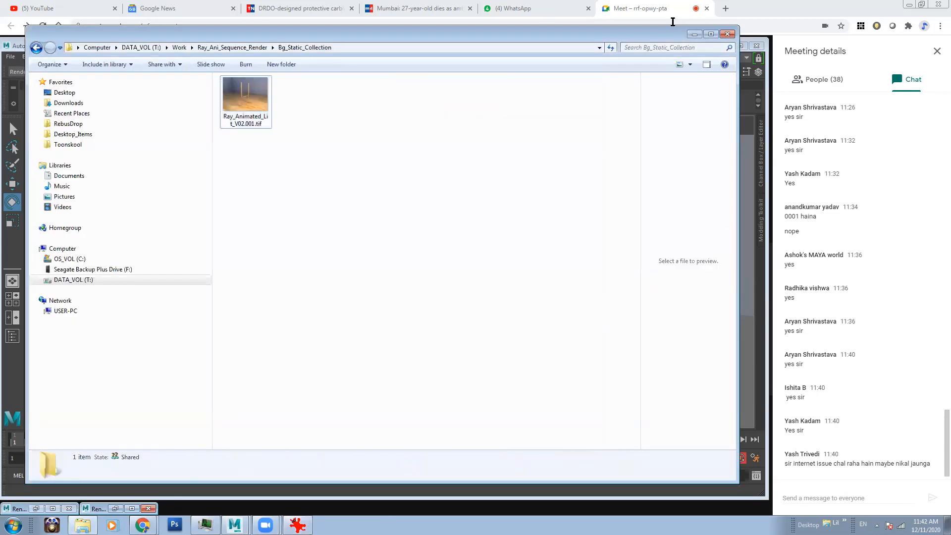
{"action": "left_click", "coordinate": [695, 34]}
Make Ch_Anim_Collection the visible render layer and render it with Render Sequence.
{"action": "left_click", "coordinate": [133, 256]}
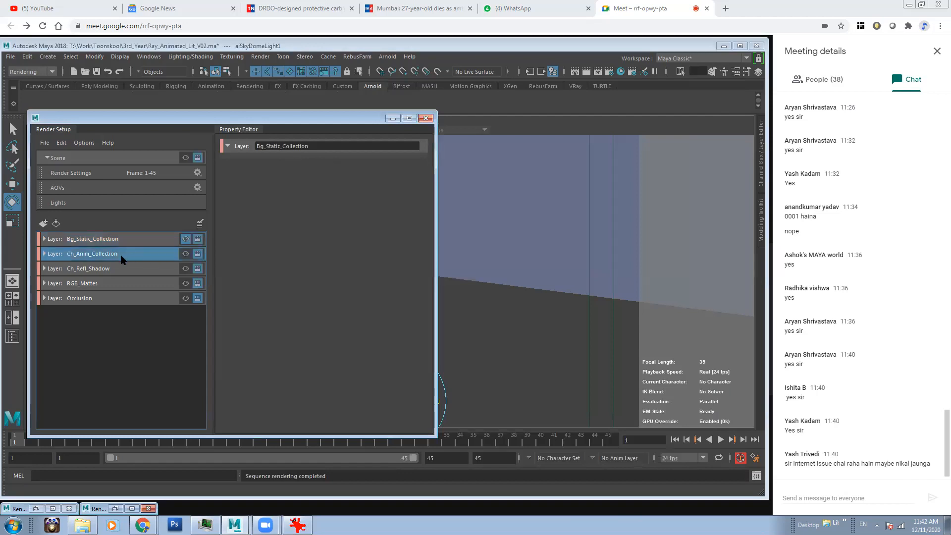
{"action": "left_click", "coordinate": [186, 253]}
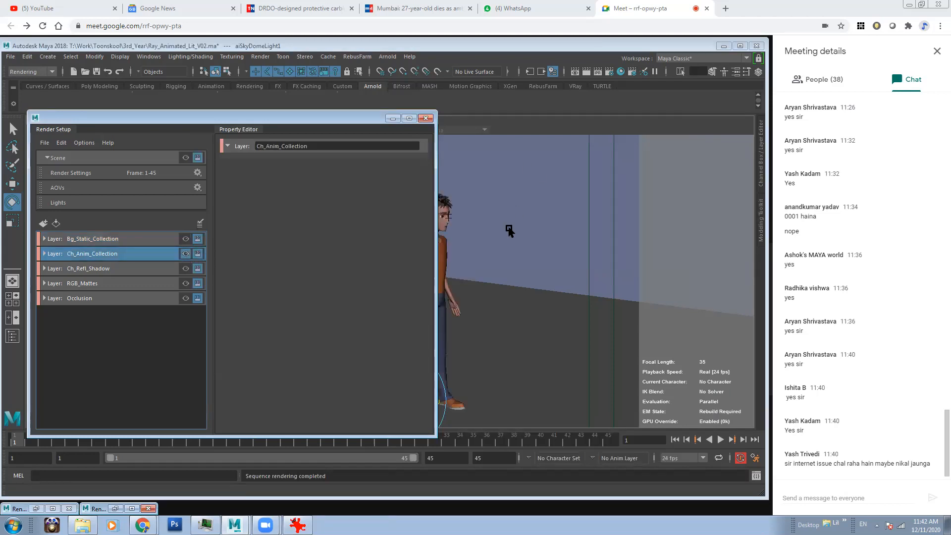
{"action": "left_click", "coordinate": [260, 56]}
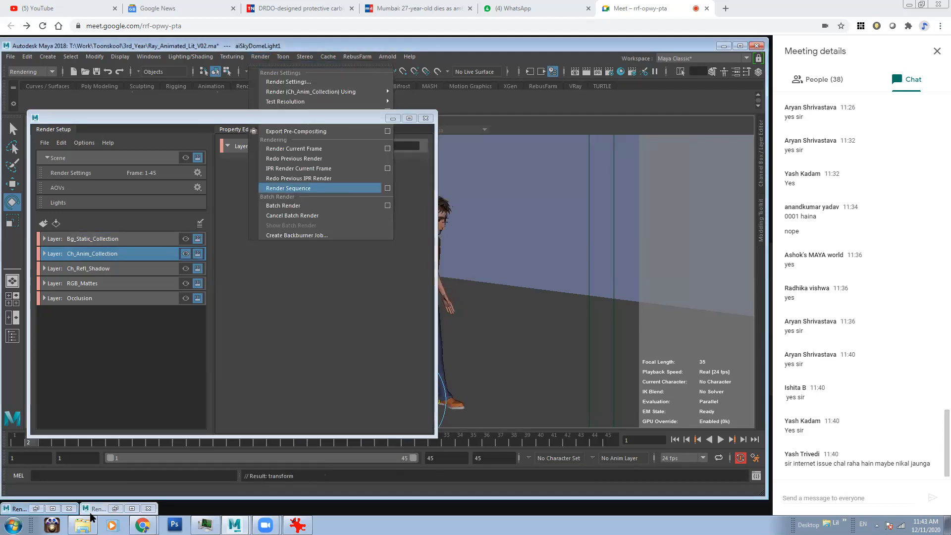
Switch to Windows Explorer, check the rendered frames in the Ch_Anim_Collection folder, and minimize the window.
{"action": "left_click", "coordinate": [82, 524]}
{"action": "left_click", "coordinate": [264, 47]}
{"action": "double_click", "coordinate": [264, 98]}
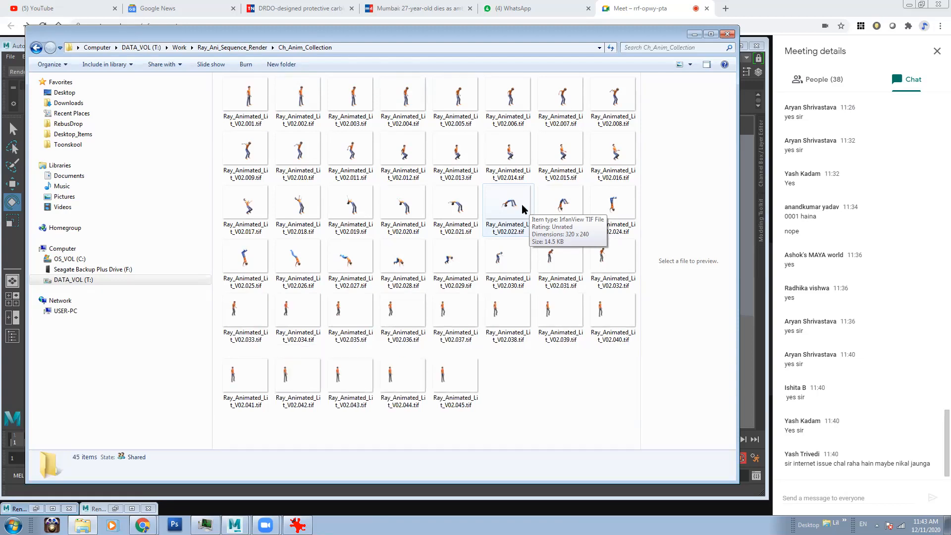
{"action": "left_click", "coordinate": [694, 34]}
Make Ch_Refl_Shadow the visible render layer and render it with Render Sequence.
{"action": "left_click", "coordinate": [162, 268]}
{"action": "left_click", "coordinate": [185, 268]}
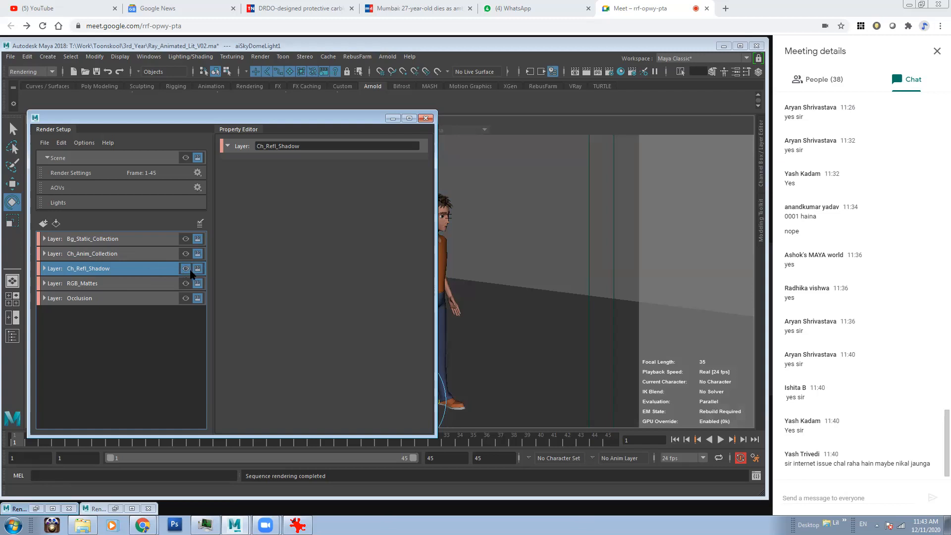
{"action": "left_click", "coordinate": [263, 56]}
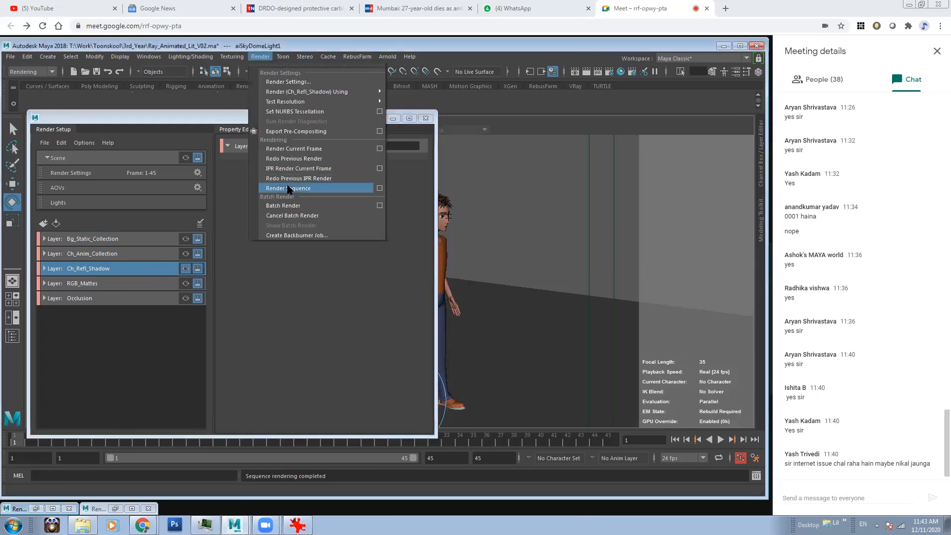
Switch to Windows Explorer, check the rendered frames in the Ch_Refl_Shadow folder, and return to Ray_Ani_Sequence_Render before putting the window away.
{"action": "left_click", "coordinate": [83, 525]}
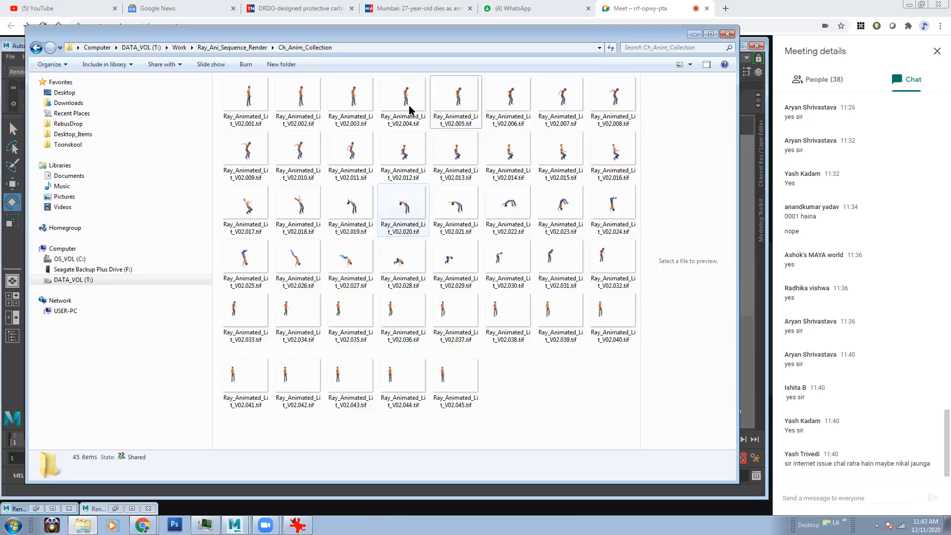
{"action": "left_click", "coordinate": [233, 47]}
{"action": "double_click", "coordinate": [262, 113]}
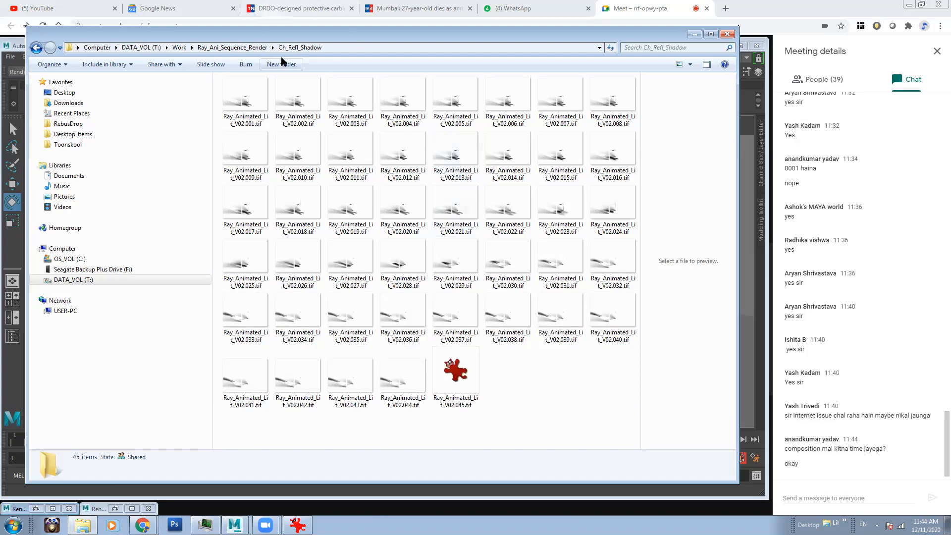
{"action": "left_click", "coordinate": [247, 47]}
{"action": "left_click", "coordinate": [727, 34]}
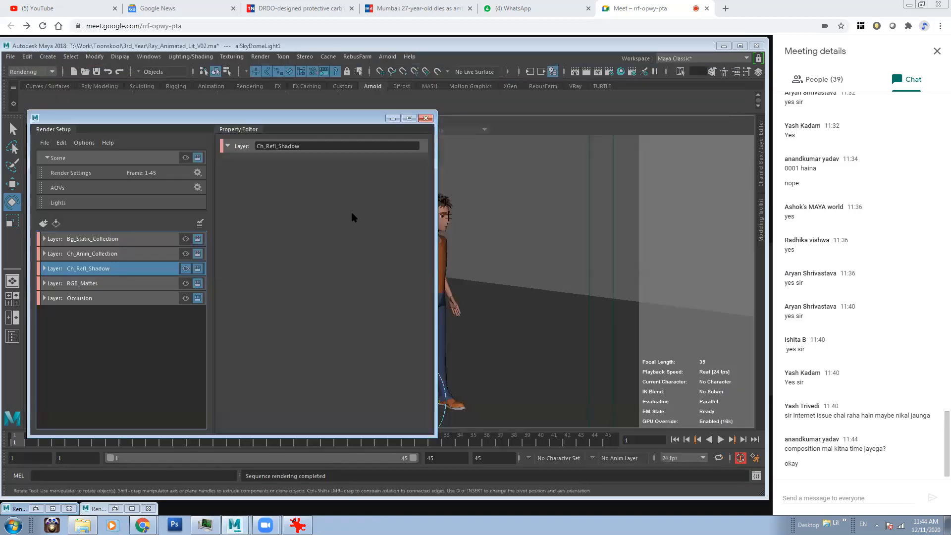
Make RGB_Mattes the visible render layer, place the Explorer window below Maya's menus, and render the layer with Render Sequence.
{"action": "left_click", "coordinate": [141, 286]}
{"action": "left_click", "coordinate": [186, 283]}
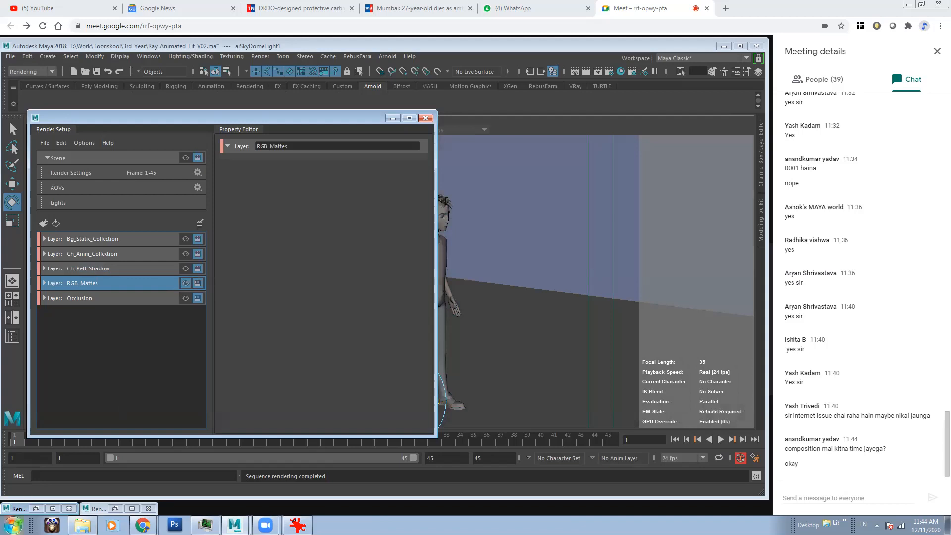
{"action": "left_click", "coordinate": [83, 524]}
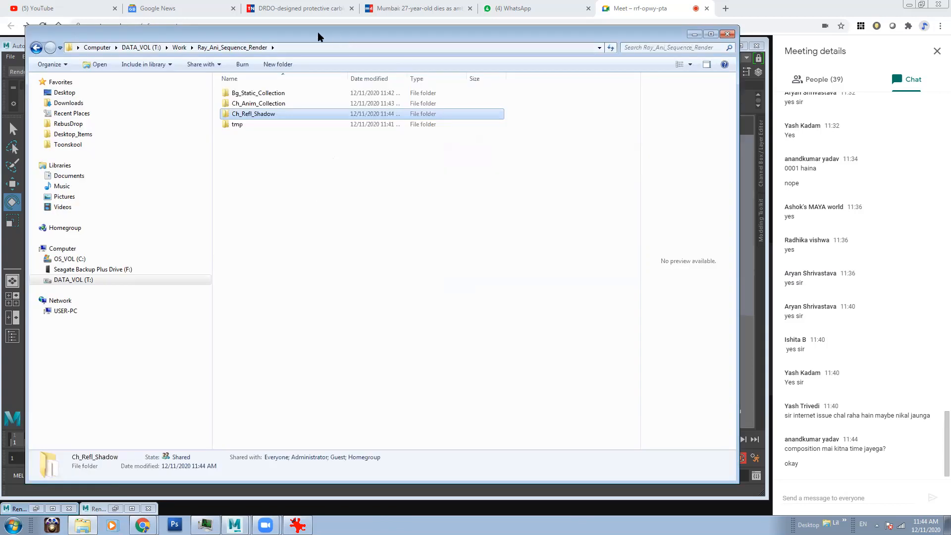
{"action": "left_click_drag", "start_coordinate": [318, 32], "coordinate": [348, 154]}
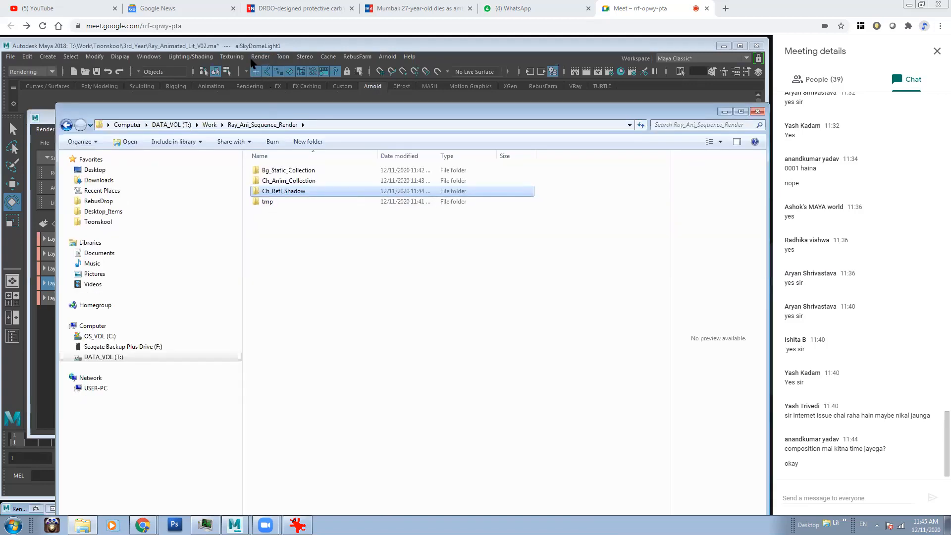
{"action": "left_click", "coordinate": [260, 56]}
{"action": "left_click", "coordinate": [290, 189]}
Switch to Windows Explorer, check the rendered frames in the RGB_Mattes folder, return to its parent folder and minimize the window.
{"action": "key", "text": "alt+Tab"}
{"action": "double_click", "coordinate": [281, 203]}
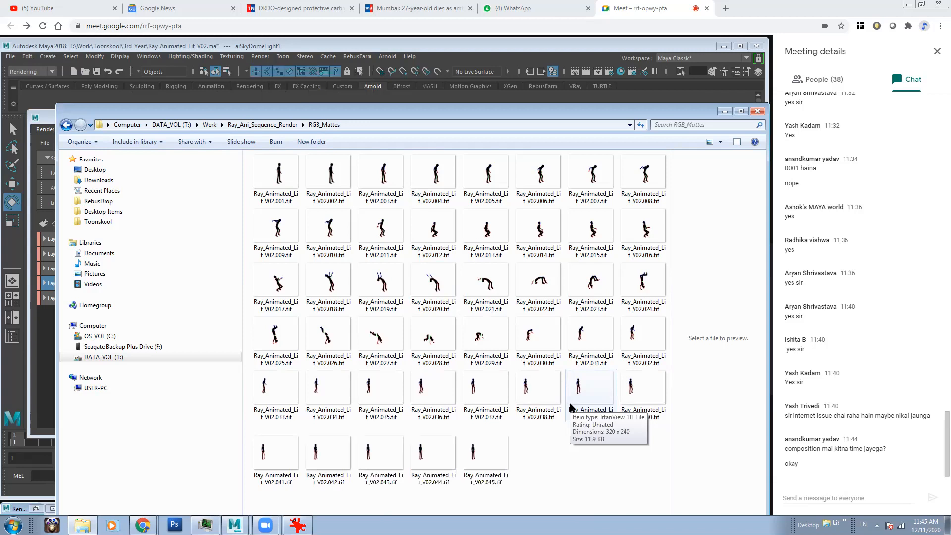
{"action": "left_click", "coordinate": [263, 125]}
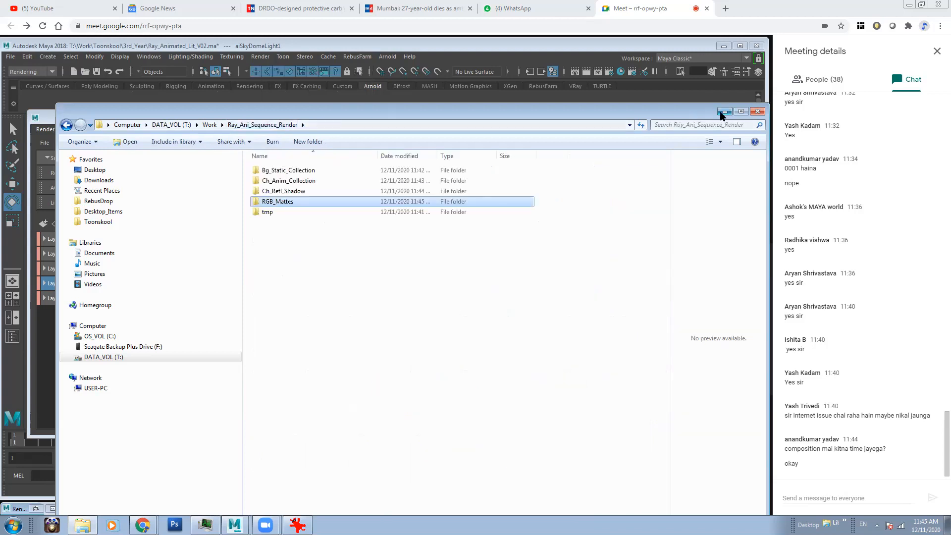
{"action": "left_click", "coordinate": [723, 112]}
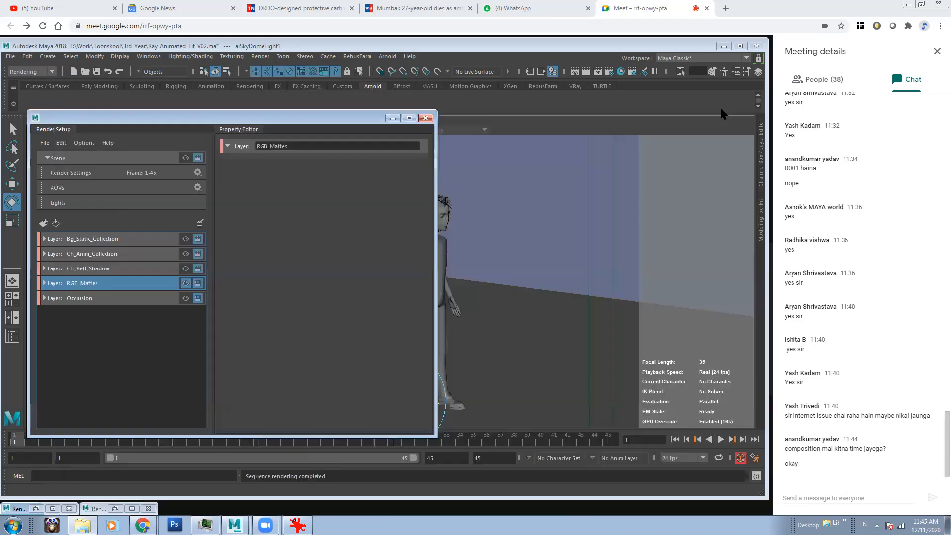
Make Occlusion the visible render layer and render it with Render Sequence.
{"action": "left_click", "coordinate": [136, 299]}
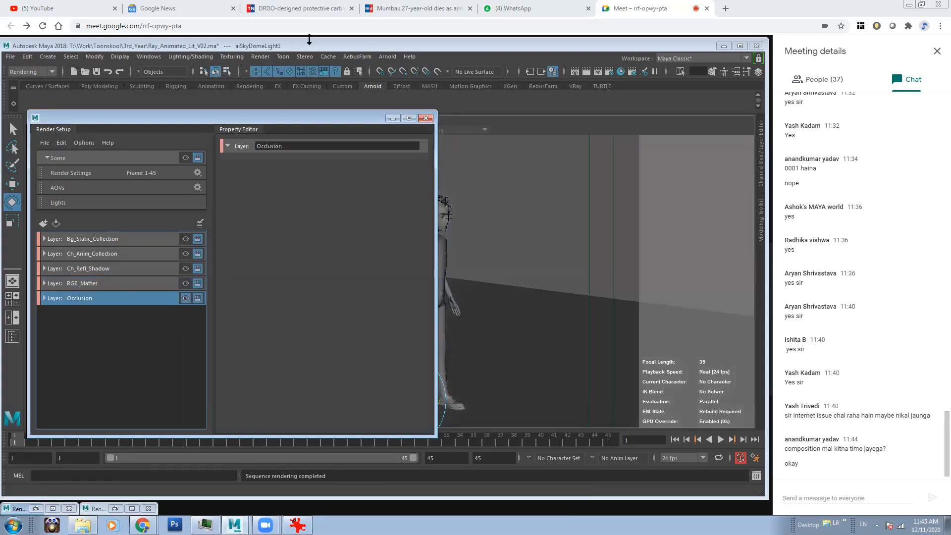
{"action": "left_click", "coordinate": [263, 57]}
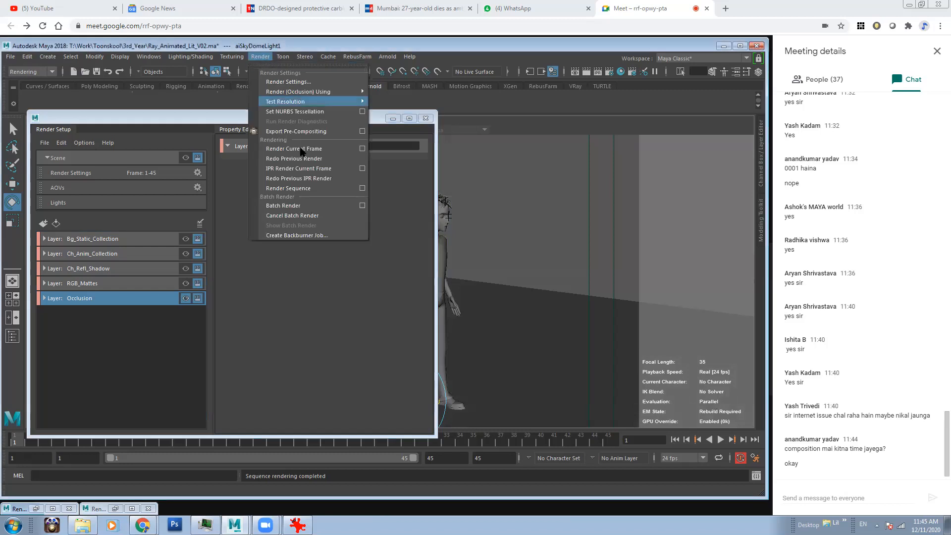
{"action": "left_click", "coordinate": [296, 188]}
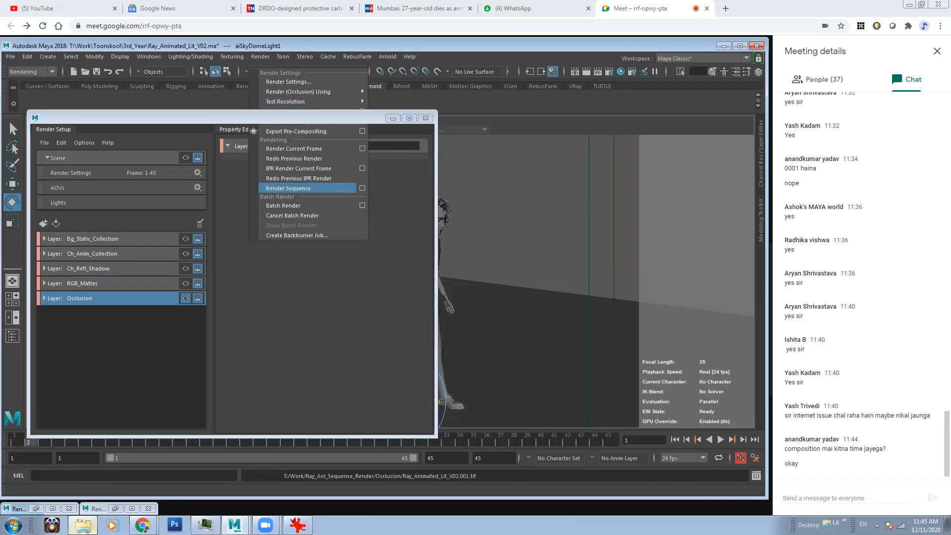
Switch to Windows Explorer, check the rendered frames in the Occlusion folder, and minimize the window.
{"action": "left_click", "coordinate": [82, 525]}
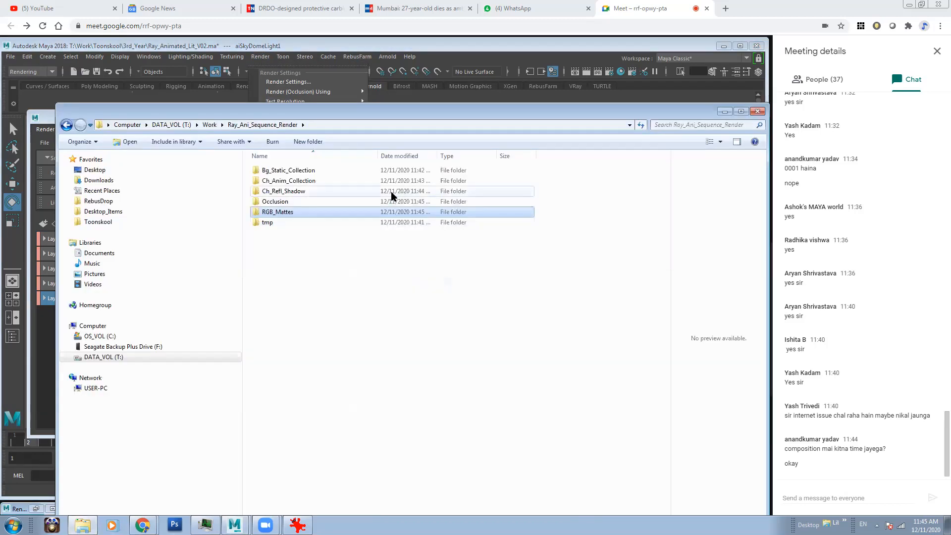
{"action": "double_click", "coordinate": [287, 202]}
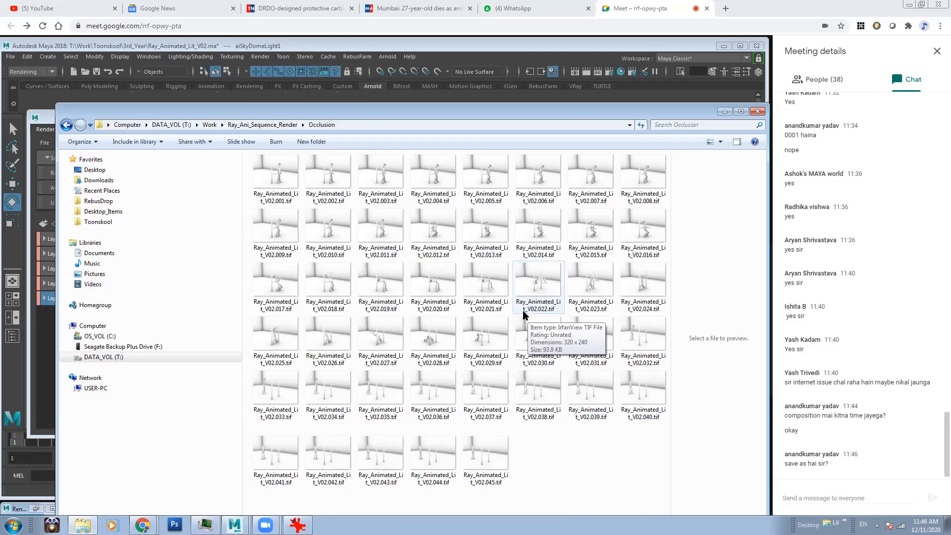
{"action": "left_click", "coordinate": [724, 111]}
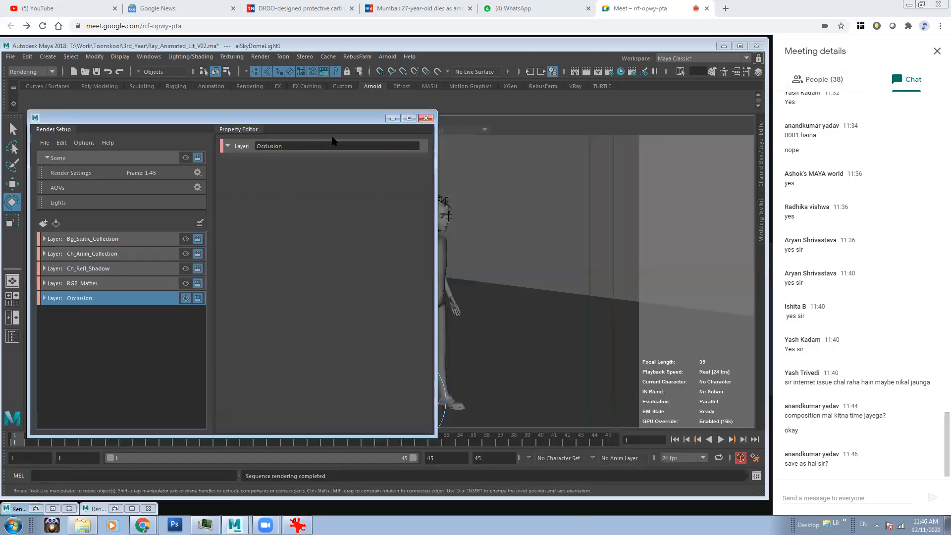
Minimize the Render Setup window and save the scene as Ray_Animated_Lit_V03.ma in the 3rd_Year folder, accepting the student version notice.
{"action": "left_click", "coordinate": [393, 118]}
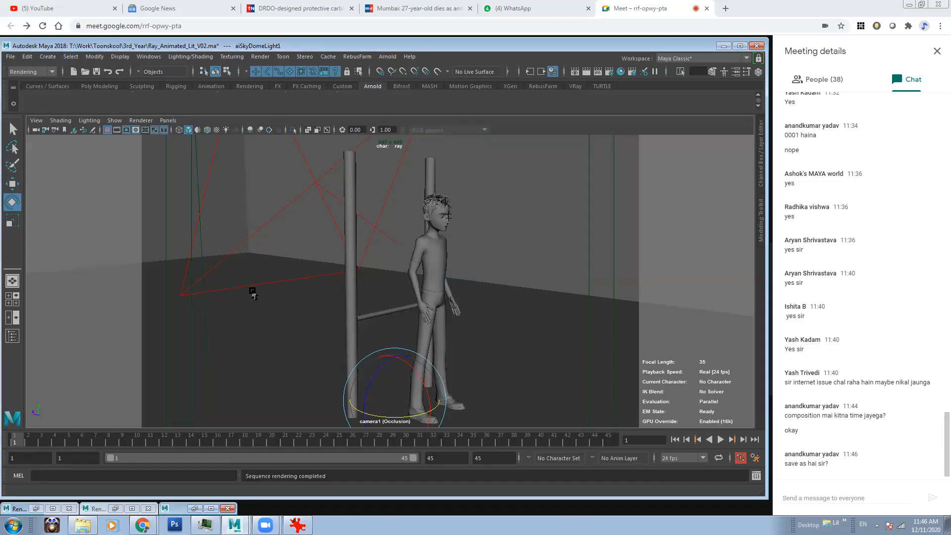
{"action": "left_click", "coordinate": [13, 59]}
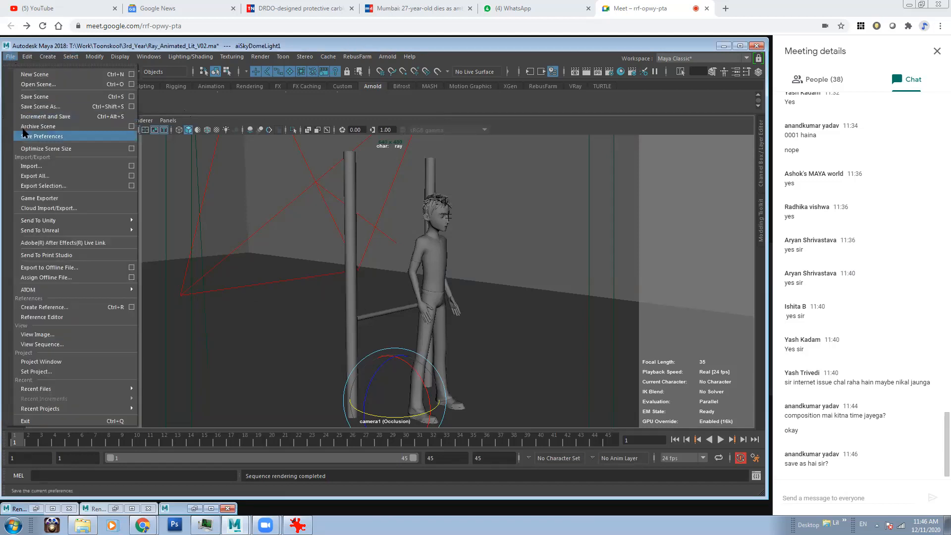
{"action": "left_click", "coordinate": [28, 107]}
{"action": "left_click", "coordinate": [219, 443]}
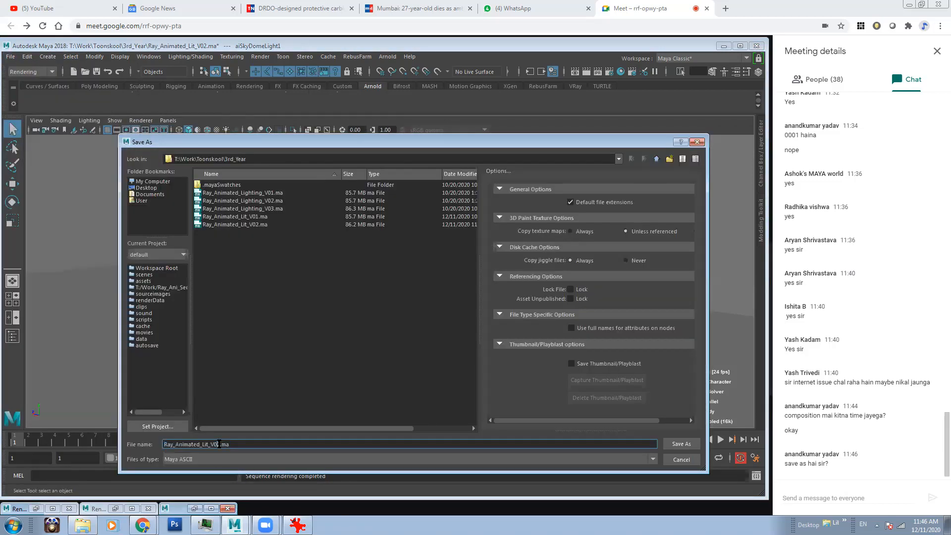
{"action": "left_click", "coordinate": [681, 444]}
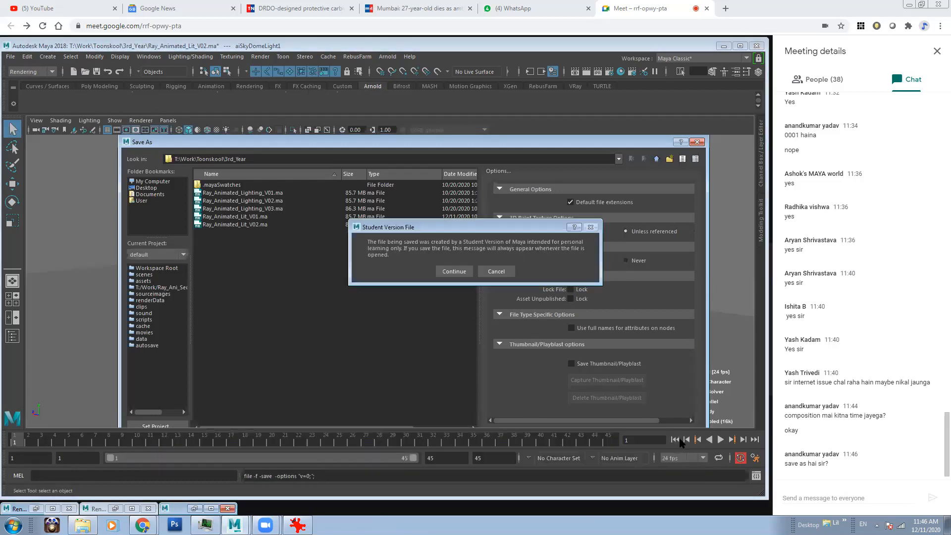
{"action": "left_click", "coordinate": [440, 272]}
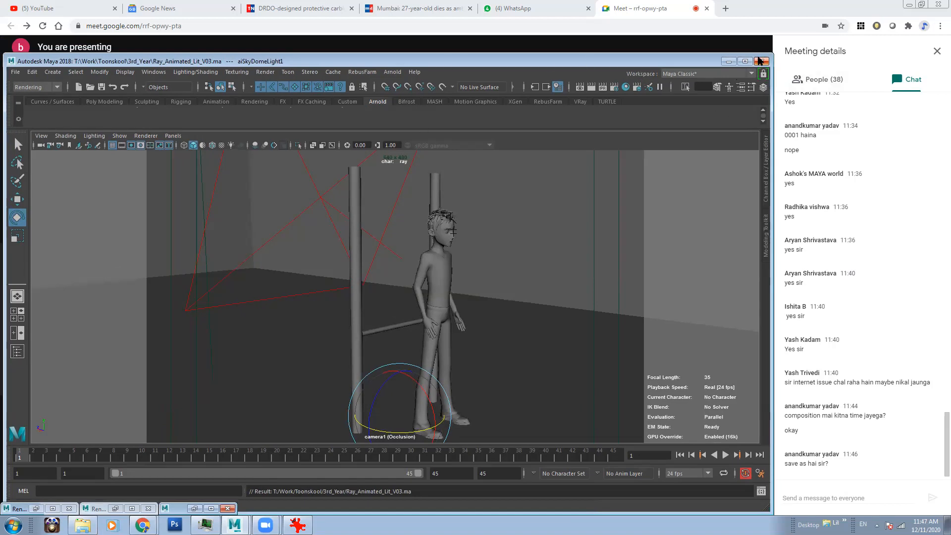
Put the Maya window away and launch Fusion with a new composition.
{"action": "left_click", "coordinate": [797, 4]}
{"action": "left_click", "coordinate": [13, 524]}
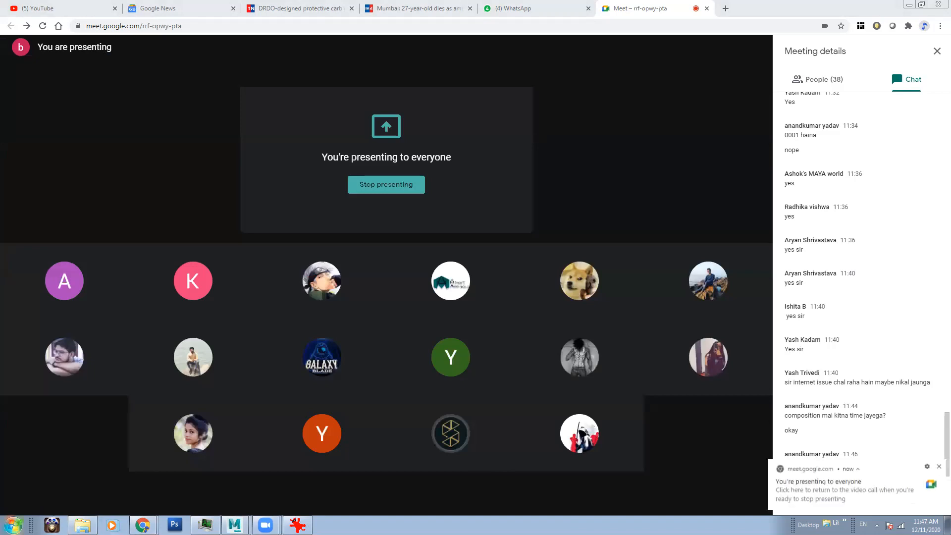
{"action": "left_click", "coordinate": [52, 429]}
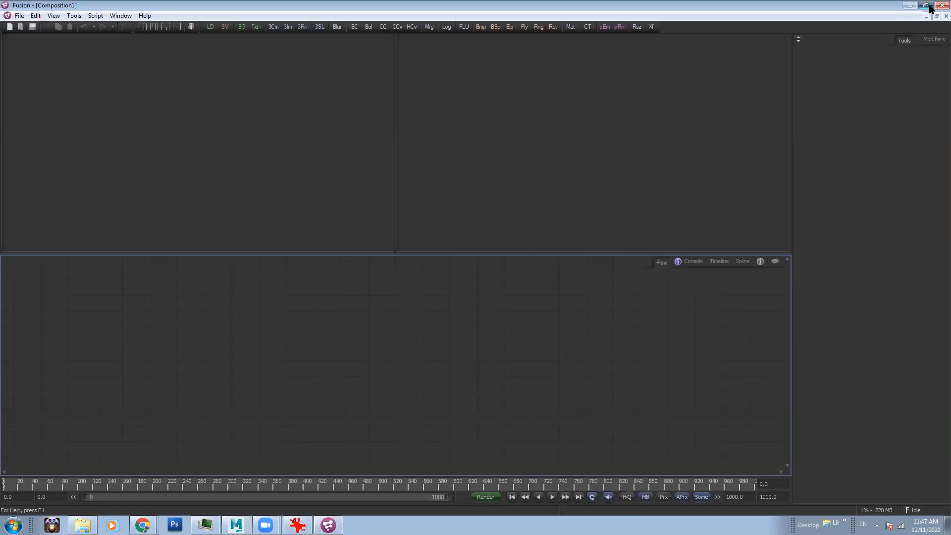
Restore the Fusion window from full screen, then enlarge and position it beside the meeting chat.
{"action": "left_click", "coordinate": [925, 5]}
{"action": "left_click_drag", "start_coordinate": [360, 28], "coordinate": [349, 45]}
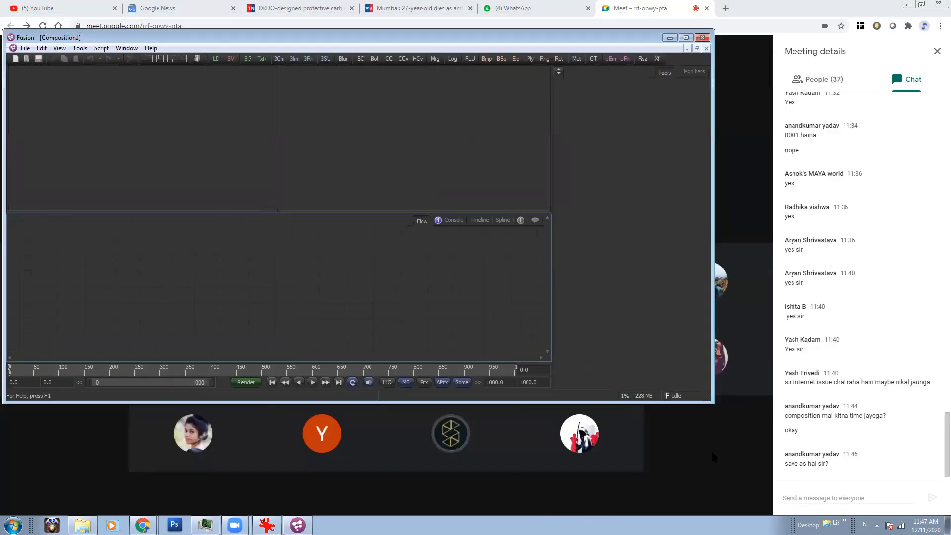
{"action": "left_click_drag", "start_coordinate": [709, 401], "coordinate": [770, 507]}
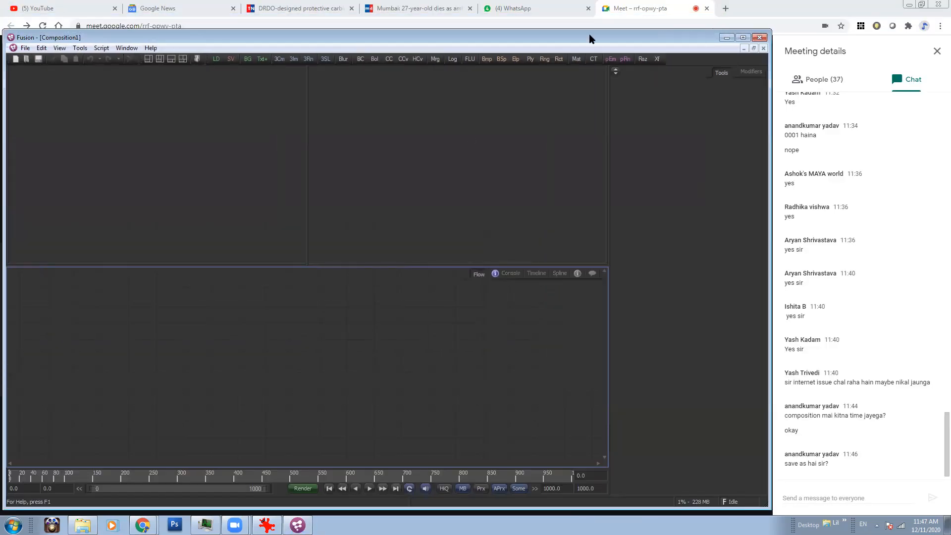
{"action": "left_click_drag", "start_coordinate": [598, 46], "coordinate": [598, 52]}
Switch to Windows Explorer, open the Bg_Static_Collection folder, then return to Fusion and minimize the Explorer window.
{"action": "key", "text": "alt+Tab"}
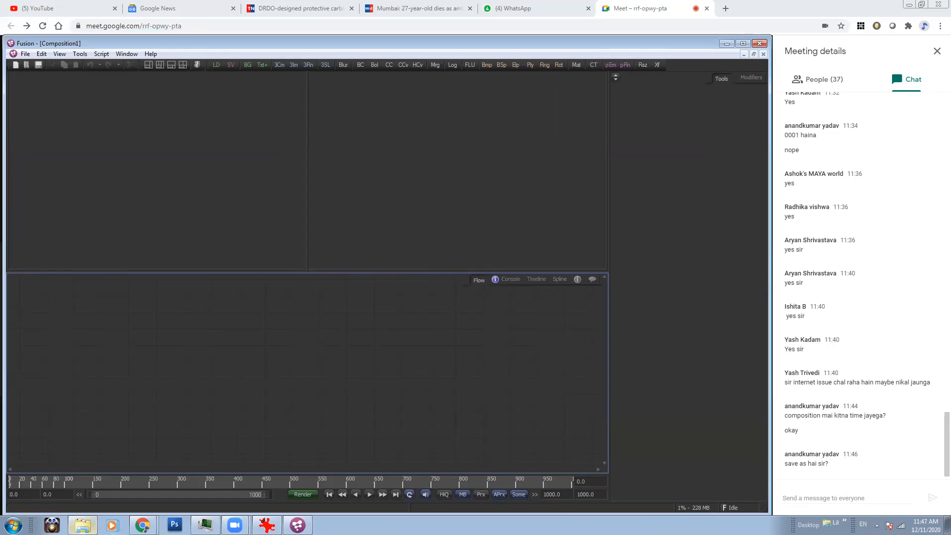
{"action": "left_click", "coordinate": [262, 125]}
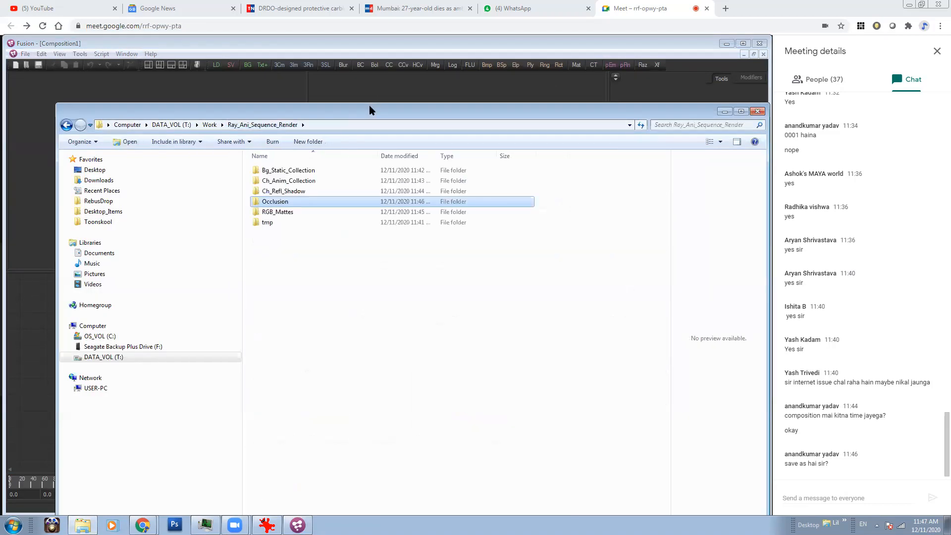
{"action": "left_click_drag", "start_coordinate": [370, 105], "coordinate": [427, 107]}
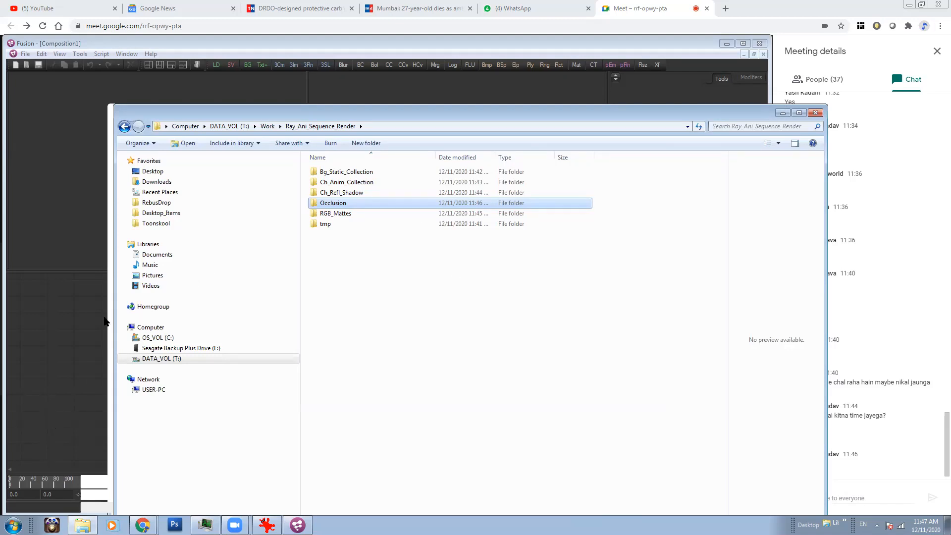
{"action": "key", "text": "alt+Tab"}
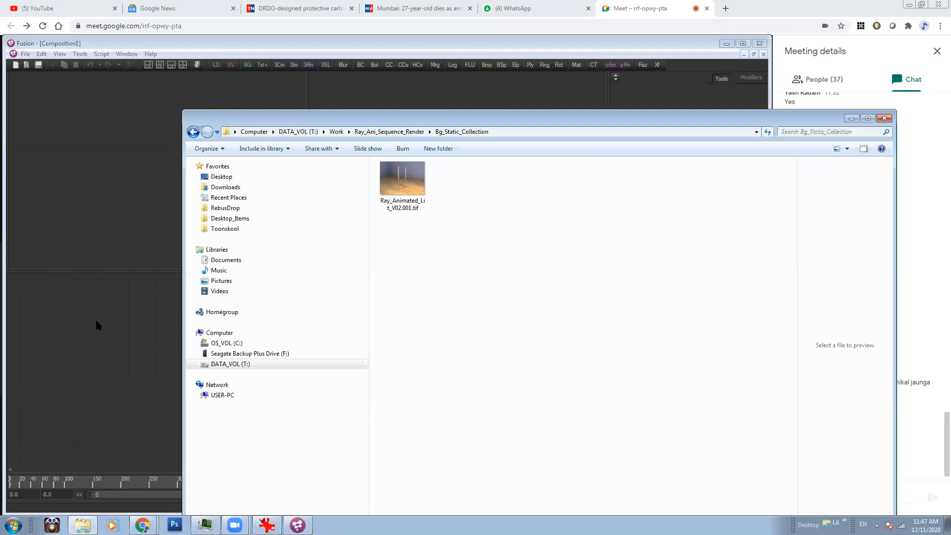
{"action": "left_click", "coordinate": [96, 322]}
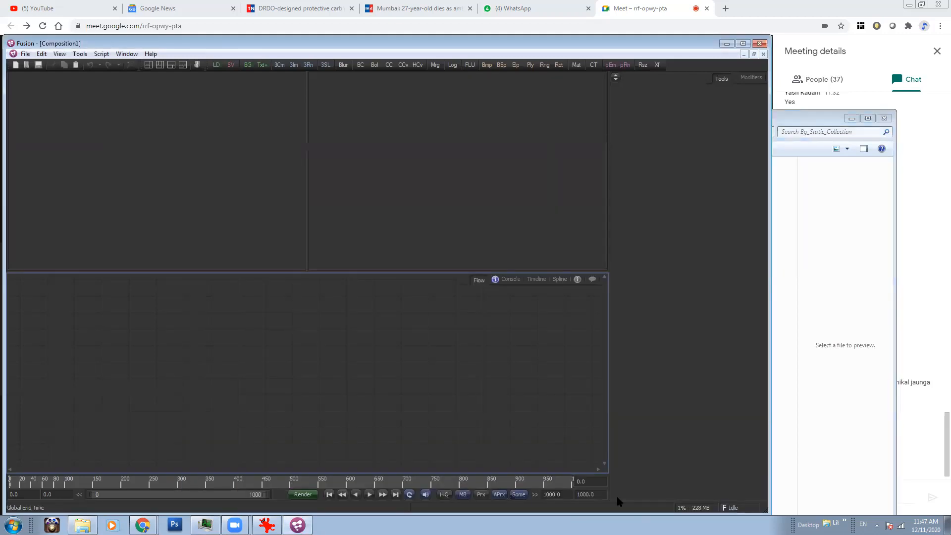
{"action": "left_click", "coordinate": [851, 117]}
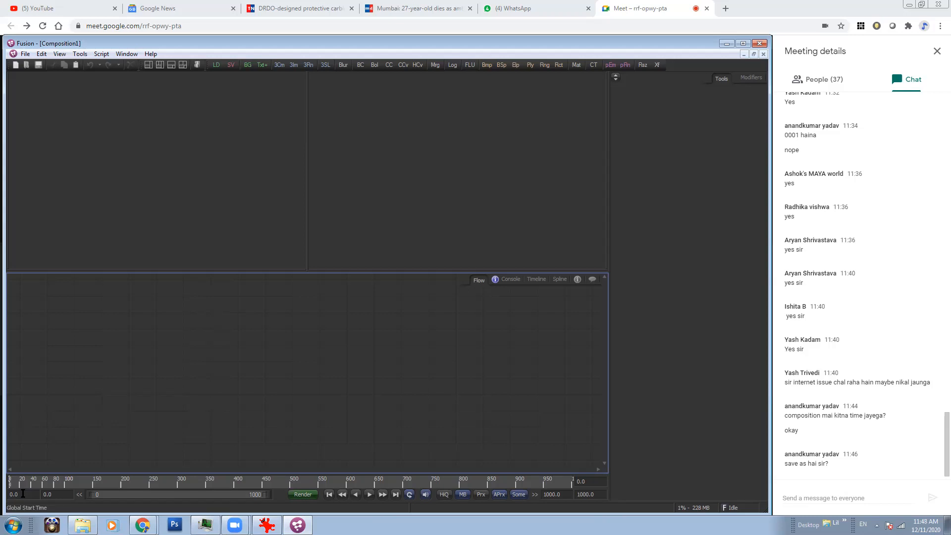
Set the composition's global and render range to start at frame 1 and end at frame 45.
{"action": "left_click_drag", "start_coordinate": [23, 493], "coordinate": [2, 494]}
{"action": "type", "text": "1"}
{"action": "key", "text": "Tab"}
{"action": "key", "text": "Tab"}
{"action": "type", "text": "45"}
{"action": "key", "text": "Tab"}
{"action": "type", "text": "45"}
{"action": "key", "text": "Return"}
{"action": "left_click", "coordinate": [293, 382]}
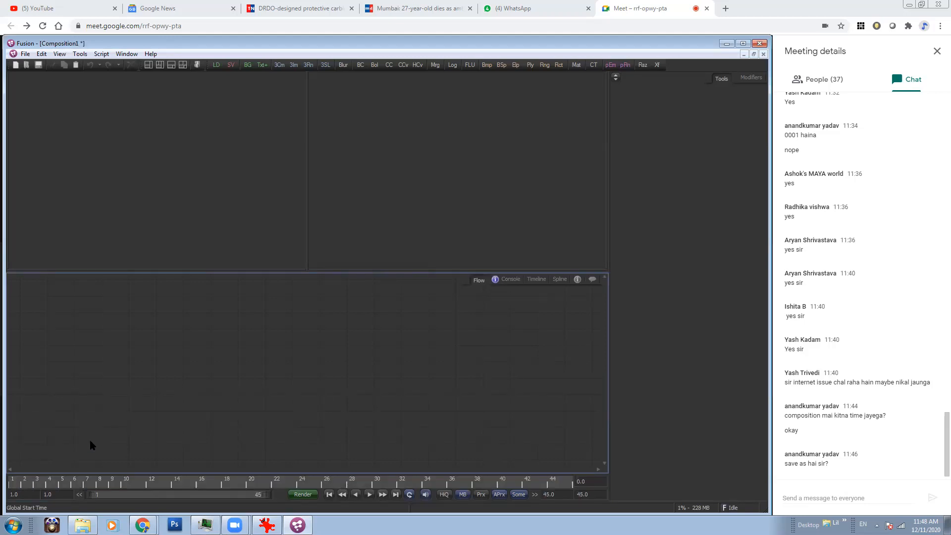
Resize the Explorer window to expose the flow and load Ray_Animated_Lit_V02.001.tif from Bg_Static_Collection into it as a loader.
{"action": "left_click", "coordinate": [83, 525]}
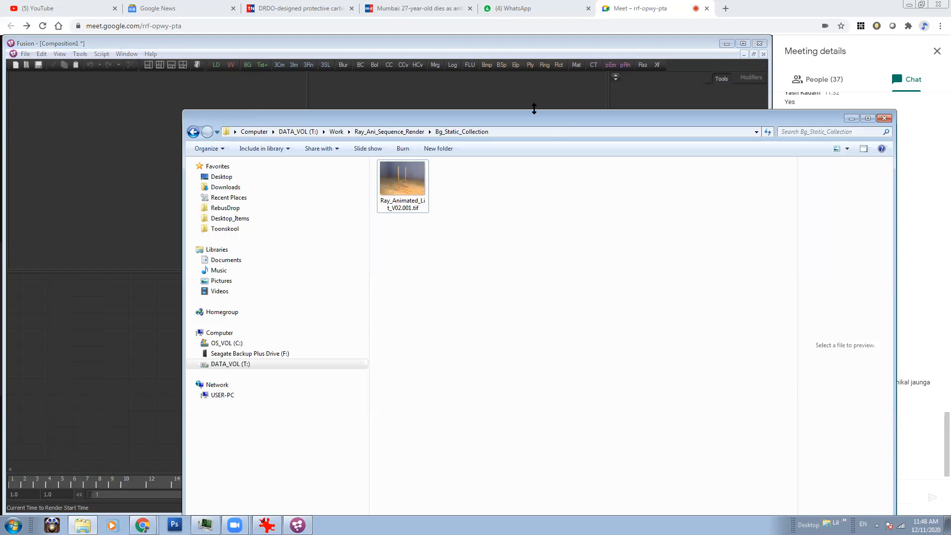
{"action": "left_click", "coordinate": [403, 188]}
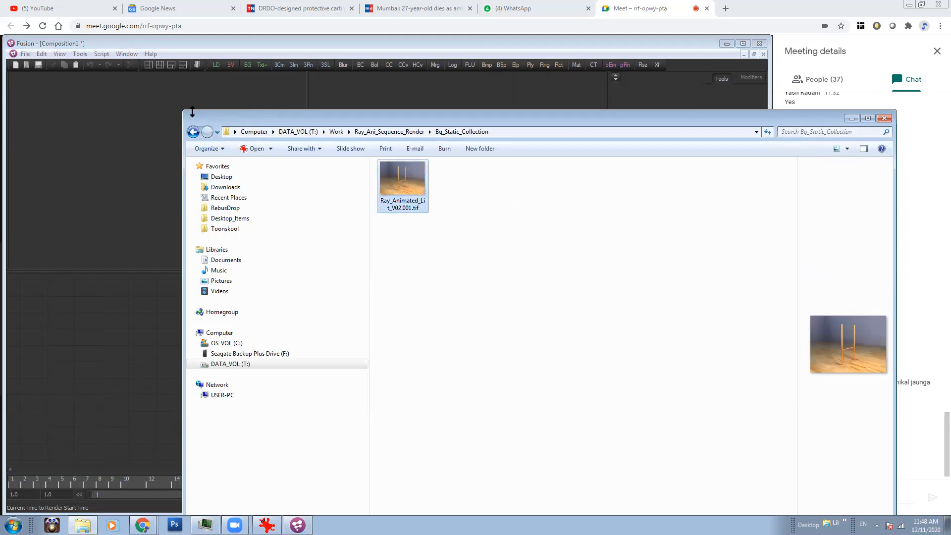
{"action": "left_click_drag", "start_coordinate": [186, 110], "coordinate": [286, 191]}
{"action": "left_click_drag", "start_coordinate": [611, 197], "coordinate": [557, 145]}
{"action": "left_click_drag", "start_coordinate": [450, 208], "coordinate": [131, 319]}
Open the Ch_Anim_Collection folder and load its tif sequence into the flow below the background loader.
{"action": "left_click", "coordinate": [445, 161]}
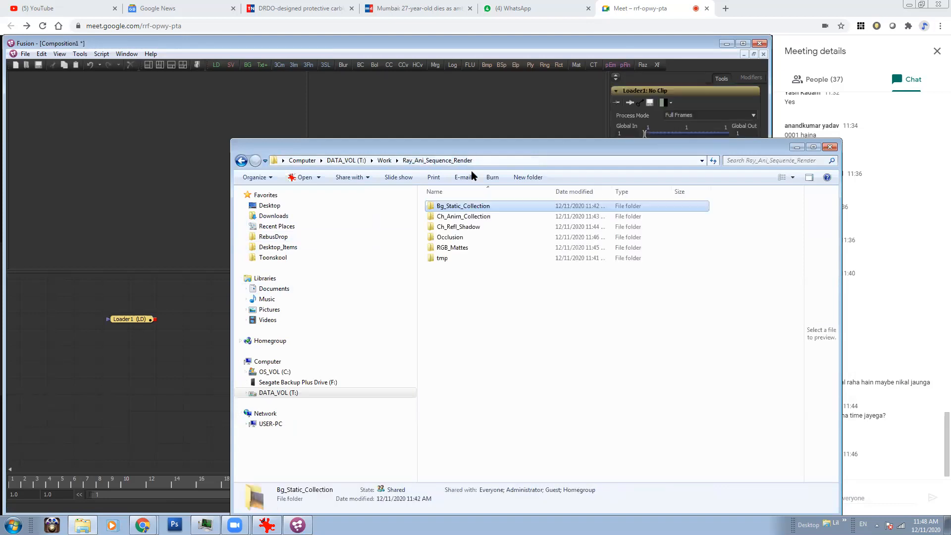
{"action": "double_click", "coordinate": [491, 220]}
{"action": "left_click_drag", "start_coordinate": [467, 233], "coordinate": [139, 361]}
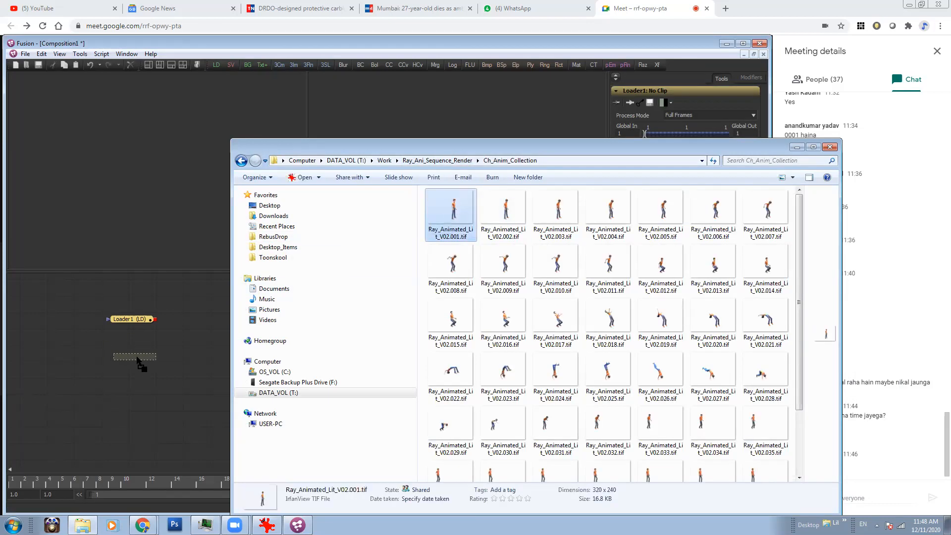
Load the Ch_Refl_Shadow tif sequence into the flow as a third loader and go back to the Ray_Ani_Sequence_Render folder.
{"action": "left_click", "coordinate": [460, 160]}
{"action": "double_click", "coordinate": [460, 228]}
{"action": "left_click_drag", "start_coordinate": [450, 239], "coordinate": [147, 389]}
{"action": "left_click", "coordinate": [453, 160]}
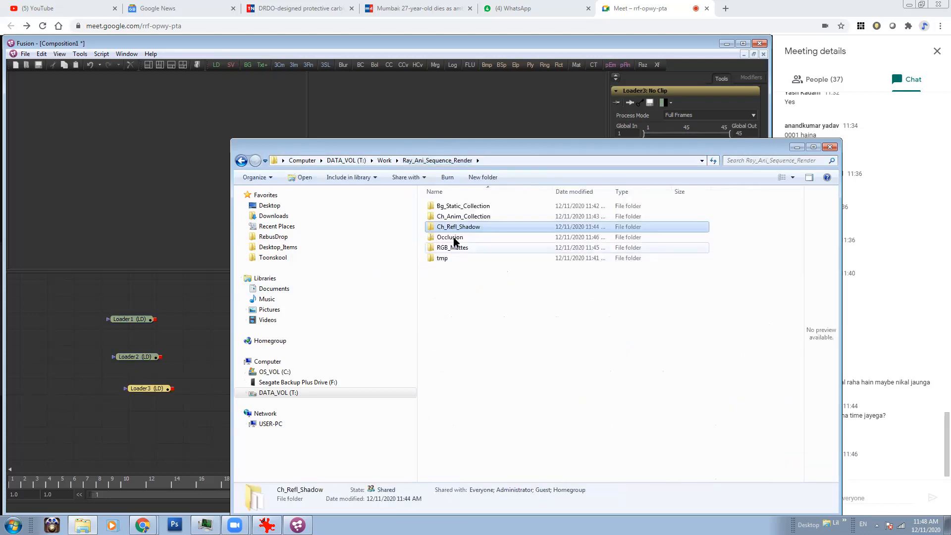
Load the TIF sequence from the RGB_Mattes folder into the flow as a loader below the existing three.
{"action": "double_click", "coordinate": [446, 247]}
{"action": "double_click", "coordinate": [452, 216]}
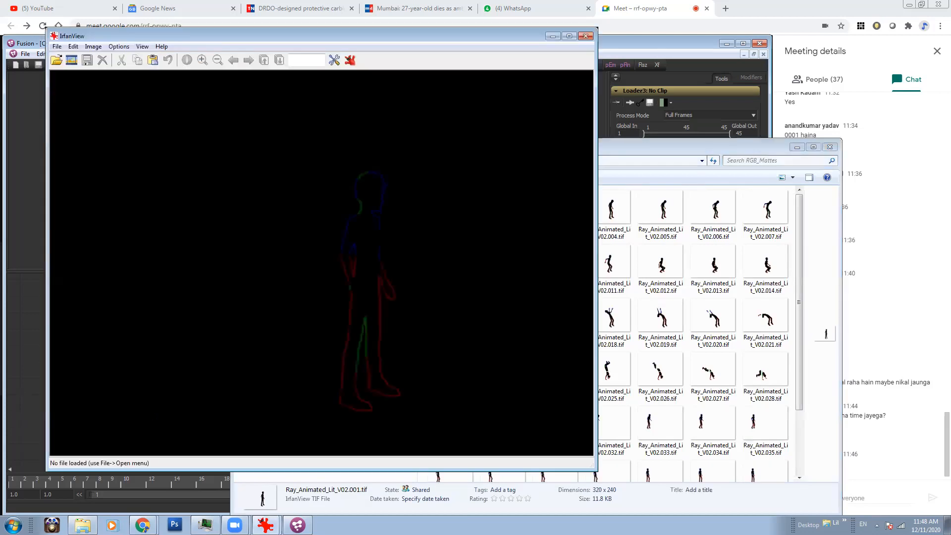
{"action": "left_click", "coordinate": [584, 33]}
{"action": "left_click_drag", "start_coordinate": [456, 217], "coordinate": [137, 419]}
{"action": "left_click", "coordinate": [455, 161]}
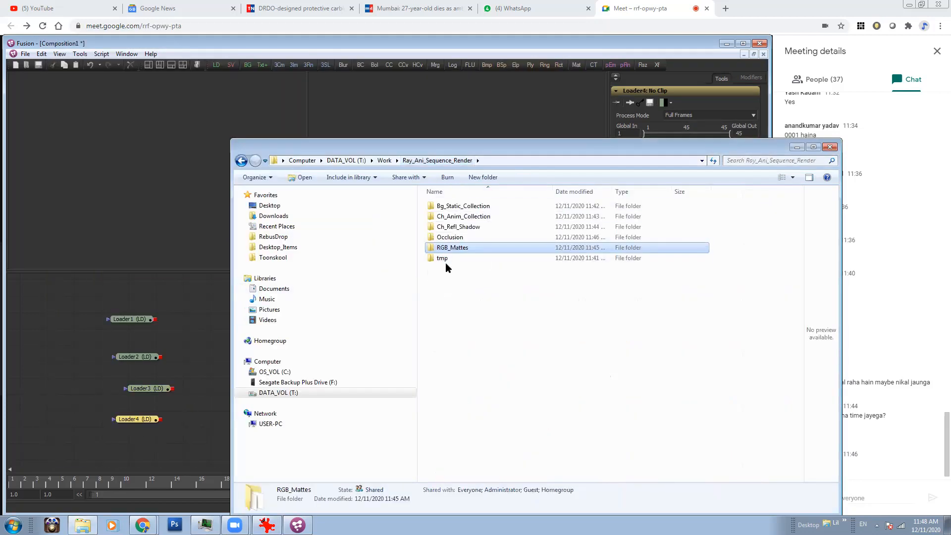
Load the TIF sequence from the Occlusion folder into the flow as a loader below the RGB mattes loader.
{"action": "left_click", "coordinate": [456, 238]}
{"action": "double_click", "coordinate": [456, 238]}
{"action": "left_click_drag", "start_coordinate": [457, 238], "coordinate": [190, 200]}
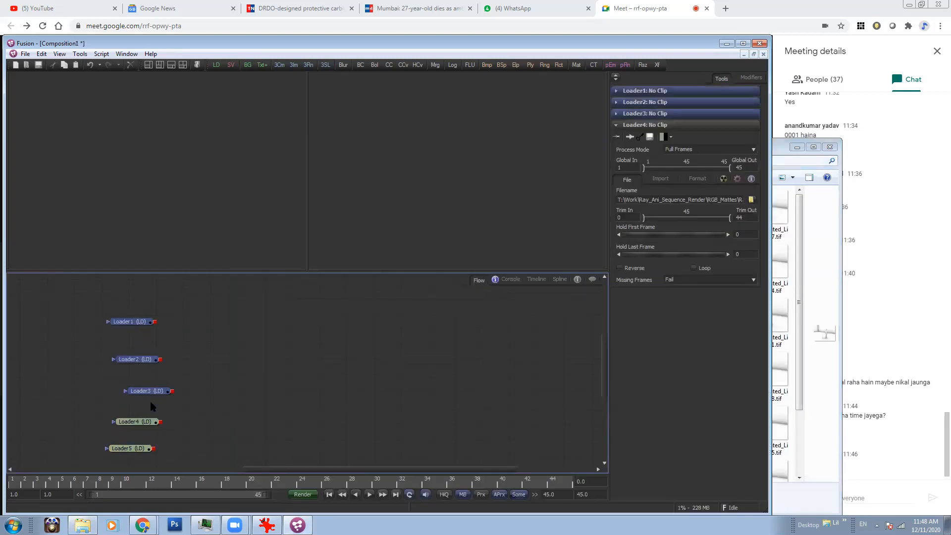
Go to the first frame and view the RGB mattes, background and character loaders one after another.
{"action": "left_click", "coordinate": [151, 406]}
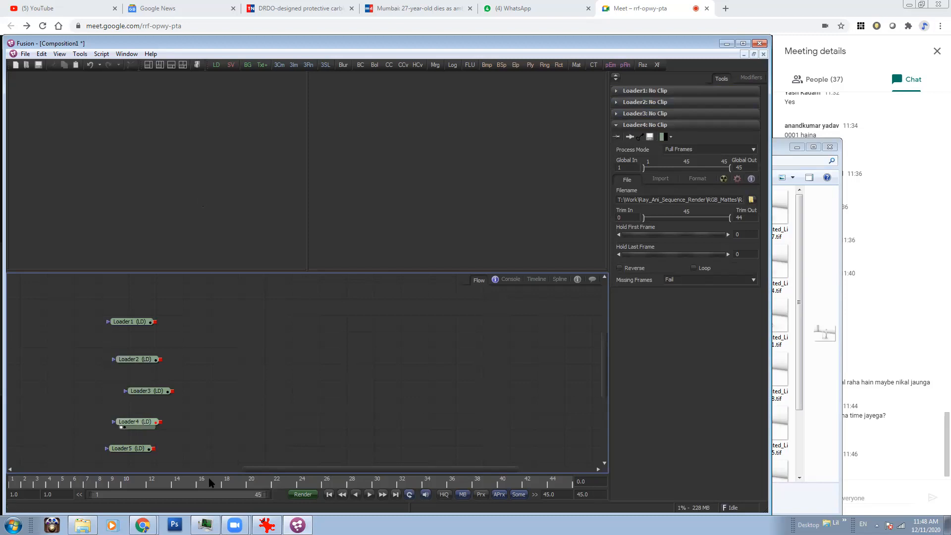
{"action": "left_click", "coordinate": [329, 494]}
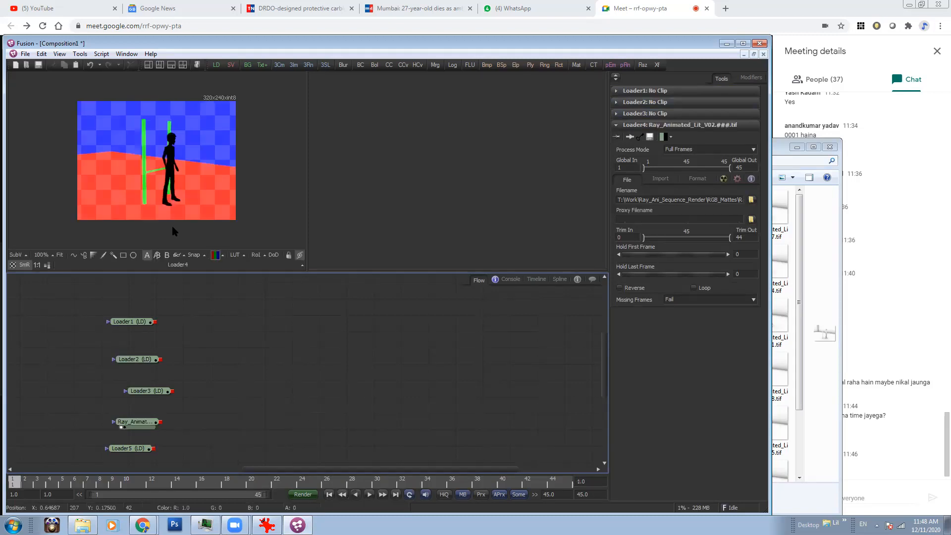
{"action": "middle_click_drag", "start_coordinate": [153, 151], "coordinate": [196, 135]}
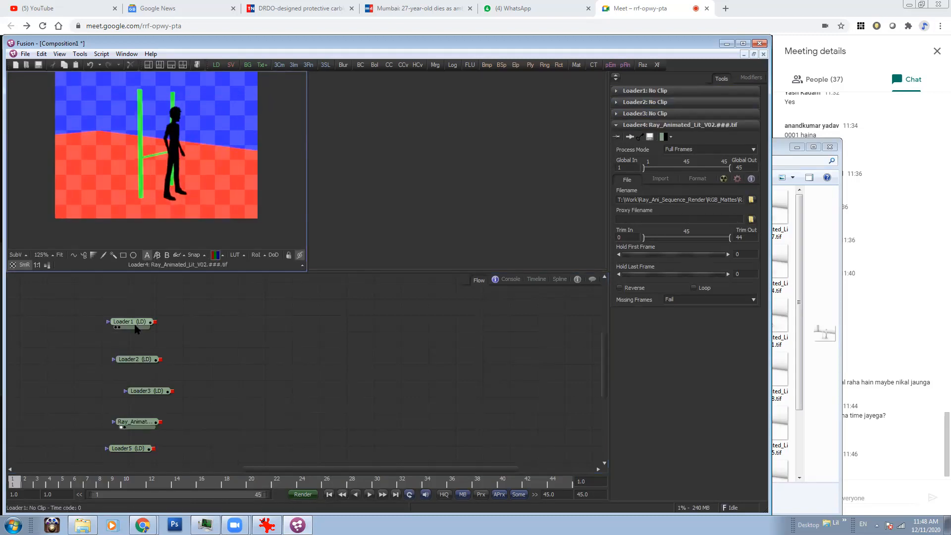
{"action": "left_click_drag", "start_coordinate": [133, 323], "coordinate": [178, 157]}
{"action": "mouse_move", "coordinate": [185, 153]}
{"action": "middle_mouse_down"}
{"action": "mouse_move", "coordinate": [187, 178]}
{"action": "mouse_move", "coordinate": [216, 141]}
{"action": "mouse_move", "coordinate": [200, 142]}
{"action": "middle_mouse_up"}
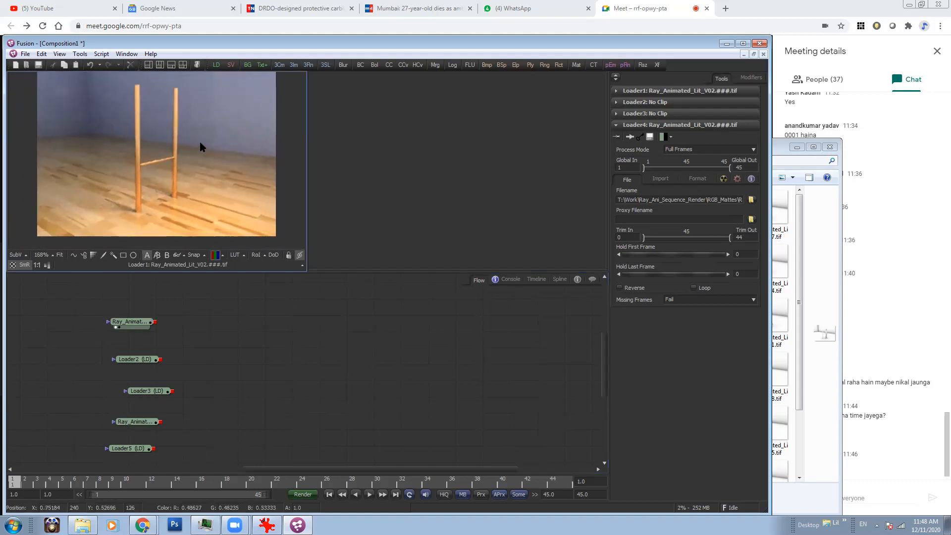
{"action": "left_click_drag", "start_coordinate": [144, 358], "coordinate": [197, 236]}
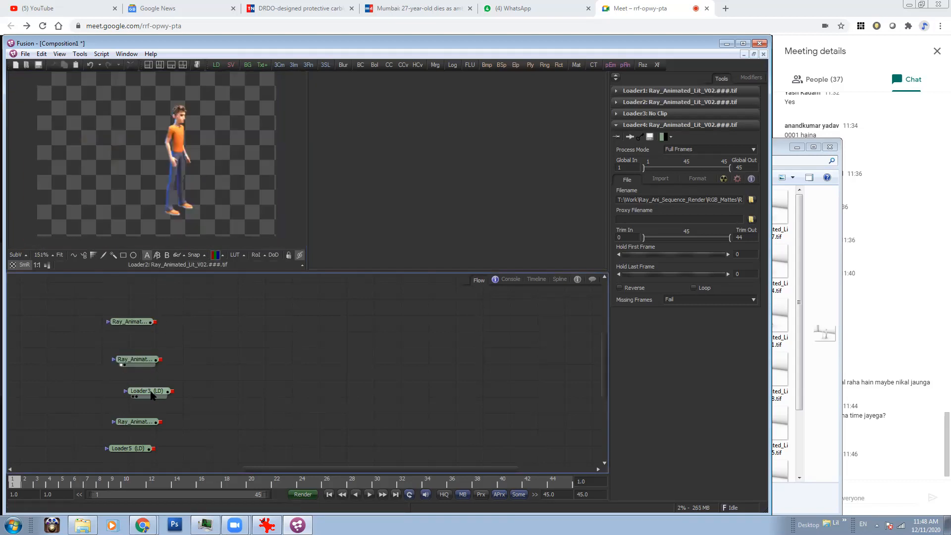
View the character shadow, RGB mattes and occlusion loaders one after another, inspecting the shadow pass up close.
{"action": "left_click_drag", "start_coordinate": [149, 392], "coordinate": [195, 200]}
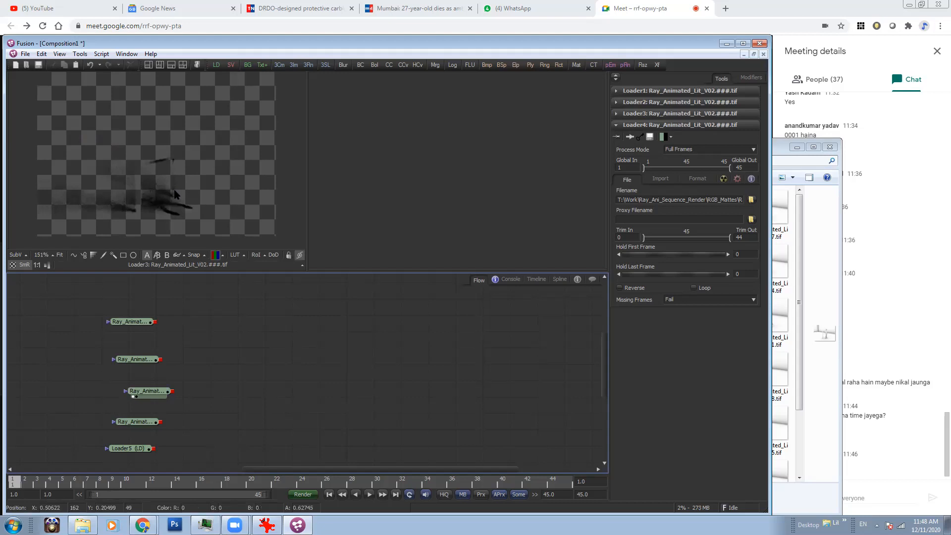
{"action": "middle_click_drag", "start_coordinate": [173, 183], "coordinate": [272, 158]}
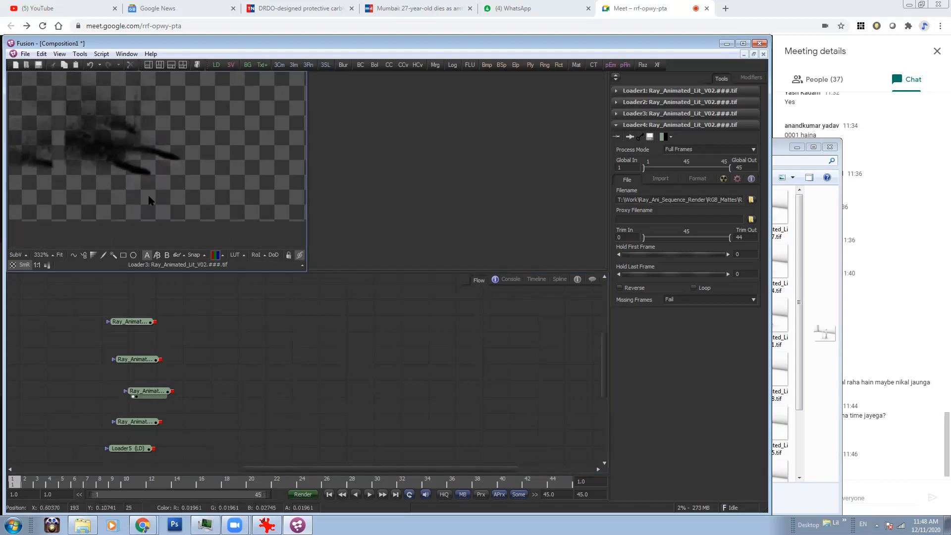
{"action": "scroll", "coordinate": [185, 188], "scroll_direction": "down", "scroll_amount": 3, "text": "ctrl"}
{"action": "middle_click_drag", "start_coordinate": [174, 152], "coordinate": [204, 196]}
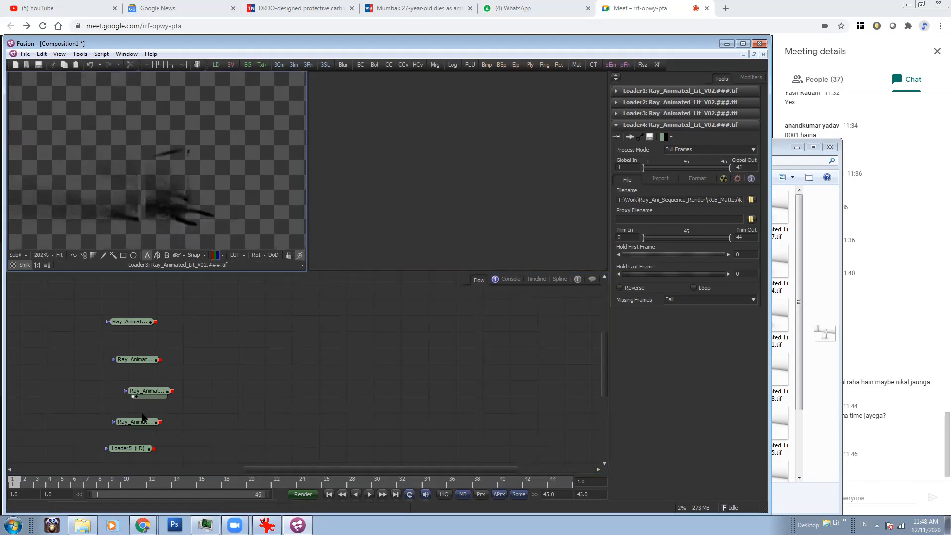
{"action": "left_click_drag", "start_coordinate": [142, 417], "coordinate": [180, 177]}
{"action": "scroll", "coordinate": [237, 184], "scroll_direction": "down", "scroll_amount": 3, "text": "ctrl"}
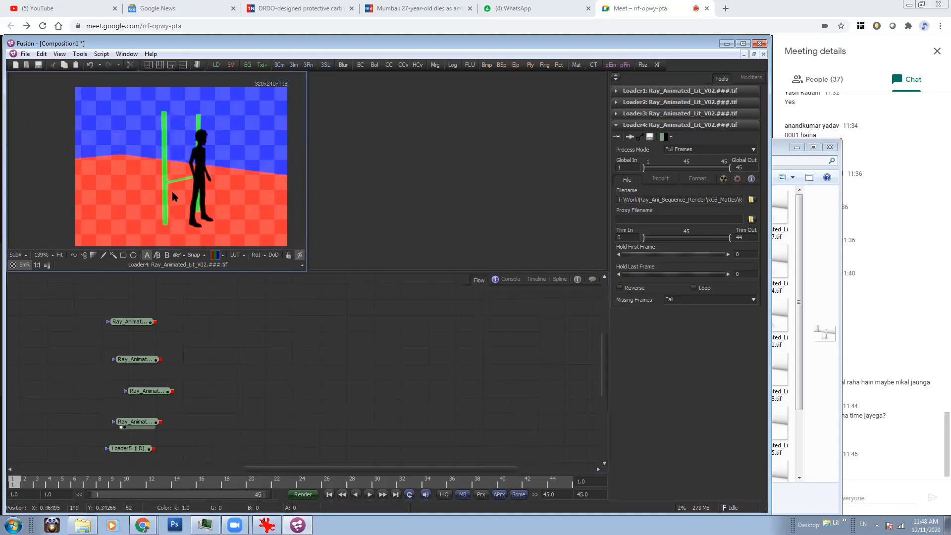
{"action": "left_click", "coordinate": [126, 448]}
{"action": "left_click_drag", "start_coordinate": [126, 448], "coordinate": [221, 140]}
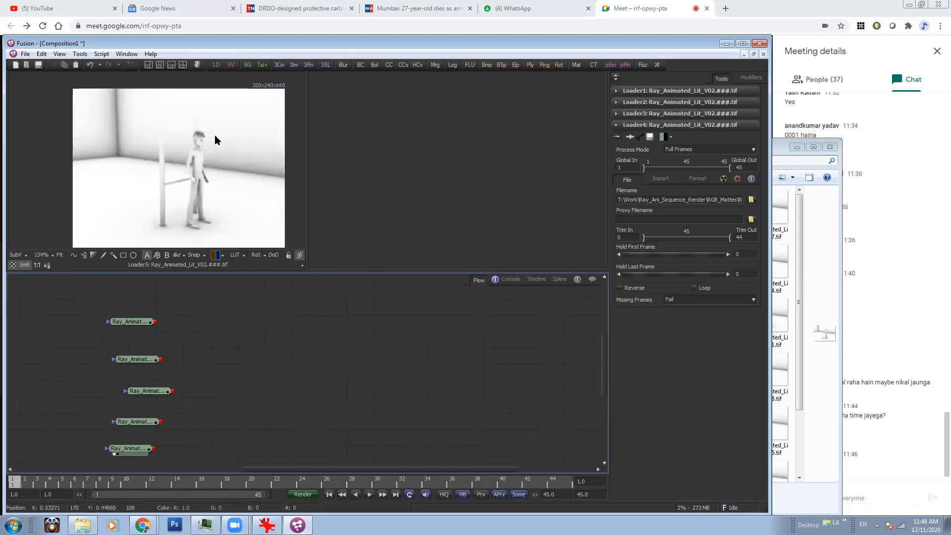
Fit the image to the viewer, switch to the single wide viewer layout and minimise the Occlusion folder window.
{"action": "scroll", "coordinate": [216, 140], "scroll_direction": "up", "scroll_amount": 1, "text": "ctrl"}
{"action": "left_click", "coordinate": [59, 254]}
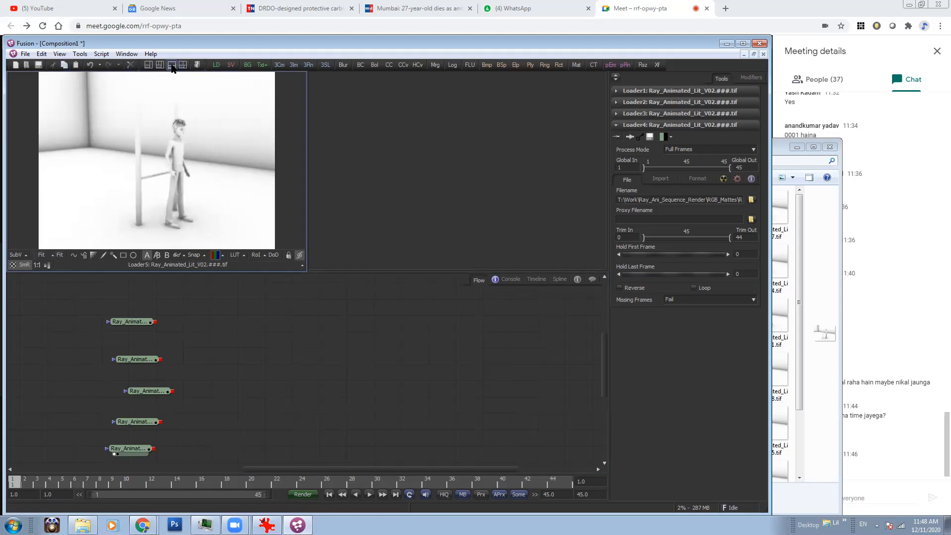
{"action": "left_click", "coordinate": [172, 65]}
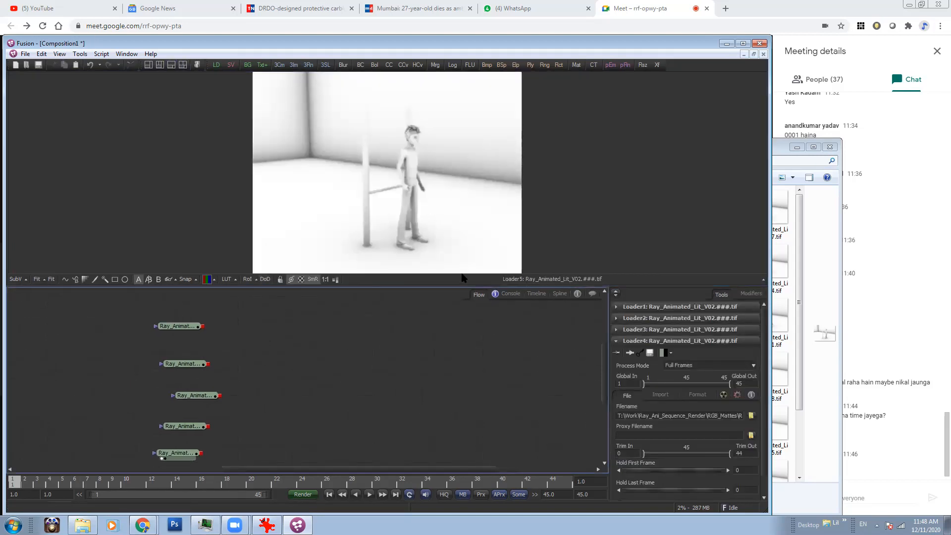
{"action": "left_click", "coordinate": [797, 146]}
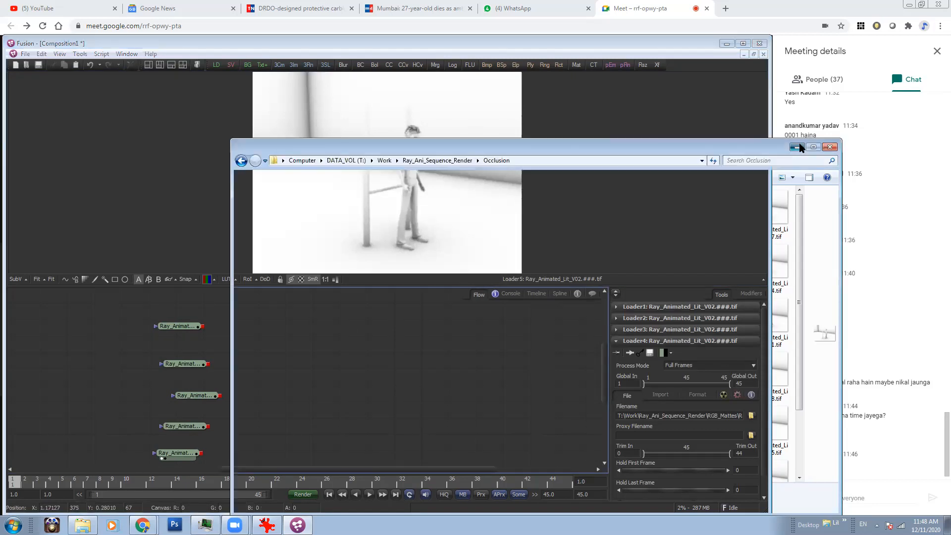
{"action": "left_click_drag", "start_coordinate": [204, 325], "coordinate": [268, 210]}
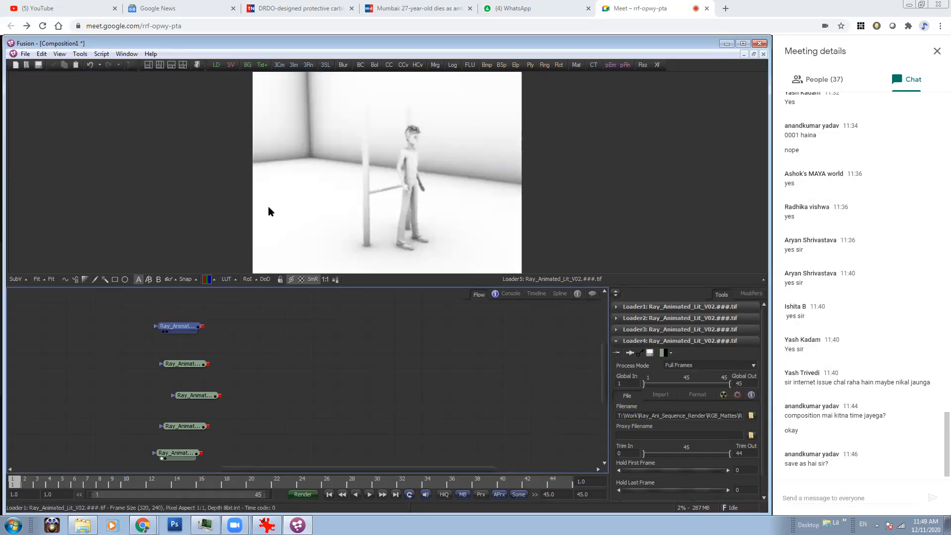
{"action": "left_click_drag", "start_coordinate": [208, 365], "coordinate": [203, 326]}
{"action": "key", "text": "1"}
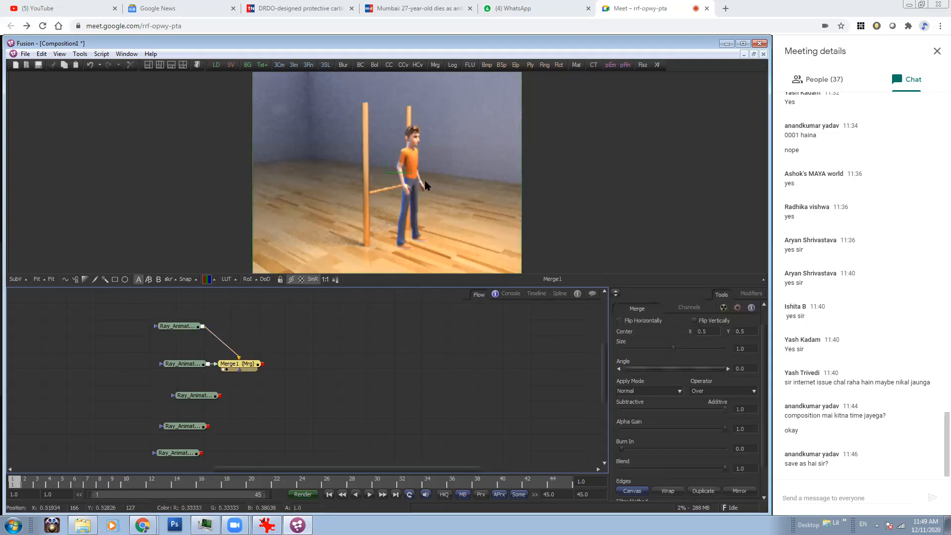
{"action": "scroll", "coordinate": [425, 185], "scroll_direction": "up", "scroll_amount": 3, "text": "ctrl"}
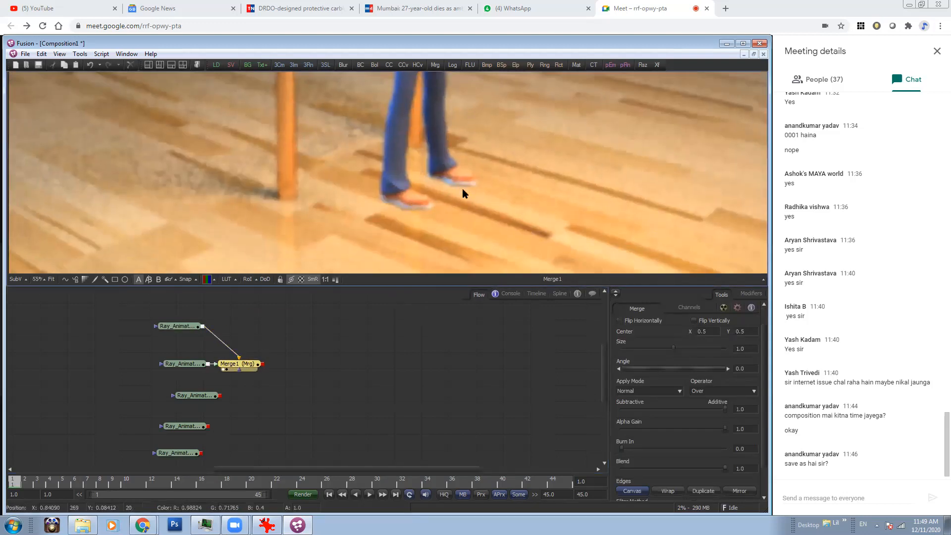
{"action": "left_click_drag", "start_coordinate": [233, 366], "coordinate": [265, 366]}
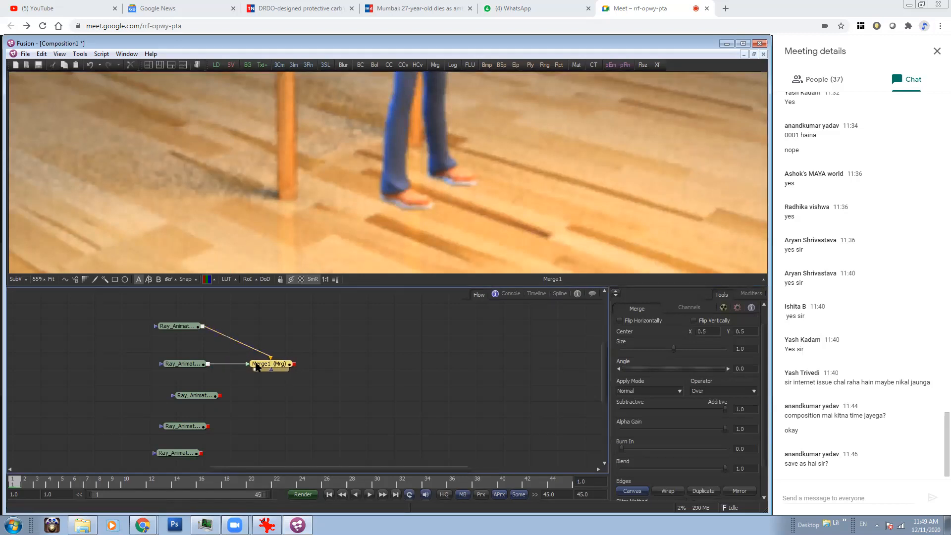
{"action": "key", "text": "Delete"}
Move the shadow loader above the character loader, merge it over the background loader and view the merge.
{"action": "left_click_drag", "start_coordinate": [209, 398], "coordinate": [252, 223]}
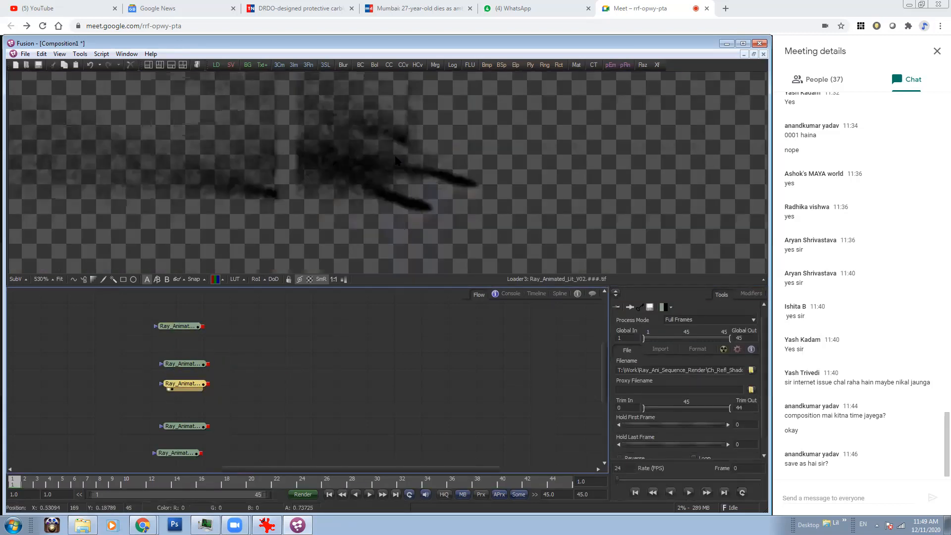
{"action": "mouse_move", "coordinate": [190, 382]}
{"action": "left_mouse_down"}
{"action": "mouse_move", "coordinate": [189, 342]}
{"action": "mouse_move", "coordinate": [191, 382]}
{"action": "left_mouse_up"}
{"action": "left_click_drag", "start_coordinate": [190, 344], "coordinate": [203, 325]}
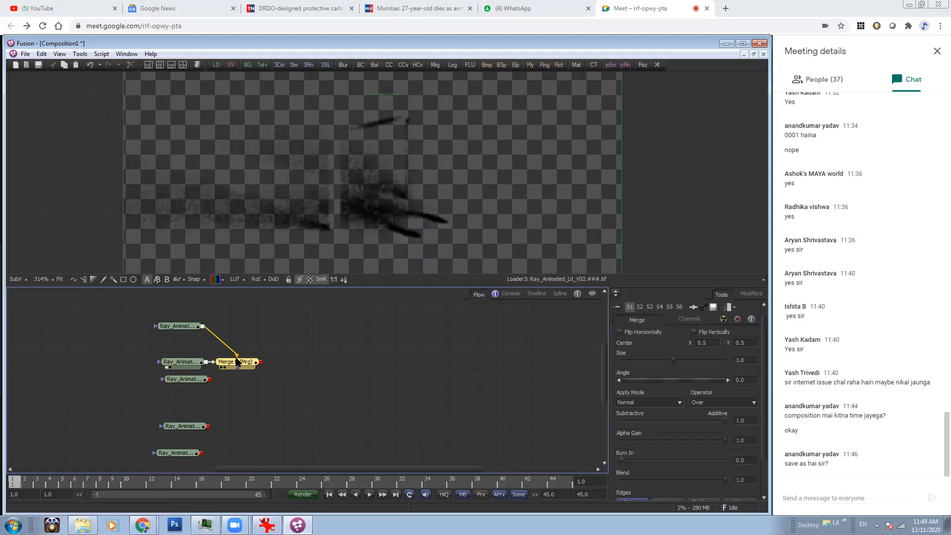
{"action": "key", "text": "1"}
{"action": "scroll", "coordinate": [492, 208], "scroll_direction": "down", "scroll_amount": 4, "text": "ctrl"}
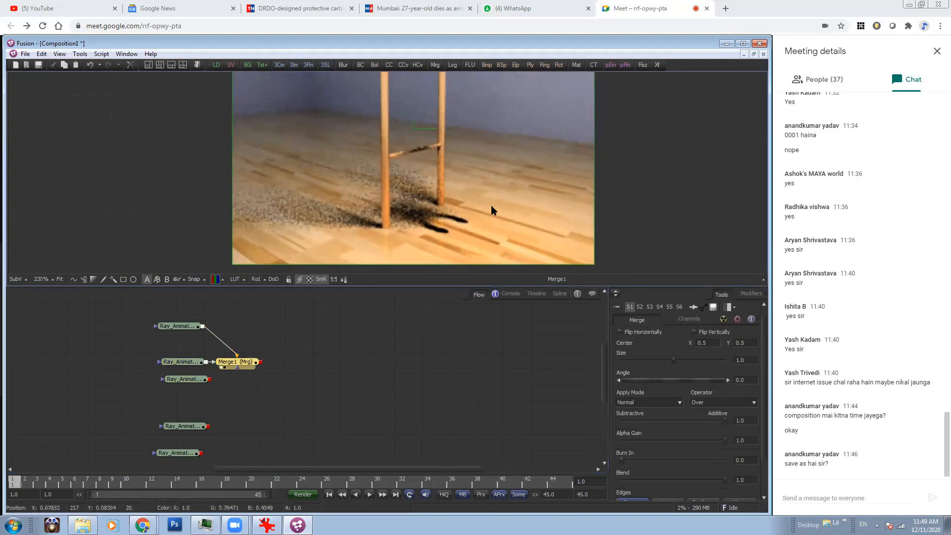
{"action": "scroll", "coordinate": [313, 189], "scroll_direction": "up", "scroll_amount": 1, "text": "ctrl"}
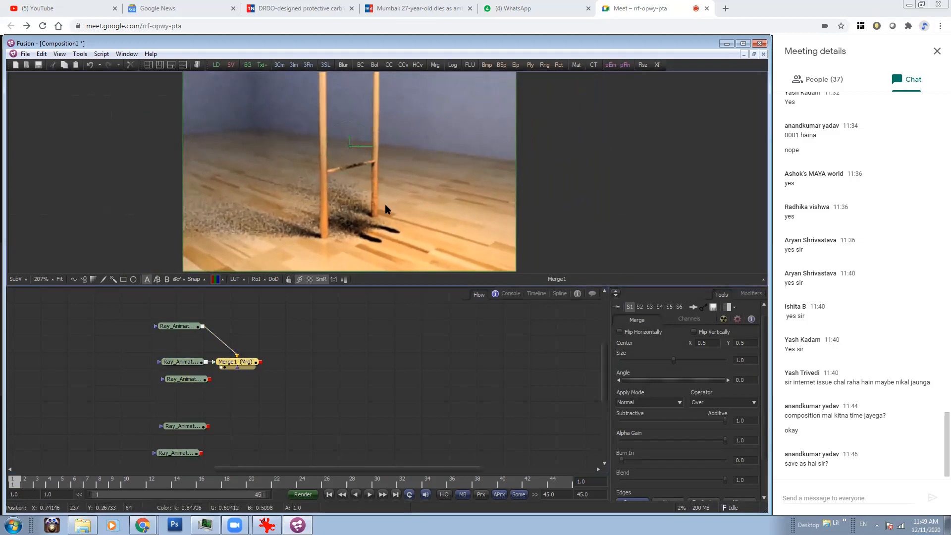
{"action": "scroll", "coordinate": [386, 206], "scroll_direction": "up", "scroll_amount": 2, "text": "ctrl"}
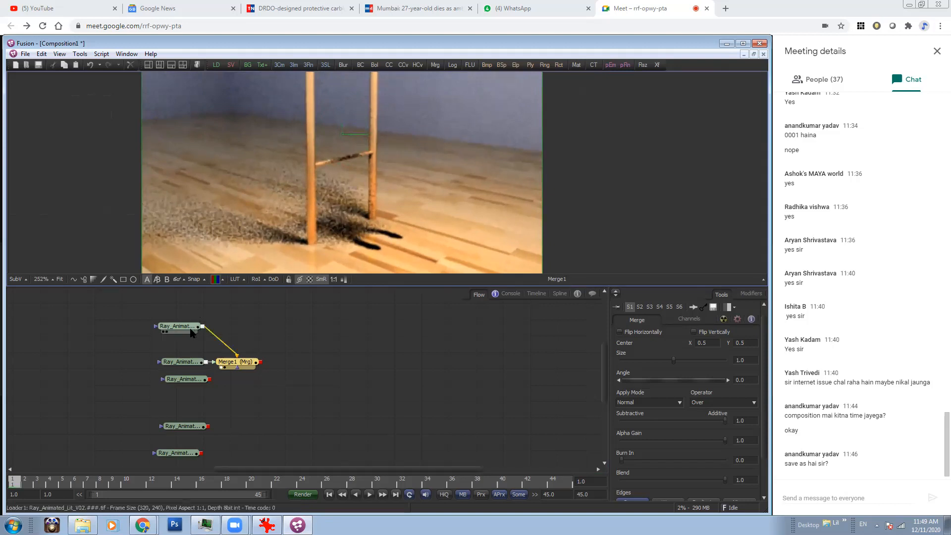
Compare the shadow pass alone with the background-and-shadow merge, and play back the merged sequence to check the shadows.
{"action": "left_click", "coordinate": [163, 331]}
{"action": "left_click", "coordinate": [167, 367]}
{"action": "key", "text": "1"}
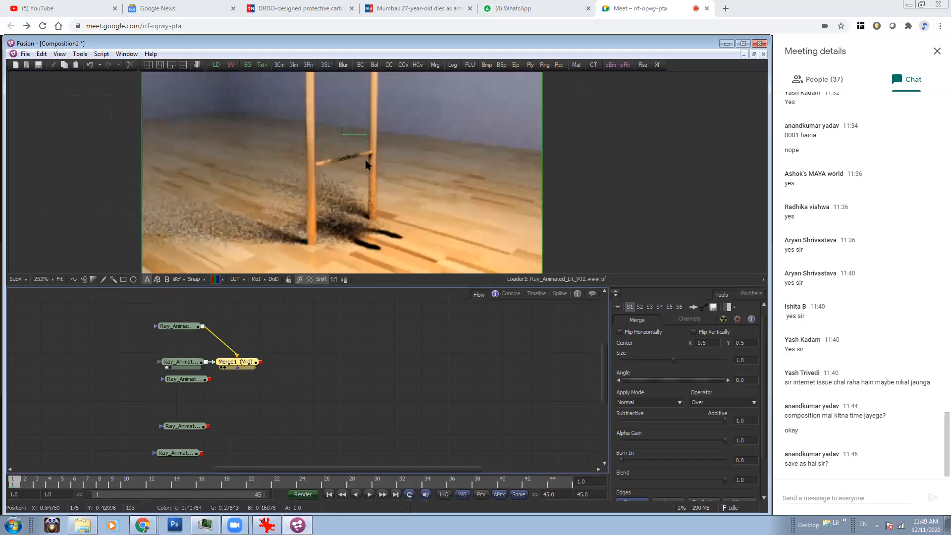
{"action": "key", "text": "space"}
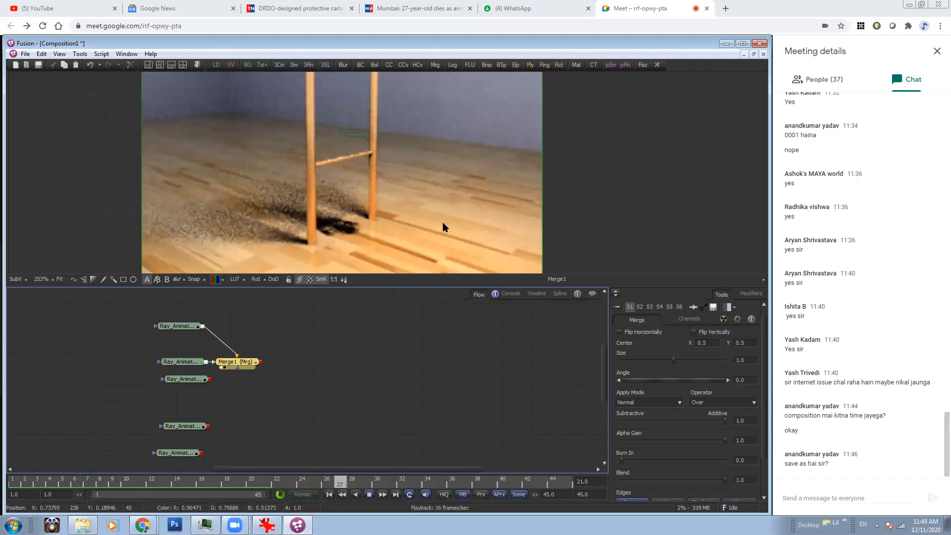
{"action": "scroll", "coordinate": [450, 237], "scroll_direction": "down", "scroll_amount": 2, "text": "ctrl"}
{"action": "scroll", "coordinate": [449, 237], "scroll_direction": "down", "scroll_amount": 1, "text": "ctrl"}
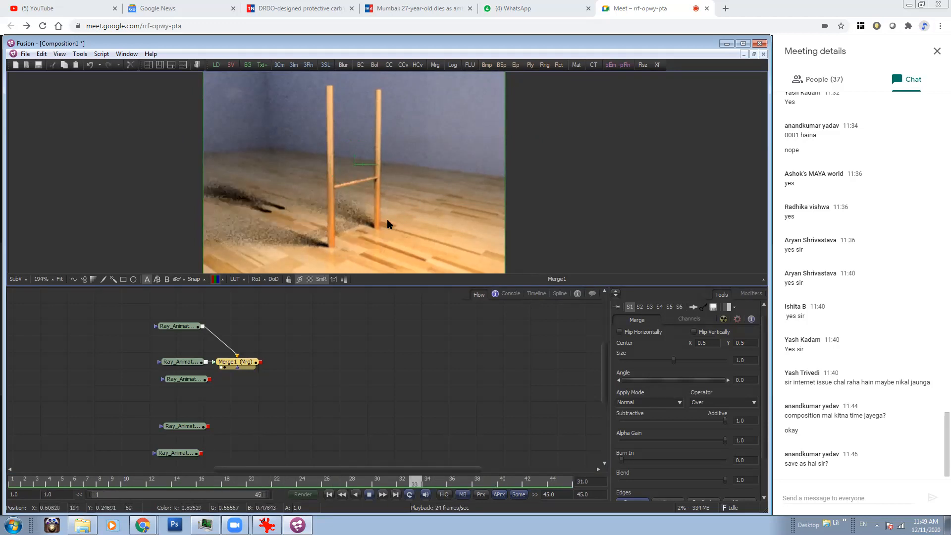
{"action": "key", "text": "space"}
Merge the character loader over the background-and-shadow merge, play back the composite and inspect the character around the crossbar at frame 22.
{"action": "left_click_drag", "start_coordinate": [190, 382], "coordinate": [263, 372]}
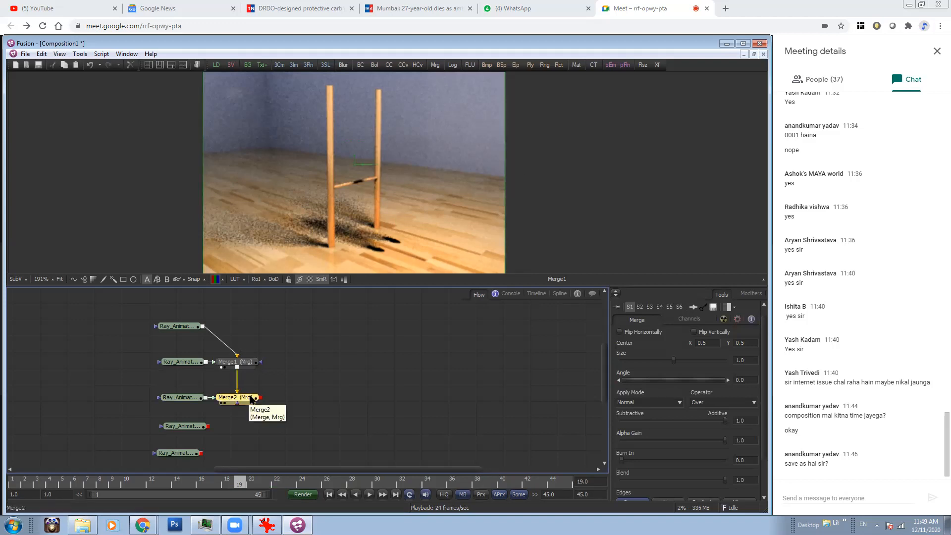
{"action": "left_click_drag", "start_coordinate": [251, 401], "coordinate": [403, 204]}
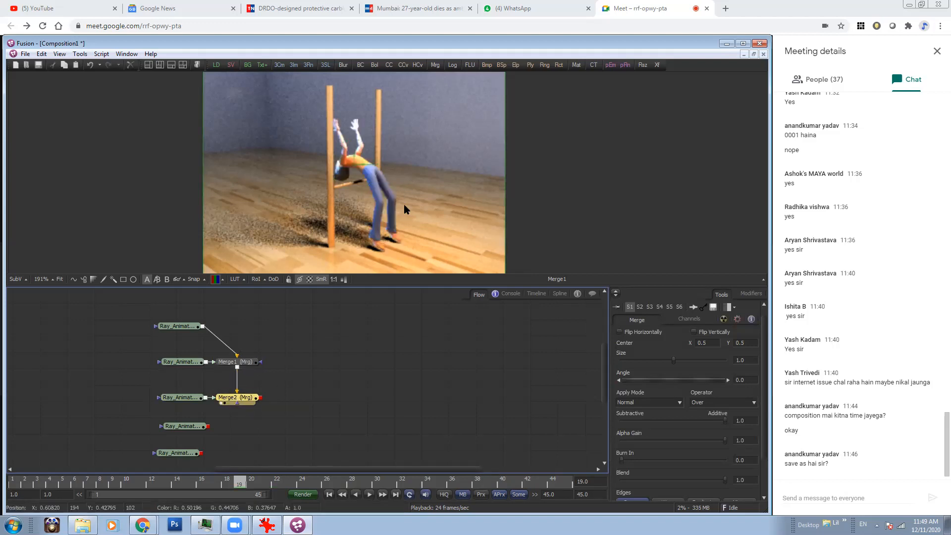
{"action": "key", "text": "space"}
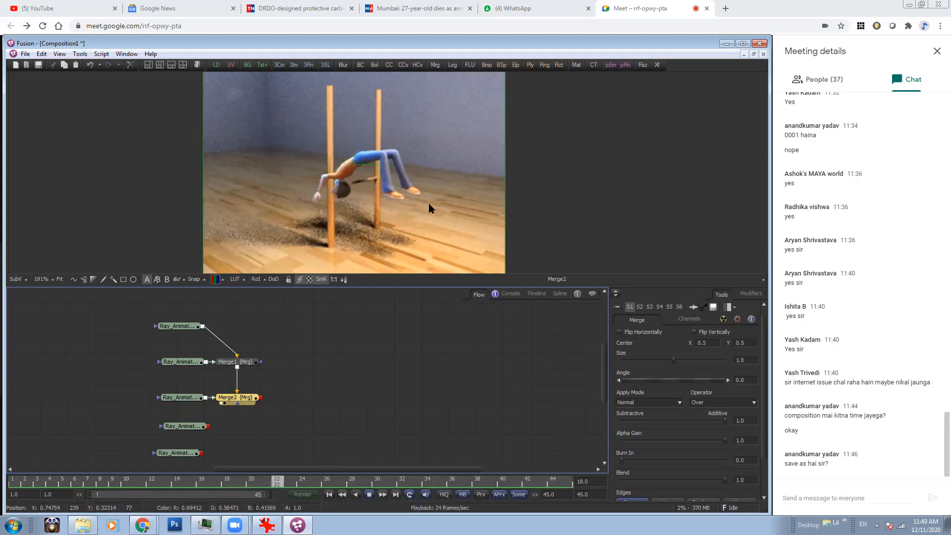
{"action": "key", "text": "space"}
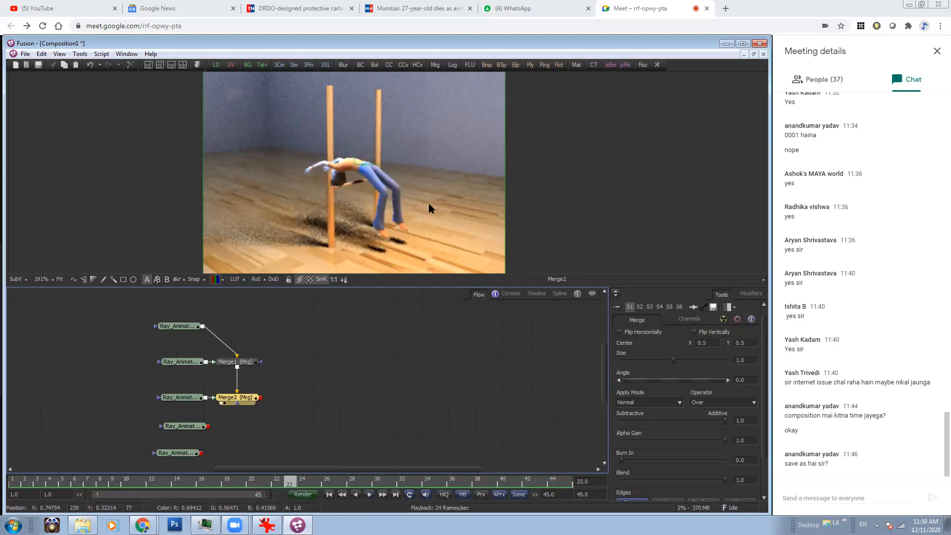
{"action": "scroll", "coordinate": [578, 182], "scroll_direction": "up", "scroll_amount": 5}
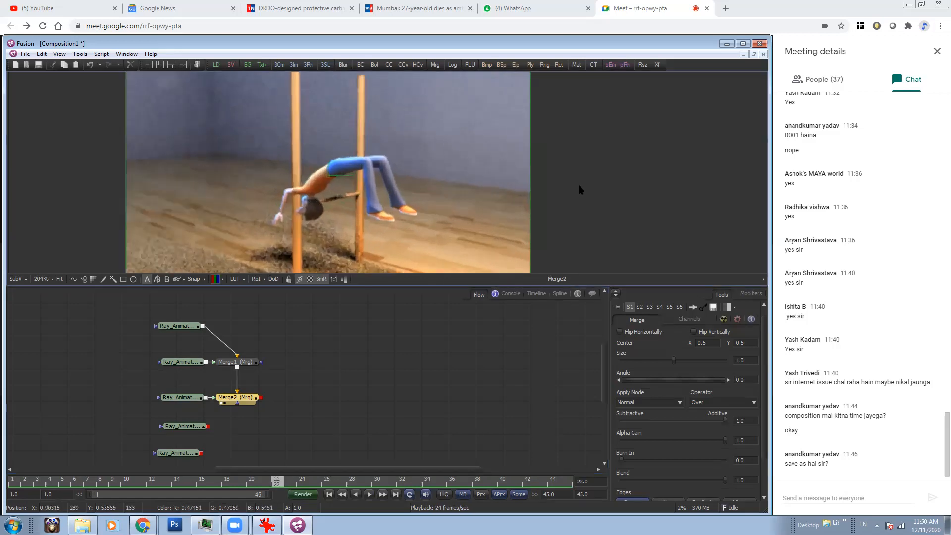
{"action": "scroll", "coordinate": [570, 93], "scroll_direction": "up", "scroll_amount": 1}
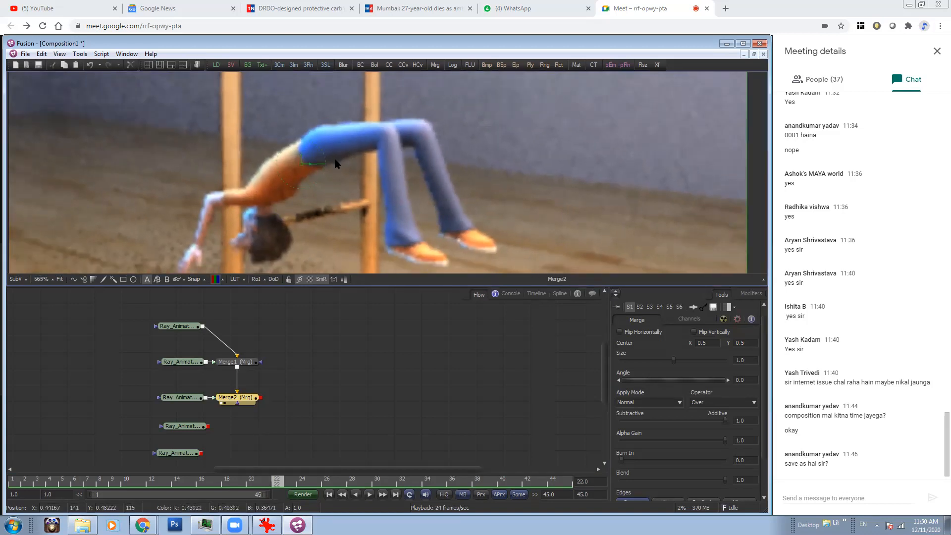
{"action": "scroll", "coordinate": [389, 218], "scroll_direction": "down", "scroll_amount": 1}
{"action": "scroll", "coordinate": [355, 155], "scroll_direction": "down", "scroll_amount": 2}
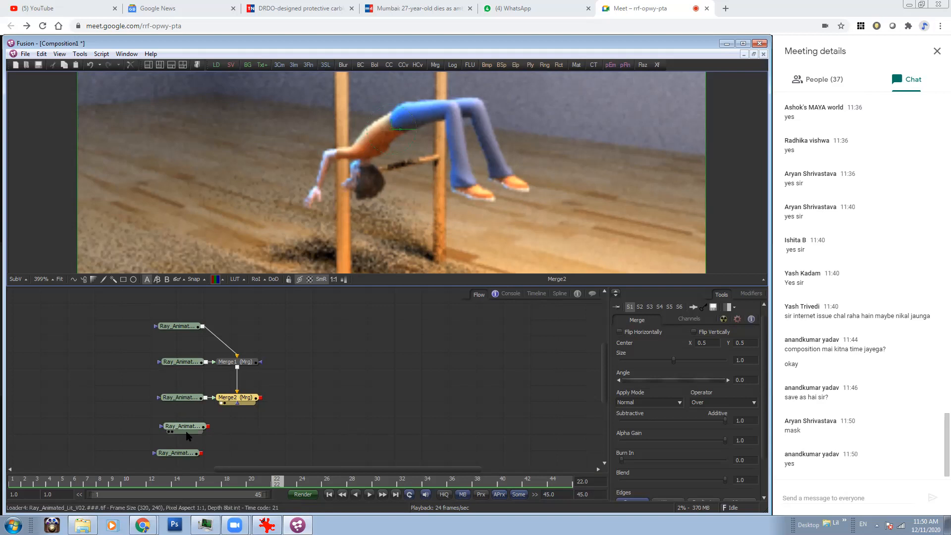
Compare the occlusion, RGB matte, merged and character views, and connect the RGB matte loader as the character loader's effect mask.
{"action": "left_click_drag", "start_coordinate": [176, 453], "coordinate": [273, 205]}
{"action": "left_click_drag", "start_coordinate": [183, 427], "coordinate": [317, 248]}
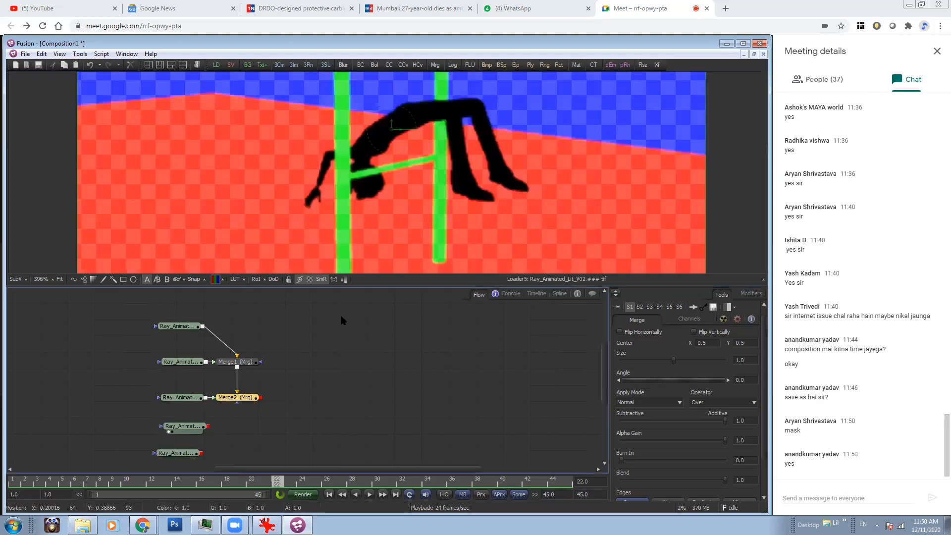
{"action": "left_click_drag", "start_coordinate": [240, 398], "coordinate": [423, 140]}
{"action": "left_click_drag", "start_coordinate": [183, 426], "coordinate": [113, 396]}
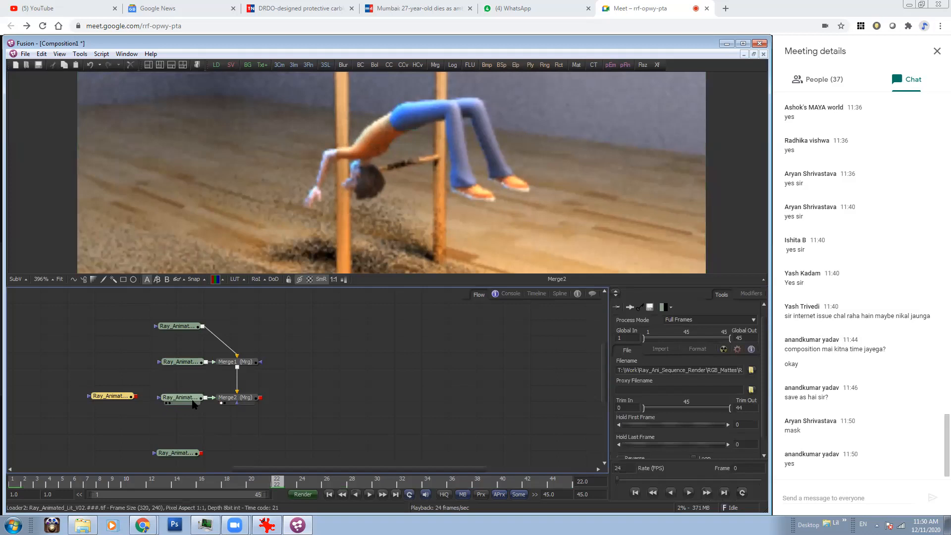
{"action": "left_click_drag", "start_coordinate": [195, 404], "coordinate": [329, 150]}
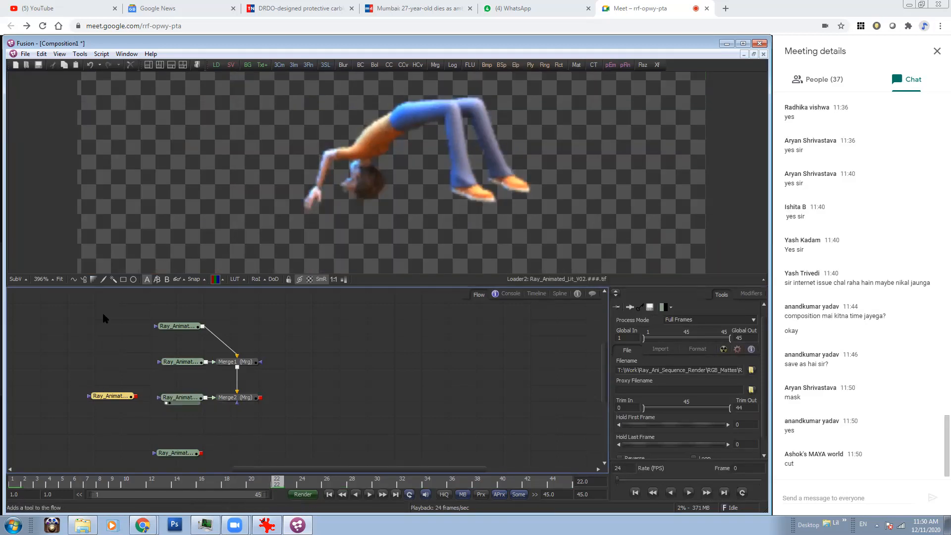
{"action": "left_click_drag", "start_coordinate": [110, 396], "coordinate": [161, 402]}
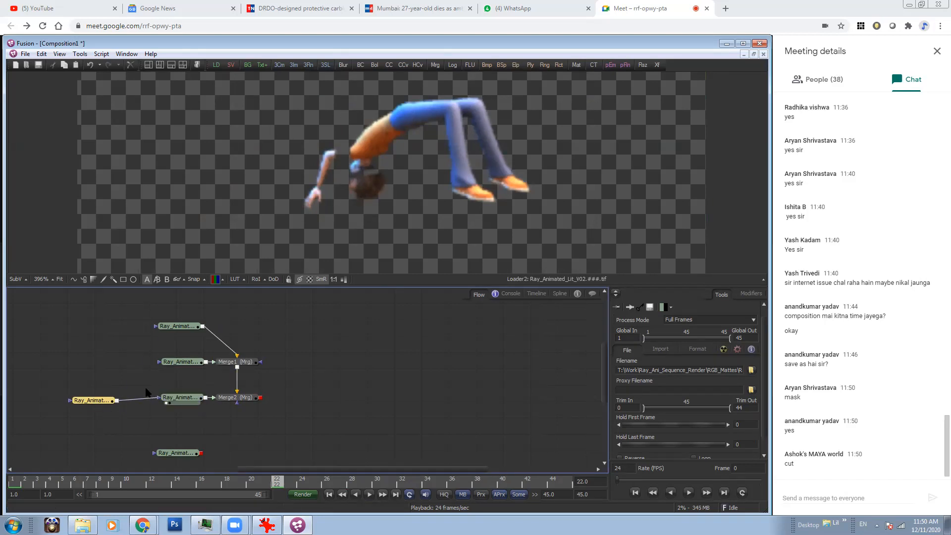
Set the character loader's mask channel to Green, apply the mask inverted and inspect the cut-out.
{"action": "left_click", "coordinate": [188, 398]}
{"action": "left_click", "coordinate": [723, 349]}
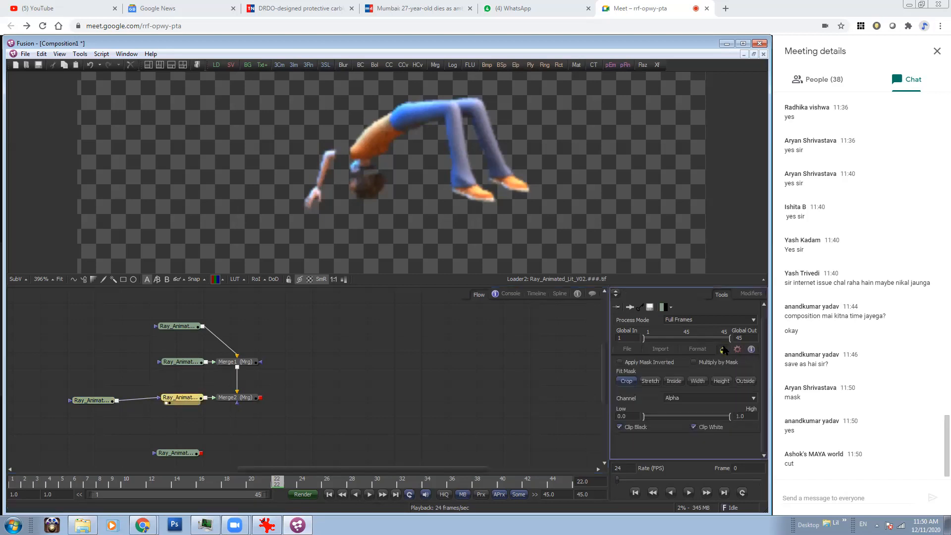
{"action": "left_click", "coordinate": [688, 400]}
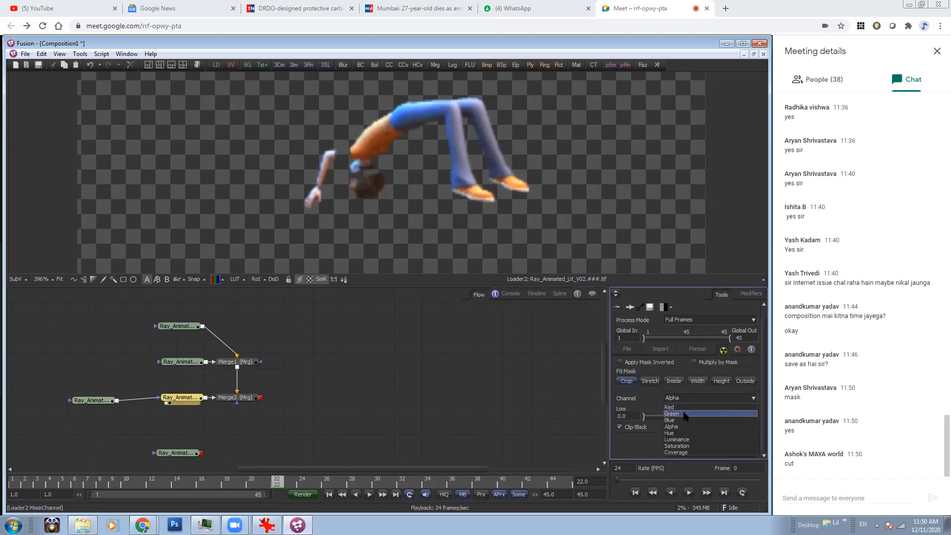
{"action": "left_click", "coordinate": [675, 412]}
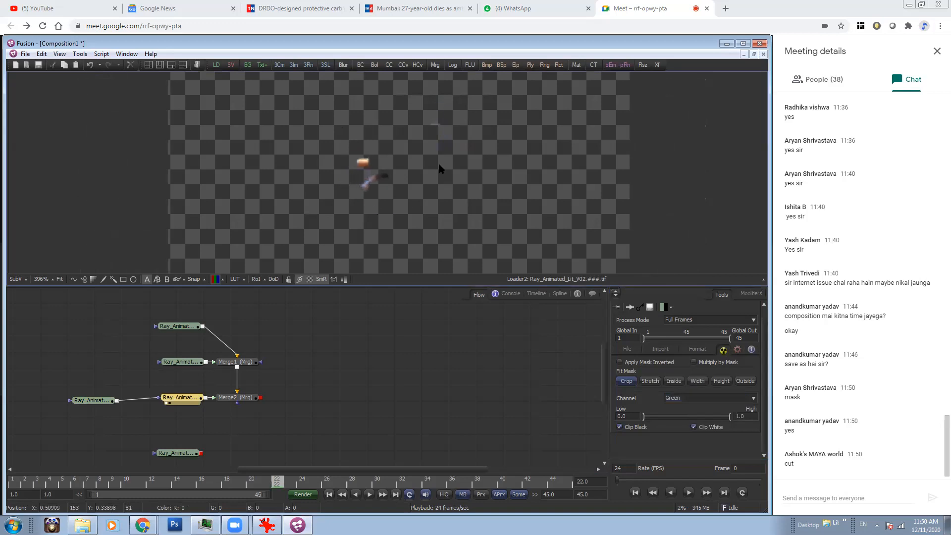
{"action": "scroll", "coordinate": [269, 192], "scroll_direction": "down", "scroll_amount": 2, "text": "ctrl"}
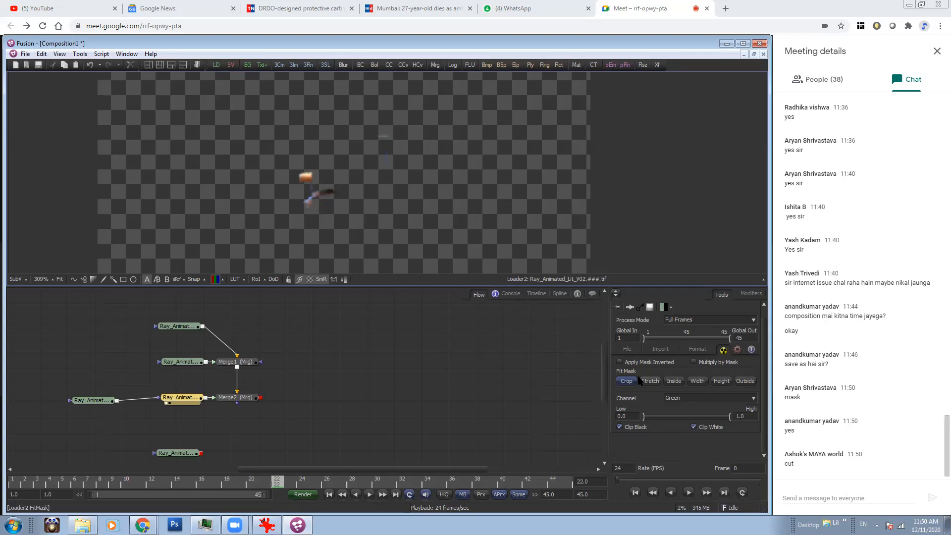
{"action": "left_click", "coordinate": [619, 363]}
{"action": "scroll", "coordinate": [317, 176], "scroll_direction": "up", "scroll_amount": 3, "text": "ctrl"}
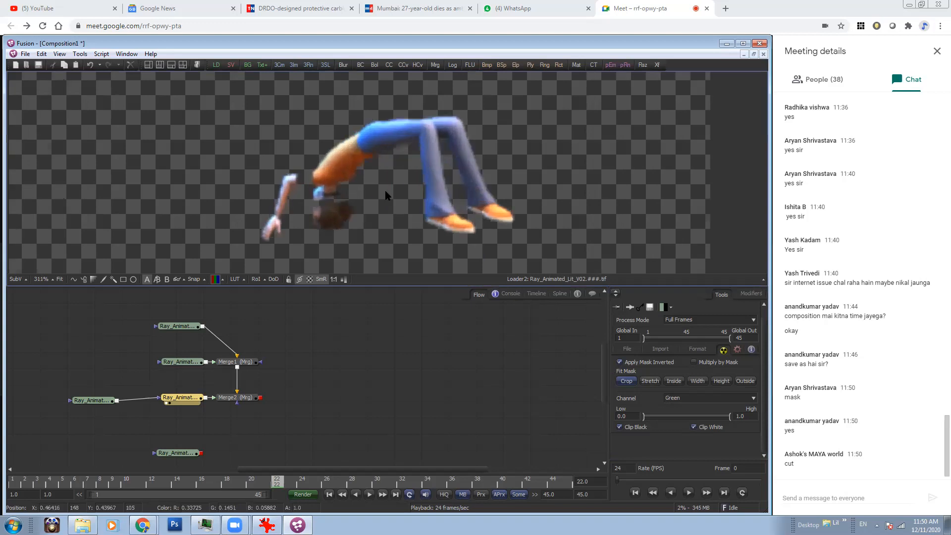
{"action": "scroll", "coordinate": [317, 210], "scroll_direction": "down", "scroll_amount": 3, "text": "ctrl"}
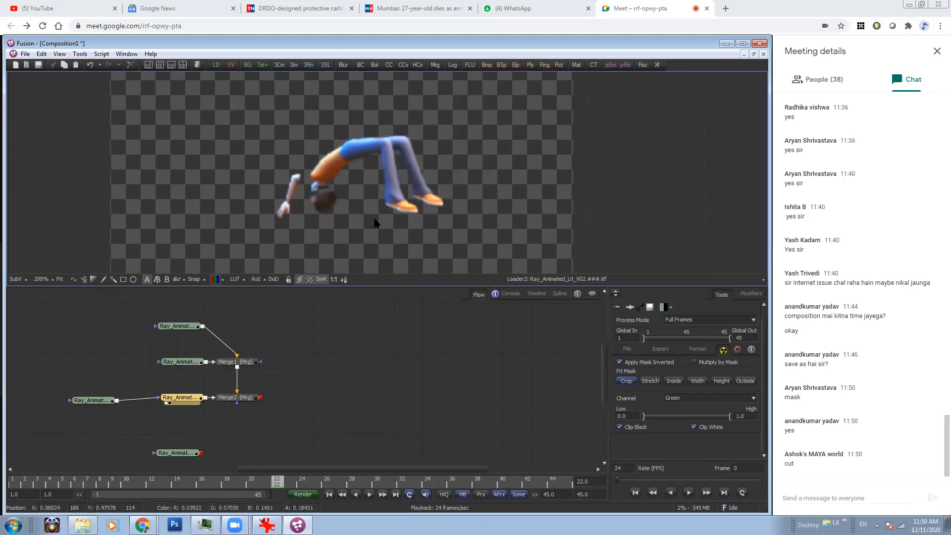
View the masked character merge, examine the character around the poles and crossbar, and play back the sequence.
{"action": "left_click", "coordinate": [106, 401]}
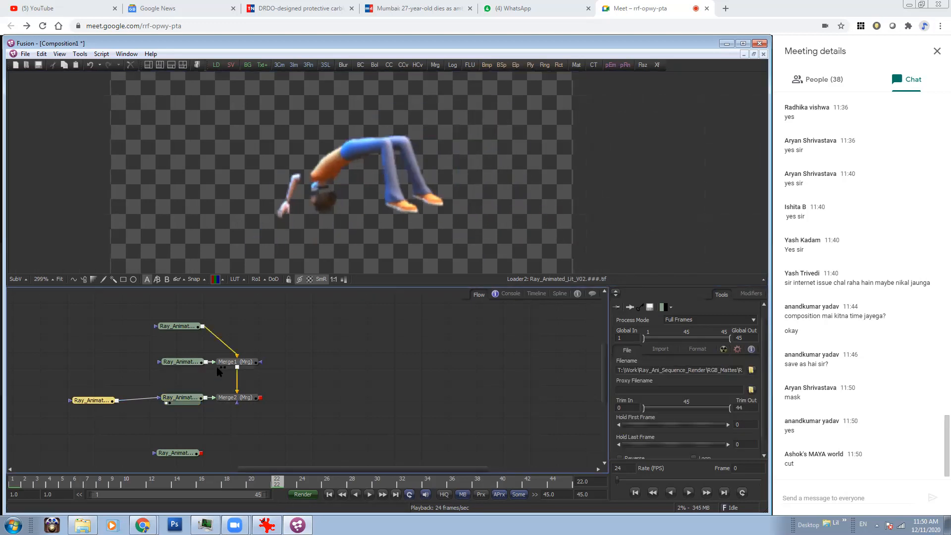
{"action": "scroll", "coordinate": [355, 178], "scroll_direction": "up", "scroll_amount": 2, "text": "ctrl"}
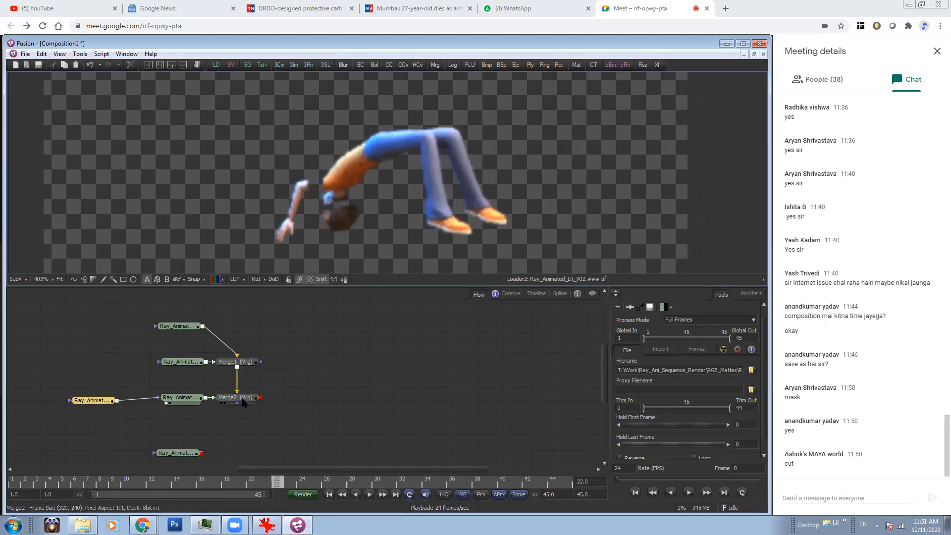
{"action": "left_click_drag", "start_coordinate": [243, 402], "coordinate": [345, 161]}
{"action": "scroll", "coordinate": [389, 242], "scroll_direction": "up", "scroll_amount": 3, "text": "ctrl"}
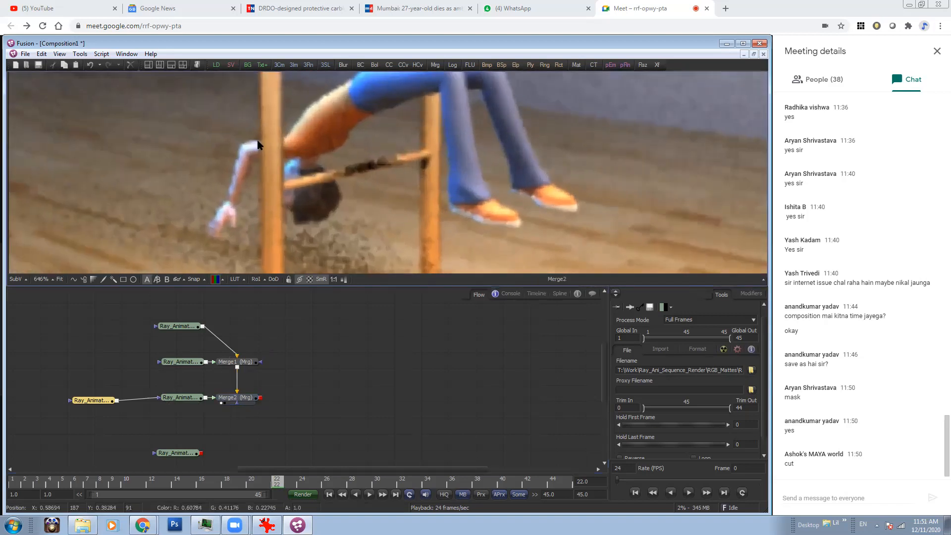
{"action": "scroll", "coordinate": [292, 151], "scroll_direction": "down", "scroll_amount": 5, "text": "ctrl"}
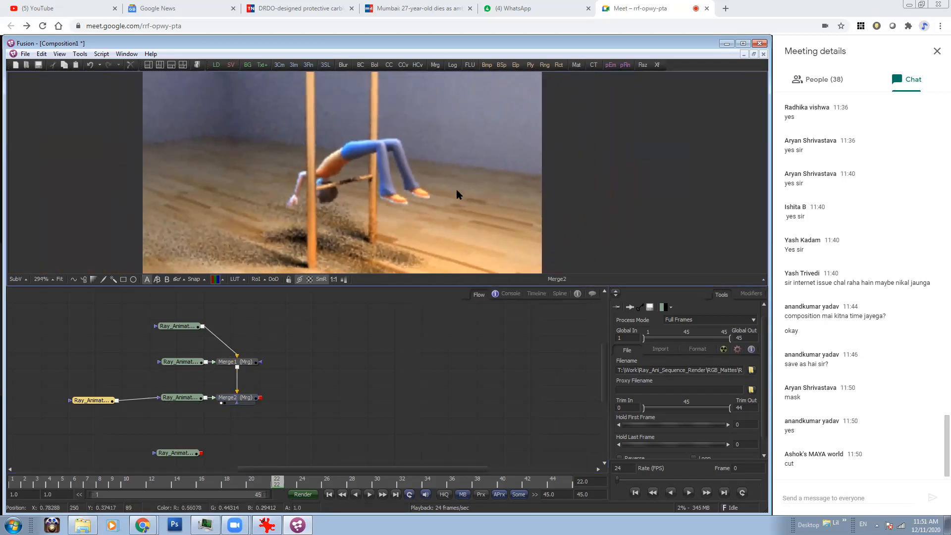
{"action": "key", "text": "space"}
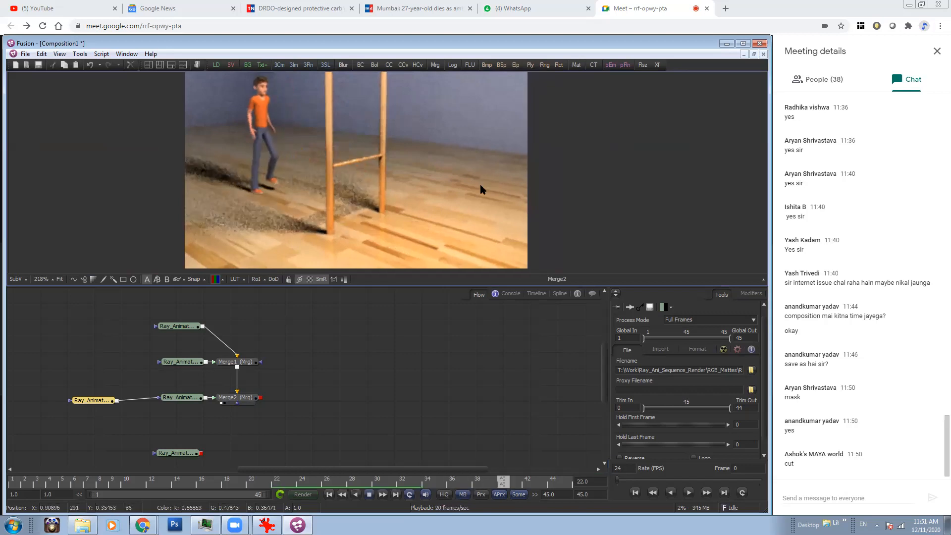
{"action": "scroll", "coordinate": [409, 229], "scroll_direction": "down", "scroll_amount": 1, "text": "ctrl"}
{"action": "scroll", "coordinate": [409, 229], "scroll_direction": "down", "scroll_amount": 1, "text": "ctrl"}
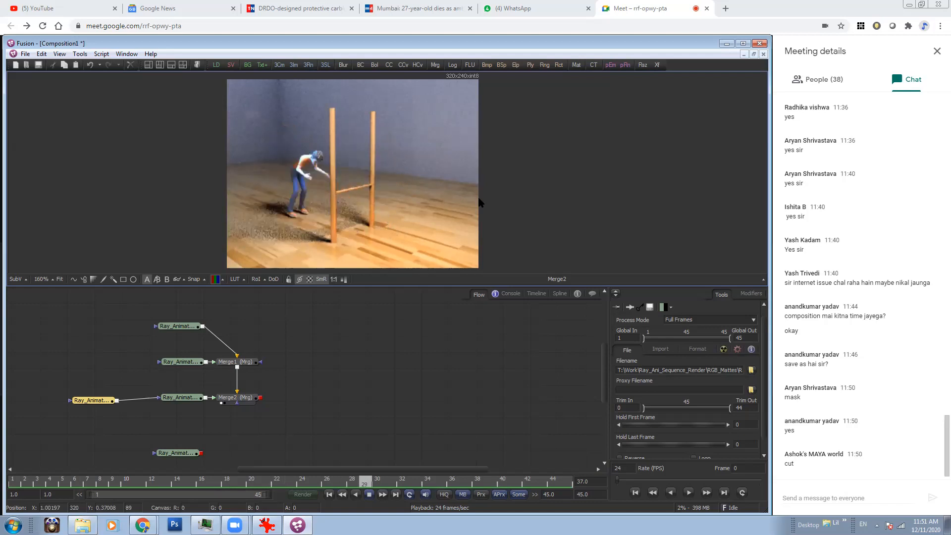
{"action": "key", "text": "space"}
View the occlusion pass, merge it over the composite with the Multiply apply mode, and play back the result.
{"action": "left_click", "coordinate": [162, 459]}
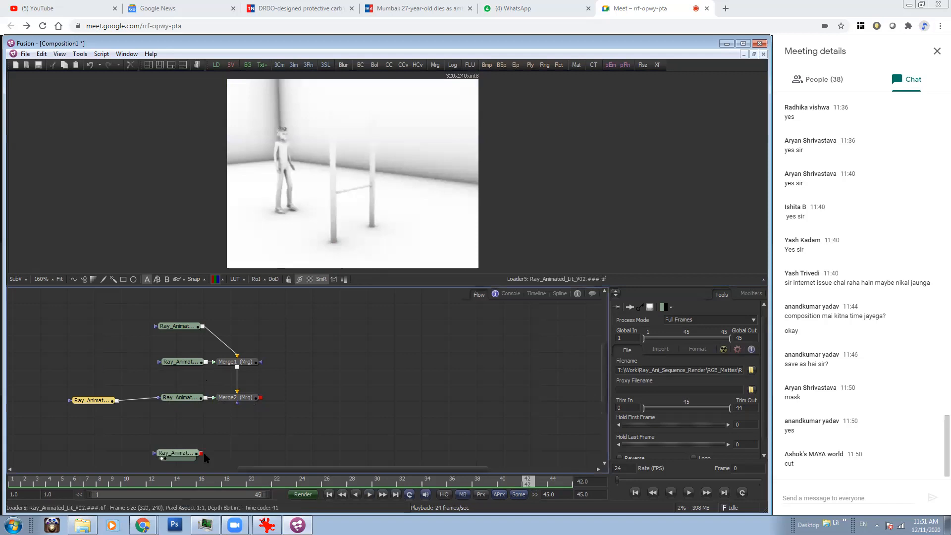
{"action": "left_click_drag", "start_coordinate": [184, 453], "coordinate": [261, 411]}
{"action": "left_click", "coordinate": [636, 402]}
{"action": "left_click", "coordinate": [639, 436]}
{"action": "key", "text": "space"}
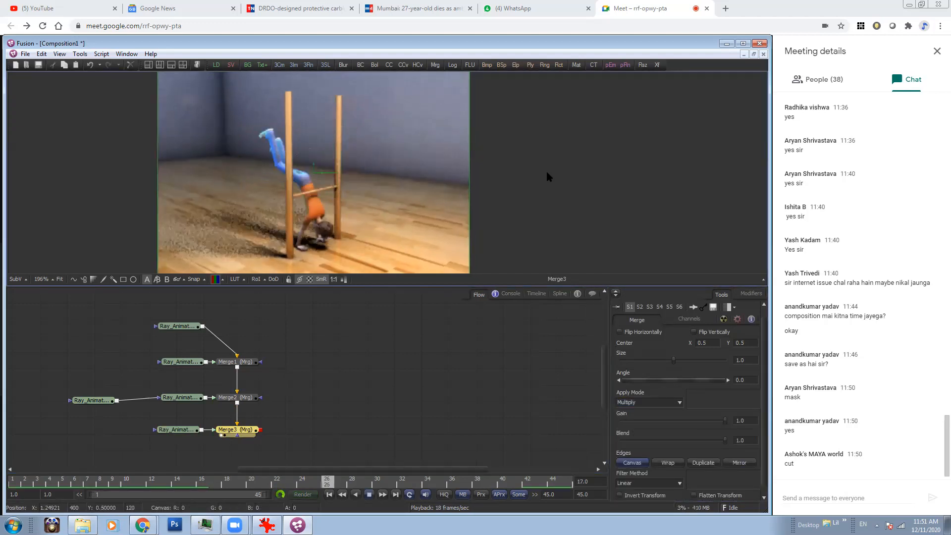
{"action": "key", "text": "space"}
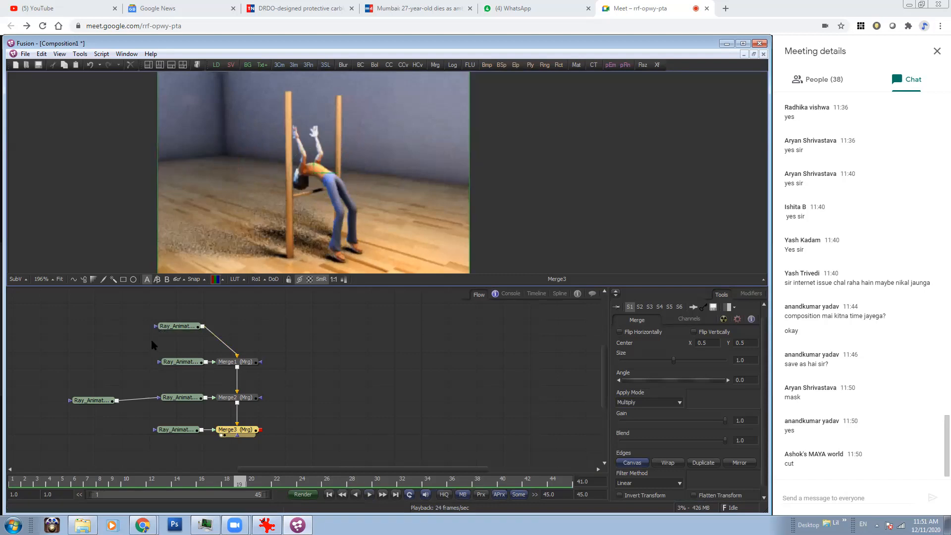
Move the shadow loader aside, set the background-and-shadow merge to Multiply with a blend of about 0.52, and play back the composite.
{"action": "left_click_drag", "start_coordinate": [181, 361], "coordinate": [144, 355]}
{"action": "left_click", "coordinate": [226, 366]}
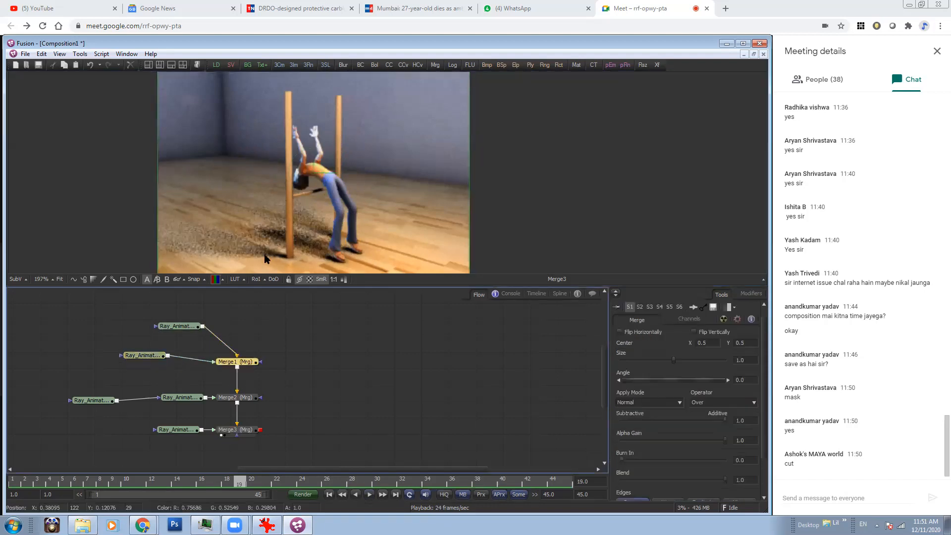
{"action": "scroll", "coordinate": [288, 221], "scroll_direction": "up", "scroll_amount": 2, "text": "ctrl"}
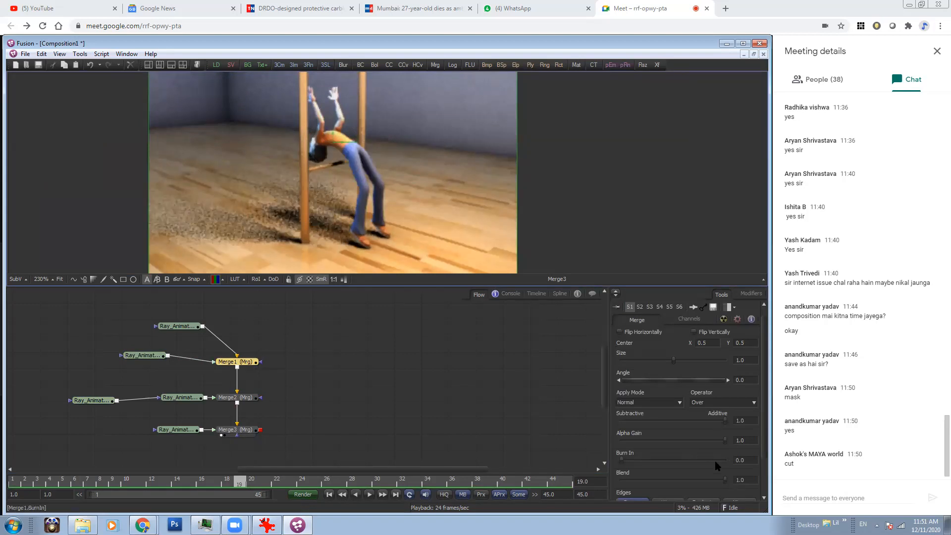
{"action": "left_click", "coordinate": [655, 403]}
{"action": "left_click", "coordinate": [638, 434]}
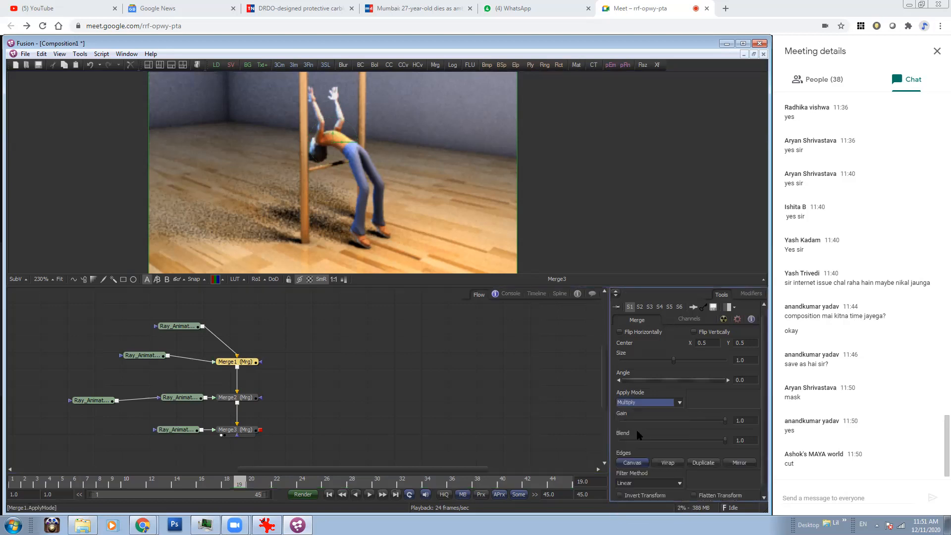
{"action": "left_click_drag", "start_coordinate": [713, 444], "coordinate": [675, 445]}
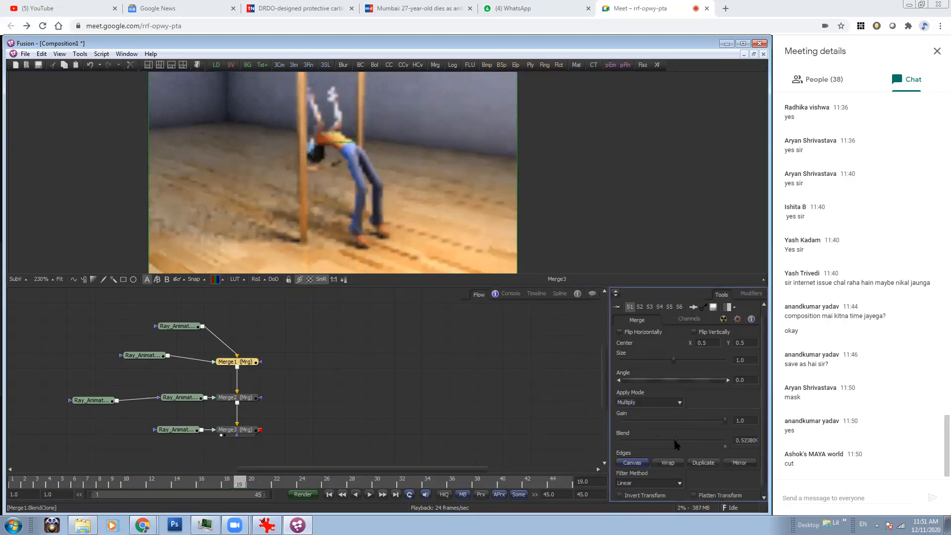
{"action": "scroll", "coordinate": [352, 212], "scroll_direction": "down", "scroll_amount": 2, "text": "ctrl"}
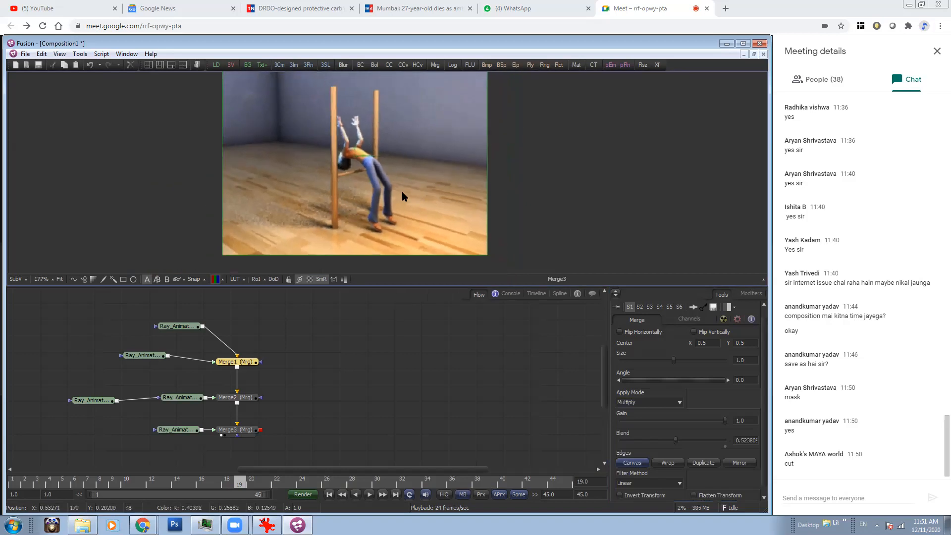
{"action": "scroll", "coordinate": [444, 208], "scroll_direction": "up", "scroll_amount": 3, "text": "ctrl"}
{"action": "key", "text": "space"}
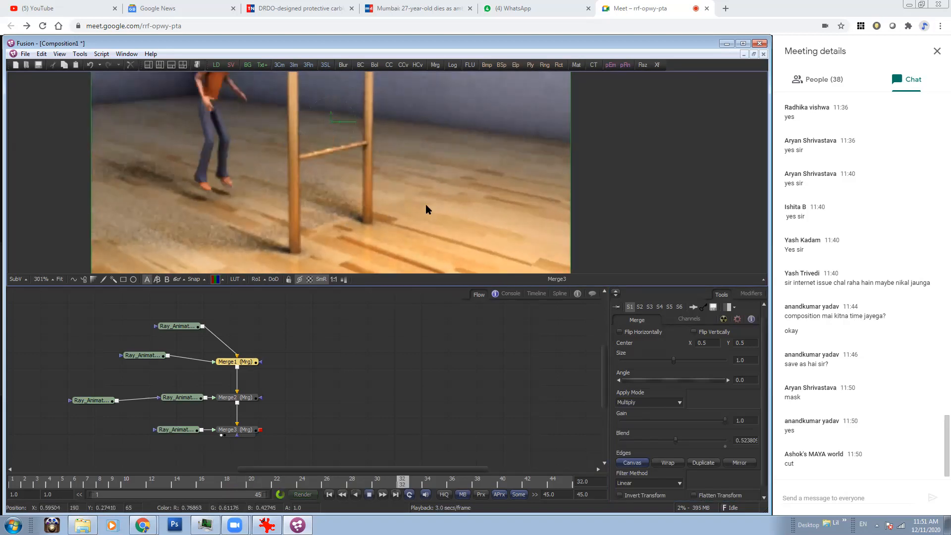
{"action": "scroll", "coordinate": [427, 209], "scroll_direction": "down", "scroll_amount": 2, "text": "ctrl"}
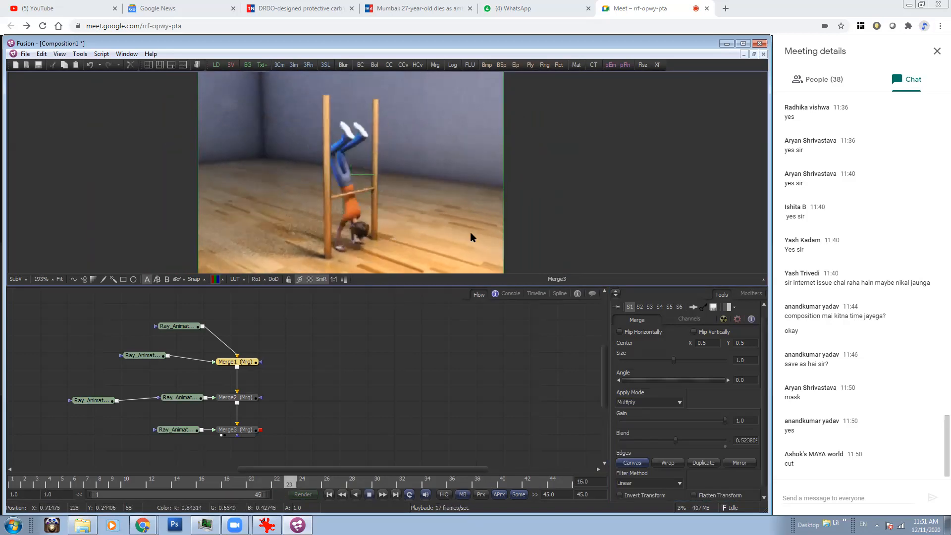
{"action": "key", "text": "space"}
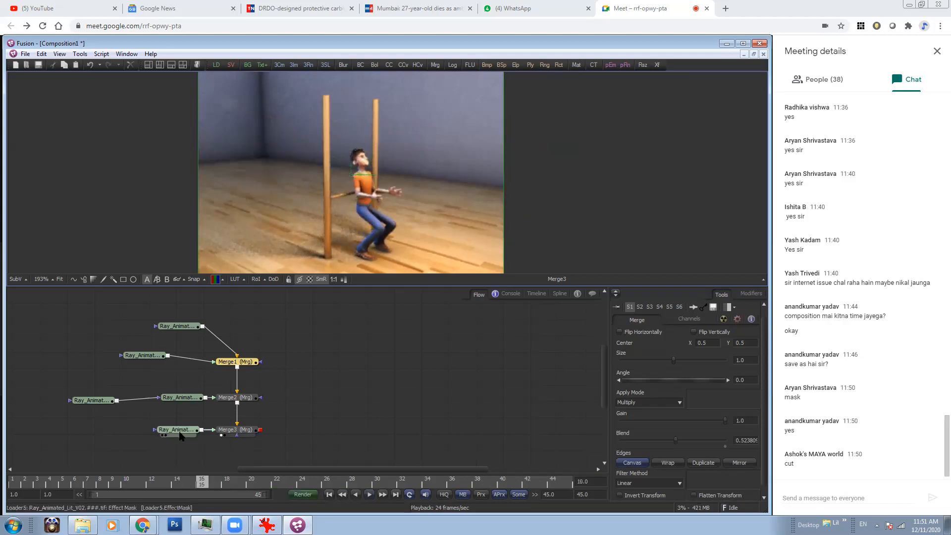
Move the occlusion loader aside and set the occlusion merge's gain to about 0.55 and blend to 0.4.
{"action": "left_click_drag", "start_coordinate": [181, 436], "coordinate": [160, 437]}
{"action": "left_click", "coordinate": [240, 435]}
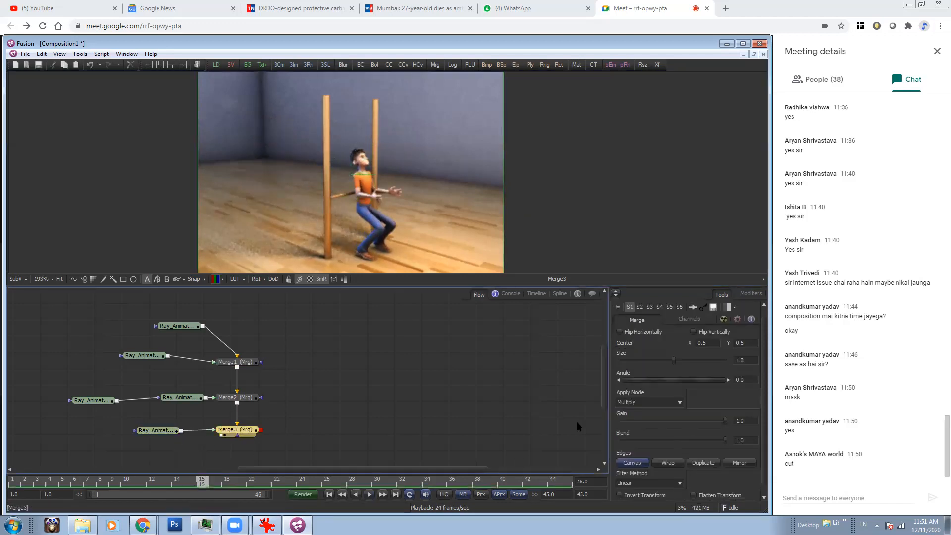
{"action": "left_click_drag", "start_coordinate": [725, 421], "coordinate": [656, 420]}
{"action": "scroll", "coordinate": [417, 217], "scroll_direction": "down", "scroll_amount": 2}
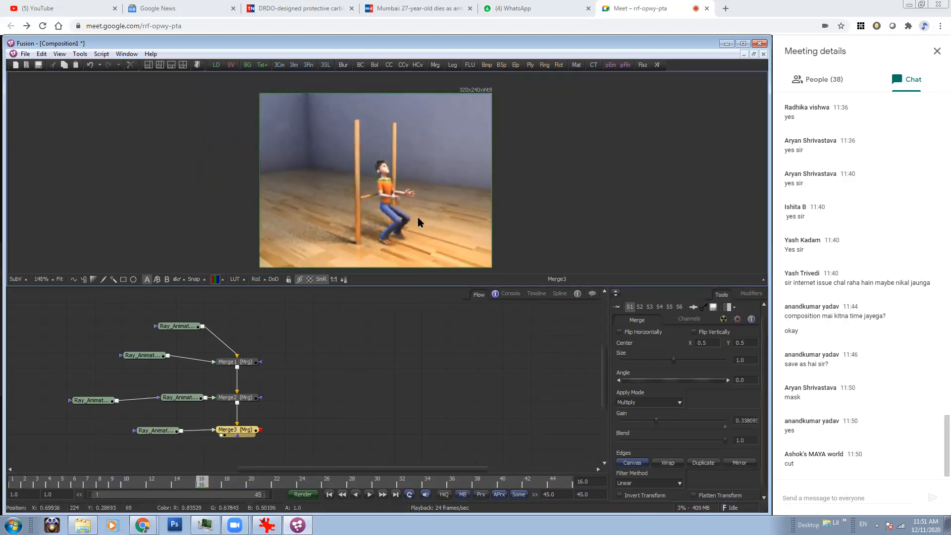
{"action": "left_click_drag", "start_coordinate": [656, 421], "coordinate": [678, 421]}
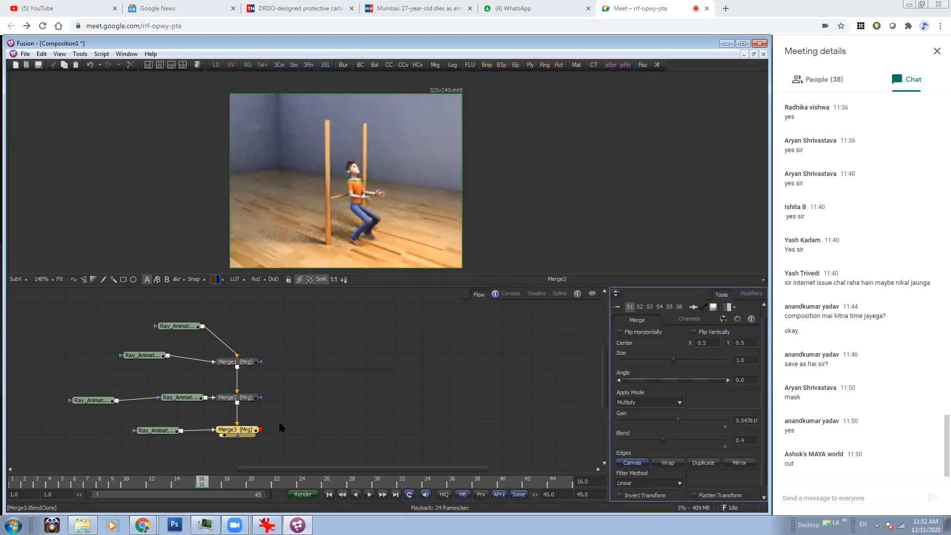
Add a Brightness/Contrast tool after the occlusion merge, view it and set its gain to about 1.11.
{"action": "left_click", "coordinate": [359, 65]}
{"action": "left_click_drag", "start_coordinate": [309, 438], "coordinate": [331, 440]}
{"action": "key", "text": "1"}
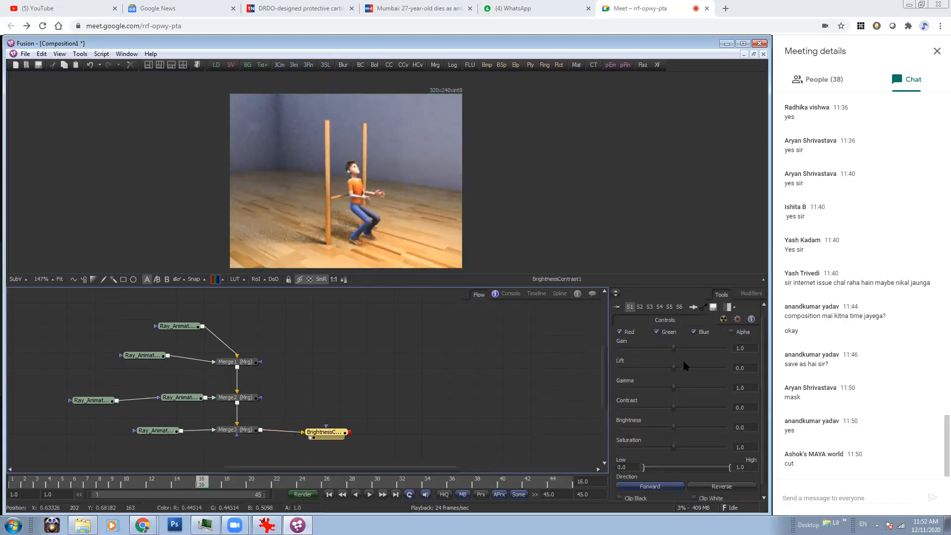
{"action": "left_click", "coordinate": [676, 349]}
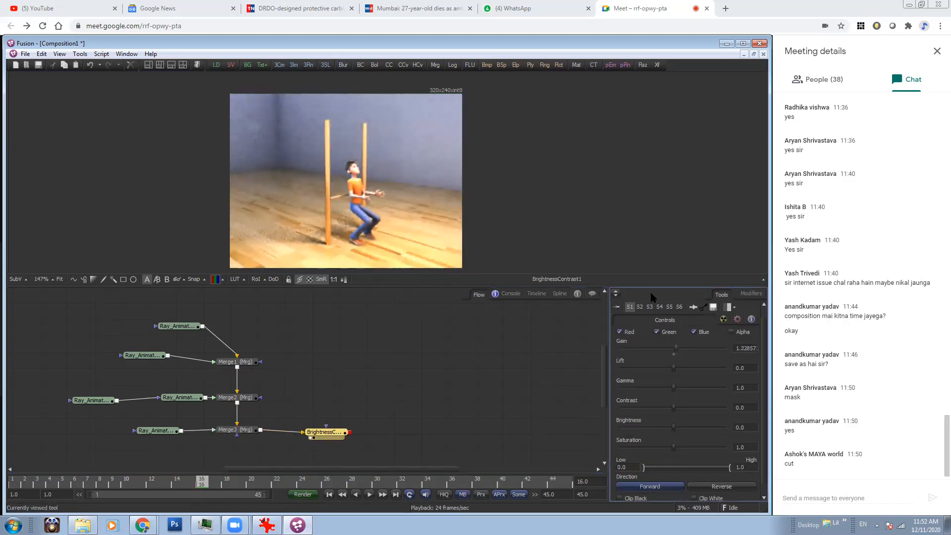
{"action": "left_click_drag", "start_coordinate": [677, 351], "coordinate": [673, 350]}
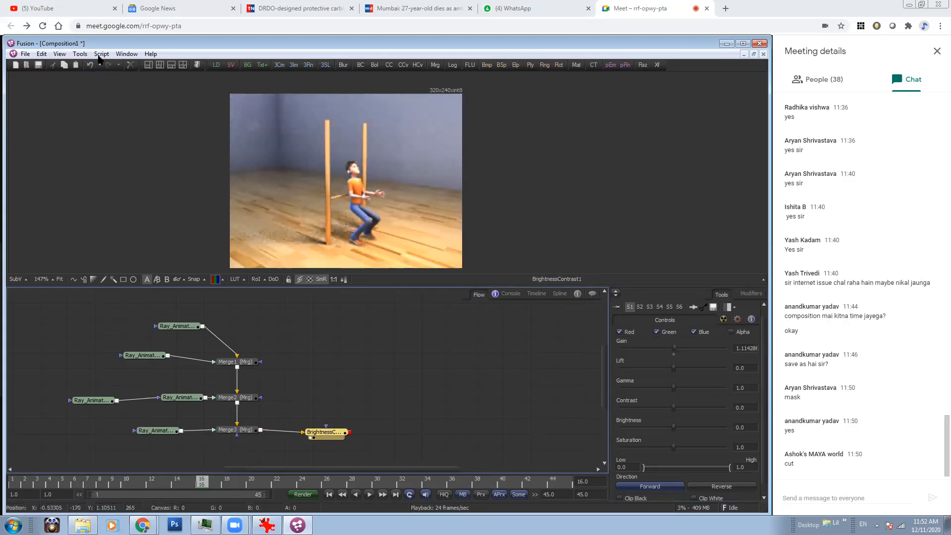
Add a Soft Glow after the Brightness/Contrast tool, view it and set its threshold to about 0.41 and gain to about 0.43.
{"action": "left_click", "coordinate": [80, 53]}
{"action": "mouse_move", "coordinate": [92, 81]}
{"action": "left_click", "coordinate": [151, 129]}
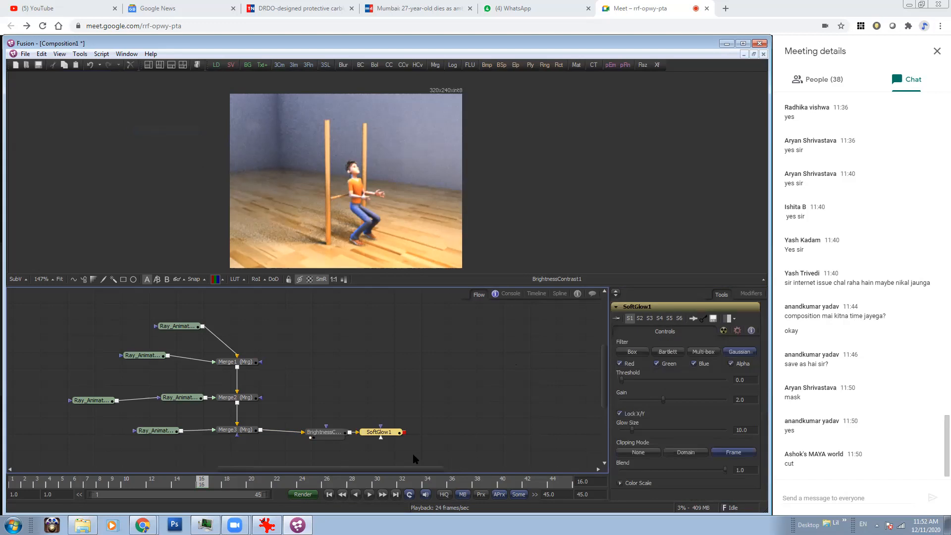
{"action": "left_click_drag", "start_coordinate": [622, 380], "coordinate": [630, 402]}
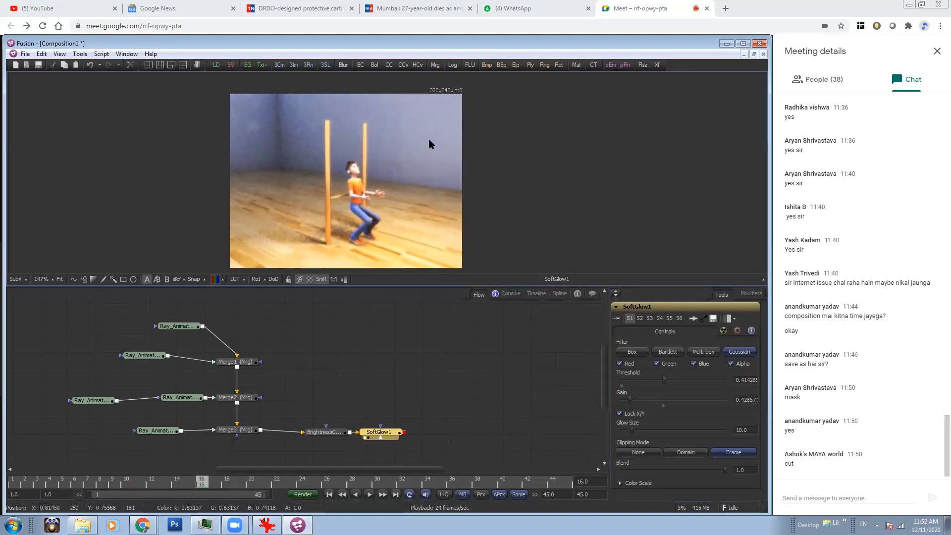
Play back the Soft Glow composite in an enlarged viewer with the image fitted to it.
{"action": "scroll", "coordinate": [460, 113], "scroll_direction": "up", "scroll_amount": 3, "text": "ctrl"}
{"action": "key", "text": "space"}
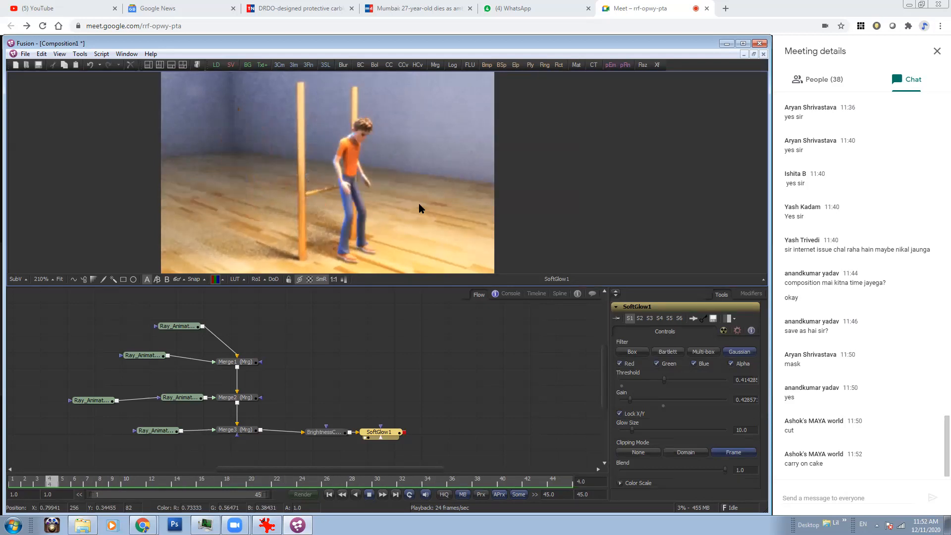
{"action": "key", "text": "F4"}
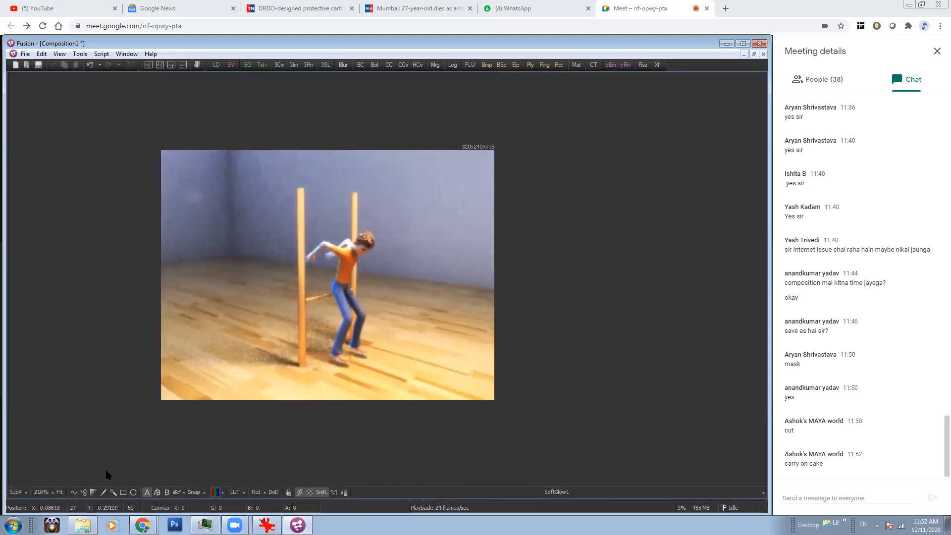
{"action": "left_click", "coordinate": [60, 492]}
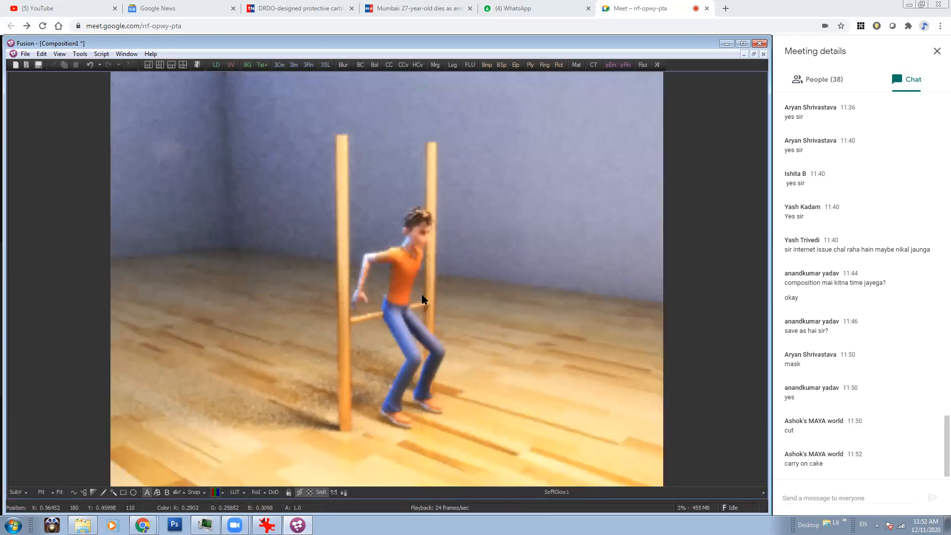
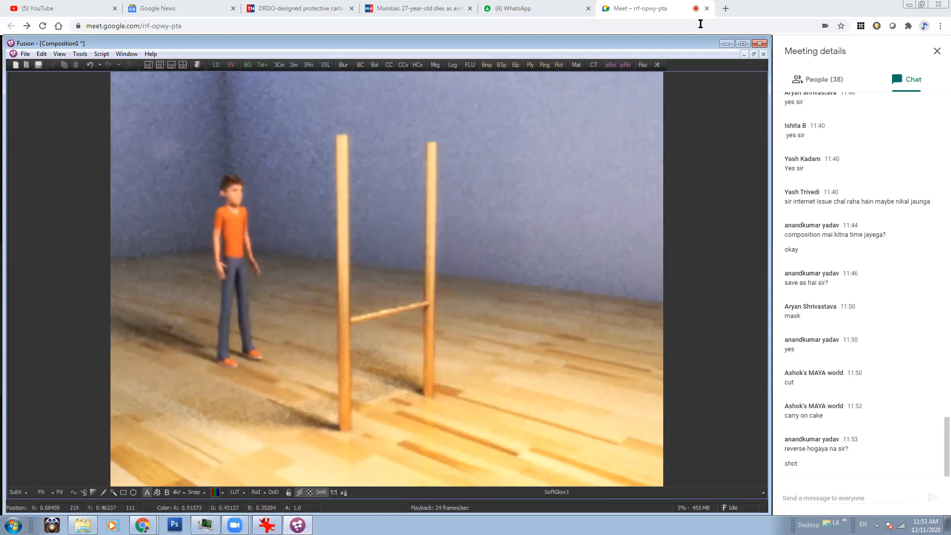
Minimize the composition window and launch 3ds Max 2021.
{"action": "left_click", "coordinate": [727, 44]}
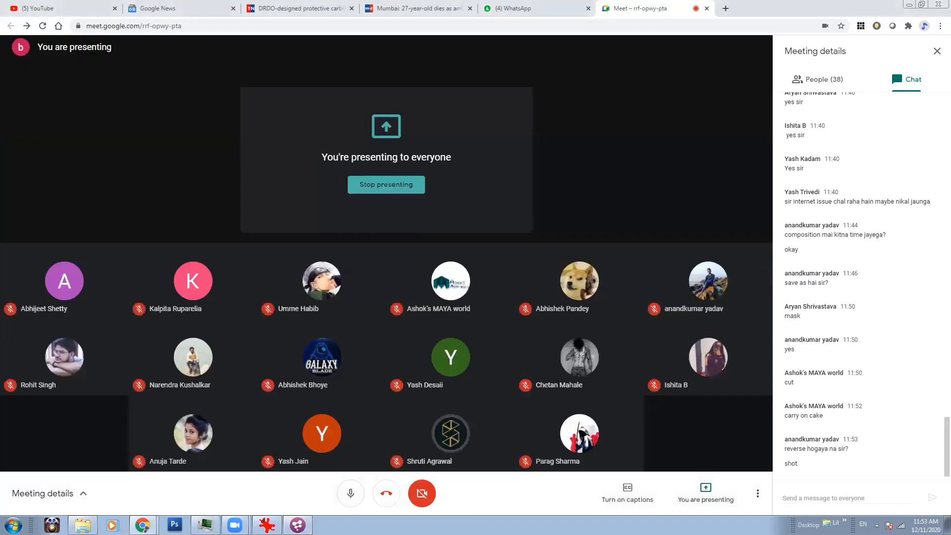
{"action": "left_click", "coordinate": [13, 524]}
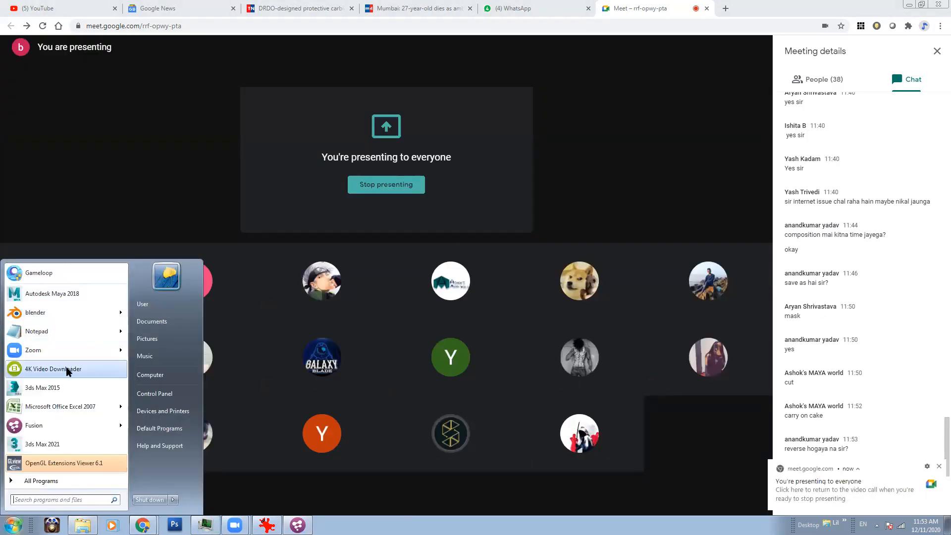
{"action": "left_click", "coordinate": [44, 445]}
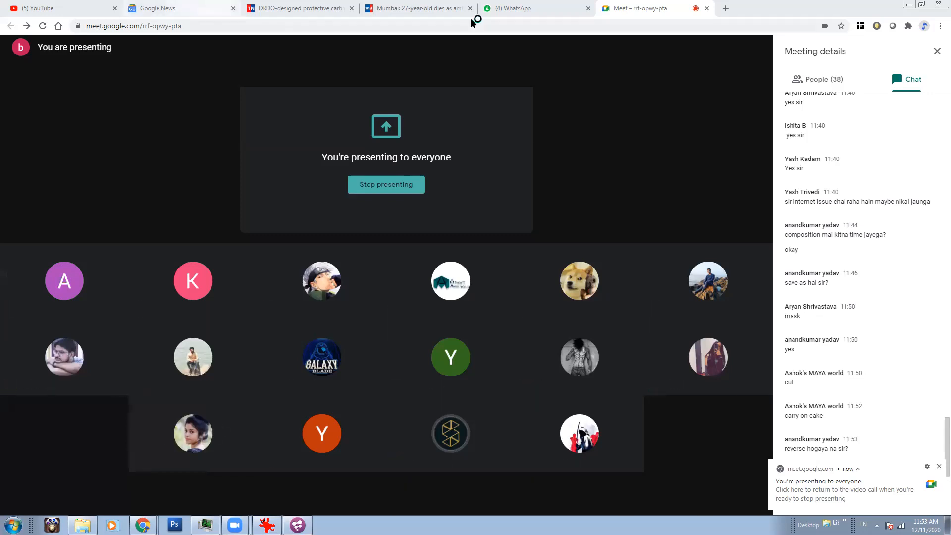
Open the second-year December attendance workbook from Work > Toonskool > Attendance_Sheet in Excel and minimize the file browser.
{"action": "key", "text": "alt+Tab"}
{"action": "double_click", "coordinate": [484, 147]}
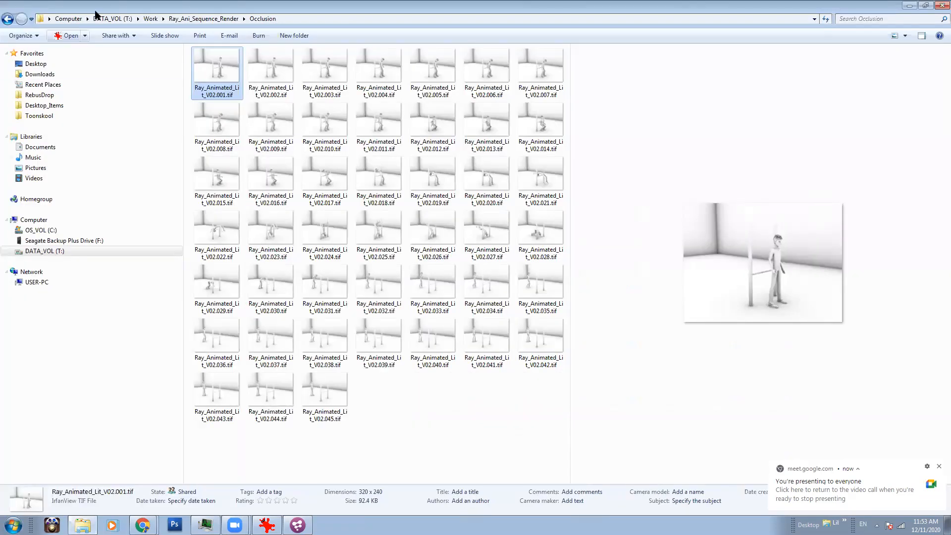
{"action": "left_click", "coordinate": [150, 19]}
{"action": "left_click", "coordinate": [281, 157]}
{"action": "key", "text": "t"}
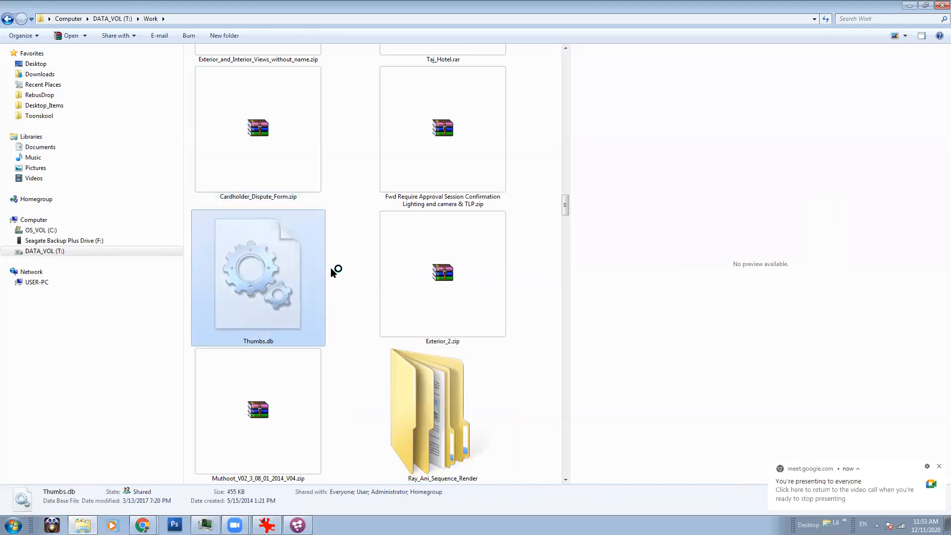
{"action": "key", "text": "o"}
{"action": "key", "text": "Return"}
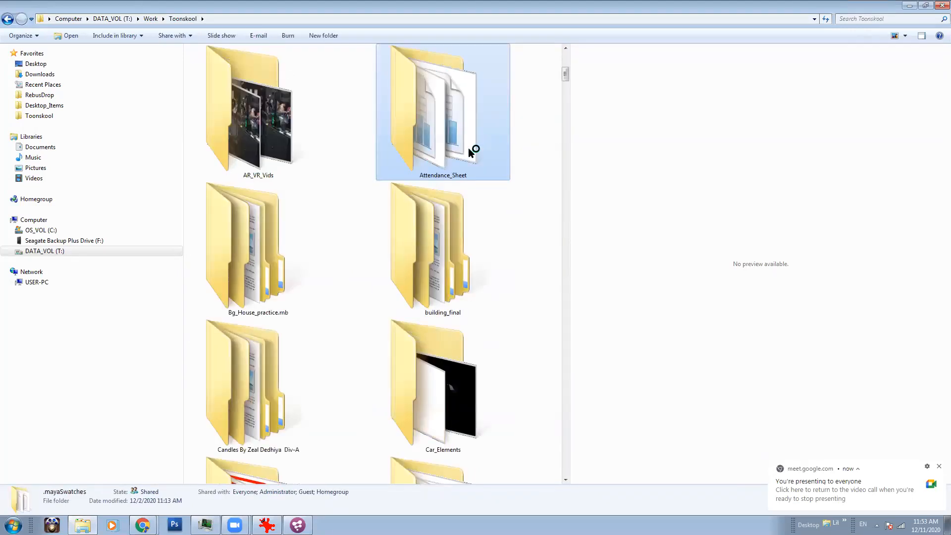
{"action": "double_click", "coordinate": [475, 149]}
{"action": "double_click", "coordinate": [307, 64]}
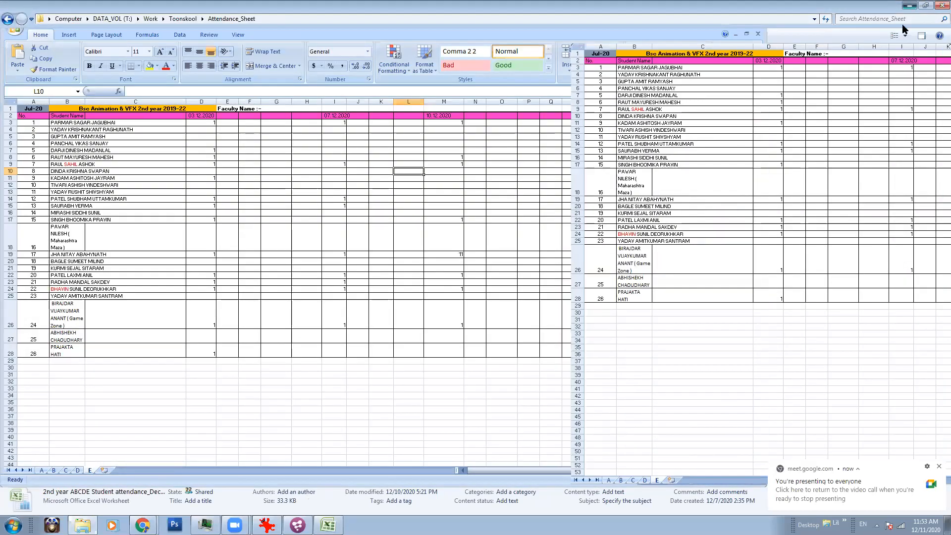
{"action": "left_click", "coordinate": [909, 5]}
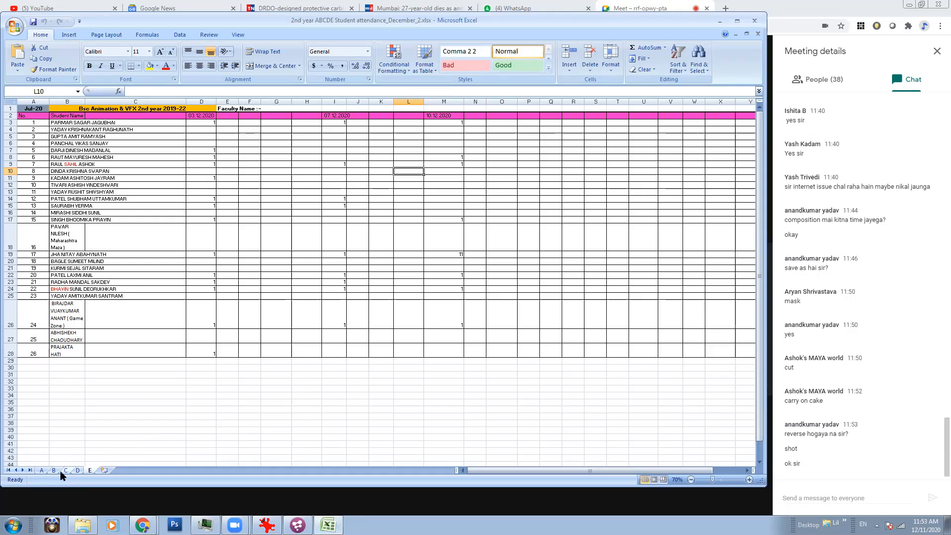
On sheet A, copy the date header from J2 to M2, change it to 11.12.2020 and fit column M's width.
{"action": "left_click", "coordinate": [46, 470]}
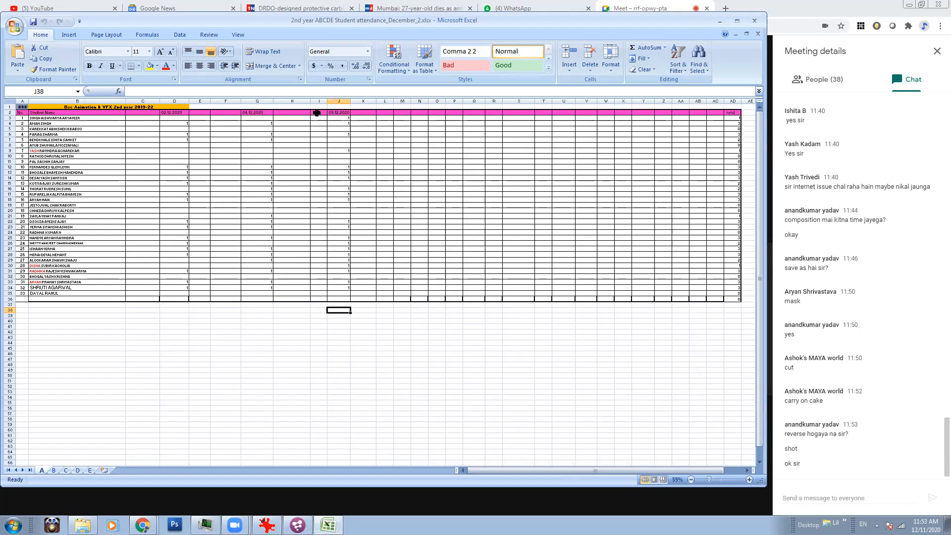
{"action": "left_click", "coordinate": [347, 114]}
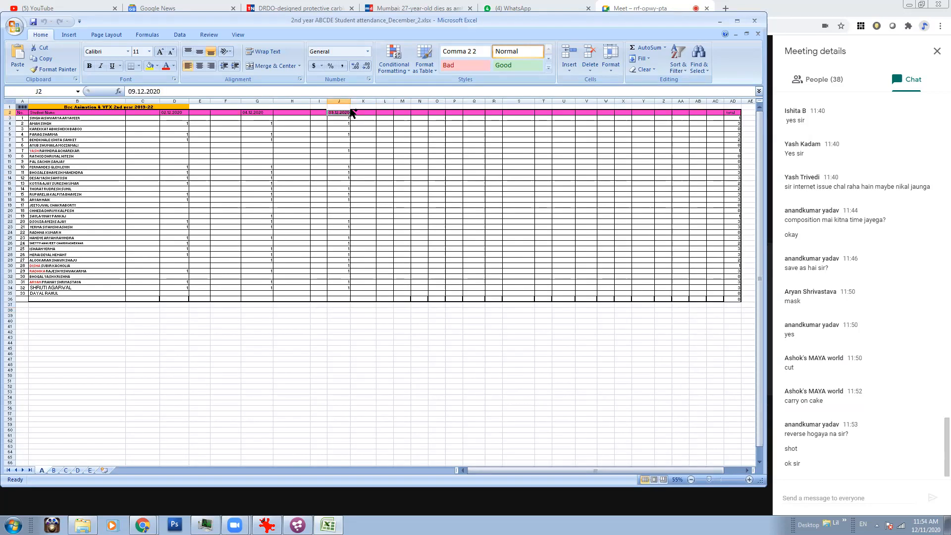
{"action": "key", "text": "ctrl+c"}
{"action": "left_click", "coordinate": [405, 113]}
{"action": "key", "text": "ctrl+v"}
{"action": "double_click", "coordinate": [398, 113]}
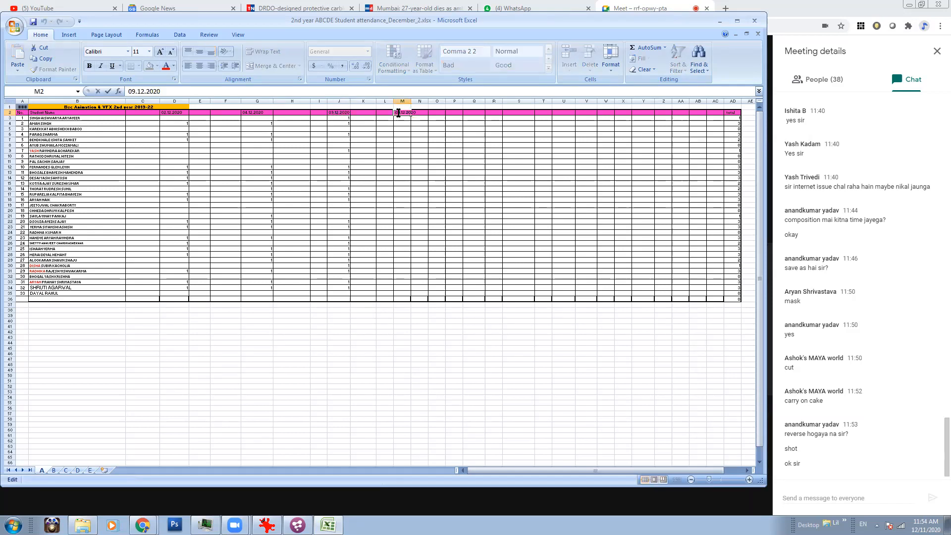
{"action": "left_click_drag", "start_coordinate": [399, 113], "coordinate": [389, 113]}
{"action": "type", "text": "11"}
{"action": "left_click", "coordinate": [402, 304]}
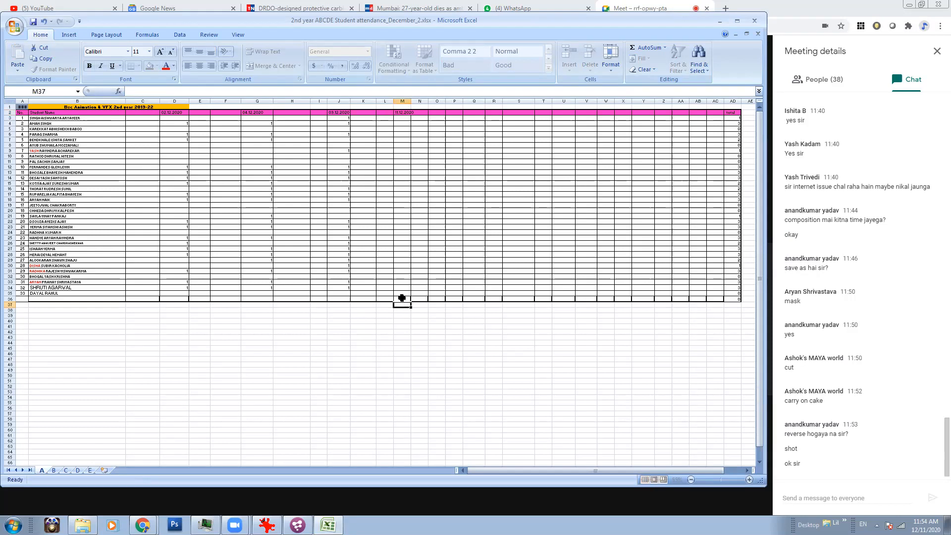
{"action": "double_click", "coordinate": [411, 101]}
{"action": "left_click", "coordinate": [456, 341]}
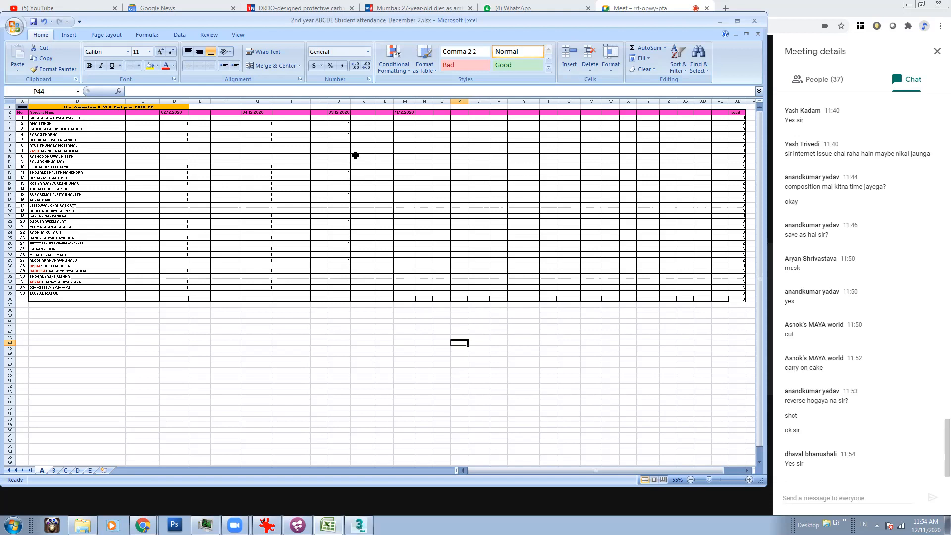
Decline further 3ds Max plug-in warnings, dismiss the presenting notification and return to the attendance workbook in Excel.
{"action": "left_click", "coordinate": [880, 3]}
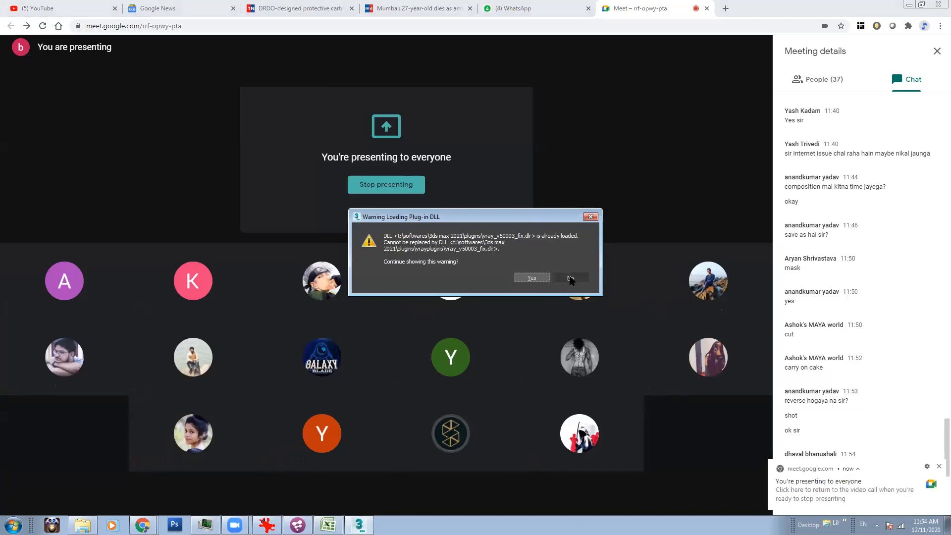
{"action": "left_click", "coordinate": [569, 276]}
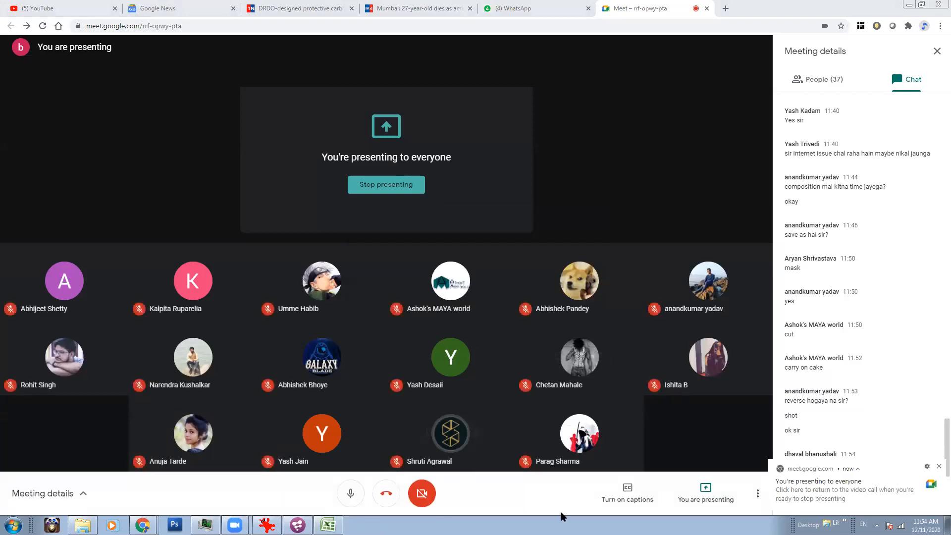
{"action": "left_click", "coordinate": [939, 466]}
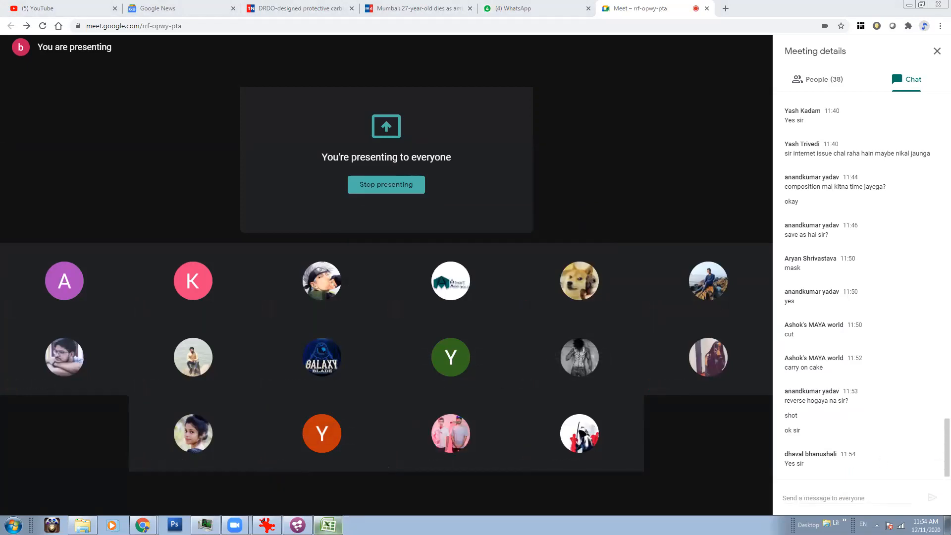
{"action": "left_click", "coordinate": [328, 525]}
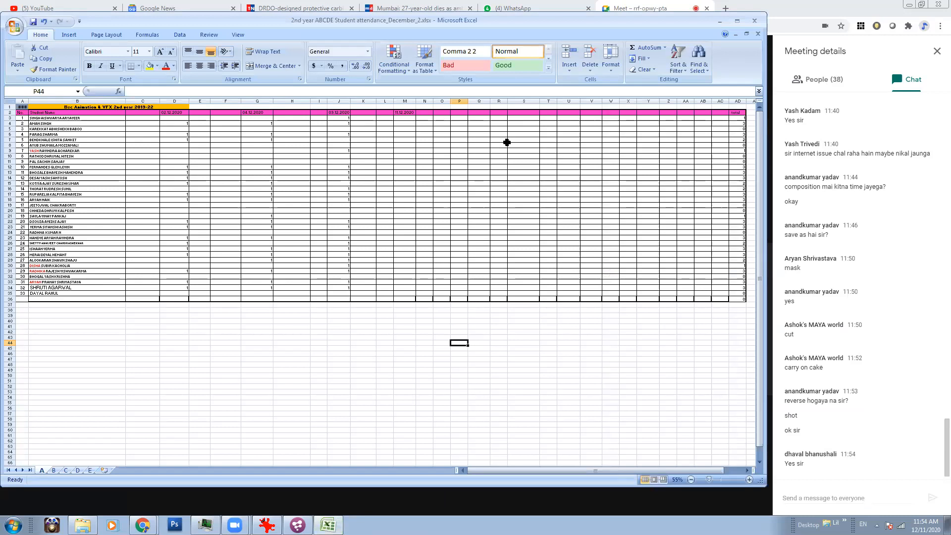
Mark roll number 5 present by entering 1 in cell M7 of the 11.12.2020 column.
{"action": "left_click", "coordinate": [407, 118]}
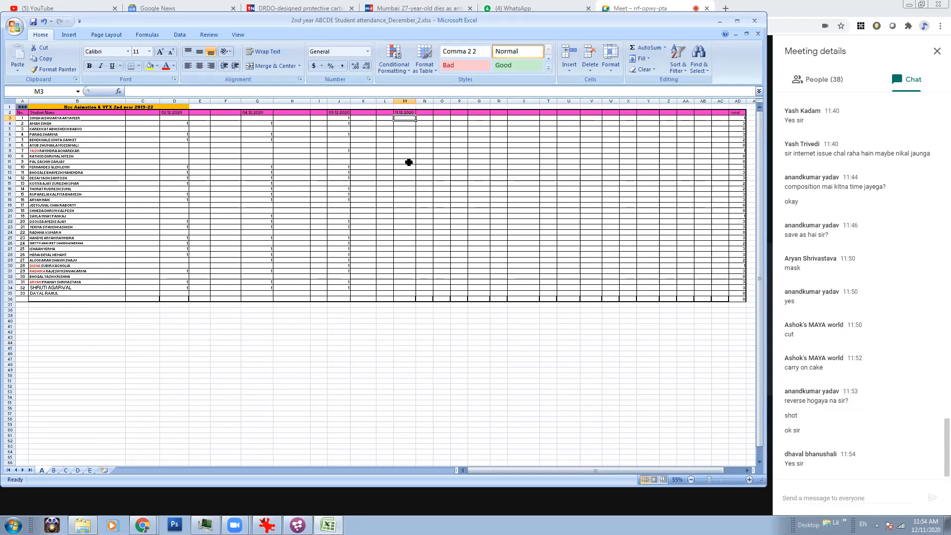
{"action": "left_click", "coordinate": [407, 134]}
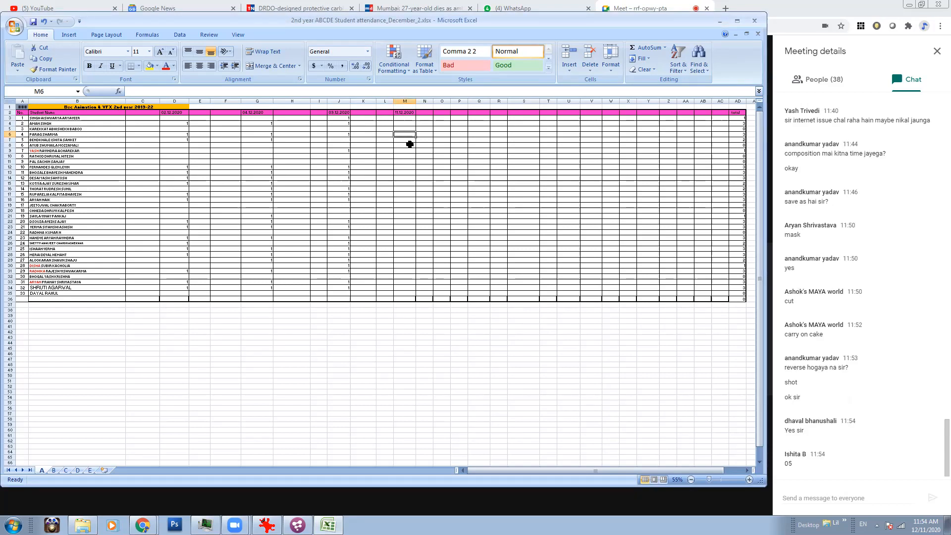
{"action": "left_click", "coordinate": [407, 140]}
{"action": "type", "text": "1"}
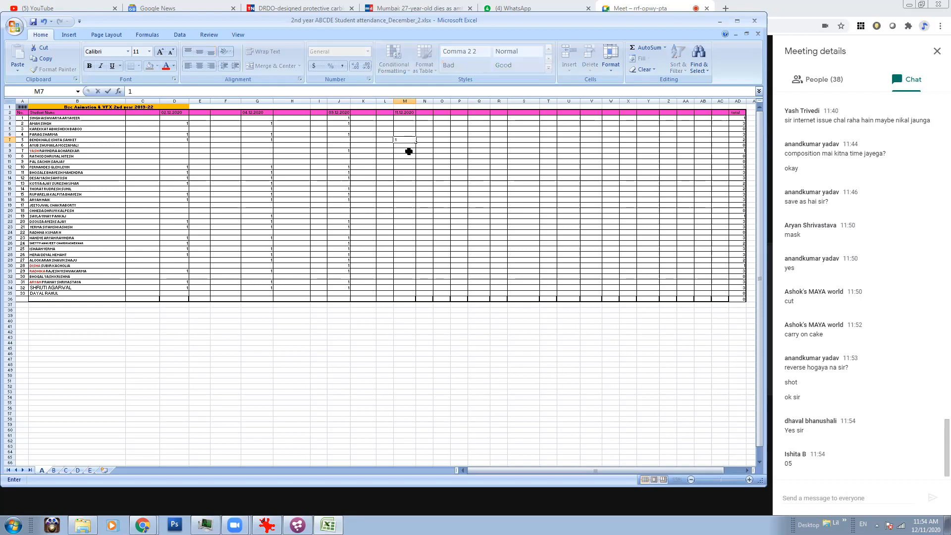
{"action": "left_click", "coordinate": [409, 151]}
Enter 1 in cell M6 and 0 in cell M5 of the 11.12.2020 column.
{"action": "left_click", "coordinate": [409, 130]}
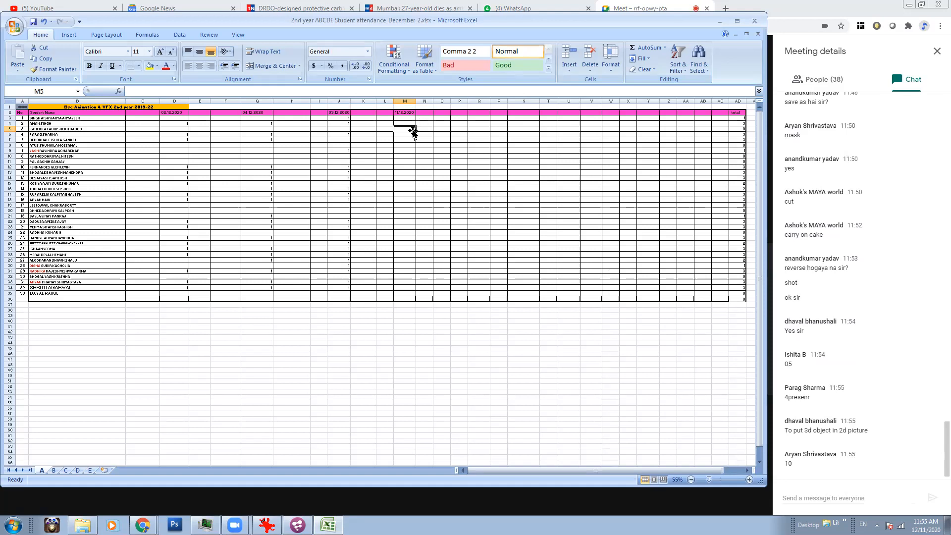
{"action": "type", "text": "1"}
{"action": "key", "text": "Return"}
{"action": "left_click", "coordinate": [406, 146]}
{"action": "left_click", "coordinate": [405, 134]}
{"action": "type", "text": "1"}
{"action": "left_click", "coordinate": [405, 129]}
{"action": "type", "text": "0"}
Mark roll numbers 10 and 7 present by entering 1 in cells M12 and M9.
{"action": "left_click", "coordinate": [408, 155]}
{"action": "left_click", "coordinate": [410, 167]}
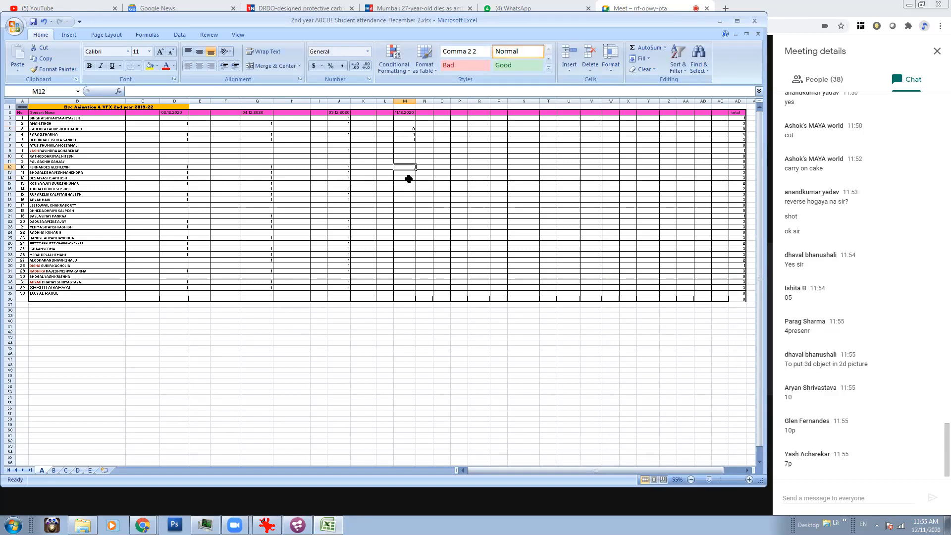
{"action": "type", "text": "1"}
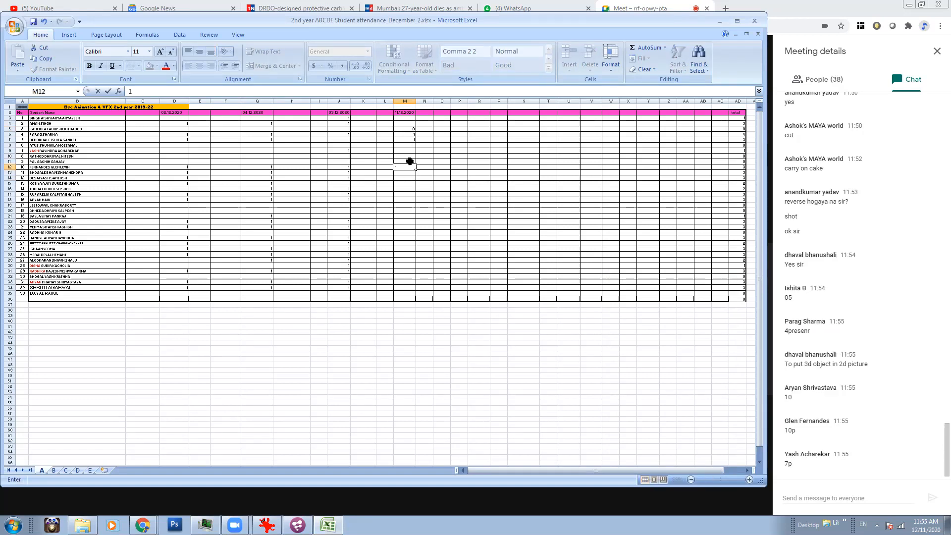
{"action": "left_click", "coordinate": [407, 156]}
{"action": "left_click", "coordinate": [408, 150]}
{"action": "type", "text": "1"}
{"action": "left_click", "coordinate": [413, 183]}
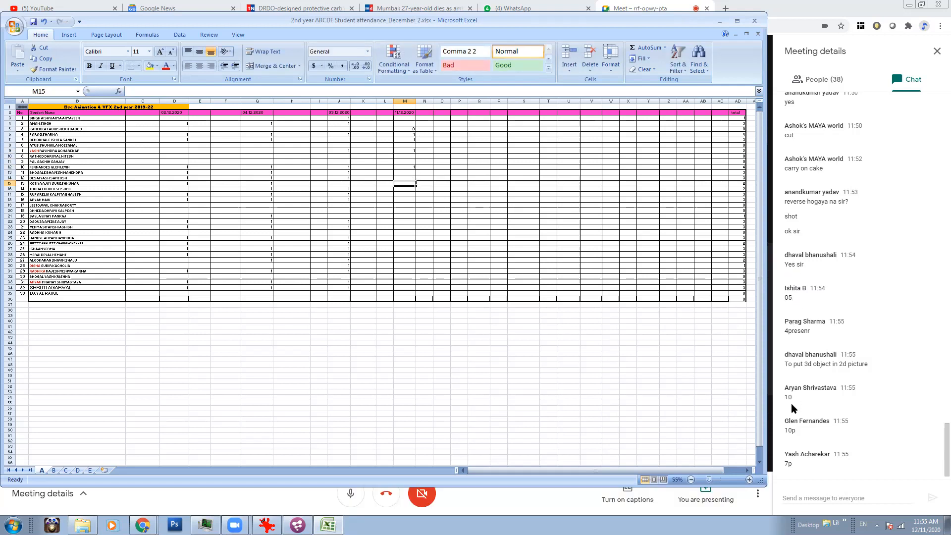
Re-enter 1 as the attendance mark in cell M7.
{"action": "left_click", "coordinate": [412, 133]}
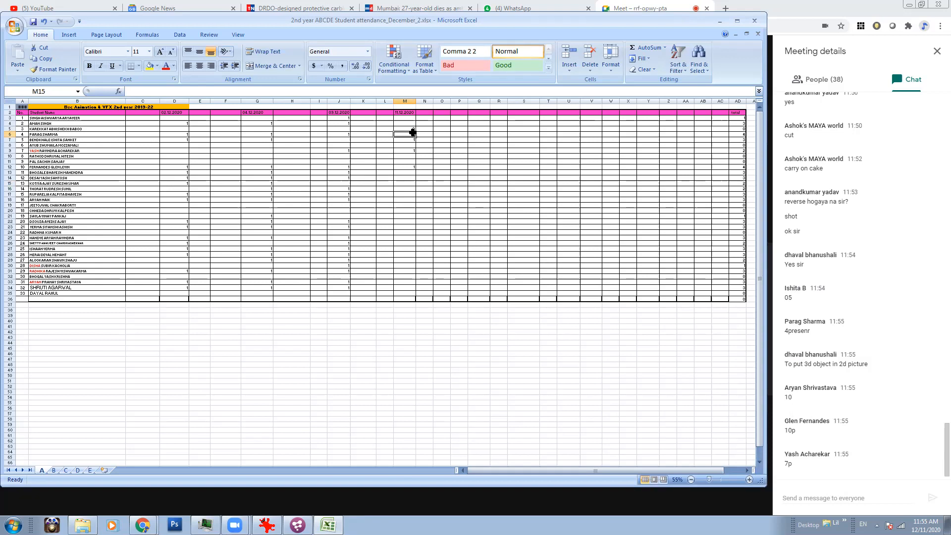
{"action": "left_click", "coordinate": [411, 140]}
{"action": "type", "text": "1"}
{"action": "left_click", "coordinate": [405, 150]}
{"action": "left_click", "coordinate": [407, 167]}
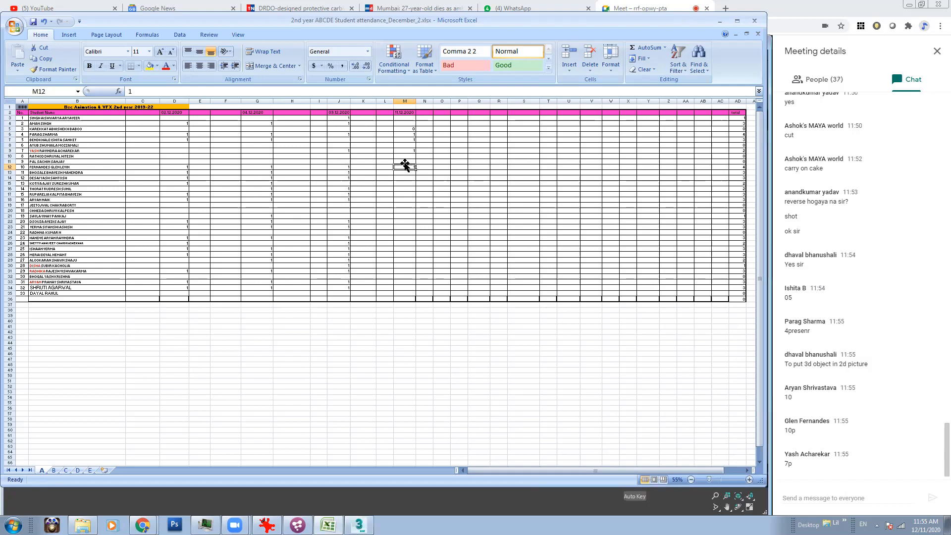
Mark roll number 16 present by entering 1 in cell M18.
{"action": "left_click", "coordinate": [401, 188]}
{"action": "left_click", "coordinate": [404, 171]}
{"action": "left_click", "coordinate": [410, 194]}
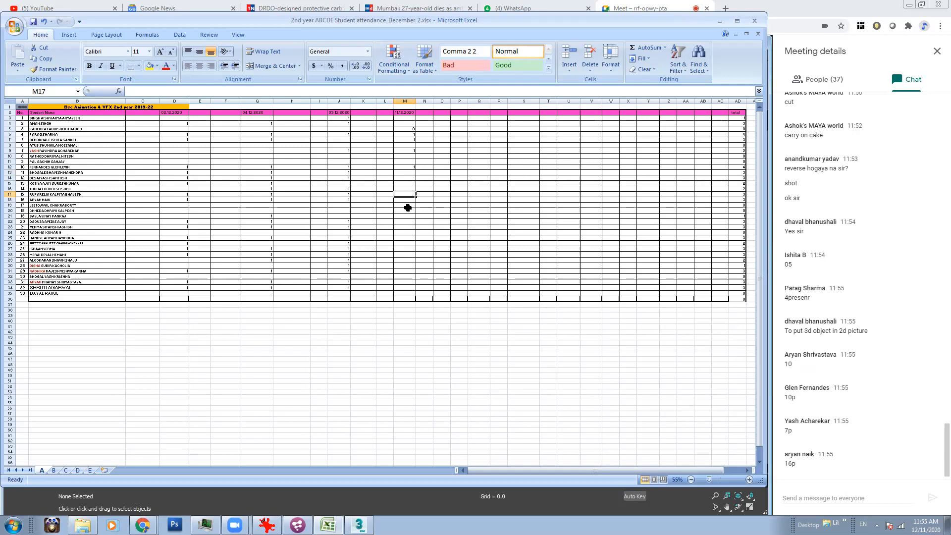
{"action": "left_click", "coordinate": [408, 214]}
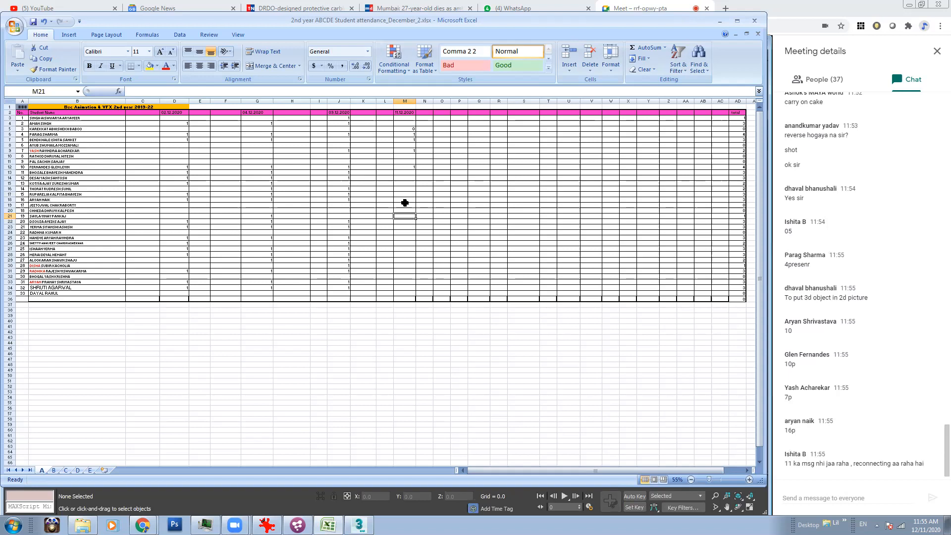
{"action": "left_click", "coordinate": [404, 200]}
{"action": "type", "text": "1"}
Mark roll numbers 11 and 15 present by entering 1 in cells M13 and M17.
{"action": "left_click", "coordinate": [411, 168]}
{"action": "left_click", "coordinate": [406, 173]}
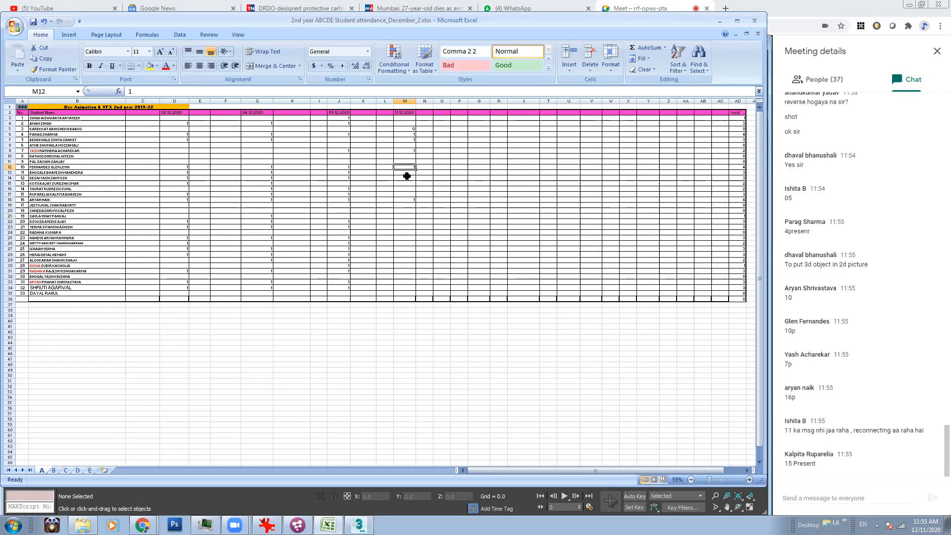
{"action": "type", "text": "1"}
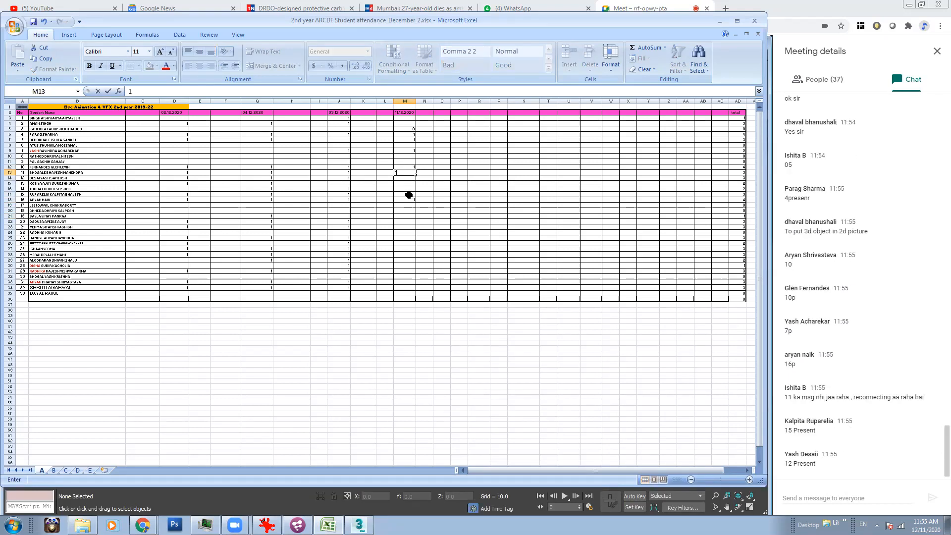
{"action": "left_click", "coordinate": [409, 195]}
{"action": "key", "text": "Up"}
{"action": "key", "text": "Up"}
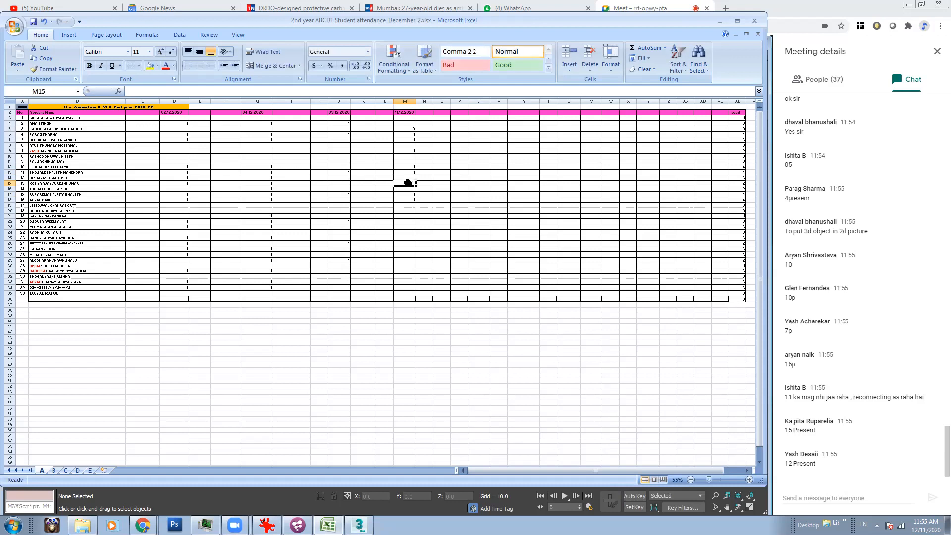
Mark roll number 12 present by entering 1 in cell M14.
{"action": "left_click", "coordinate": [406, 173]}
{"action": "left_click", "coordinate": [407, 183]}
{"action": "left_click", "coordinate": [405, 178]}
{"action": "type", "text": "1"}
{"action": "left_click", "coordinate": [405, 205]}
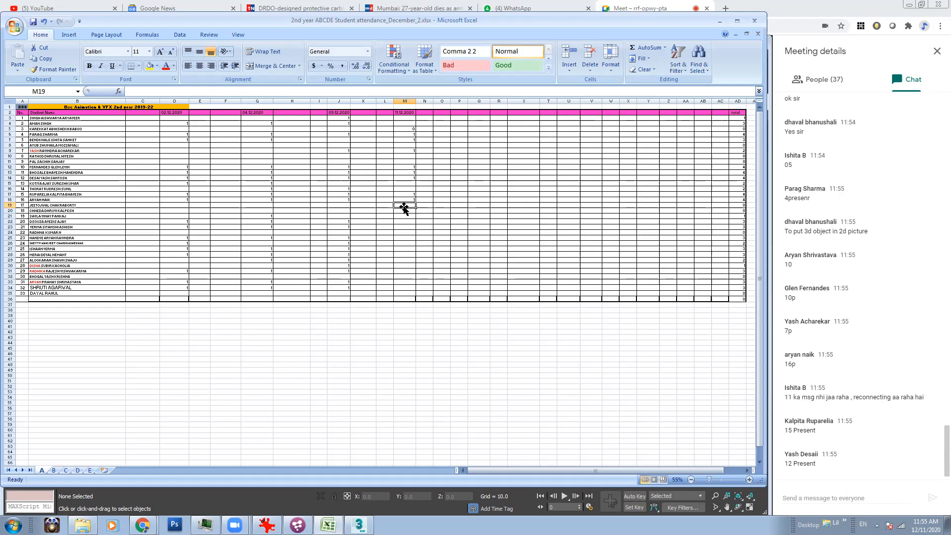
Mark roll number 27 present by entering 1 in cell M29.
{"action": "left_click", "coordinate": [404, 226]}
{"action": "left_click", "coordinate": [408, 205]}
{"action": "left_click", "coordinate": [409, 222]}
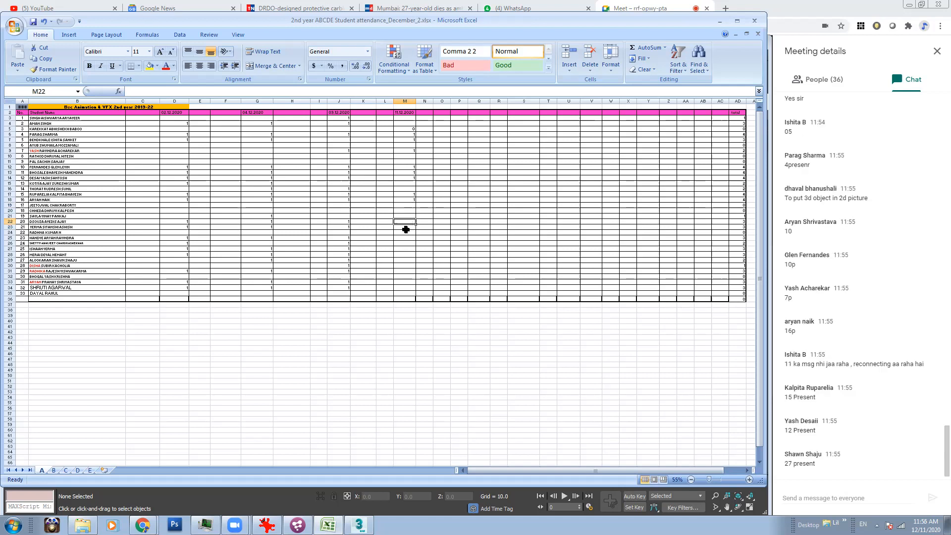
{"action": "left_click", "coordinate": [406, 249]}
{"action": "left_click", "coordinate": [409, 259]}
{"action": "type", "text": "1"}
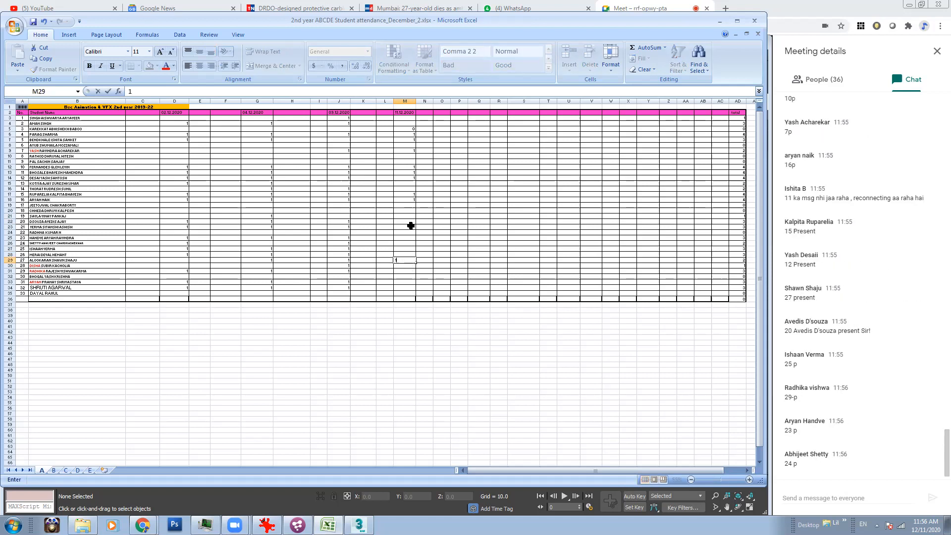
Mark roll numbers 25, 23 and 29 present by entering 1 in cells M27, M25 and M31.
{"action": "left_click", "coordinate": [411, 226]}
{"action": "left_click", "coordinate": [405, 249]}
{"action": "type", "text": "1"}
{"action": "left_click", "coordinate": [407, 228]}
{"action": "left_click", "coordinate": [402, 237]}
{"action": "type", "text": "1"}
{"action": "left_click", "coordinate": [401, 270]}
{"action": "type", "text": "1"}
Mark roll numbers 24, 20 and 21 present by entering 1 in cells M26, M22 and M23.
{"action": "left_click", "coordinate": [403, 227]}
{"action": "left_click", "coordinate": [410, 243]}
{"action": "type", "text": "1"}
{"action": "left_click", "coordinate": [407, 222]}
{"action": "type", "text": "1"}
{"action": "left_click", "coordinate": [406, 226]}
{"action": "type", "text": "1"}
{"action": "left_click", "coordinate": [419, 249]}
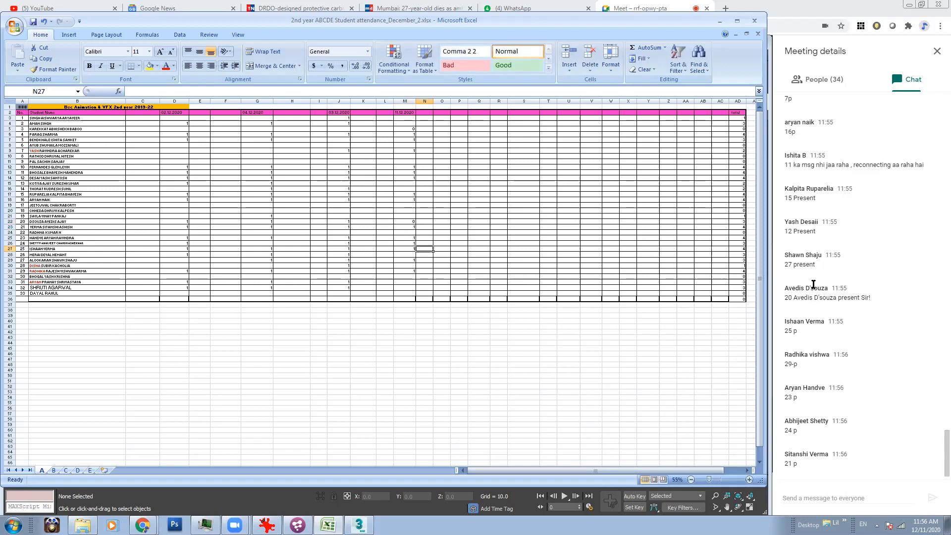
{"action": "left_click", "coordinate": [408, 221]}
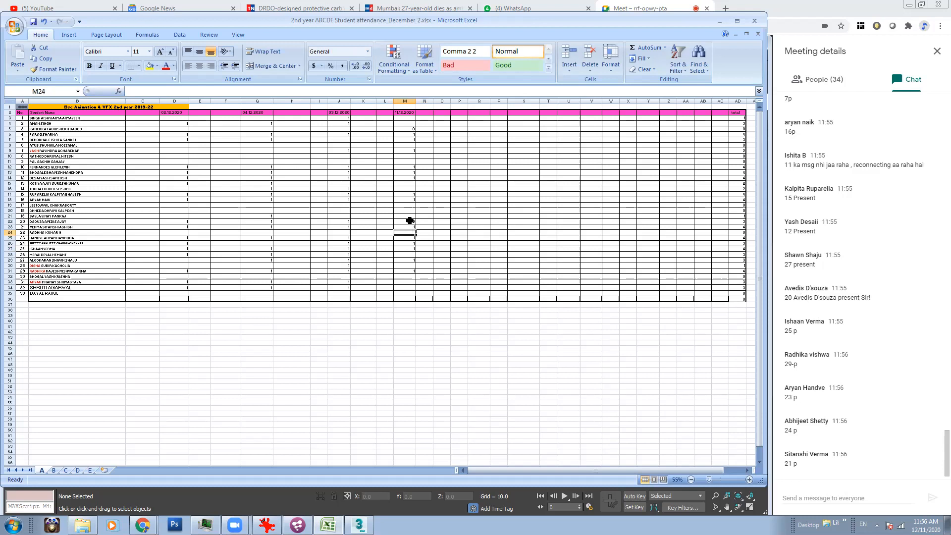
{"action": "type", "text": "1"}
{"action": "left_click", "coordinate": [403, 262]}
{"action": "left_click", "coordinate": [406, 327]}
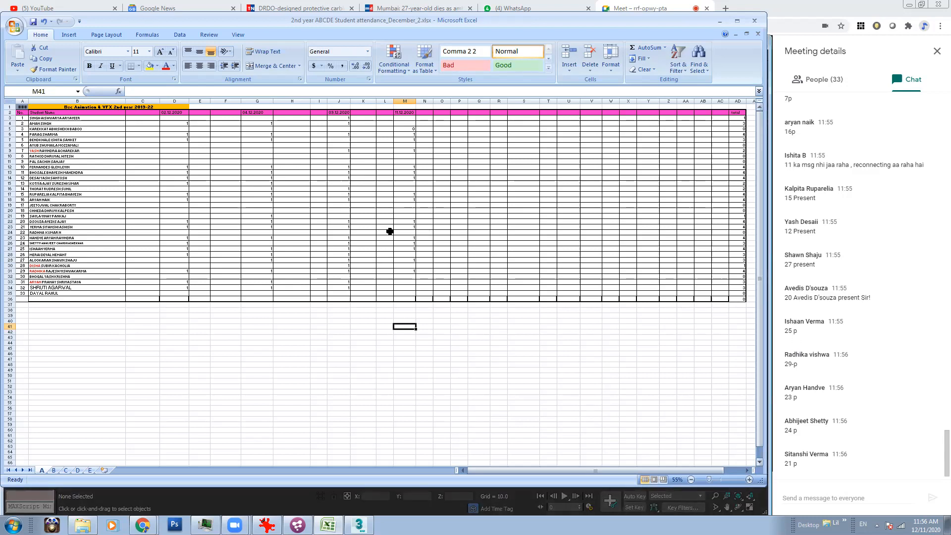
Enter 0 for roll number 30 in cell M32 and 1 for roll numbers 31 and 32 in cells M33 and M34.
{"action": "left_click", "coordinate": [409, 239]}
{"action": "left_click", "coordinate": [411, 255]}
{"action": "left_click", "coordinate": [410, 266]}
{"action": "left_click", "coordinate": [409, 275]}
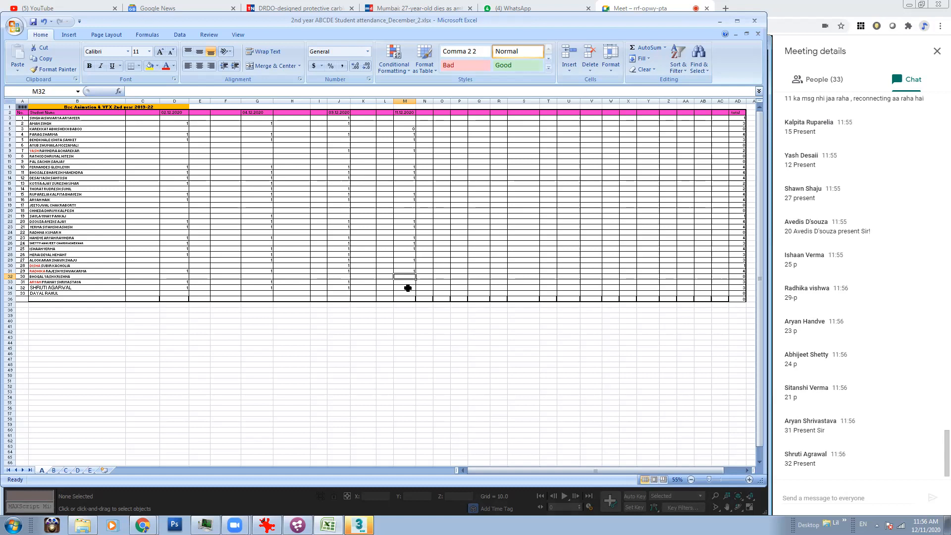
{"action": "type", "text": "1"}
{"action": "key", "text": "Return"}
{"action": "type", "text": "1"}
{"action": "key", "text": "Return"}
{"action": "type", "text": "1"}
{"action": "key", "text": "Return"}
{"action": "left_click", "coordinate": [405, 322]}
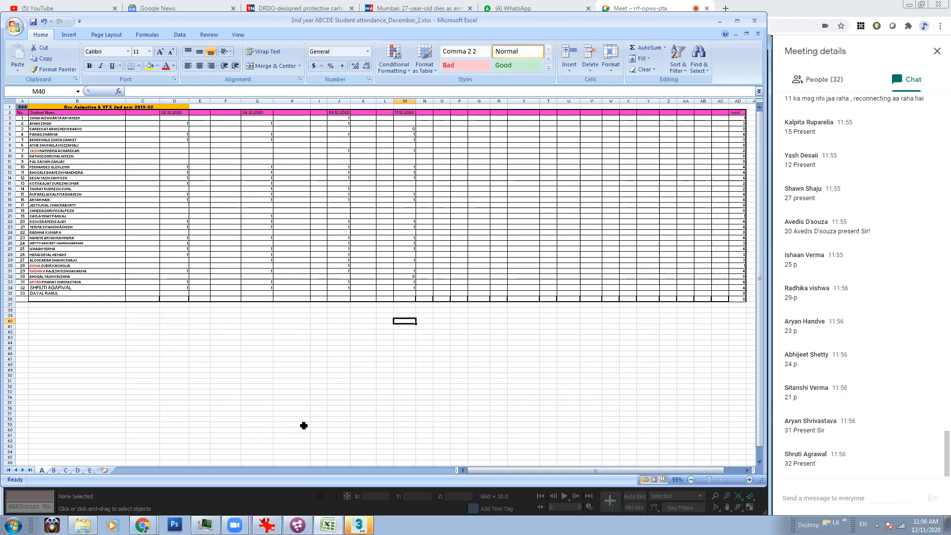
On sheet B, copy the latest date heading into cell M2 and change it to 11.12.2020.
{"action": "left_click", "coordinate": [54, 470]}
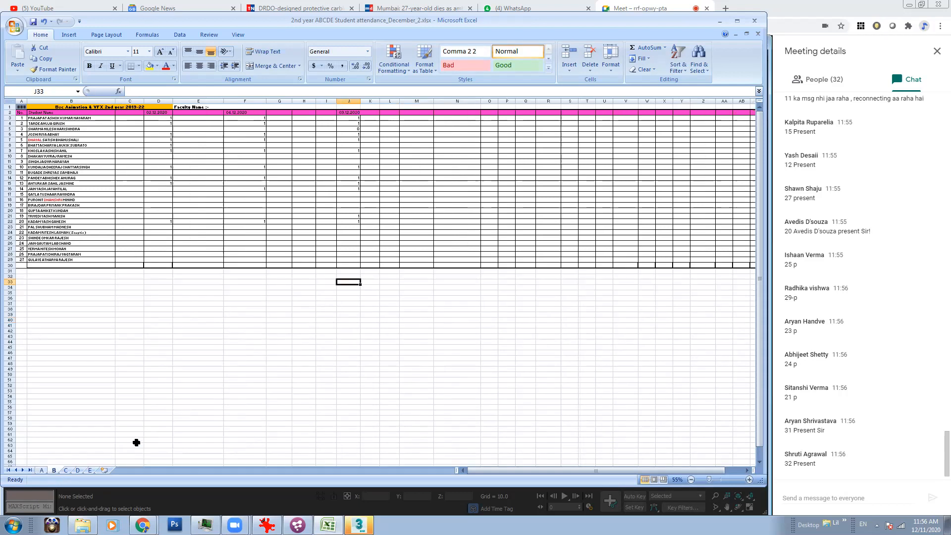
{"action": "left_click", "coordinate": [346, 113]}
{"action": "key", "text": "ctrl+c"}
{"action": "left_click", "coordinate": [414, 113]}
{"action": "key", "text": "ctrl+v"}
{"action": "double_click", "coordinate": [409, 113]}
{"action": "left_click_drag", "start_coordinate": [405, 112], "coordinate": [392, 116]}
{"action": "type", "text": "11"}
{"action": "left_click", "coordinate": [416, 156]}
Mark roll numbers 1 and 2 on sheet B present by entering 1 in cells M3 and M4.
{"action": "left_click", "coordinate": [419, 119]}
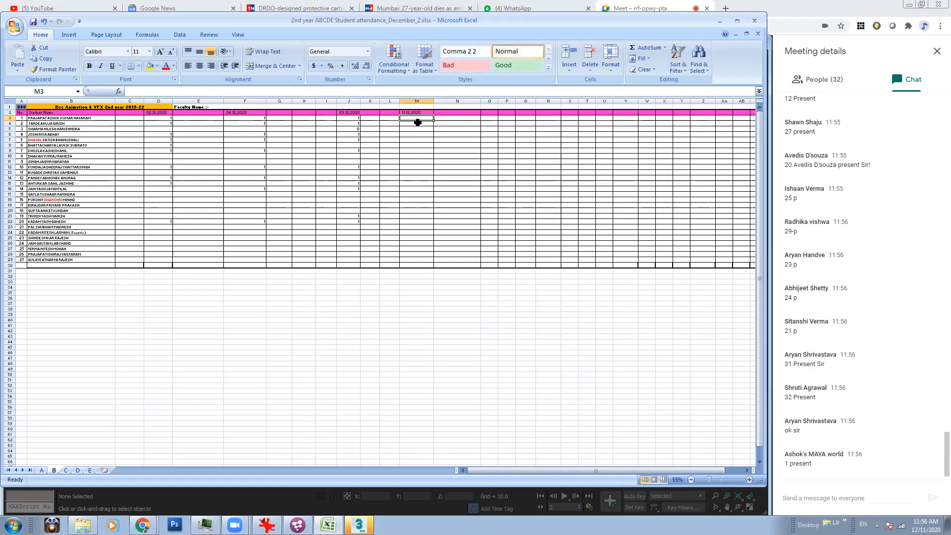
{"action": "type", "text": "1"}
{"action": "key", "text": "Return"}
{"action": "type", "text": "1"}
{"action": "left_click", "coordinate": [420, 129]}
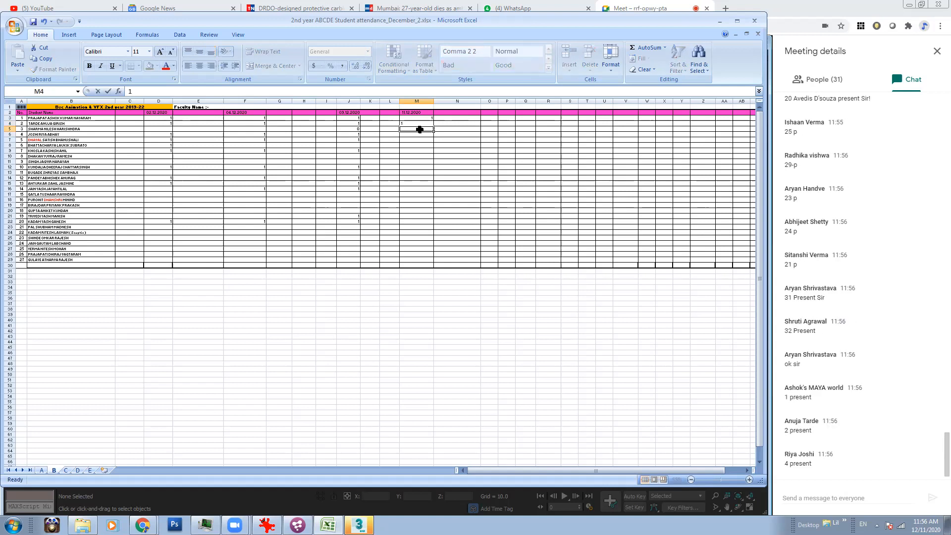
Mark roll numbers 4, 5 and 7 on sheet B present by entering 1 in cells M6, M7 and M9.
{"action": "left_click", "coordinate": [419, 134]}
{"action": "type", "text": "1"}
{"action": "left_click", "coordinate": [420, 139]}
{"action": "type", "text": "1"}
{"action": "key", "text": "Return"}
{"action": "left_click", "coordinate": [421, 151]}
{"action": "type", "text": "1"}
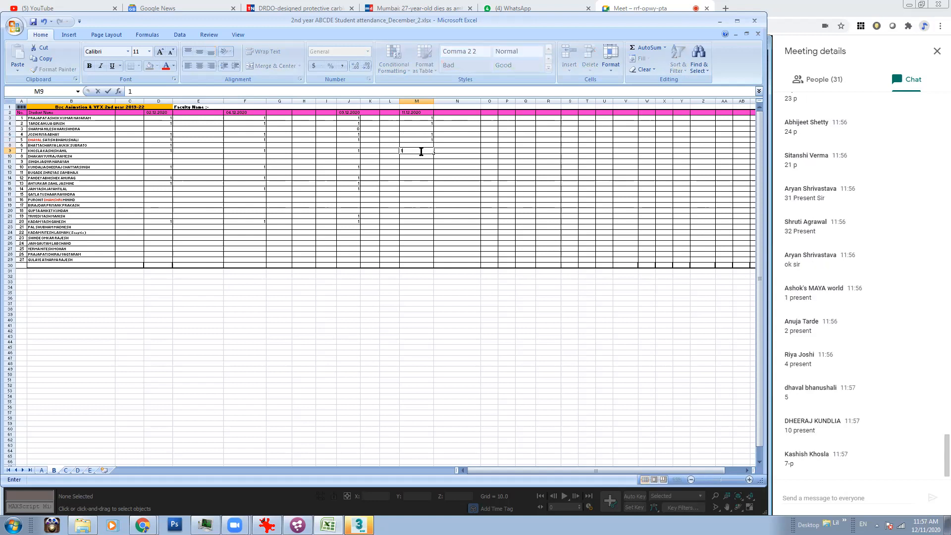
Mark roll numbers 10, 13 and 14 on sheet B present by entering 1 in cells M12, M15 and M16.
{"action": "left_click", "coordinate": [421, 162]}
{"action": "left_click", "coordinate": [421, 167]}
{"action": "type", "text": "1"}
{"action": "left_click", "coordinate": [424, 178]}
{"action": "left_click", "coordinate": [424, 184]}
{"action": "type", "text": "1"}
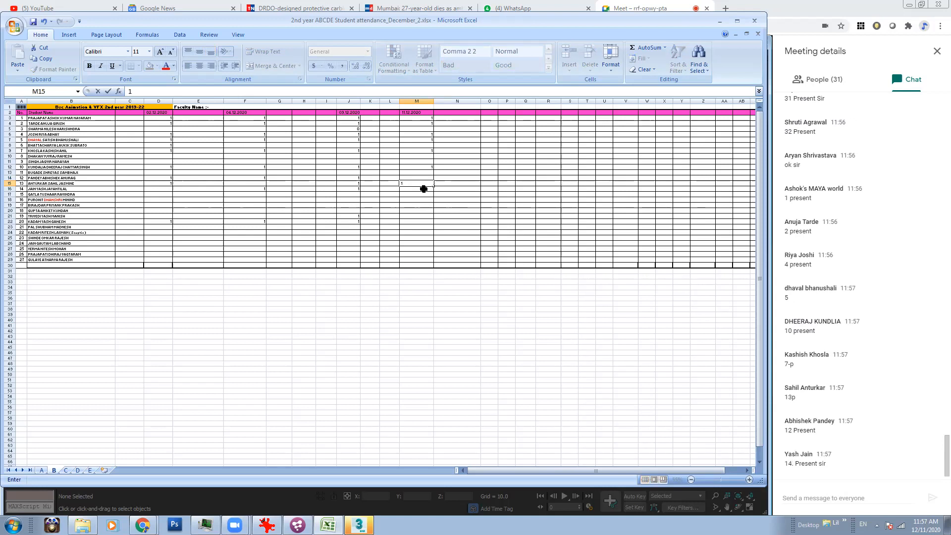
{"action": "key", "text": "Return"}
{"action": "type", "text": "1"}
Mark roll number 20 on sheet B present by entering 1 in cell M22.
{"action": "left_click", "coordinate": [429, 204]}
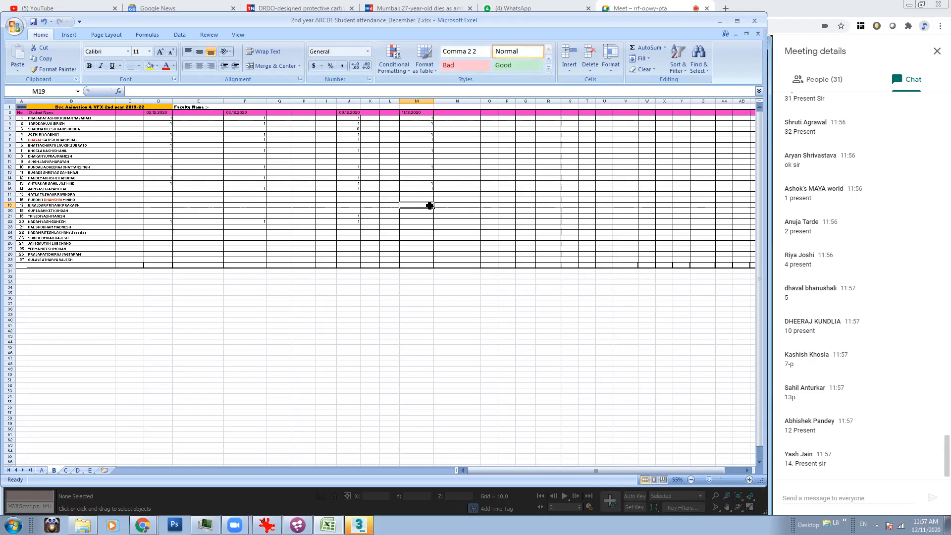
{"action": "left_click", "coordinate": [423, 221]}
{"action": "type", "text": "1"}
{"action": "left_click", "coordinate": [422, 199]}
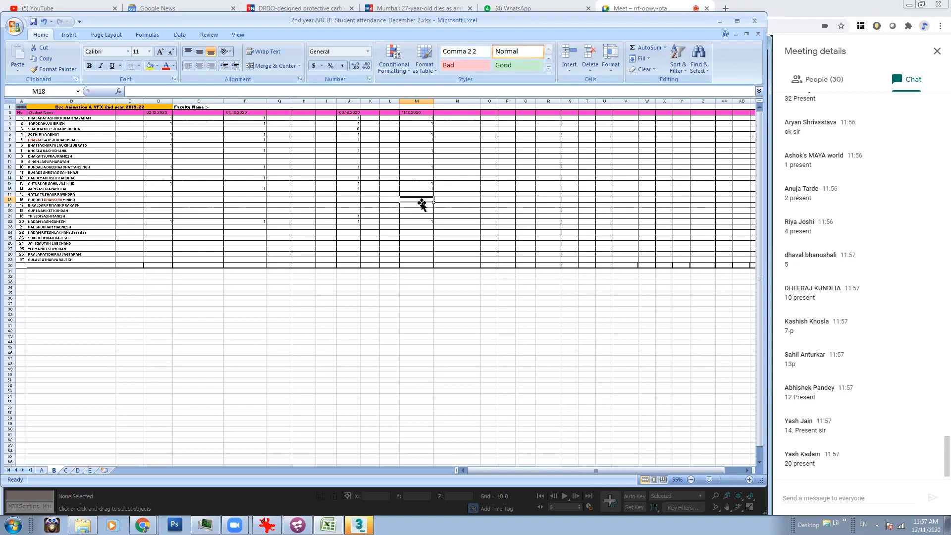
{"action": "left_click", "coordinate": [423, 287]}
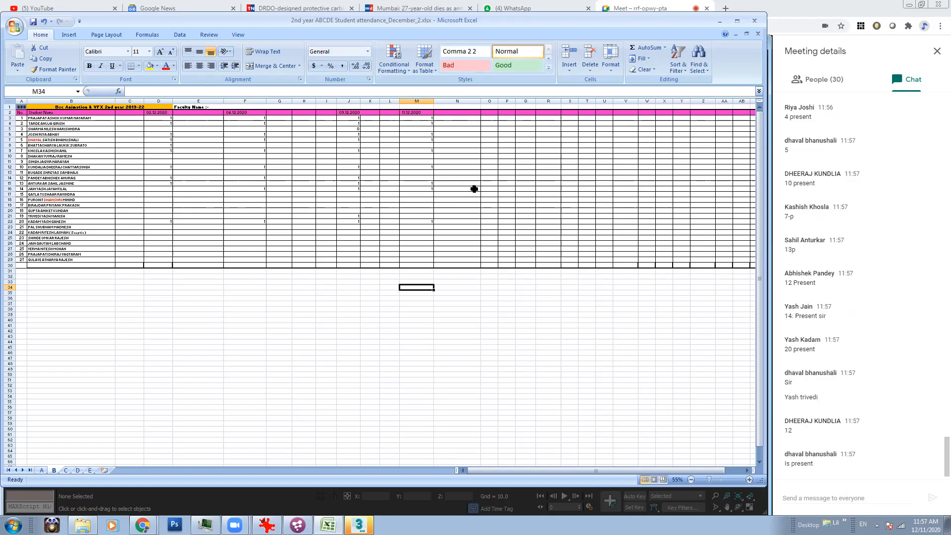
Mark roll number 12 on sheet B present by entering 1 in cell M14.
{"action": "left_click", "coordinate": [420, 151]}
{"action": "left_click", "coordinate": [421, 173]}
{"action": "left_click", "coordinate": [416, 179]}
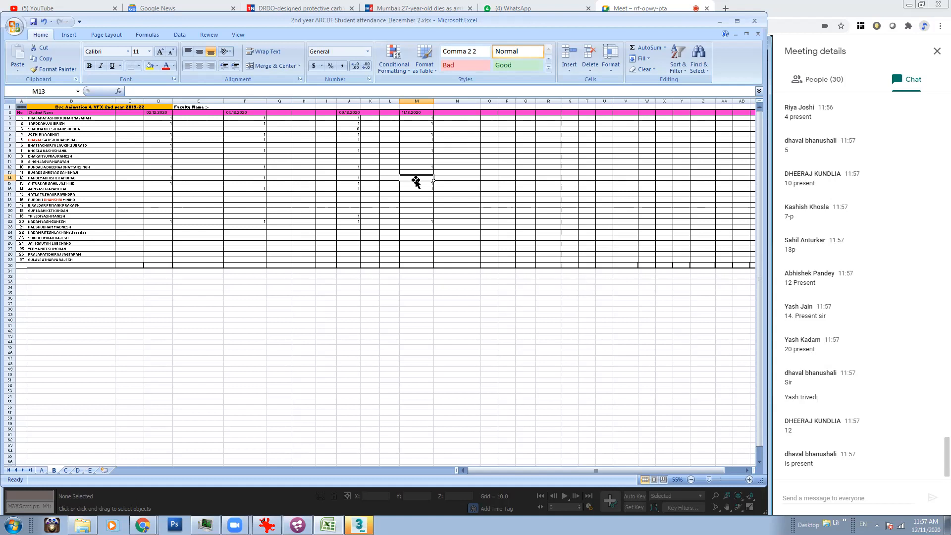
{"action": "type", "text": "1"}
{"action": "left_click", "coordinate": [412, 204]}
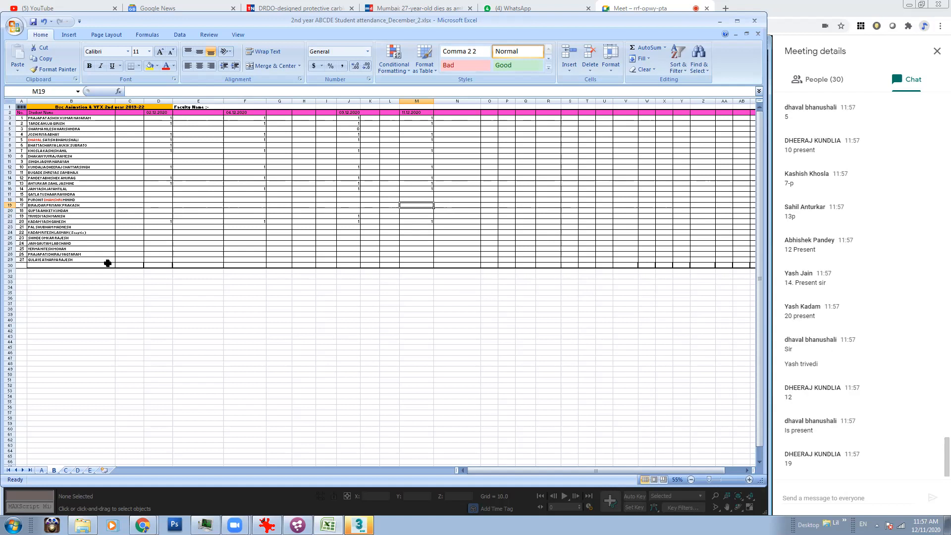
Mark roll number 19 on sheet B present by entering 1 in cell M21.
{"action": "left_click", "coordinate": [419, 221]}
{"action": "left_click", "coordinate": [422, 264]}
{"action": "left_click", "coordinate": [419, 200]}
{"action": "left_click", "coordinate": [416, 211]}
{"action": "left_click", "coordinate": [412, 216]}
{"action": "type", "text": "1"}
{"action": "left_click", "coordinate": [411, 248]}
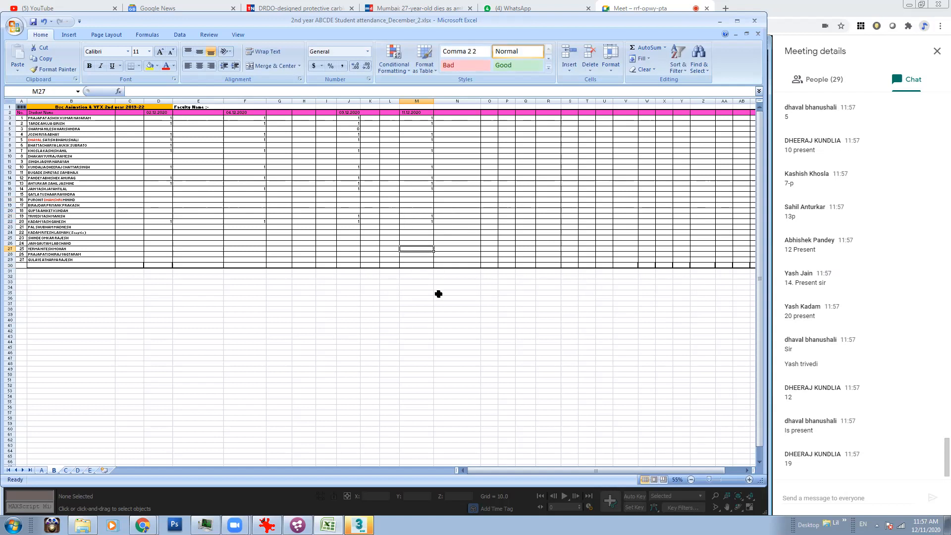
{"action": "left_click", "coordinate": [436, 324]}
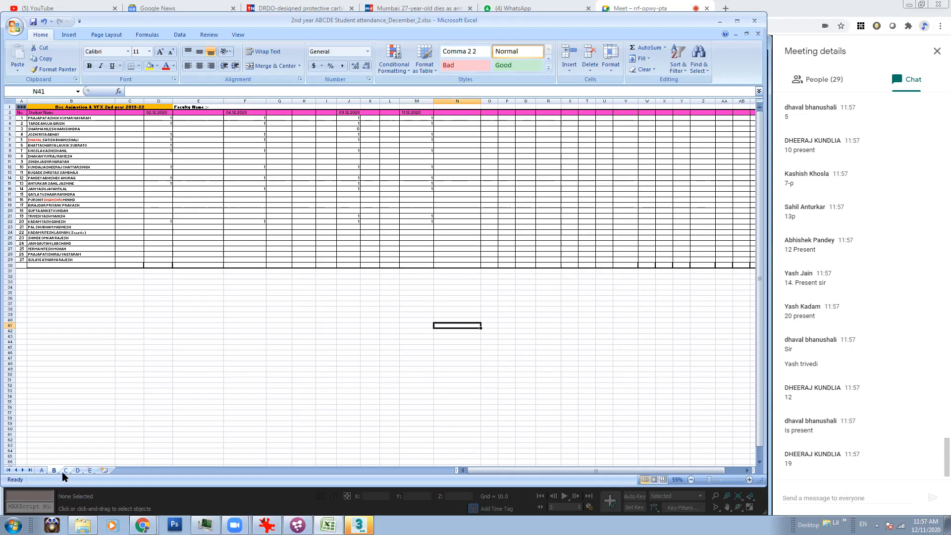
On sheet C, copy the latest date heading into cell Q2 and change it to 11.12.2020.
{"action": "left_click", "coordinate": [65, 471]}
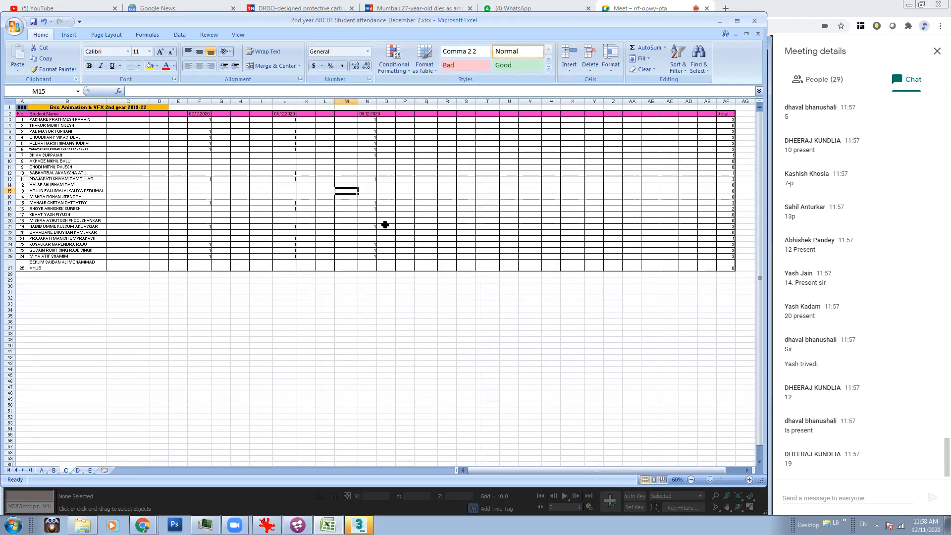
{"action": "left_click", "coordinate": [365, 113]}
{"action": "left_click_drag", "start_coordinate": [365, 113], "coordinate": [424, 113], "text": "ctrl"}
{"action": "type", "text": "11.12.2020"}
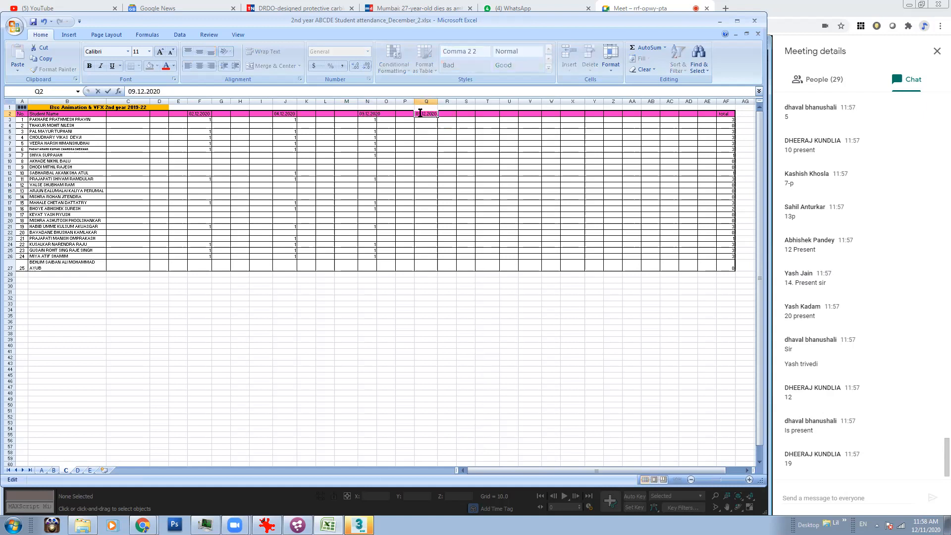
{"action": "left_click", "coordinate": [422, 139]}
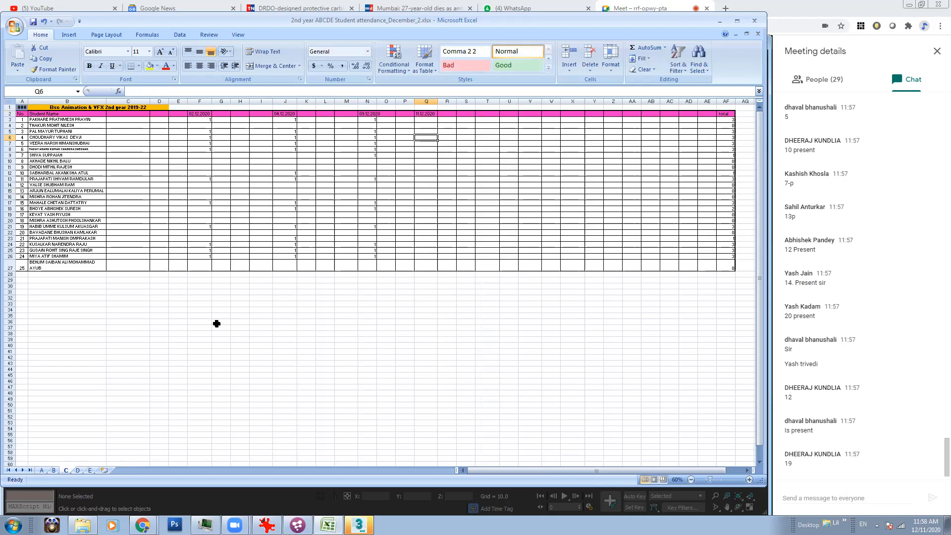
Mark roll numbers 5 and 3 on sheet C present by entering 1 in cells Q7 and Q5.
{"action": "left_click", "coordinate": [54, 471]}
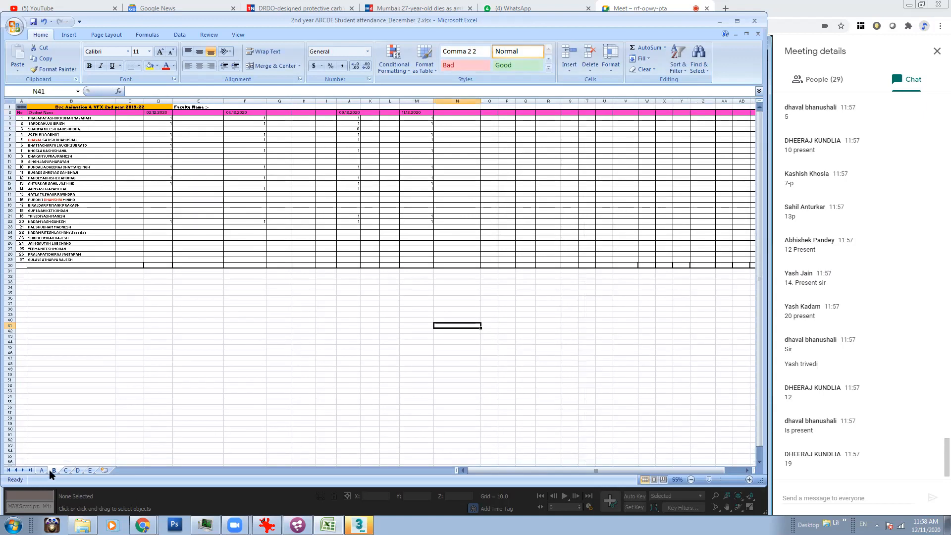
{"action": "left_click", "coordinate": [66, 471]}
{"action": "left_click", "coordinate": [435, 120]}
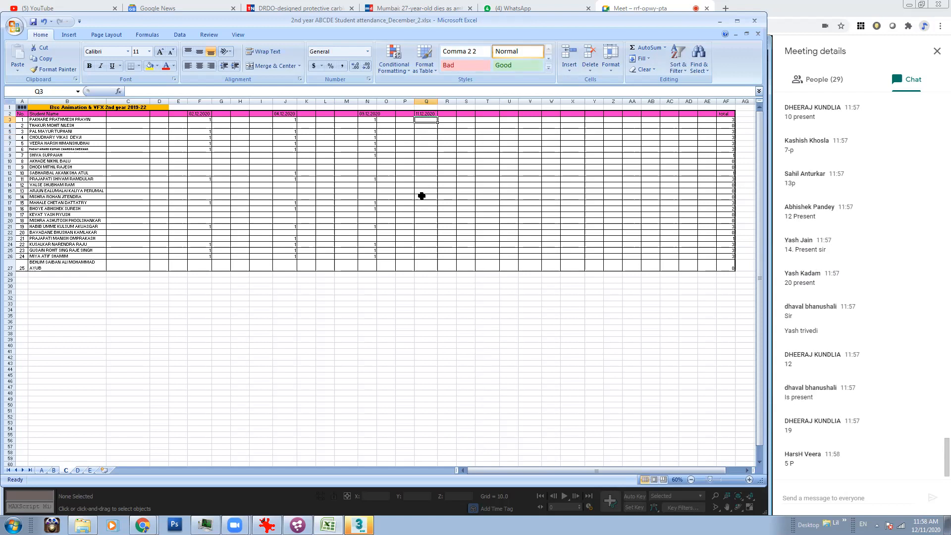
{"action": "left_click", "coordinate": [424, 143]}
{"action": "type", "text": "1"}
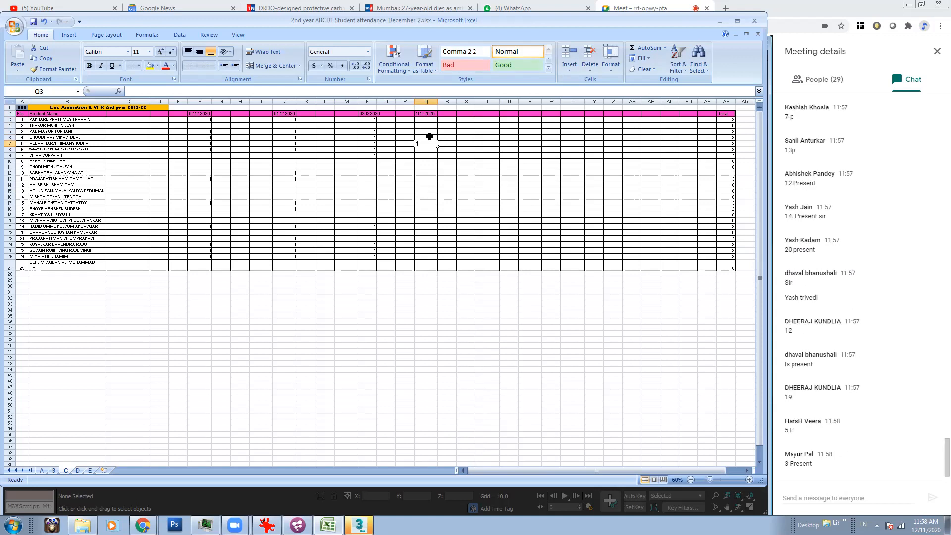
{"action": "left_click", "coordinate": [430, 132]}
{"action": "type", "text": "1"}
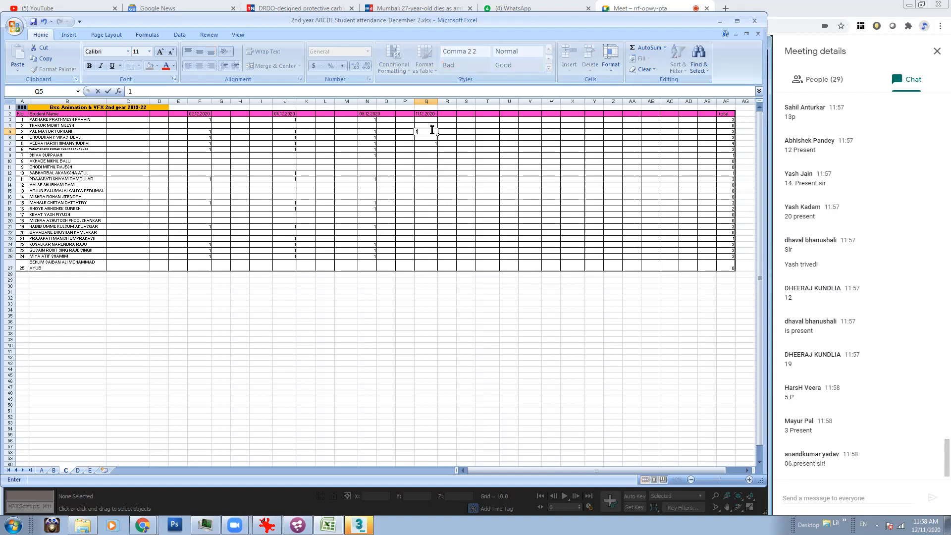
Mark roll numbers 6 and 4 on sheet C present by entering 1 in cells Q8 and Q6.
{"action": "left_click", "coordinate": [428, 149]}
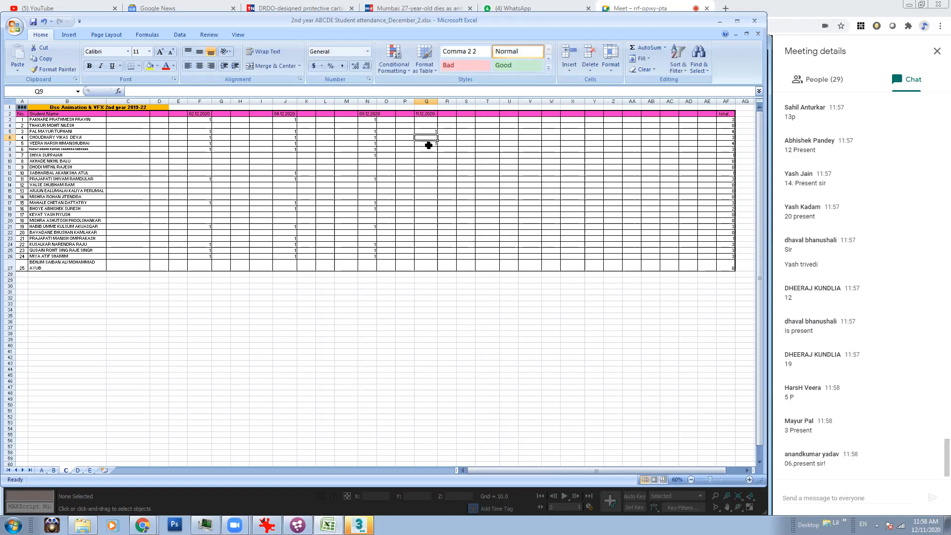
{"action": "type", "text": "1"}
{"action": "left_click", "coordinate": [426, 174]}
{"action": "left_click", "coordinate": [432, 138]}
{"action": "type", "text": "1"}
{"action": "left_click", "coordinate": [426, 166]}
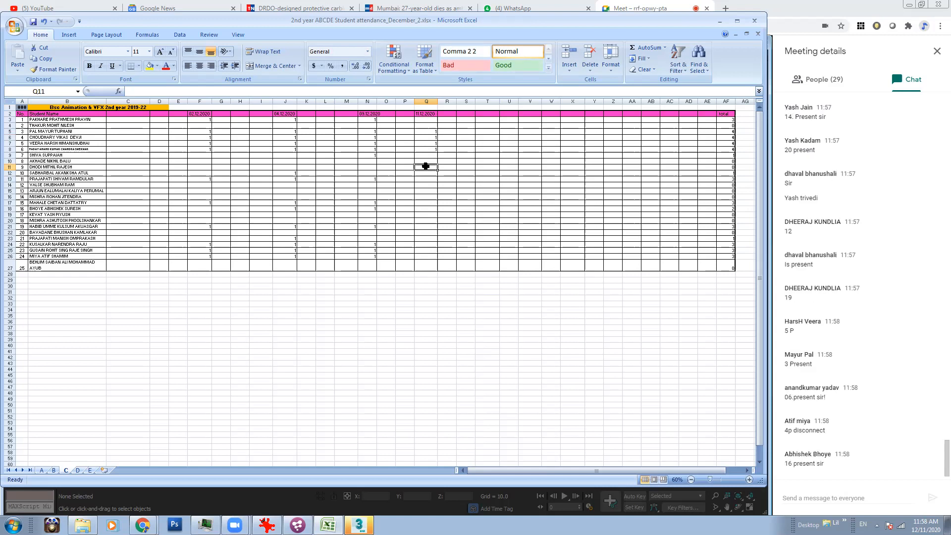
Mark roll numbers 16 and 11 on sheet C present by entering 1 in cells Q18 and Q13.
{"action": "left_click", "coordinate": [426, 179]}
{"action": "left_click", "coordinate": [431, 208]}
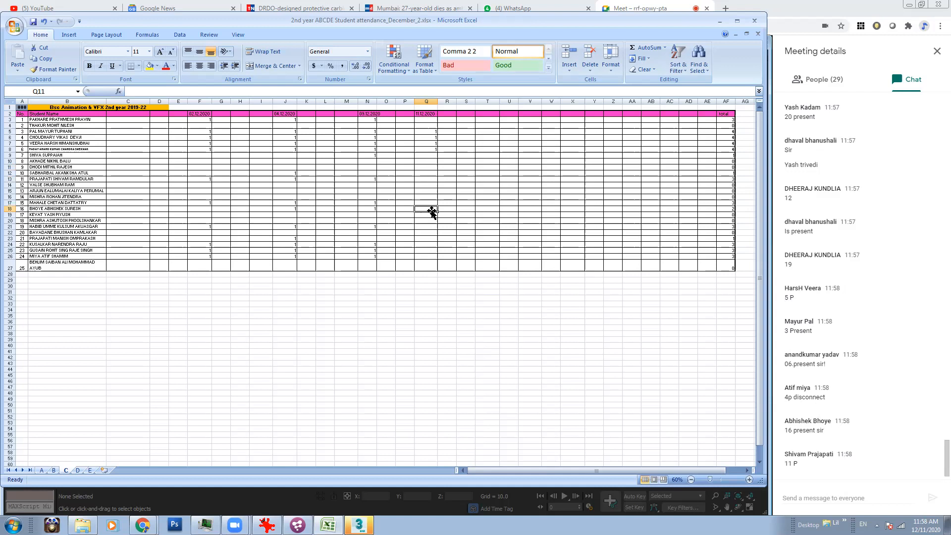
{"action": "type", "text": "1"}
{"action": "left_click", "coordinate": [423, 179]}
{"action": "type", "text": "1"}
{"action": "left_click", "coordinate": [421, 202]}
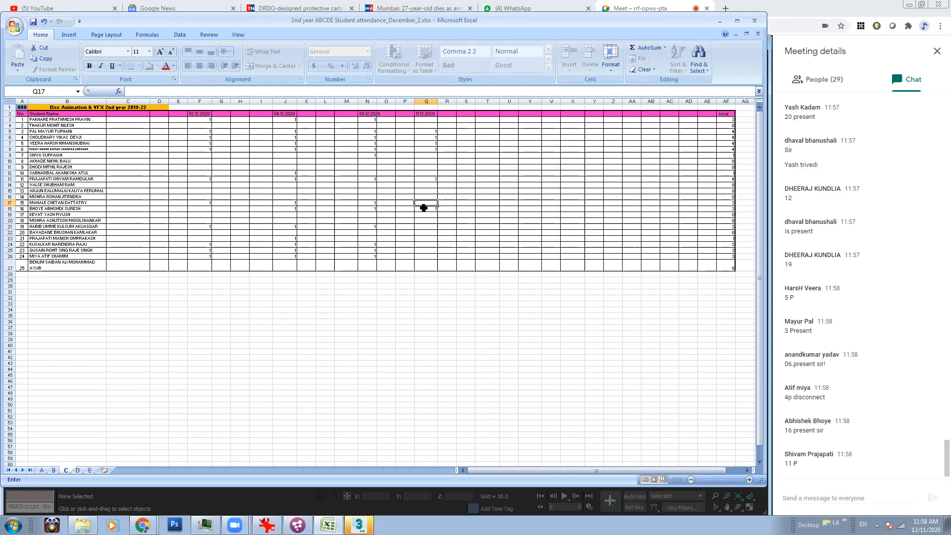
{"action": "key", "text": "Escape"}
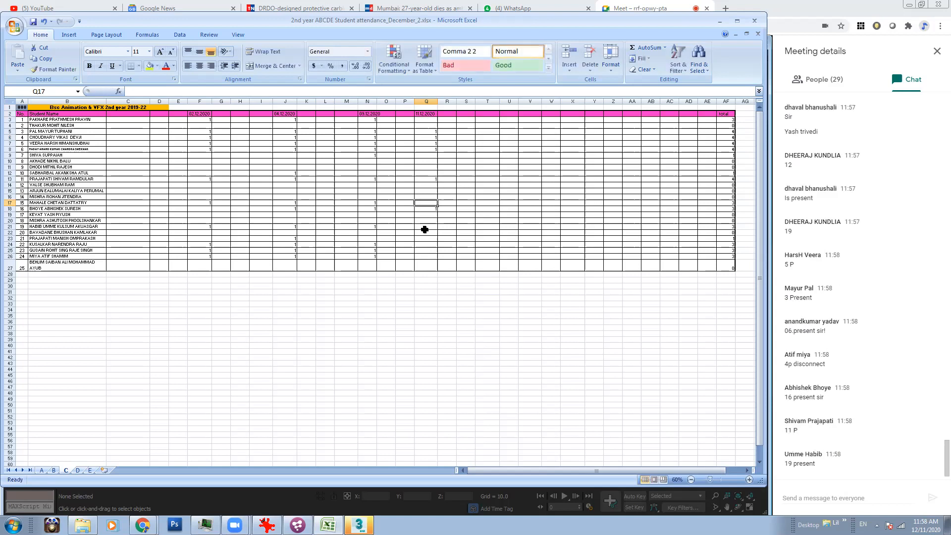
Mark roll numbers 19 and 15 on sheet C present by entering 1 in cells Q21 and Q17.
{"action": "left_click", "coordinate": [429, 225]}
{"action": "type", "text": "1"}
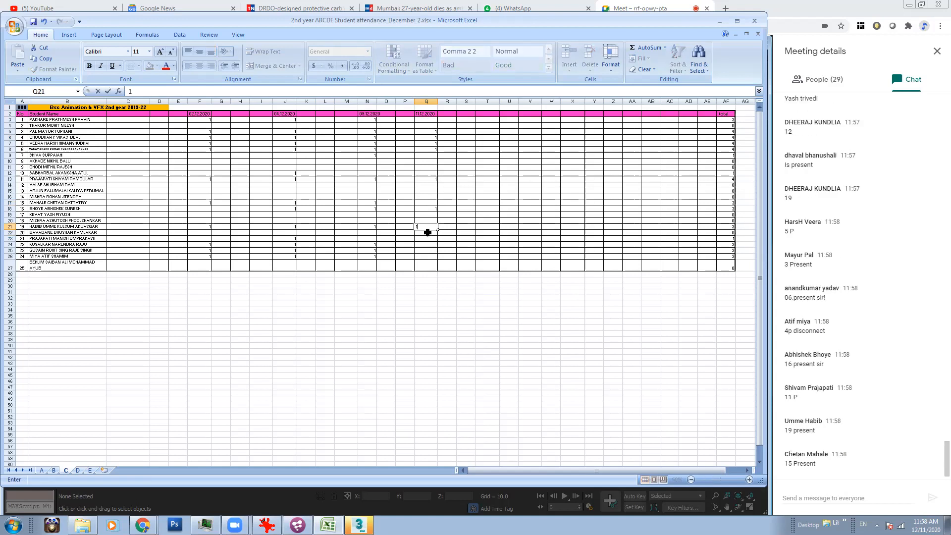
{"action": "left_click", "coordinate": [429, 197]}
{"action": "left_click", "coordinate": [428, 203]}
{"action": "type", "text": "1"}
{"action": "left_click", "coordinate": [429, 232]}
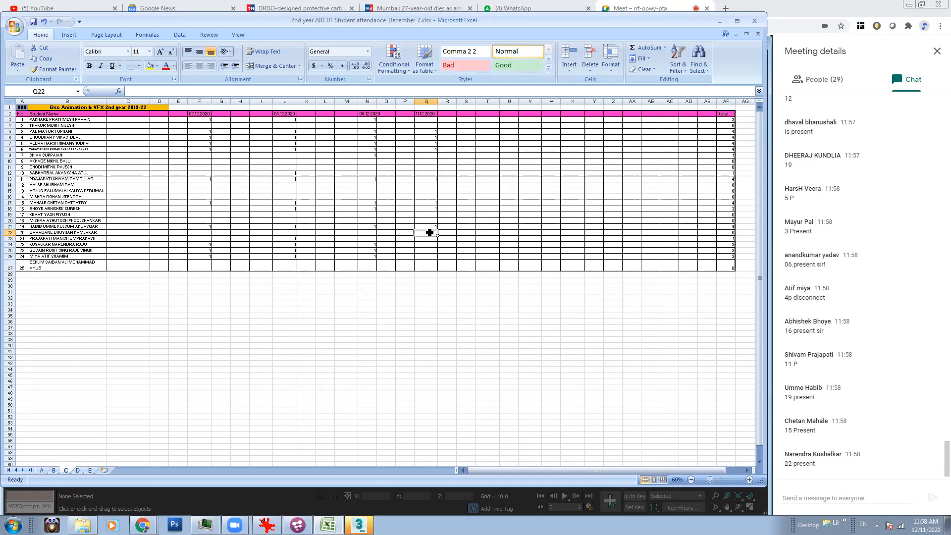
Mark roll numbers 22, 24 and 23 on sheet C present by entering 1 in cells Q24, Q26 and Q25.
{"action": "left_click", "coordinate": [426, 244]}
{"action": "type", "text": "1"}
{"action": "left_click", "coordinate": [420, 269]}
{"action": "left_click", "coordinate": [427, 256]}
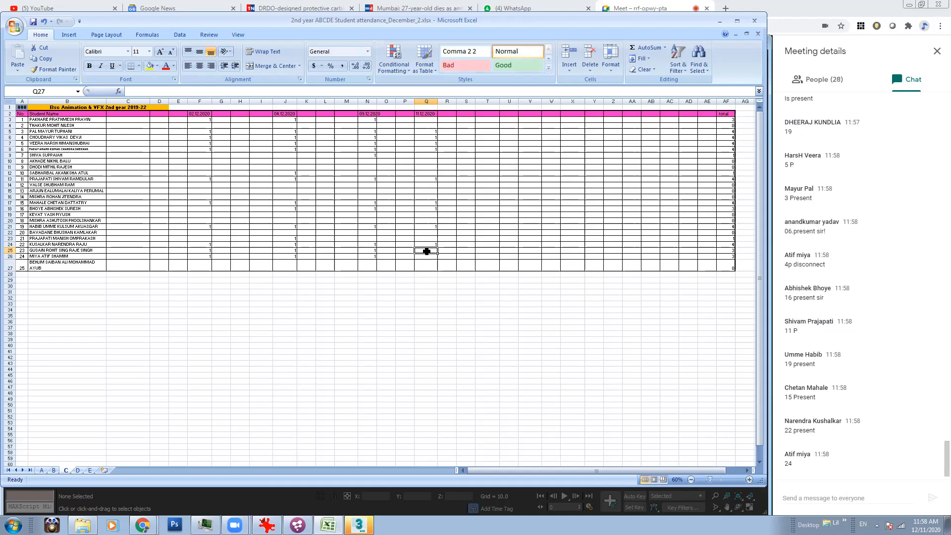
{"action": "type", "text": "1"}
{"action": "left_click", "coordinate": [429, 264]}
{"action": "left_click", "coordinate": [428, 245]}
{"action": "left_click", "coordinate": [424, 256]}
{"action": "left_click", "coordinate": [425, 299]}
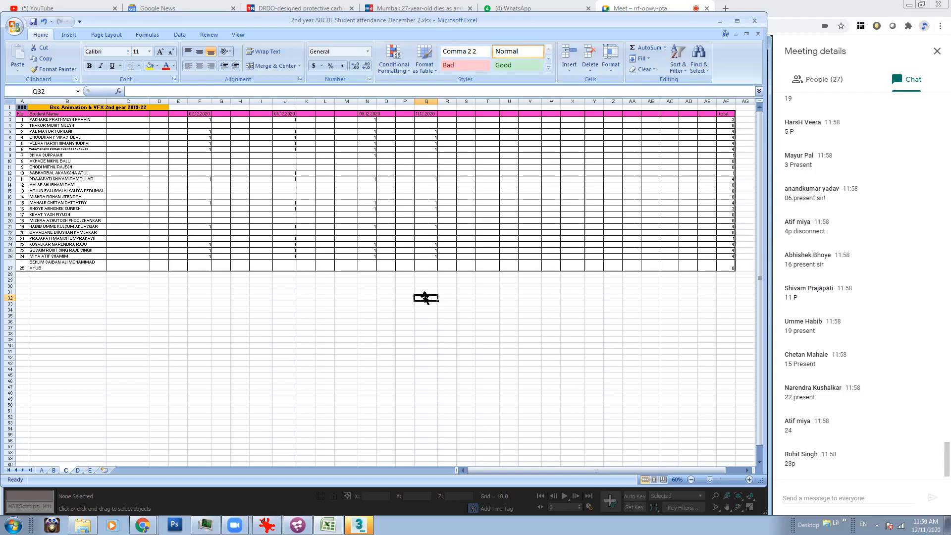
{"action": "left_click", "coordinate": [386, 191]}
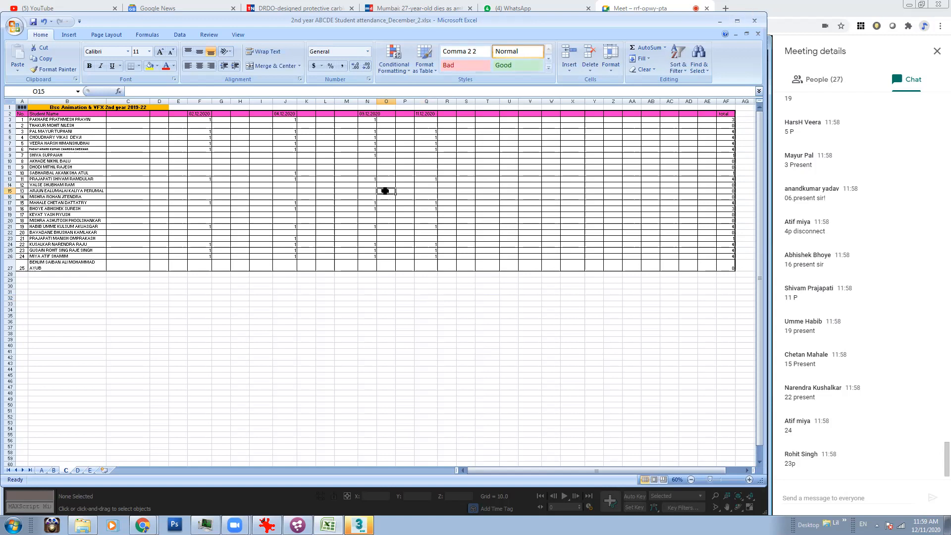
Switch to 3ds Max, close the welcome screen and draw a plane about 139 by 143 units in the Perspective view.
{"action": "left_click", "coordinate": [717, 18]}
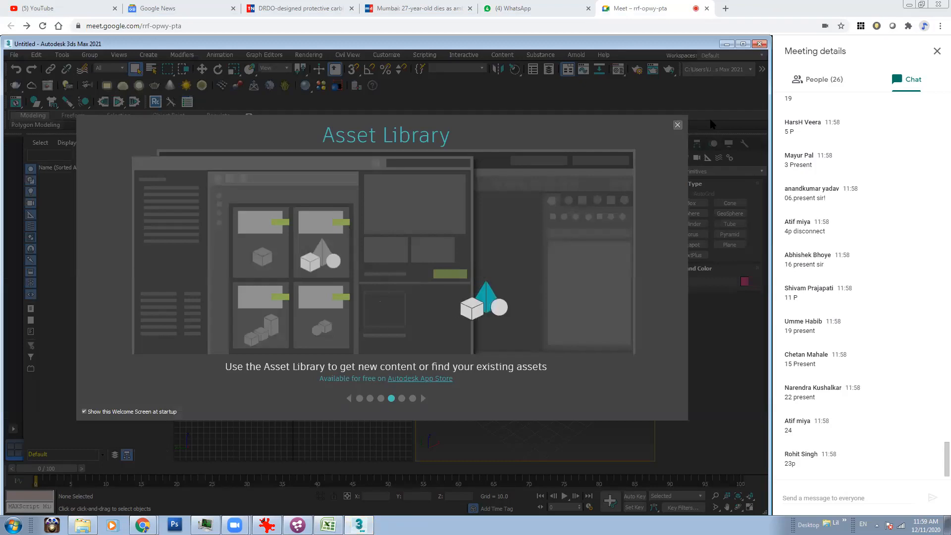
{"action": "left_click", "coordinate": [677, 124]}
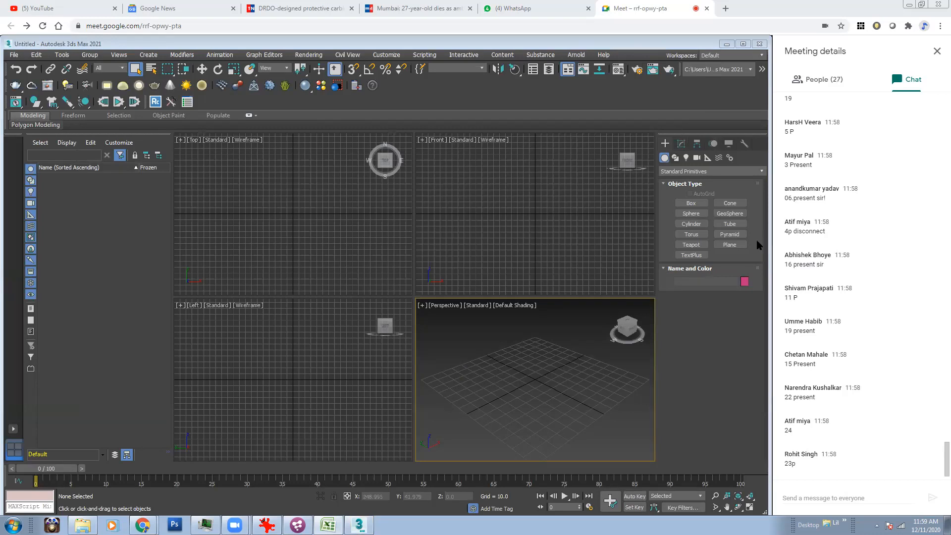
{"action": "left_click", "coordinate": [730, 244]}
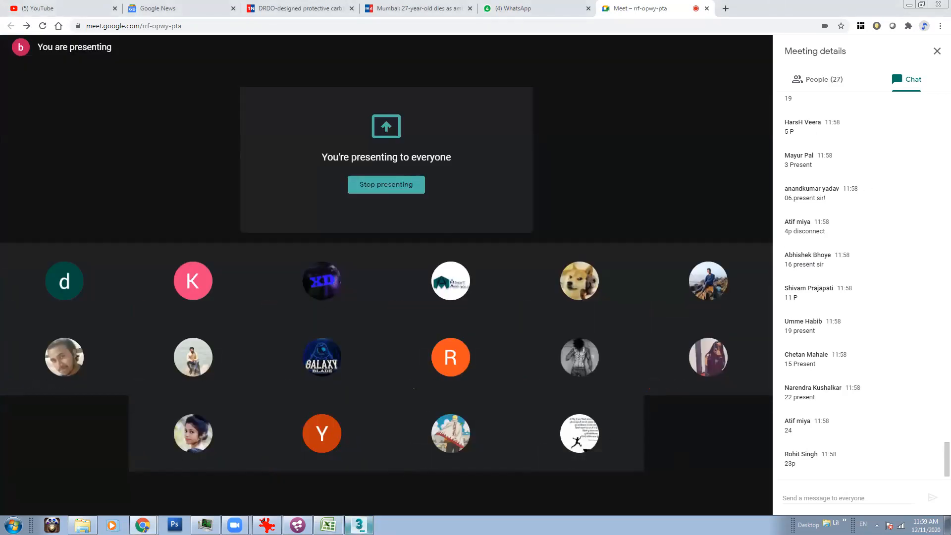
{"action": "left_click", "coordinate": [359, 525]}
{"action": "left_click", "coordinate": [936, 464]}
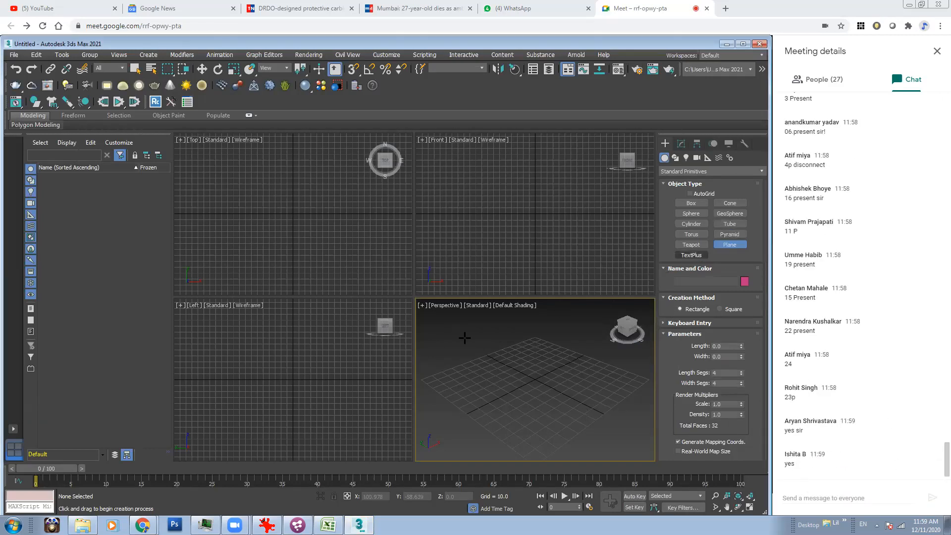
{"action": "left_click_drag", "start_coordinate": [534, 350], "coordinate": [574, 422]}
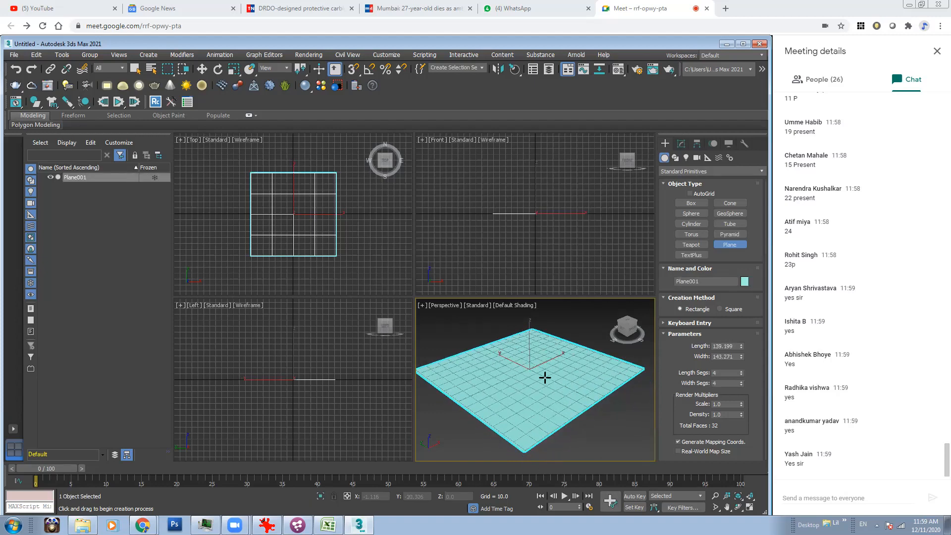
Maximize the Perspective viewport and create a teapot with a radius of about 17.7 and 12 segments at the plane's center.
{"action": "key", "text": "alt+w"}
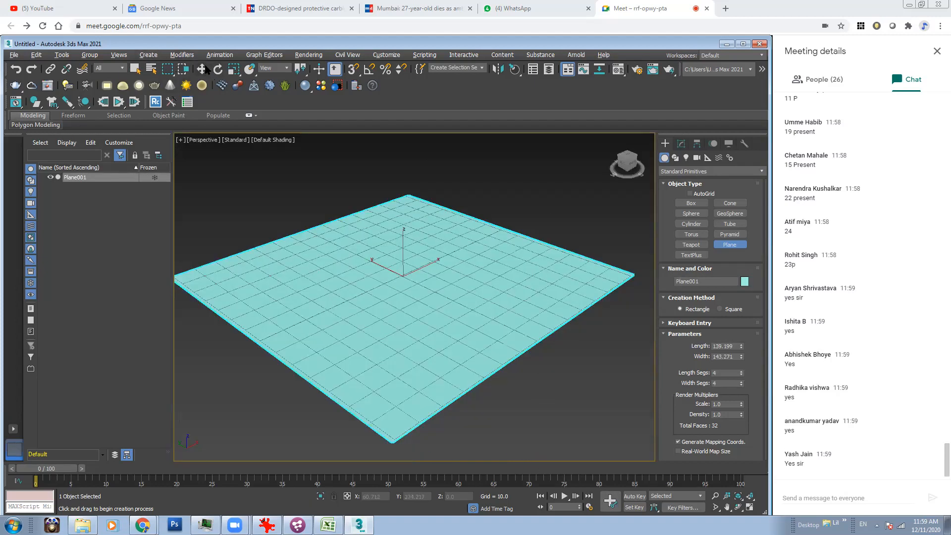
{"action": "key", "text": "w"}
{"action": "scroll", "coordinate": [490, 294], "scroll_direction": "down", "scroll_amount": 4}
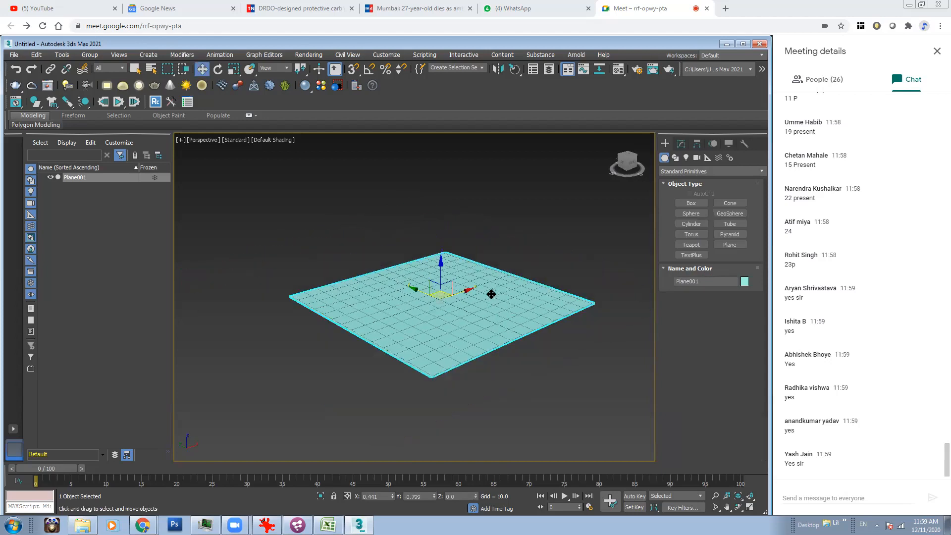
{"action": "scroll", "coordinate": [482, 317], "scroll_direction": "up", "scroll_amount": 2}
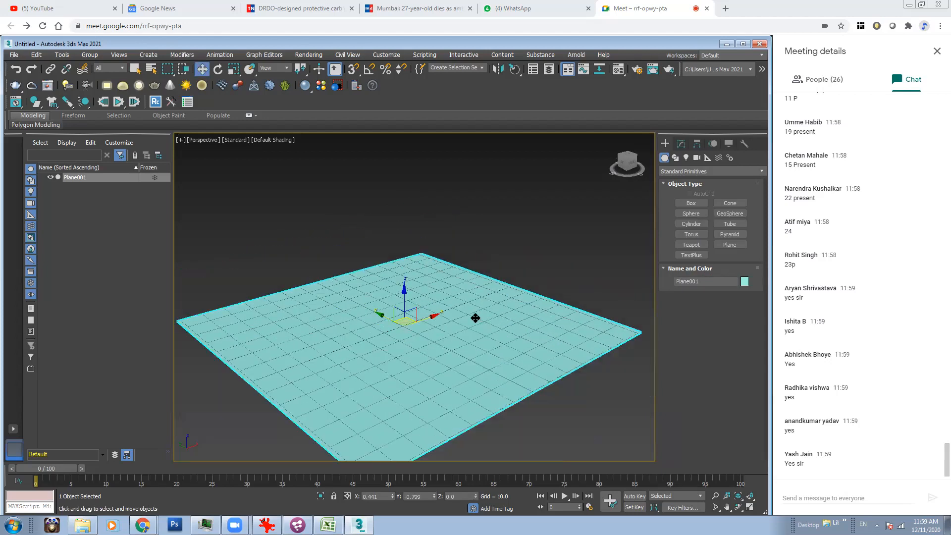
{"action": "left_click", "coordinate": [691, 244]}
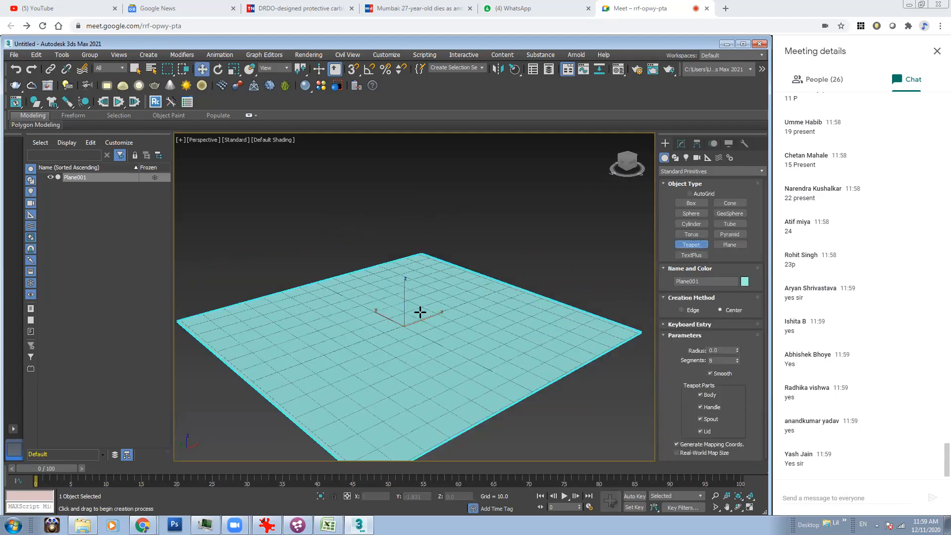
{"action": "left_click_drag", "start_coordinate": [402, 325], "coordinate": [438, 337]}
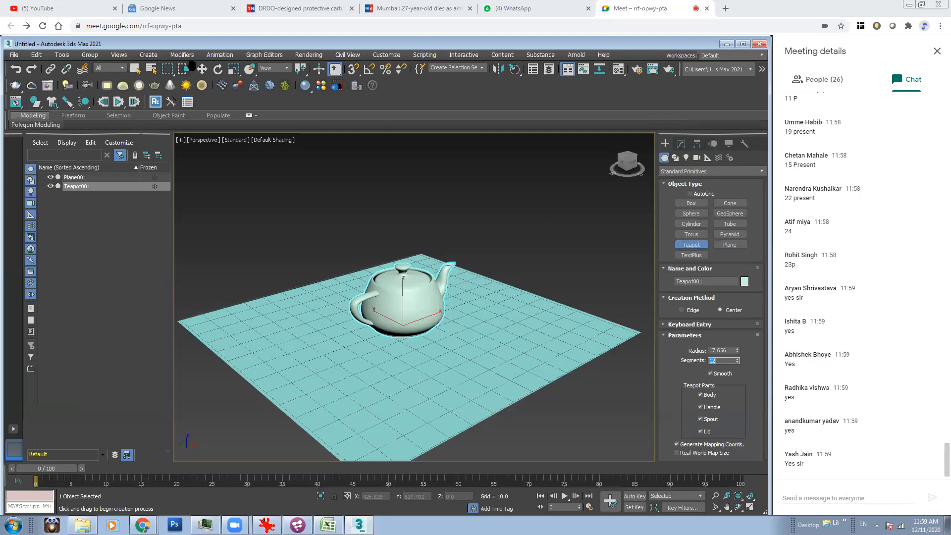
{"action": "left_click", "coordinate": [202, 69]}
{"action": "left_click", "coordinate": [484, 227]}
Convert the plane to an Editable Poly.
{"action": "scroll", "coordinate": [489, 307], "scroll_direction": "down", "scroll_amount": 5}
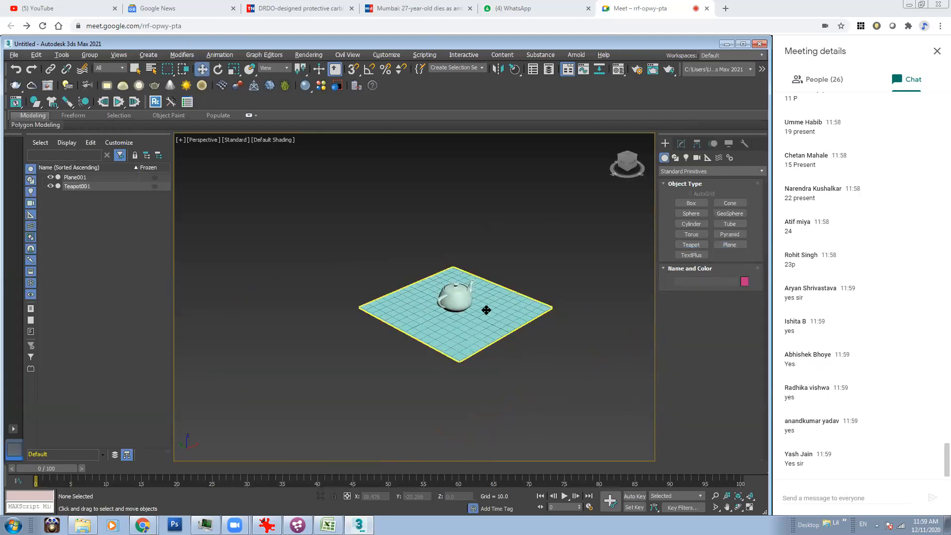
{"action": "left_click", "coordinate": [487, 310]}
{"action": "scroll", "coordinate": [483, 305], "scroll_direction": "up", "scroll_amount": 3}
{"action": "scroll", "coordinate": [471, 289], "scroll_direction": "down", "scroll_amount": 4}
{"action": "scroll", "coordinate": [512, 295], "scroll_direction": "up", "scroll_amount": 3}
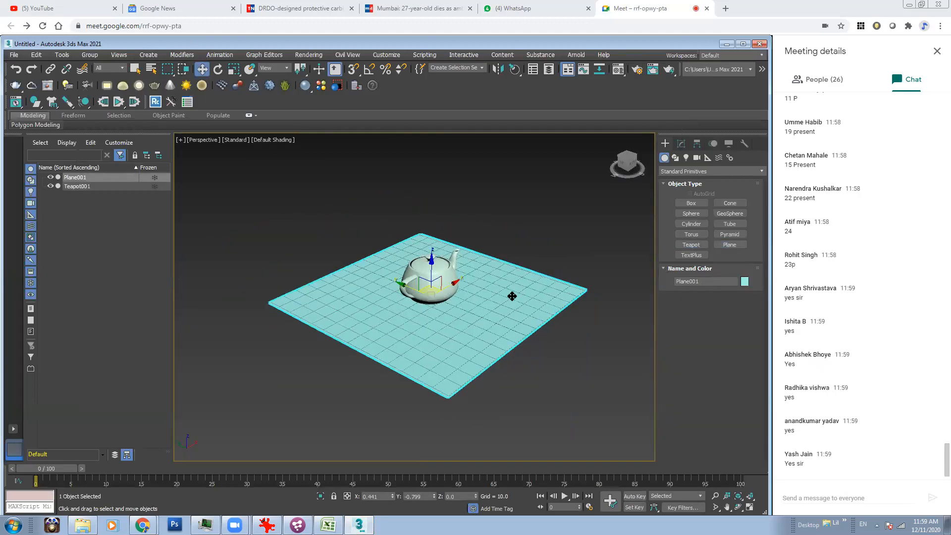
{"action": "right_click", "coordinate": [503, 287]}
{"action": "mouse_move", "coordinate": [550, 387]}
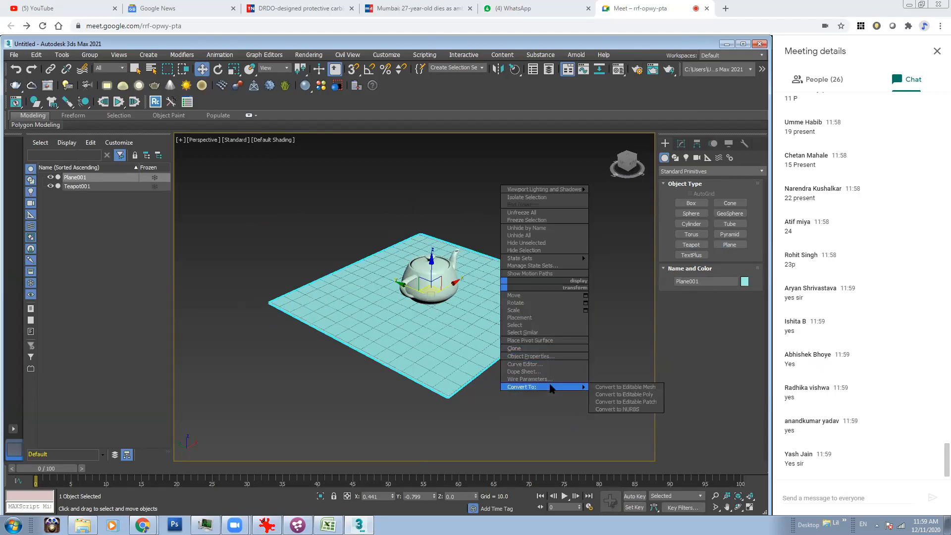
{"action": "left_click", "coordinate": [648, 395]}
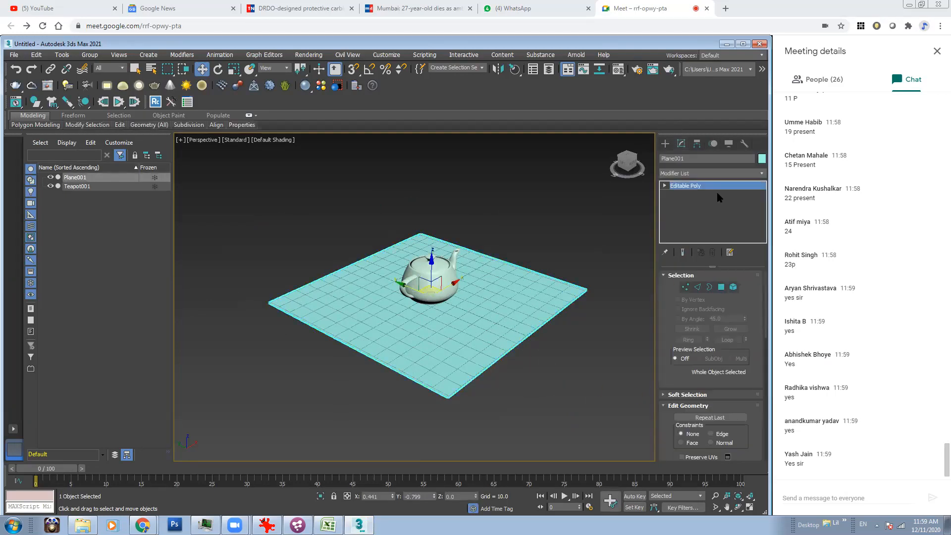
Display edged faces and copy the plane's border edges along two adjacent sides upward to form walls about 61 units high.
{"action": "left_click", "coordinate": [664, 186]}
{"action": "left_click", "coordinate": [681, 203]}
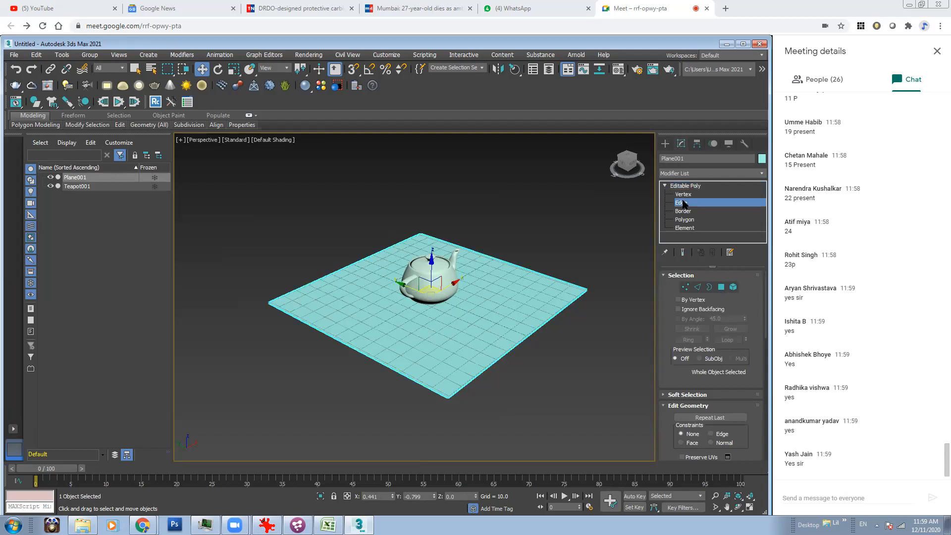
{"action": "key", "text": "F4"}
{"action": "left_click", "coordinate": [517, 267]}
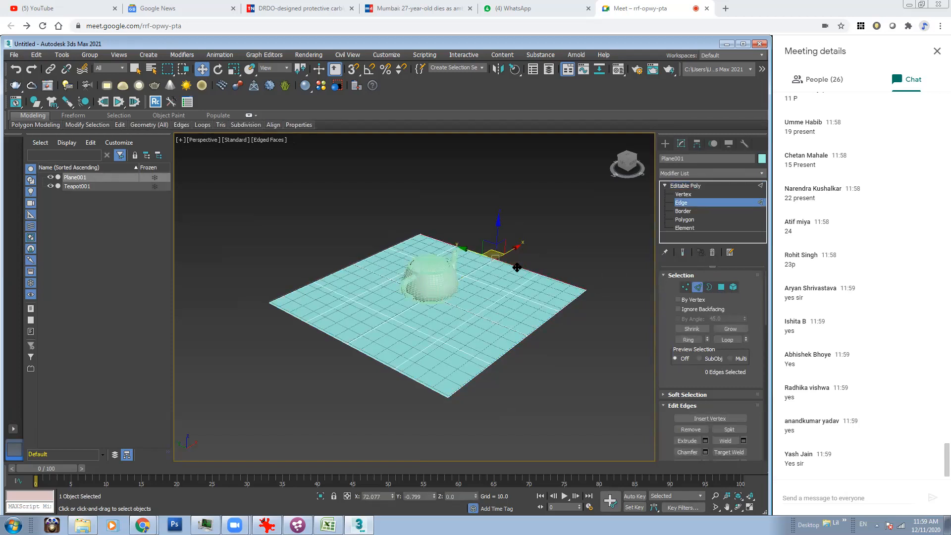
{"action": "left_click", "coordinate": [382, 252], "text": "ctrl"}
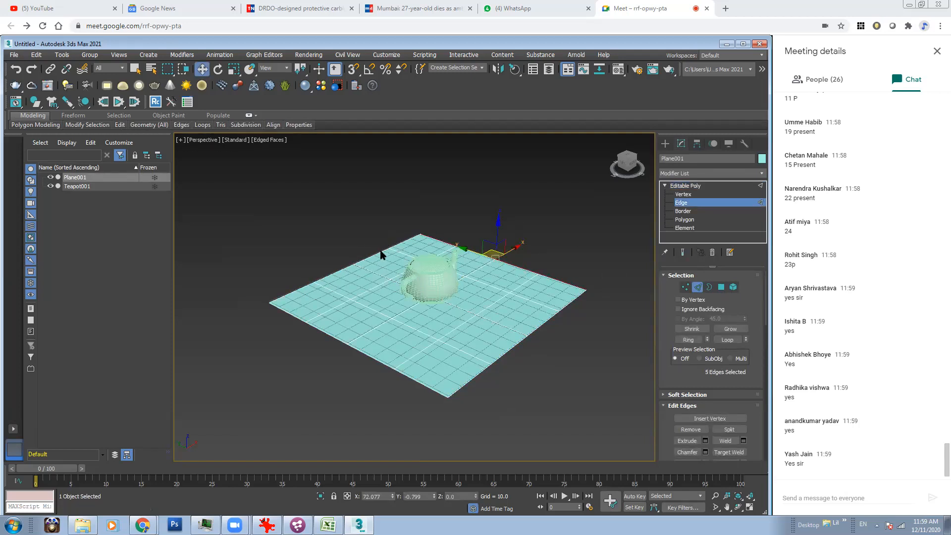
{"action": "left_click", "coordinate": [381, 253], "text": "alt"}
{"action": "middle_click_drag", "start_coordinate": [385, 252], "coordinate": [466, 233], "text": "alt"}
{"action": "double_click", "coordinate": [467, 223], "text": "ctrl"}
{"action": "left_click_drag", "start_coordinate": [441, 214], "coordinate": [442, 144], "text": "shift"}
{"action": "middle_click_drag", "start_coordinate": [442, 153], "coordinate": [402, 212], "text": "alt"}
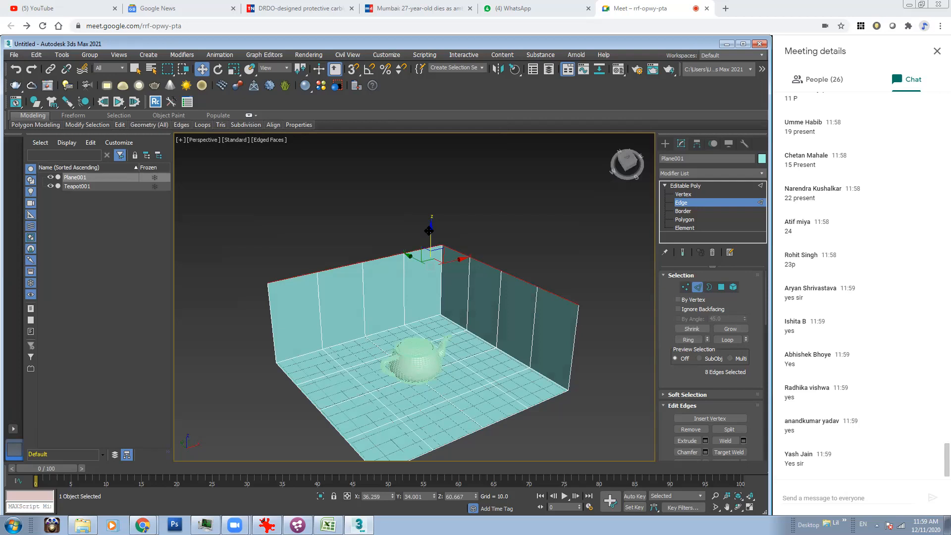
Raise the upper edges of both walls to a height of about 88 units and clear the edge selection.
{"action": "left_click_drag", "start_coordinate": [429, 230], "coordinate": [429, 195]}
{"action": "middle_click_drag", "start_coordinate": [429, 194], "coordinate": [523, 247], "text": "alt"}
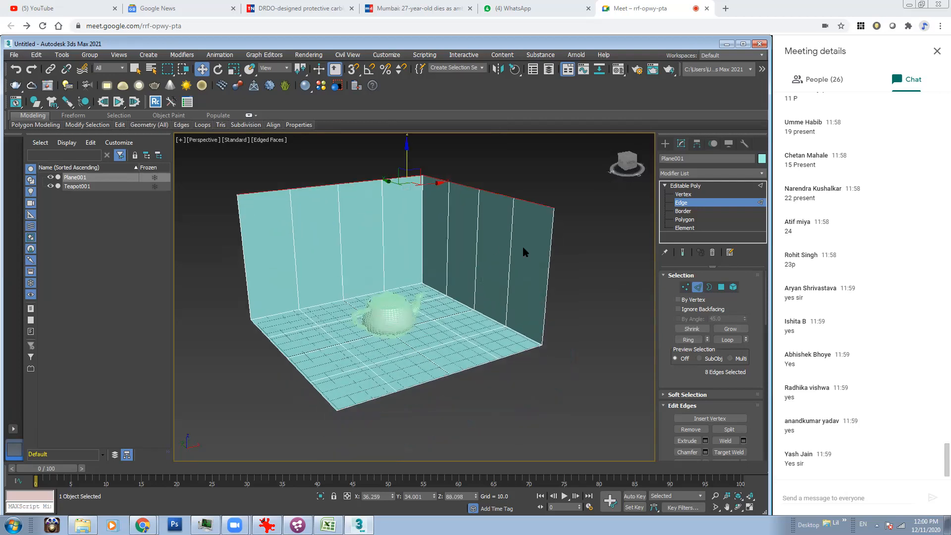
{"action": "left_click", "coordinate": [589, 337]}
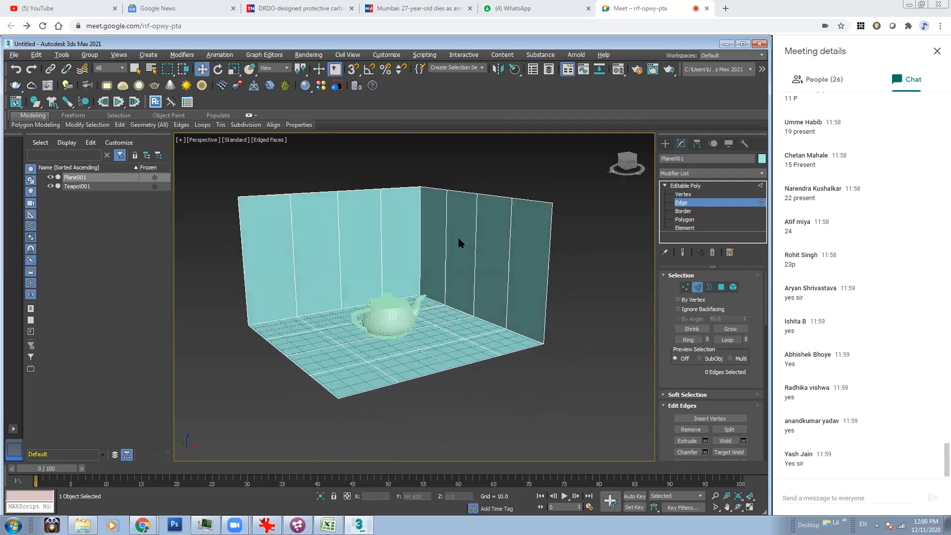
{"action": "key", "text": "3"}
{"action": "middle_click_drag", "start_coordinate": [343, 196], "coordinate": [315, 202], "text": "alt"}
{"action": "left_click_drag", "start_coordinate": [557, 276], "coordinate": [557, 276]}
{"action": "middle_click_drag", "start_coordinate": [558, 275], "coordinate": [395, 261], "text": "alt"}
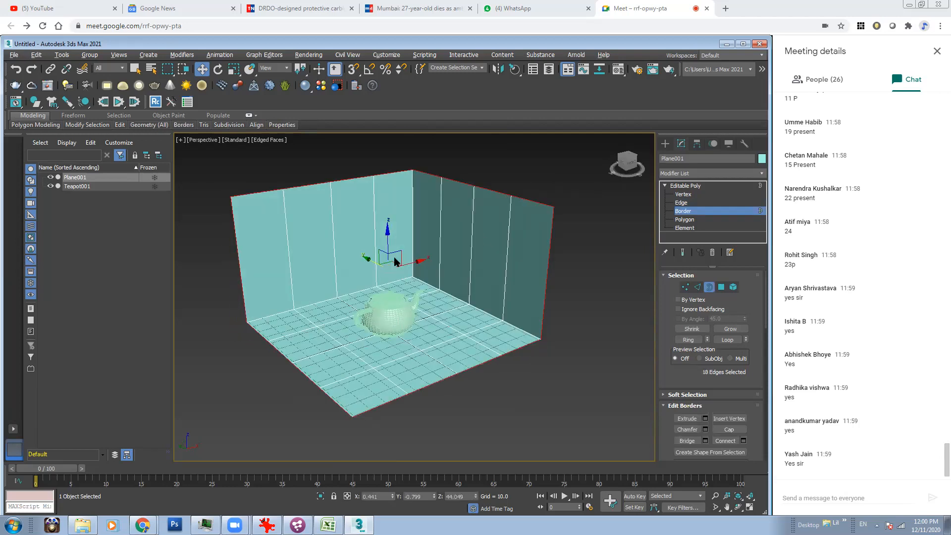
Detach all polygons of the two walls from the floor as a separate object.
{"action": "left_click", "coordinate": [684, 219]}
{"action": "mouse_move", "coordinate": [229, 182]}
{"action": "middle_mouse_down", "text": "alt"}
{"action": "mouse_move", "coordinate": [277, 193]}
{"action": "mouse_move", "coordinate": [242, 192]}
{"action": "middle_mouse_up", "text": "alt"}
{"action": "left_click_drag", "start_coordinate": [221, 174], "coordinate": [566, 265]}
{"action": "middle_click_drag", "start_coordinate": [515, 248], "coordinate": [478, 267], "text": "alt"}
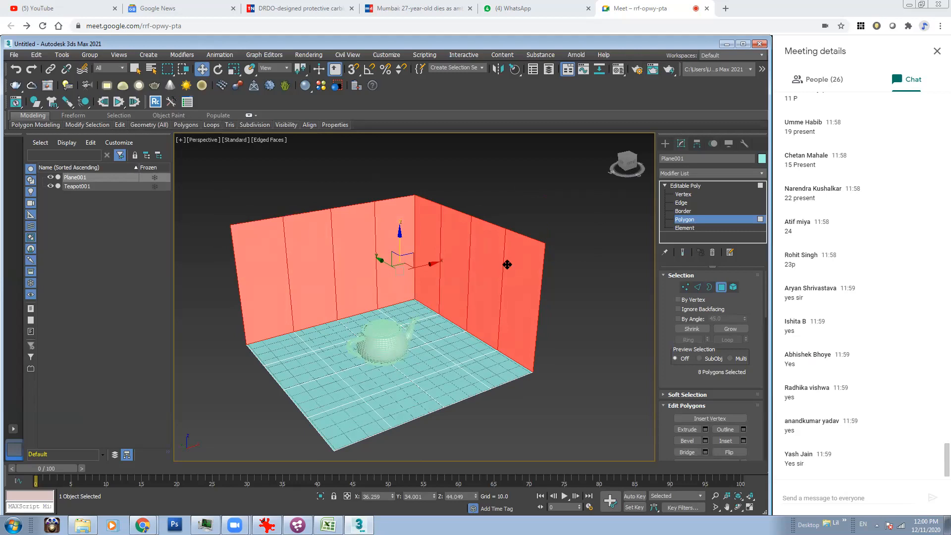
{"action": "left_click_drag", "start_coordinate": [669, 438], "coordinate": [689, 298]}
{"action": "scroll", "coordinate": [742, 407], "scroll_direction": "down", "scroll_amount": 2}
{"action": "left_click", "coordinate": [729, 407]}
{"action": "left_click", "coordinate": [415, 262]}
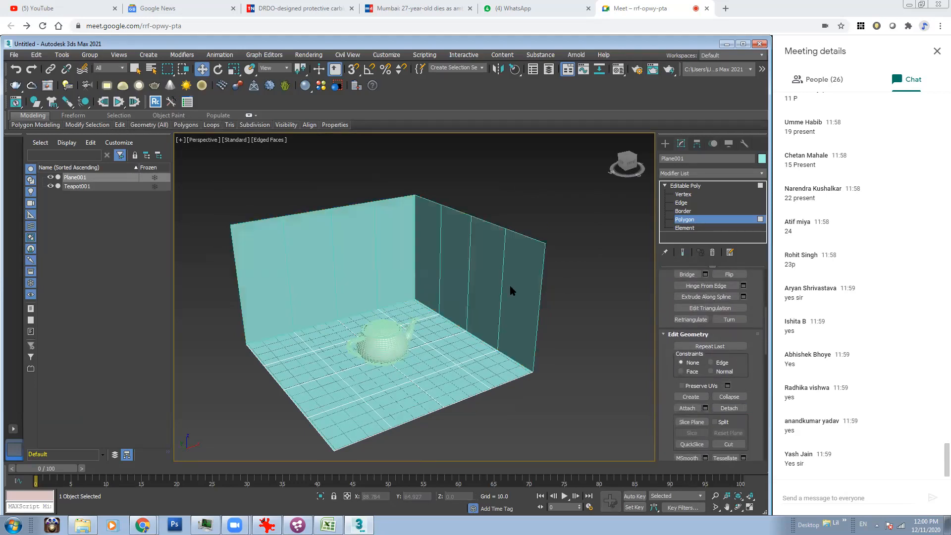
{"action": "left_click", "coordinate": [666, 188]}
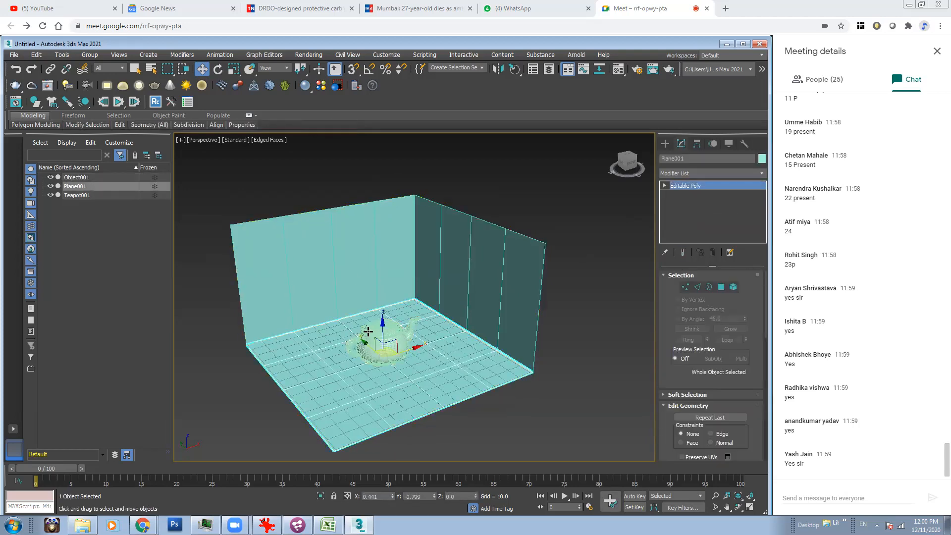
Rotate the teapot slightly on the floor and deselect it.
{"action": "scroll", "coordinate": [372, 332], "scroll_direction": "up", "scroll_amount": 3}
{"action": "left_click", "coordinate": [405, 322]}
{"action": "scroll", "coordinate": [431, 283], "scroll_direction": "down", "scroll_amount": 3}
{"action": "key", "text": "e"}
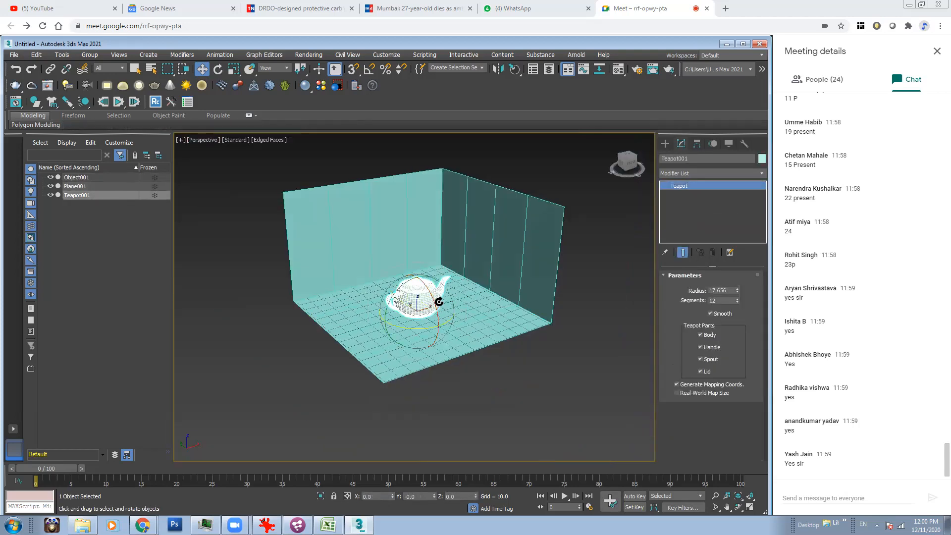
{"action": "scroll", "coordinate": [439, 302], "scroll_direction": "up", "scroll_amount": 3}
{"action": "left_click_drag", "start_coordinate": [398, 339], "coordinate": [391, 336]}
{"action": "scroll", "coordinate": [391, 336], "scroll_direction": "down", "scroll_amount": 2}
{"action": "left_click", "coordinate": [205, 69]}
{"action": "left_click", "coordinate": [461, 386]}
{"action": "scroll", "coordinate": [411, 312], "scroll_direction": "down", "scroll_amount": 3}
{"action": "scroll", "coordinate": [331, 244], "scroll_direction": "up", "scroll_amount": 5}
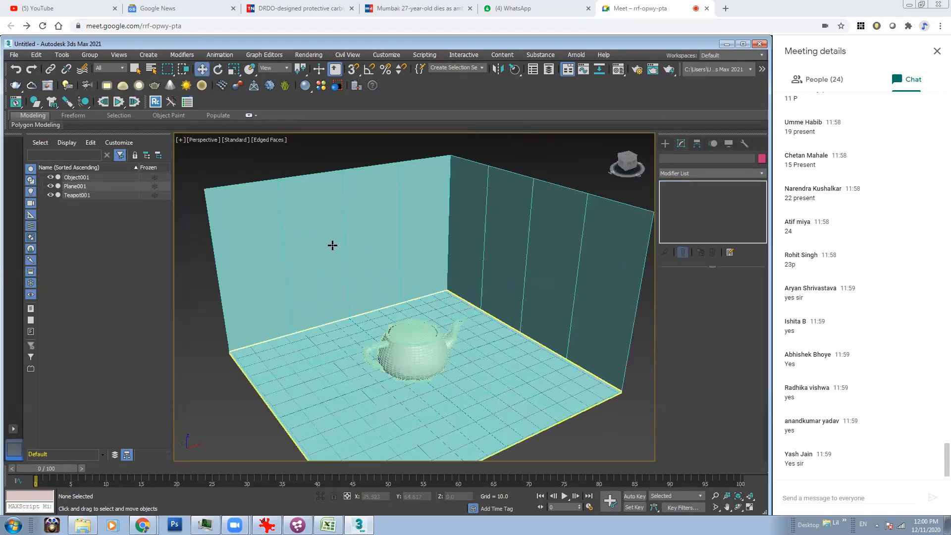
Select all four polygons of the wall on the teapot's spout side.
{"action": "left_click", "coordinate": [509, 294]}
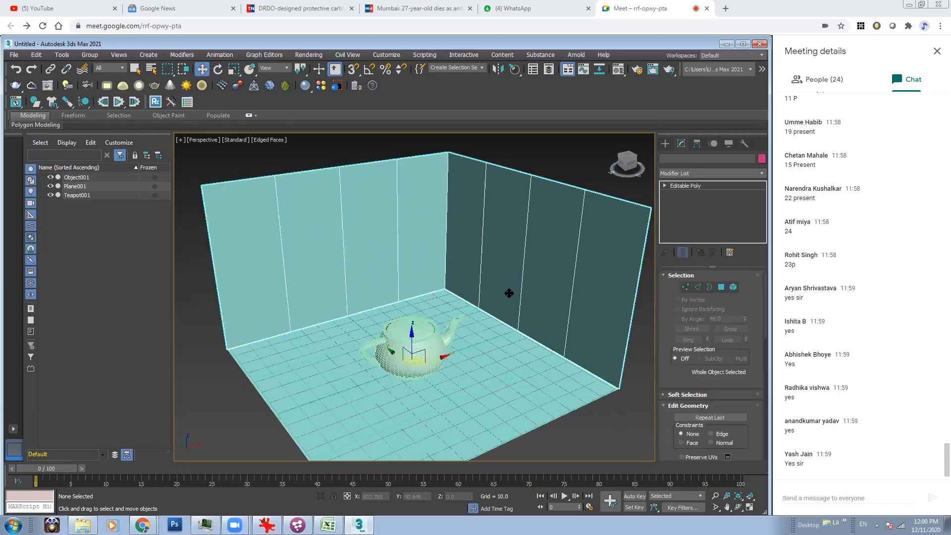
{"action": "scroll", "coordinate": [511, 293], "scroll_direction": "down", "scroll_amount": 4}
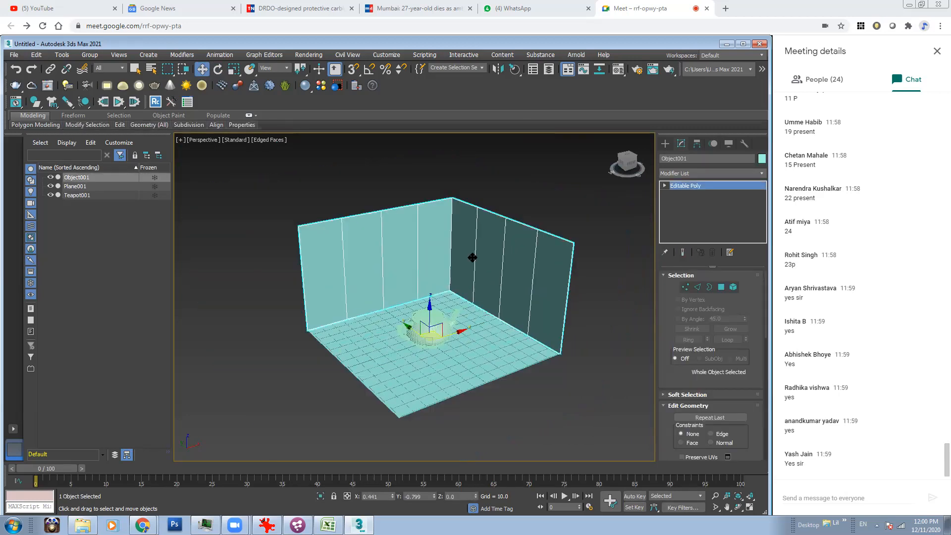
{"action": "left_click", "coordinate": [665, 144]}
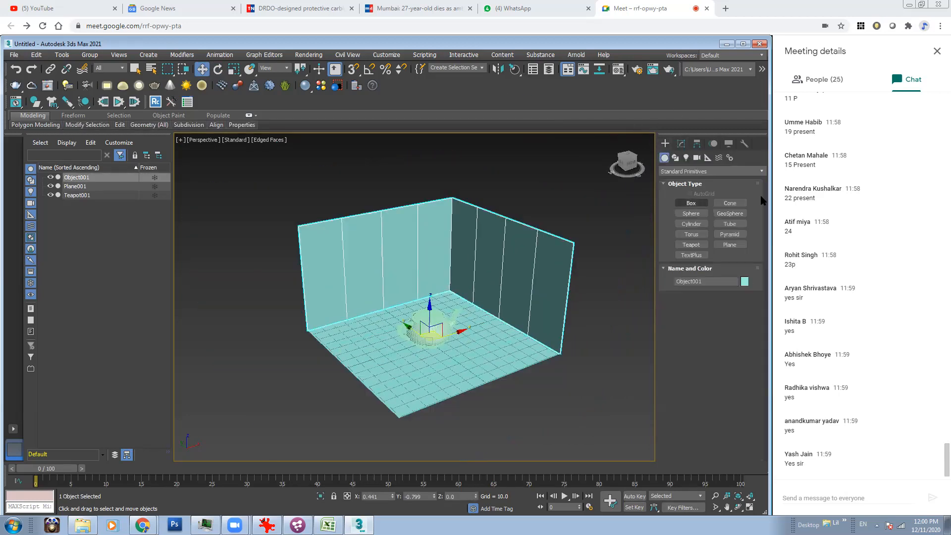
{"action": "left_click", "coordinate": [686, 157]}
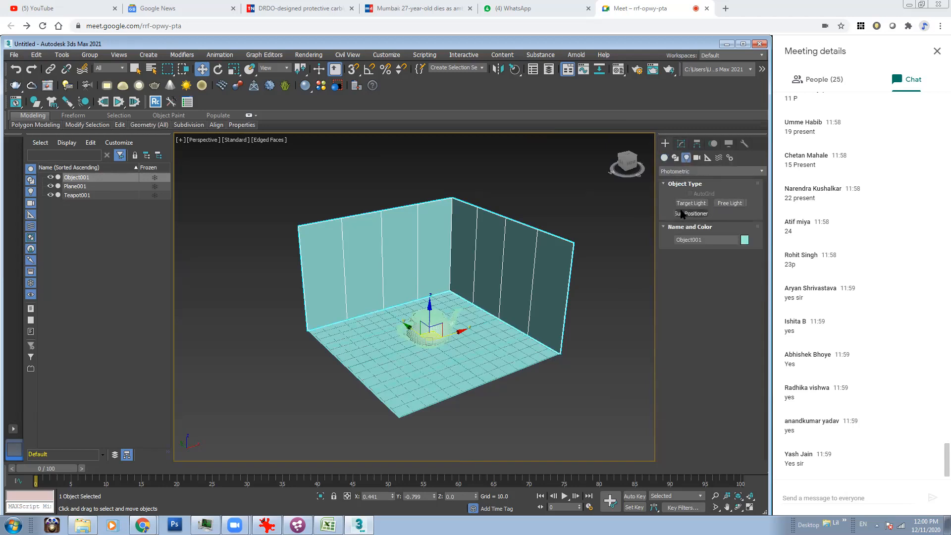
{"action": "middle_click_drag", "start_coordinate": [582, 251], "coordinate": [545, 253], "text": "alt"}
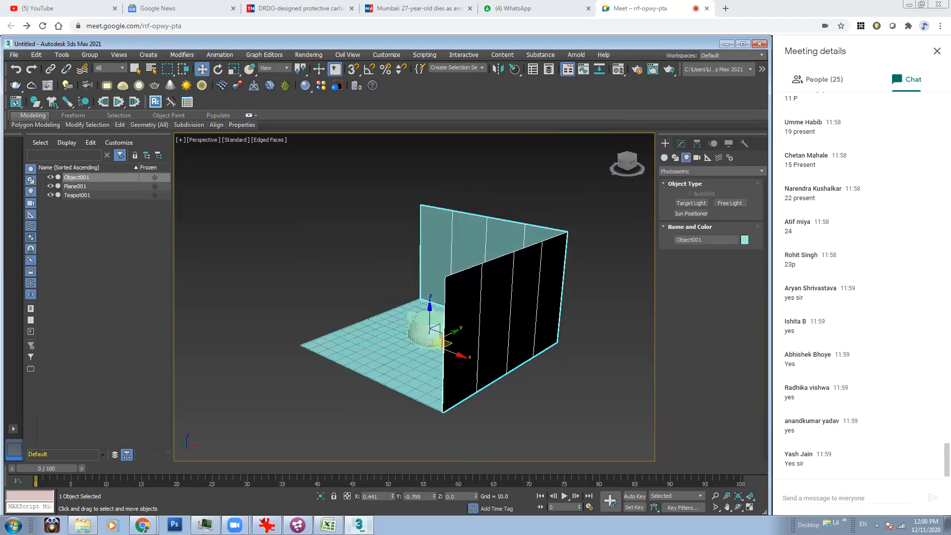
{"action": "left_click", "coordinate": [681, 143]}
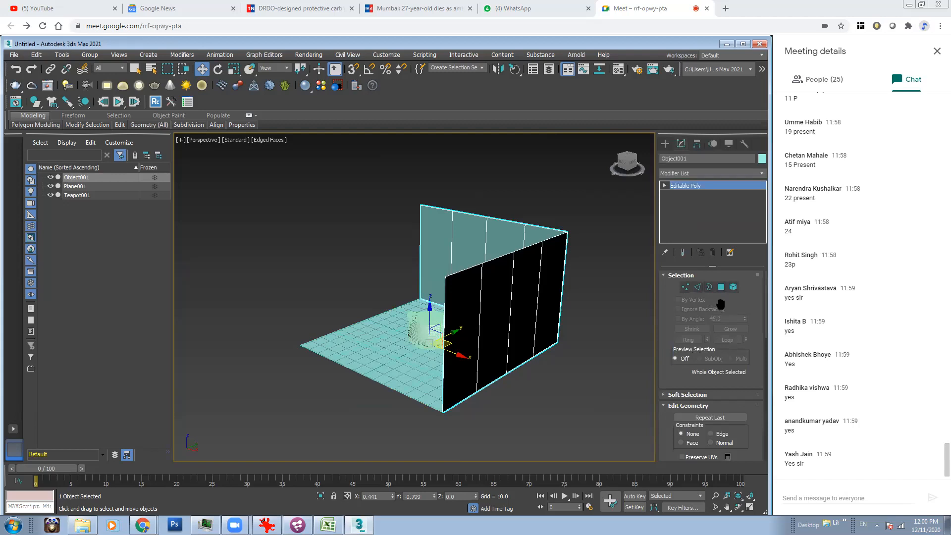
{"action": "left_click", "coordinate": [721, 288]}
{"action": "middle_click_drag", "start_coordinate": [525, 355], "coordinate": [562, 291], "text": "alt"}
{"action": "left_click", "coordinate": [590, 327]}
{"action": "left_click", "coordinate": [550, 280]}
{"action": "left_click", "coordinate": [506, 294], "text": "ctrl"}
{"action": "left_click", "coordinate": [458, 309], "text": "ctrl"}
{"action": "left_click", "coordinate": [411, 320], "text": "ctrl"}
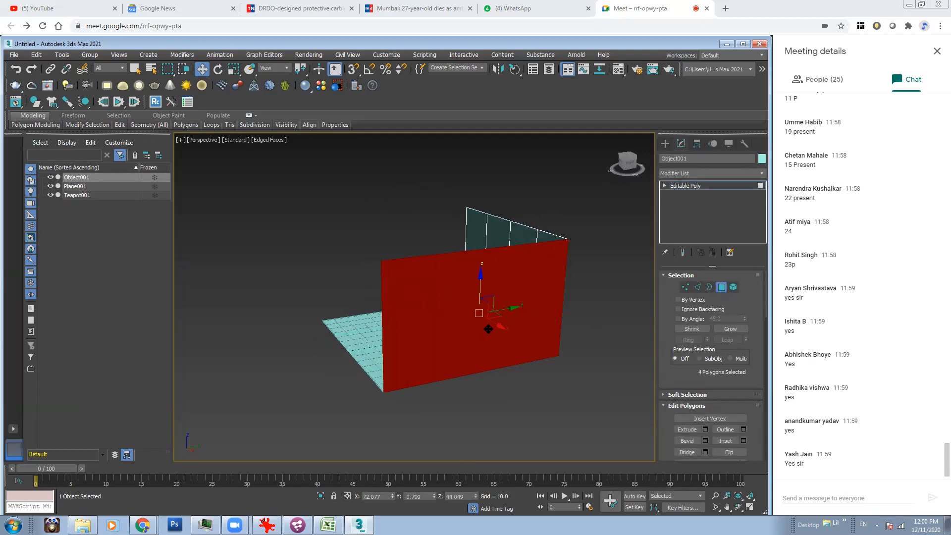
Inset the selected wall polygons as one group by about 26 units.
{"action": "middle_click_drag", "start_coordinate": [488, 329], "coordinate": [537, 341], "text": "alt"}
{"action": "left_click", "coordinate": [743, 440]}
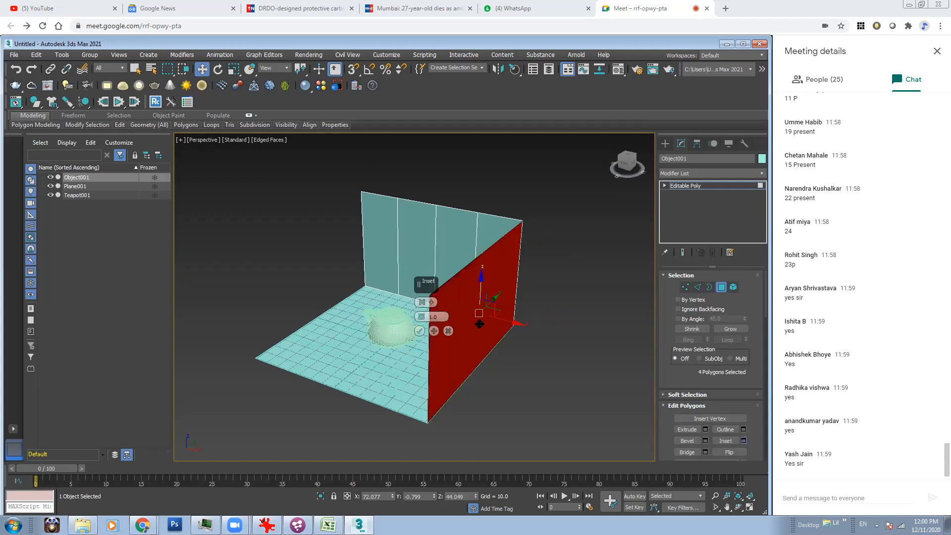
{"action": "left_click_drag", "start_coordinate": [422, 316], "coordinate": [438, 246]}
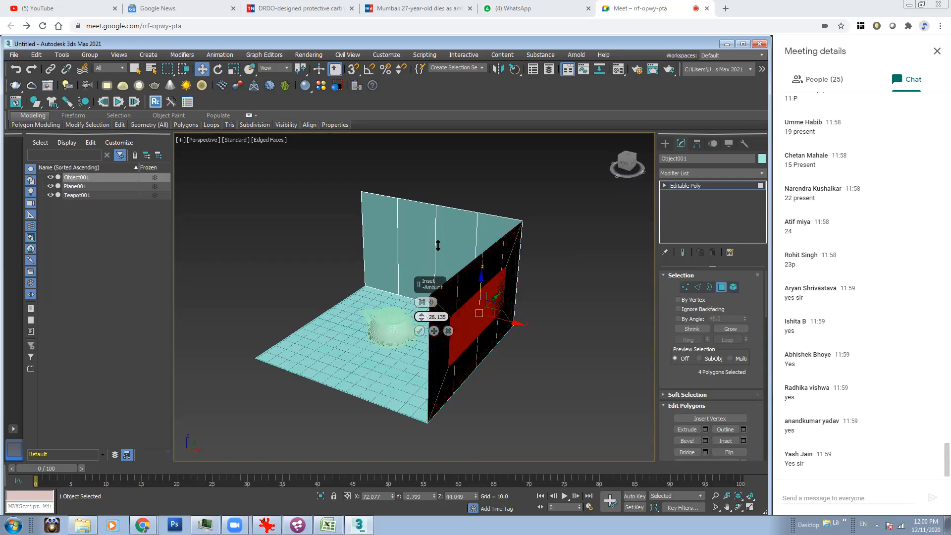
{"action": "left_click", "coordinate": [419, 331]}
Delete the inset polygons to cut a rectangular window opening in the wall.
{"action": "middle_click_drag", "start_coordinate": [419, 331], "coordinate": [406, 223], "text": "alt"}
{"action": "scroll", "coordinate": [506, 306], "scroll_direction": "up", "scroll_amount": 4}
{"action": "key", "text": "Delete"}
{"action": "scroll", "coordinate": [454, 216], "scroll_direction": "down", "scroll_amount": 4}
Create a standard Target Direct light outside the window wall, aimed through the room toward its far side.
{"action": "left_click", "coordinate": [665, 143]}
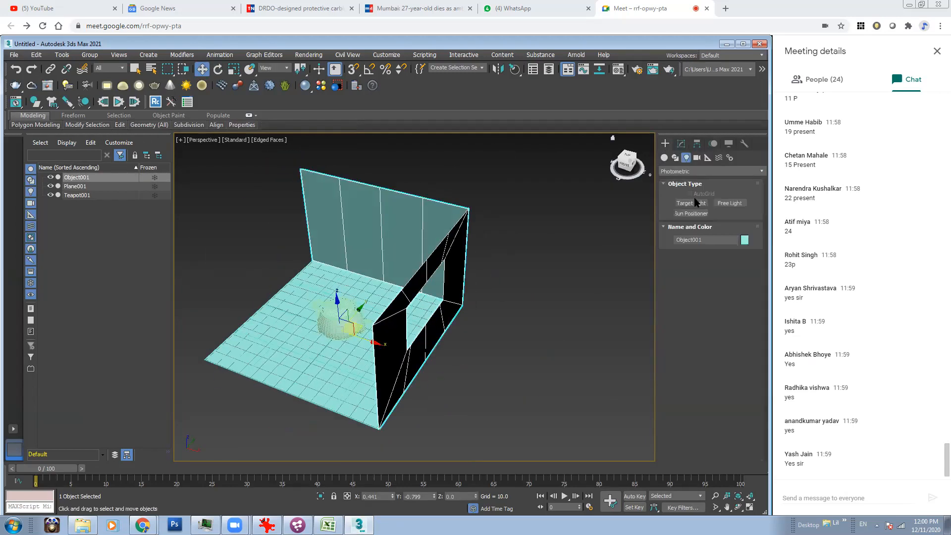
{"action": "left_click", "coordinate": [693, 171]}
{"action": "left_click", "coordinate": [673, 190]}
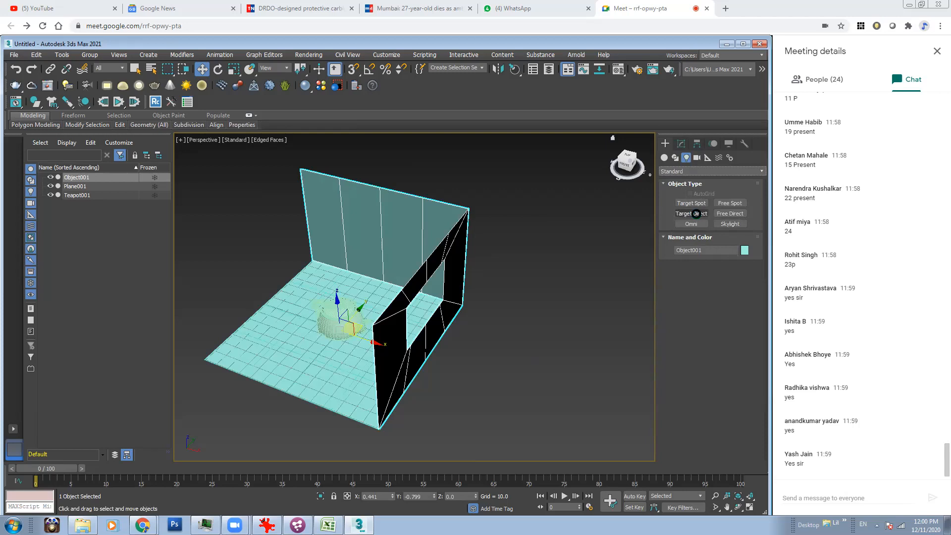
{"action": "scroll", "coordinate": [500, 339], "scroll_direction": "down", "scroll_amount": 3}
{"action": "middle_click_drag", "start_coordinate": [501, 340], "coordinate": [527, 356]}
{"action": "left_click_drag", "start_coordinate": [574, 363], "coordinate": [384, 327]}
{"action": "middle_click_drag", "start_coordinate": [470, 337], "coordinate": [522, 331], "text": "alt"}
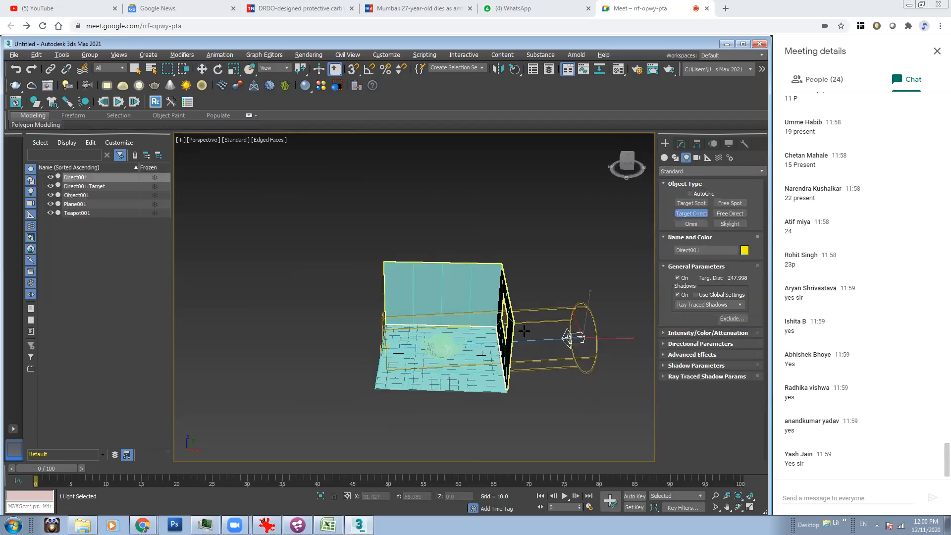
{"action": "right_click", "coordinate": [522, 331]}
Raise the directional light to a height of about 134 units and move its target beside the teapot.
{"action": "left_click_drag", "start_coordinate": [587, 303], "coordinate": [605, 201]}
{"action": "middle_click_drag", "start_coordinate": [488, 299], "coordinate": [509, 317], "text": "alt"}
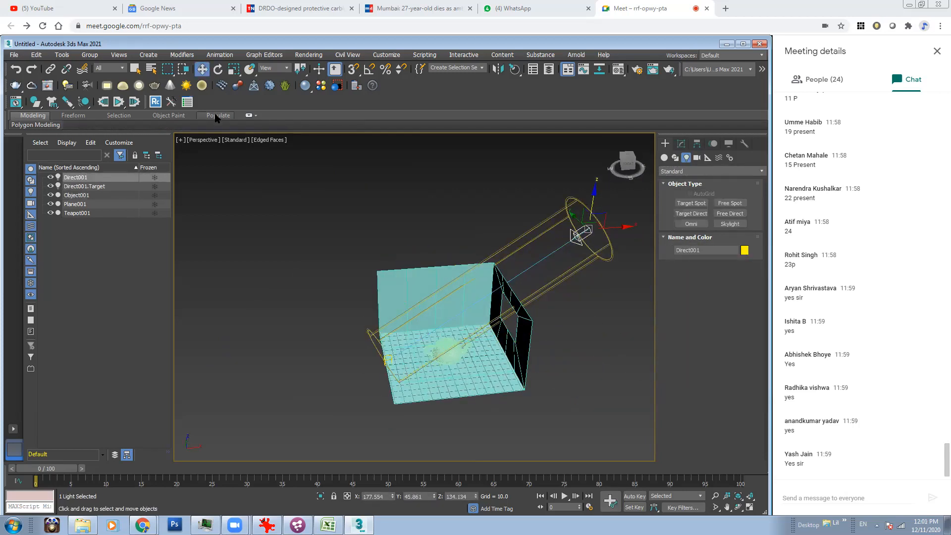
{"action": "left_click", "coordinate": [388, 355]}
{"action": "left_click_drag", "start_coordinate": [415, 361], "coordinate": [462, 356]}
{"action": "middle_click_drag", "start_coordinate": [463, 357], "coordinate": [503, 350], "text": "alt"}
{"action": "scroll", "coordinate": [529, 270], "scroll_direction": "up", "scroll_amount": 3}
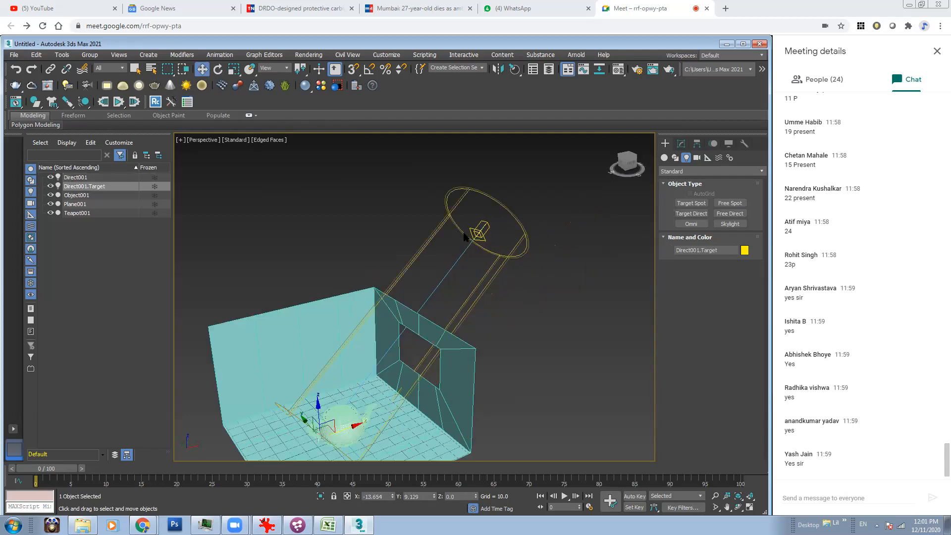
{"action": "left_click", "coordinate": [476, 233]}
{"action": "scroll", "coordinate": [459, 289], "scroll_direction": "down", "scroll_amount": 3}
{"action": "middle_click_drag", "start_coordinate": [458, 289], "coordinate": [397, 194]}
{"action": "scroll", "coordinate": [448, 289], "scroll_direction": "up", "scroll_amount": 4}
{"action": "scroll", "coordinate": [397, 194], "scroll_direction": "down", "scroll_amount": 3}
Create a thin box as a roof over the room, snapping its base to opposite upper corners of the walls.
{"action": "left_click", "coordinate": [675, 172]}
{"action": "left_click", "coordinate": [676, 181]}
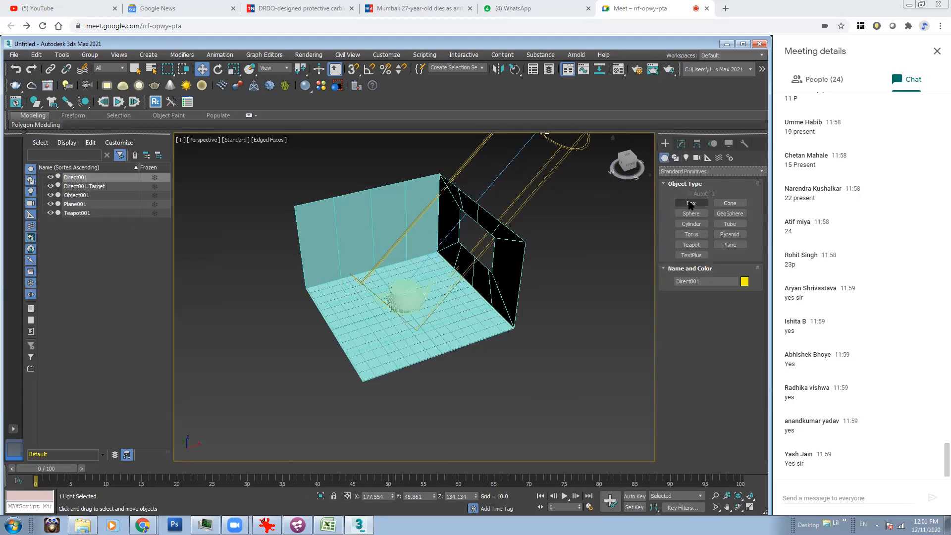
{"action": "left_click", "coordinate": [691, 203]}
{"action": "key", "text": "s"}
{"action": "mouse_move", "coordinate": [293, 196]}
{"action": "left_mouse_down"}
{"action": "mouse_move", "coordinate": [435, 203]}
{"action": "mouse_move", "coordinate": [527, 230]}
{"action": "left_mouse_up"}
{"action": "left_click", "coordinate": [530, 230]}
{"action": "key", "text": "s"}
{"action": "middle_click_drag", "start_coordinate": [531, 230], "coordinate": [422, 200], "text": "alt"}
{"action": "right_click", "coordinate": [426, 193]}
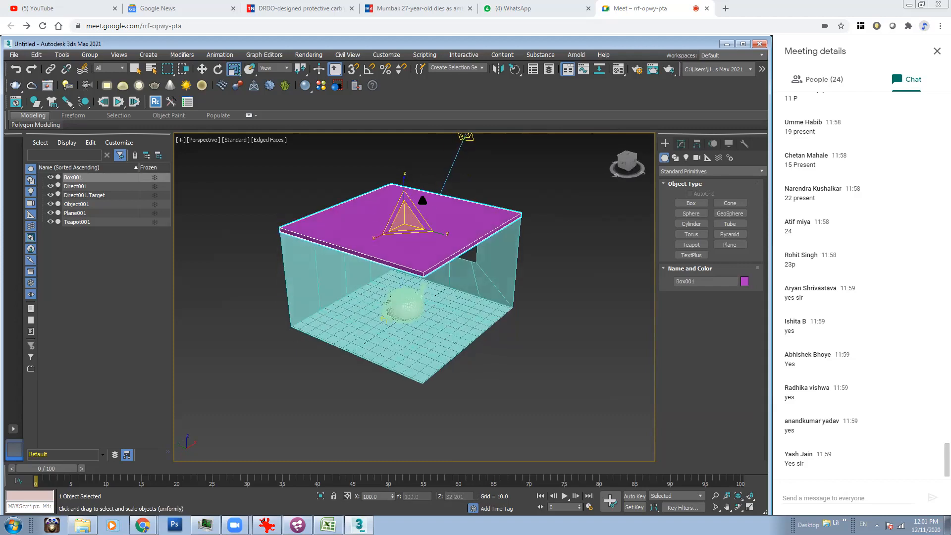
{"action": "key", "text": "w"}
{"action": "middle_click_drag", "start_coordinate": [448, 233], "coordinate": [527, 130], "text": "alt"}
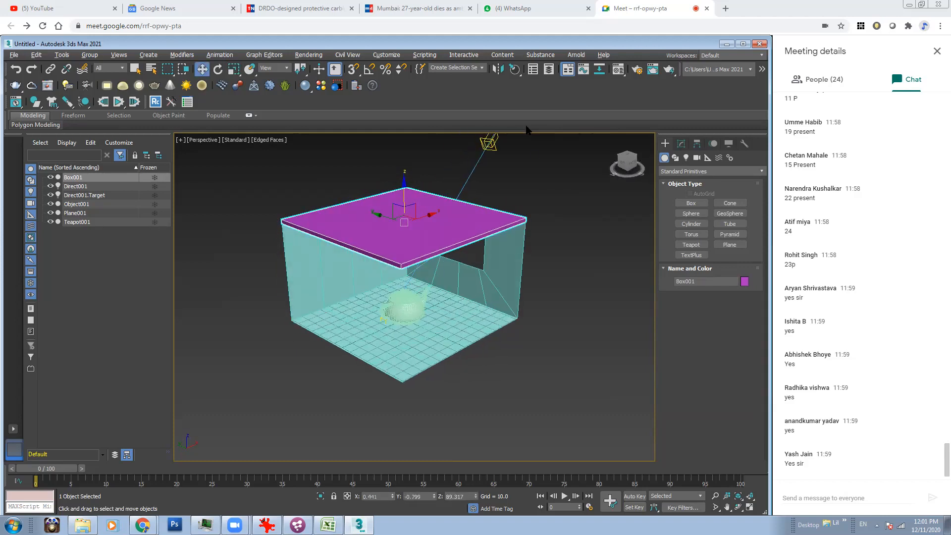
Change the roof box's object color to a pale blue and deselect it.
{"action": "left_click", "coordinate": [691, 213]}
{"action": "left_click", "coordinate": [744, 282]}
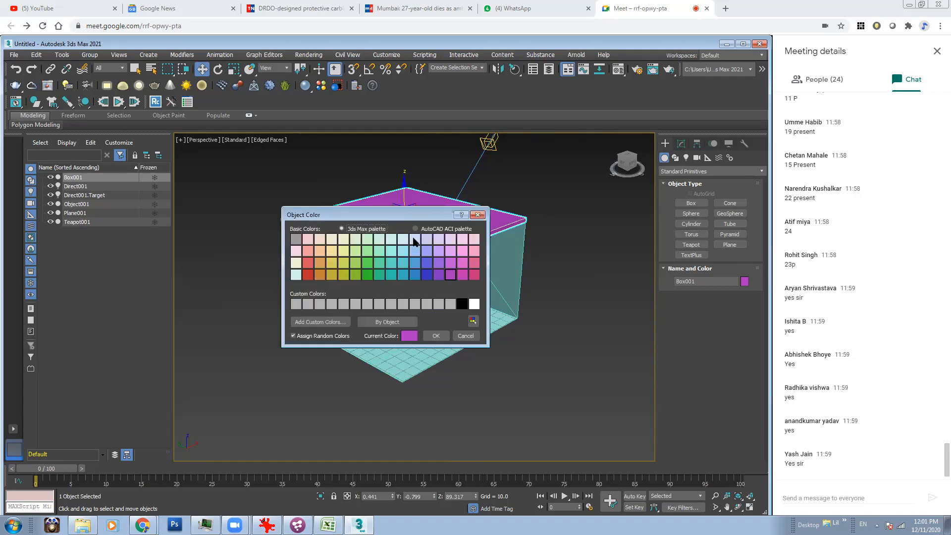
{"action": "left_click", "coordinate": [436, 335]}
{"action": "left_click", "coordinate": [507, 384]}
Rotate the teapot around its vertical axis to about -16 degrees and clear the selection.
{"action": "middle_click_drag", "start_coordinate": [507, 384], "coordinate": [490, 304], "text": "alt"}
{"action": "scroll", "coordinate": [436, 324], "scroll_direction": "up", "scroll_amount": 8}
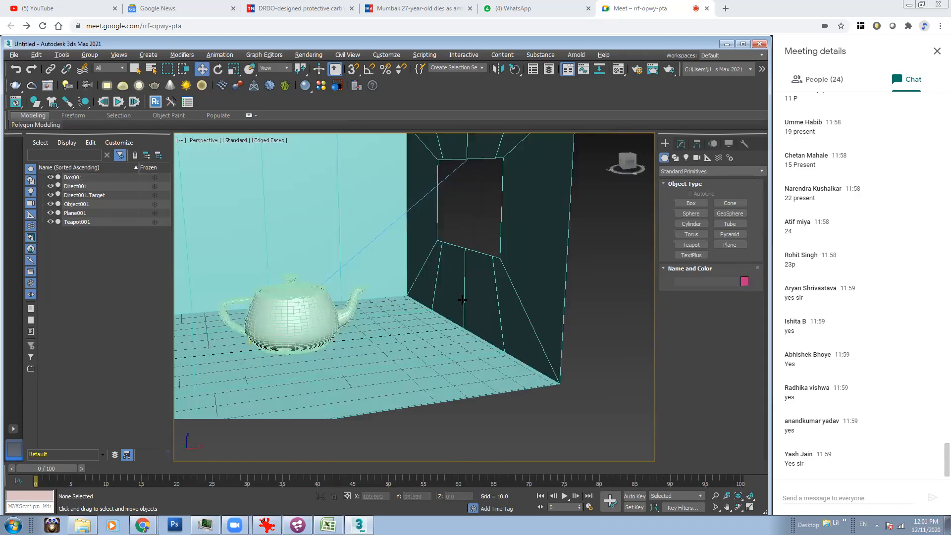
{"action": "left_click", "coordinate": [437, 323]}
{"action": "scroll", "coordinate": [445, 278], "scroll_direction": "down", "scroll_amount": 8}
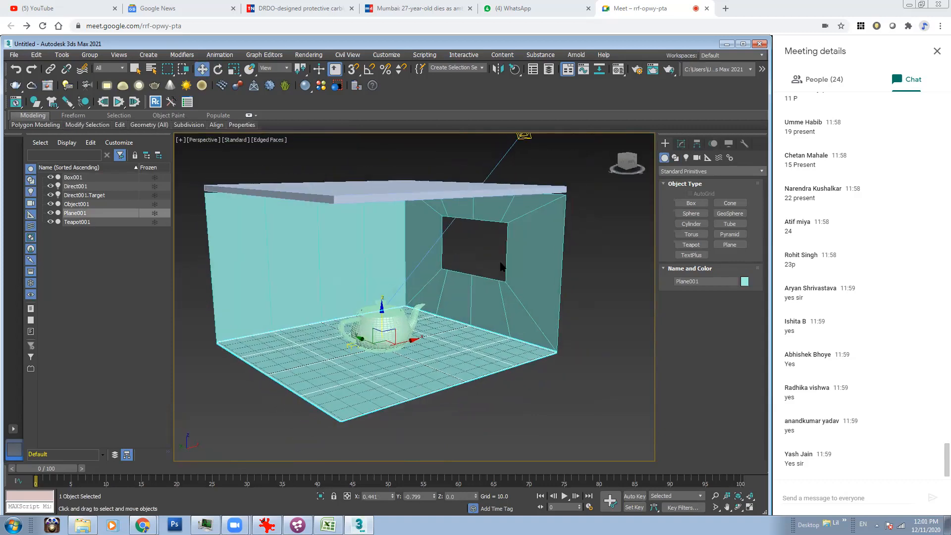
{"action": "middle_click_drag", "start_coordinate": [516, 261], "coordinate": [489, 304], "text": "alt"}
{"action": "scroll", "coordinate": [489, 305], "scroll_direction": "up", "scroll_amount": 6}
{"action": "left_click", "coordinate": [353, 328]}
{"action": "key", "text": "e"}
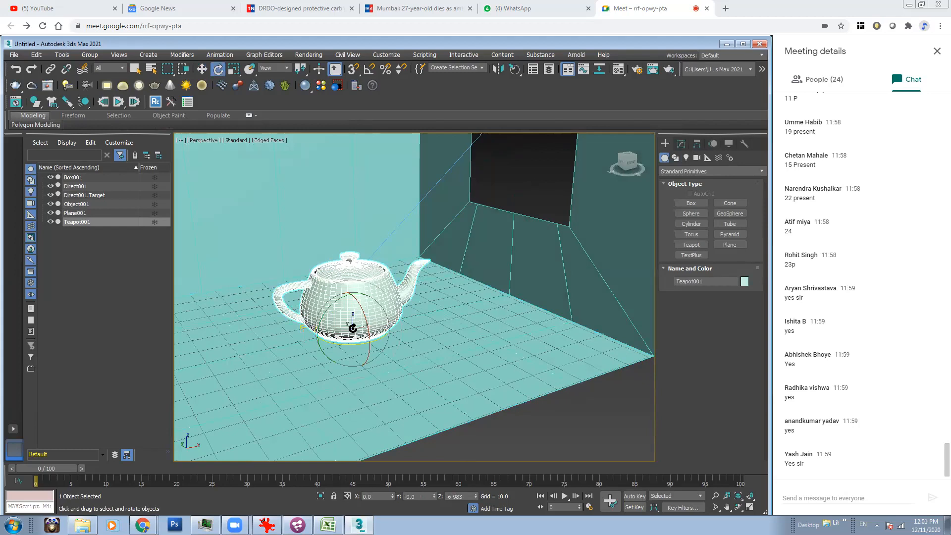
{"action": "left_click_drag", "start_coordinate": [351, 343], "coordinate": [370, 327]}
{"action": "scroll", "coordinate": [399, 263], "scroll_direction": "down", "scroll_amount": 4}
{"action": "middle_click_drag", "start_coordinate": [400, 263], "coordinate": [458, 246], "text": "alt"}
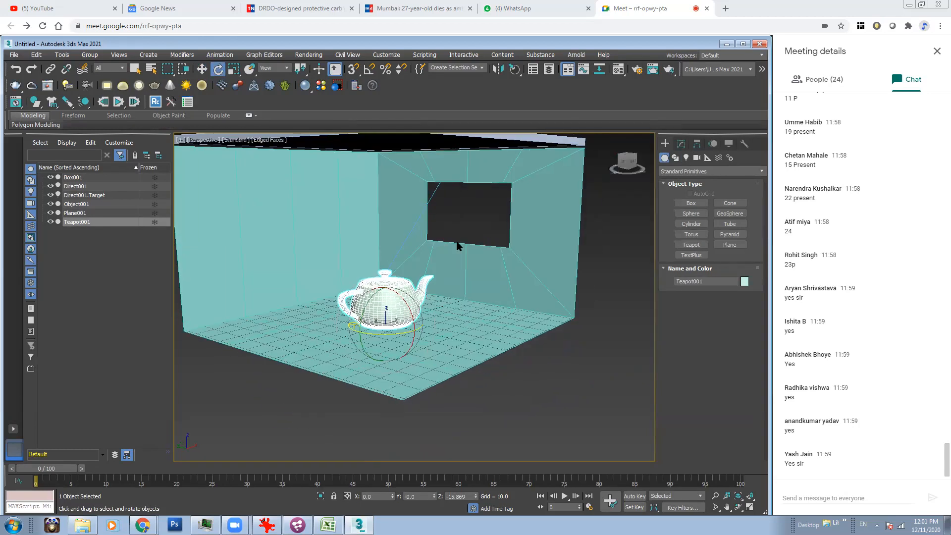
{"action": "left_click", "coordinate": [533, 375]}
Render the perspective view of the room interior with the current renderer and close the rendered frame.
{"action": "scroll", "coordinate": [431, 269], "scroll_direction": "up", "scroll_amount": 3}
{"action": "scroll", "coordinate": [435, 278], "scroll_direction": "down", "scroll_amount": 4}
{"action": "middle_click_drag", "start_coordinate": [435, 278], "coordinate": [570, 159], "text": "alt"}
{"action": "left_click", "coordinate": [671, 70]}
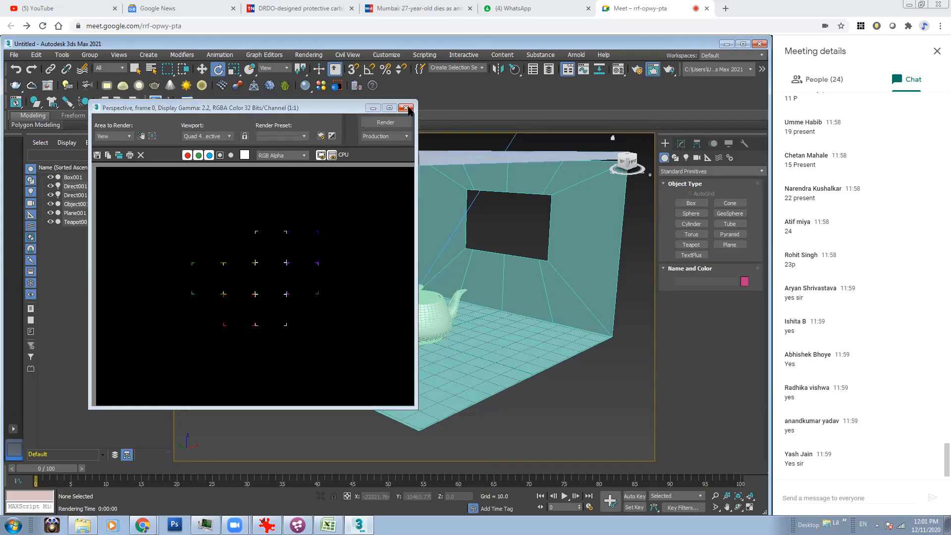
{"action": "left_click", "coordinate": [406, 108]}
Switch the production renderer to V-Ray 5 and close the render setup.
{"action": "left_click", "coordinate": [637, 70]}
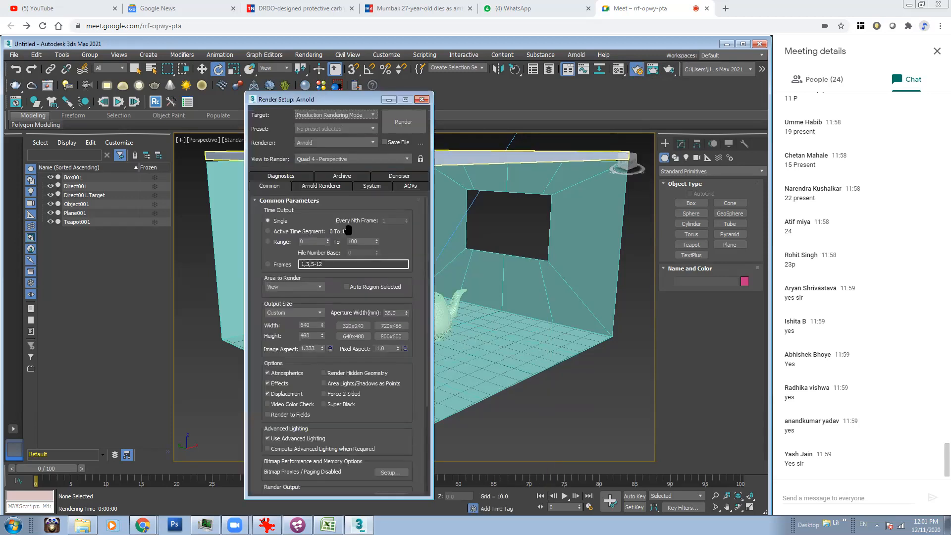
{"action": "left_click", "coordinate": [327, 143]}
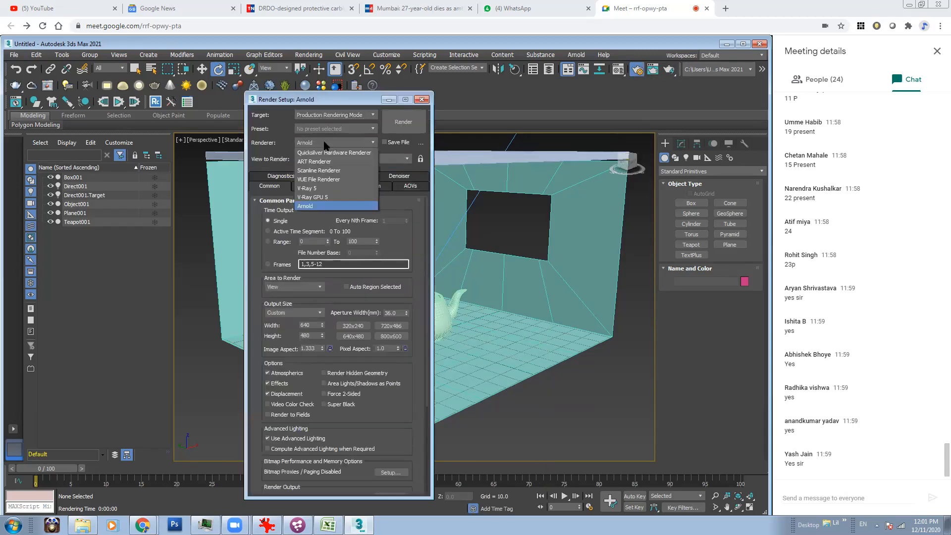
{"action": "left_click", "coordinate": [323, 188]}
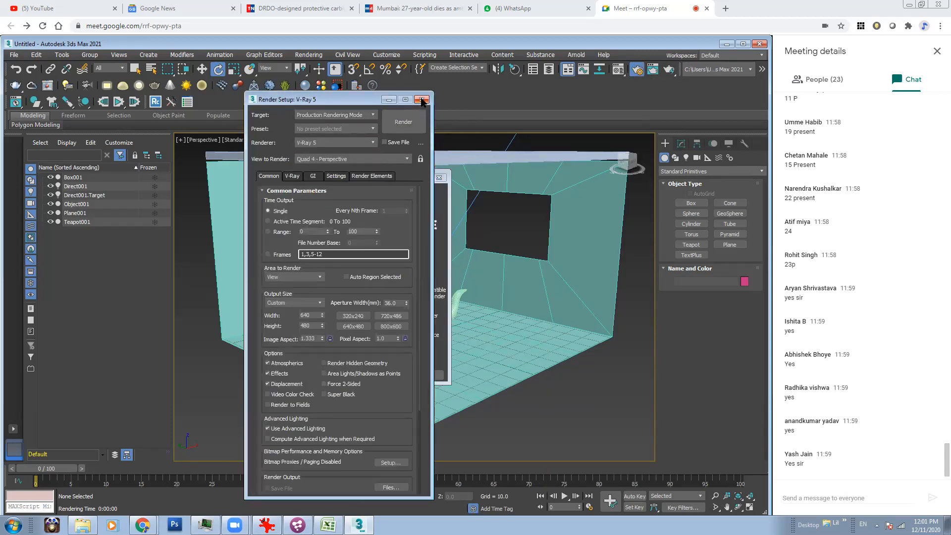
{"action": "left_click", "coordinate": [421, 101]}
{"action": "left_click", "coordinate": [416, 374]}
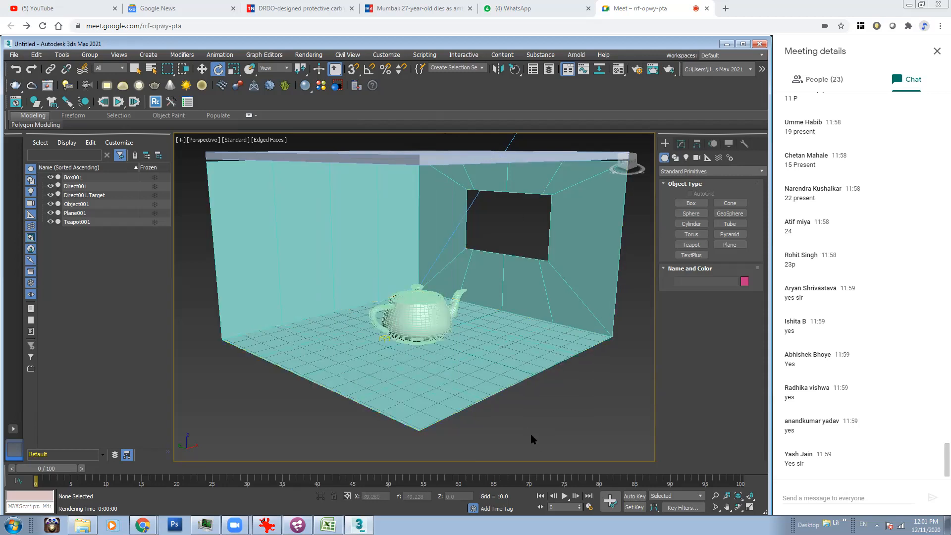
Render the perspective view with V-Ray, cancel the rendering partway and put the frame buffer away.
{"action": "key", "text": "shift+q"}
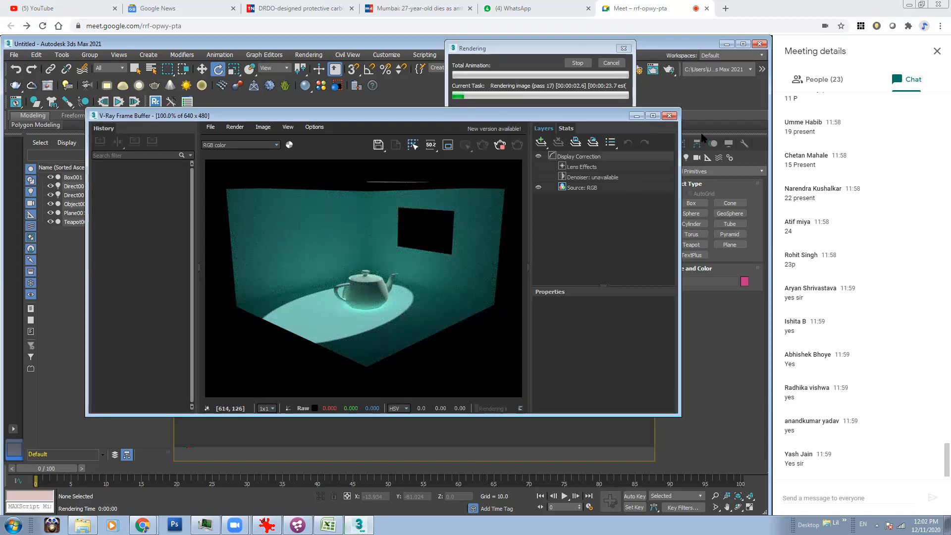
{"action": "left_click", "coordinate": [605, 64]}
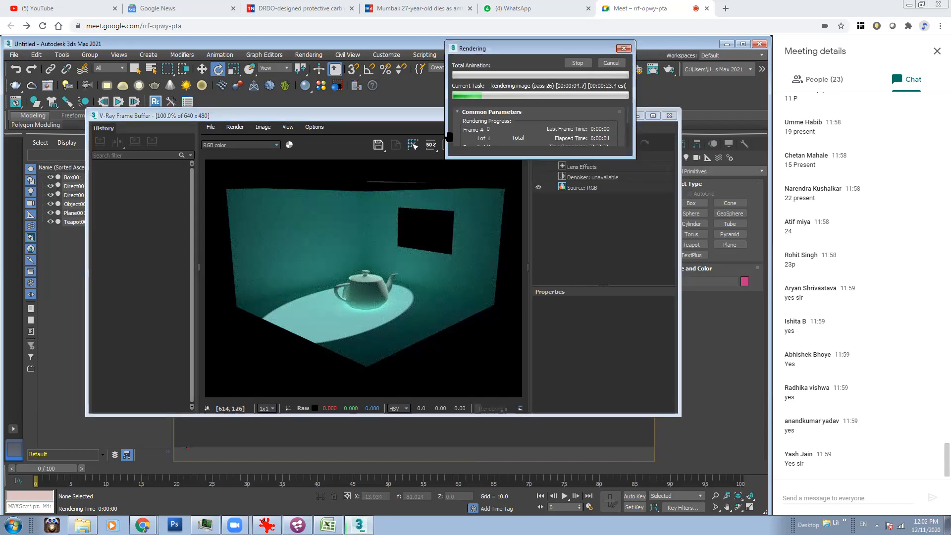
{"action": "left_click", "coordinate": [622, 65]}
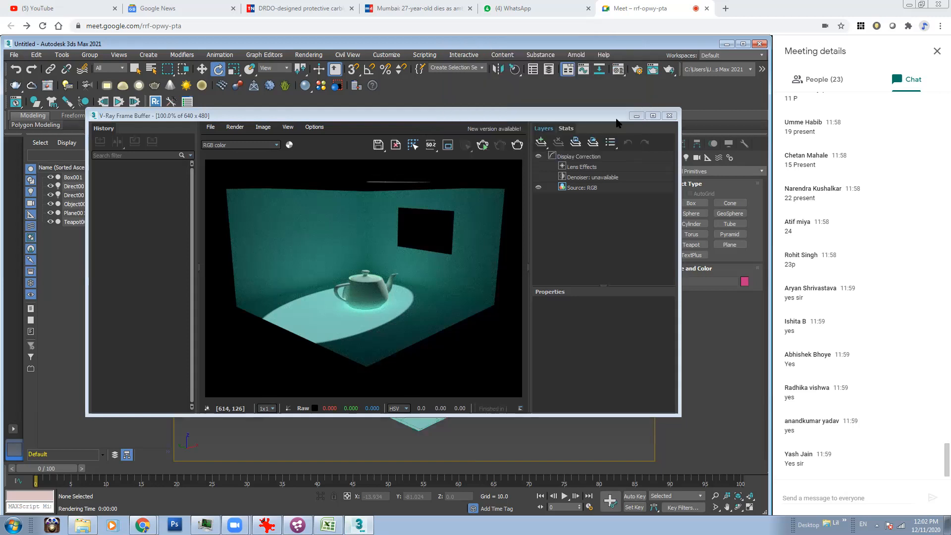
{"action": "left_click", "coordinate": [575, 205]}
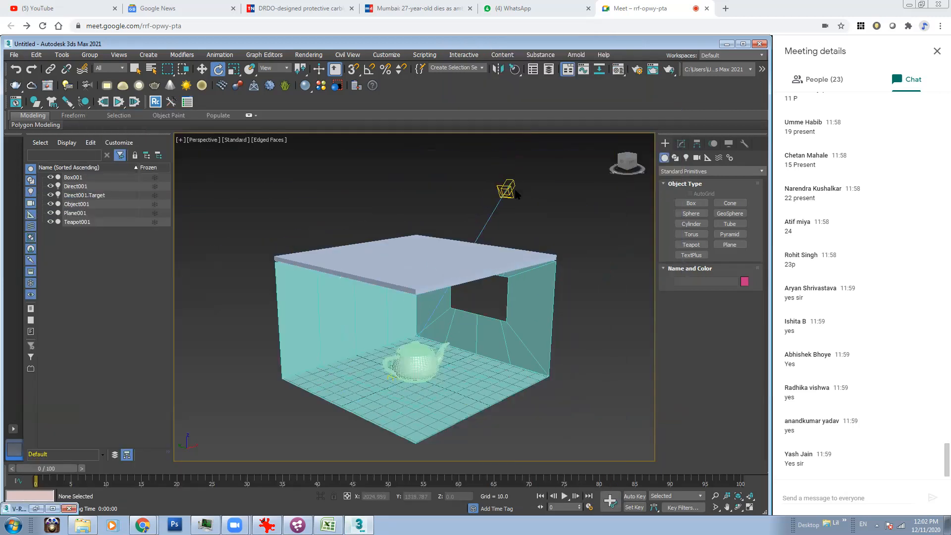
Select the directional light above the room and set its shadow type to VRayShadow.
{"action": "left_click", "coordinate": [506, 189]}
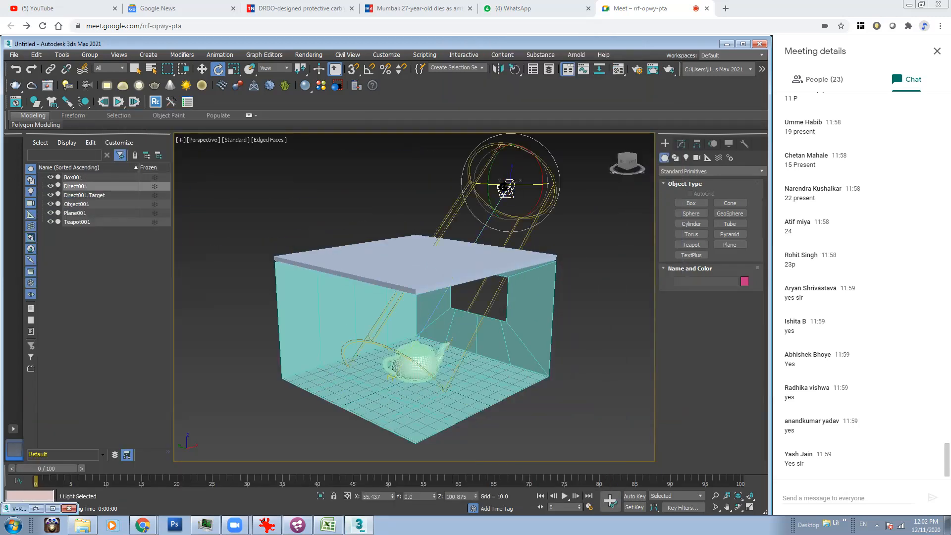
{"action": "left_click", "coordinate": [681, 143]}
{"action": "left_click", "coordinate": [678, 301]}
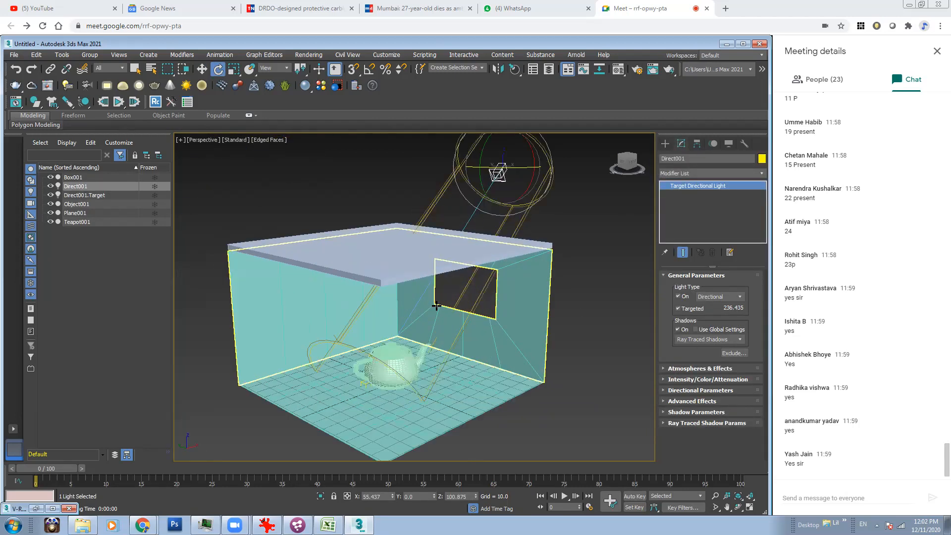
{"action": "left_click", "coordinate": [702, 370]}
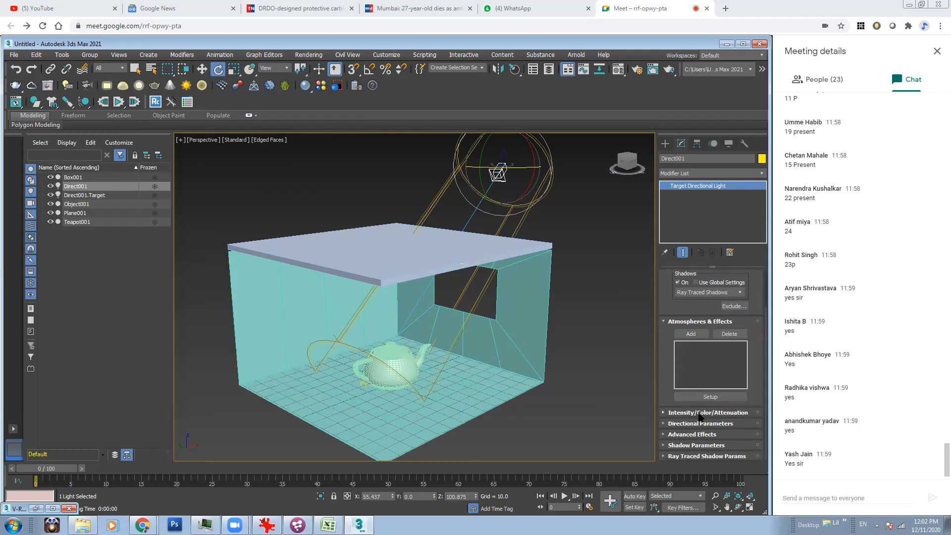
{"action": "left_click", "coordinate": [701, 413]}
{"action": "left_click", "coordinate": [701, 424]}
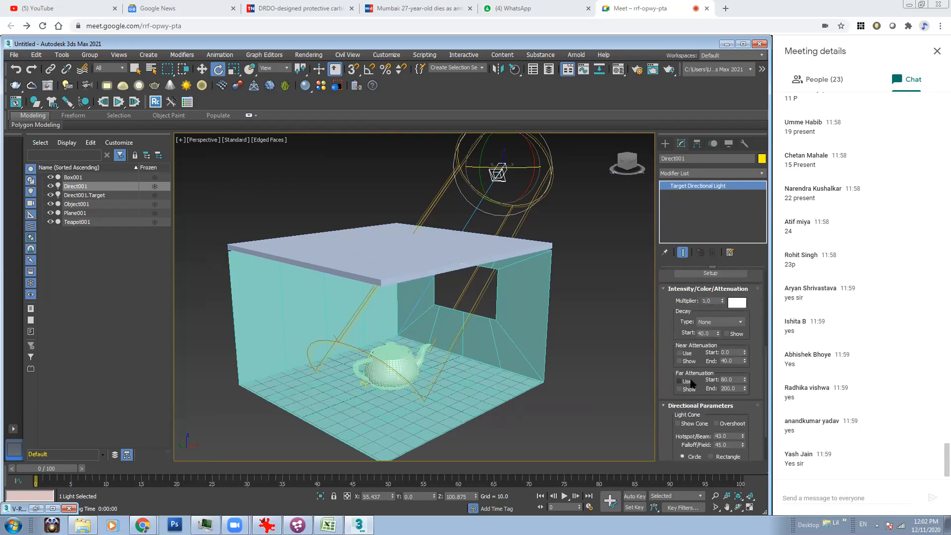
{"action": "scroll", "coordinate": [704, 366], "scroll_direction": "up", "scroll_amount": 5}
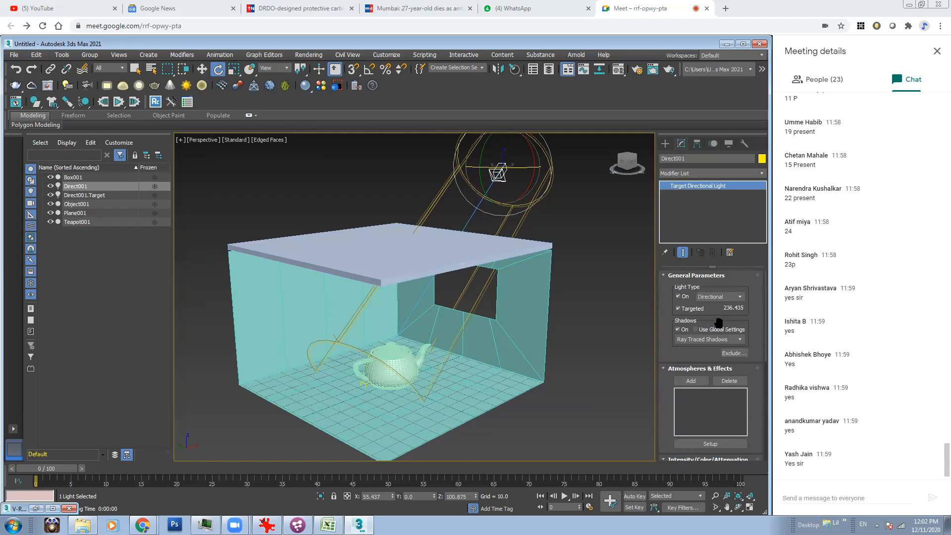
{"action": "left_click", "coordinate": [693, 339]}
{"action": "left_click", "coordinate": [703, 375]}
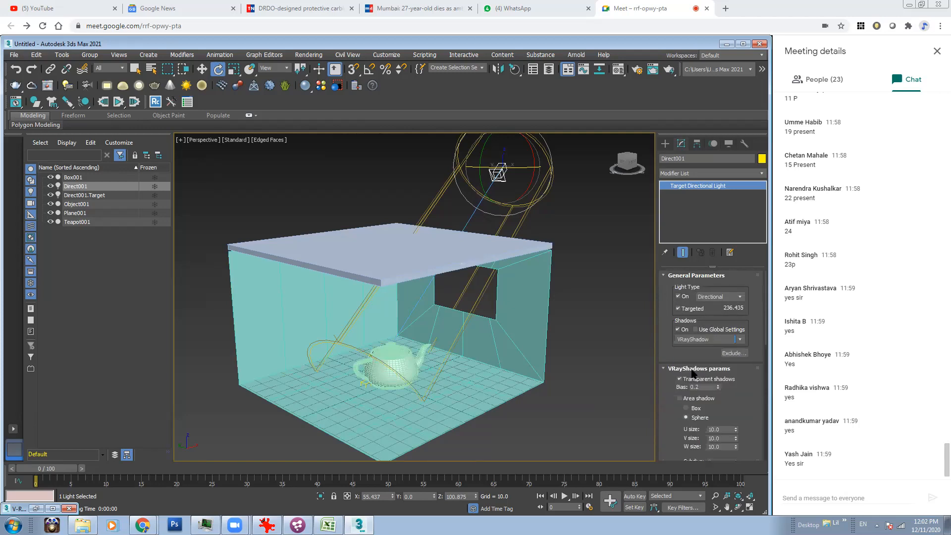
Start an interactive V-Ray render from the frame buffer and bring the view closer to the teapot and window.
{"action": "left_click", "coordinate": [35, 510]}
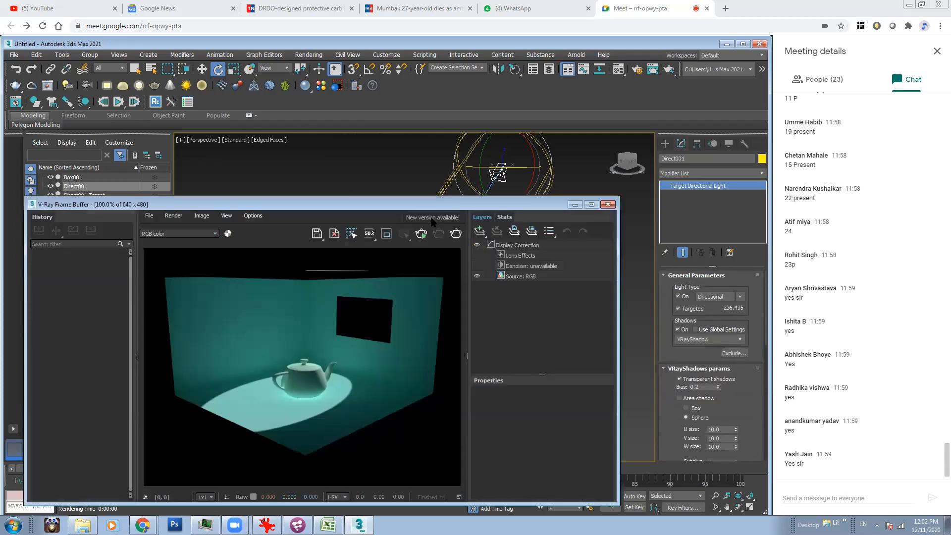
{"action": "left_click", "coordinate": [422, 235]}
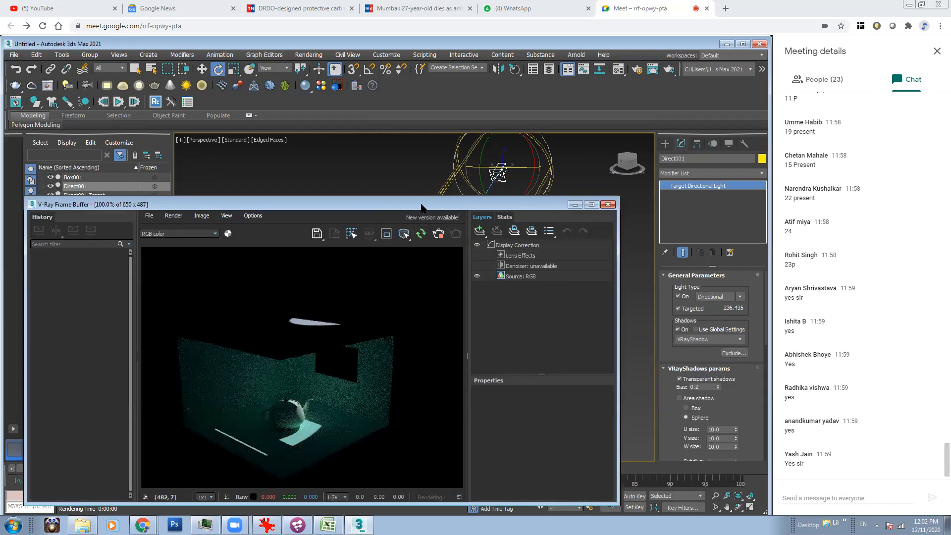
{"action": "left_click_drag", "start_coordinate": [429, 201], "coordinate": [472, 164]}
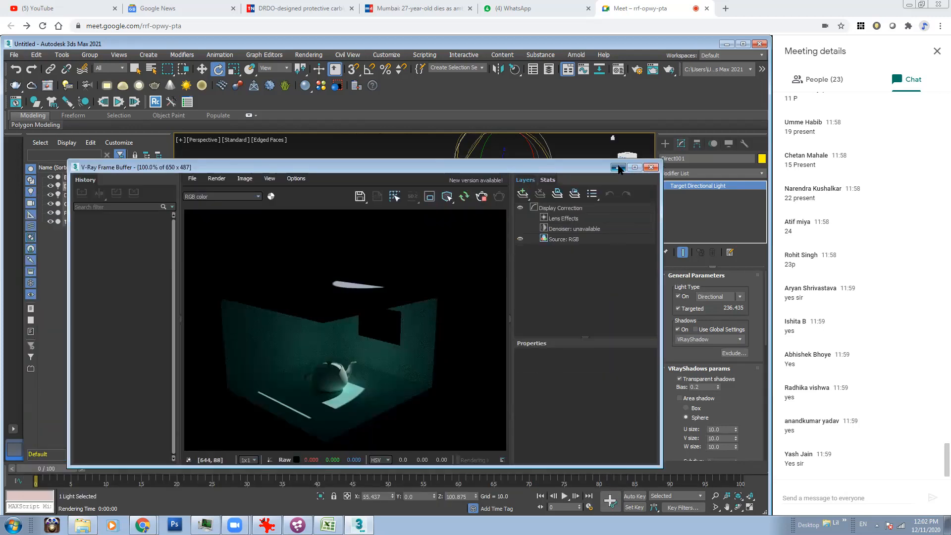
{"action": "left_click", "coordinate": [619, 167]}
{"action": "scroll", "coordinate": [374, 279], "scroll_direction": "up", "scroll_amount": 4}
{"action": "middle_click_drag", "start_coordinate": [438, 293], "coordinate": [455, 246]}
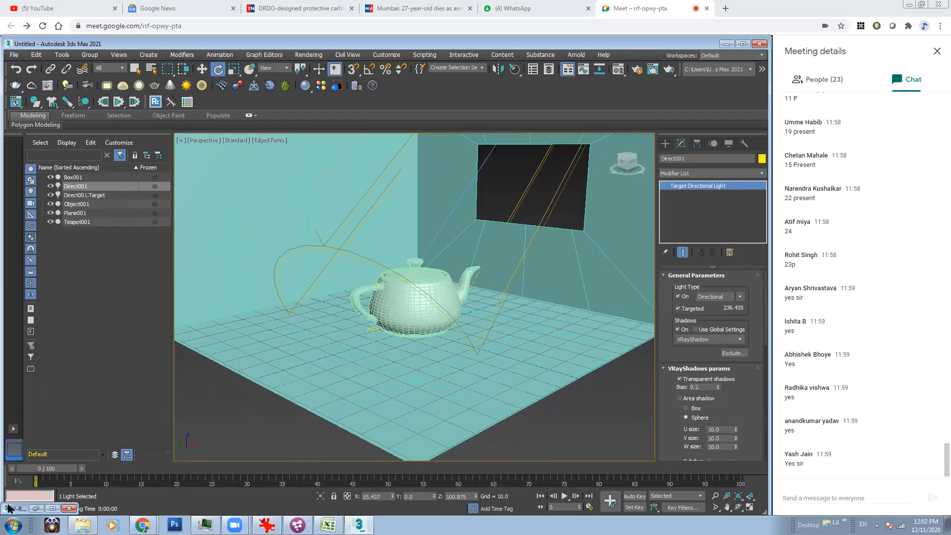
Stop the interactive rendering and minimise the V-Ray frame buffer.
{"action": "left_click", "coordinate": [36, 509]}
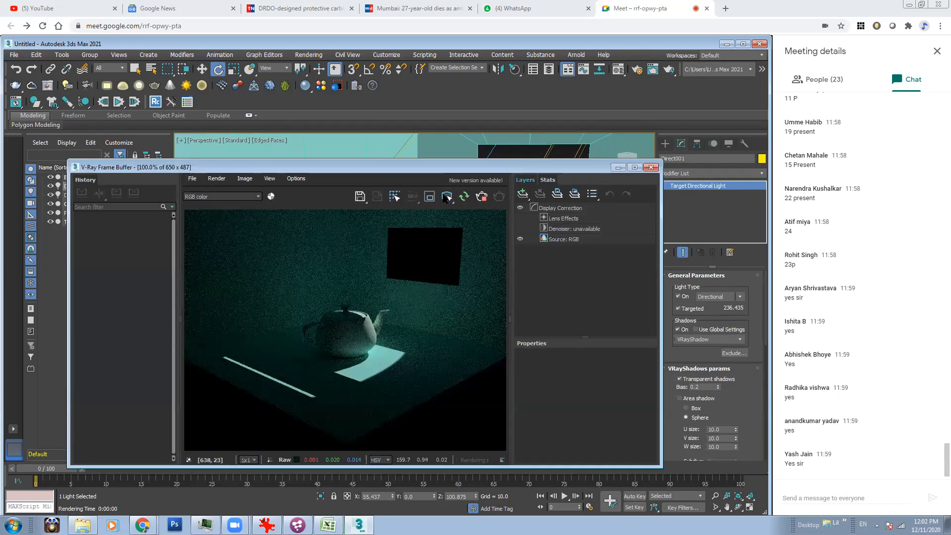
{"action": "left_click", "coordinate": [481, 197]}
{"action": "left_click_drag", "start_coordinate": [572, 169], "coordinate": [562, 216]}
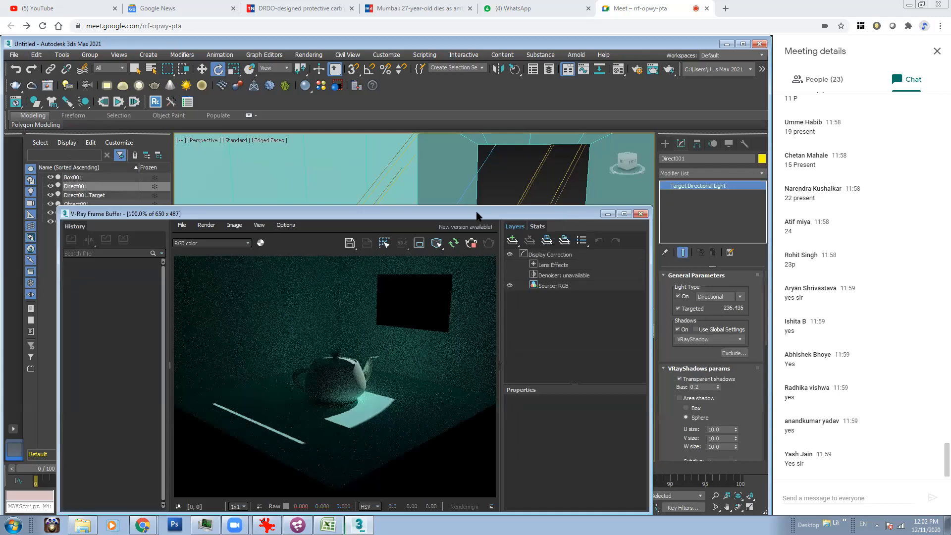
{"action": "left_click_drag", "start_coordinate": [478, 214], "coordinate": [474, 295]}
{"action": "left_click", "coordinate": [637, 295]}
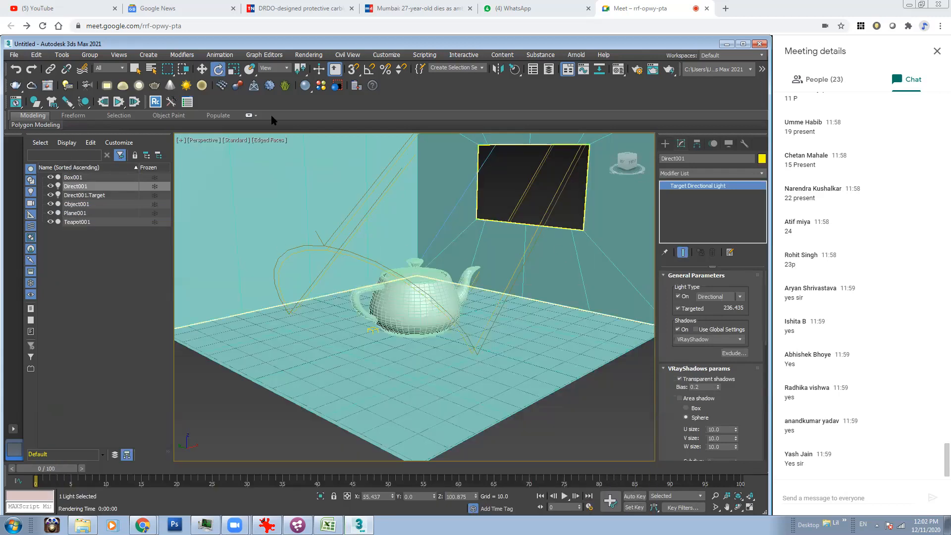
Switch the perspective viewport to V-Ray Viewport IPR with the whole room in view.
{"action": "left_click", "coordinate": [265, 144]}
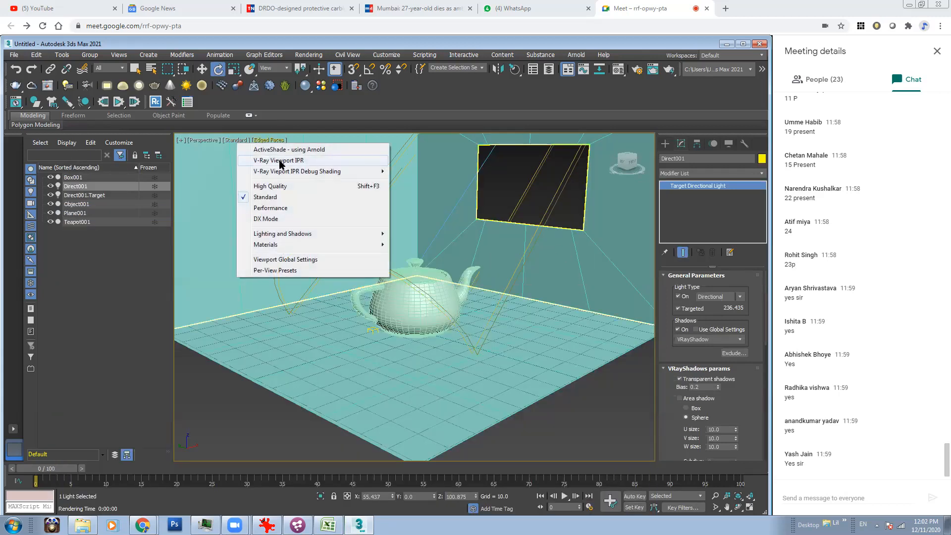
{"action": "left_click", "coordinate": [329, 159]}
{"action": "scroll", "coordinate": [505, 267], "scroll_direction": "down", "scroll_amount": 4}
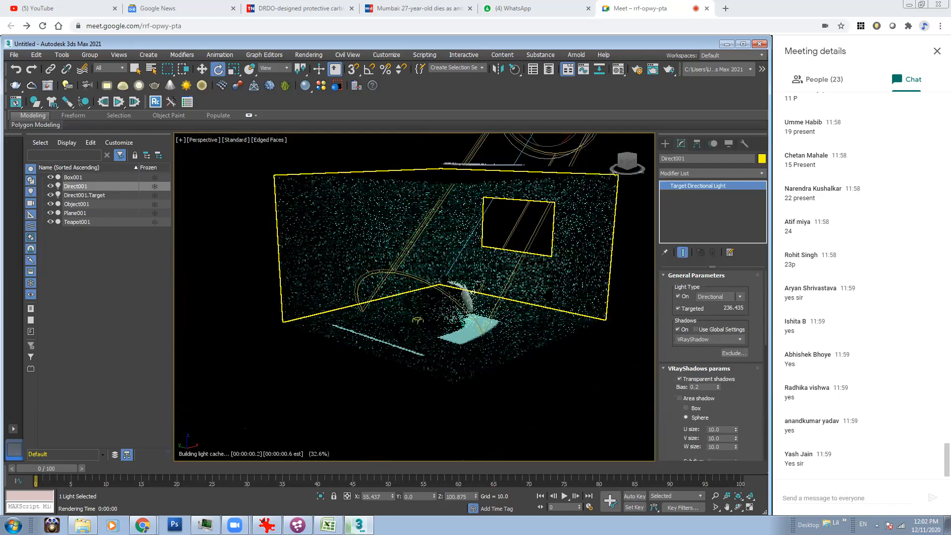
Move the directional light to about X 177.6, Y 45.9, Z 100.3 so it shines through the window at a new angle.
{"action": "scroll", "coordinate": [524, 176], "scroll_direction": "down", "scroll_amount": 2}
{"action": "key", "text": "w"}
{"action": "scroll", "coordinate": [522, 176], "scroll_direction": "up", "scroll_amount": 5}
{"action": "left_click_drag", "start_coordinate": [521, 155], "coordinate": [522, 205]}
{"action": "middle_click_drag", "start_coordinate": [522, 205], "coordinate": [519, 130]}
{"action": "left_click_drag", "start_coordinate": [520, 147], "coordinate": [519, 141]}
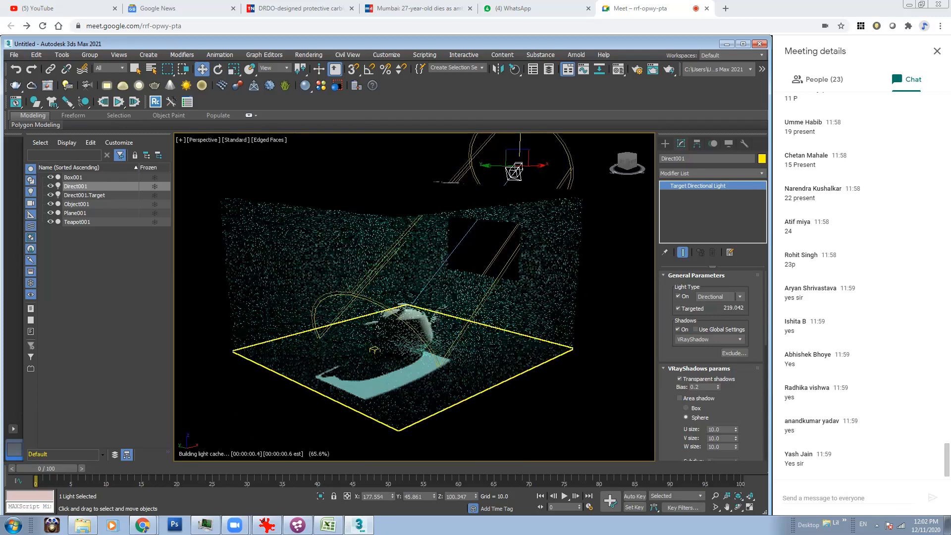
Set the directional light's intensity multiplier to 3.0 and clear the selection.
{"action": "left_click_drag", "start_coordinate": [744, 410], "coordinate": [749, 202]}
{"action": "double_click", "coordinate": [710, 393]}
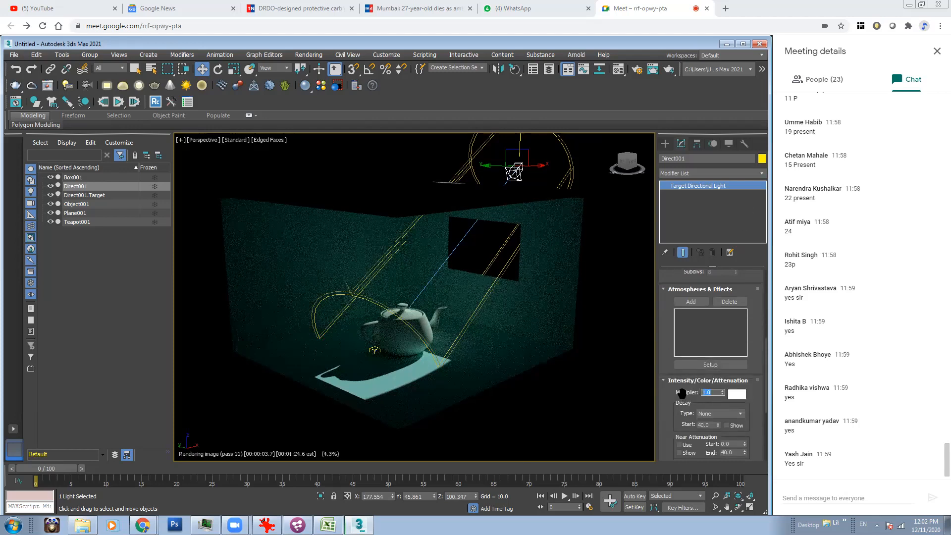
{"action": "type", "text": "2"}
{"action": "key", "text": "Return"}
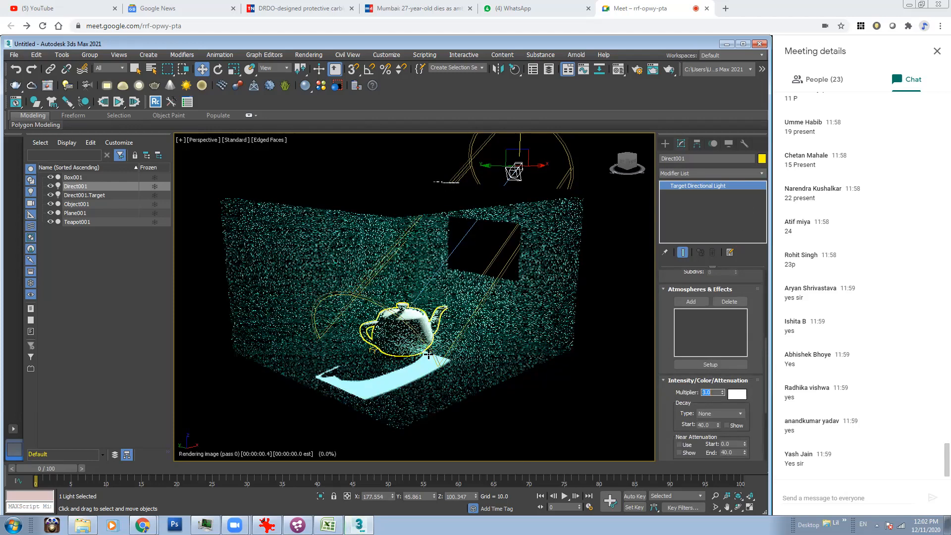
{"action": "left_click", "coordinate": [470, 363]}
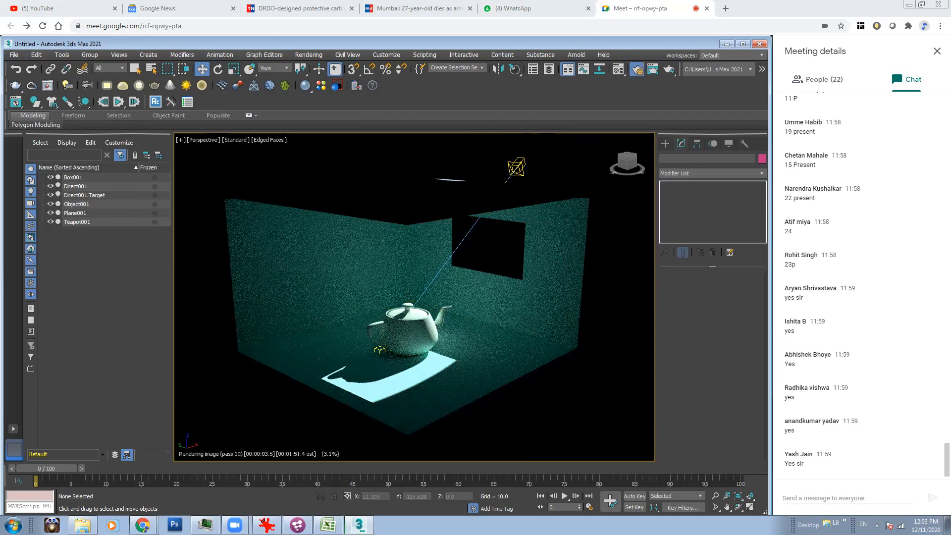
Enable the GI environment and the reflection/refraction environment in the V-Ray render settings.
{"action": "key", "text": "F10"}
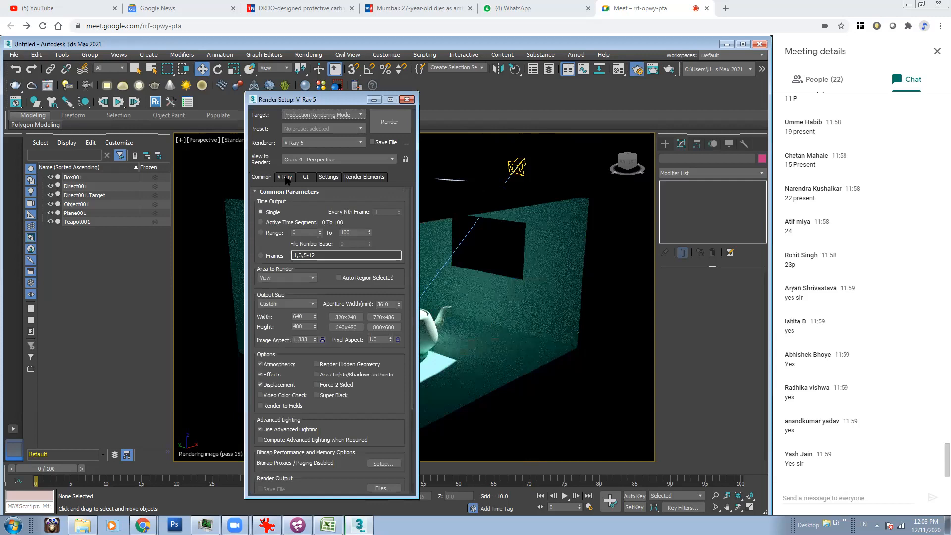
{"action": "left_click", "coordinate": [305, 177]}
{"action": "left_click", "coordinate": [285, 177]}
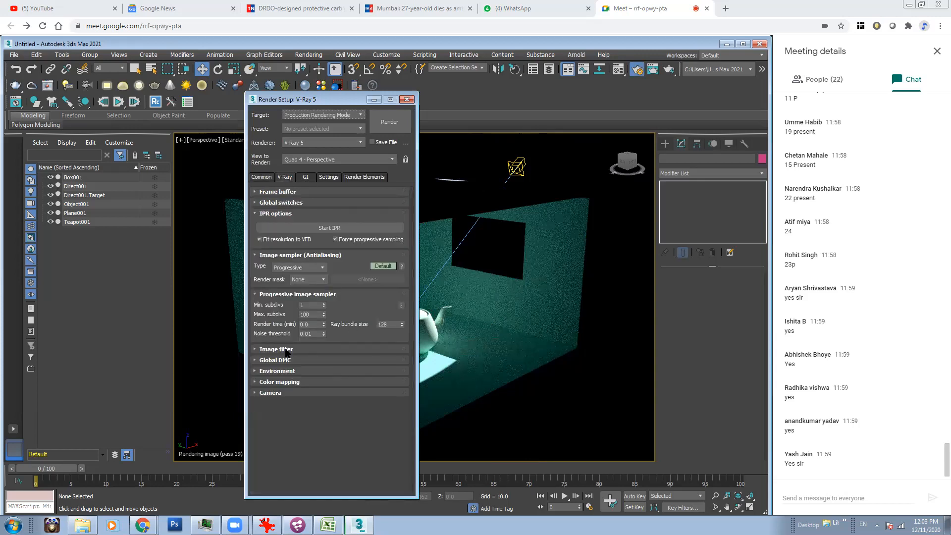
{"action": "left_click", "coordinate": [277, 371]}
{"action": "left_click", "coordinate": [257, 382]}
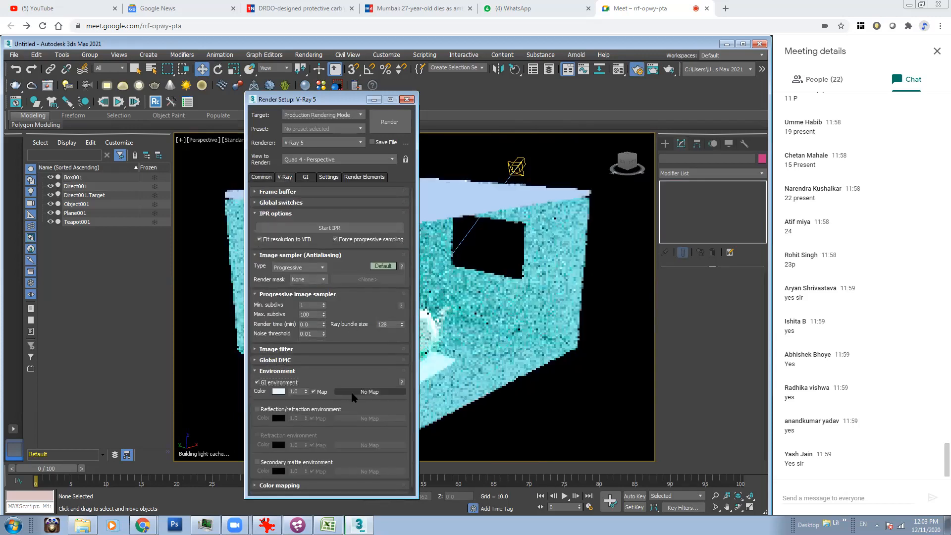
{"action": "left_click", "coordinate": [257, 409]}
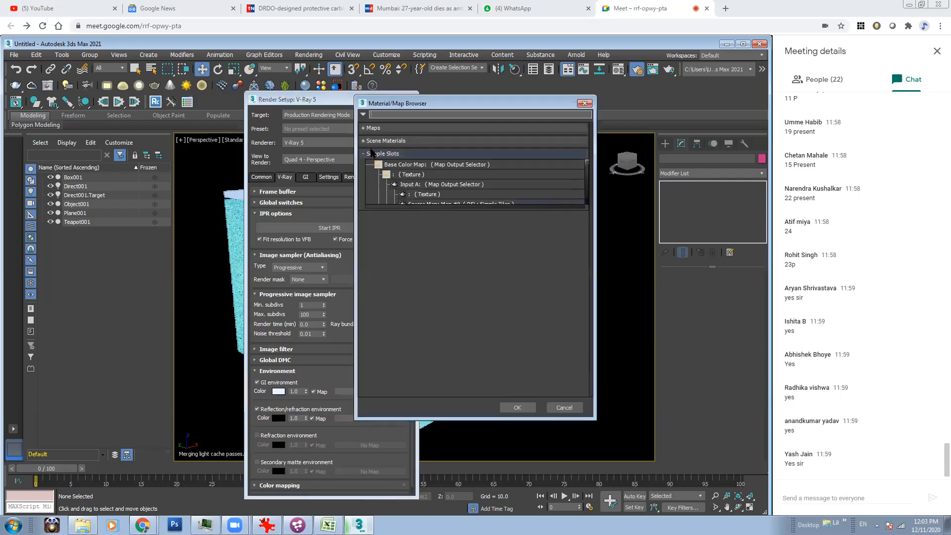
Choose the OSL HDRI Environment map for the GI environment from the Material/Map Browser.
{"action": "scroll", "coordinate": [416, 229], "scroll_direction": "down", "scroll_amount": 5}
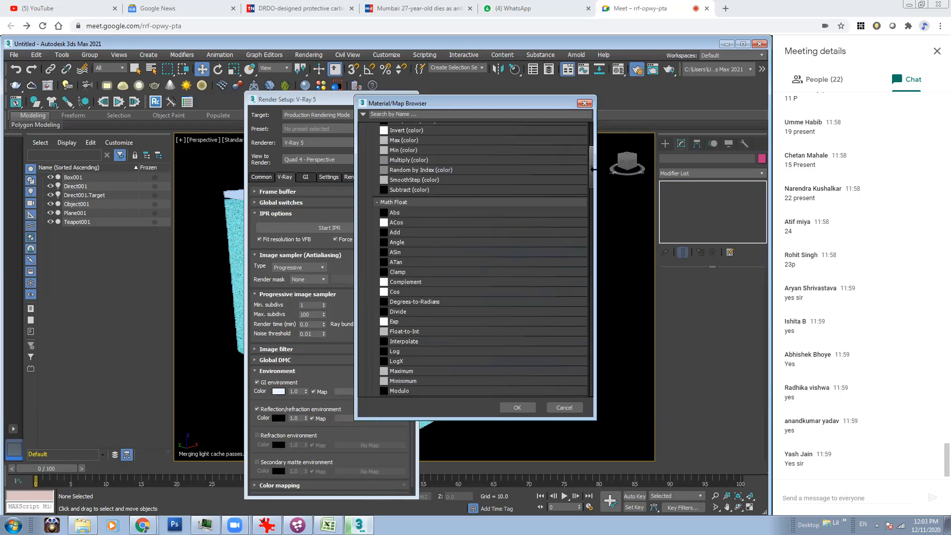
{"action": "left_click_drag", "start_coordinate": [593, 175], "coordinate": [591, 374]}
{"action": "left_click", "coordinate": [386, 316]}
{"action": "scroll", "coordinate": [463, 298], "scroll_direction": "down", "scroll_amount": 4}
{"action": "scroll", "coordinate": [463, 299], "scroll_direction": "down", "scroll_amount": 6}
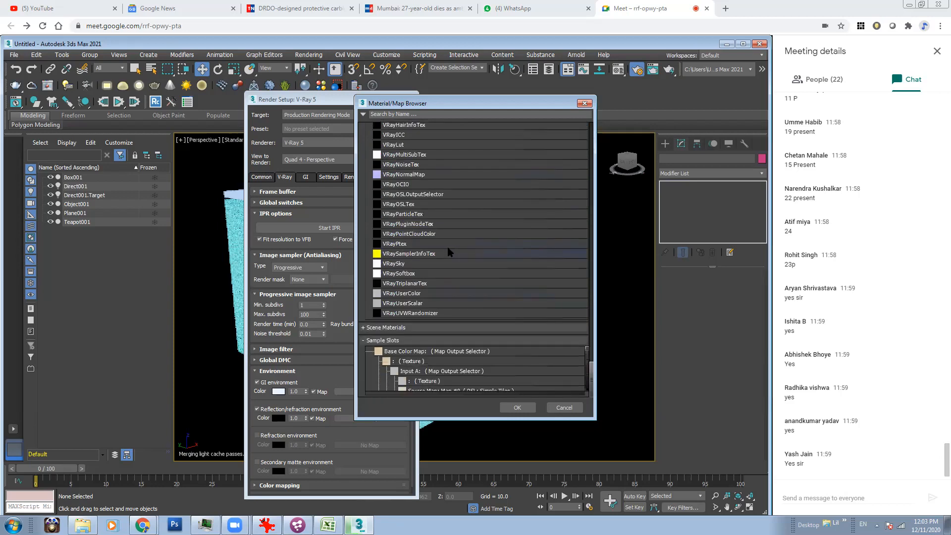
{"action": "scroll", "coordinate": [440, 238], "scroll_direction": "up", "scroll_amount": 5}
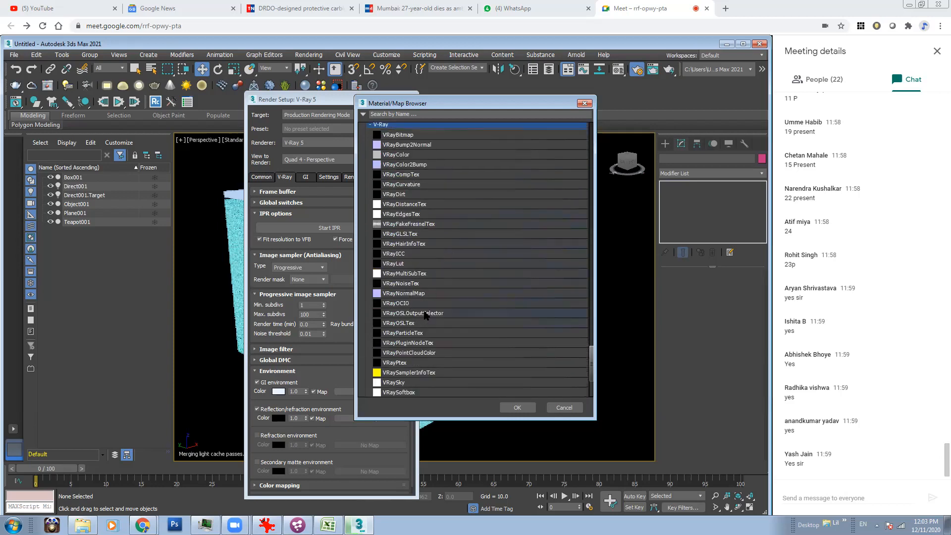
{"action": "scroll", "coordinate": [425, 315], "scroll_direction": "up", "scroll_amount": 4}
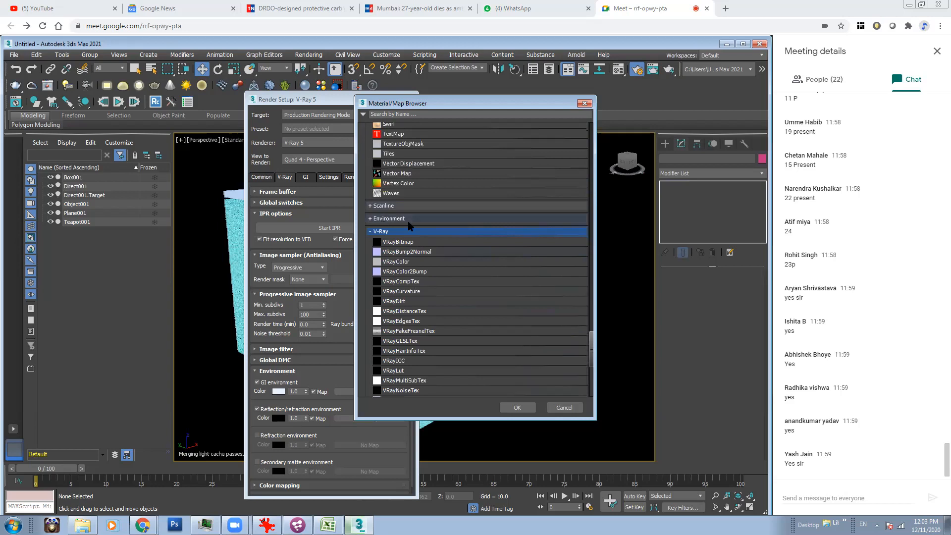
{"action": "left_click", "coordinate": [408, 220]}
{"action": "left_click", "coordinate": [400, 206]}
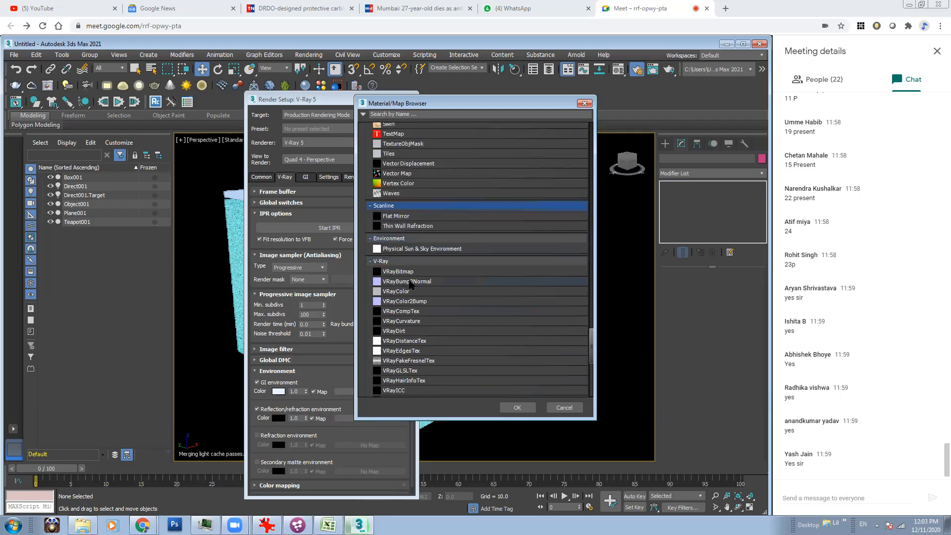
{"action": "scroll", "coordinate": [411, 284], "scroll_direction": "down", "scroll_amount": 1}
{"action": "left_click_drag", "start_coordinate": [593, 350], "coordinate": [599, 129]}
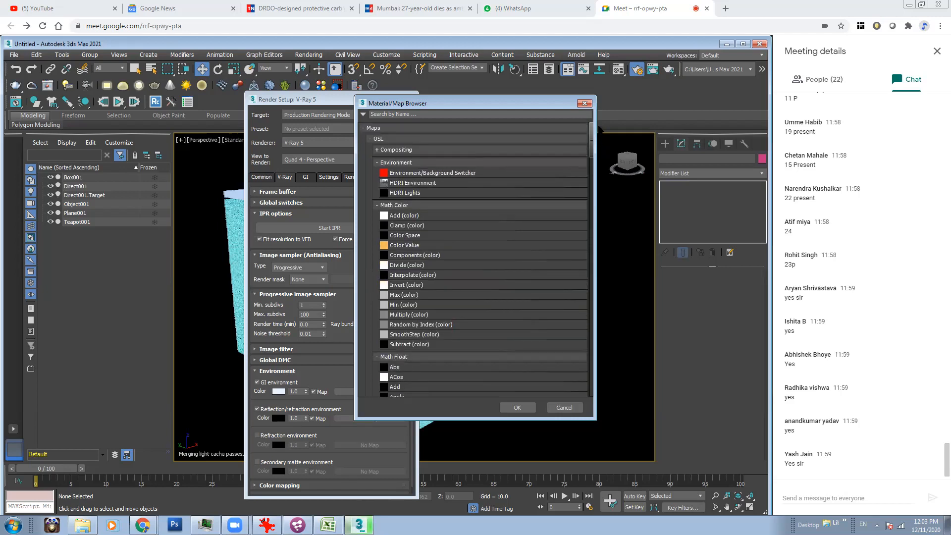
{"action": "double_click", "coordinate": [397, 183]}
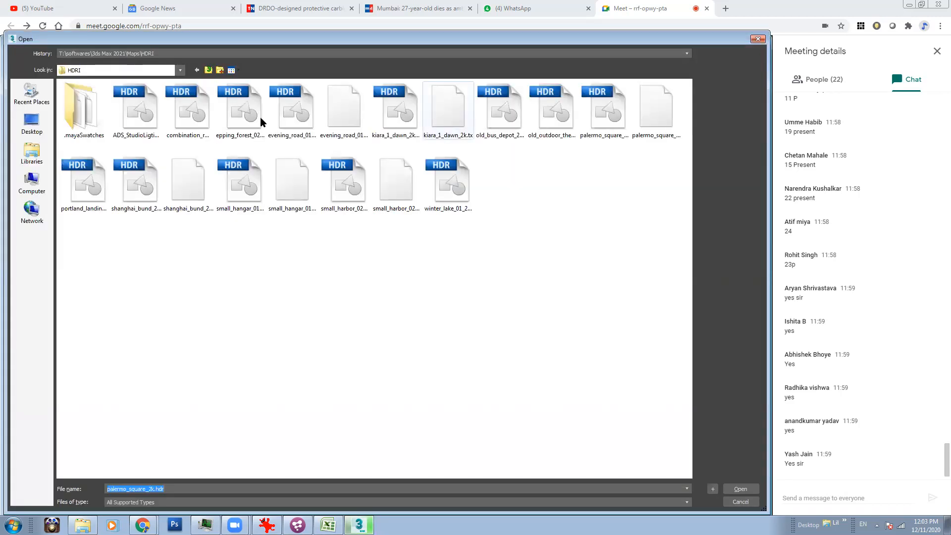
Load combination_room_2k.hdr as the image for the HDRI Environment map.
{"action": "left_click", "coordinate": [244, 123]}
{"action": "left_click", "coordinate": [137, 112]}
{"action": "left_click", "coordinate": [188, 119]}
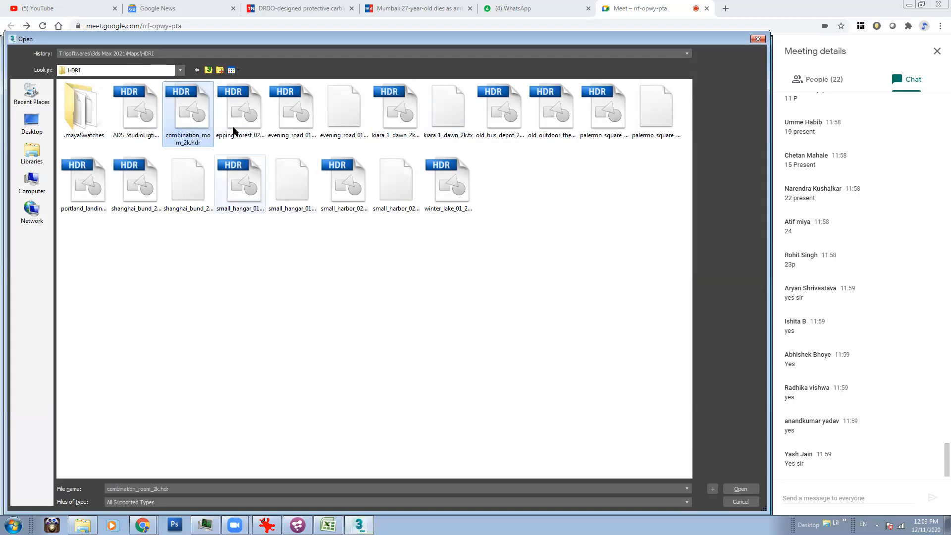
{"action": "left_click", "coordinate": [740, 489]}
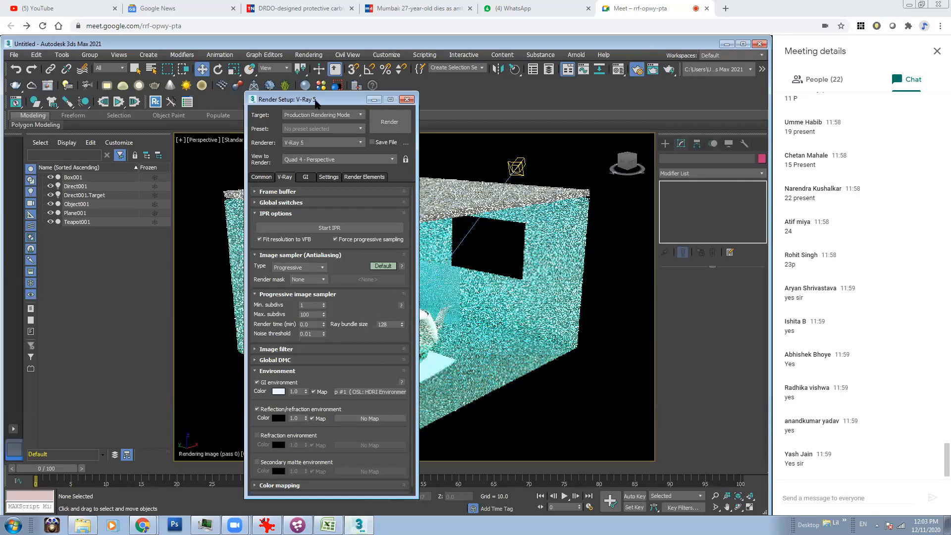
Copy the GI environment's HDRI map to the reflection/refraction environment.
{"action": "left_click_drag", "start_coordinate": [322, 99], "coordinate": [463, 103]}
{"action": "left_click_drag", "start_coordinate": [515, 397], "coordinate": [519, 423]}
{"action": "left_click", "coordinate": [452, 332]}
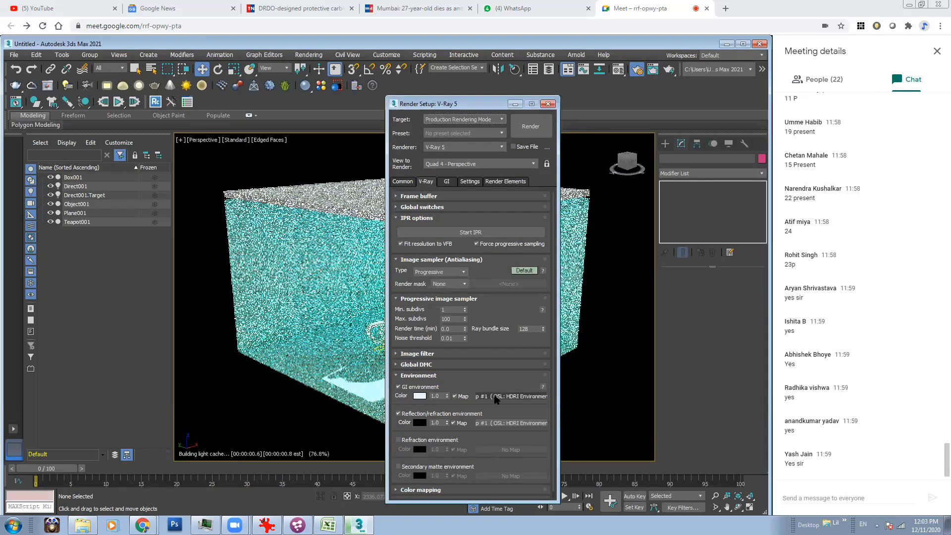
Place the environment HDRI map as an instance in the third Material Editor slot and preview it enlarged.
{"action": "left_click_drag", "start_coordinate": [471, 104], "coordinate": [620, 116]}
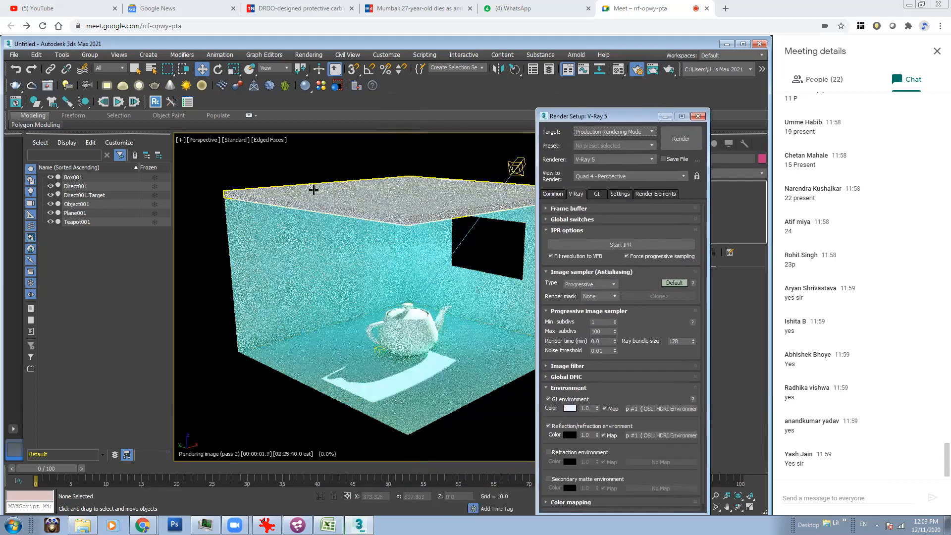
{"action": "left_click", "coordinate": [618, 69]}
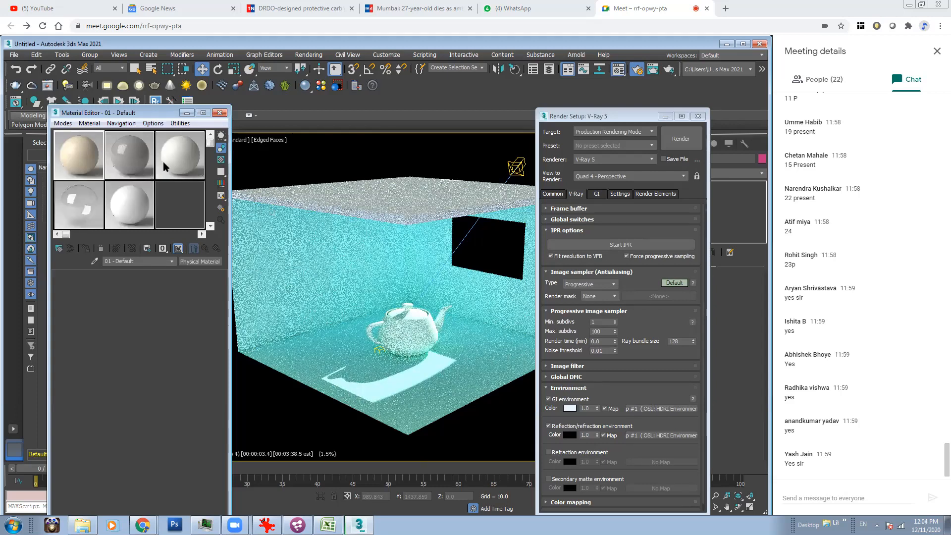
{"action": "left_click_drag", "start_coordinate": [165, 166], "coordinate": [169, 163]}
{"action": "left_click", "coordinate": [118, 365]}
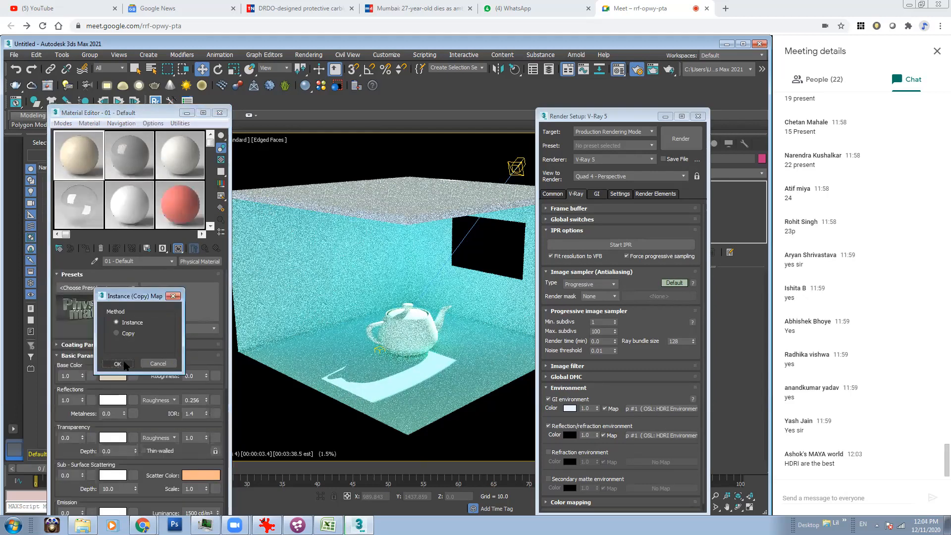
{"action": "double_click", "coordinate": [181, 159]}
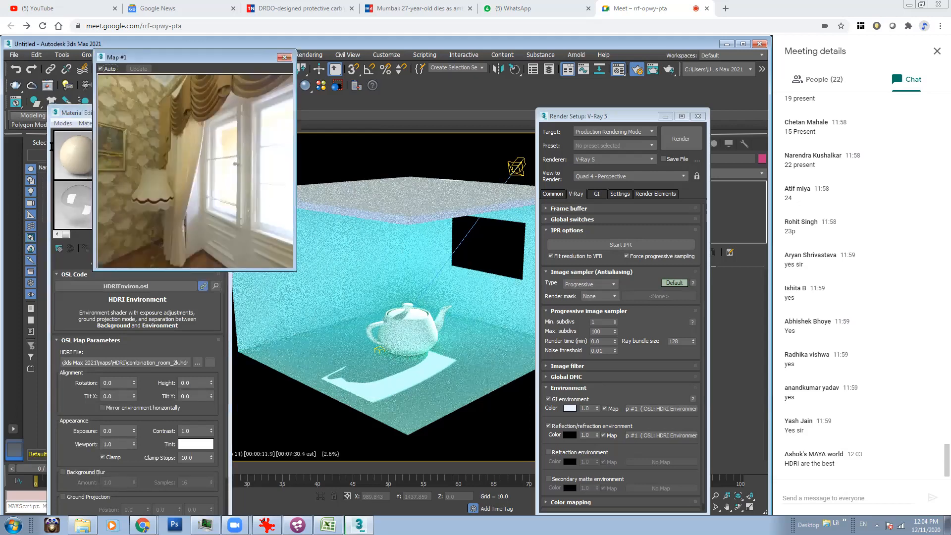
{"action": "left_click", "coordinate": [284, 56]}
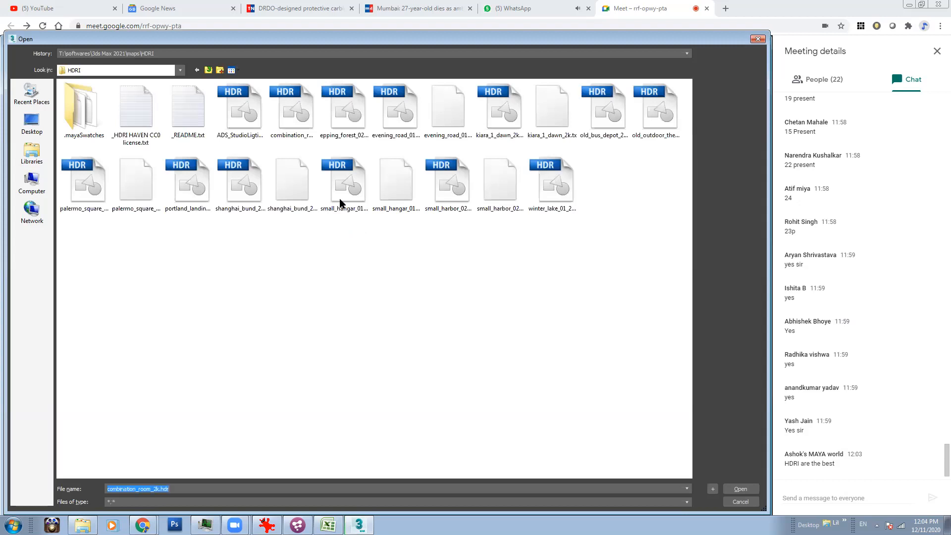
Load portland_landing_pad_2k.hdr as the HDRI Environment map's image and preview the map enlarged.
{"action": "left_click", "coordinate": [342, 200]}
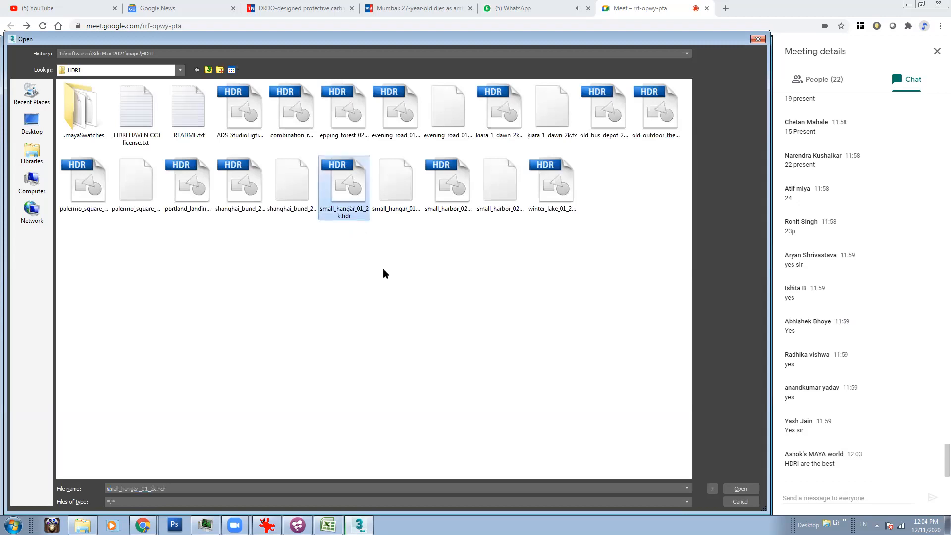
{"action": "left_click", "coordinate": [218, 193]}
{"action": "left_click", "coordinate": [193, 185]}
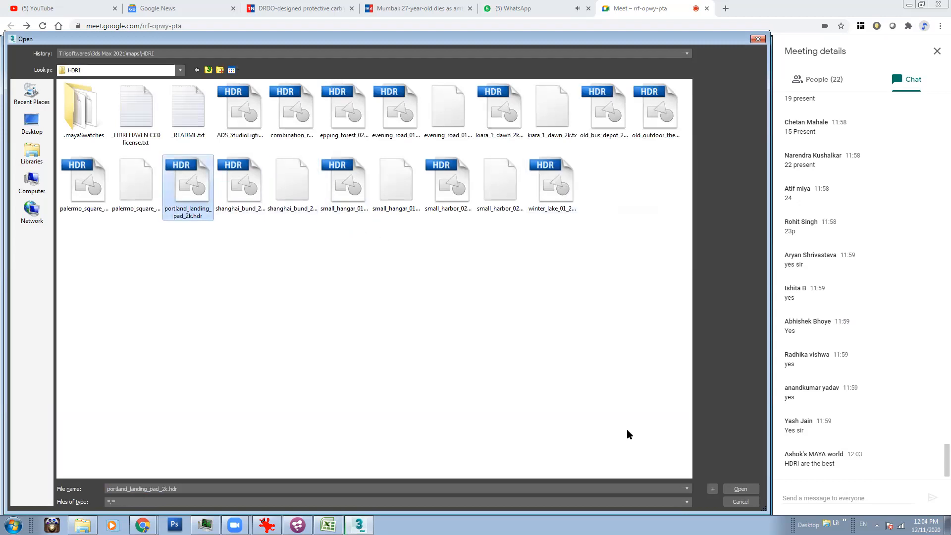
{"action": "left_click", "coordinate": [738, 489]}
{"action": "double_click", "coordinate": [183, 173]}
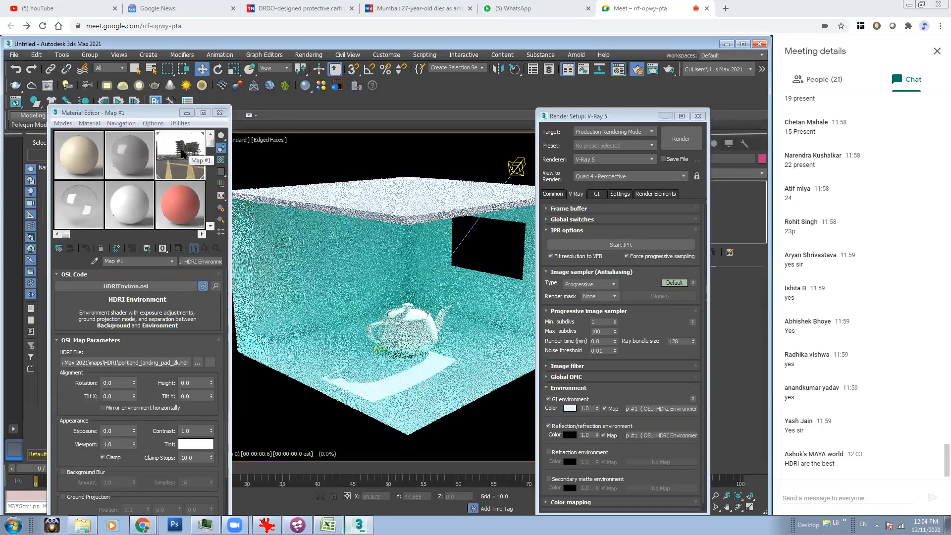
{"action": "double_click", "coordinate": [187, 156]}
{"action": "left_click_drag", "start_coordinate": [294, 269], "coordinate": [395, 314]}
{"action": "left_click", "coordinate": [450, 307]}
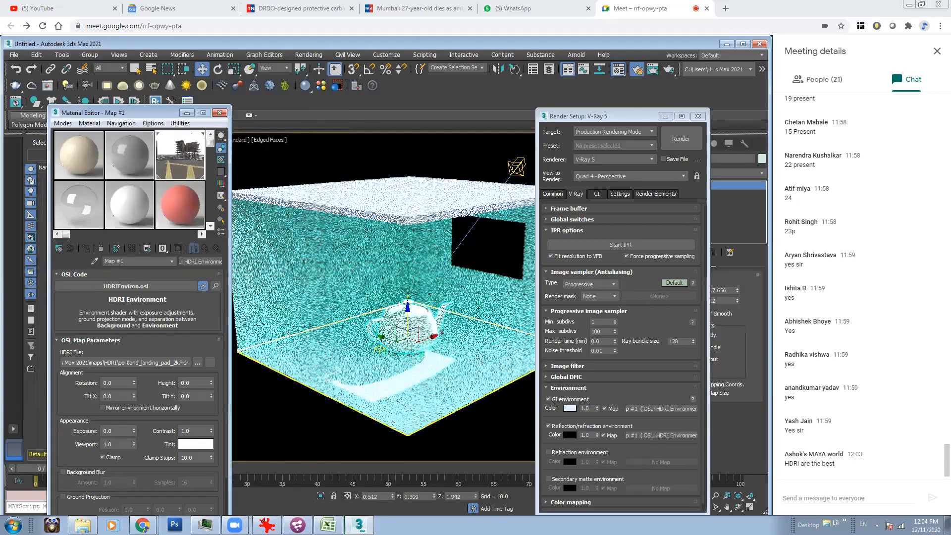
Lower the roof box slightly towards the walls to Z 87.15 and close the Material Editor.
{"action": "left_click", "coordinate": [409, 186]}
{"action": "left_click", "coordinate": [409, 187]}
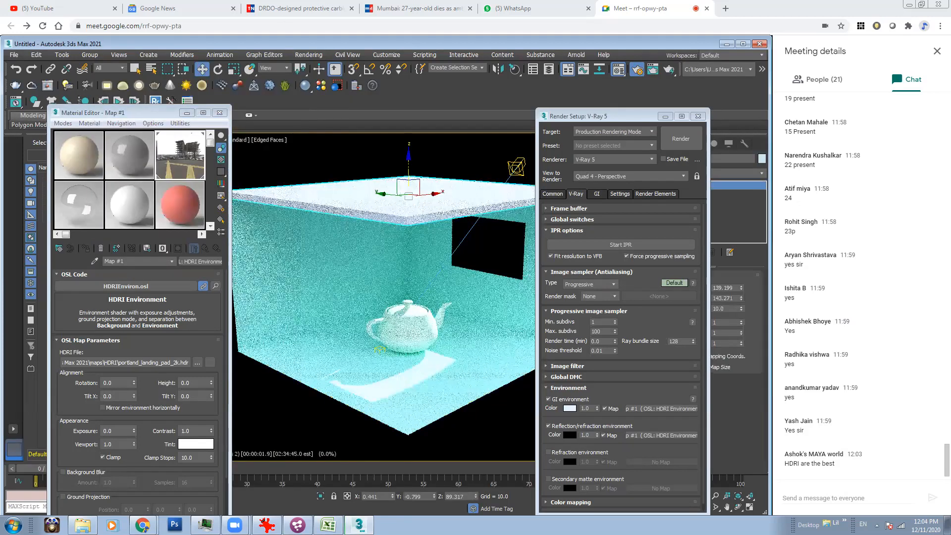
{"action": "left_click", "coordinate": [218, 113]}
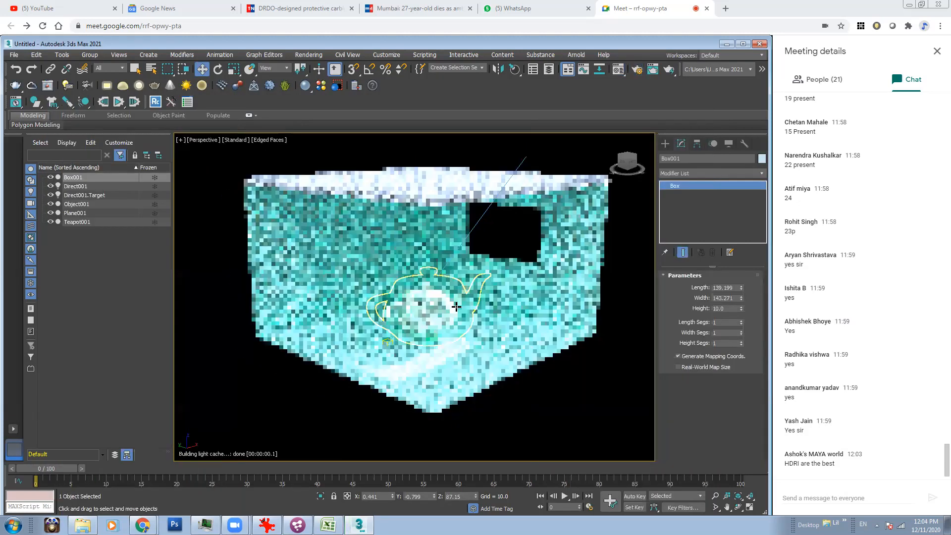
Examine the room's lighting around the teapot and window from several distances in the interactive viewport render.
{"action": "middle_click_drag", "start_coordinate": [451, 301], "coordinate": [440, 323]}
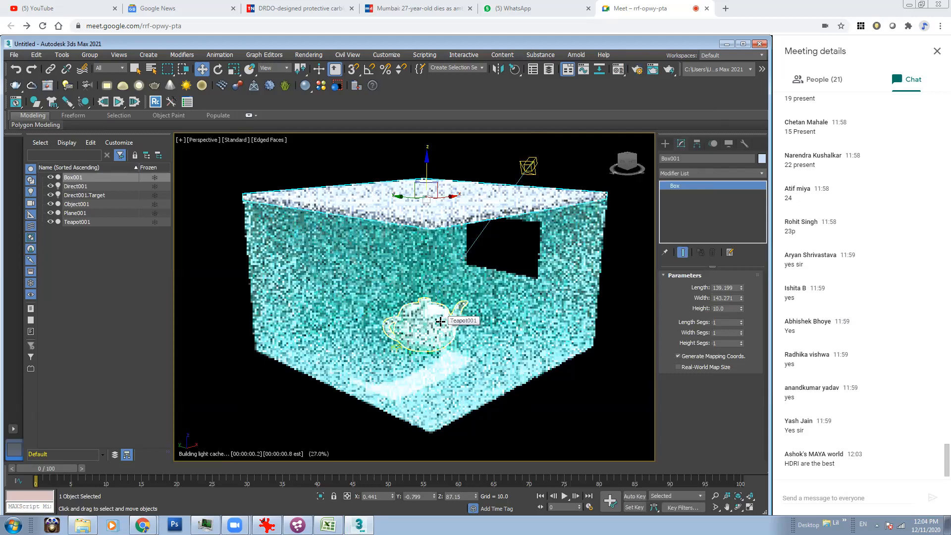
{"action": "scroll", "coordinate": [438, 309], "scroll_direction": "up", "scroll_amount": 5}
{"action": "scroll", "coordinate": [512, 335], "scroll_direction": "down", "scroll_amount": 3}
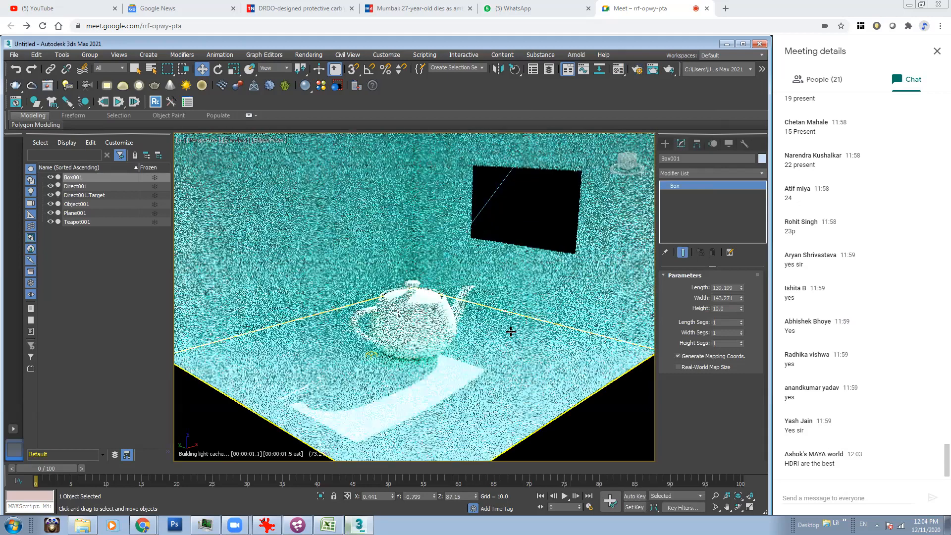
{"action": "scroll", "coordinate": [460, 302], "scroll_direction": "down", "scroll_amount": 3}
{"action": "left_click", "coordinate": [714, 496]}
{"action": "left_click_drag", "start_coordinate": [490, 391], "coordinate": [490, 355]}
{"action": "left_click_drag", "start_coordinate": [457, 319], "coordinate": [453, 309]}
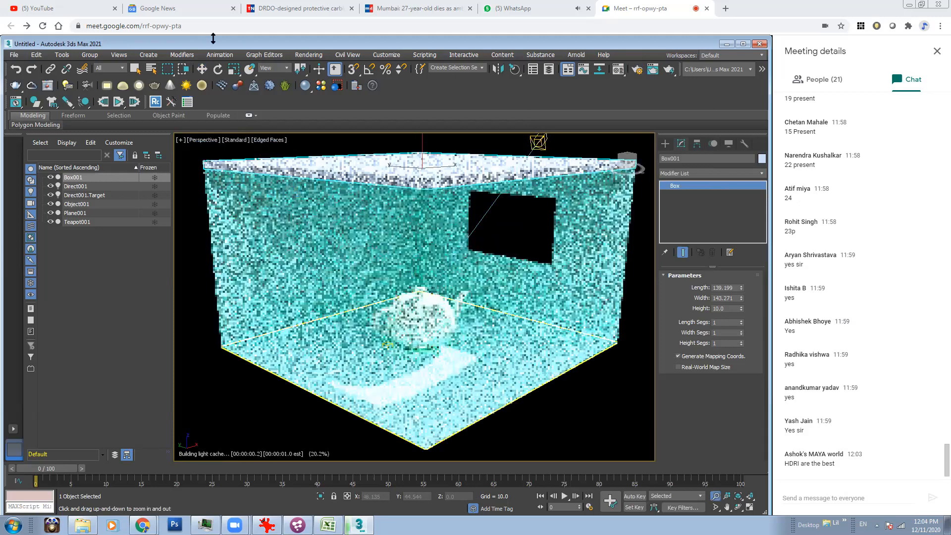
{"action": "key", "text": "q"}
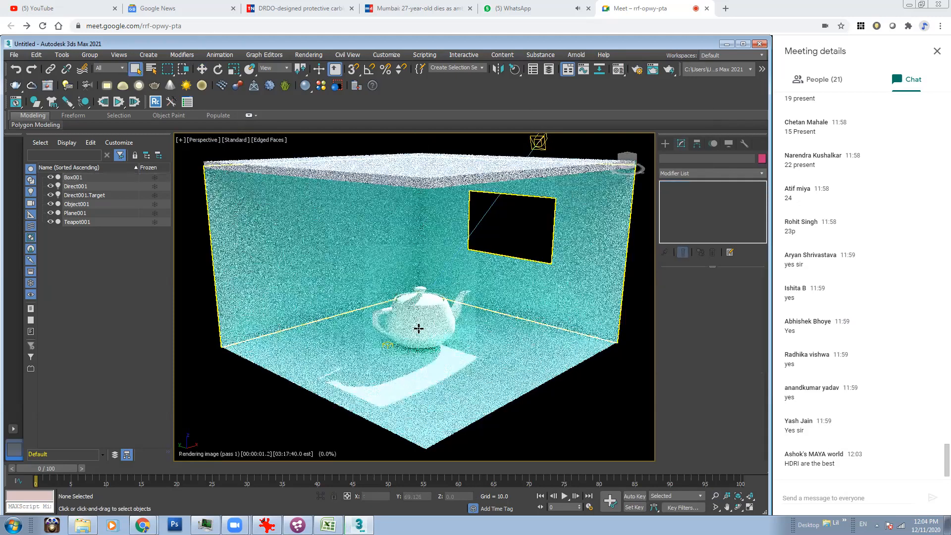
Select the floor plane and open the V-Ray Asset Browser, resized and positioned to leave part of the room visible.
{"action": "left_click", "coordinate": [460, 379]}
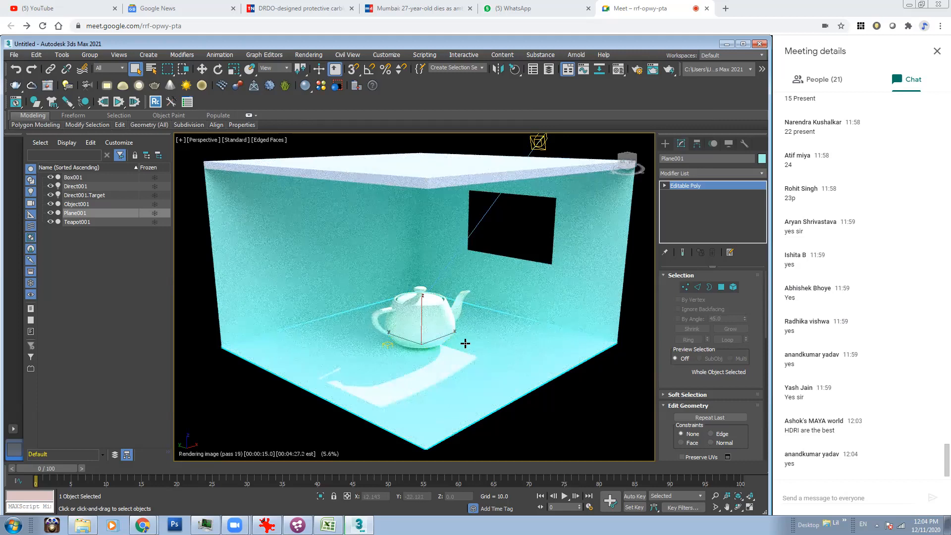
{"action": "left_click", "coordinate": [322, 87]}
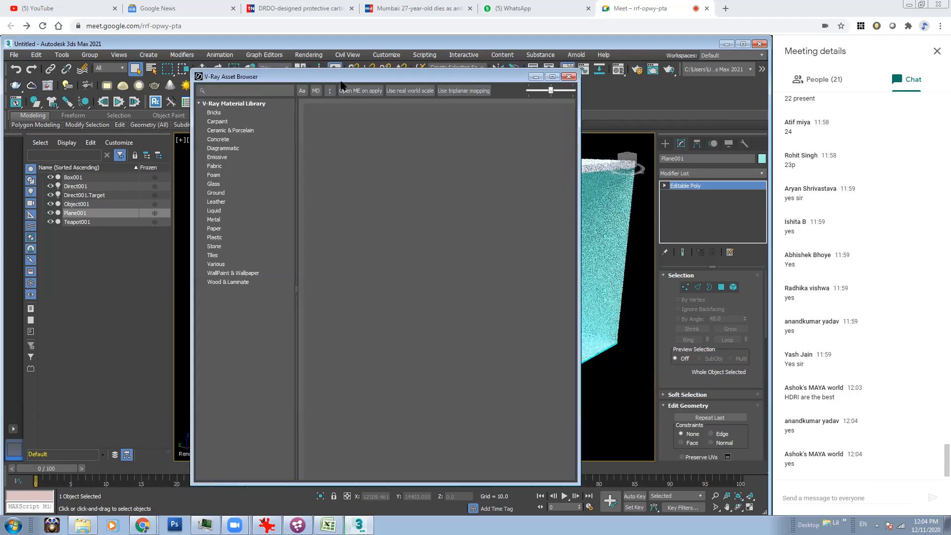
{"action": "left_click_drag", "start_coordinate": [280, 85], "coordinate": [136, 94]}
{"action": "left_click_drag", "start_coordinate": [728, 76], "coordinate": [741, 79]}
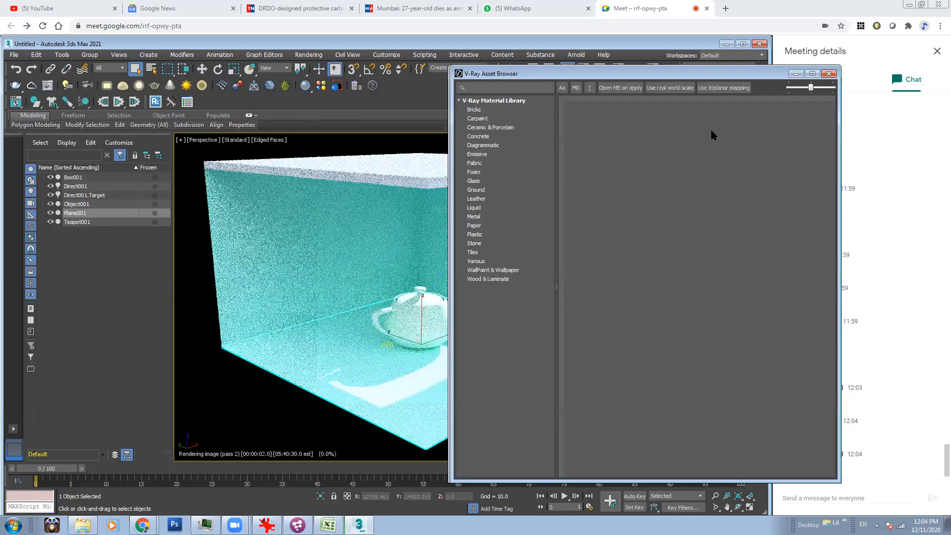
{"action": "left_click_drag", "start_coordinate": [616, 81], "coordinate": [524, 85]}
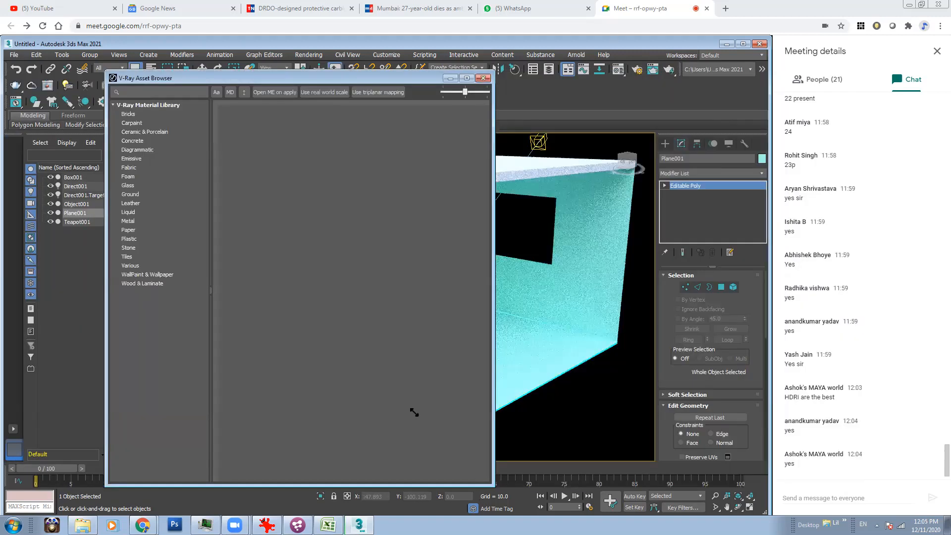
{"action": "left_click_drag", "start_coordinate": [414, 412], "coordinate": [411, 420]}
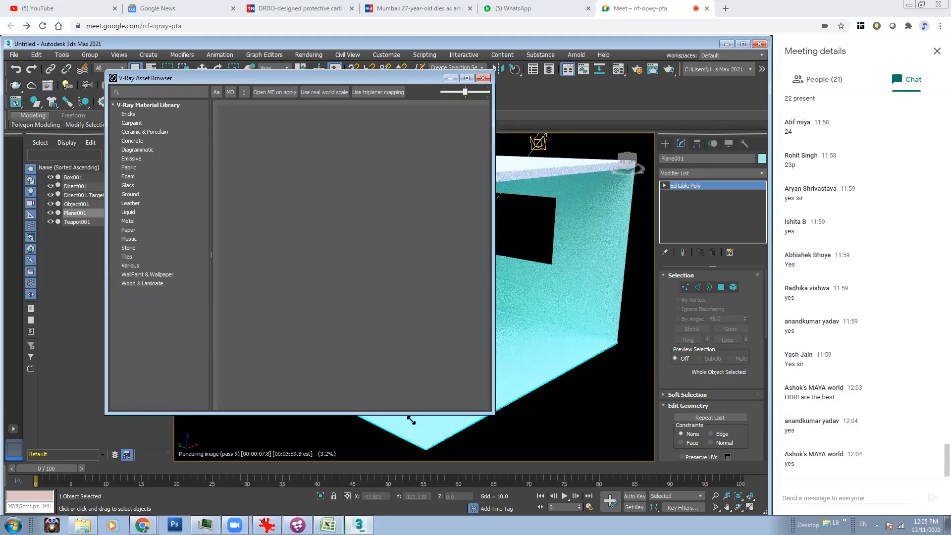
{"action": "left_click_drag", "start_coordinate": [395, 77], "coordinate": [394, 84]}
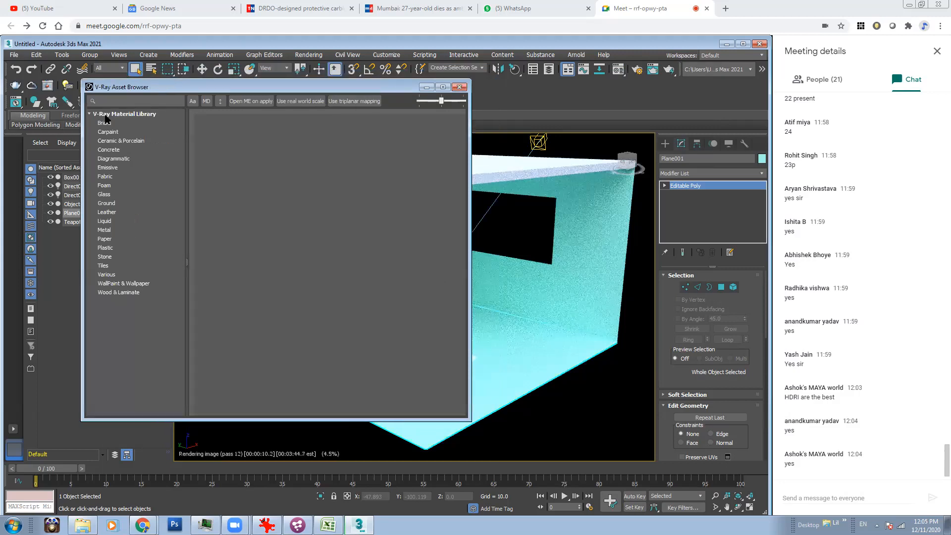
Browse the Wood & Laminate category of the V-Ray Material Library for a flooring material.
{"action": "left_click", "coordinate": [125, 142]}
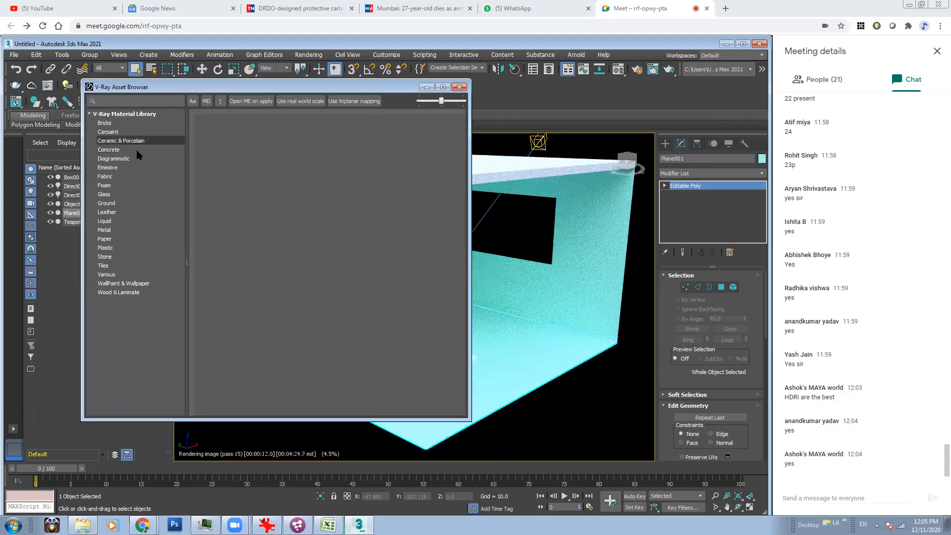
{"action": "key", "text": "Down"}
{"action": "key", "text": "Down"}
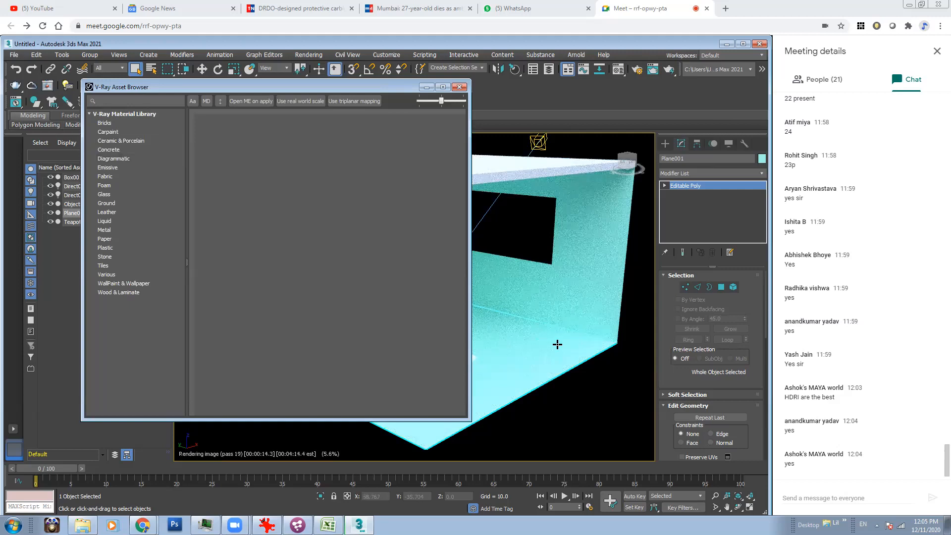
{"action": "left_click", "coordinate": [114, 266]}
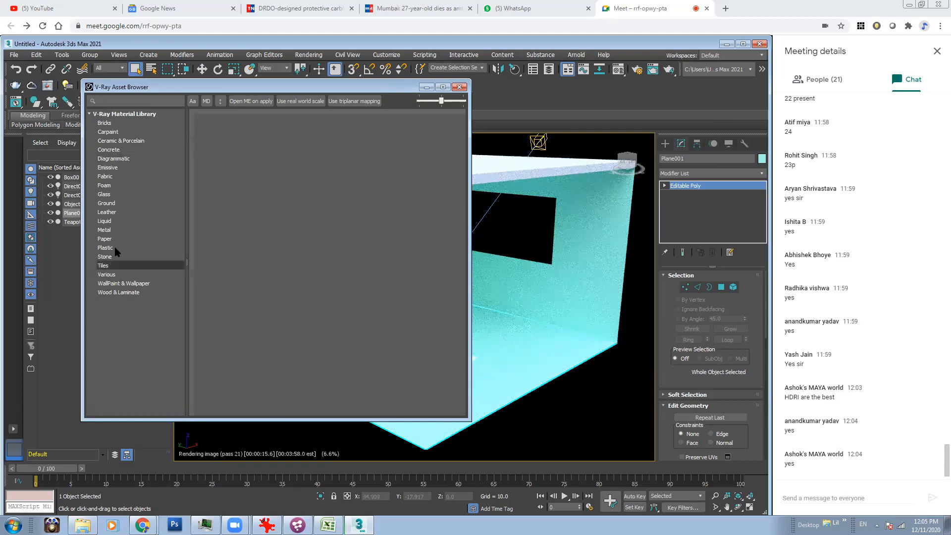
{"action": "left_click", "coordinate": [116, 292]}
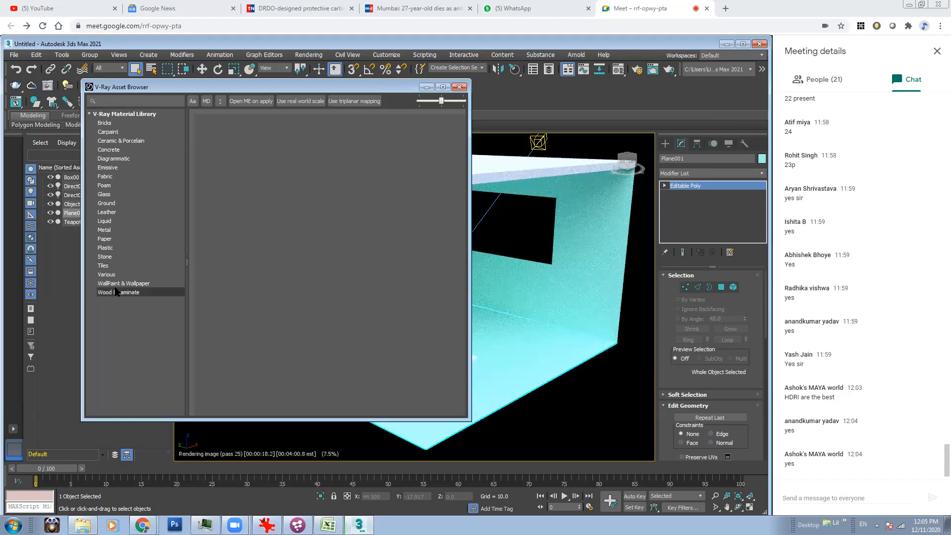
{"action": "left_click", "coordinate": [119, 292]}
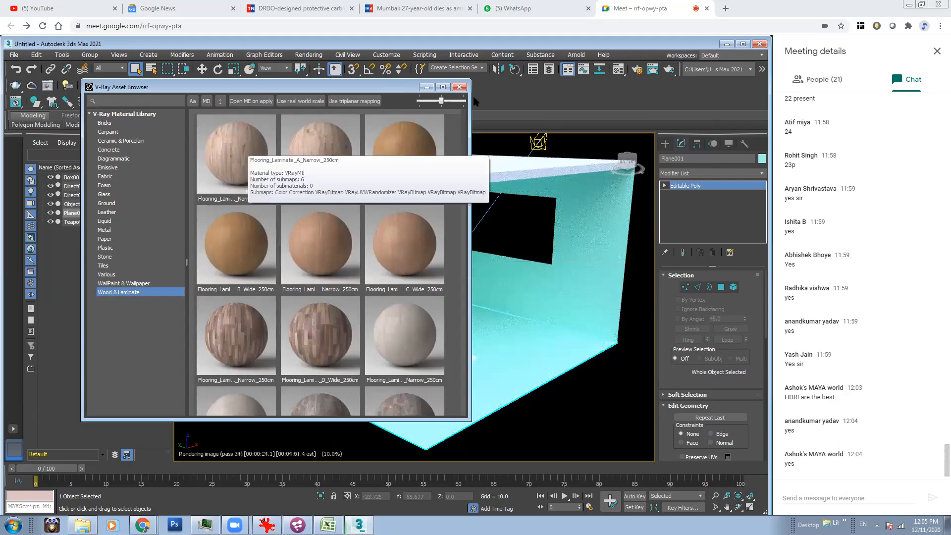
{"action": "scroll", "coordinate": [449, 227], "scroll_direction": "down", "scroll_amount": 3}
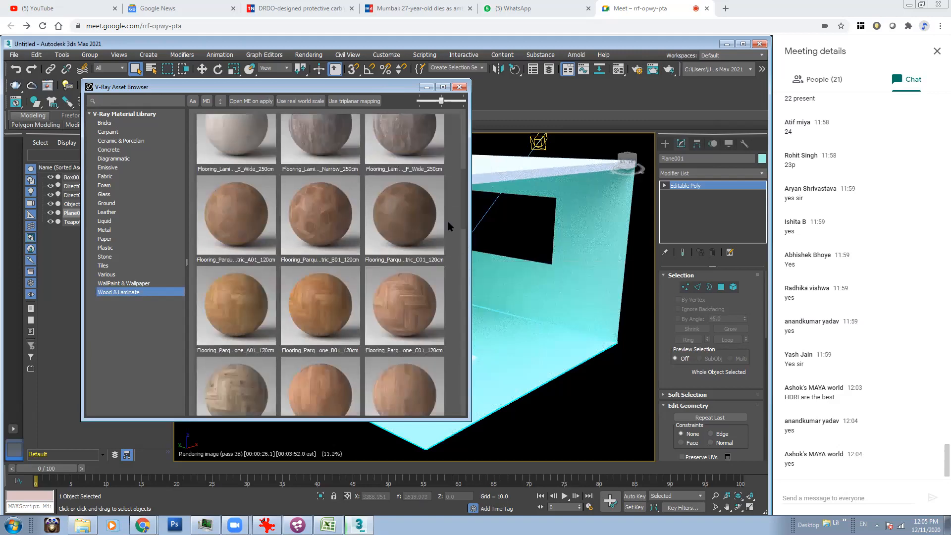
{"action": "scroll", "coordinate": [469, 198], "scroll_direction": "down", "scroll_amount": 2}
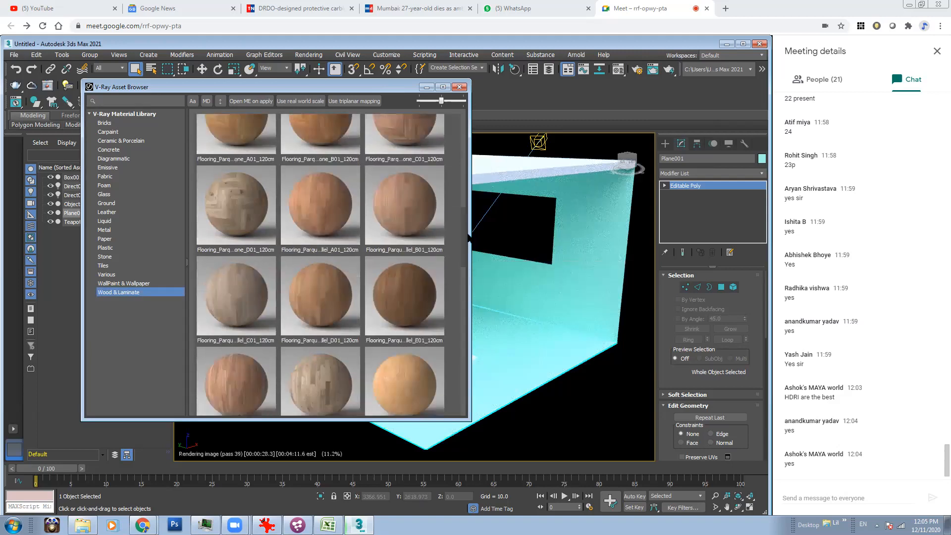
{"action": "scroll", "coordinate": [465, 309], "scroll_direction": "down", "scroll_amount": 5}
{"action": "scroll", "coordinate": [465, 243], "scroll_direction": "up", "scroll_amount": 5}
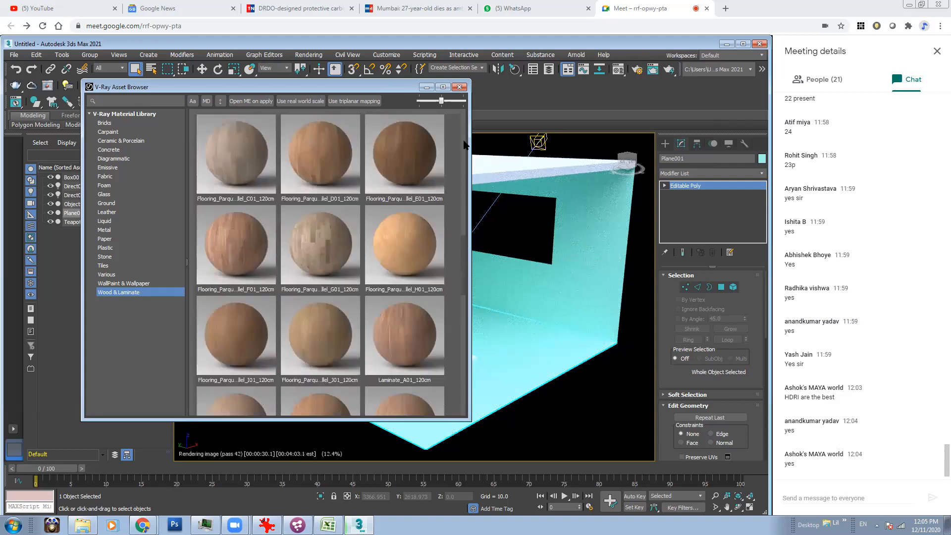
Apply the golden-brown narrow 250cm Flooring_Laminate material to the selected floor plane, move the browser aside and deselect the floor.
{"action": "left_click", "coordinate": [518, 339]}
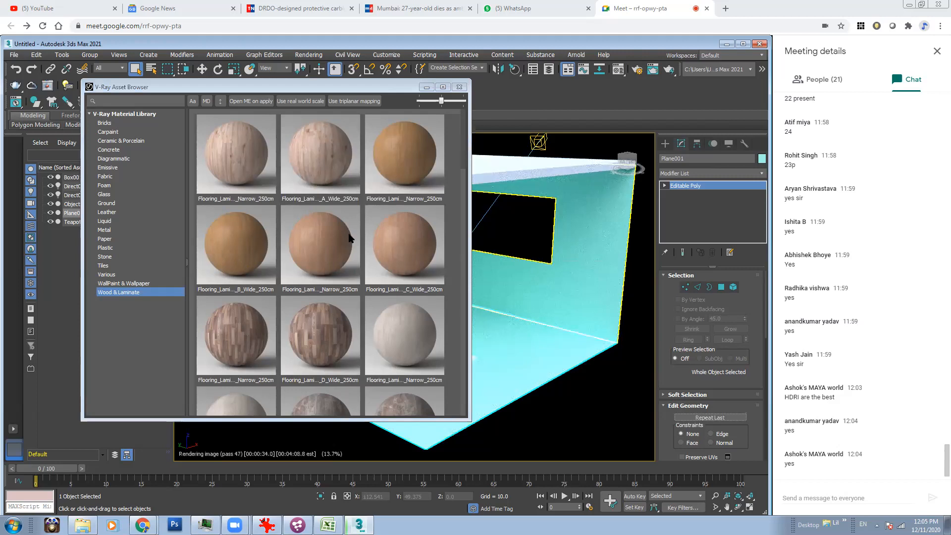
{"action": "left_click", "coordinate": [390, 163]}
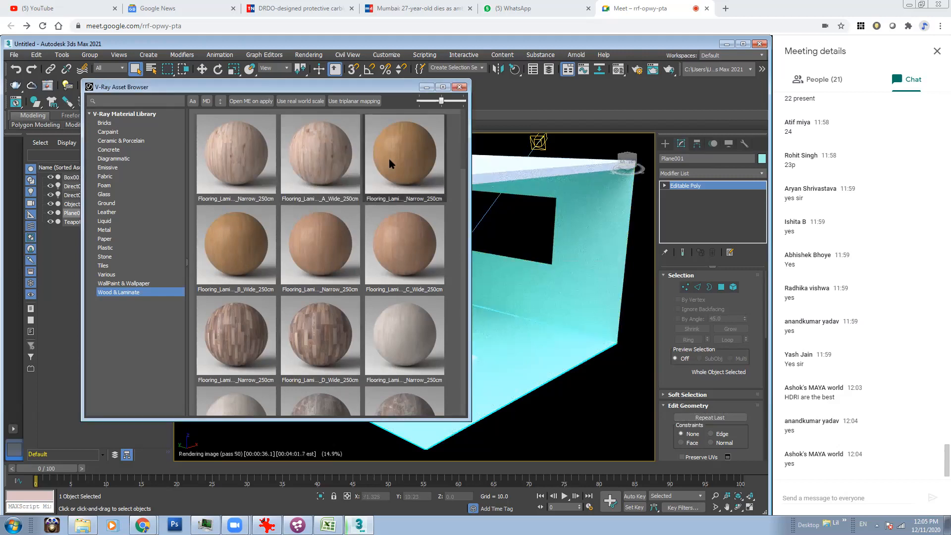
{"action": "right_click", "coordinate": [438, 198]}
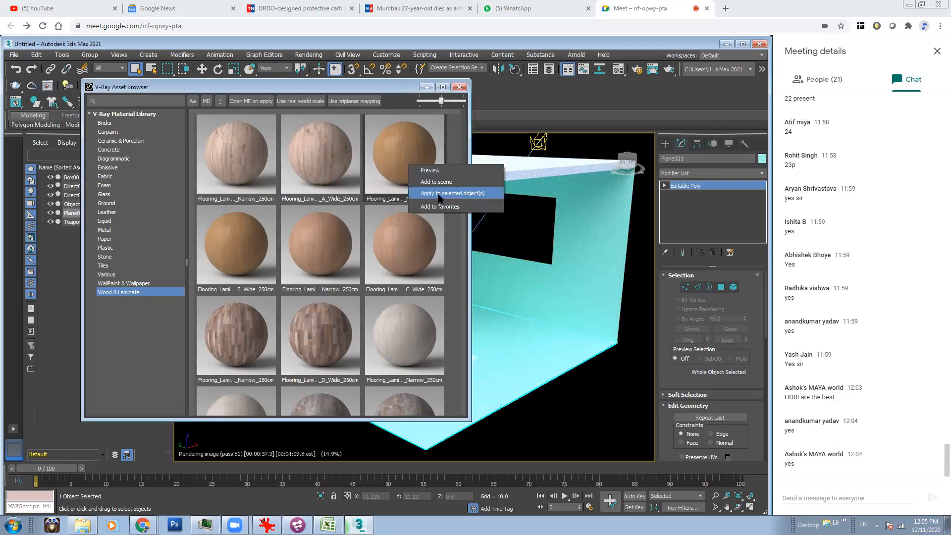
{"action": "left_click", "coordinate": [439, 193]}
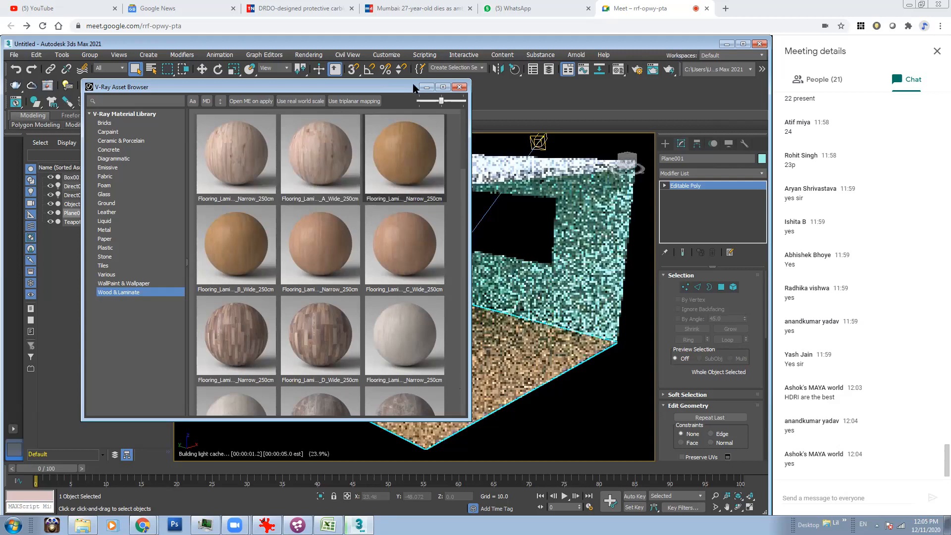
{"action": "left_click_drag", "start_coordinate": [334, 96], "coordinate": [260, 98]}
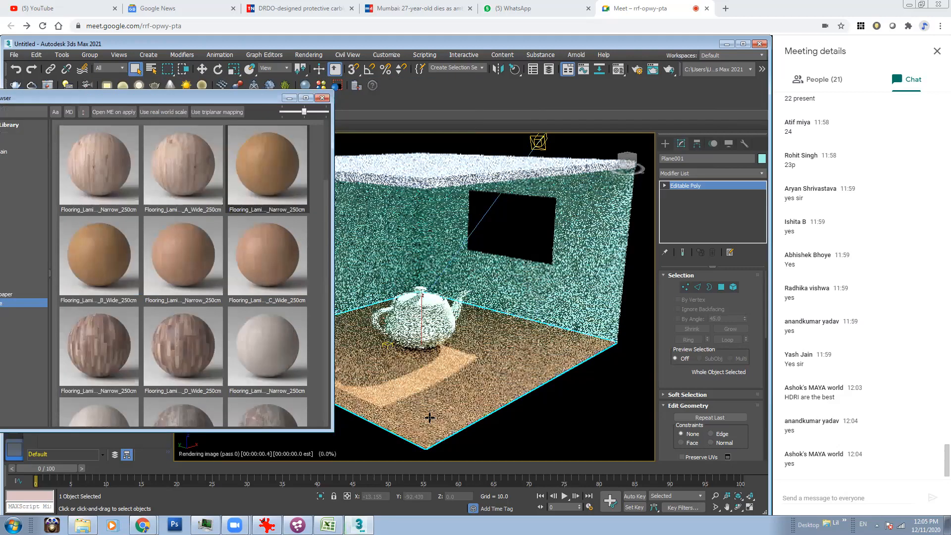
{"action": "key", "text": "ctrl+d"}
{"action": "middle_click_drag", "start_coordinate": [500, 325], "coordinate": [505, 310]}
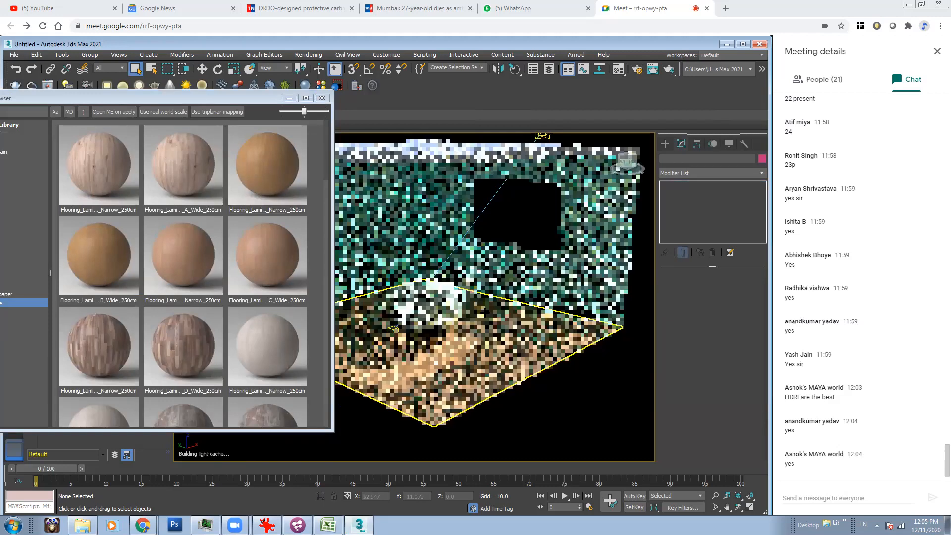
Render a closer view of the teapot and wood floor in the V-Ray Frame Buffer, examine it and minimise the frame buffer.
{"action": "left_click", "coordinate": [716, 495]}
{"action": "left_click_drag", "start_coordinate": [473, 351], "coordinate": [514, 336]}
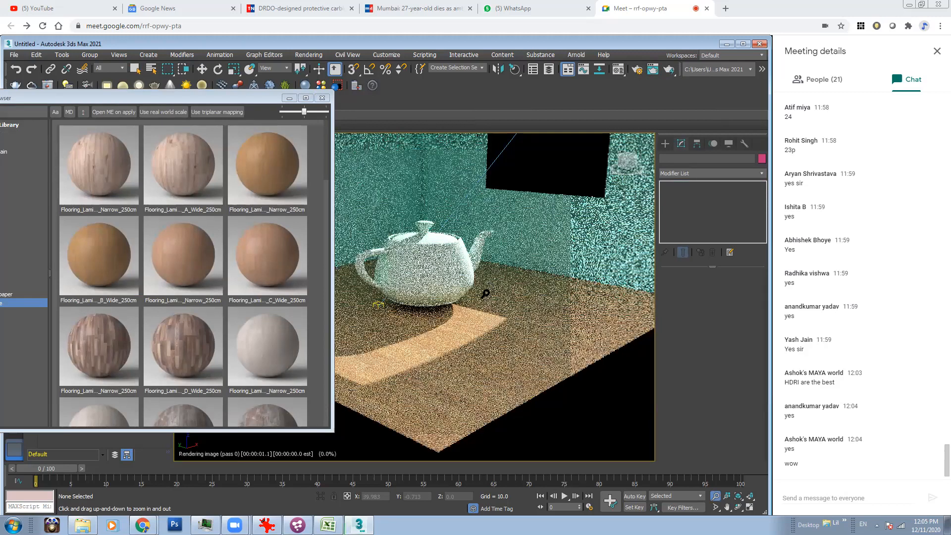
{"action": "key", "text": "shift+q"}
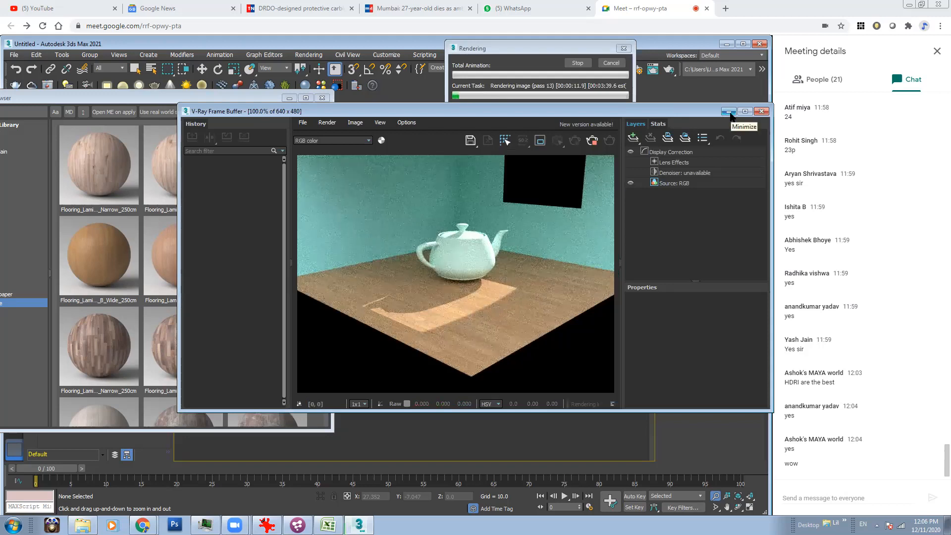
{"action": "left_click", "coordinate": [730, 115]}
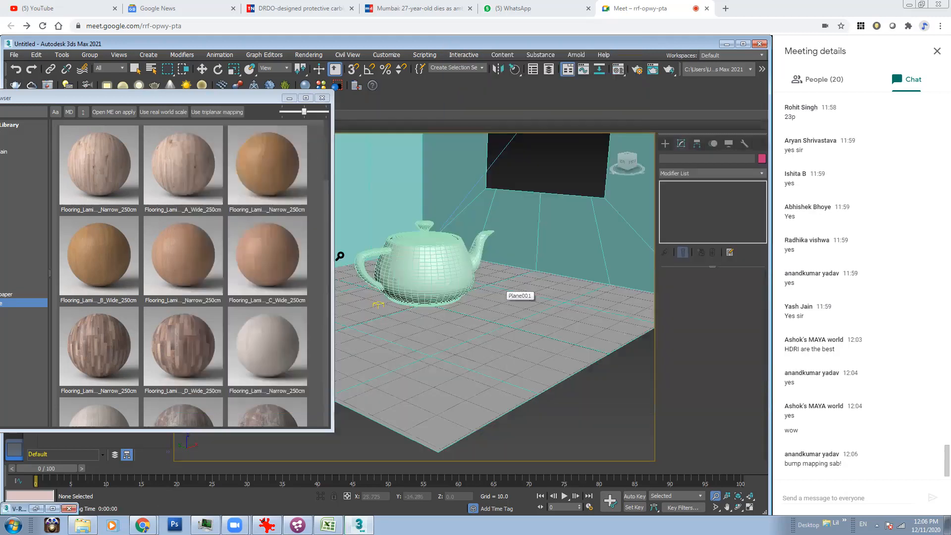
Examine the golden-brown narrow Flooring_Laminate material in its enlarged asset preview and close the preview.
{"action": "left_click", "coordinate": [278, 176]}
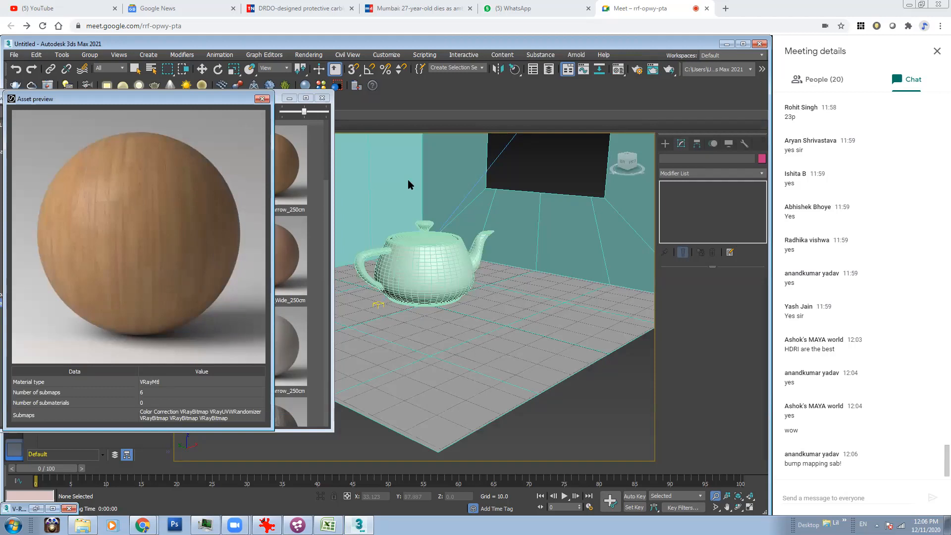
{"action": "key", "text": "Escape"}
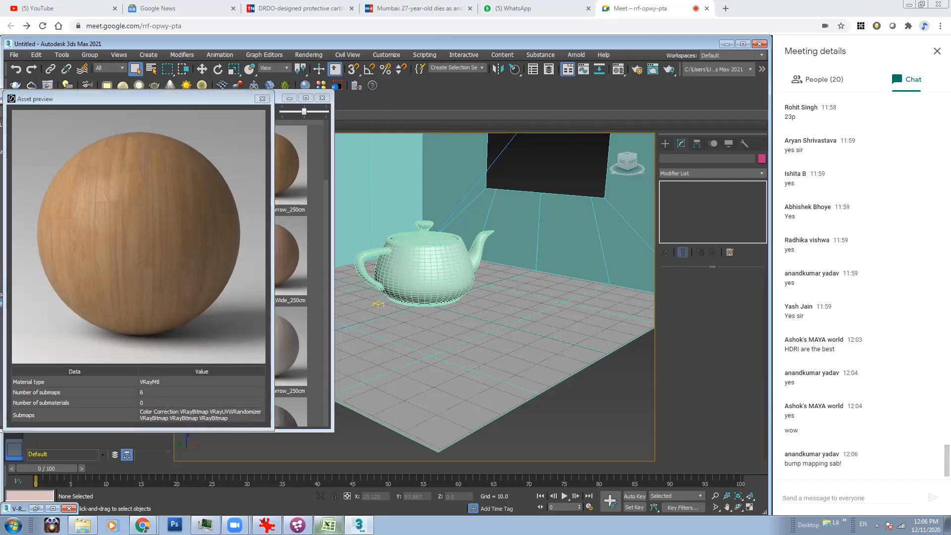
{"action": "left_click", "coordinate": [262, 99]}
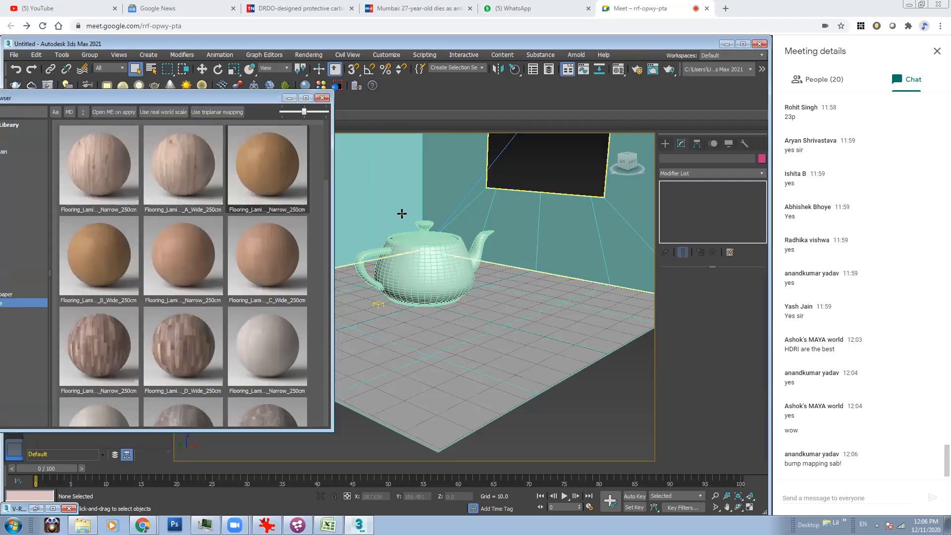
Load the floor's wood material into the Material Editor's red sample slot and open its enlarged preview beside the editor.
{"action": "key", "text": "m"}
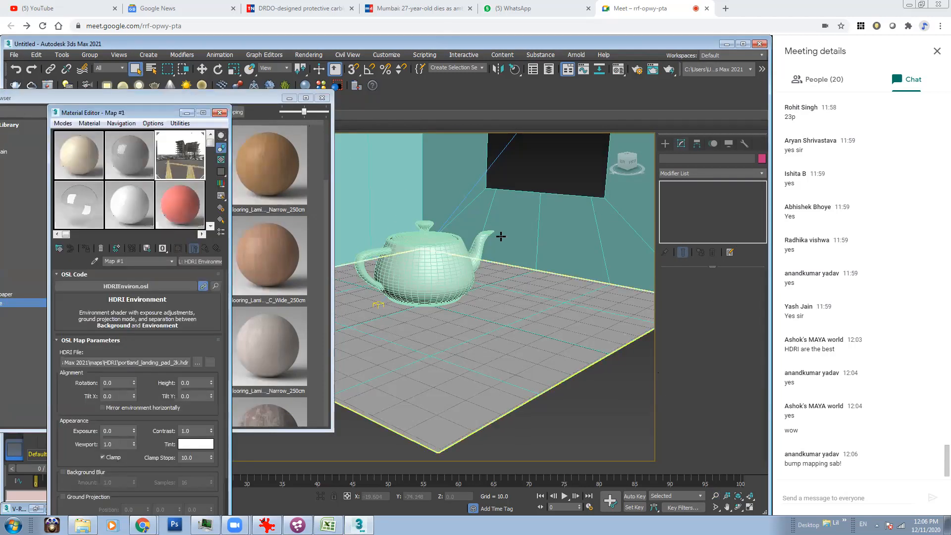
{"action": "left_click", "coordinate": [470, 334]}
{"action": "double_click", "coordinate": [190, 195]}
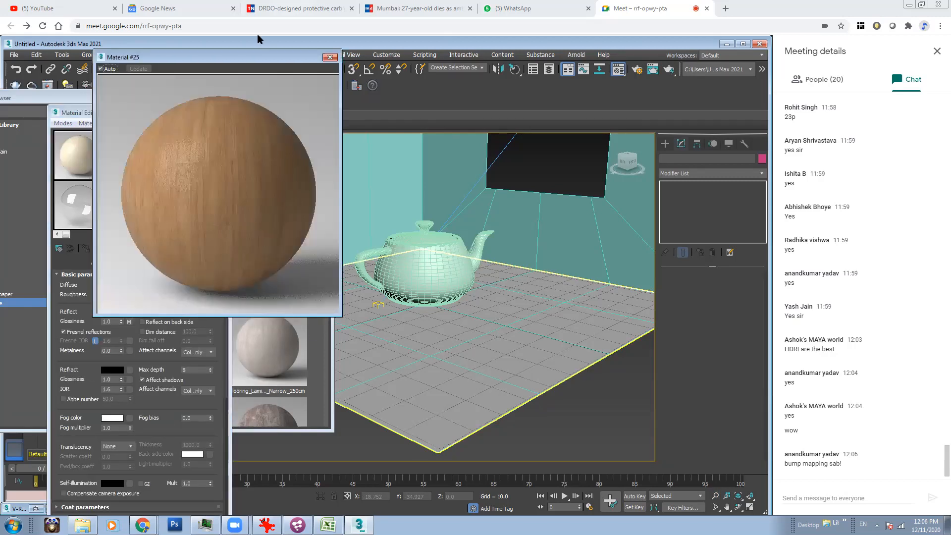
{"action": "left_click_drag", "start_coordinate": [211, 57], "coordinate": [355, 71]}
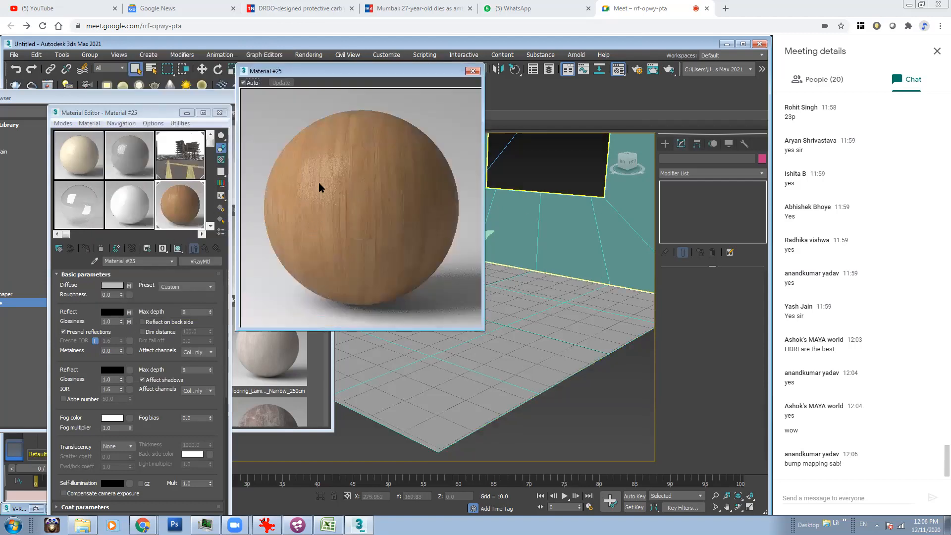
Set the Color Correction brightness of the reflection glossiness map to about 60.8, close the preview and return to the parent material.
{"action": "left_click", "coordinate": [129, 321]}
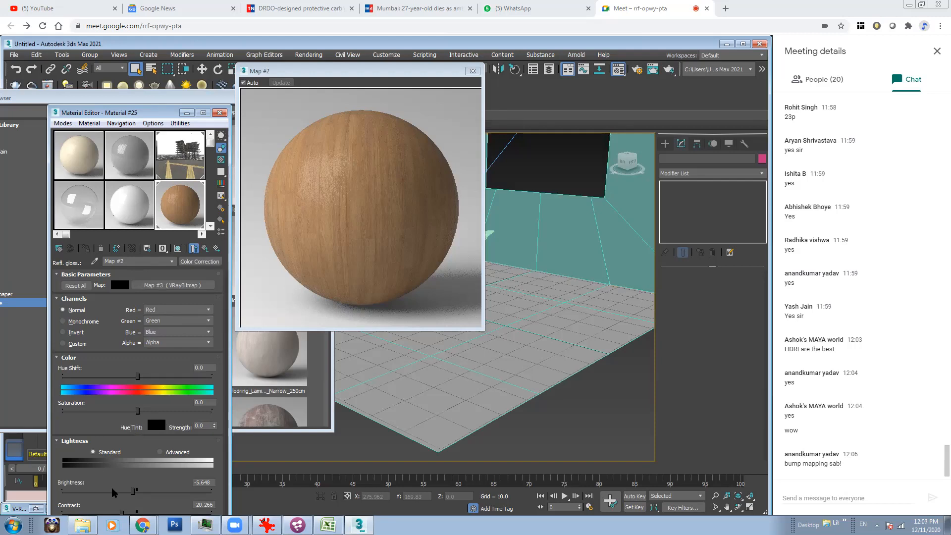
{"action": "left_click_drag", "start_coordinate": [134, 490], "coordinate": [114, 491]}
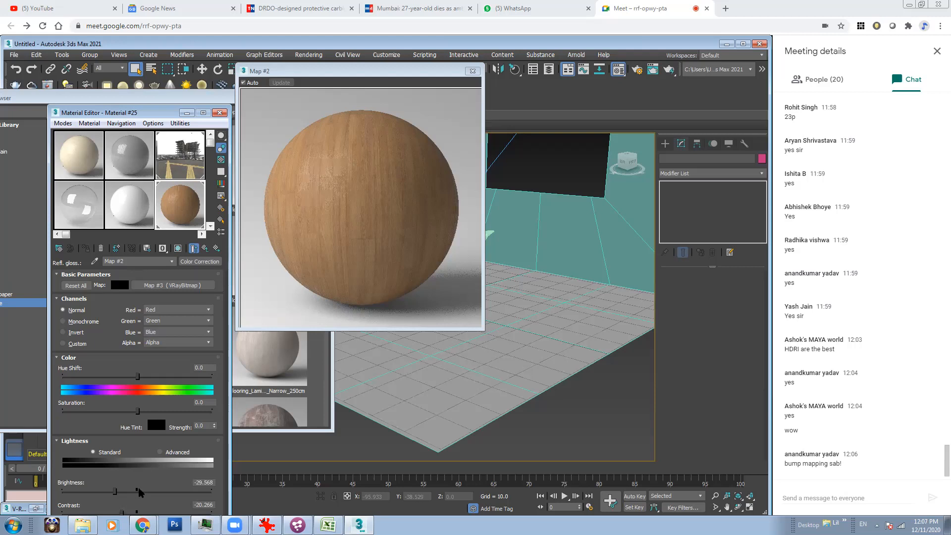
{"action": "left_click_drag", "start_coordinate": [136, 490], "coordinate": [183, 491]}
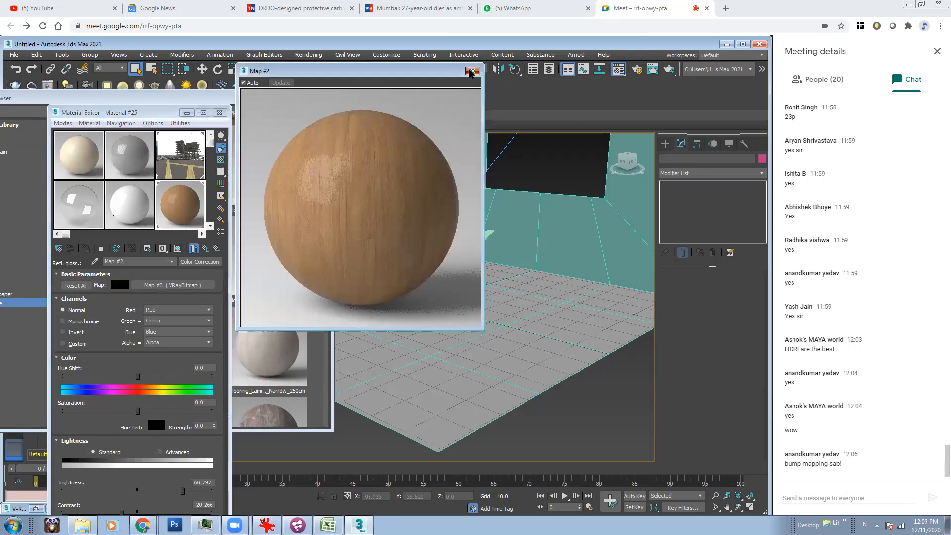
{"action": "left_click", "coordinate": [473, 70]}
{"action": "left_click", "coordinate": [206, 248]}
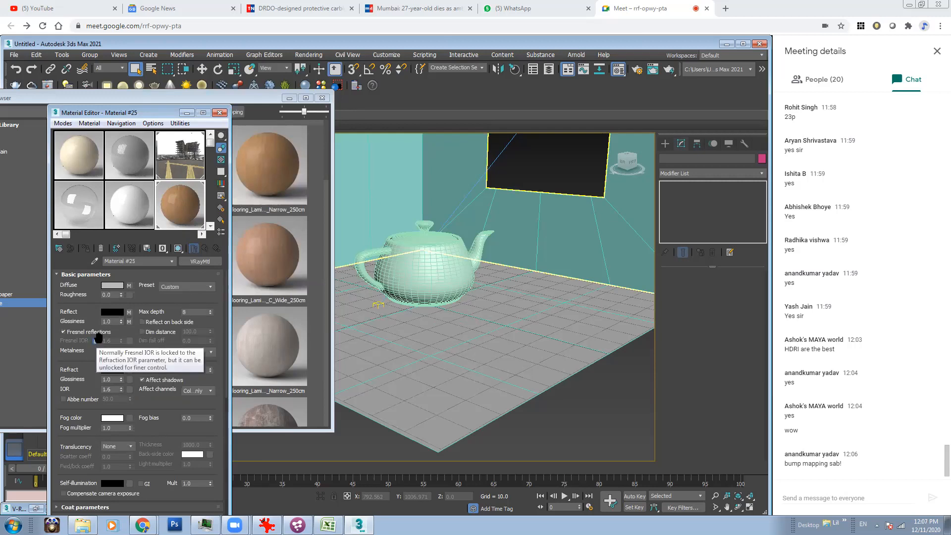
Unlock the floor material's Fresnel IOR, set it to 3.0 and check the reflection in the enlarged preview.
{"action": "left_click", "coordinate": [96, 340]}
{"action": "left_click", "coordinate": [112, 341]}
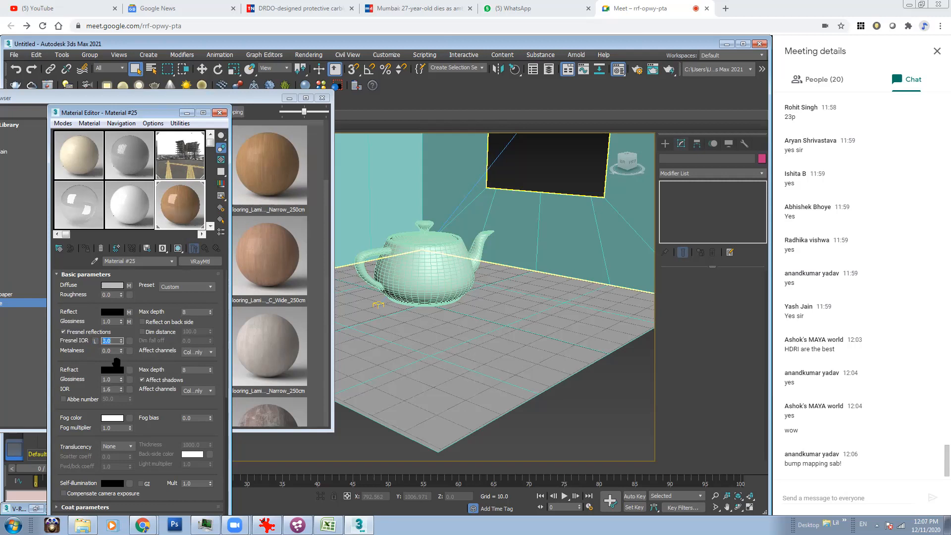
{"action": "double_click", "coordinate": [190, 212]}
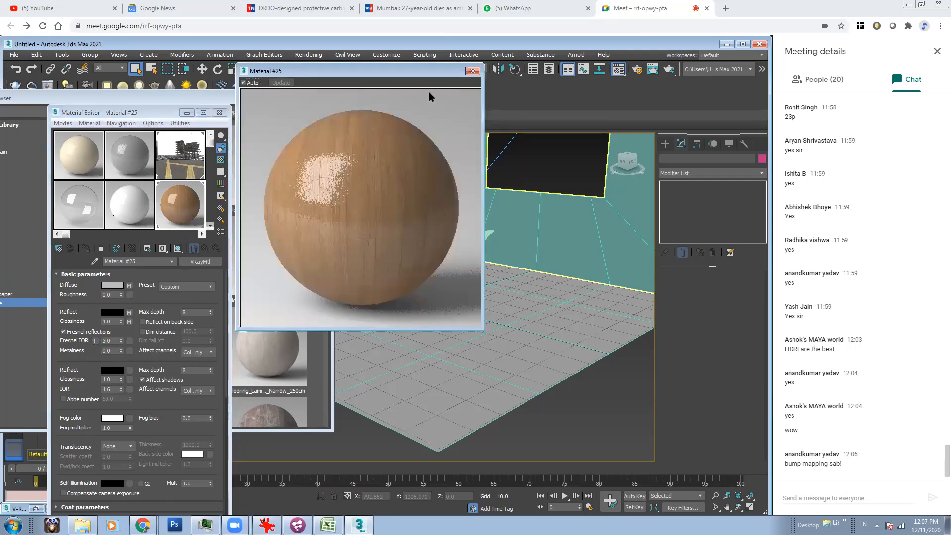
{"action": "left_click", "coordinate": [472, 71]}
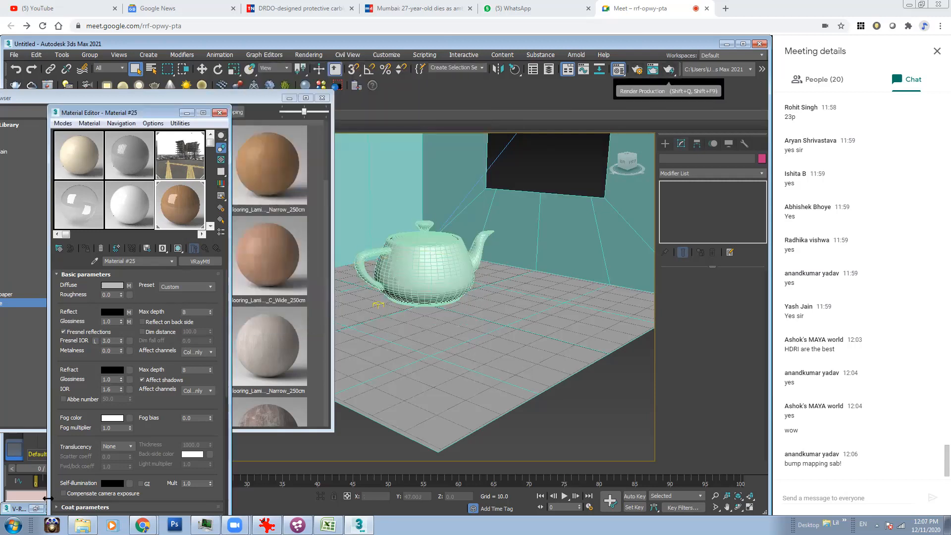
Move the Material Editor aside, start interactive rendering in the V-Ray Frame Buffer and inspect the floor around the teapot.
{"action": "left_click_drag", "start_coordinate": [168, 119], "coordinate": [282, 98]}
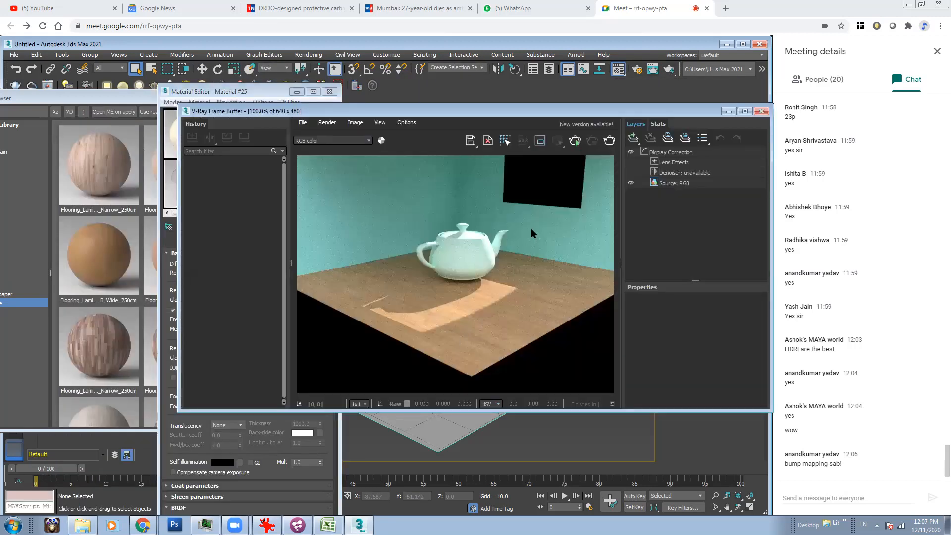
{"action": "left_click", "coordinate": [574, 141]}
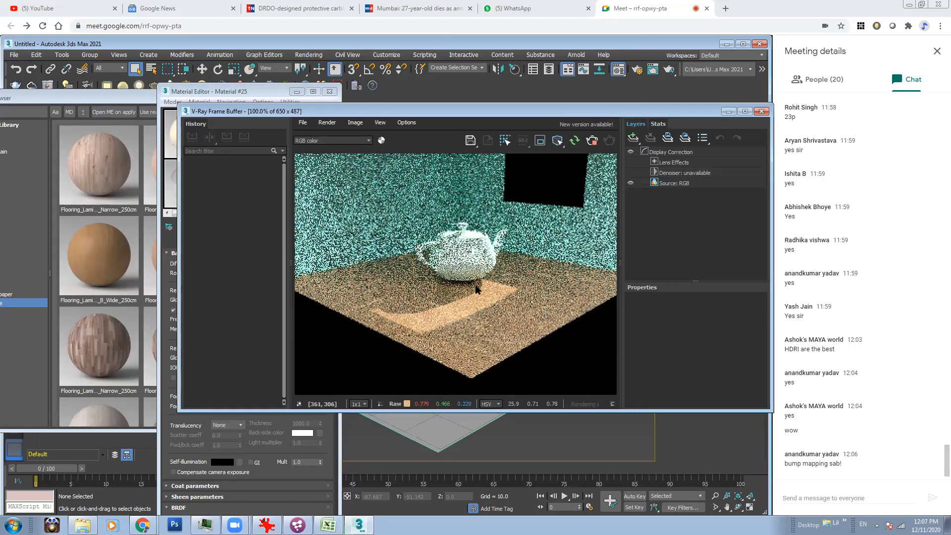
{"action": "scroll", "coordinate": [476, 284], "scroll_direction": "up", "scroll_amount": 1}
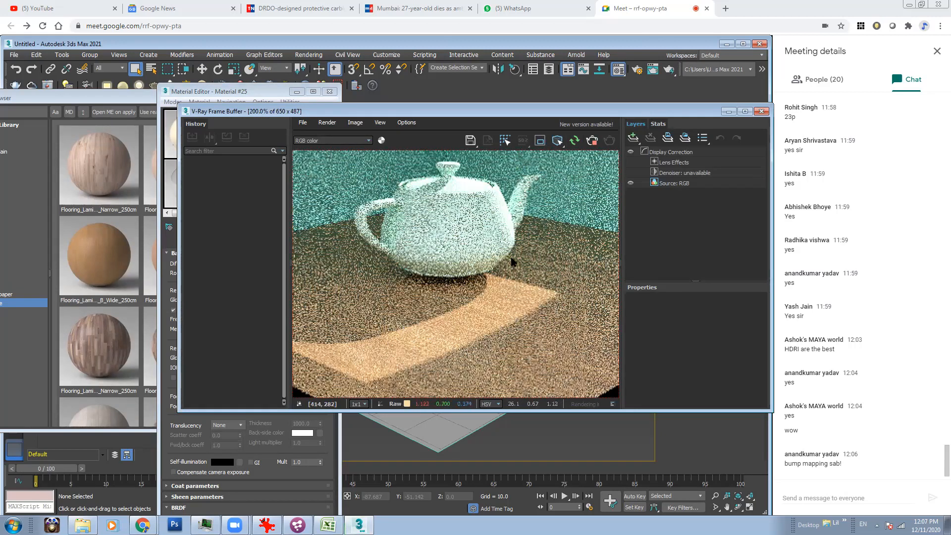
{"action": "scroll", "coordinate": [496, 347], "scroll_direction": "down", "scroll_amount": 1}
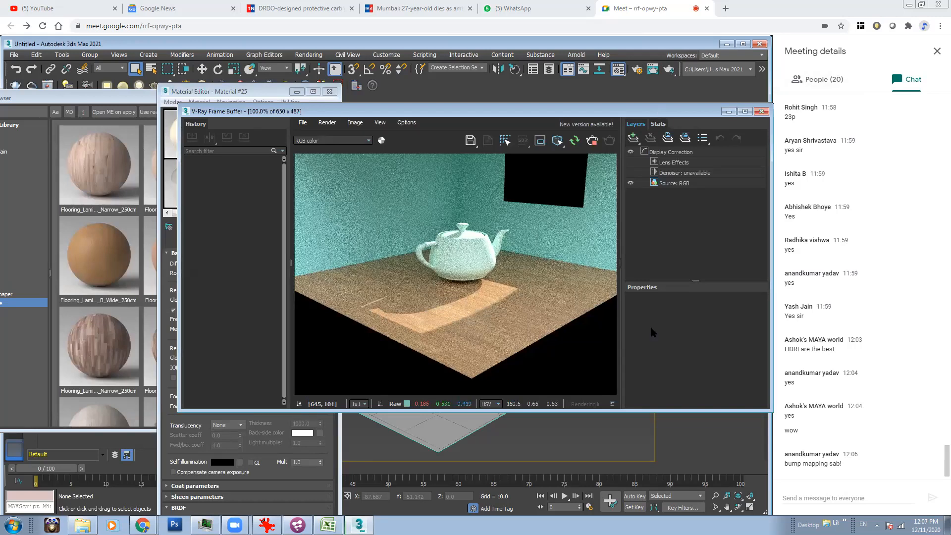
Select the floor plane, apply the dark mixed-plank narrow 250cm Flooring_Laminate material to it and check the floor in the frame buffer.
{"action": "left_click_drag", "start_coordinate": [659, 113], "coordinate": [651, 328]}
{"action": "left_click", "coordinate": [545, 303]}
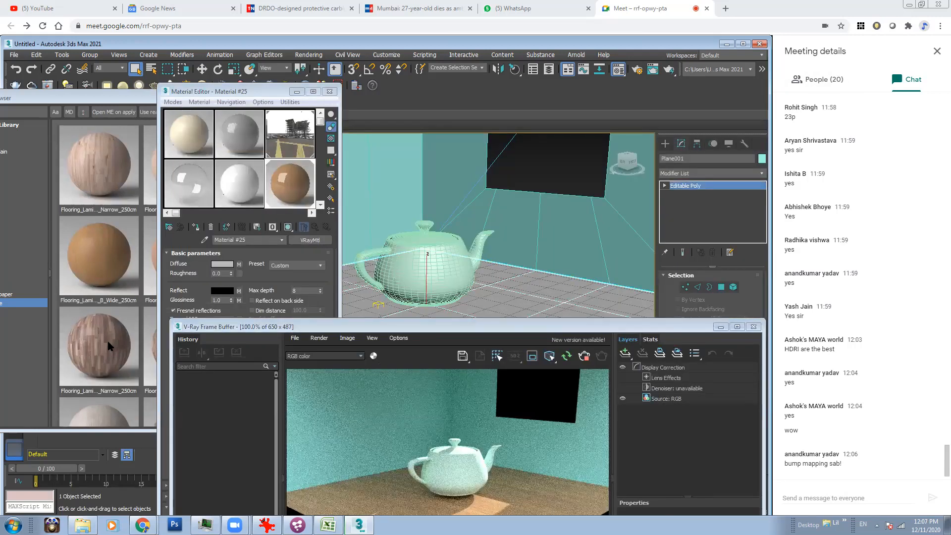
{"action": "left_click", "coordinate": [106, 336]}
{"action": "right_click", "coordinate": [103, 331]}
{"action": "left_click", "coordinate": [126, 365]}
{"action": "key", "text": "shift+q"}
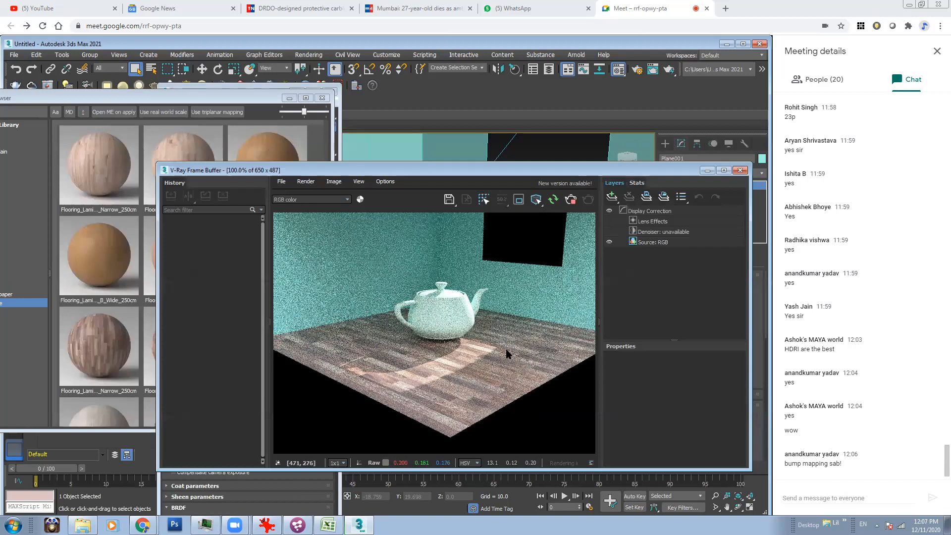
{"action": "scroll", "coordinate": [466, 304], "scroll_direction": "down", "scroll_amount": 1}
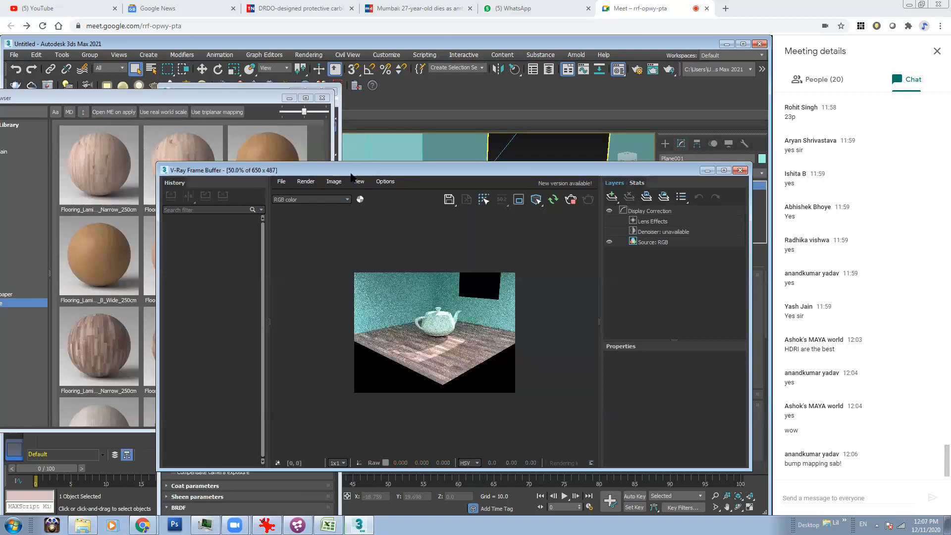
Move the frame buffer window clear of the teapot in the viewport and select the teapot.
{"action": "left_click_drag", "start_coordinate": [350, 176], "coordinate": [397, 240]}
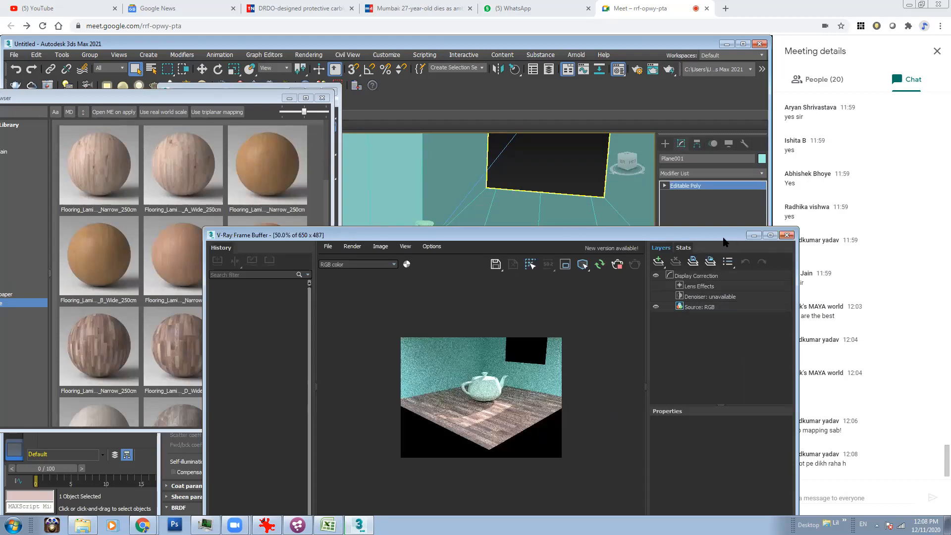
{"action": "left_click", "coordinate": [753, 235]}
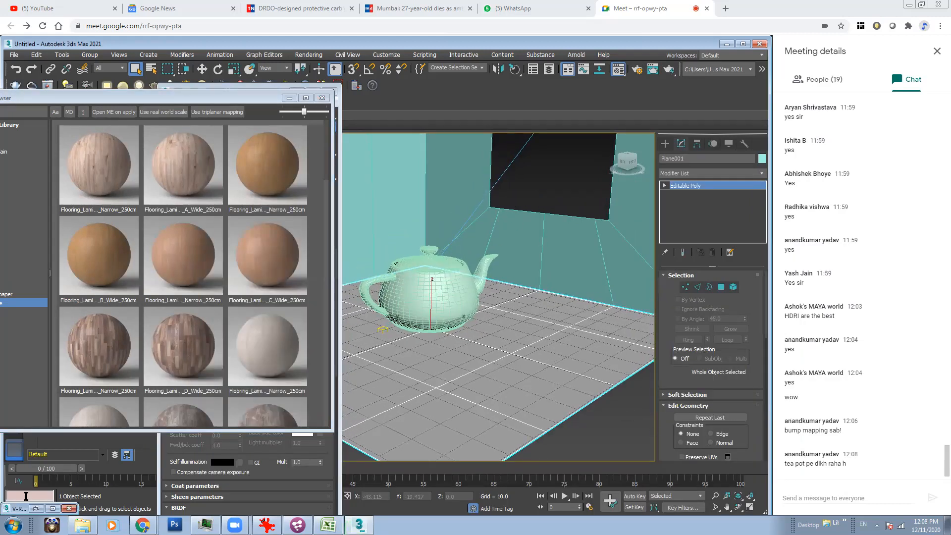
{"action": "left_click", "coordinate": [36, 508]}
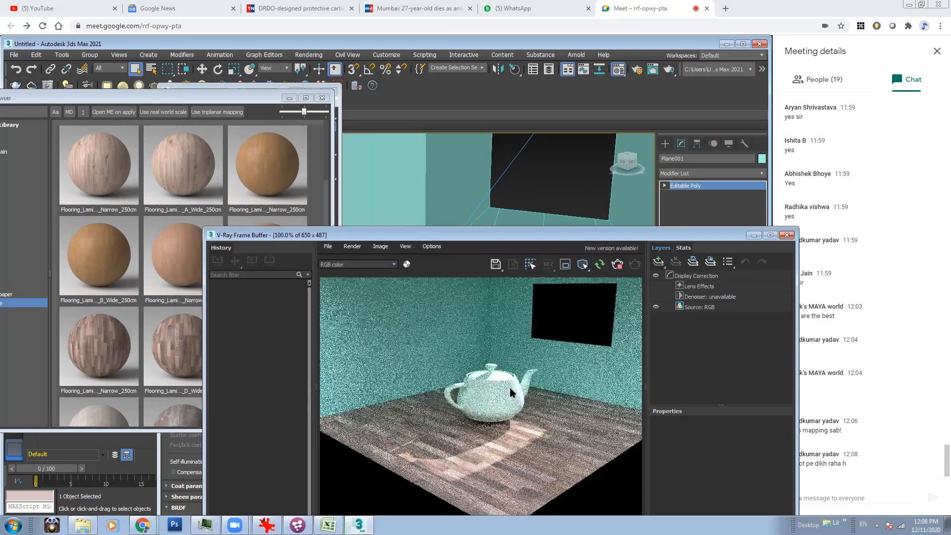
{"action": "left_click_drag", "start_coordinate": [396, 235], "coordinate": [404, 318]}
{"action": "left_click", "coordinate": [446, 286]}
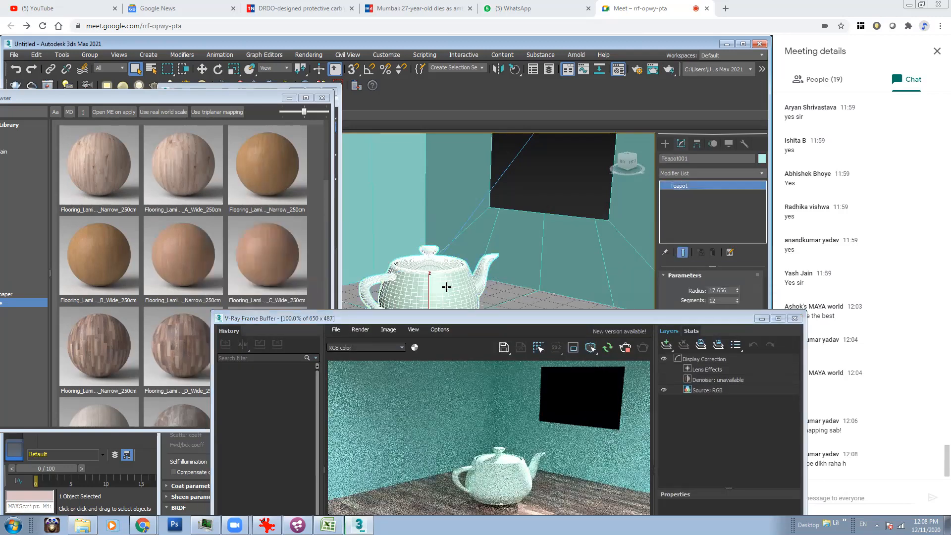
Narrow the frame buffer, show the Ceramic & Porcelain category of the V-Ray Material Library and arrange both windows to keep the teapot visible.
{"action": "left_click_drag", "start_coordinate": [805, 341], "coordinate": [672, 341]}
{"action": "left_click_drag", "start_coordinate": [537, 319], "coordinate": [574, 205]}
{"action": "left_click_drag", "start_coordinate": [163, 97], "coordinate": [269, 97]}
{"action": "left_click", "coordinate": [87, 152]}
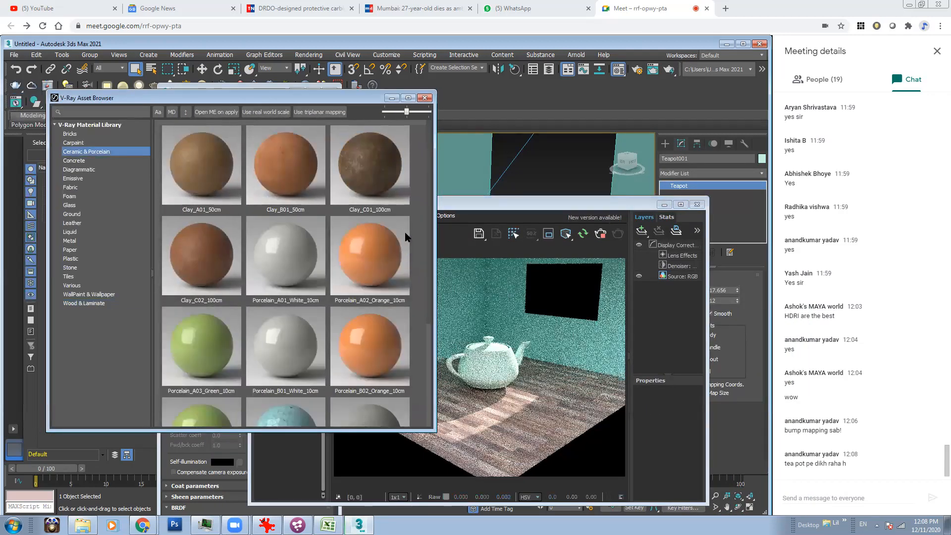
{"action": "left_click_drag", "start_coordinate": [320, 99], "coordinate": [245, 105]}
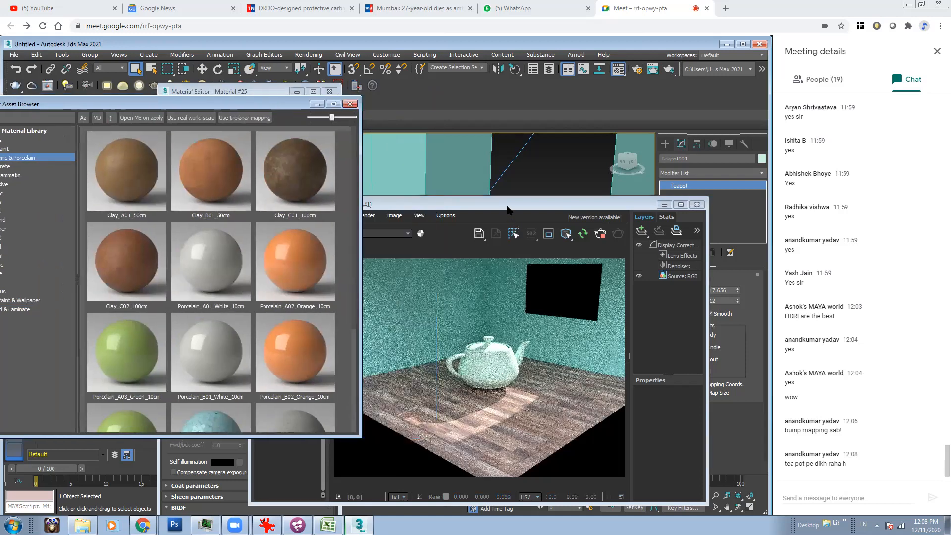
{"action": "left_click_drag", "start_coordinate": [507, 205], "coordinate": [516, 286]}
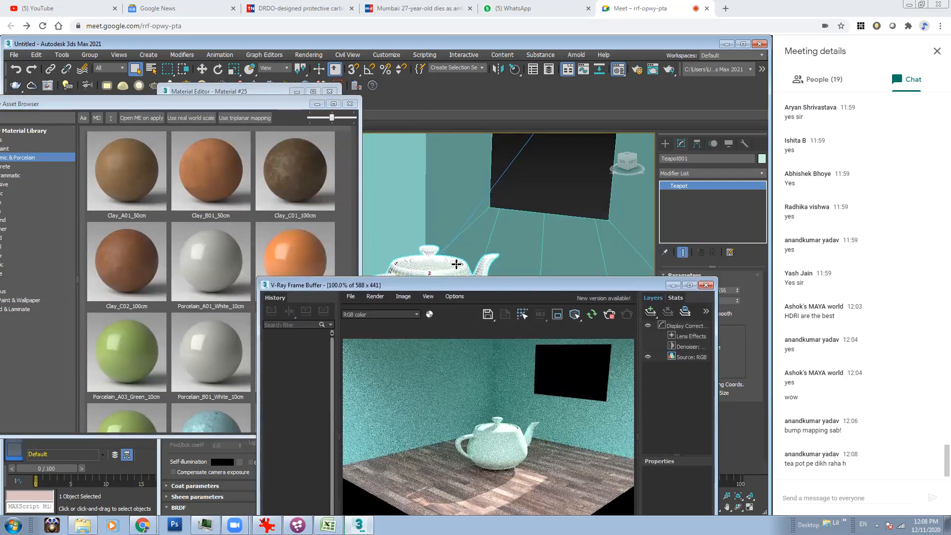
Apply the Porcelain_A02_Orange_10cm material to the selected teapot and inspect it closely in the interactive render.
{"action": "right_click", "coordinate": [293, 248]}
{"action": "left_click", "coordinate": [332, 276]}
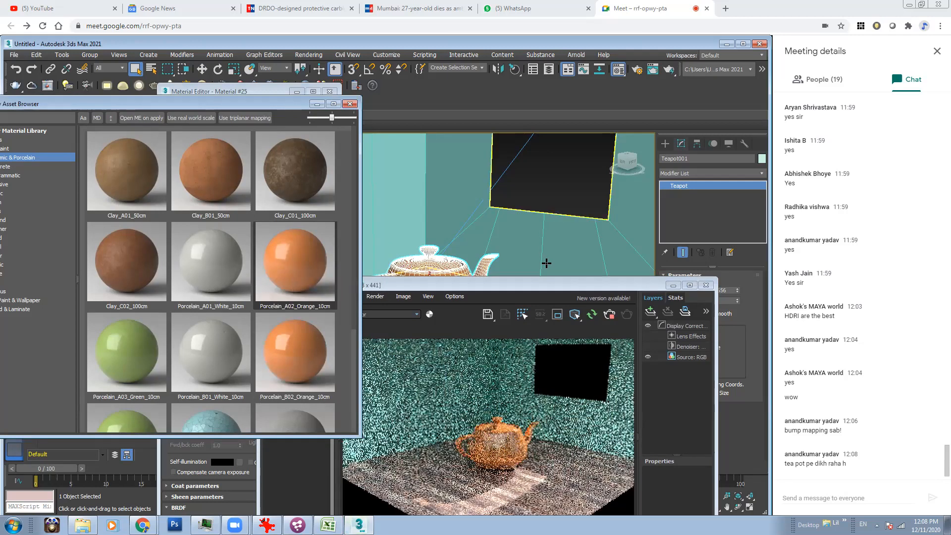
{"action": "left_click_drag", "start_coordinate": [548, 286], "coordinate": [561, 166]}
{"action": "scroll", "coordinate": [526, 309], "scroll_direction": "up", "scroll_amount": 1}
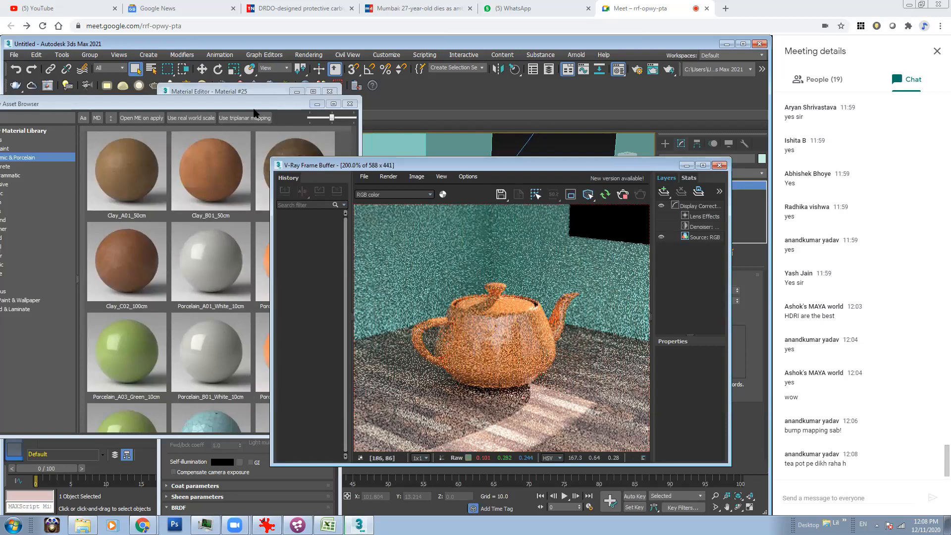
Apply the pale blue Porcelain_C01_20cm material to the selected teapot and bring the interactive render forward to check it.
{"action": "left_click", "coordinate": [241, 334]}
{"action": "scroll", "coordinate": [240, 335], "scroll_direction": "down", "scroll_amount": 3}
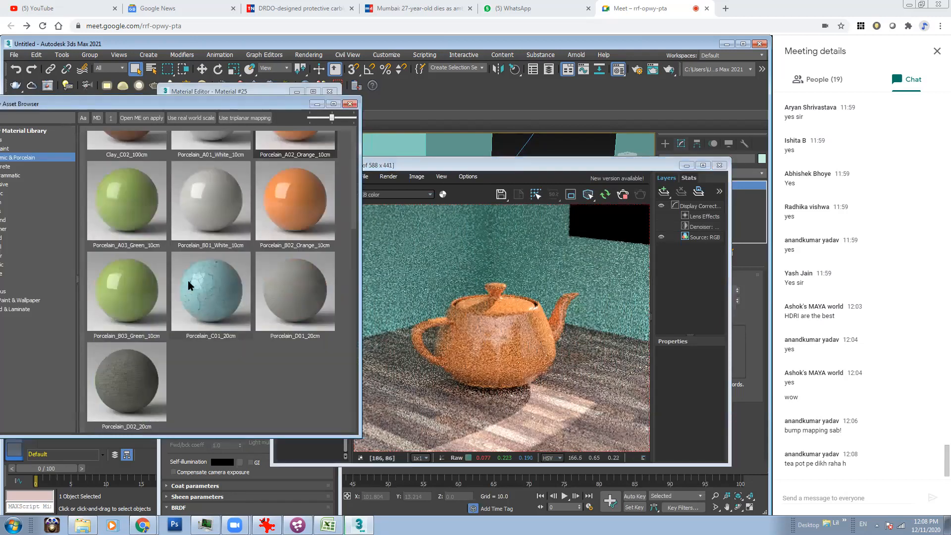
{"action": "right_click", "coordinate": [214, 287]}
{"action": "left_click", "coordinate": [262, 317]}
{"action": "left_click", "coordinate": [497, 332]}
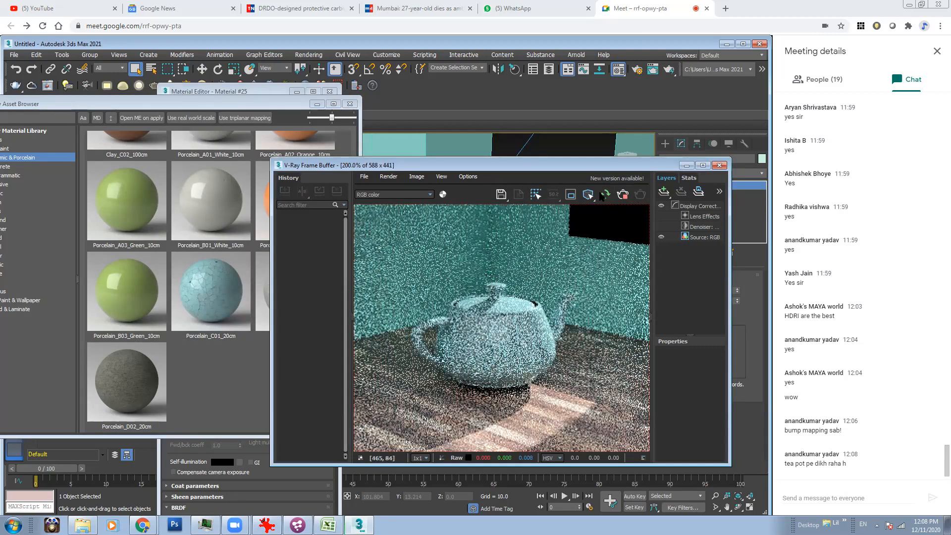
{"action": "left_click", "coordinate": [570, 195]}
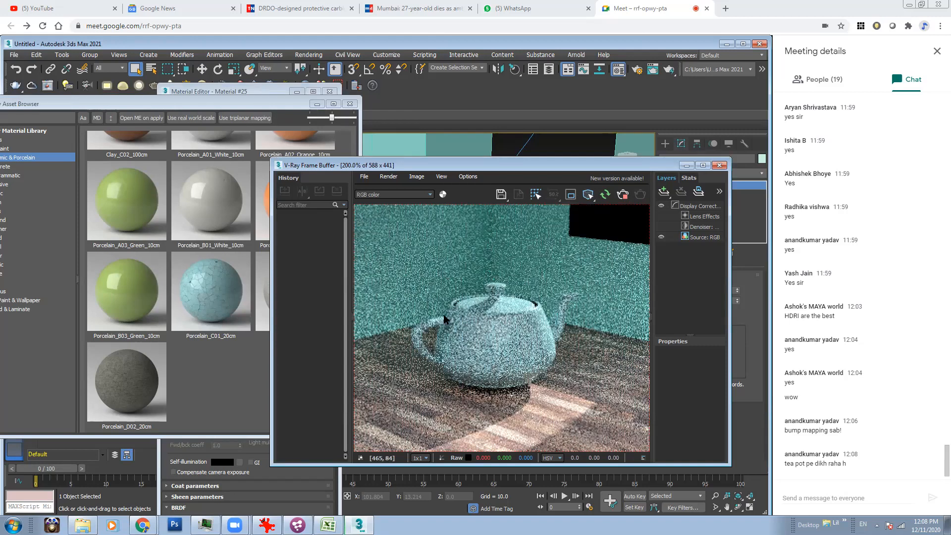
Limit rendering to a region around the teapot, and add a UVW Map modifier with Spherical mapping to the teapot.
{"action": "left_click_drag", "start_coordinate": [367, 244], "coordinate": [607, 411]}
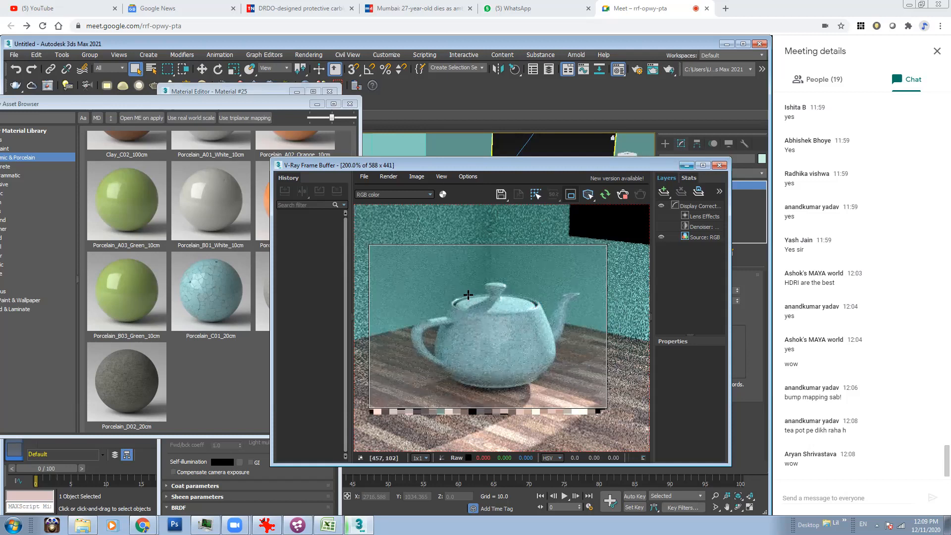
{"action": "left_click", "coordinate": [687, 165]}
{"action": "left_click", "coordinate": [761, 173]}
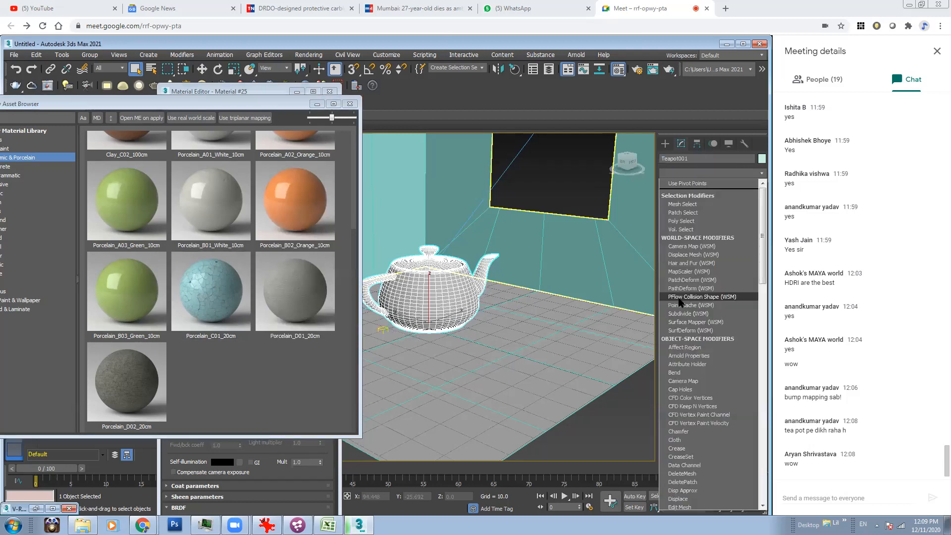
{"action": "type", "text": "uv"}
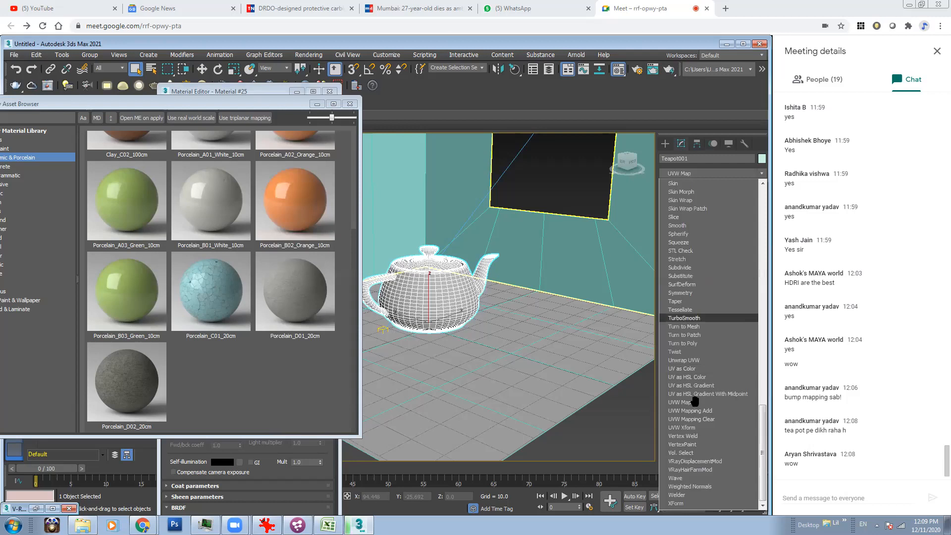
{"action": "left_click", "coordinate": [692, 402]}
{"action": "left_click", "coordinate": [703, 315]}
{"action": "left_click", "coordinate": [35, 507]}
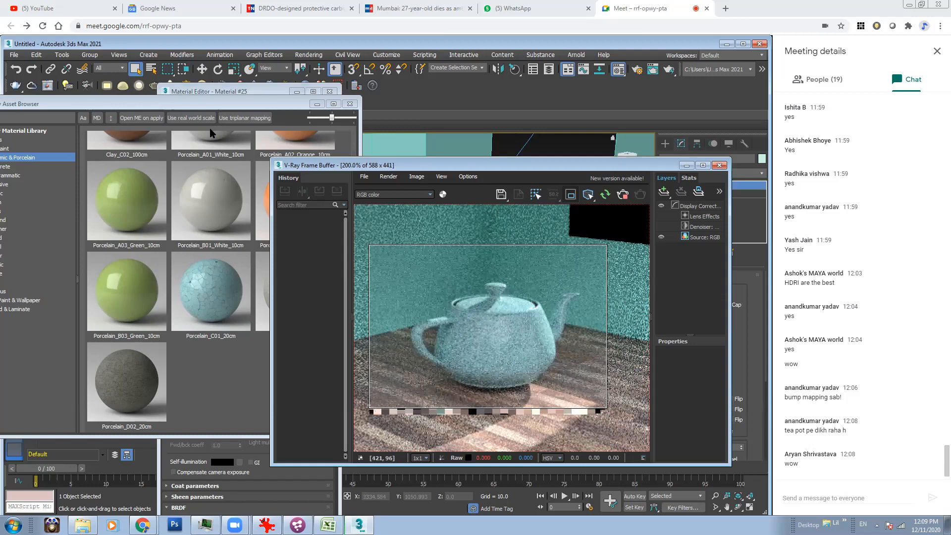
Apply the Bricks_Weathered_E01_1m material from the Bricks category to the room walls and check it in the full interactive render.
{"action": "left_click_drag", "start_coordinate": [134, 104], "coordinate": [238, 117]}
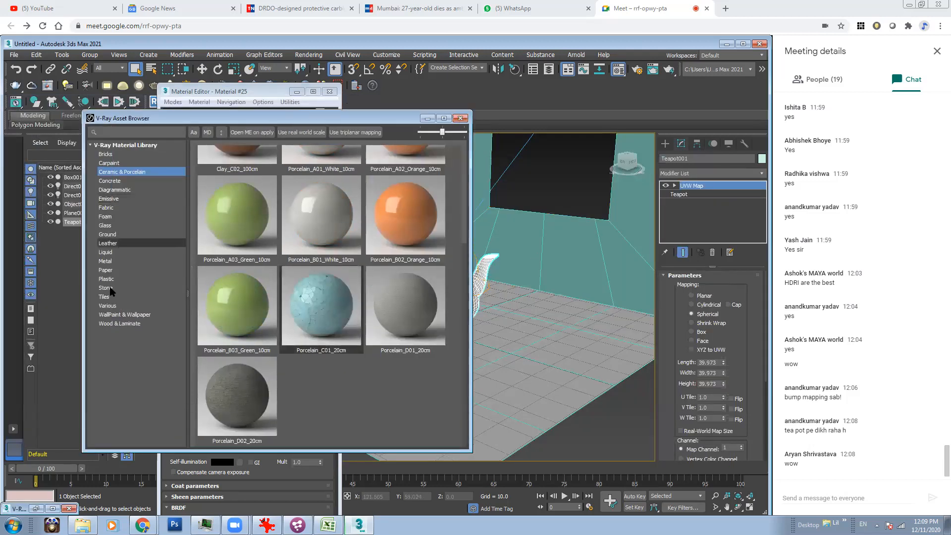
{"action": "left_click", "coordinate": [119, 155]}
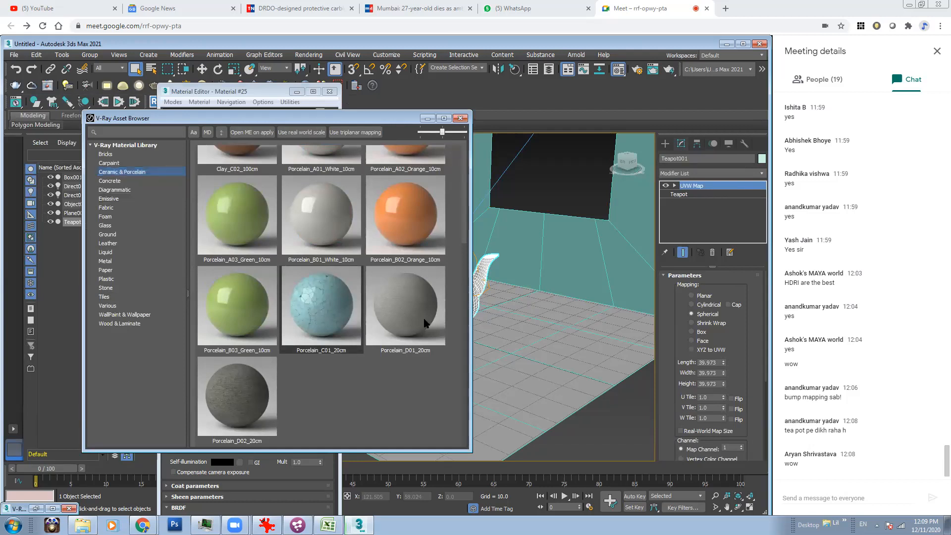
{"action": "scroll", "coordinate": [319, 296], "scroll_direction": "down", "scroll_amount": 5}
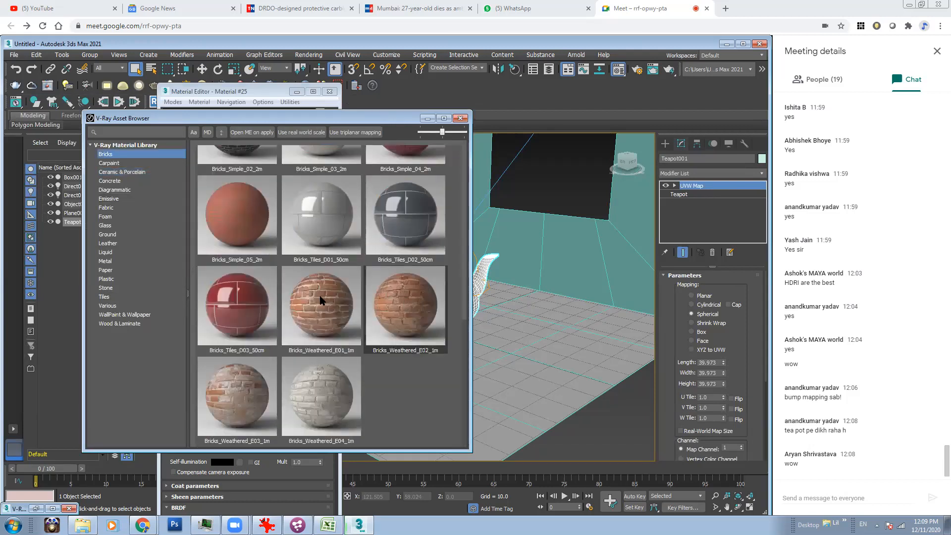
{"action": "left_click", "coordinate": [319, 299]}
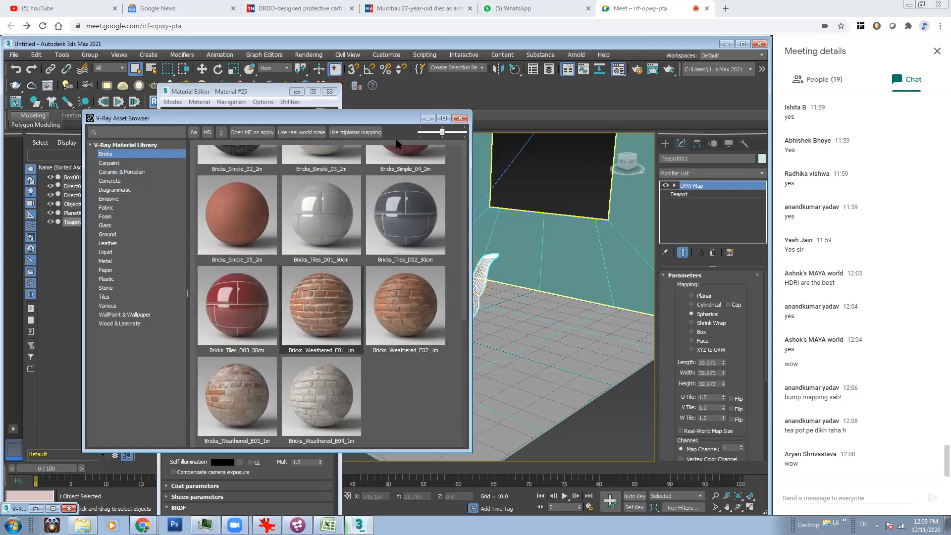
{"action": "left_click_drag", "start_coordinate": [392, 119], "coordinate": [322, 137]}
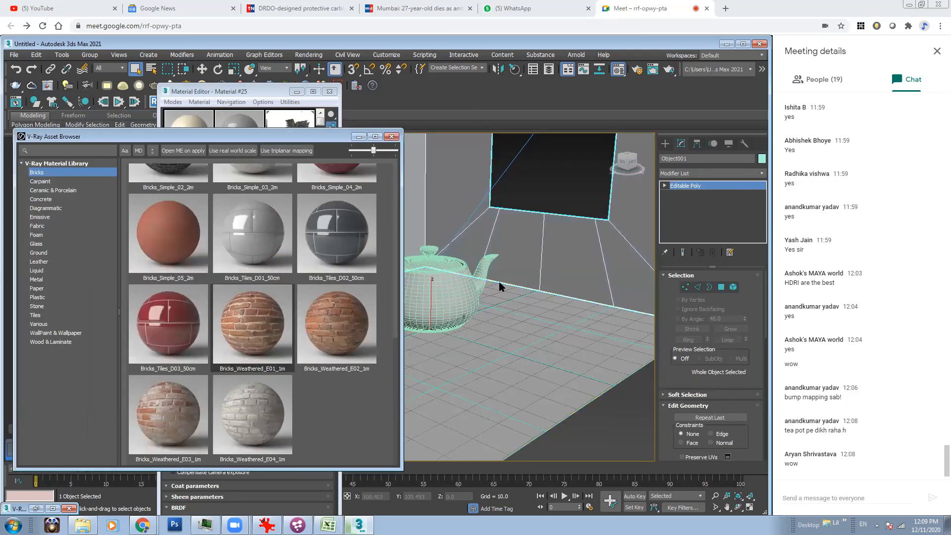
{"action": "key", "text": "shift+q"}
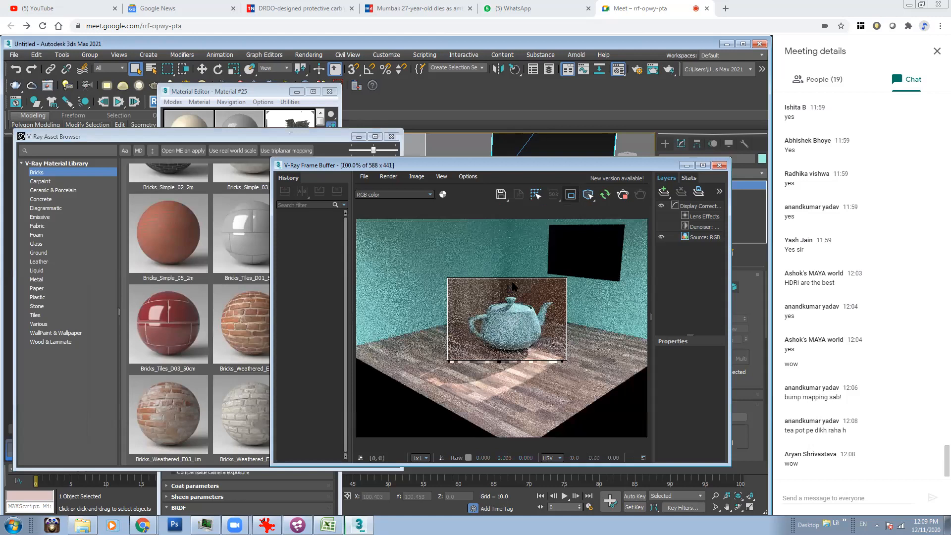
{"action": "scroll", "coordinate": [513, 286], "scroll_direction": "down", "scroll_amount": 1}
{"action": "scroll", "coordinate": [471, 269], "scroll_direction": "up", "scroll_amount": 1}
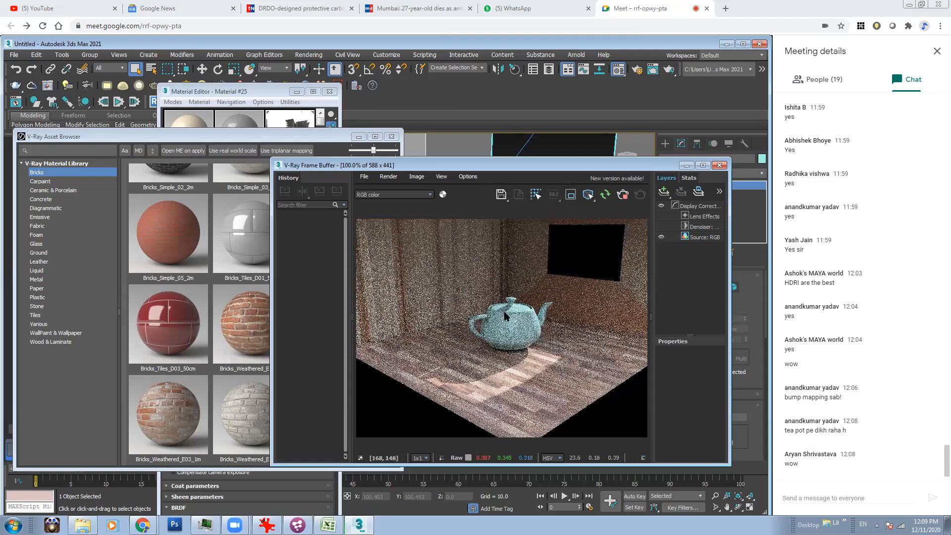
Add a UVW Map modifier with Box mapping to the room walls, keeping the modifier settings clear of the frame buffer.
{"action": "left_click_drag", "start_coordinate": [548, 167], "coordinate": [415, 221]}
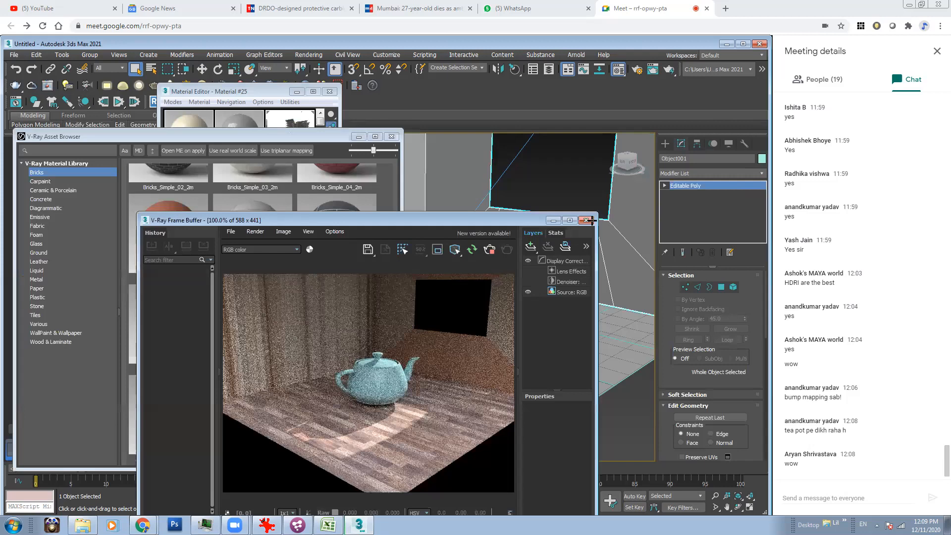
{"action": "left_click_drag", "start_coordinate": [593, 220], "coordinate": [602, 241]}
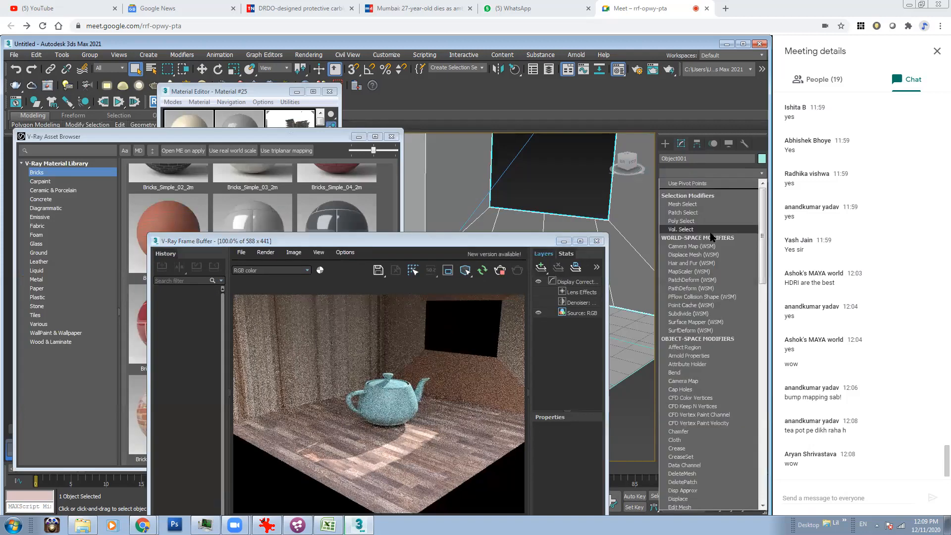
{"action": "type", "text": "uvw"}
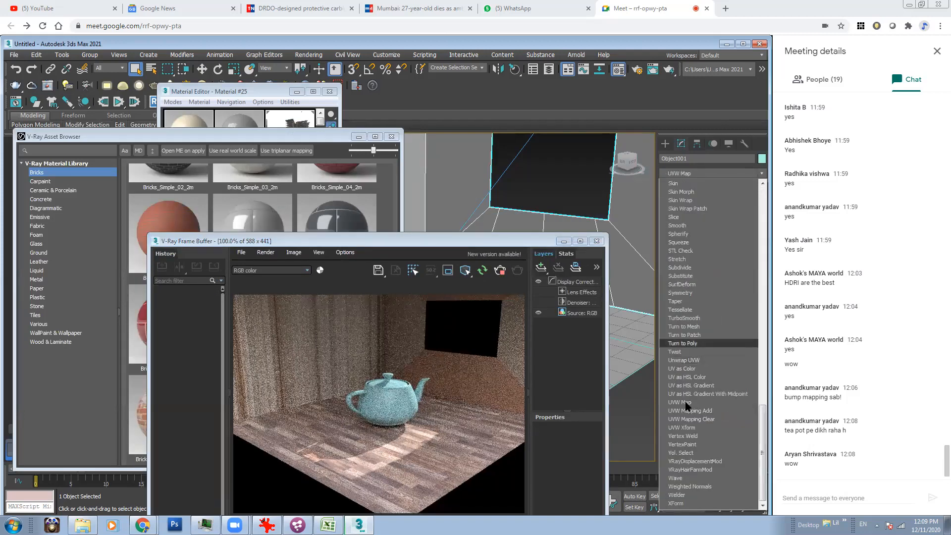
{"action": "left_click", "coordinate": [686, 403]}
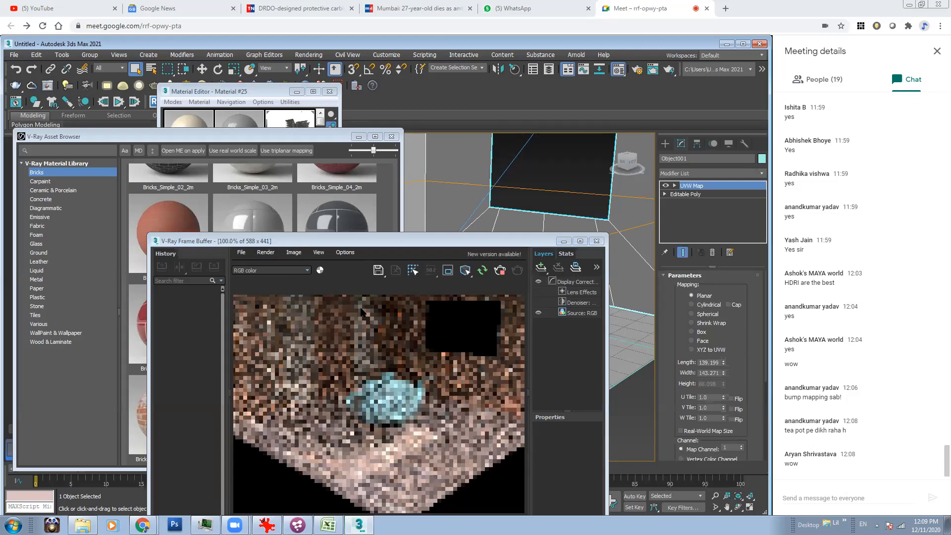
{"action": "left_click", "coordinate": [701, 332]}
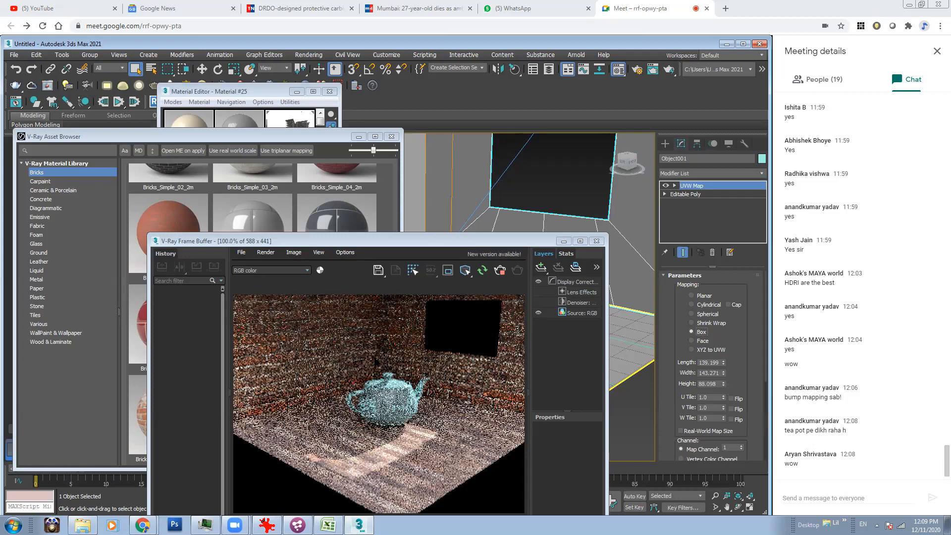
Try a U and V tiling of 3 for the brick mapping on the room walls.
{"action": "left_click", "coordinate": [691, 394]}
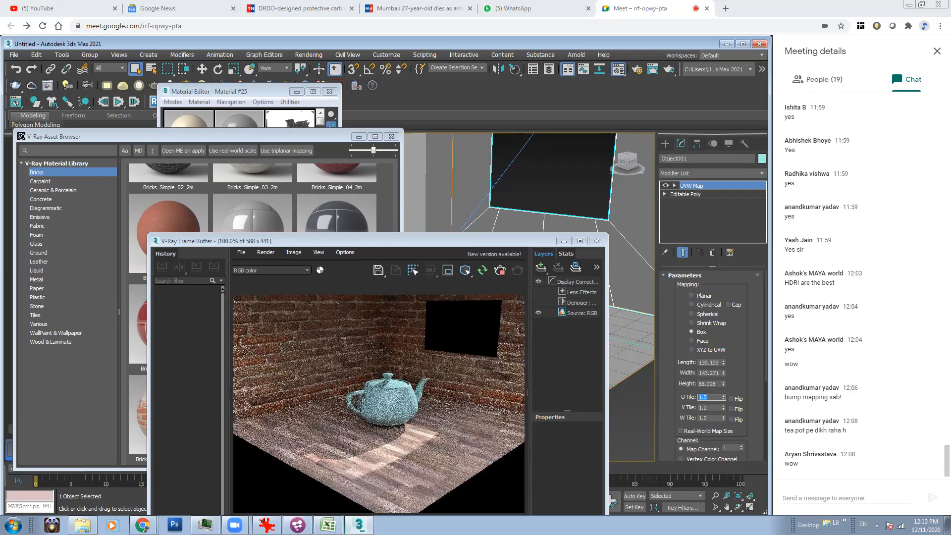
{"action": "type", "text": "3"}
{"action": "key", "text": "Return"}
{"action": "key", "text": "Tab"}
{"action": "type", "text": "3"}
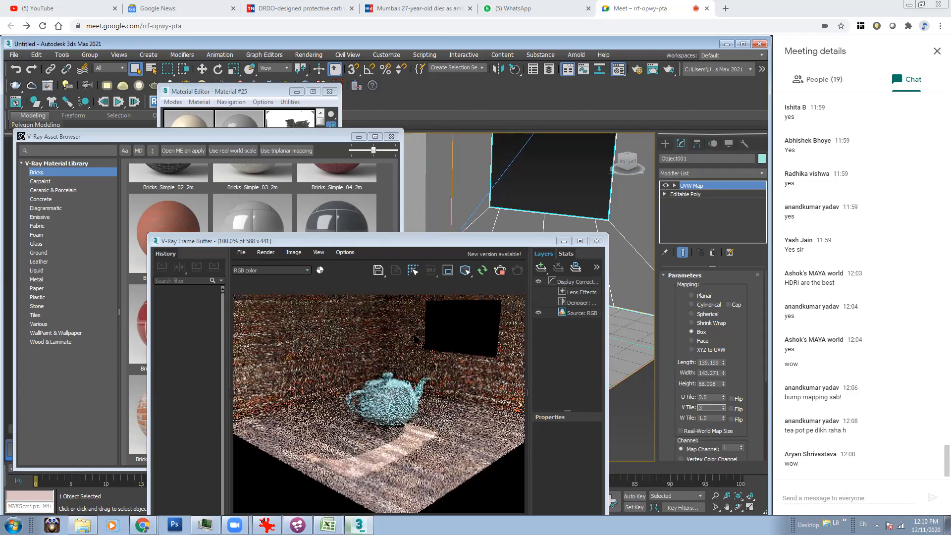
{"action": "key", "text": "Return"}
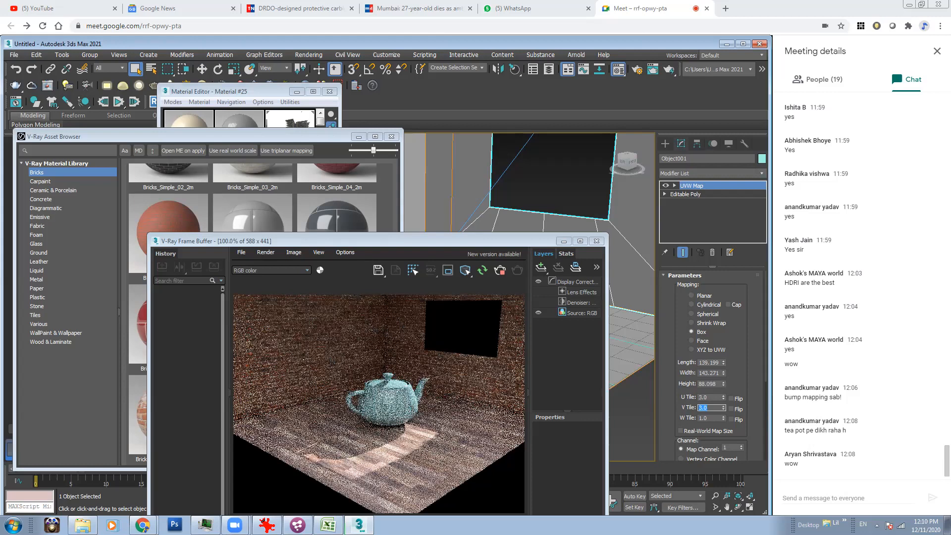
Set the U and V tiling of the walls' brick mapping to 2 and move the frame buffer clear of the teapot.
{"action": "key", "text": "shift+Tab"}
{"action": "type", "text": "2"}
{"action": "key", "text": "Tab"}
{"action": "type", "text": "2"}
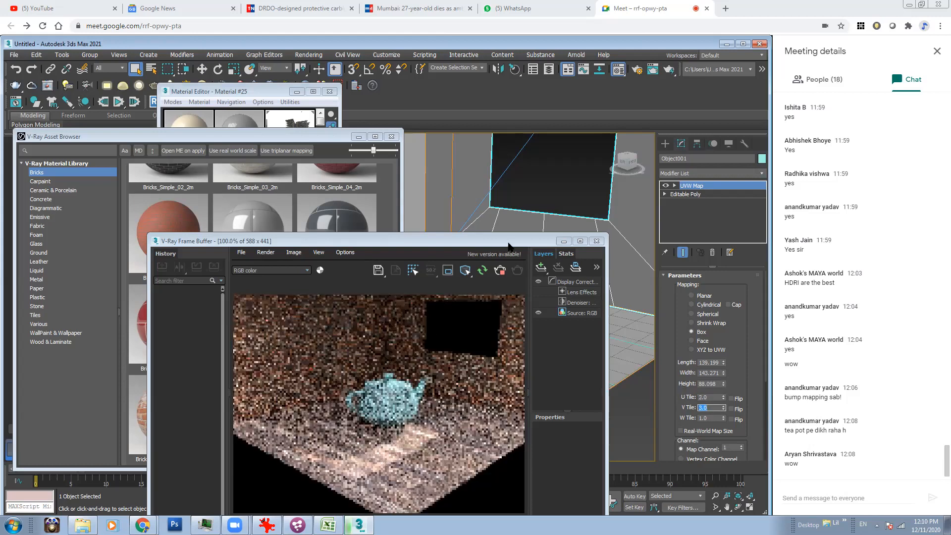
{"action": "key", "text": "Return"}
{"action": "left_click_drag", "start_coordinate": [340, 236], "coordinate": [36, 210]}
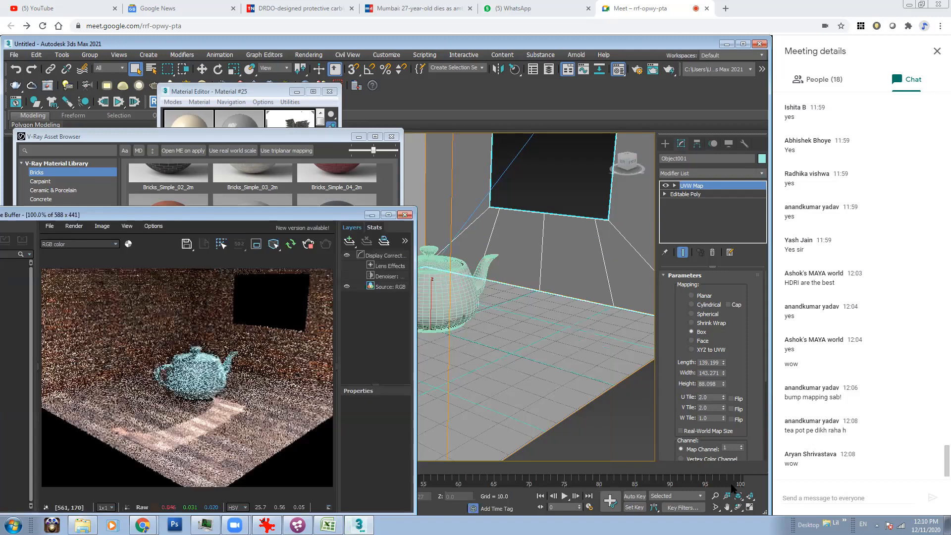
Create a Sphere-type VRayLight with a radius of about 9.8 on the floor beside the teapot.
{"action": "left_click", "coordinate": [738, 506]}
{"action": "left_click_drag", "start_coordinate": [547, 329], "coordinate": [543, 294]}
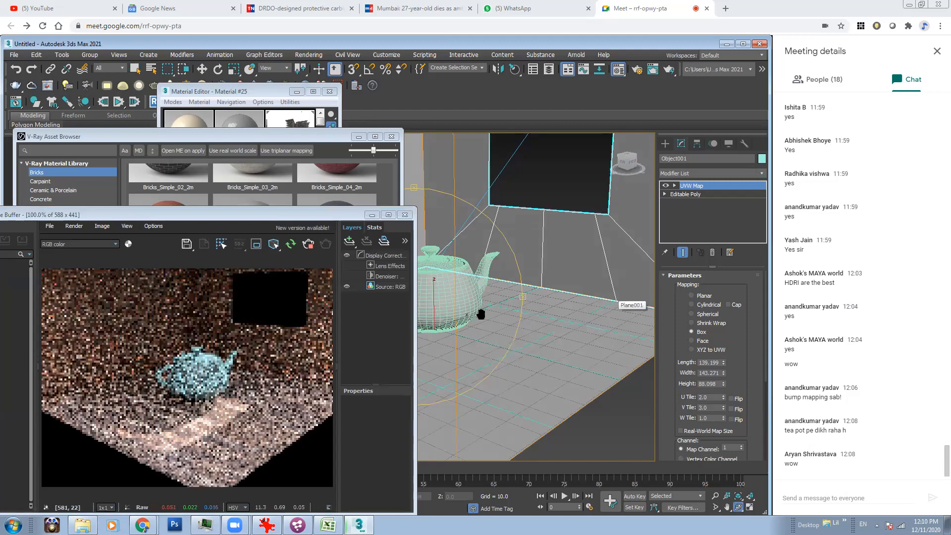
{"action": "left_click_drag", "start_coordinate": [483, 275], "coordinate": [480, 299]}
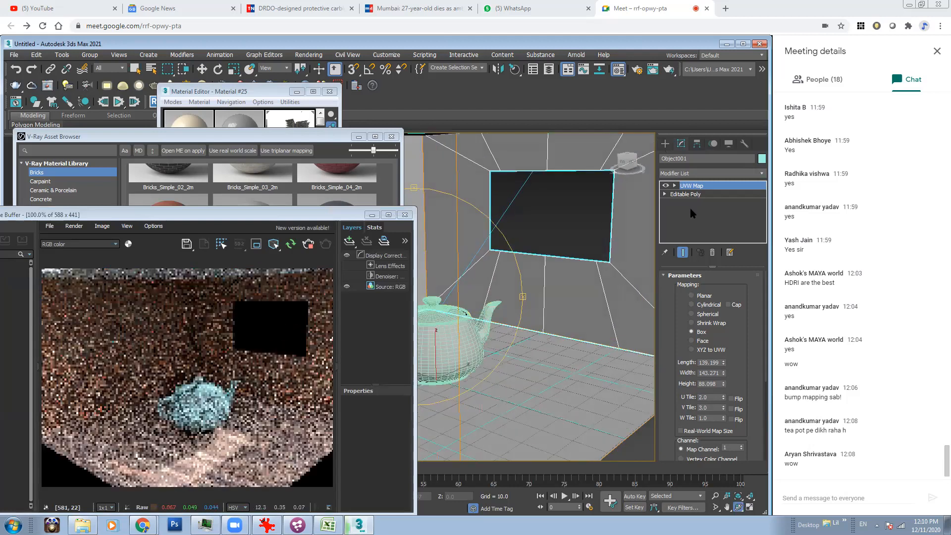
{"action": "left_click", "coordinate": [665, 143]}
{"action": "left_click", "coordinate": [685, 157]}
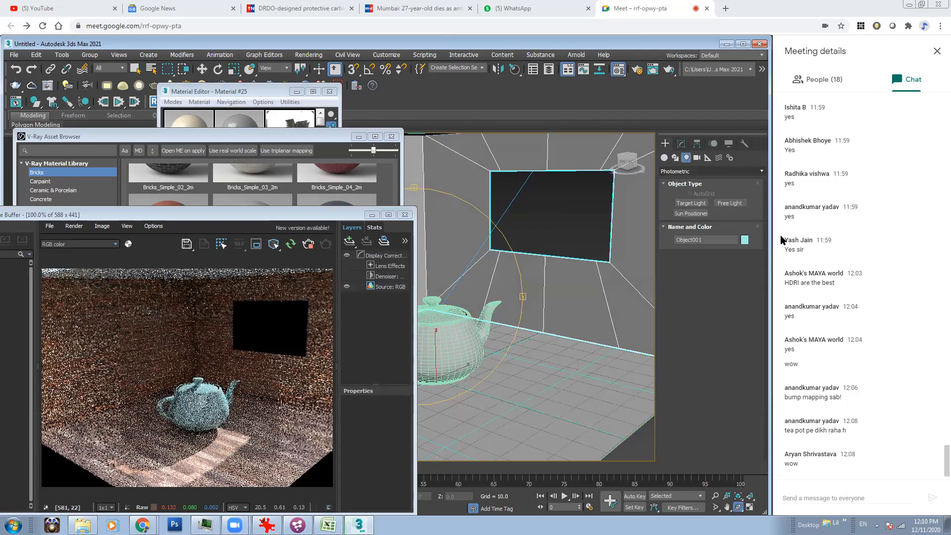
{"action": "left_click", "coordinate": [712, 171]}
{"action": "left_click", "coordinate": [716, 198]}
{"action": "left_click", "coordinate": [693, 205]}
{"action": "left_click", "coordinate": [729, 269]}
{"action": "left_click", "coordinate": [729, 290]}
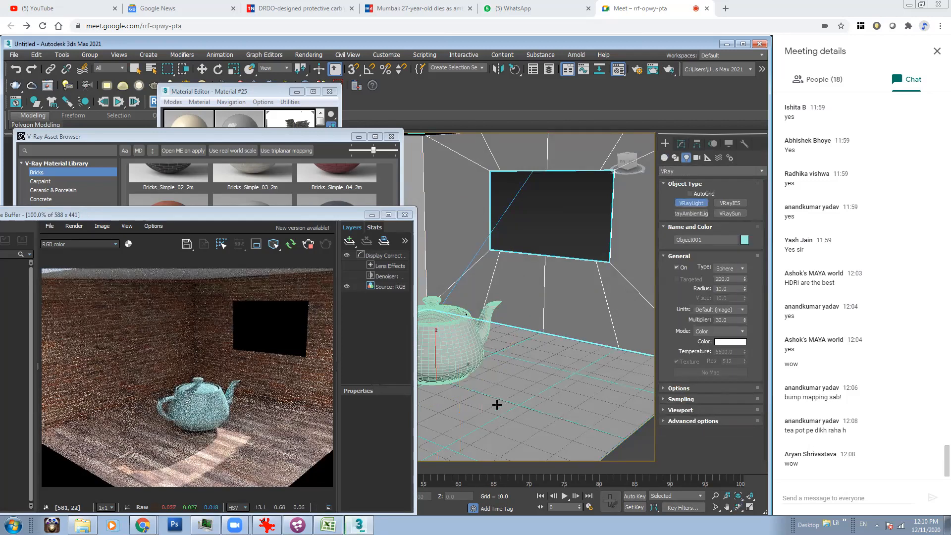
{"action": "left_click_drag", "start_coordinate": [478, 399], "coordinate": [497, 405]}
Raise the sphere light to a height of about 57.7 and shift it toward the room's back corner.
{"action": "key", "text": "w"}
{"action": "left_click_drag", "start_coordinate": [478, 370], "coordinate": [489, 273]}
{"action": "mouse_move", "coordinate": [461, 222]}
{"action": "left_mouse_down"}
{"action": "mouse_move", "coordinate": [472, 221]}
{"action": "mouse_move", "coordinate": [400, 205]}
{"action": "mouse_move", "coordinate": [447, 217]}
{"action": "left_mouse_up"}
{"action": "middle_click_drag", "start_coordinate": [447, 189], "coordinate": [510, 200]}
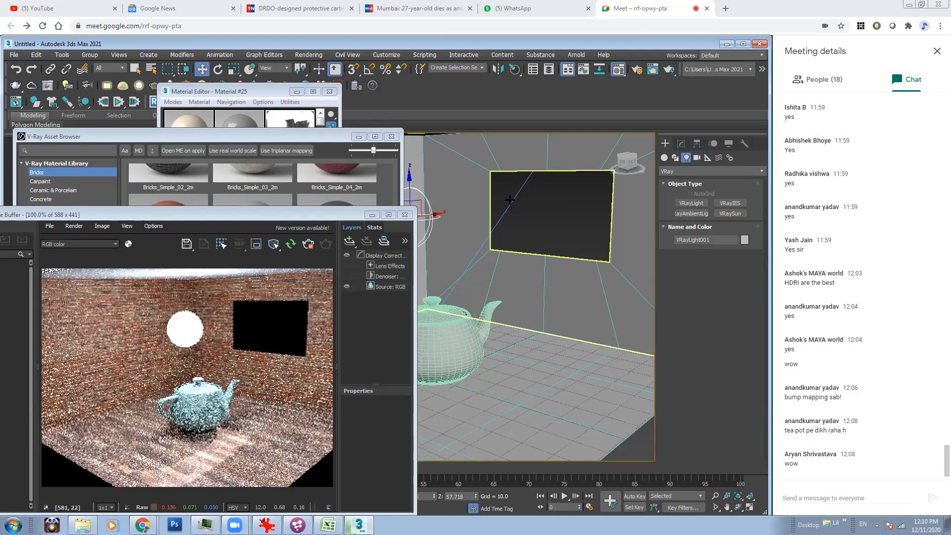
{"action": "left_click_drag", "start_coordinate": [429, 212], "coordinate": [426, 210]}
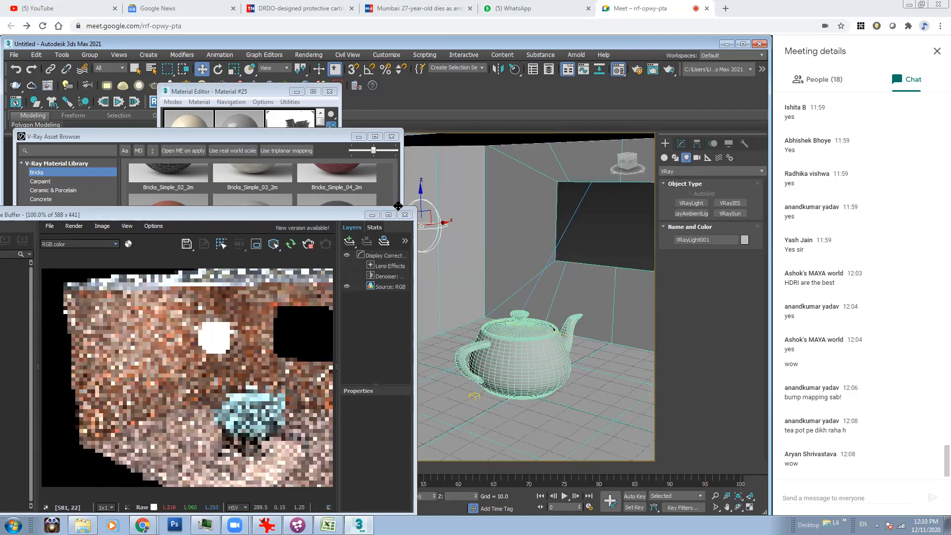
Examine the brick wall lit by the sphere light up close in the interactive render.
{"action": "middle_click_drag", "start_coordinate": [483, 217], "coordinate": [500, 222]}
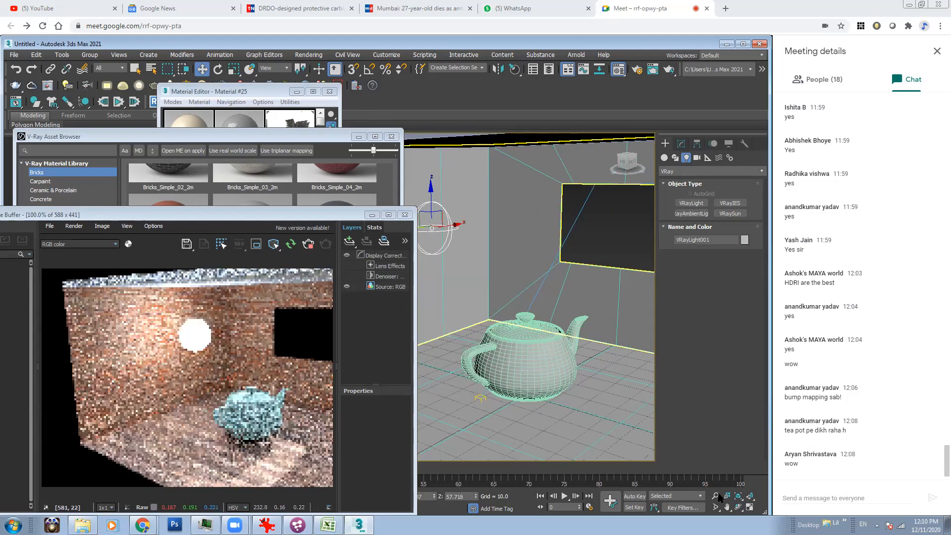
{"action": "key", "text": "z"}
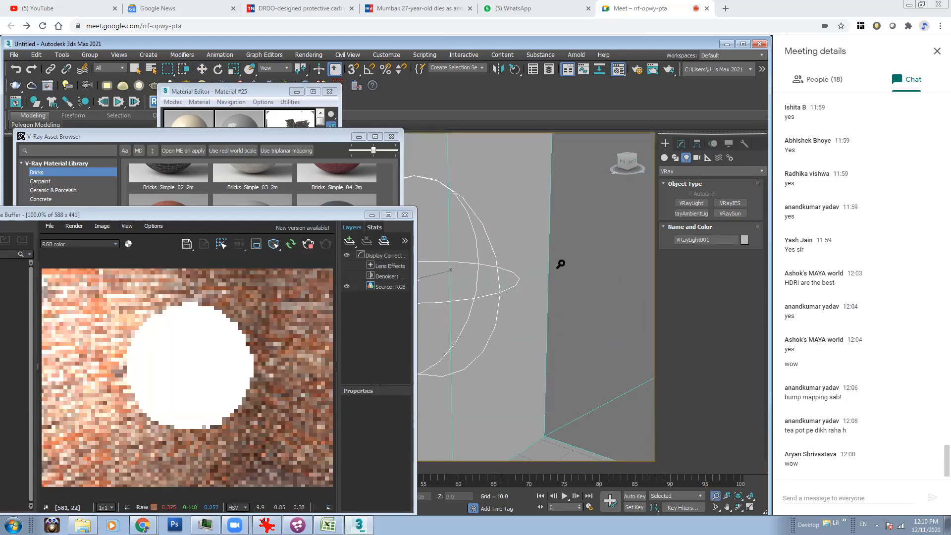
{"action": "left_click", "coordinate": [738, 507]}
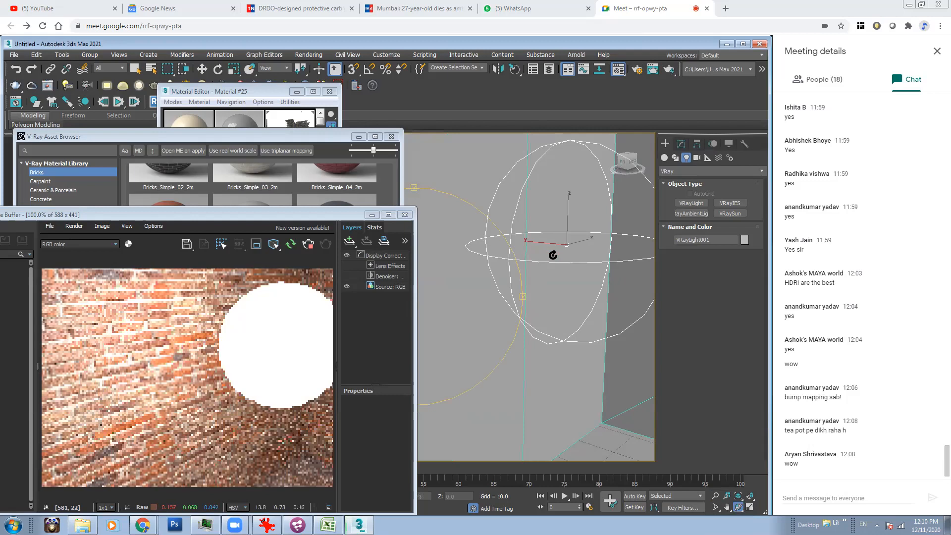
{"action": "left_click", "coordinate": [301, 94]}
{"action": "left_click_drag", "start_coordinate": [256, 169], "coordinate": [256, 171]}
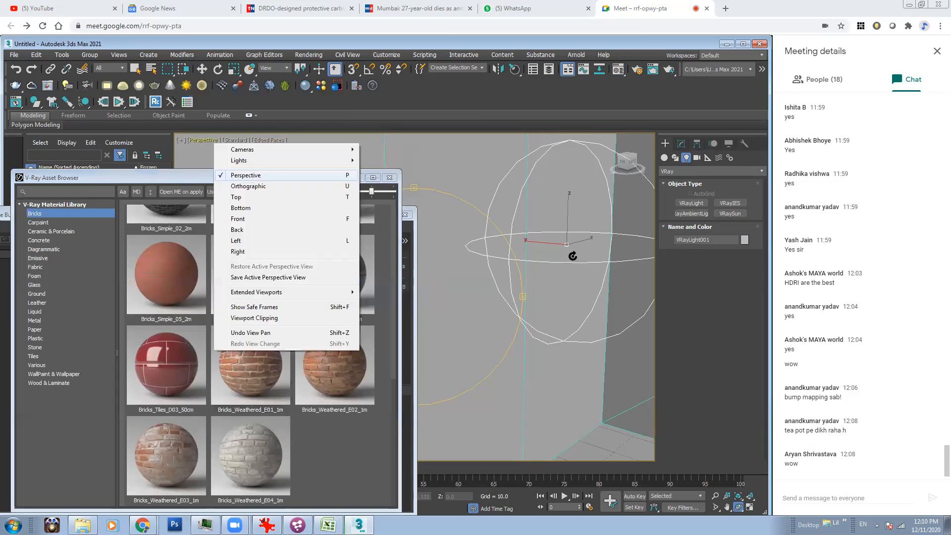
{"action": "middle_click_drag", "start_coordinate": [569, 257], "coordinate": [559, 250], "text": "alt"}
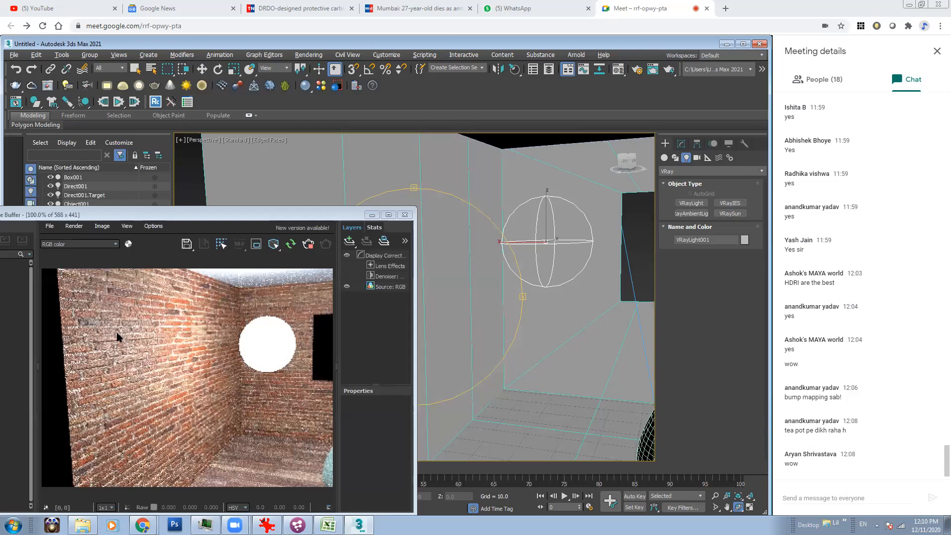
{"action": "scroll", "coordinate": [89, 332], "scroll_direction": "up", "scroll_amount": 1}
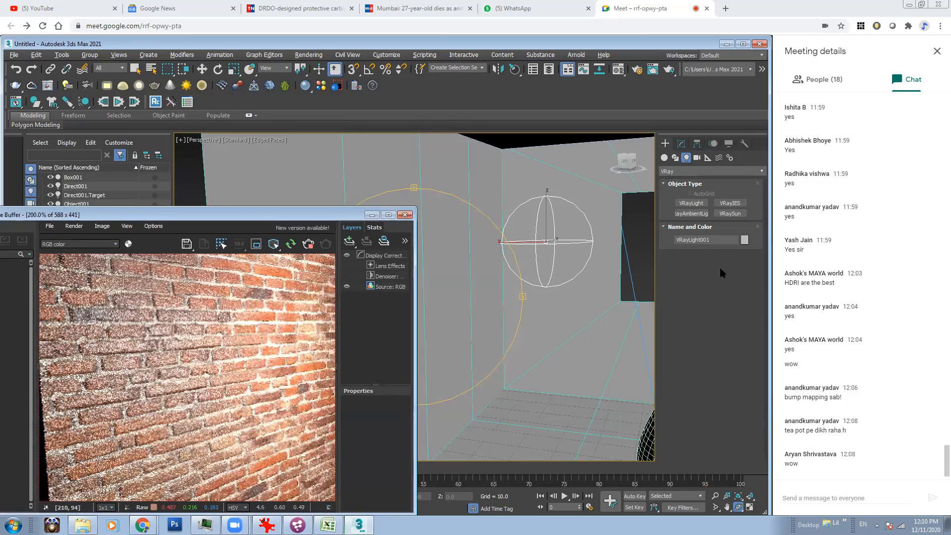
Switch the sphere light's color mode to Temperature and set the temperature to 4500.
{"action": "left_click", "coordinate": [721, 351]}
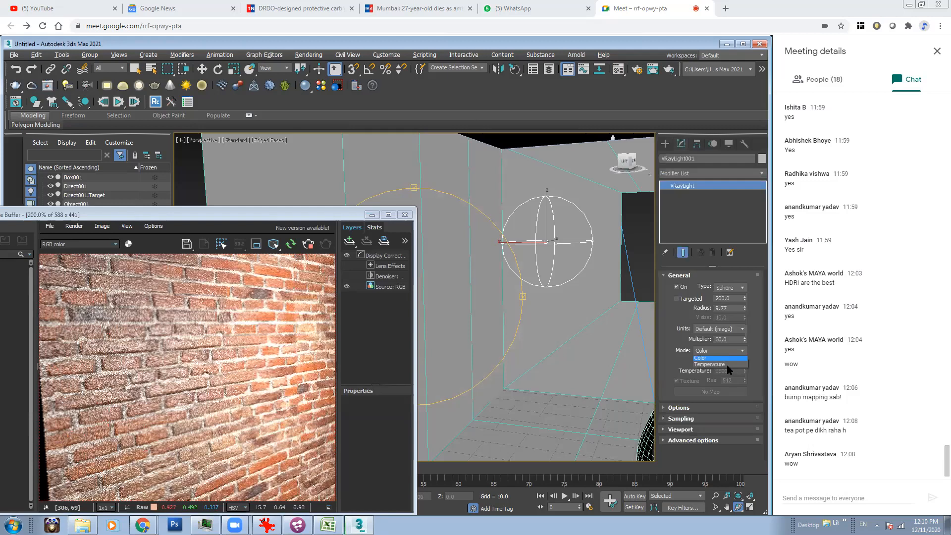
{"action": "left_click", "coordinate": [726, 365]}
{"action": "left_click", "coordinate": [681, 372]}
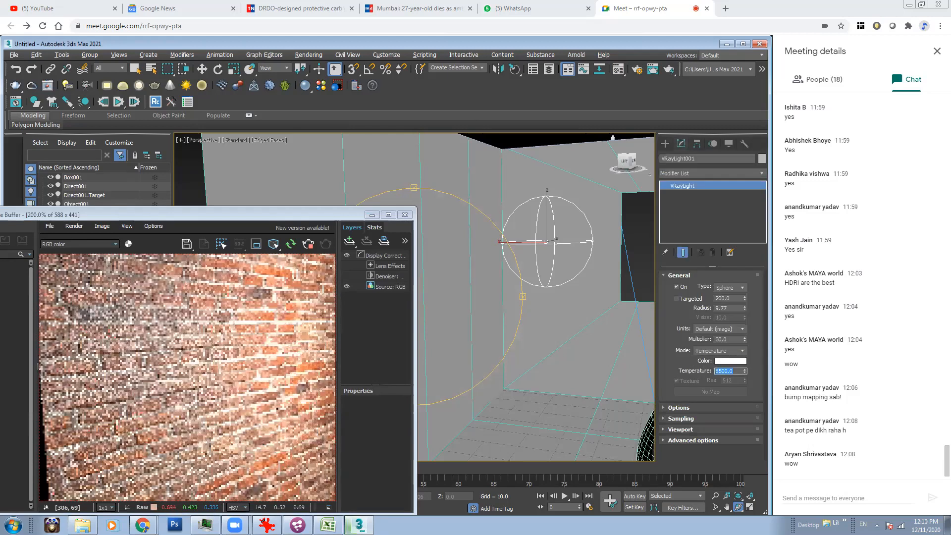
{"action": "type", "text": "4500"}
{"action": "key", "text": "Return"}
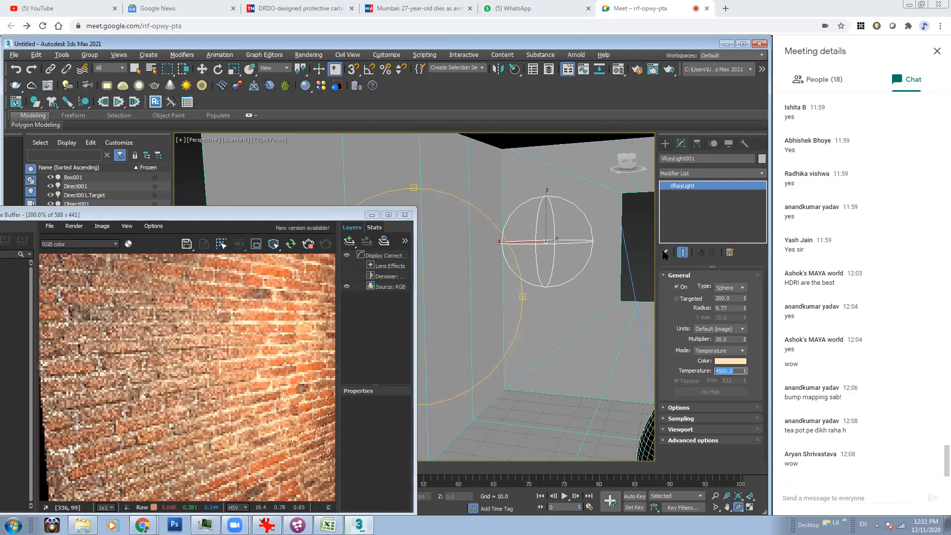
Shrink the sphere light to a radius of 1.
{"action": "key", "text": "w"}
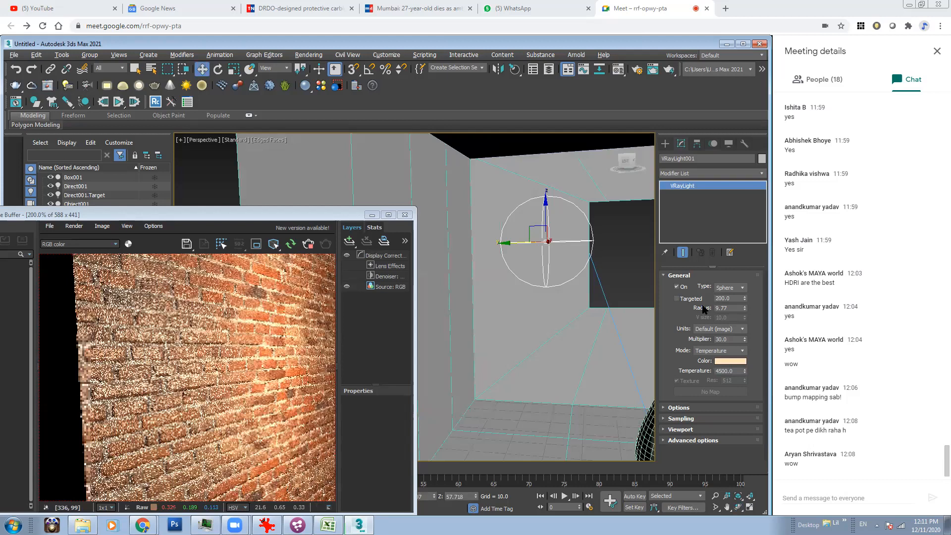
{"action": "left_click", "coordinate": [723, 308]}
{"action": "type", "text": "1"}
{"action": "key", "text": "Return"}
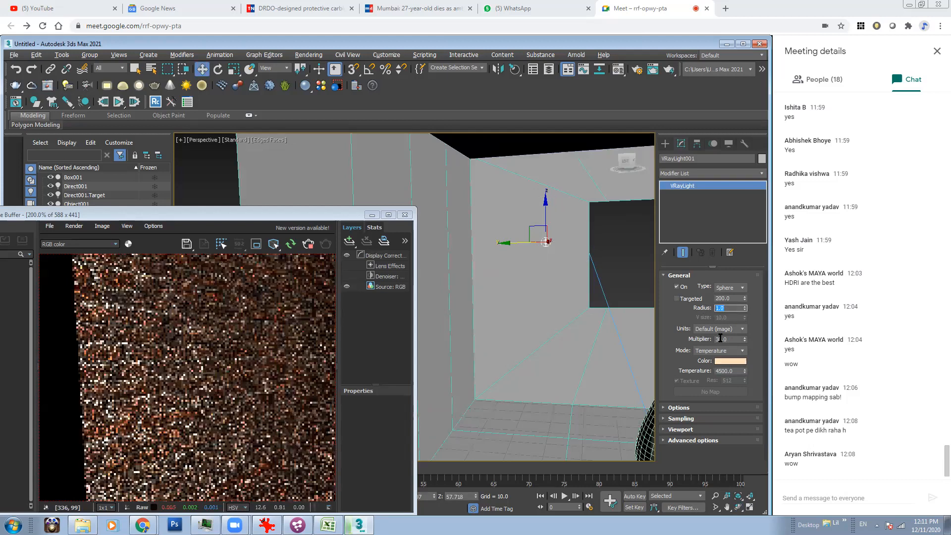
Raise the sphere light's multiplier to 1500 after trying 100 and 500, and shift the light along the Y axis toward the brick wall.
{"action": "left_click", "coordinate": [720, 339]}
{"action": "type", "text": "10"}
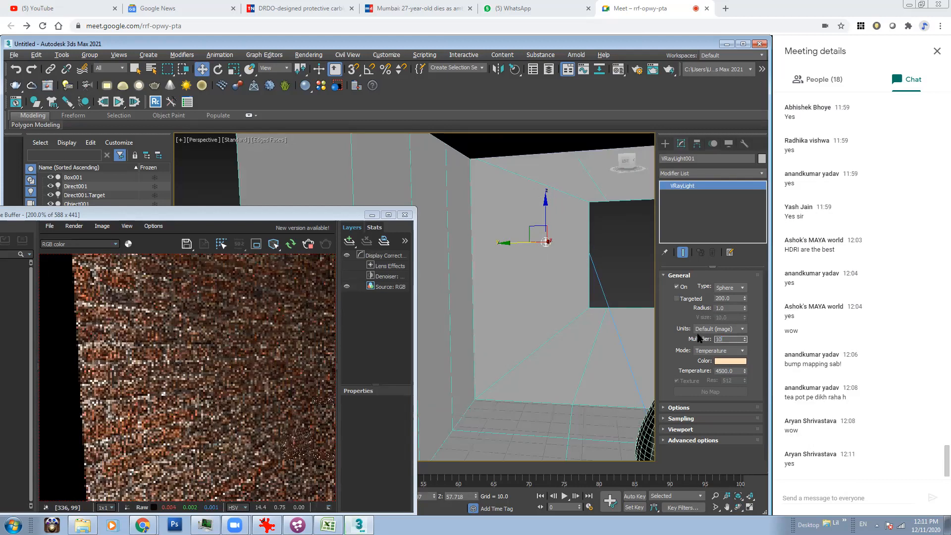
{"action": "type", "text": "0"}
{"action": "key", "text": "Return"}
{"action": "type", "text": "500"}
{"action": "key", "text": "Return"}
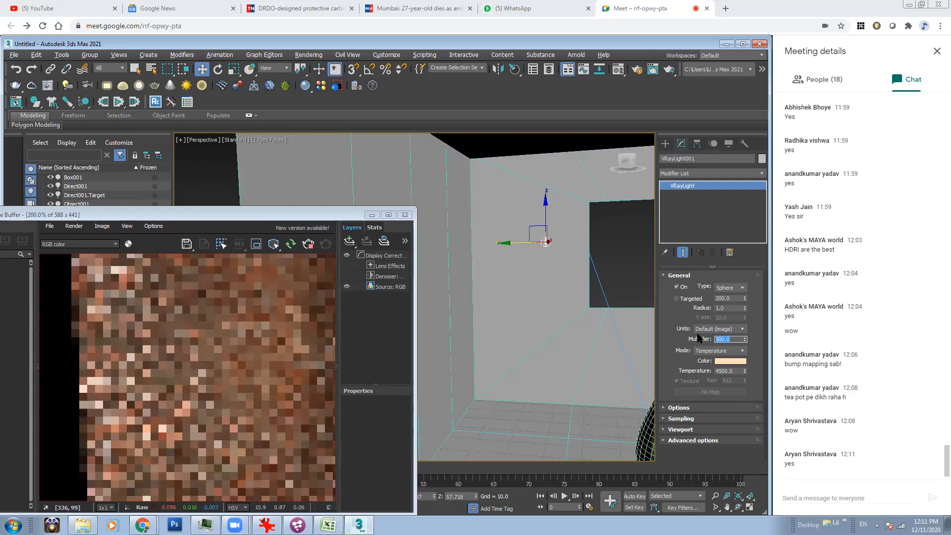
{"action": "type", "text": "1"}
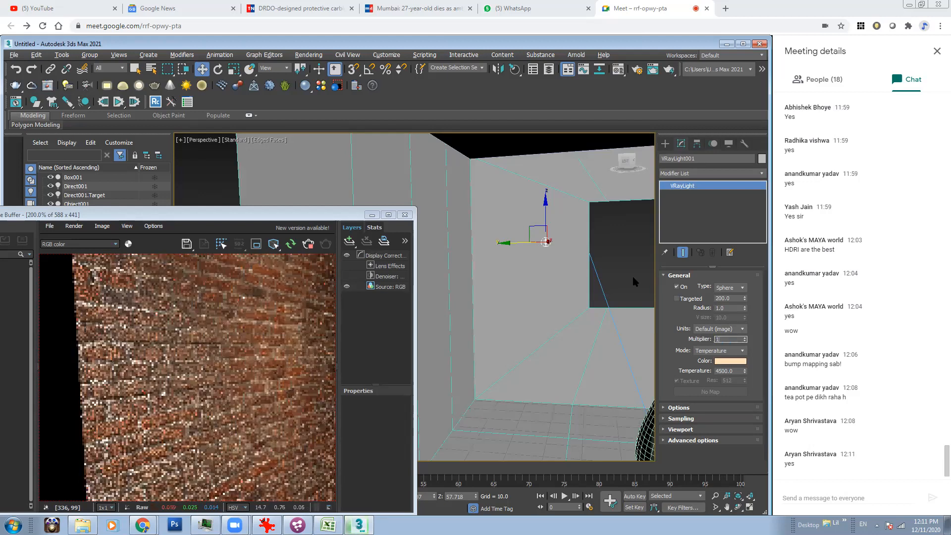
{"action": "type", "text": "500"}
{"action": "key", "text": "Return"}
{"action": "left_click_drag", "start_coordinate": [517, 242], "coordinate": [436, 232]}
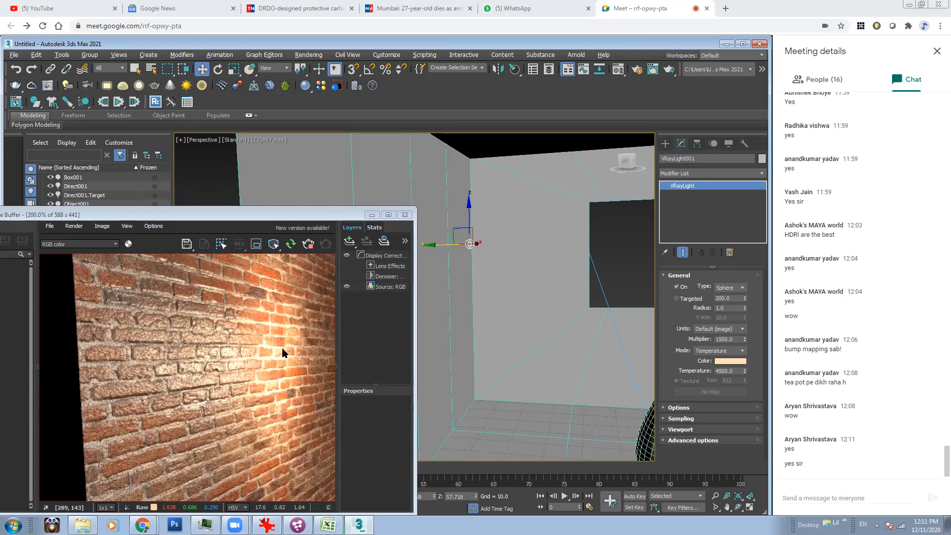
Examine the brick room and teapot lit by the sphere light from several viewing angles in the interactive render.
{"action": "scroll", "coordinate": [282, 349], "scroll_direction": "up", "scroll_amount": 1}
{"action": "scroll", "coordinate": [600, 346], "scroll_direction": "down", "scroll_amount": 3}
{"action": "middle_click_drag", "start_coordinate": [600, 346], "coordinate": [499, 314]}
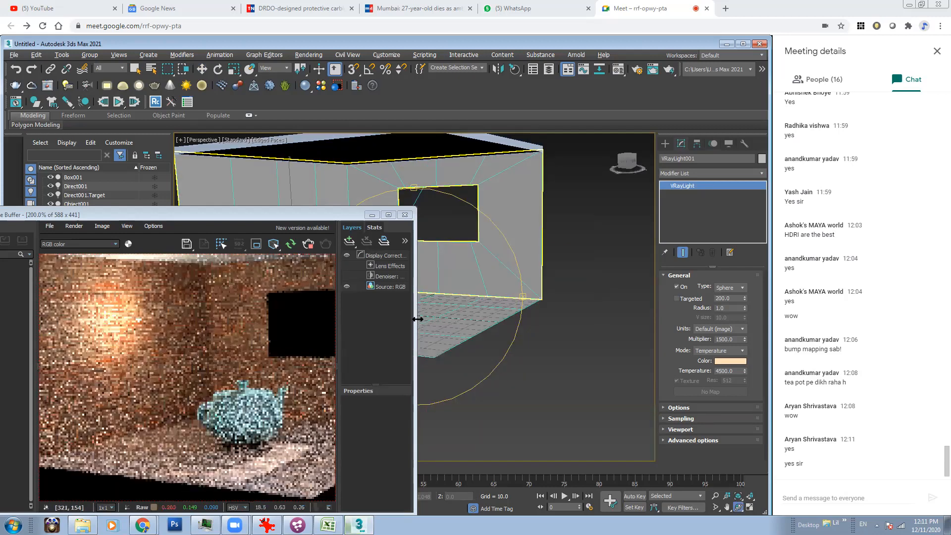
{"action": "left_click_drag", "start_coordinate": [418, 319], "coordinate": [506, 245]}
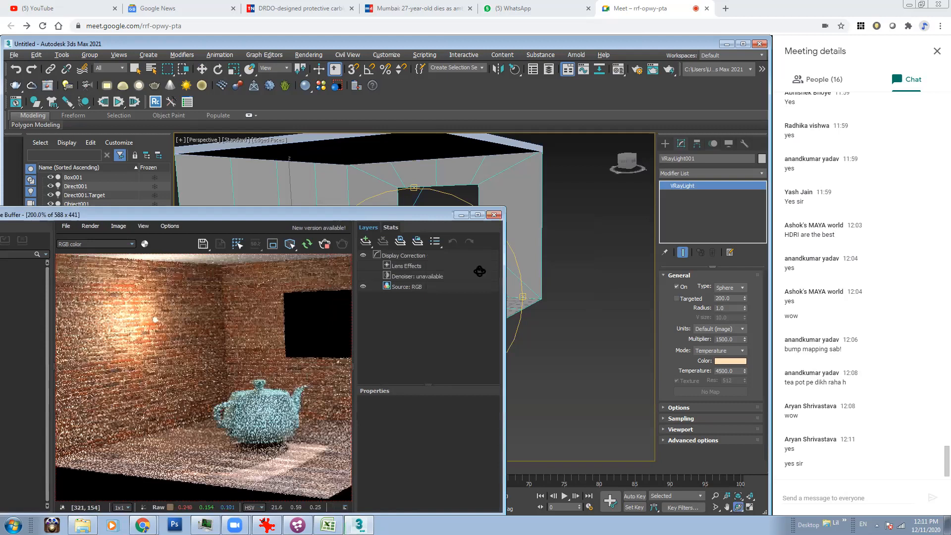
{"action": "middle_click_drag", "start_coordinate": [452, 252], "coordinate": [471, 246], "text": "alt"}
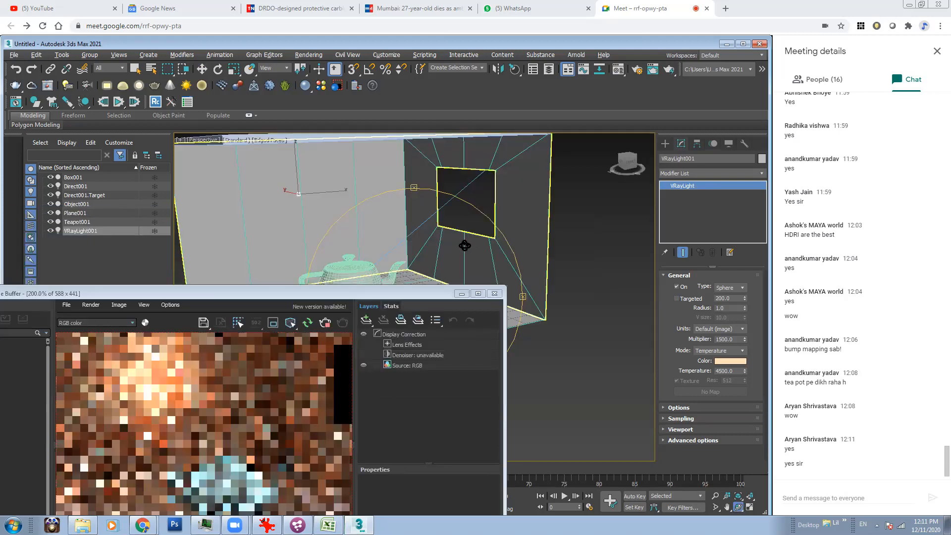
{"action": "scroll", "coordinate": [464, 246], "scroll_direction": "down", "scroll_amount": 2}
{"action": "scroll", "coordinate": [435, 271], "scroll_direction": "up", "scroll_amount": 2}
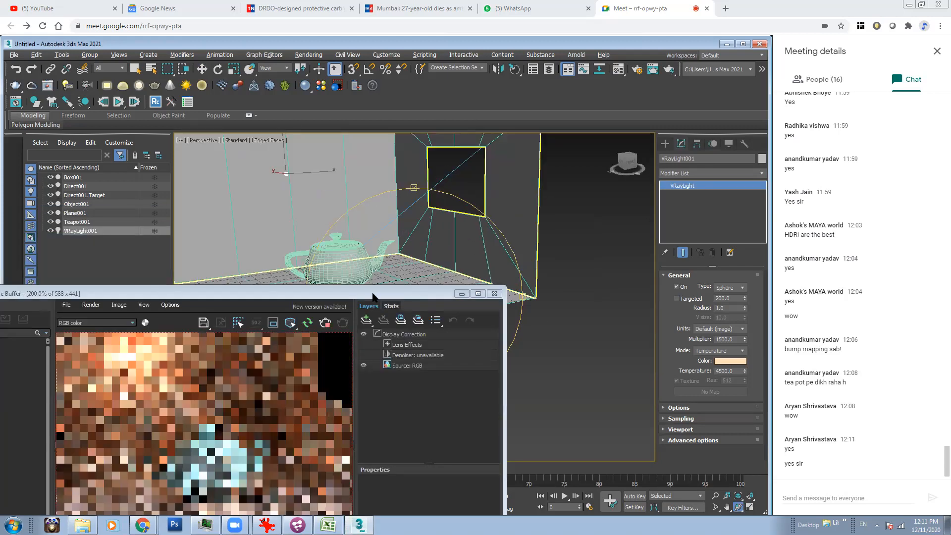
{"action": "left_click_drag", "start_coordinate": [372, 296], "coordinate": [394, 163]}
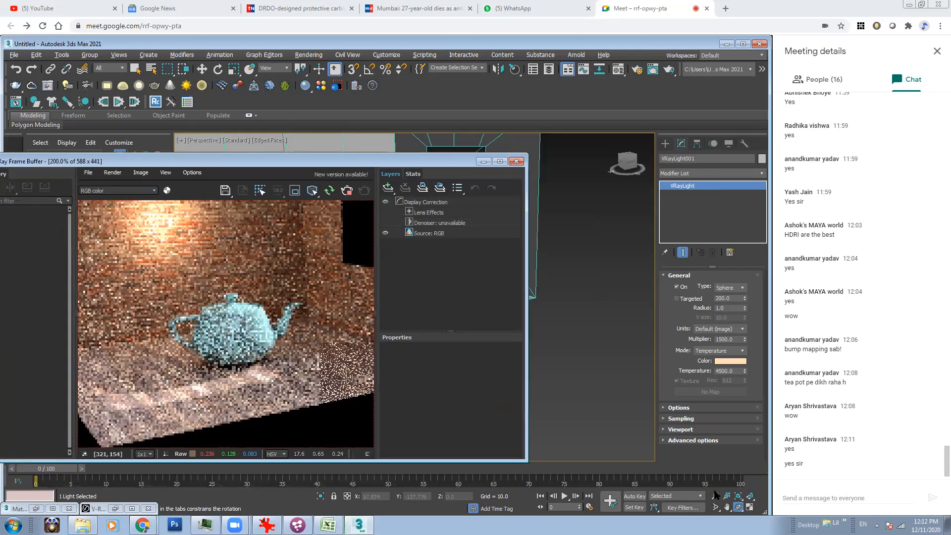
{"action": "left_click", "coordinate": [716, 495]}
{"action": "mouse_move", "coordinate": [573, 269]}
{"action": "left_mouse_down"}
{"action": "mouse_move", "coordinate": [567, 248]}
{"action": "mouse_move", "coordinate": [557, 272]}
{"action": "mouse_move", "coordinate": [587, 259]}
{"action": "left_mouse_up"}
{"action": "left_click", "coordinate": [738, 506]}
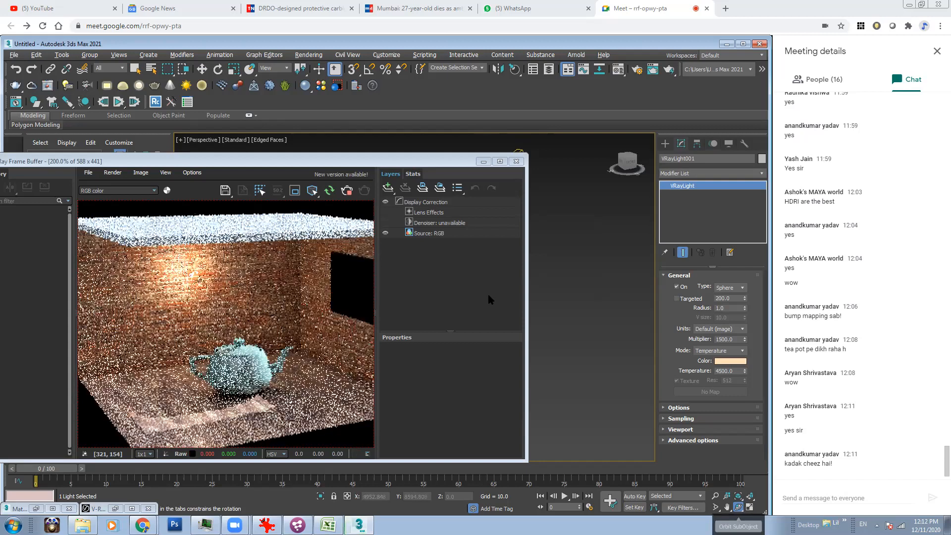
{"action": "left_click_drag", "start_coordinate": [449, 161], "coordinate": [488, 311]}
{"action": "left_click_drag", "start_coordinate": [378, 257], "coordinate": [417, 228]}
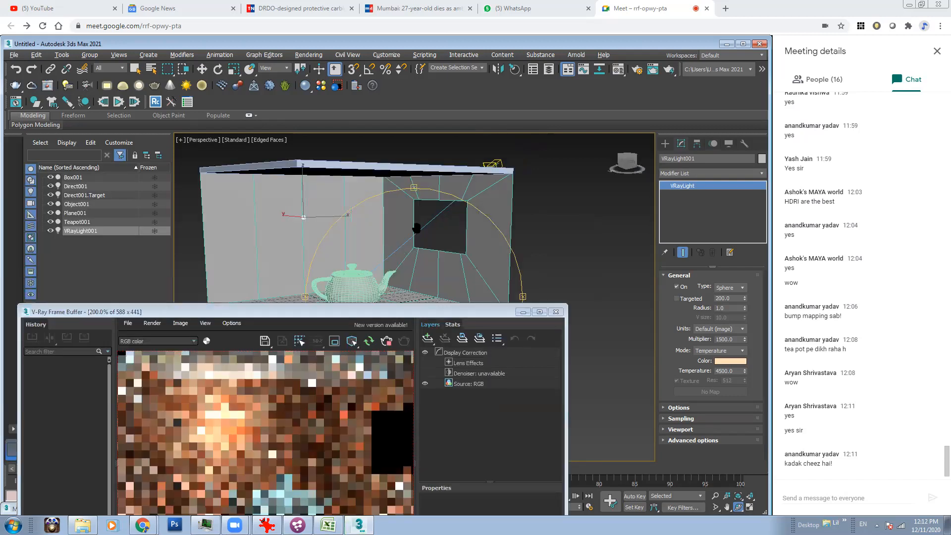
{"action": "middle_click_drag", "start_coordinate": [417, 227], "coordinate": [424, 229]}
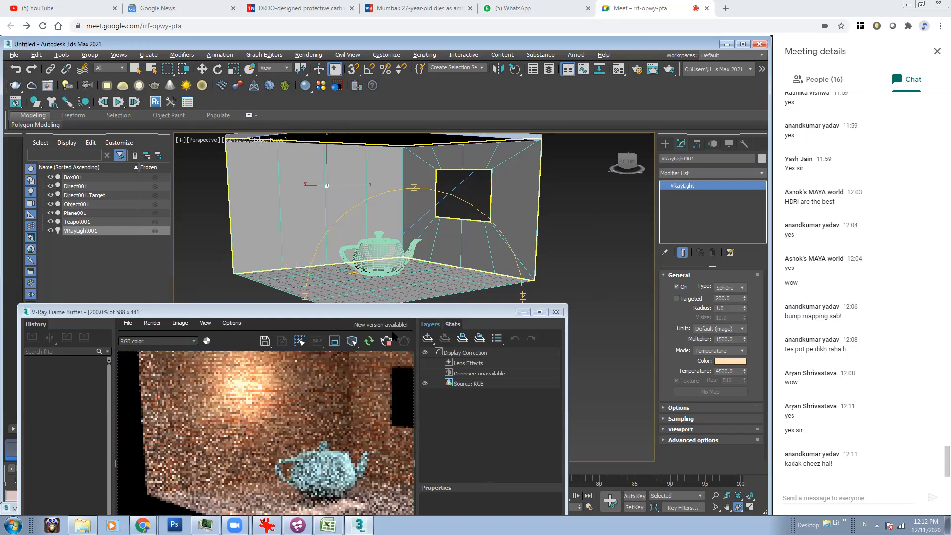
{"action": "left_click_drag", "start_coordinate": [476, 311], "coordinate": [476, 204]}
{"action": "left_click_drag", "start_coordinate": [390, 206], "coordinate": [260, 206]}
{"action": "middle_click_drag", "start_coordinate": [479, 257], "coordinate": [494, 300]}
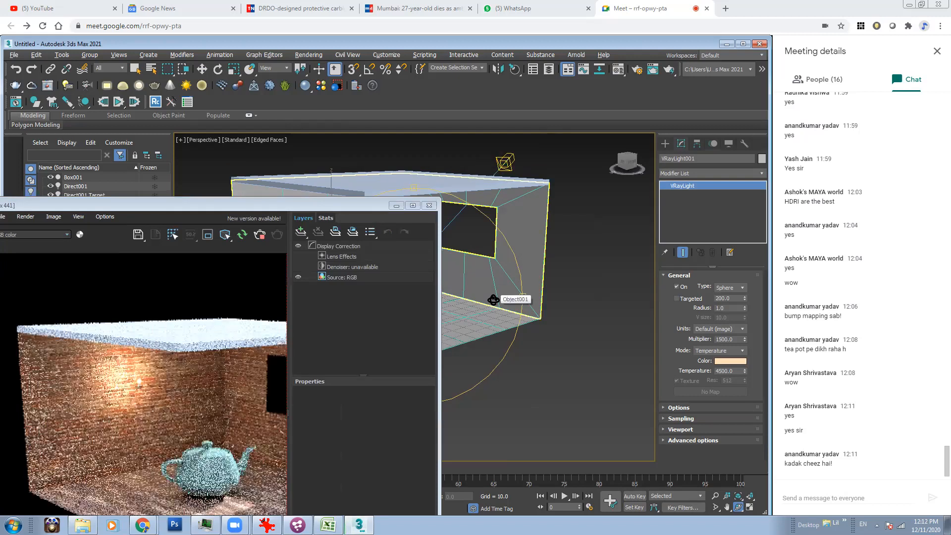
Inspect the render of the whole room at 100% and 200% zoom and minimize the frame buffer.
{"action": "left_click_drag", "start_coordinate": [306, 203], "coordinate": [370, 175]}
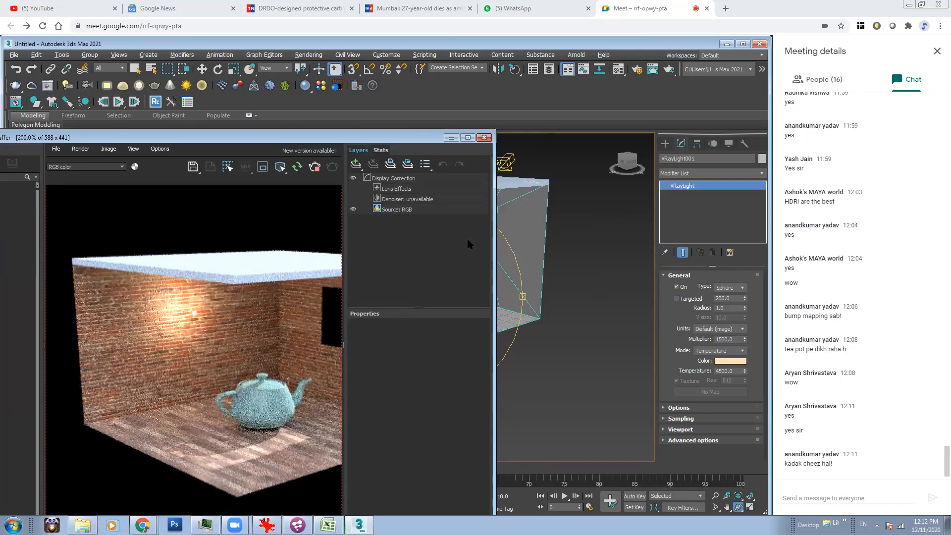
{"action": "scroll", "coordinate": [246, 330], "scroll_direction": "down", "scroll_amount": 2}
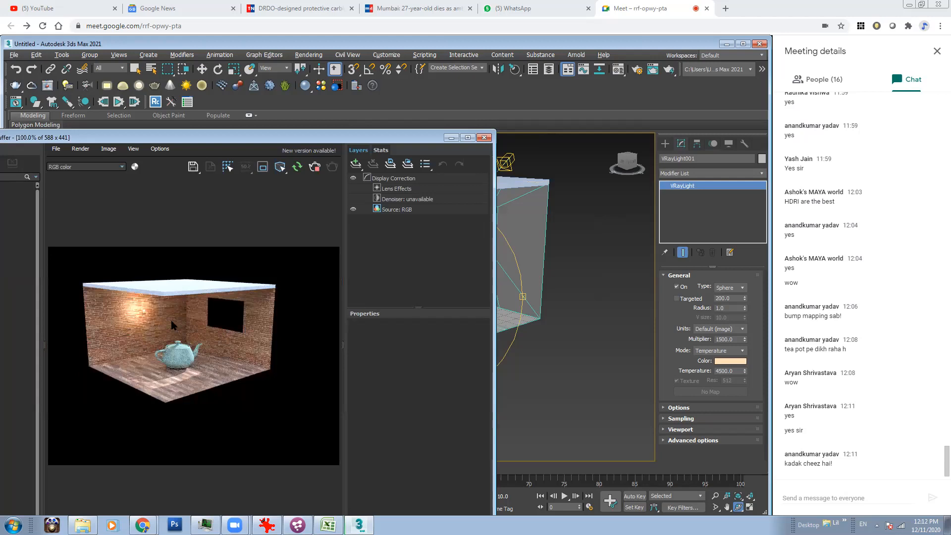
{"action": "scroll", "coordinate": [172, 325], "scroll_direction": "up", "scroll_amount": 2}
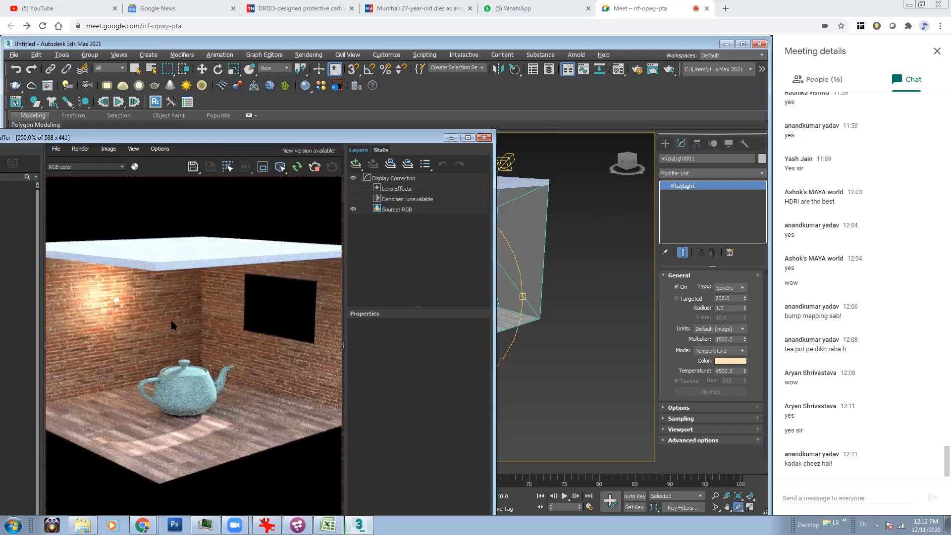
{"action": "scroll", "coordinate": [212, 317], "scroll_direction": "down", "scroll_amount": 1}
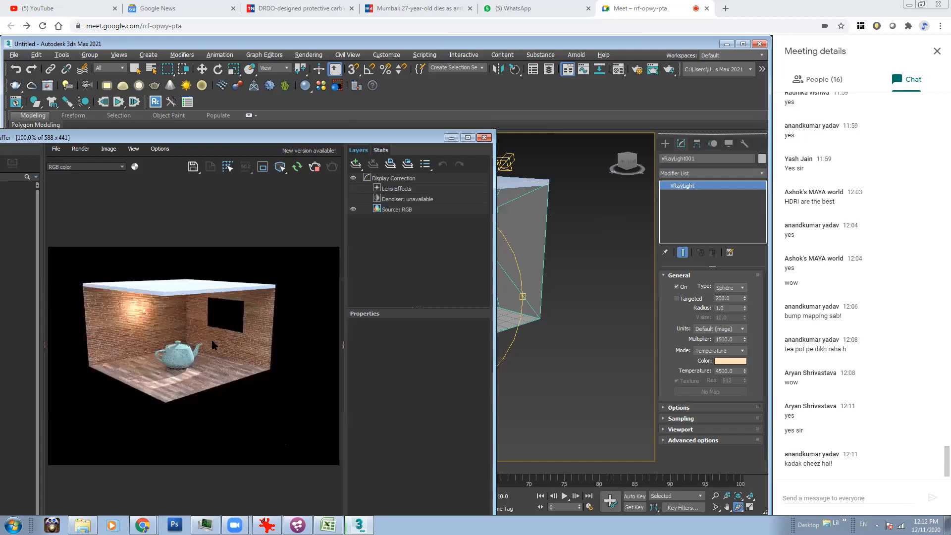
{"action": "scroll", "coordinate": [213, 344], "scroll_direction": "up", "scroll_amount": 1}
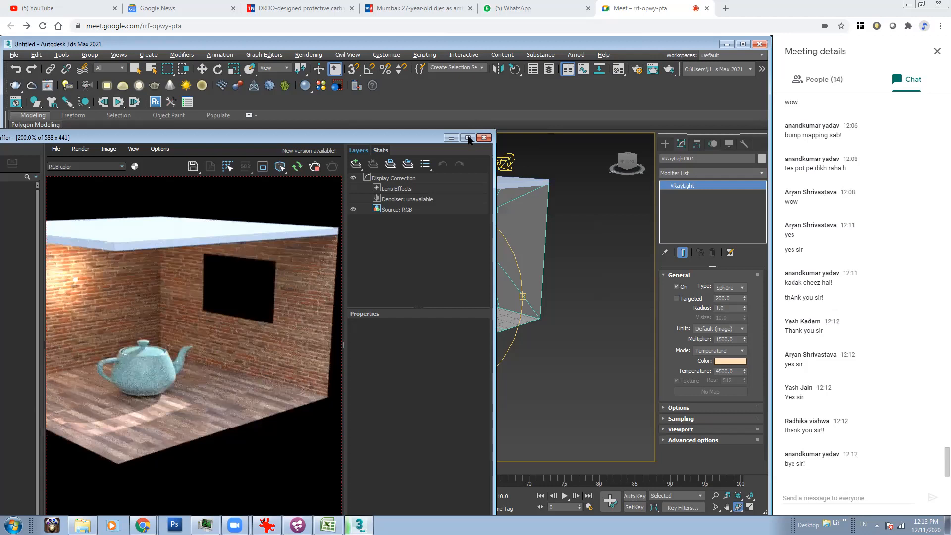
{"action": "left_click", "coordinate": [450, 137]}
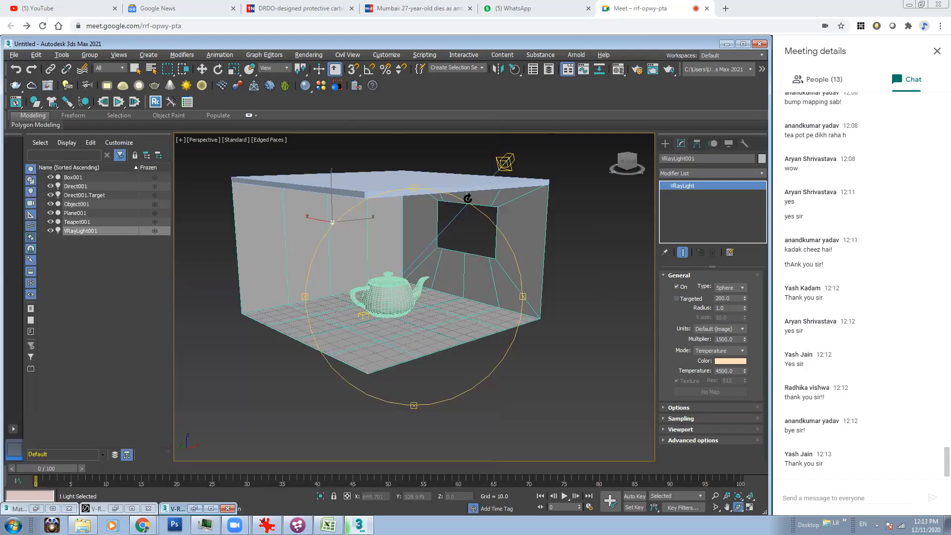